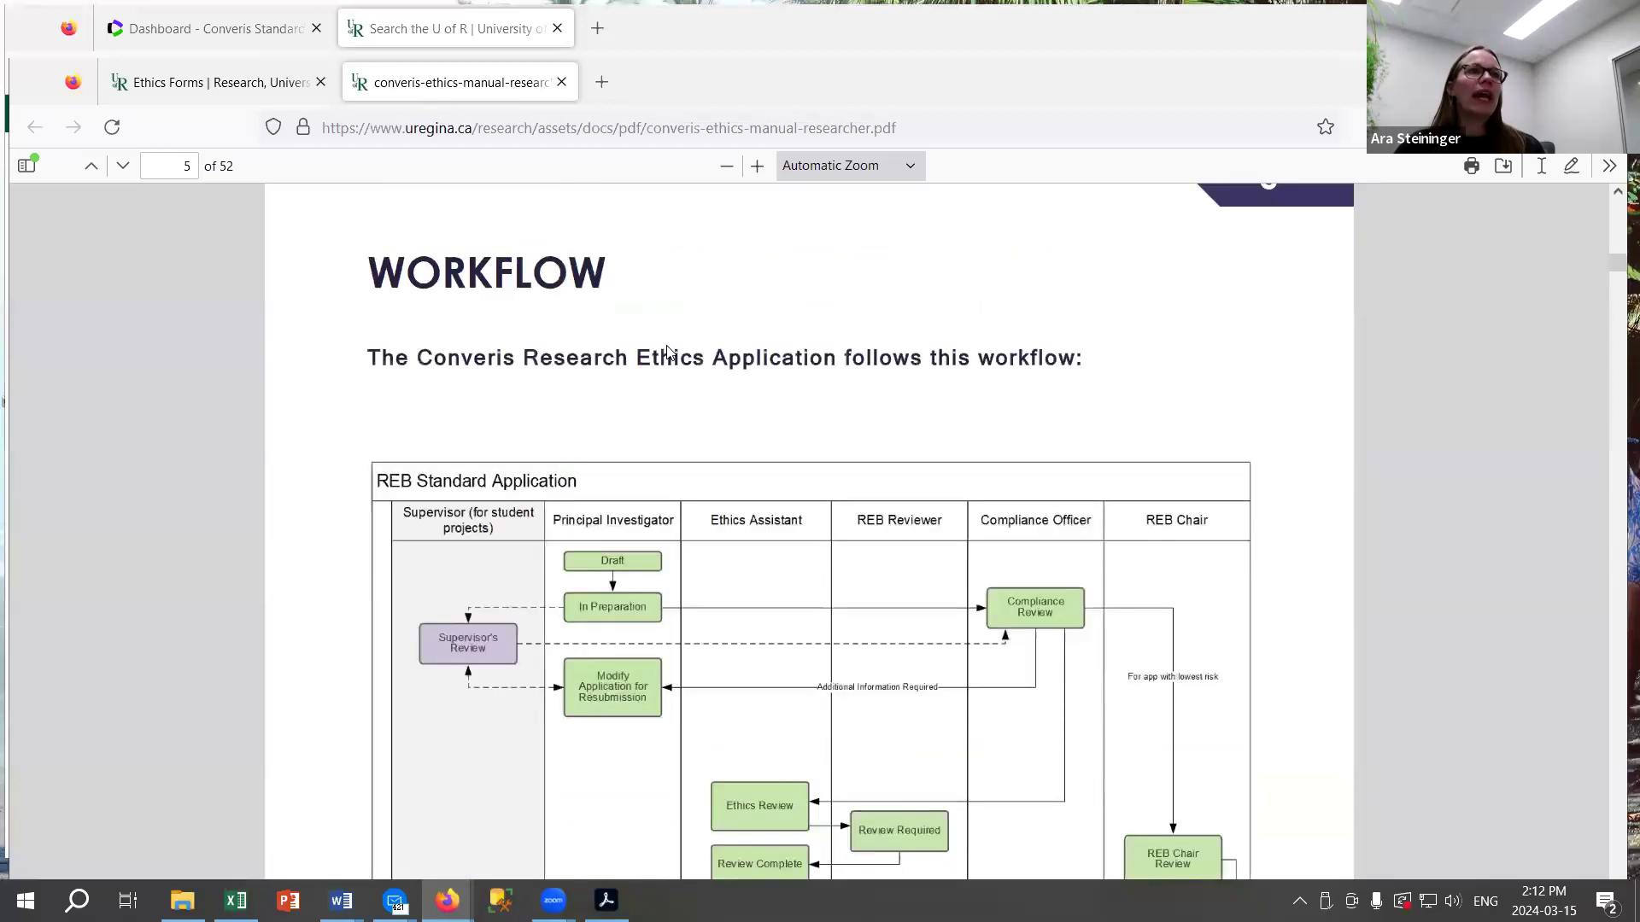
Examine the REB Standard Application workflow diagram on page 5 of the ethics manual, from Draft through to Active/Approved.
scroll(666, 350, "up", 3)
scroll(617, 336, "down", 3)
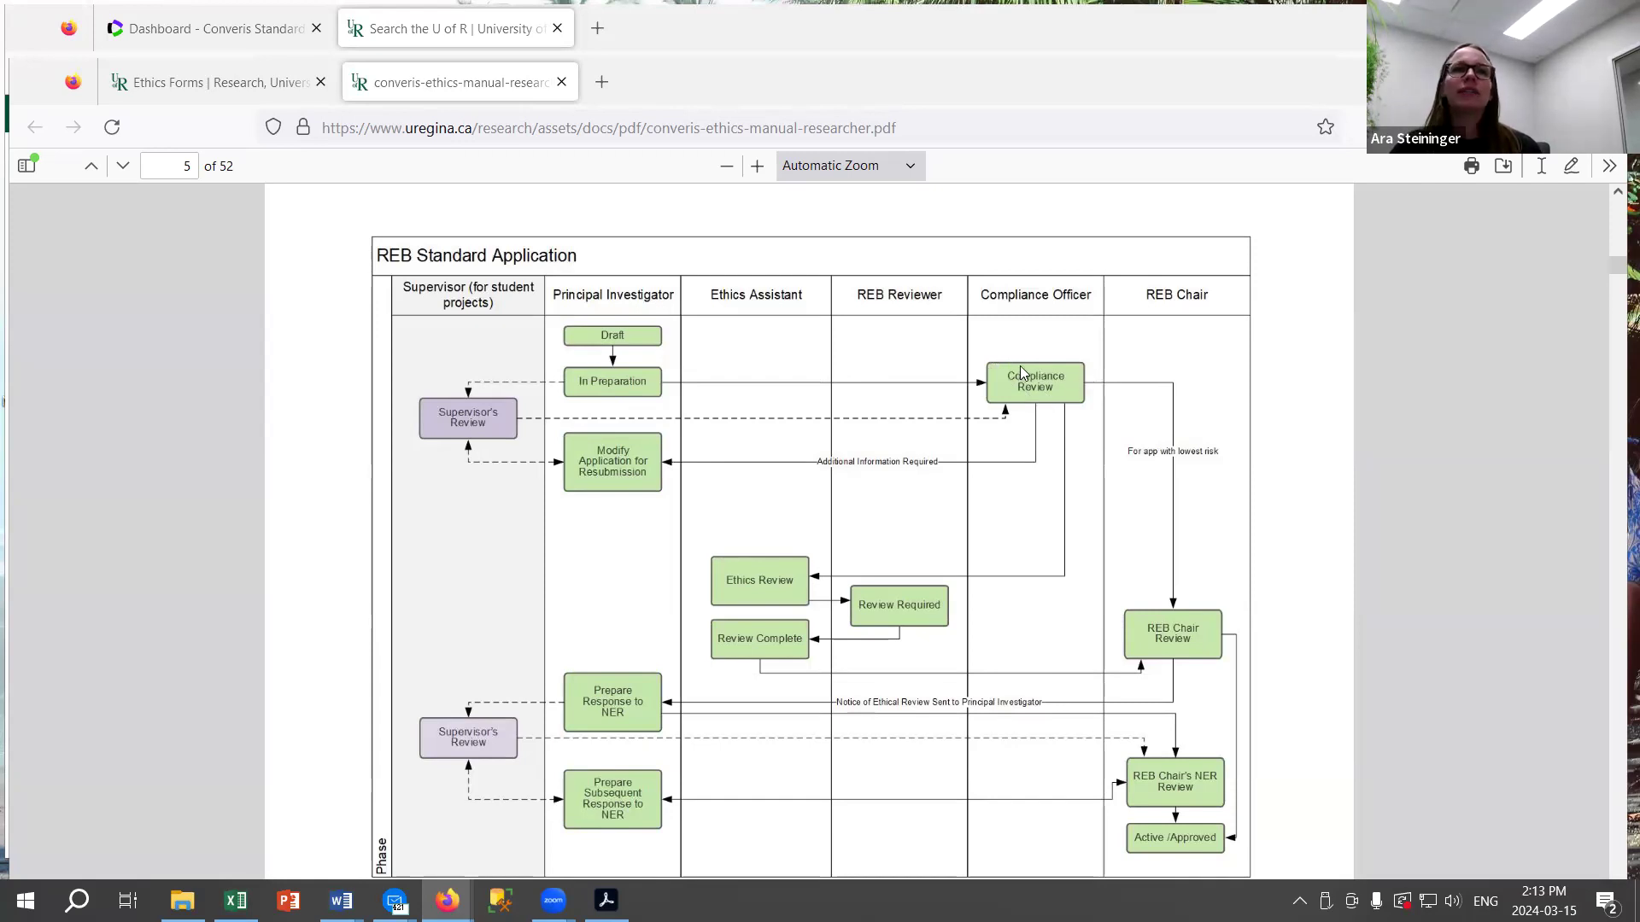
scroll(990, 367, "down", 2)
scroll(982, 366, "up", 4)
scroll(1008, 374, "down", 2)
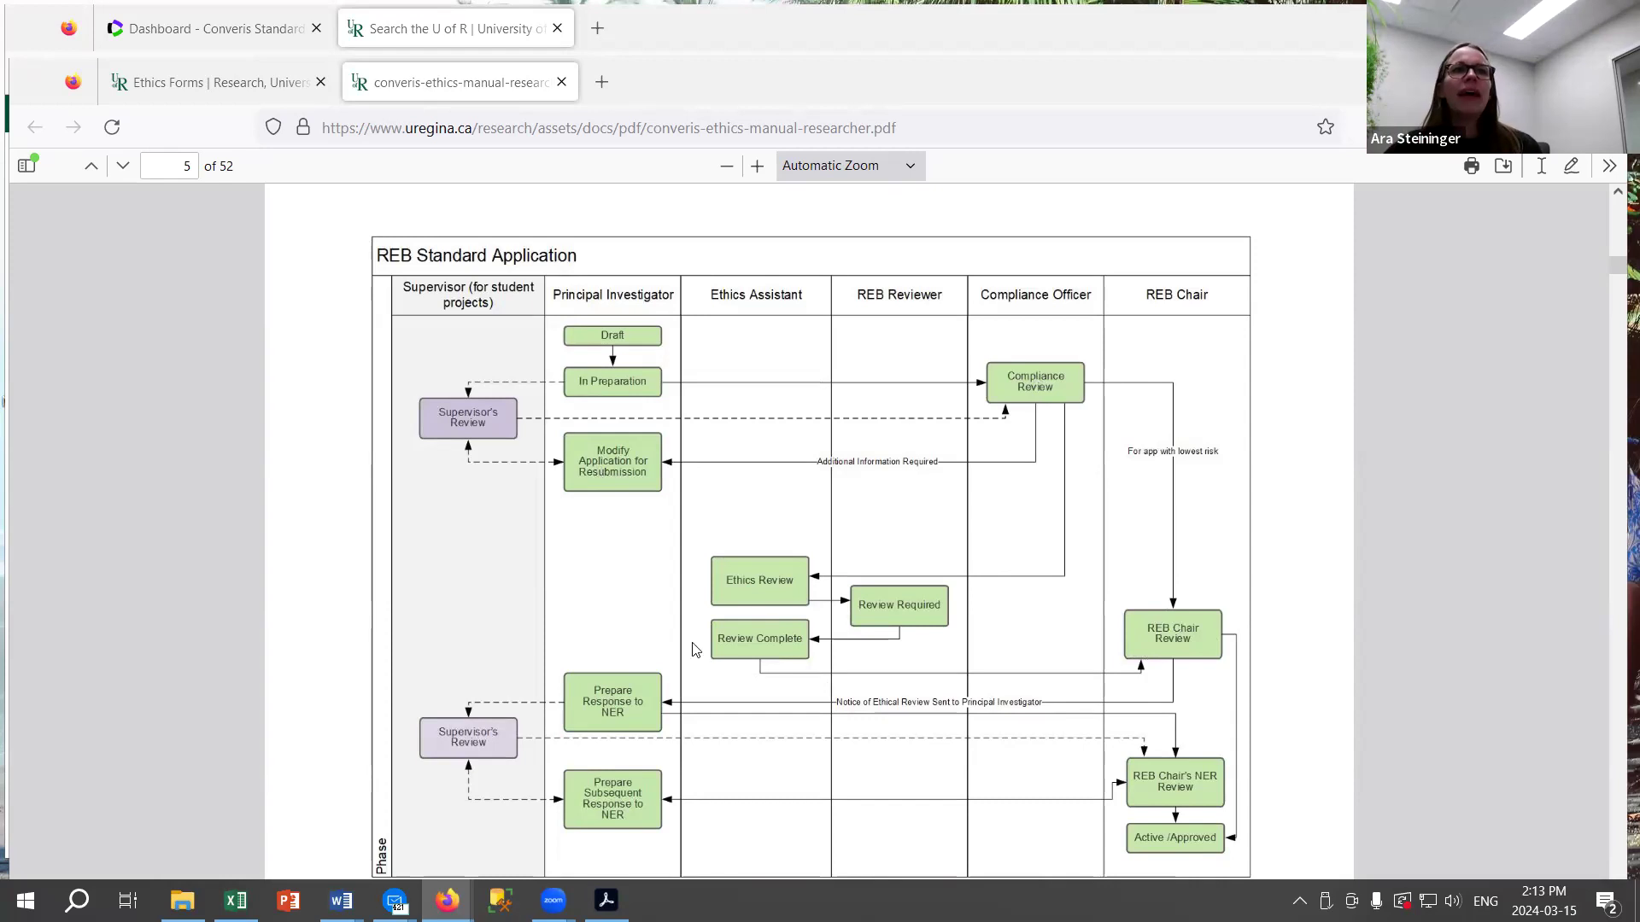
scroll(1184, 613, "down", 1)
scroll(1185, 614, "down", 2)
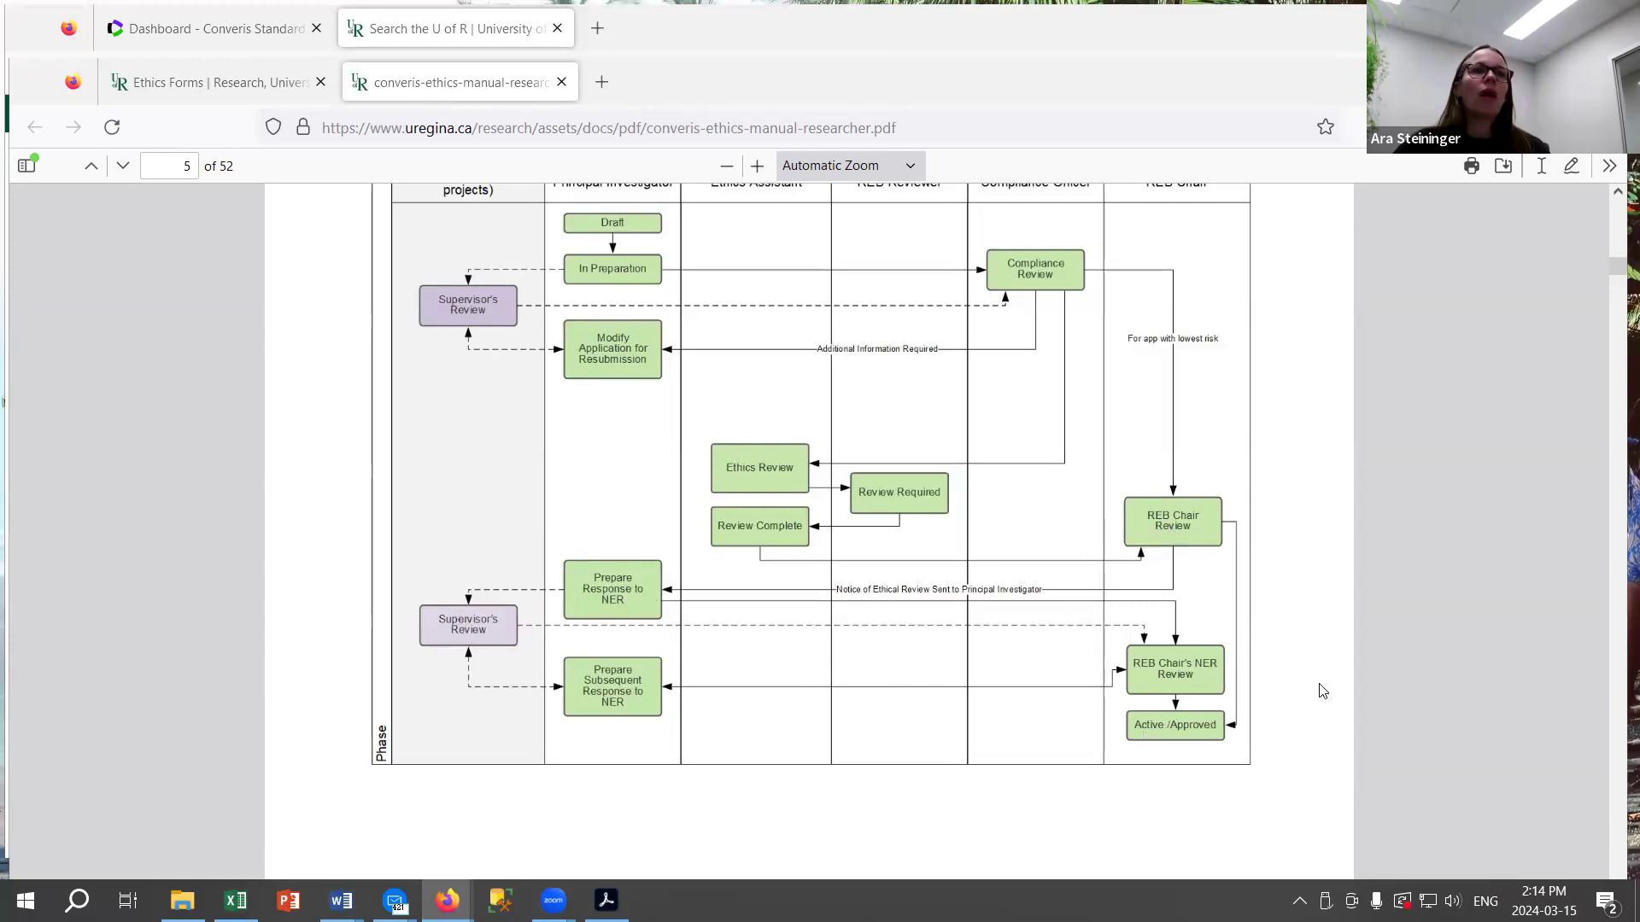
scroll(1192, 556, "up", 1)
scroll(1192, 556, "down", 1)
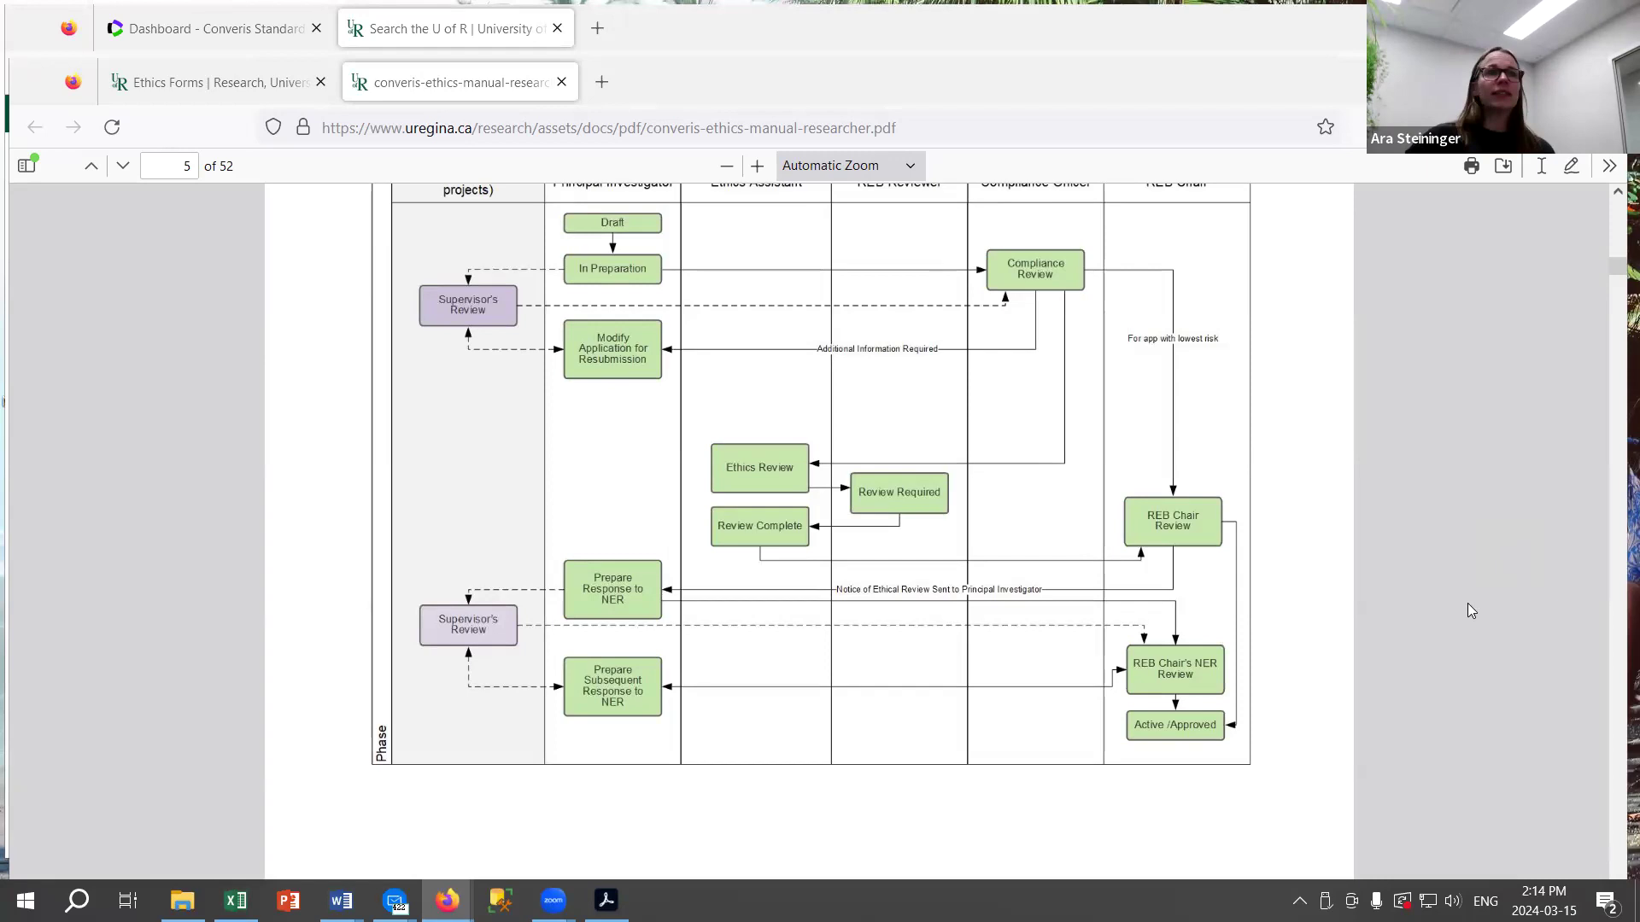
scroll(1435, 604, "down", 8)
scroll(1442, 601, "up", 6)
scroll(1444, 602, "up", 4)
scroll(1452, 606, "down", 1)
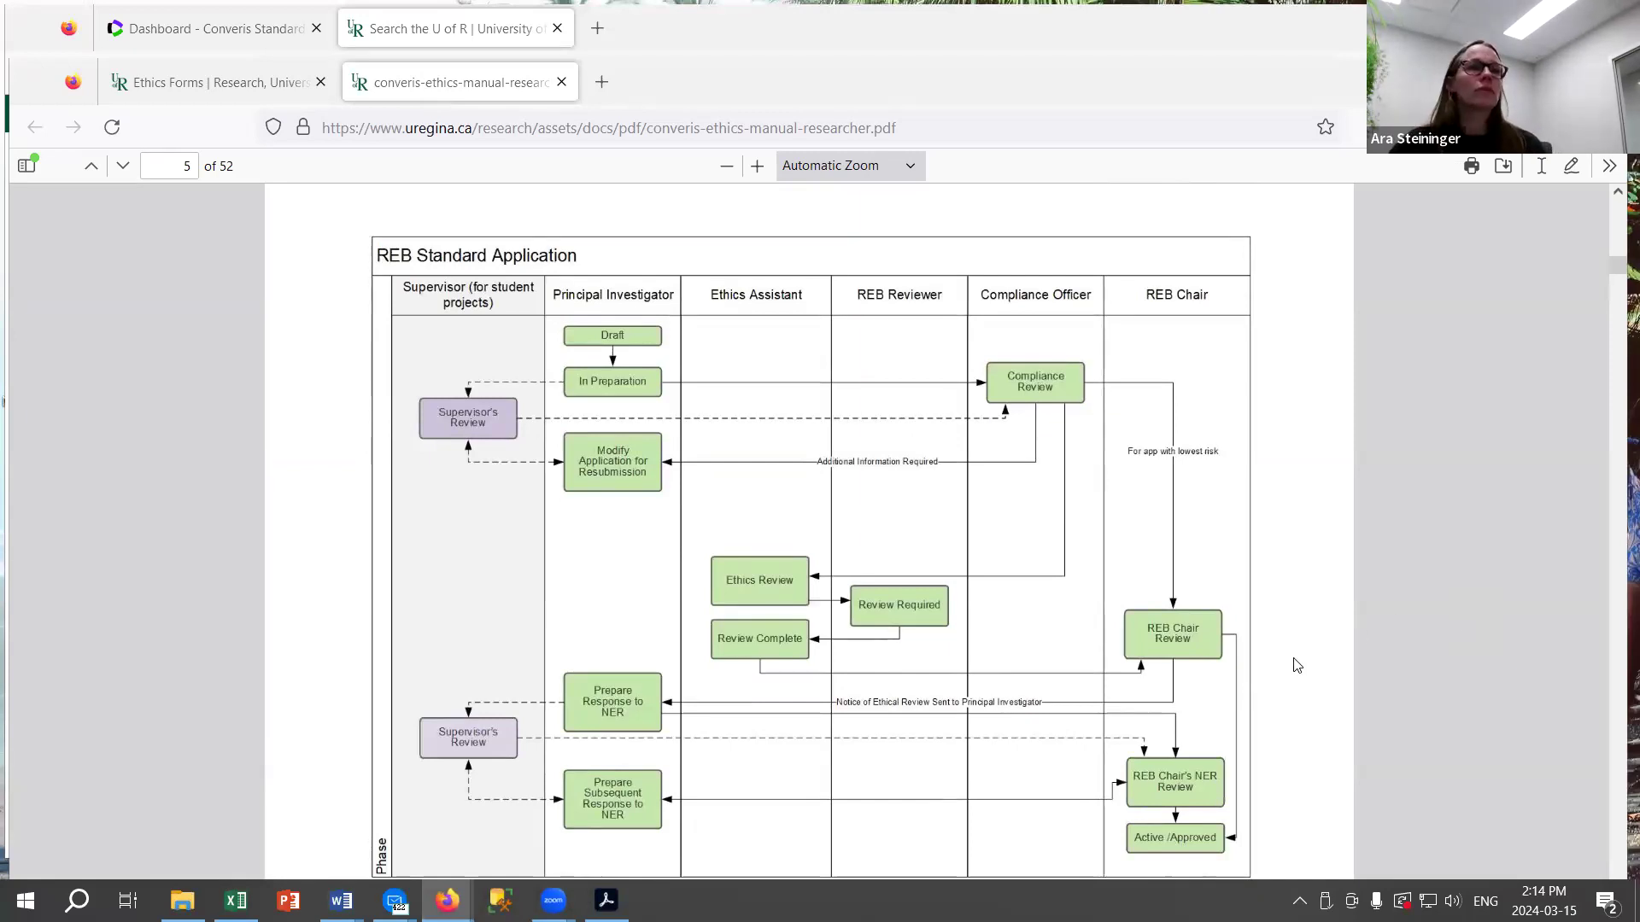
Read the Getting Started instructions on logging in to the Converis system, including student access requests and the information release consent screen.
scroll(1297, 664, "down", 15)
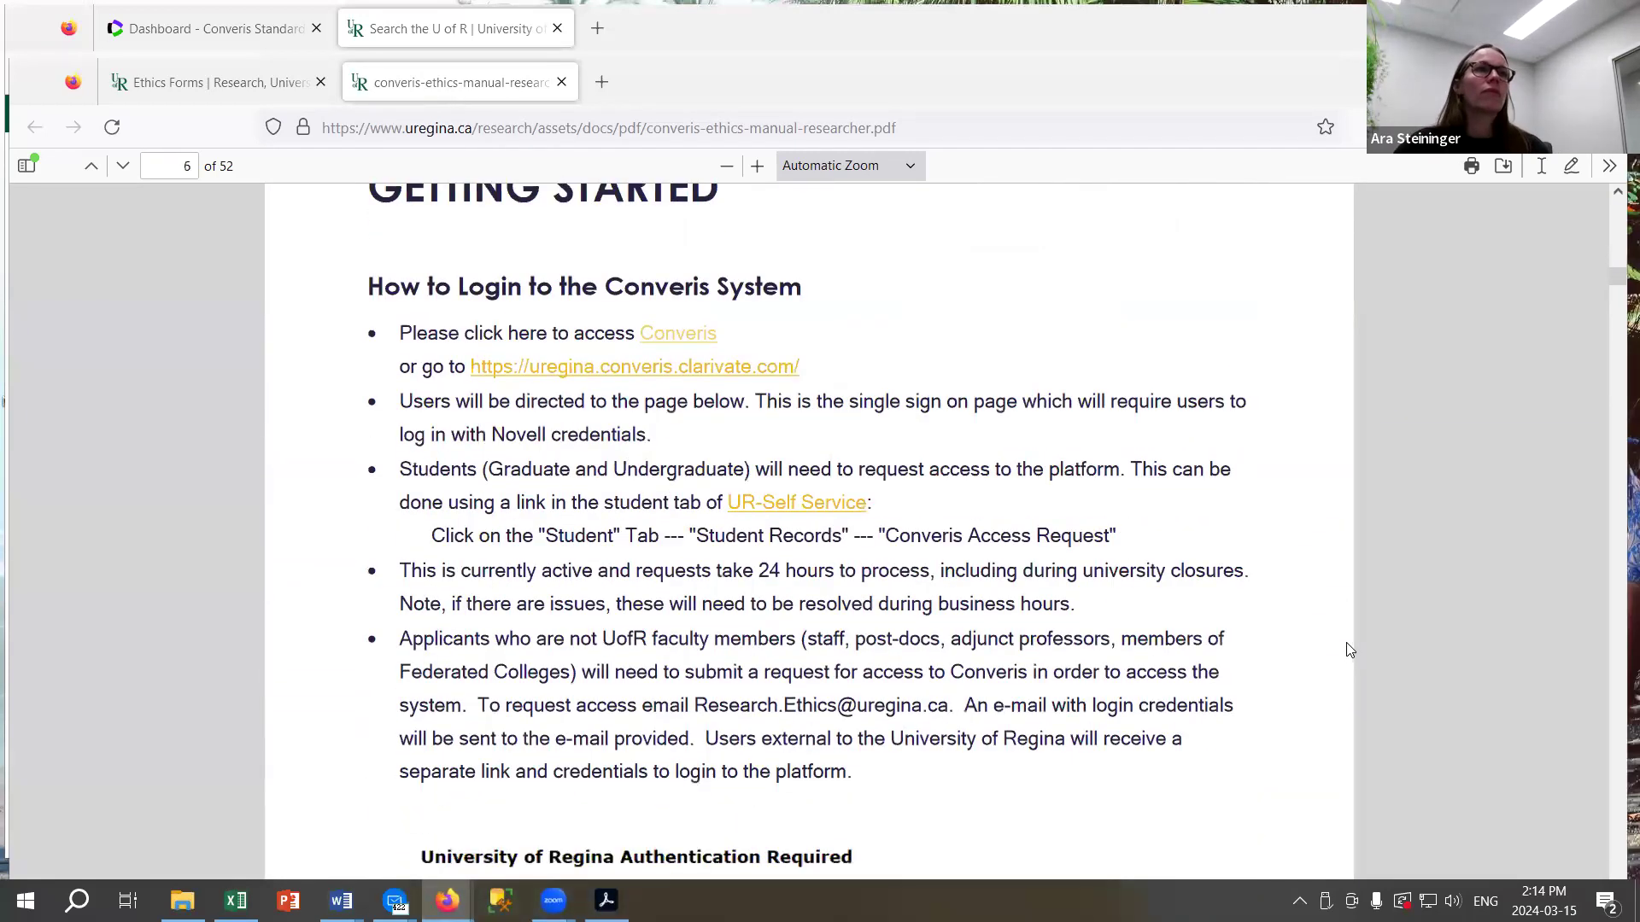
scroll(1349, 652, "down", 1)
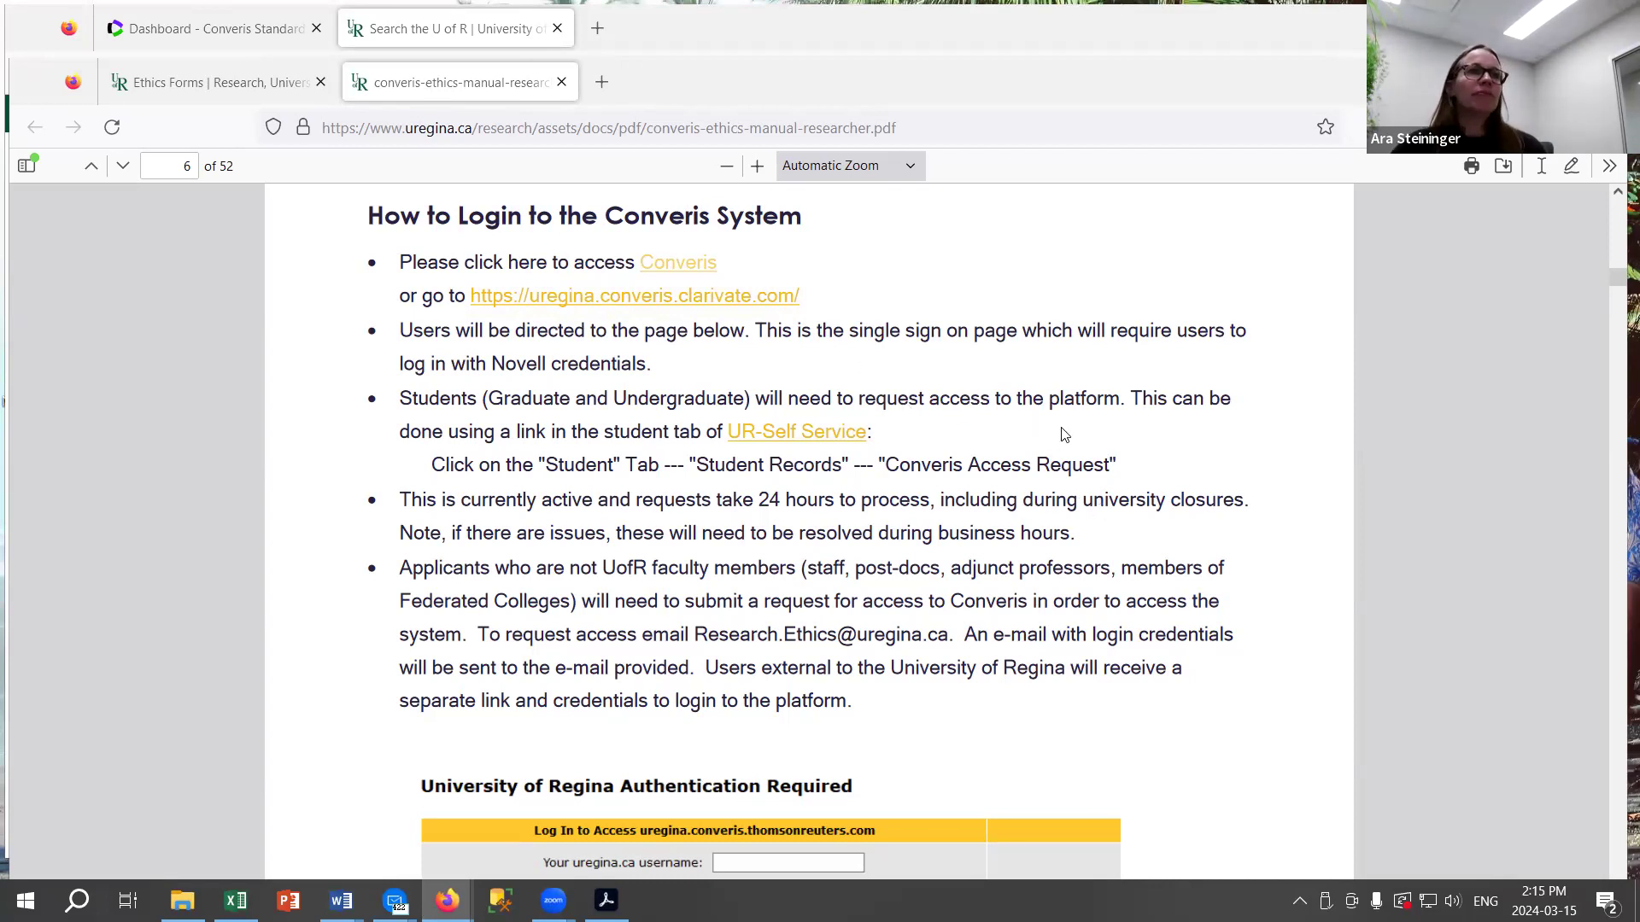
scroll(1076, 438, "down", 4)
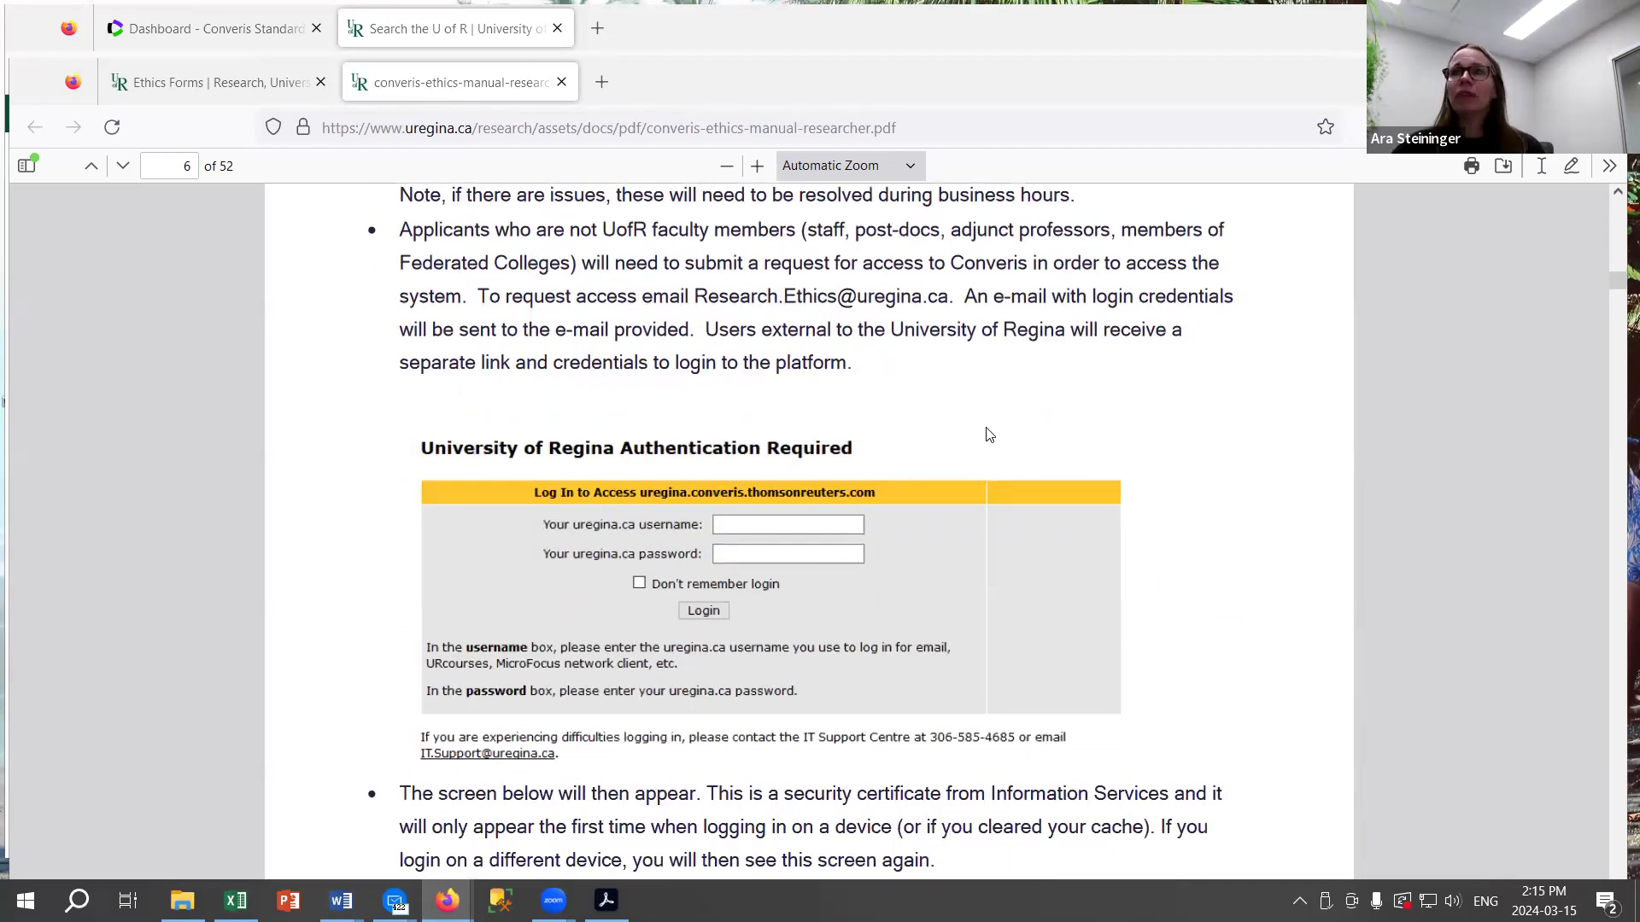
scroll(990, 433, "down", 5)
scroll(1006, 417, "down", 5)
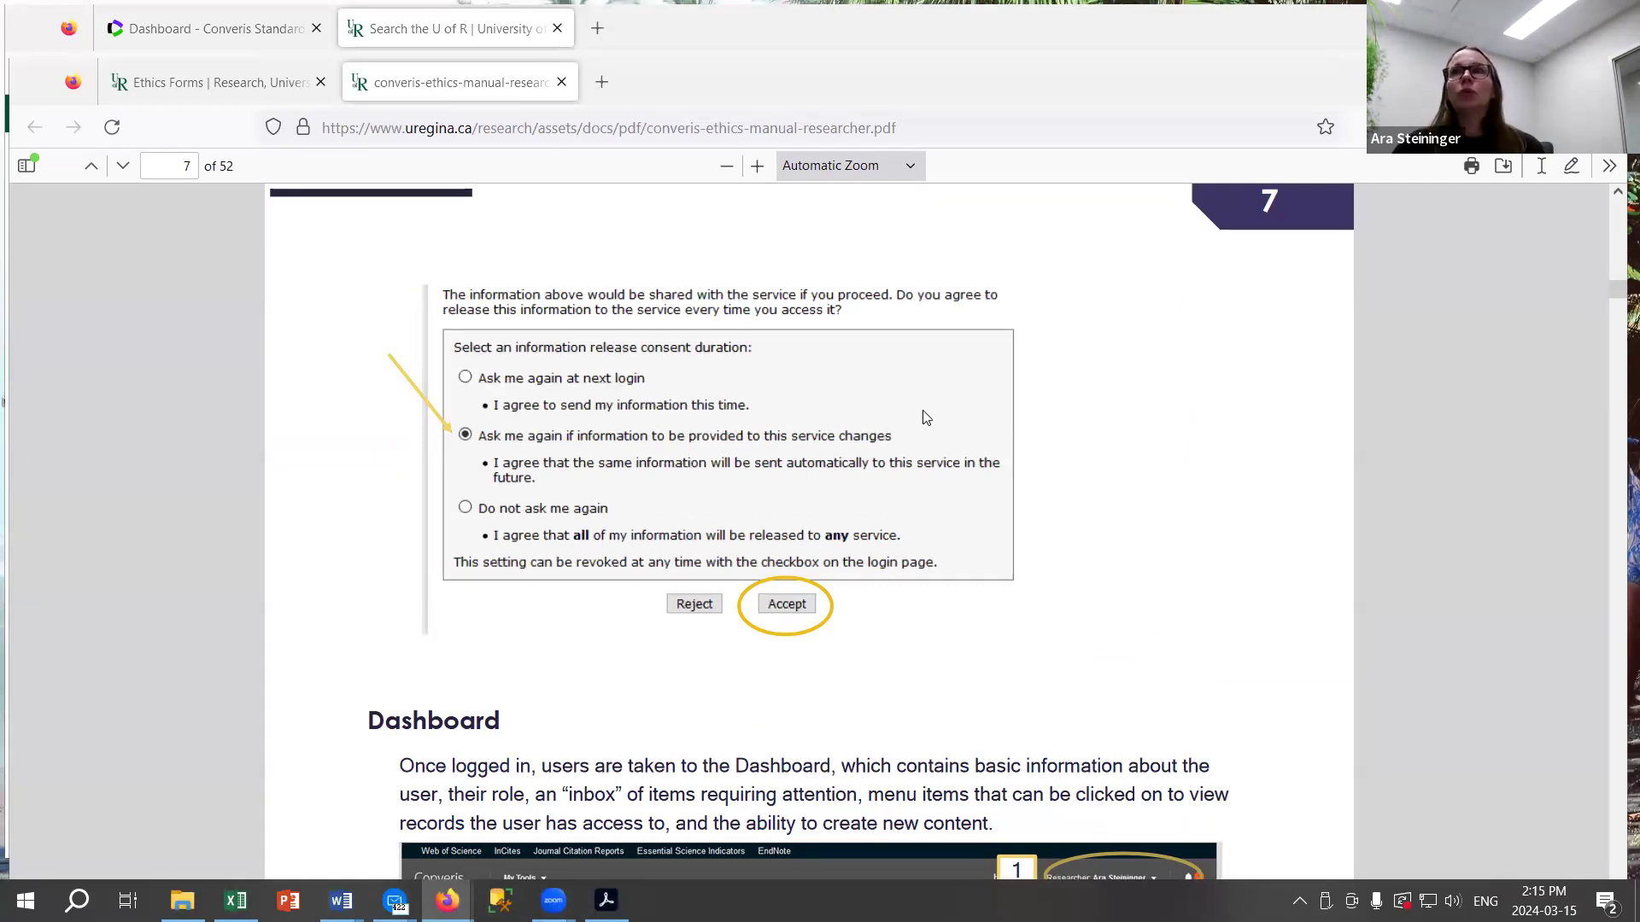
Examine the Dashboard section on page 7, covering the user role, Things to do, Recently edited and REB areas.
scroll(1059, 418, "down", 4)
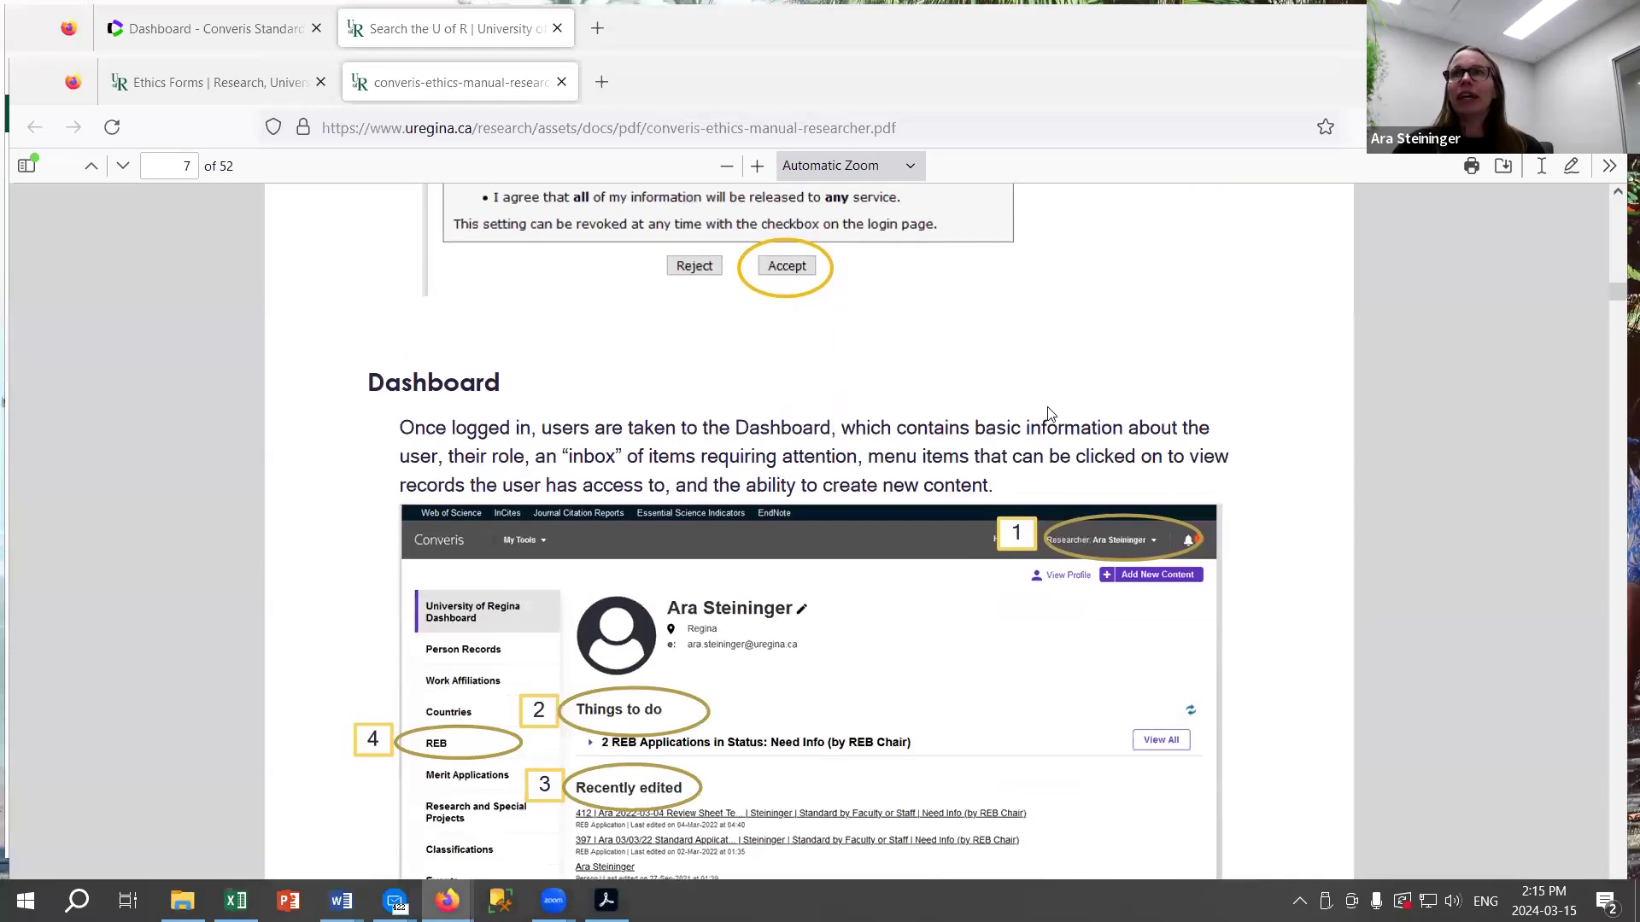
scroll(1050, 414, "down", 1)
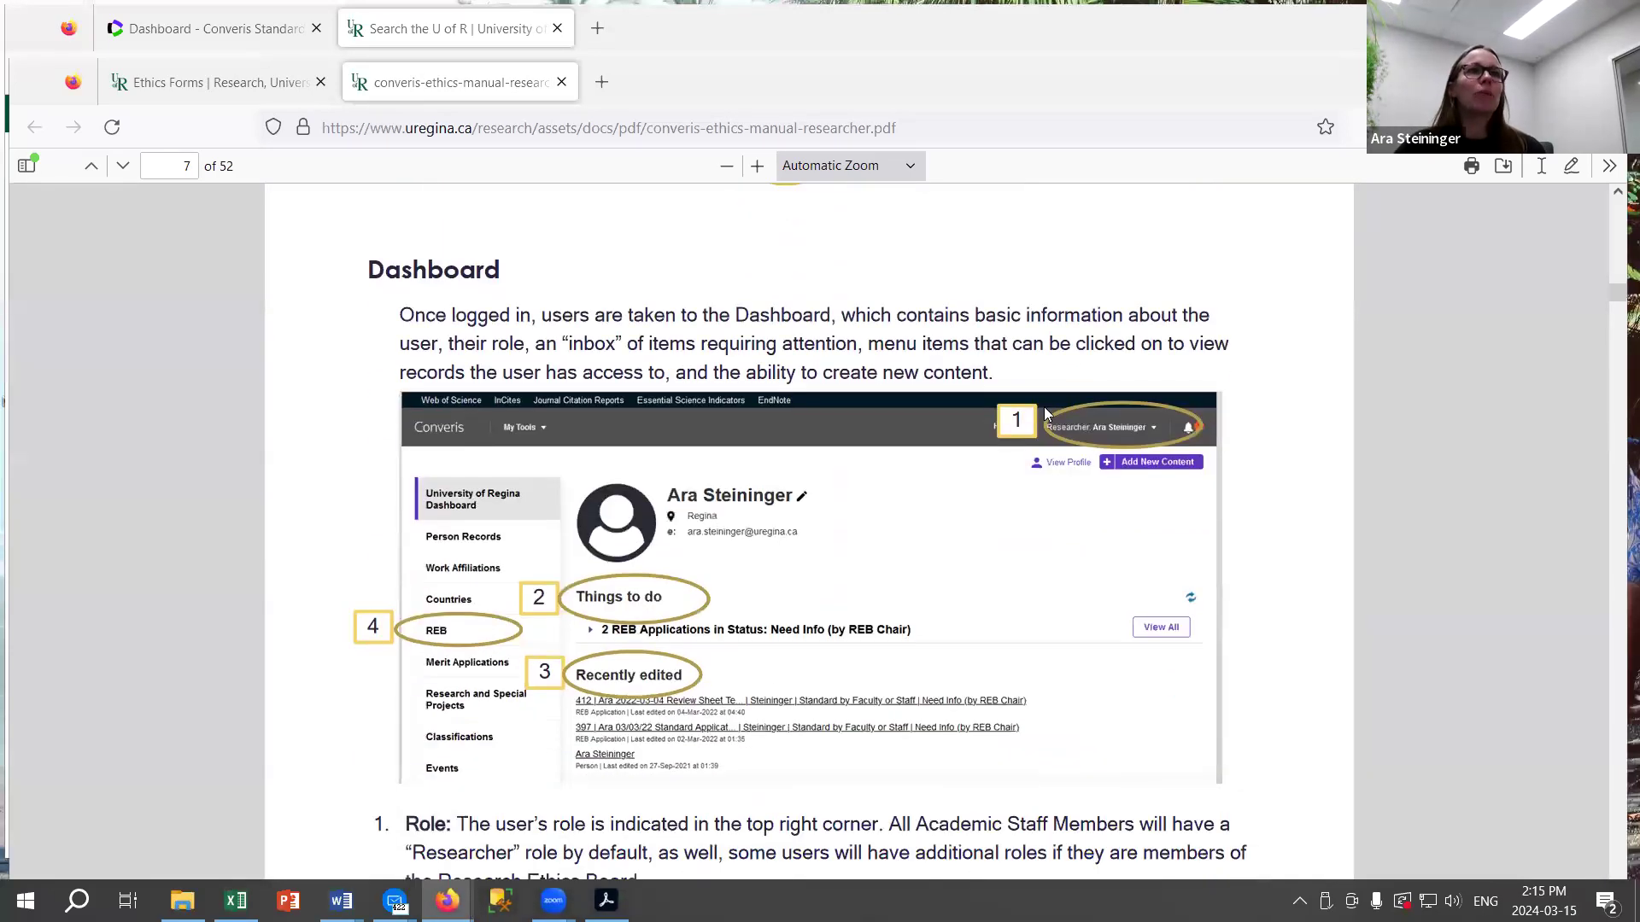
scroll(1049, 408, "down", 5)
scroll(1048, 408, "up", 5)
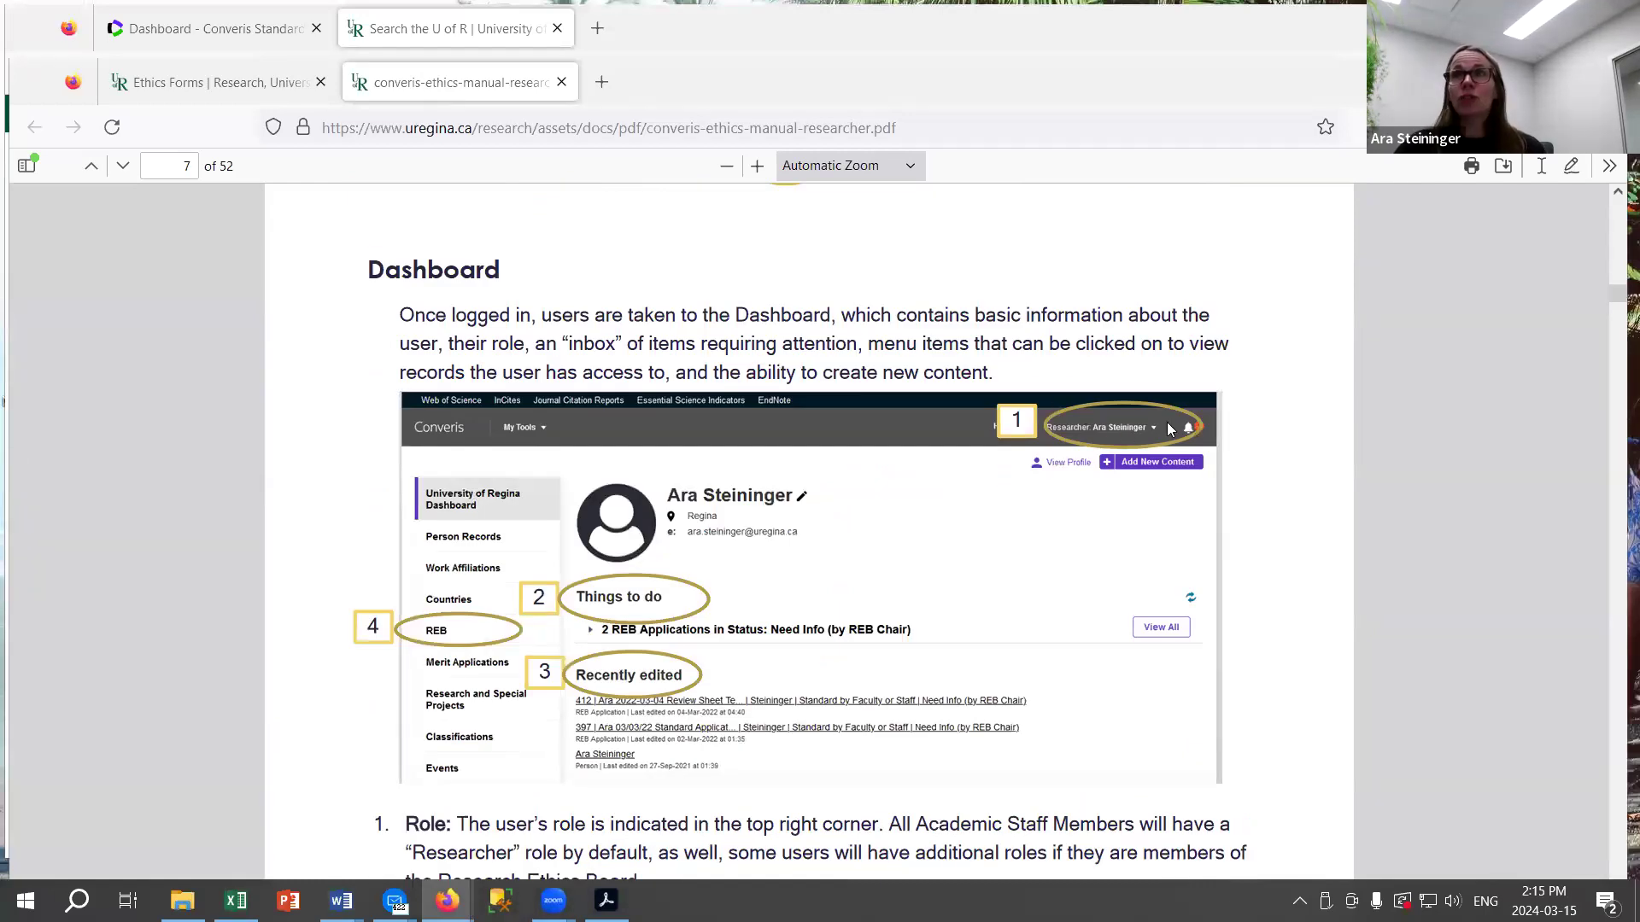
scroll(1102, 343, "down", 1)
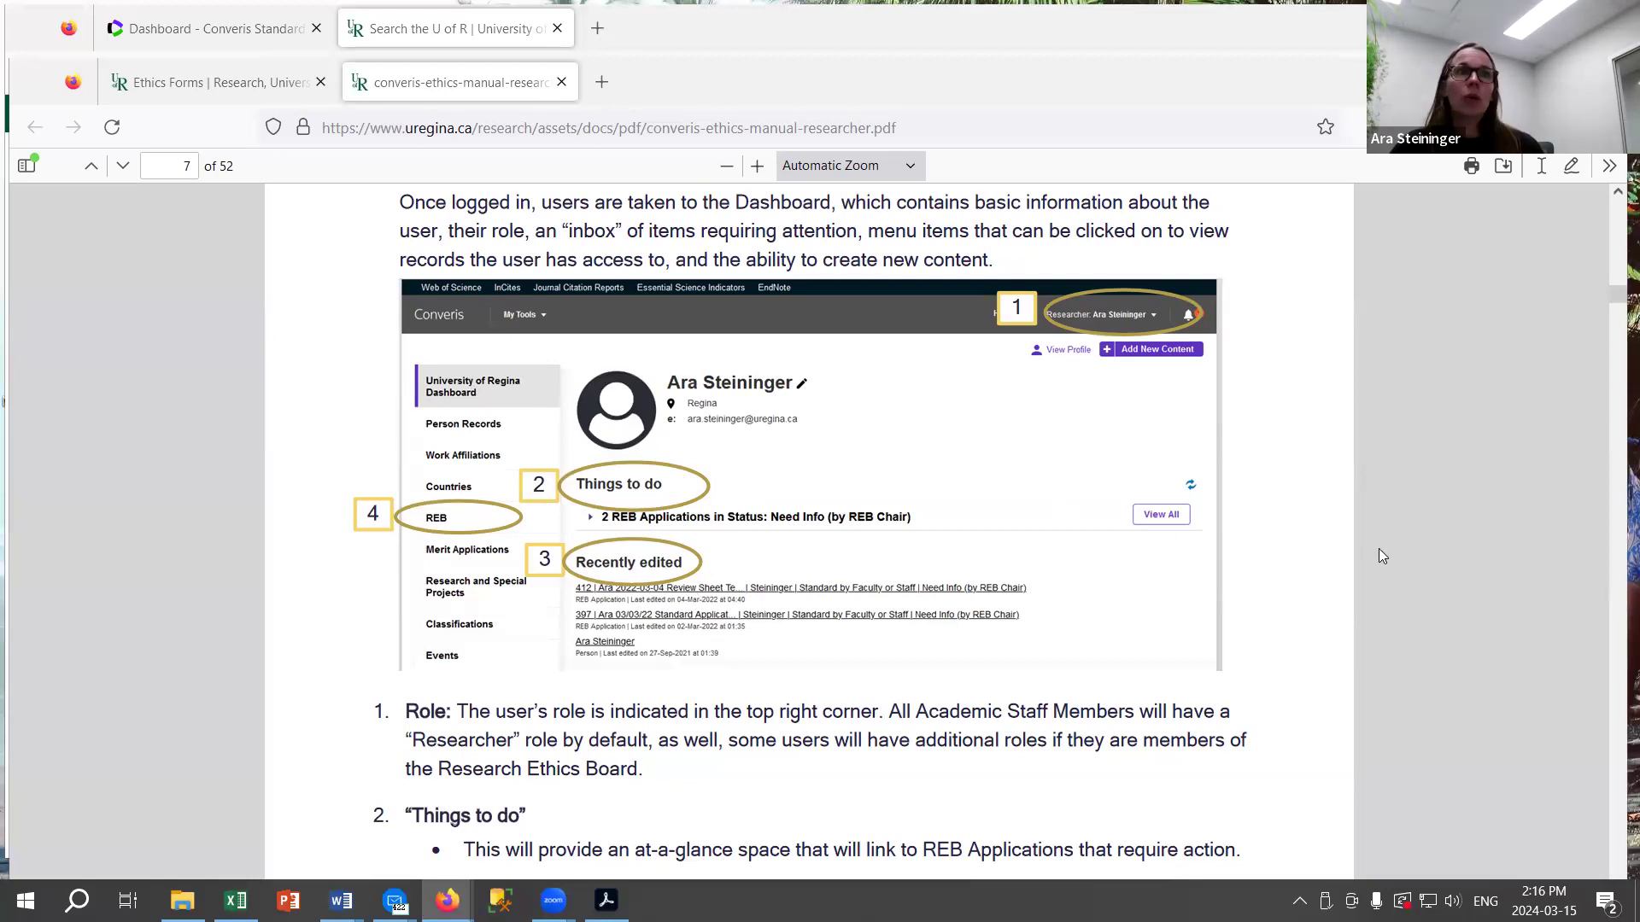
scroll(1378, 553, "down", 3)
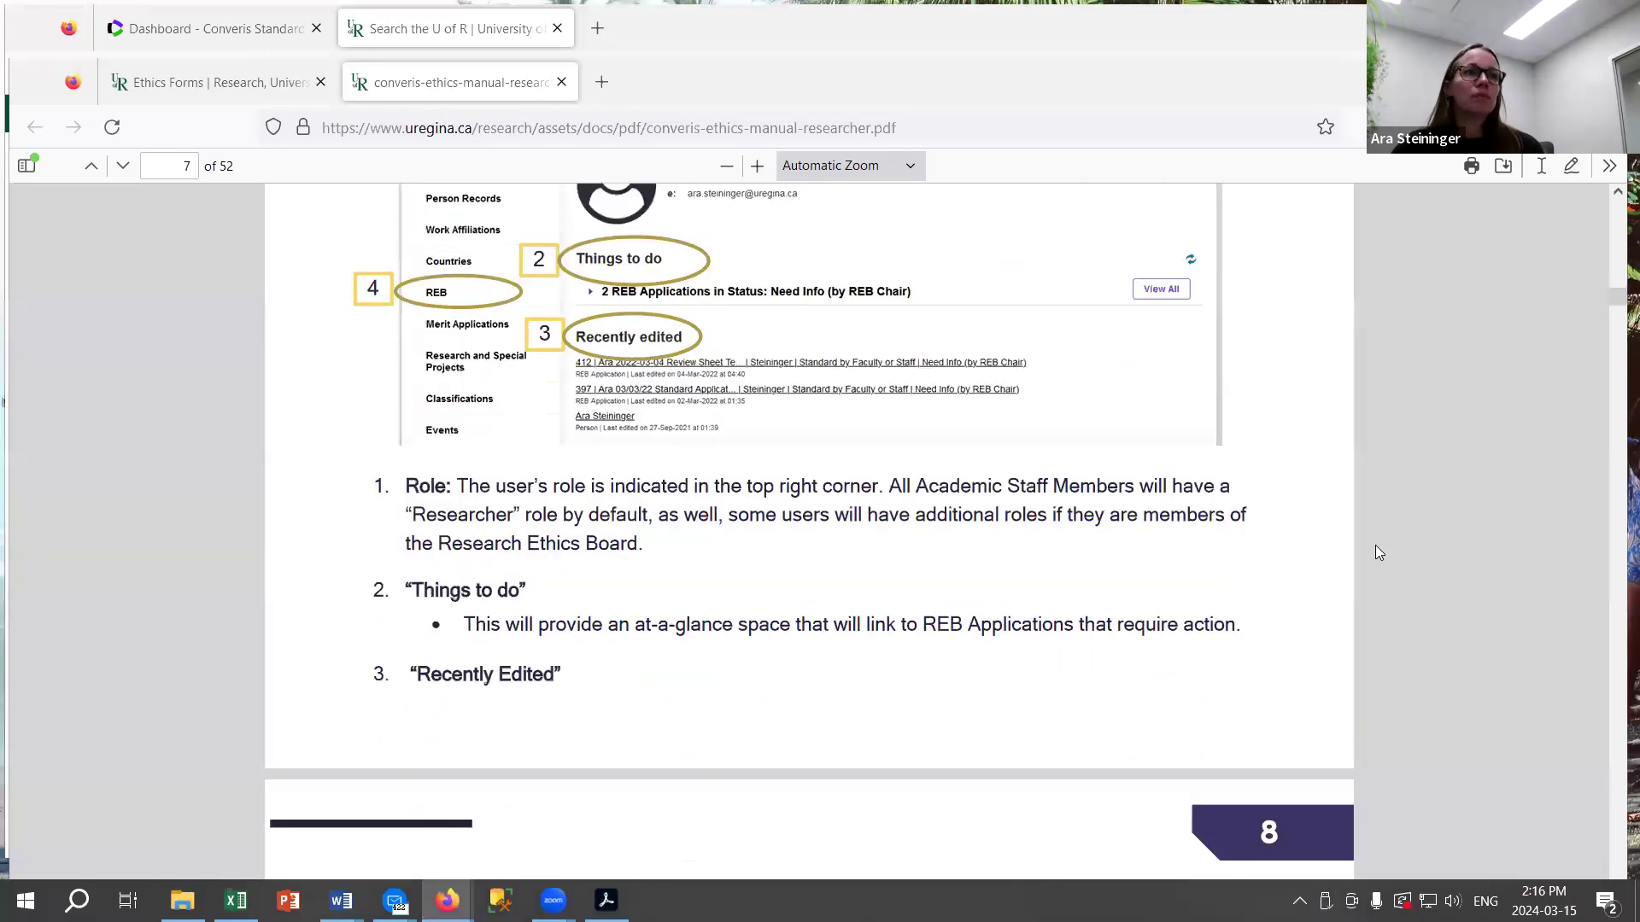
scroll(1377, 552, "up", 3)
scroll(1375, 545, "up", 2)
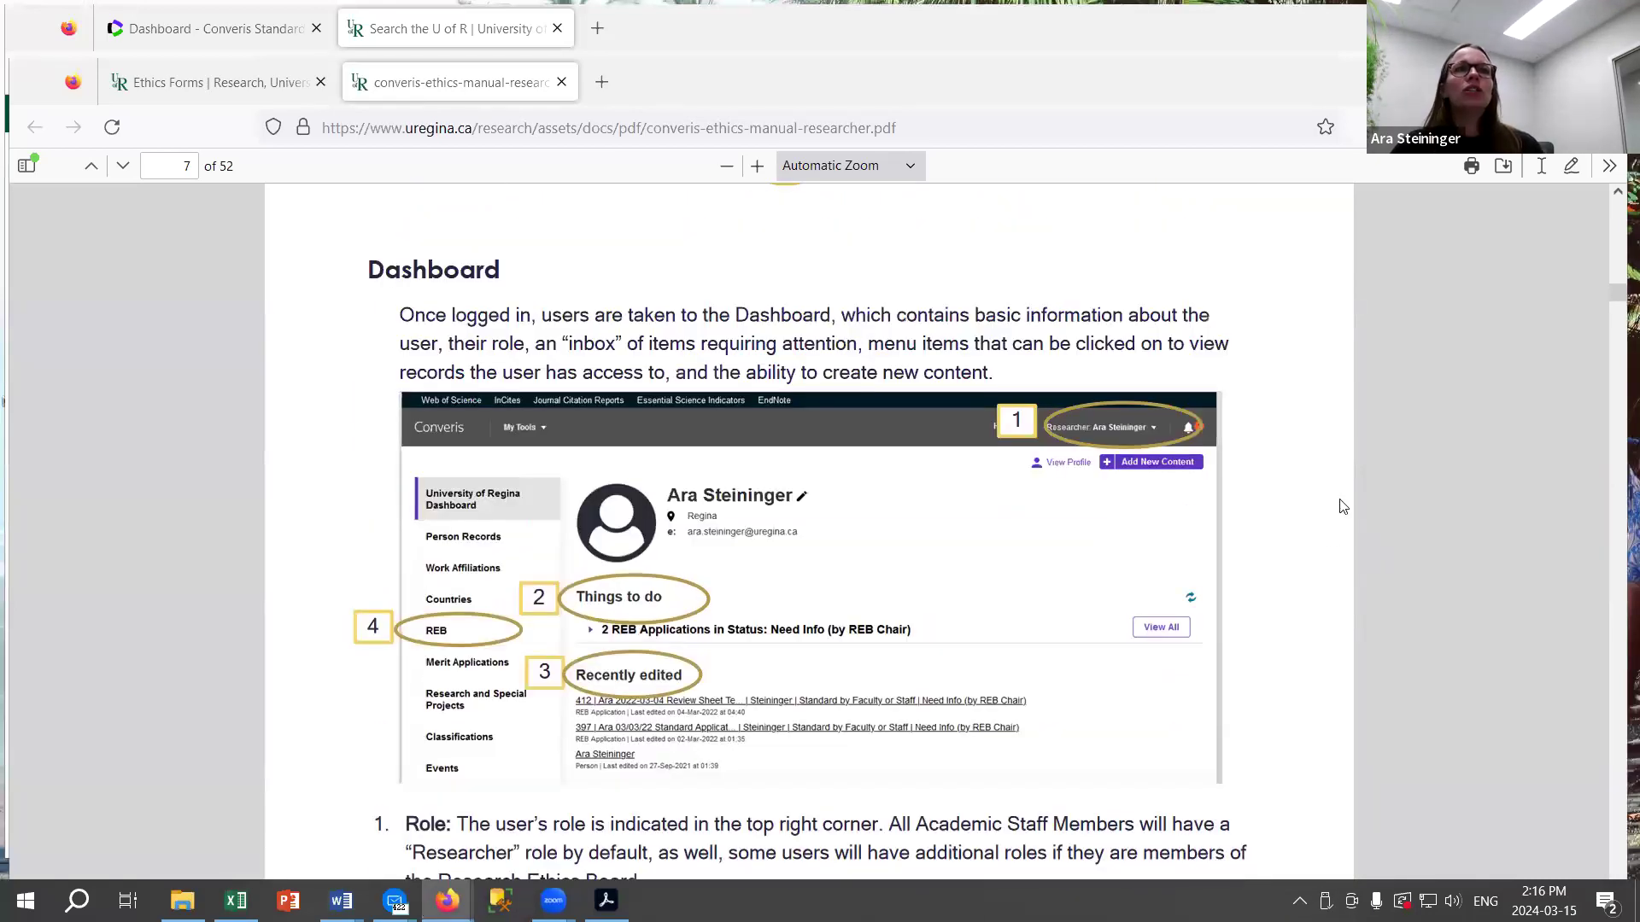
scroll(1221, 423, "down", 2)
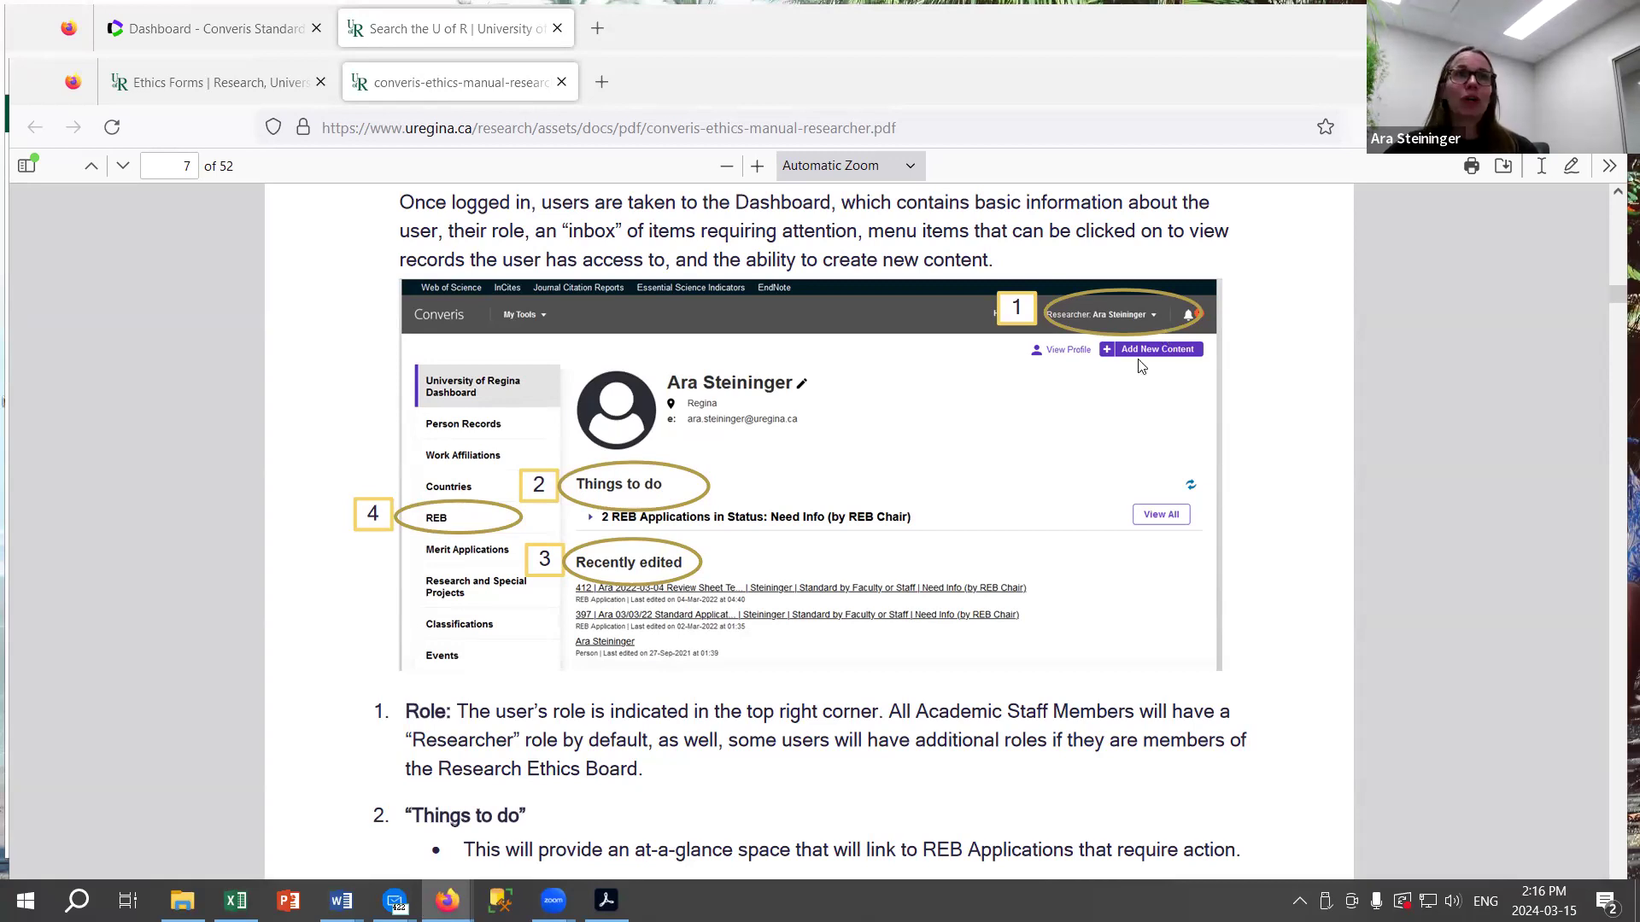
scroll(1332, 460, "down", 1)
scroll(1332, 460, "down", 4)
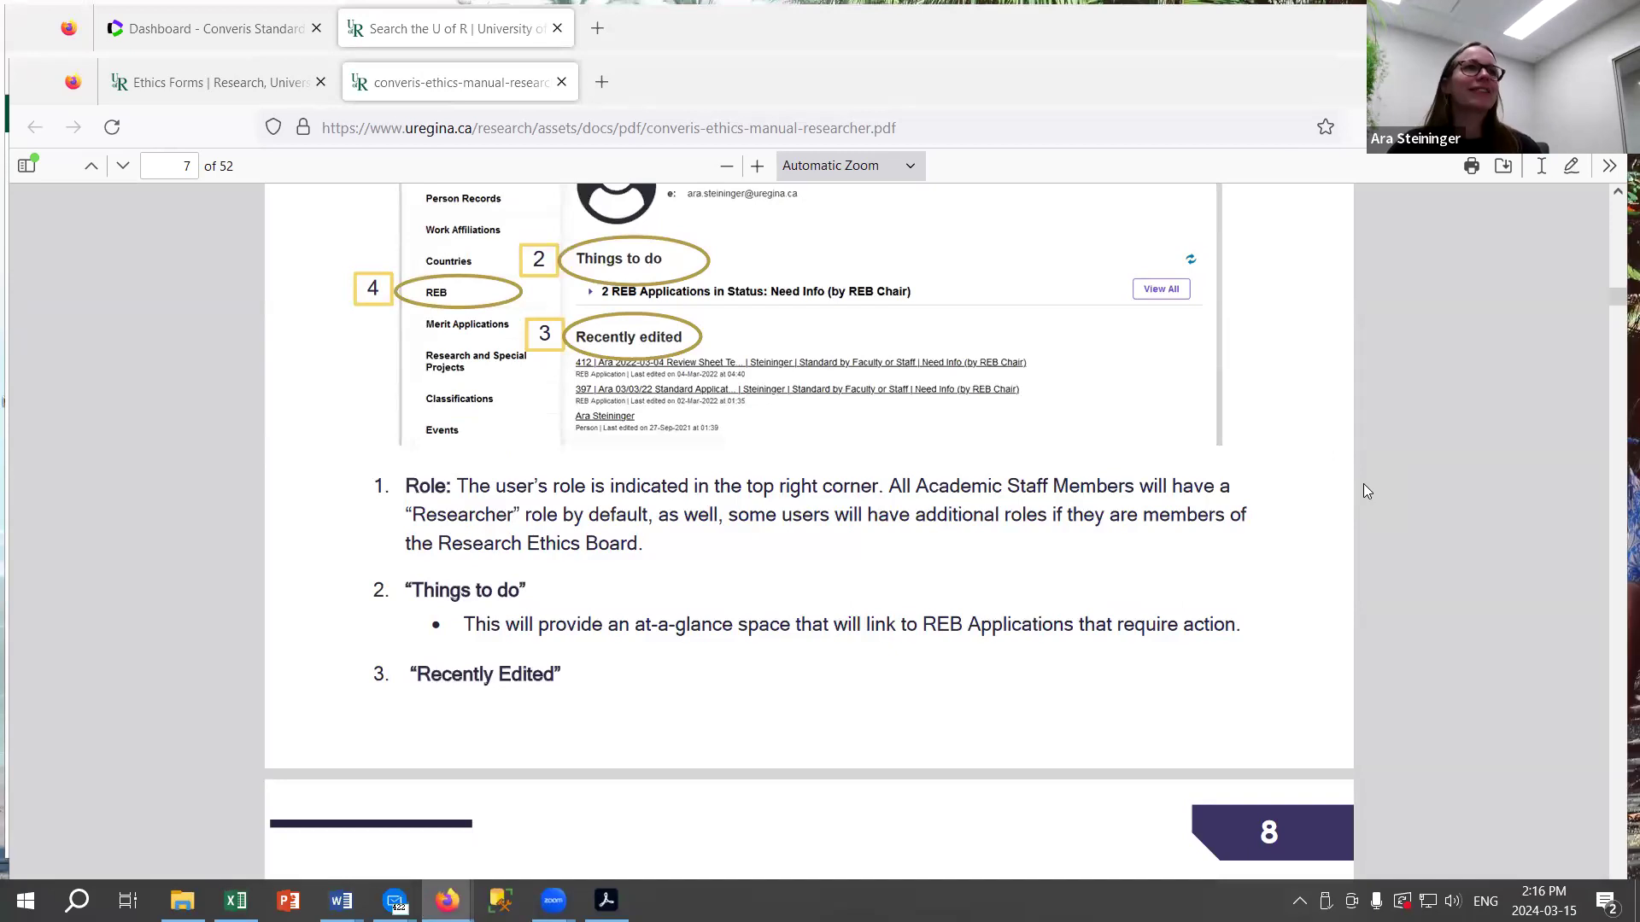
Read the Navigation section on page 8 about saving, closing and moving between the application's form tabs.
scroll(824, 576, "down", 13)
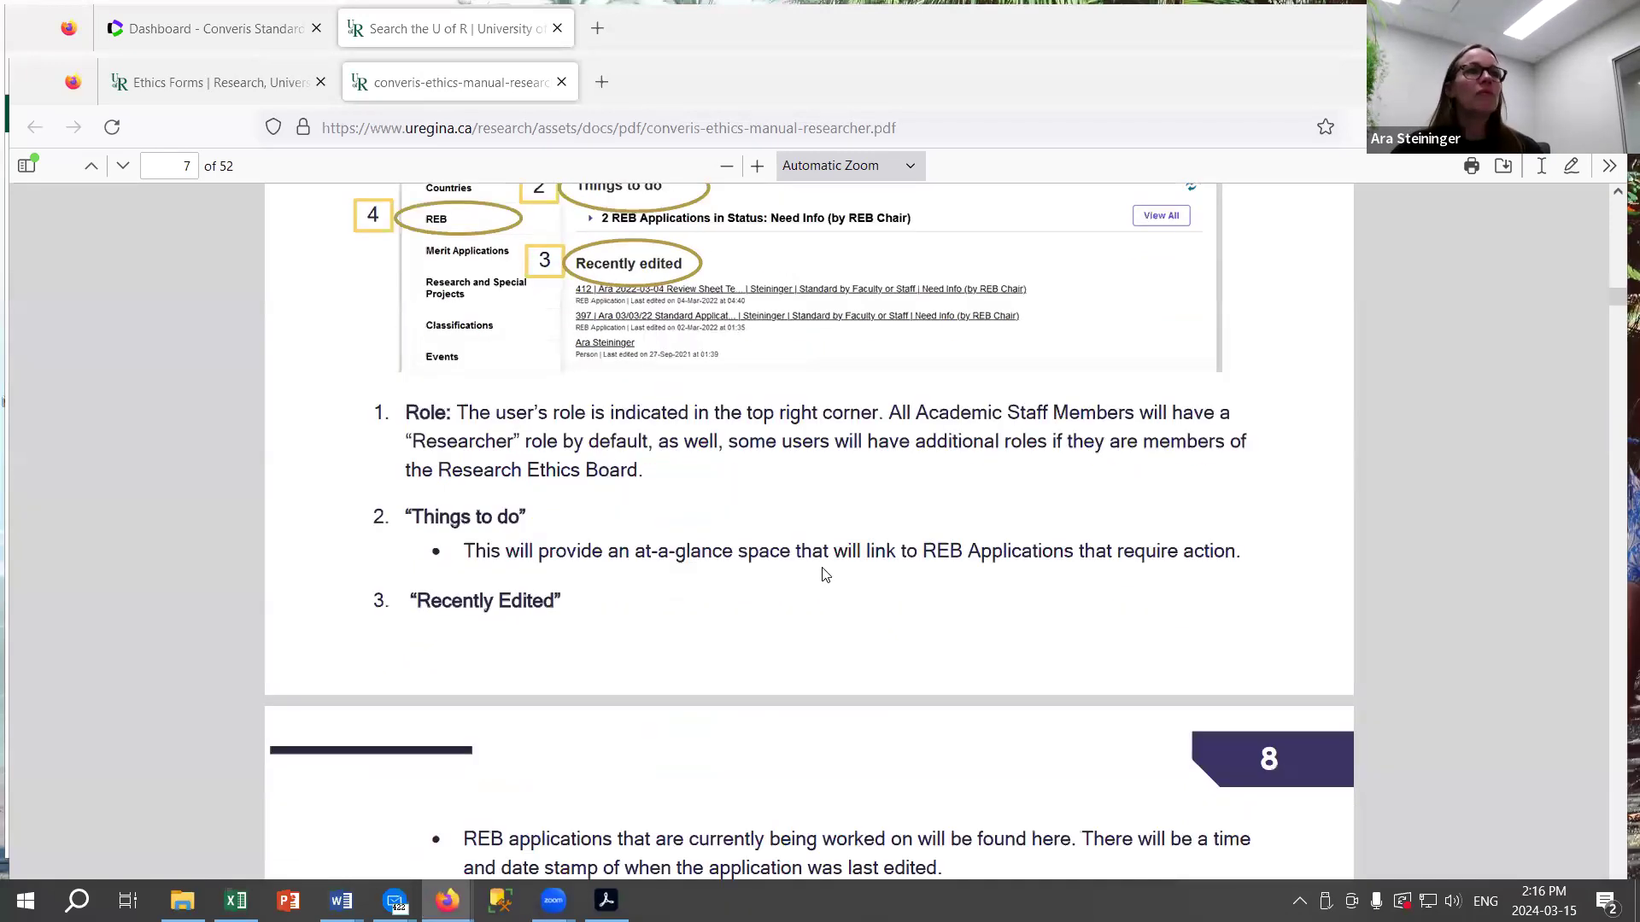
scroll(847, 589, "down", 7)
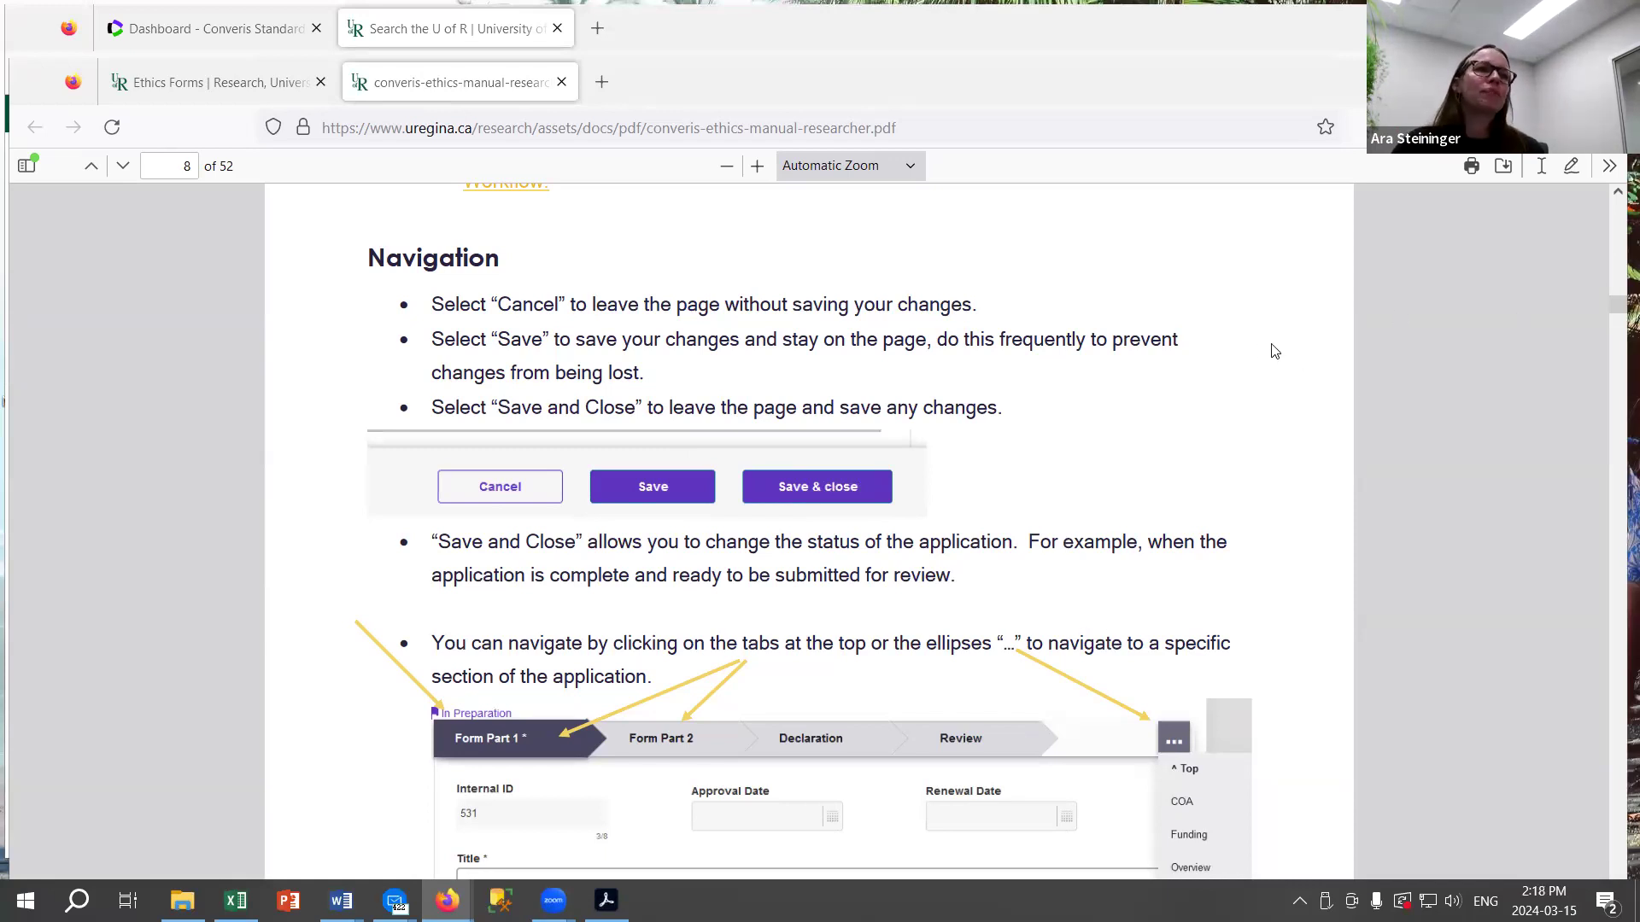
scroll(1106, 392, "down", 4)
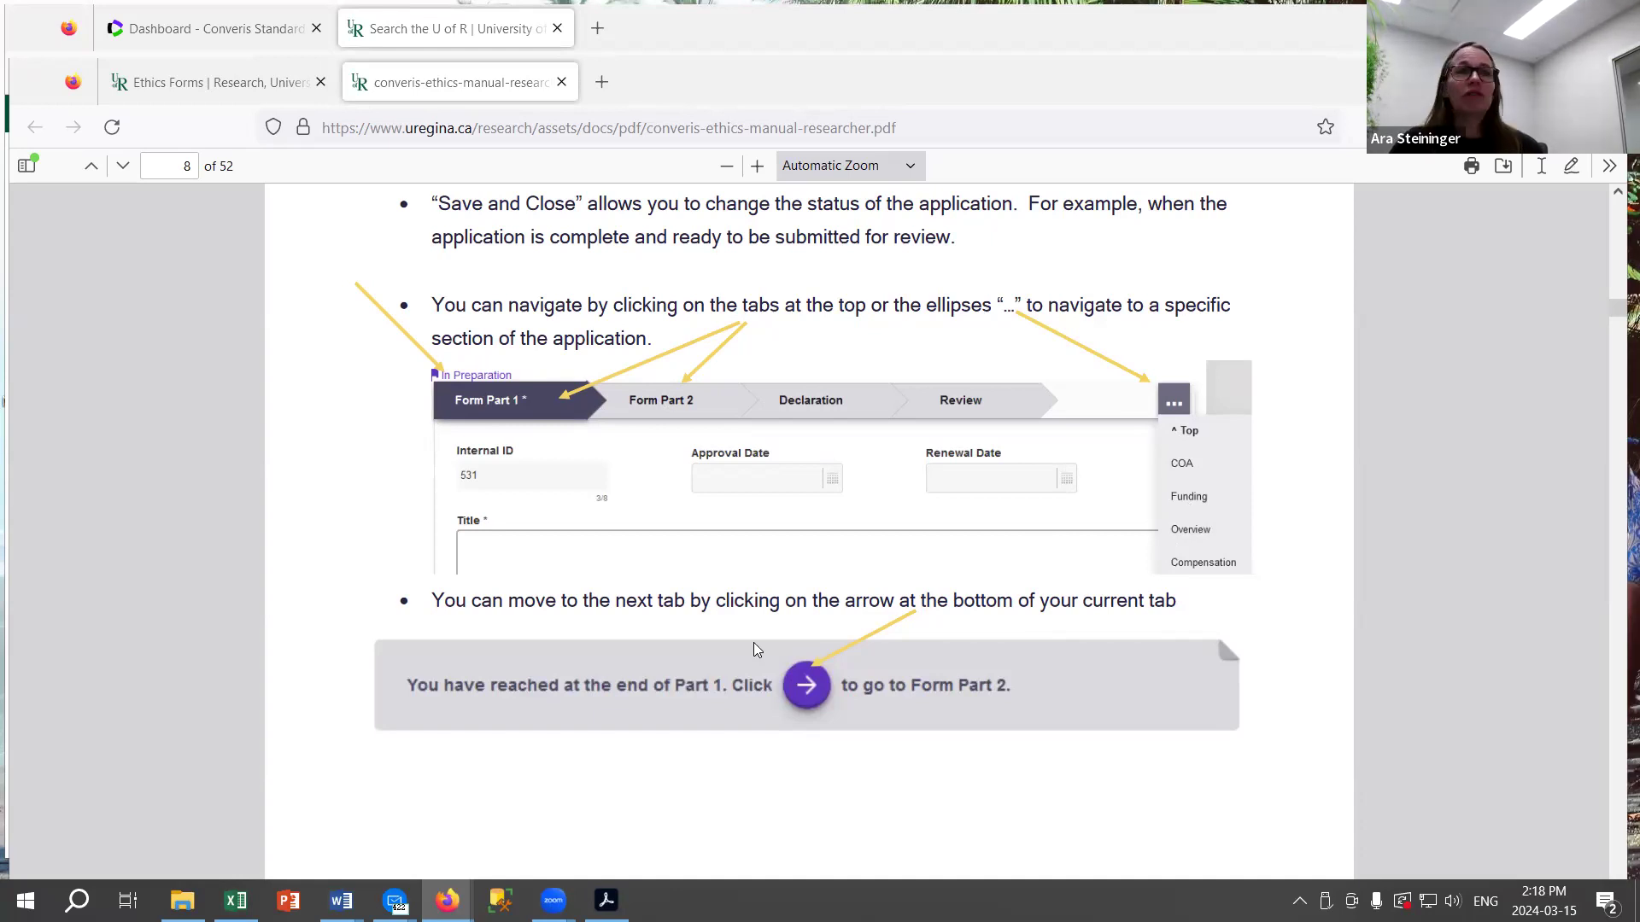
Go to page 9 of the manual and highlight the Online REB Application Framework heading.
scroll(901, 579, "down", 4)
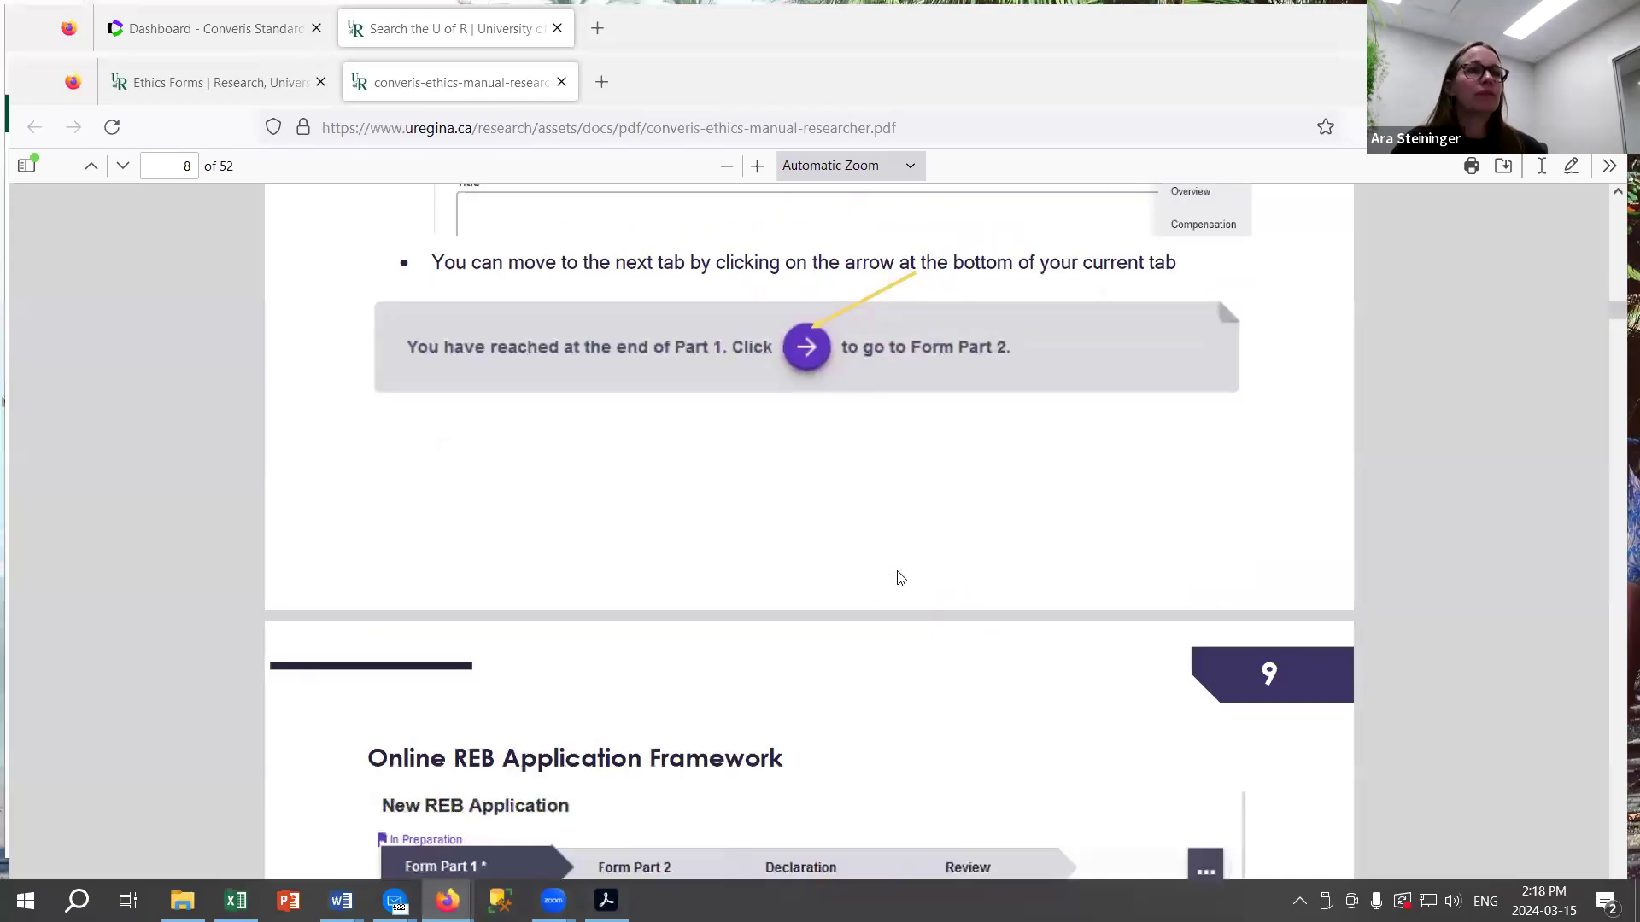
scroll(901, 578, "down", 5)
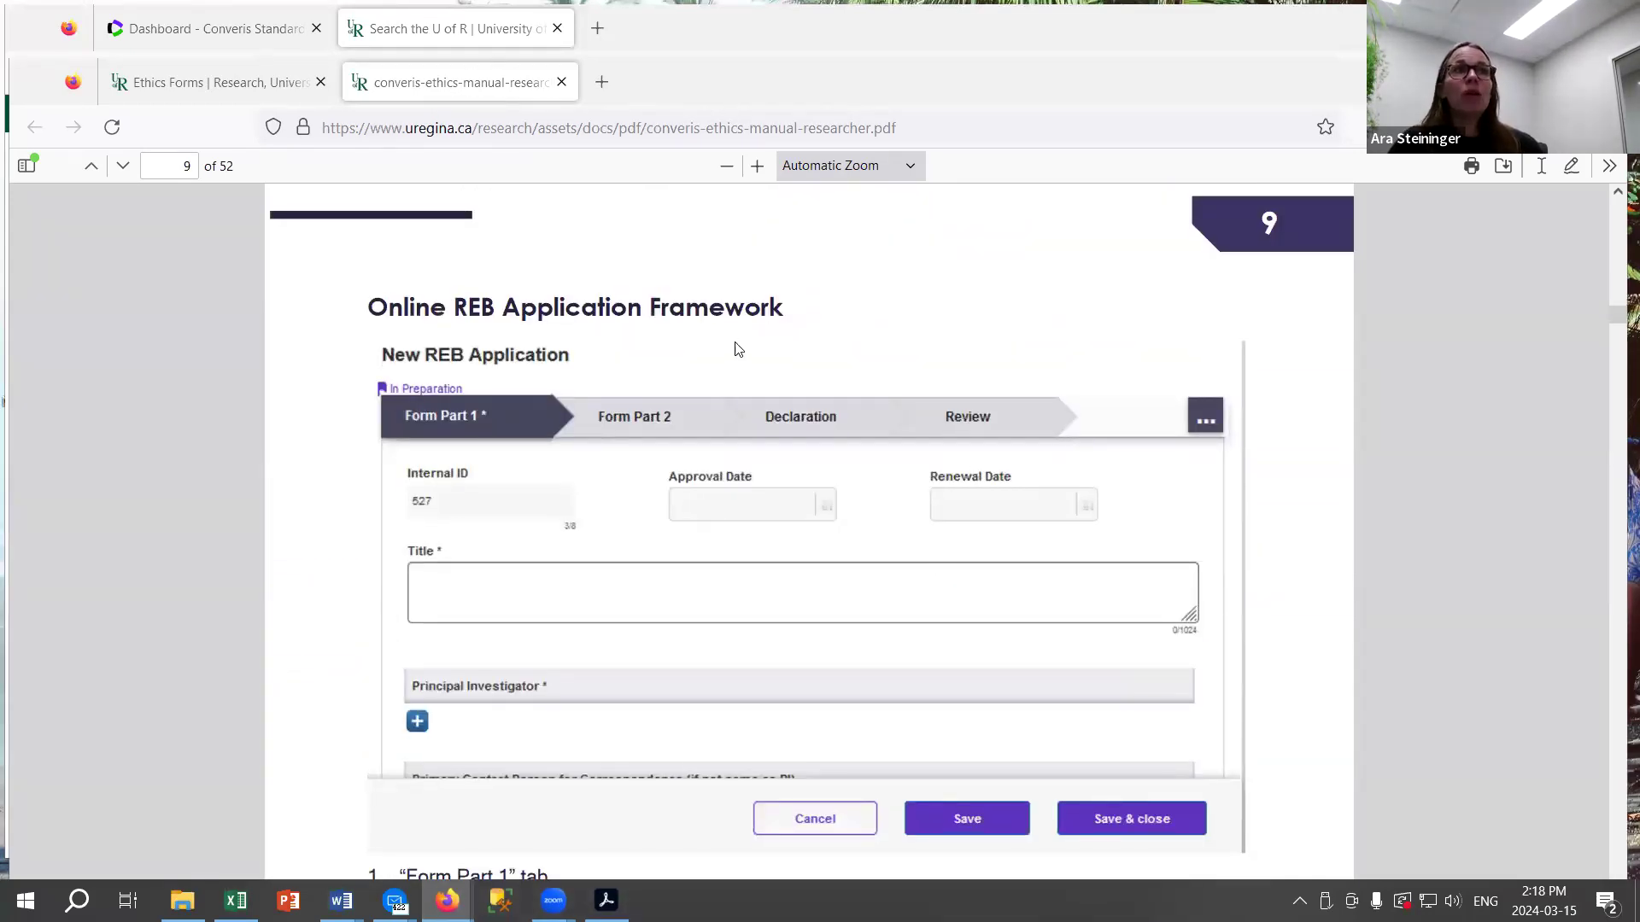
left_click_drag(370, 307, 915, 345)
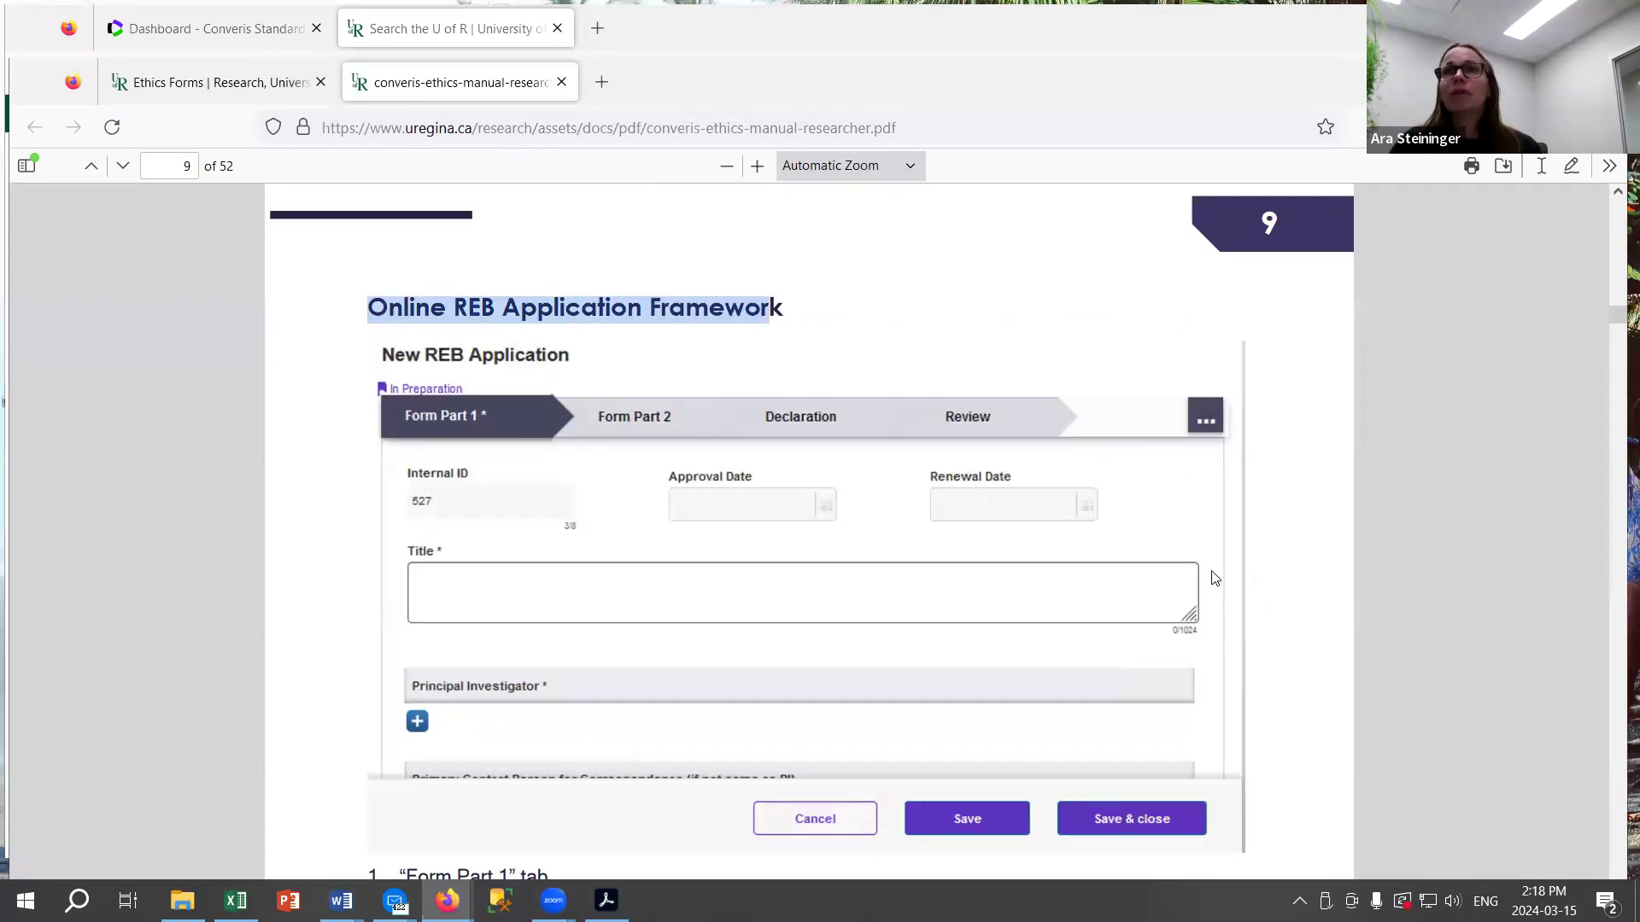
Read the Form Part 1, Form Part 2 and Review tab descriptions, highlighting the word "Recruitment" under Form Part 2.
scroll(1123, 465, "down", 6)
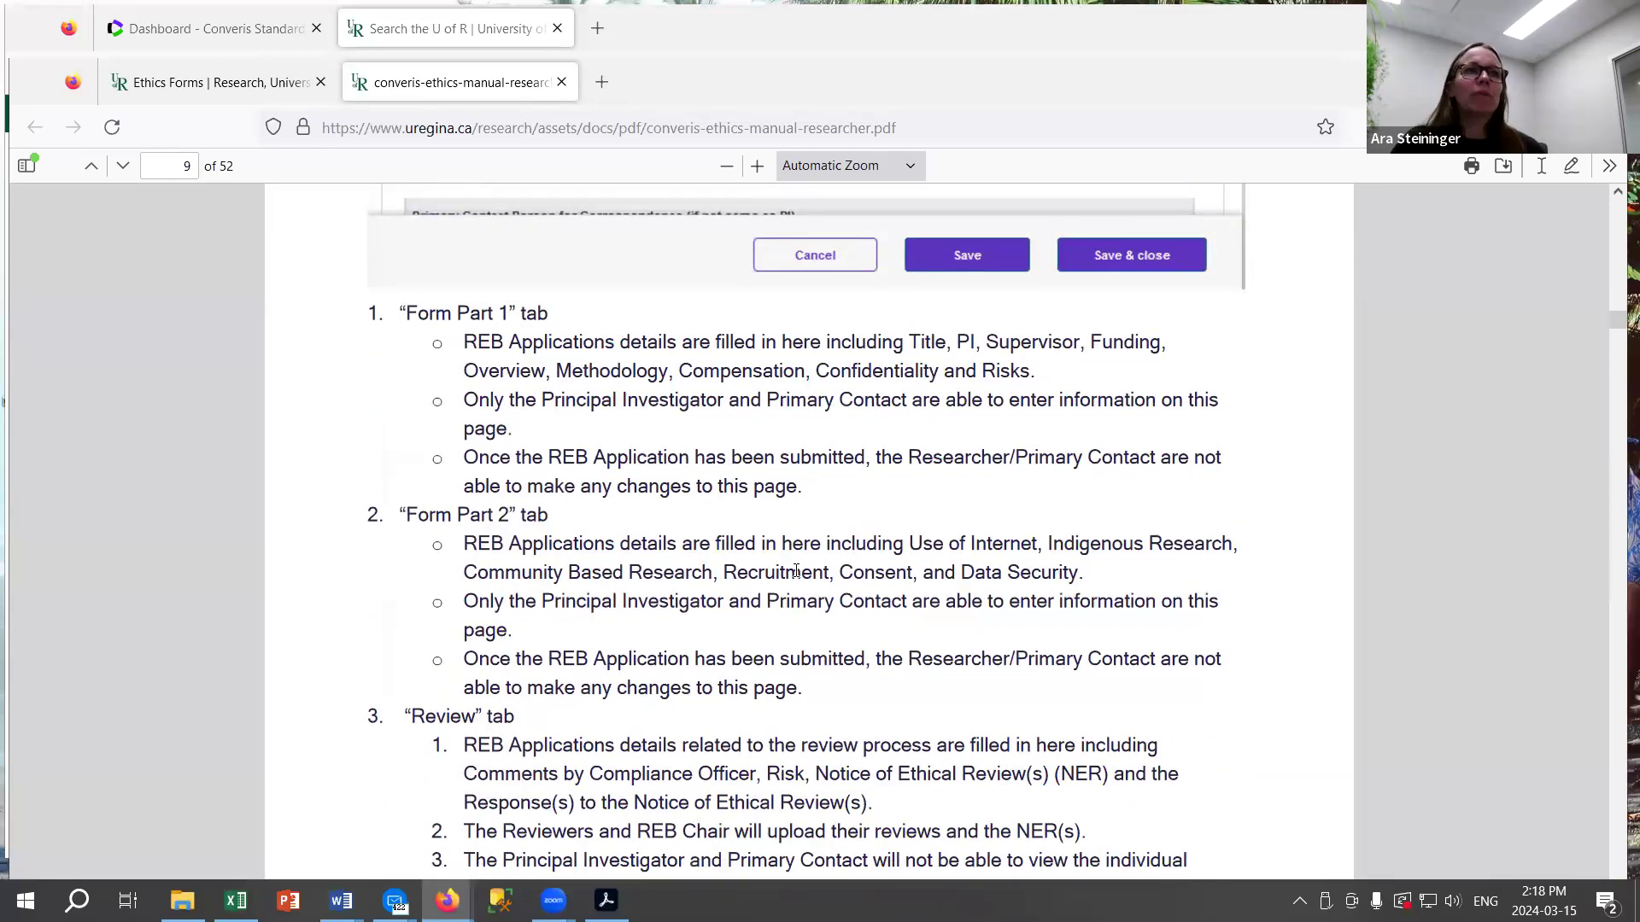
left_click_drag(726, 567, 855, 570)
left_click(763, 572)
left_click_drag(727, 569, 835, 577)
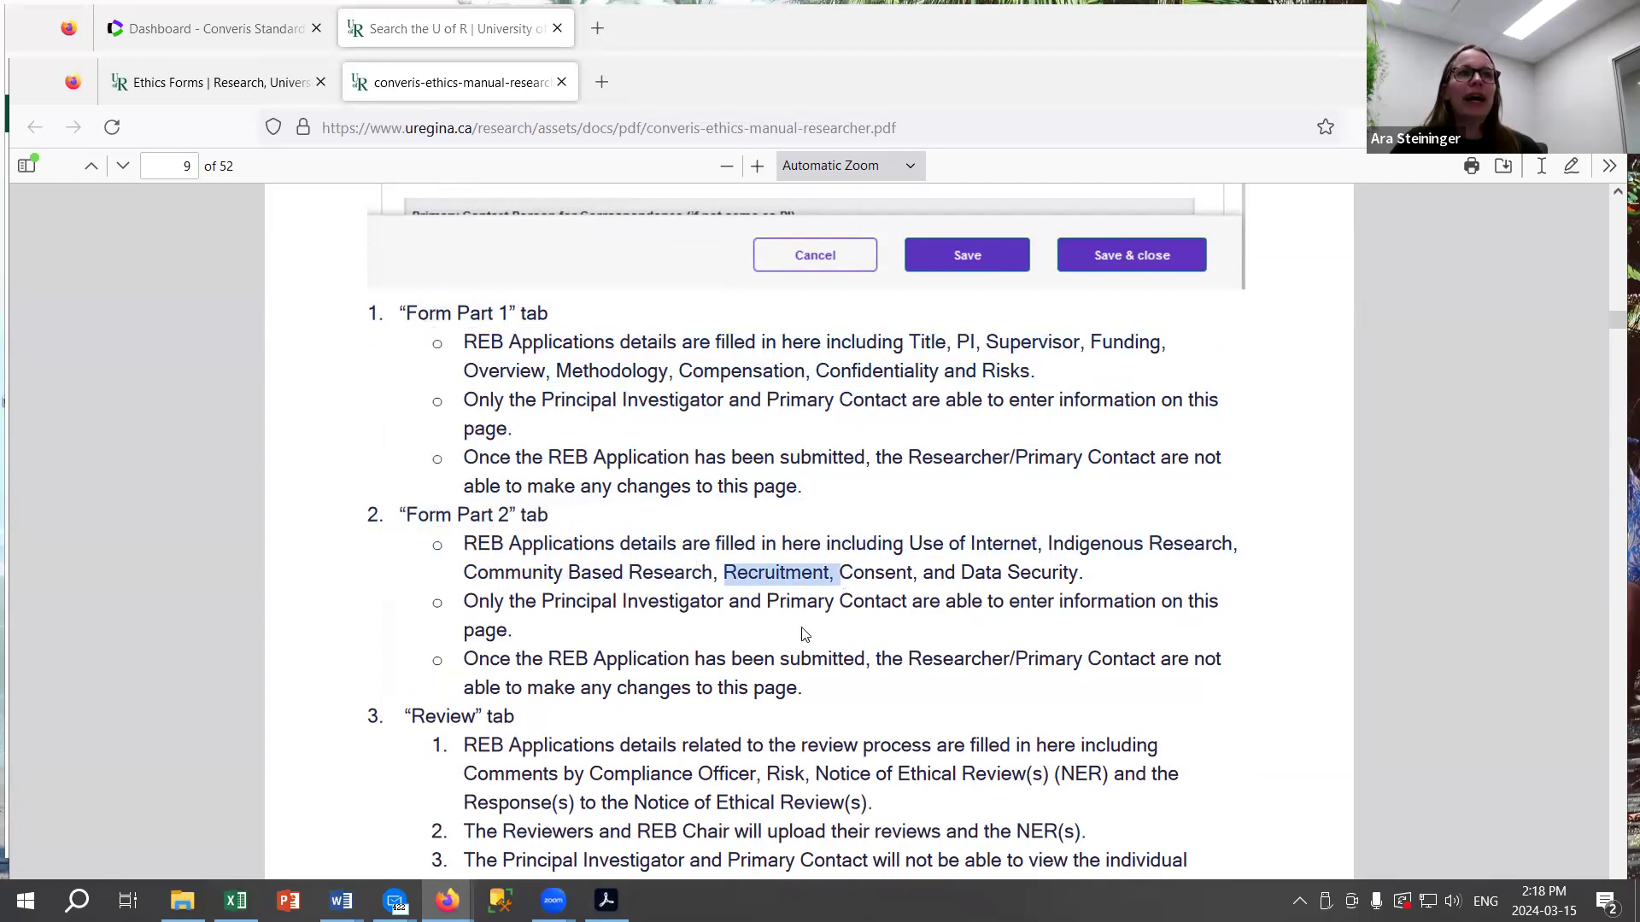
scroll(621, 568, "down", 1)
scroll(622, 568, "down", 2)
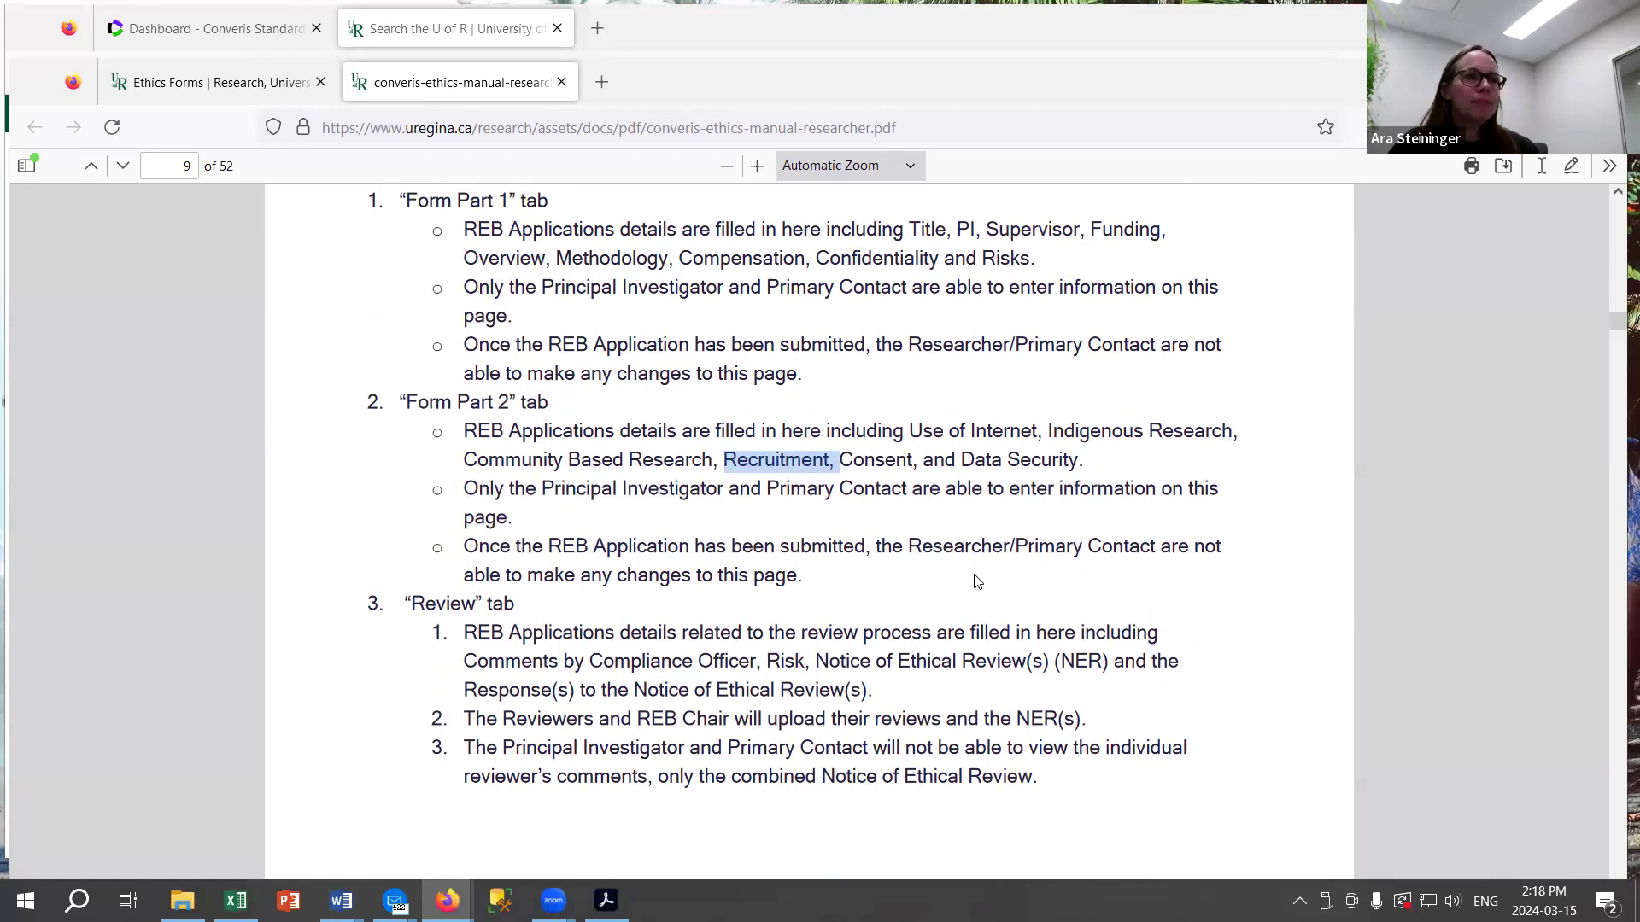
Go to the Notifications section on page 10, highlight its heading and review how in-system notifications are accessed.
scroll(980, 580, "down", 6)
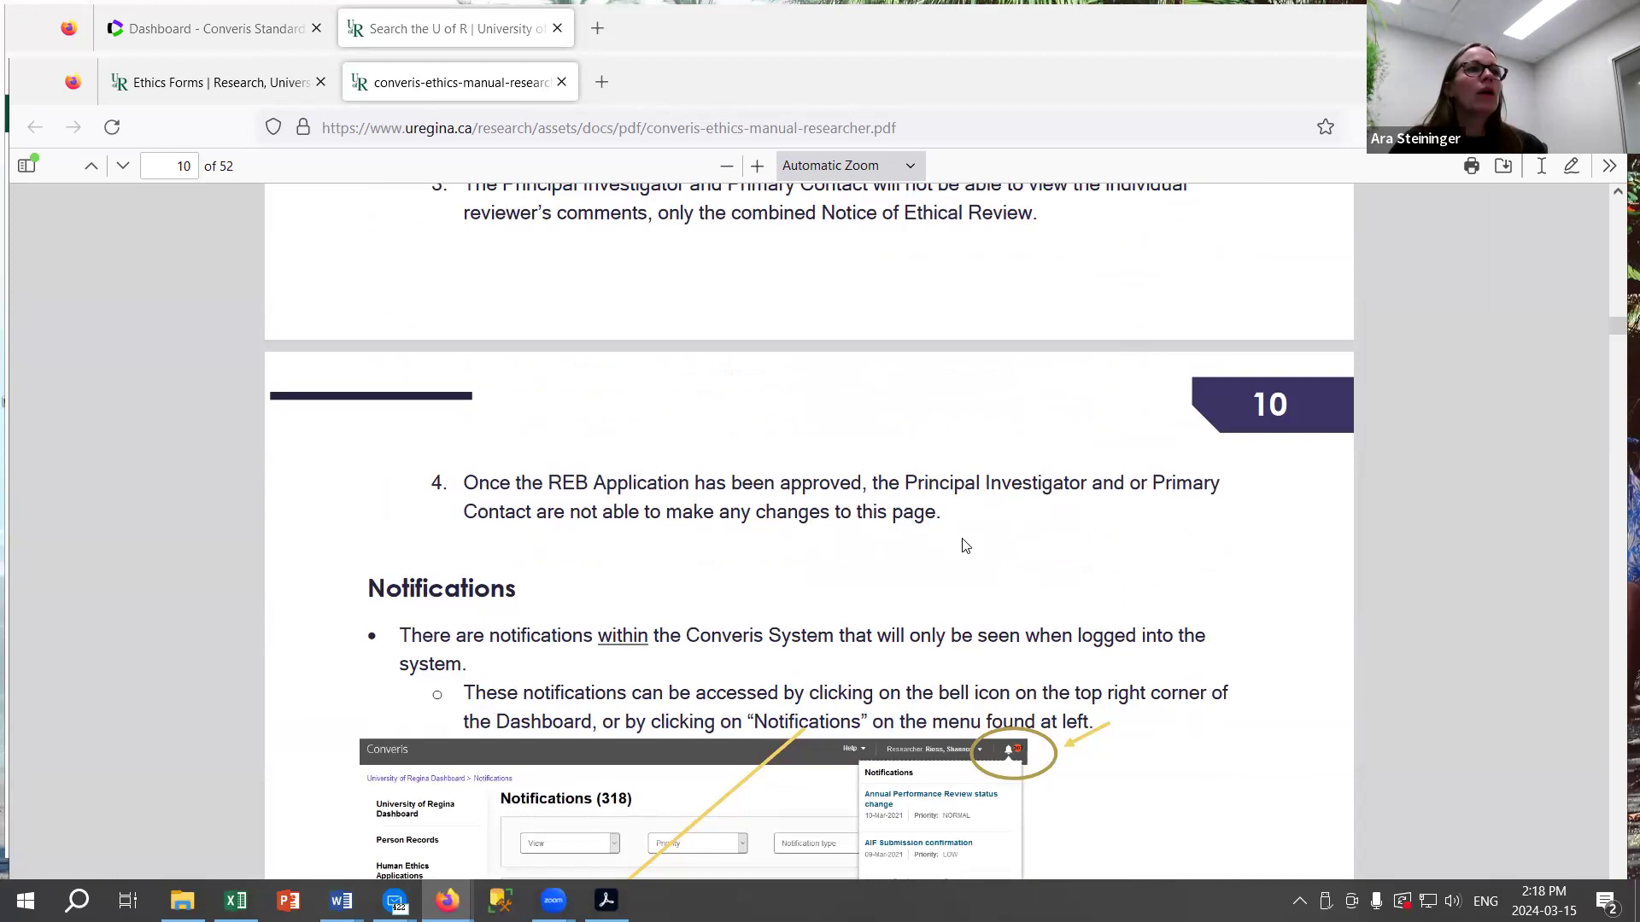
scroll(982, 539, "down", 2)
scroll(1005, 536, "down", 1)
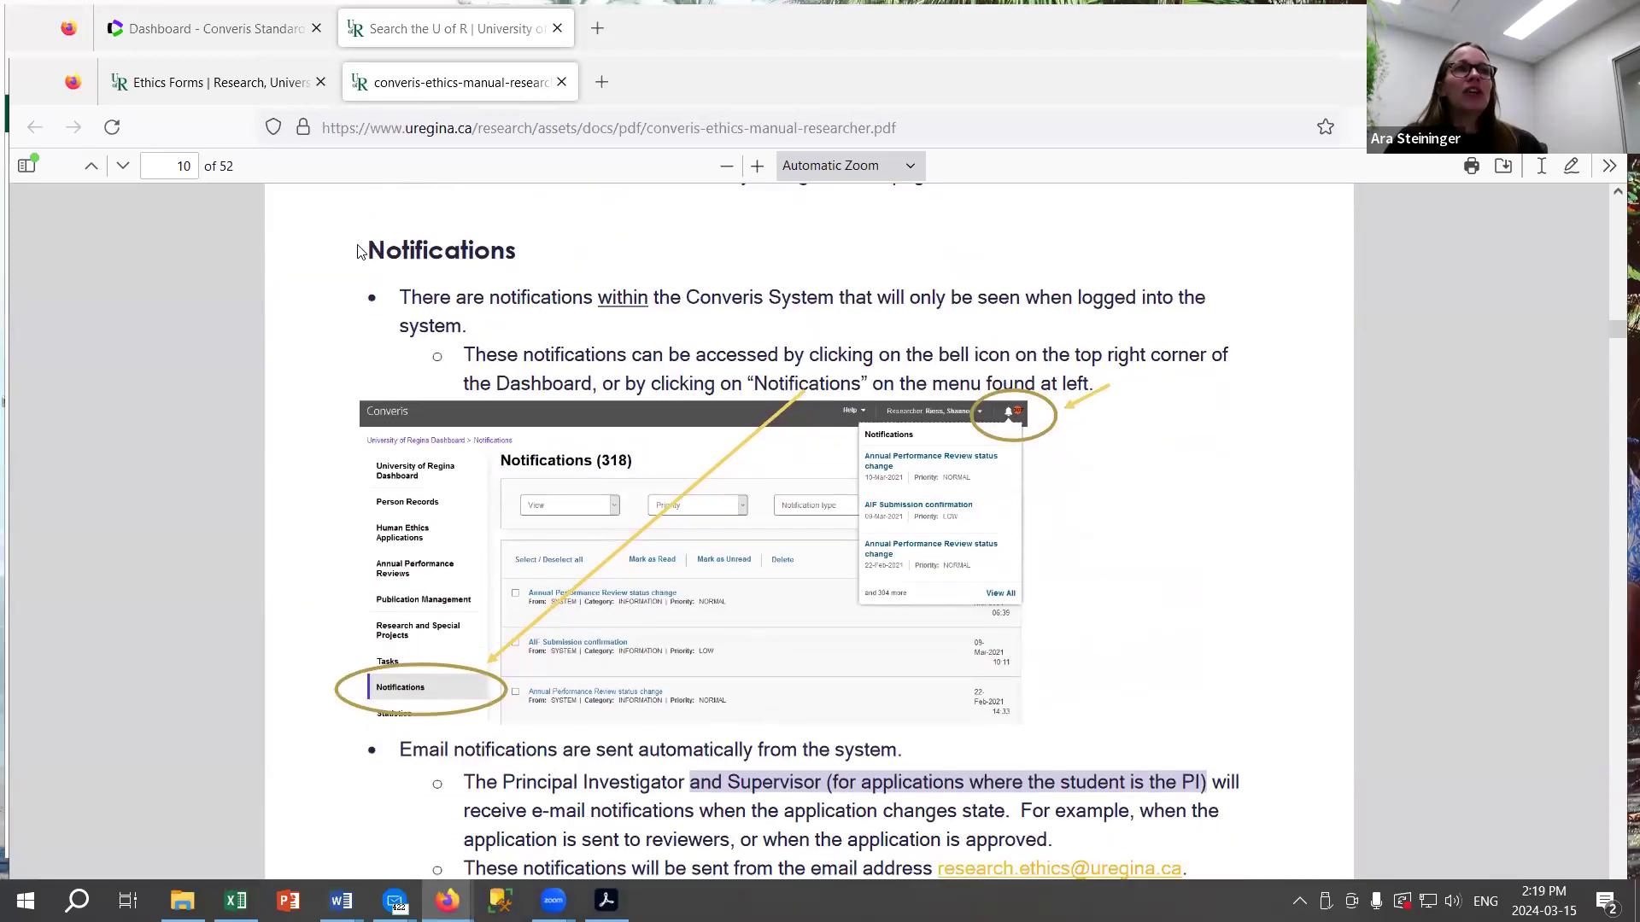
double_click(539, 264)
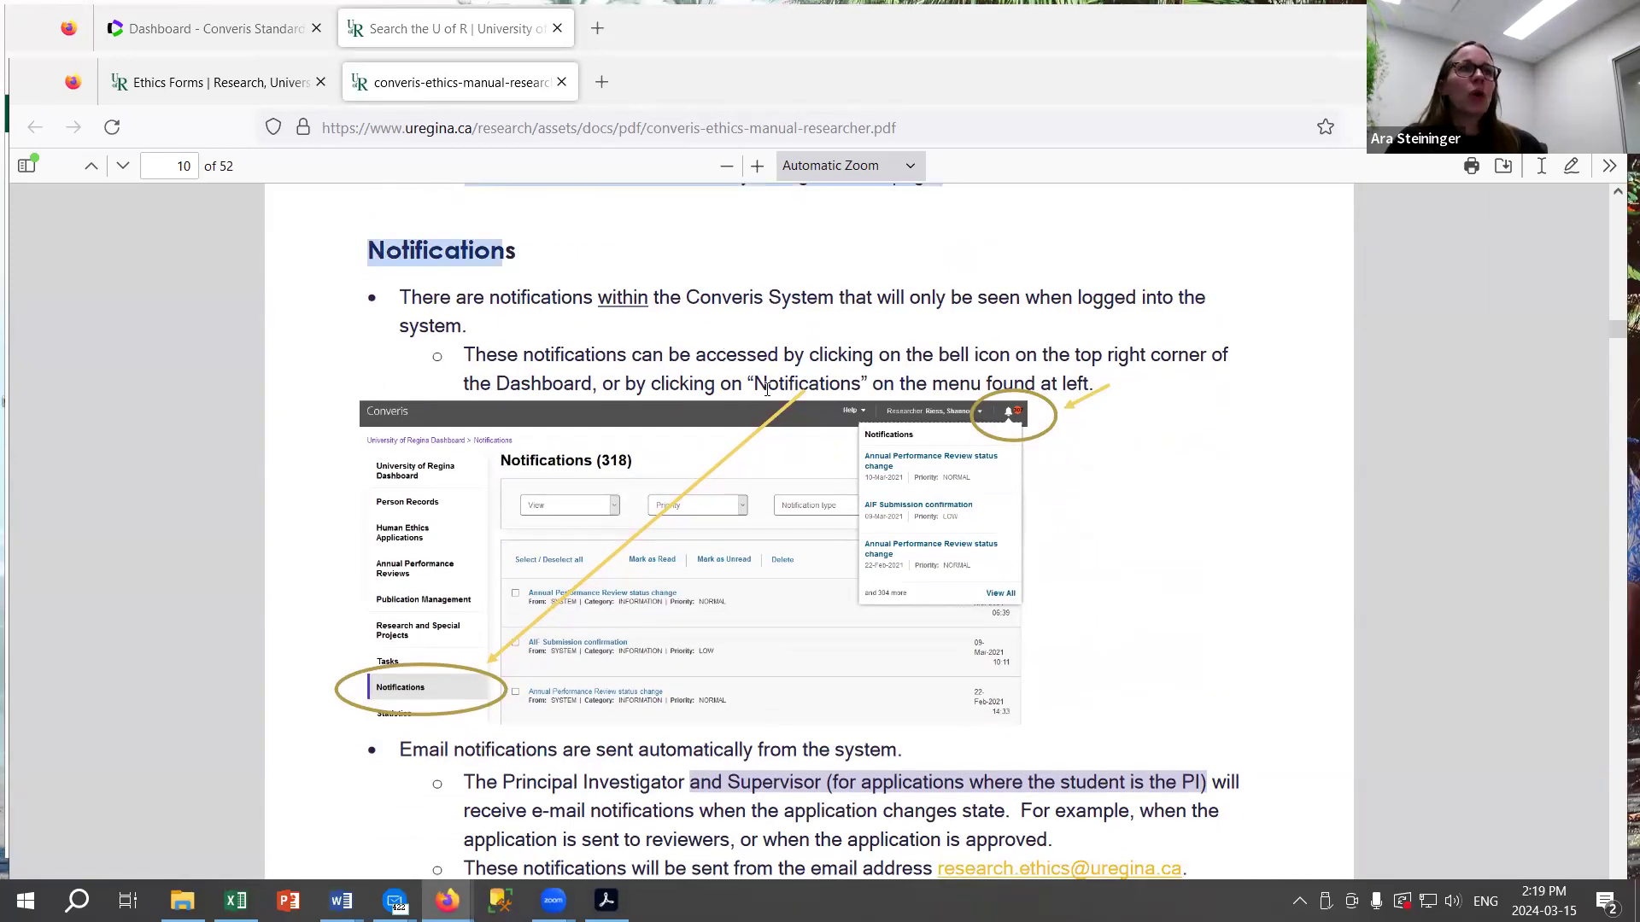
scroll(767, 389, "down", 2)
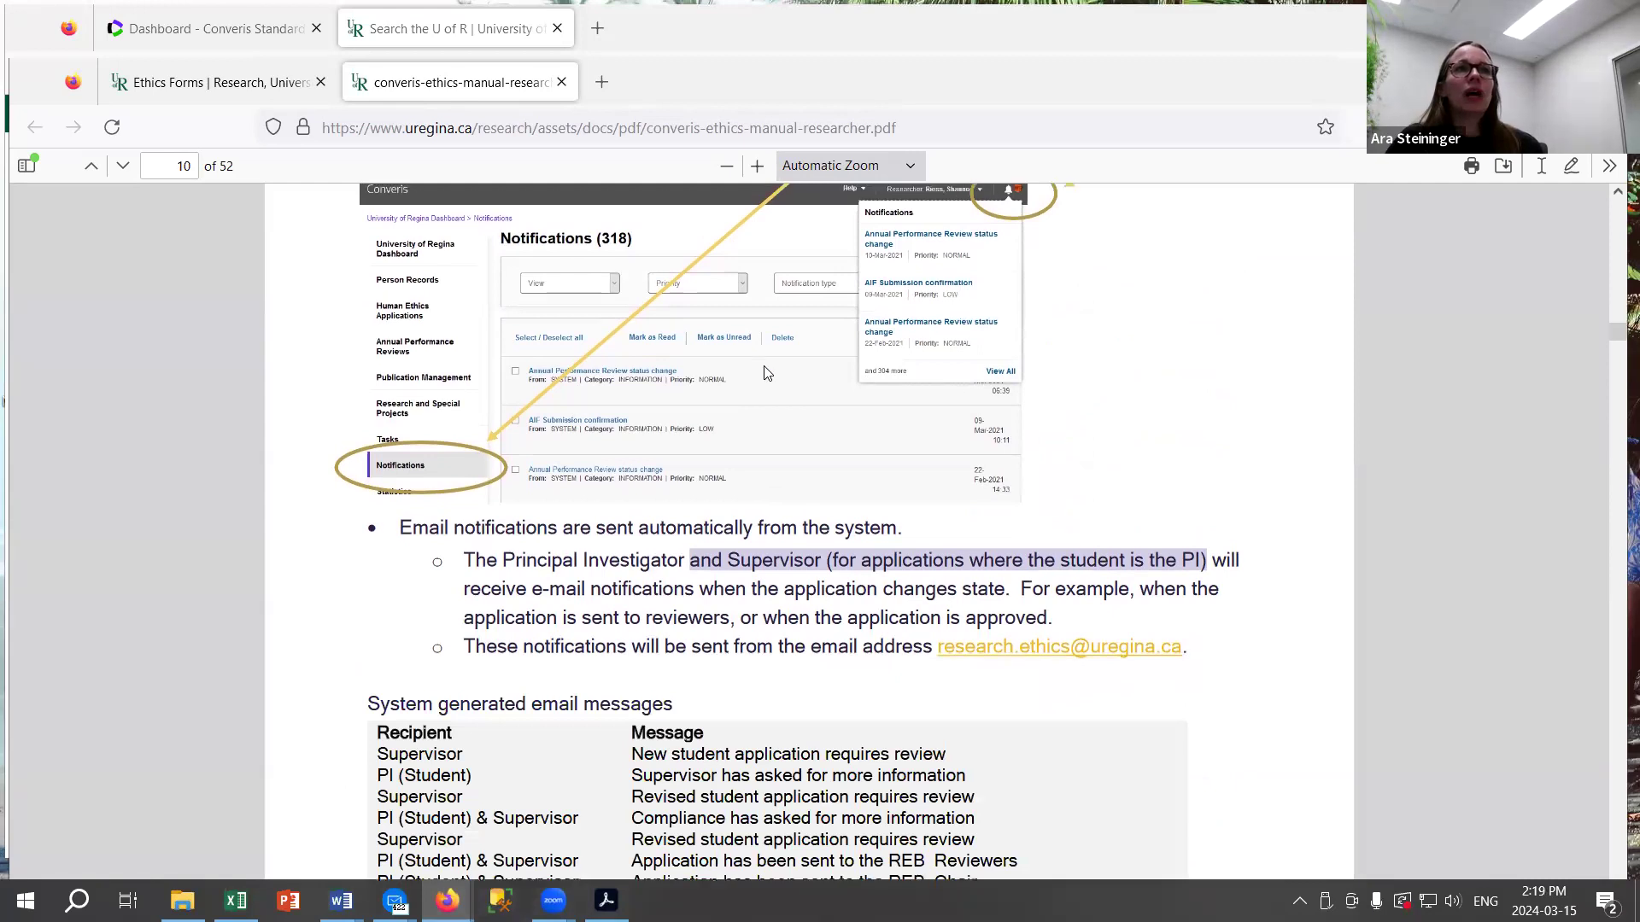
scroll(767, 373, "up", 2)
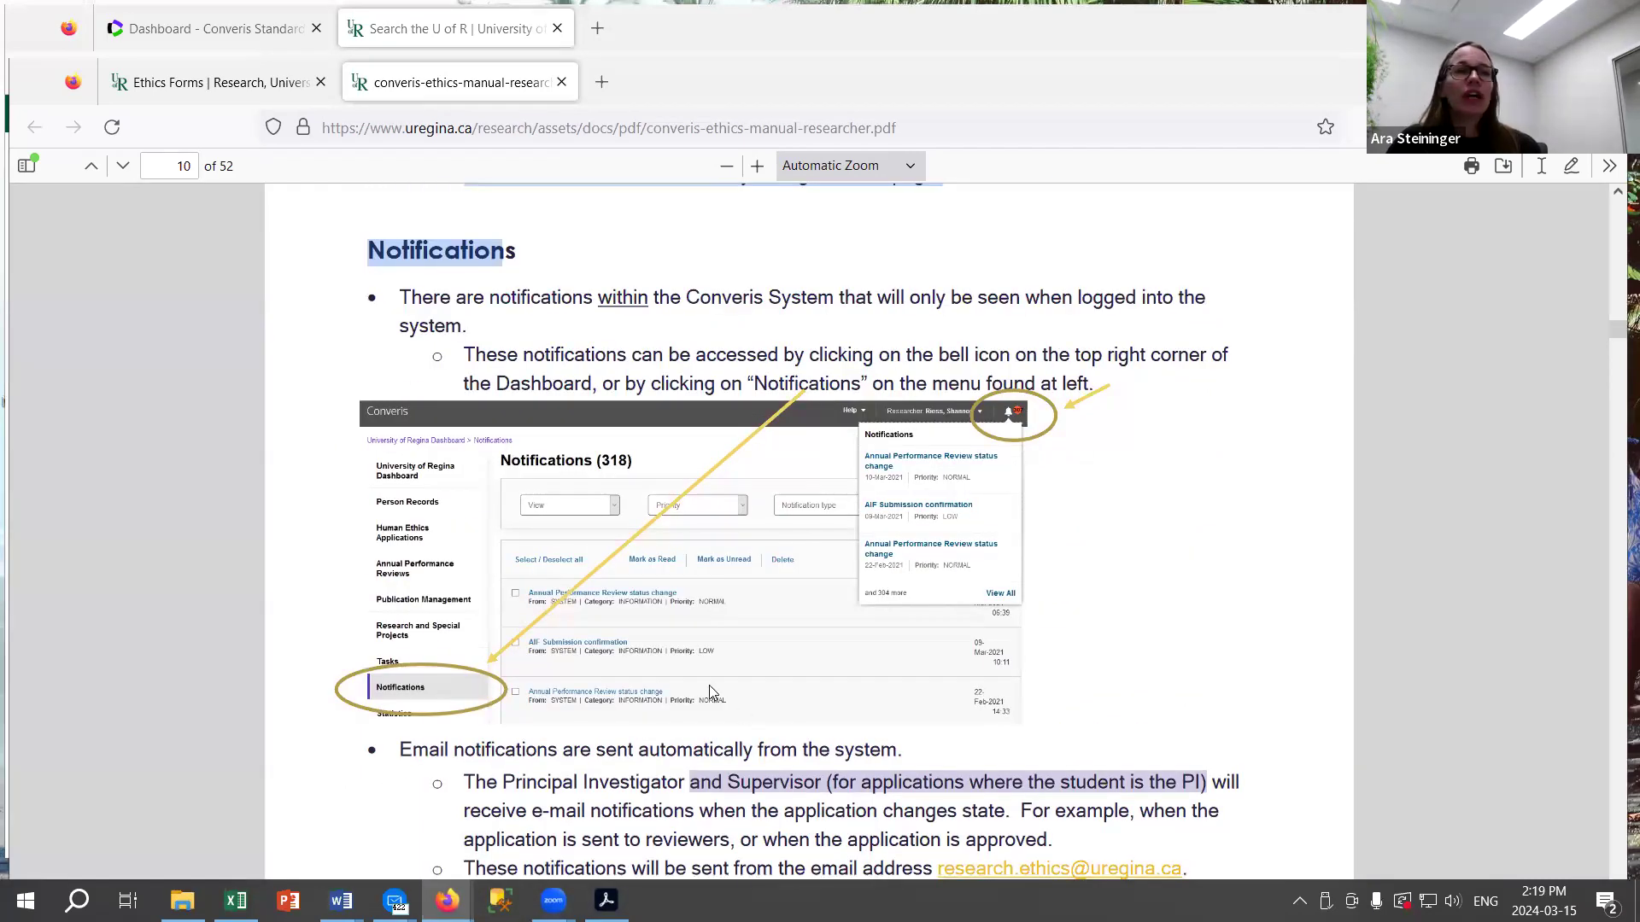
Review the system generated email messages table, highlighting its rows briefly, and continue to the Profile section.
scroll(494, 680, "down", 4)
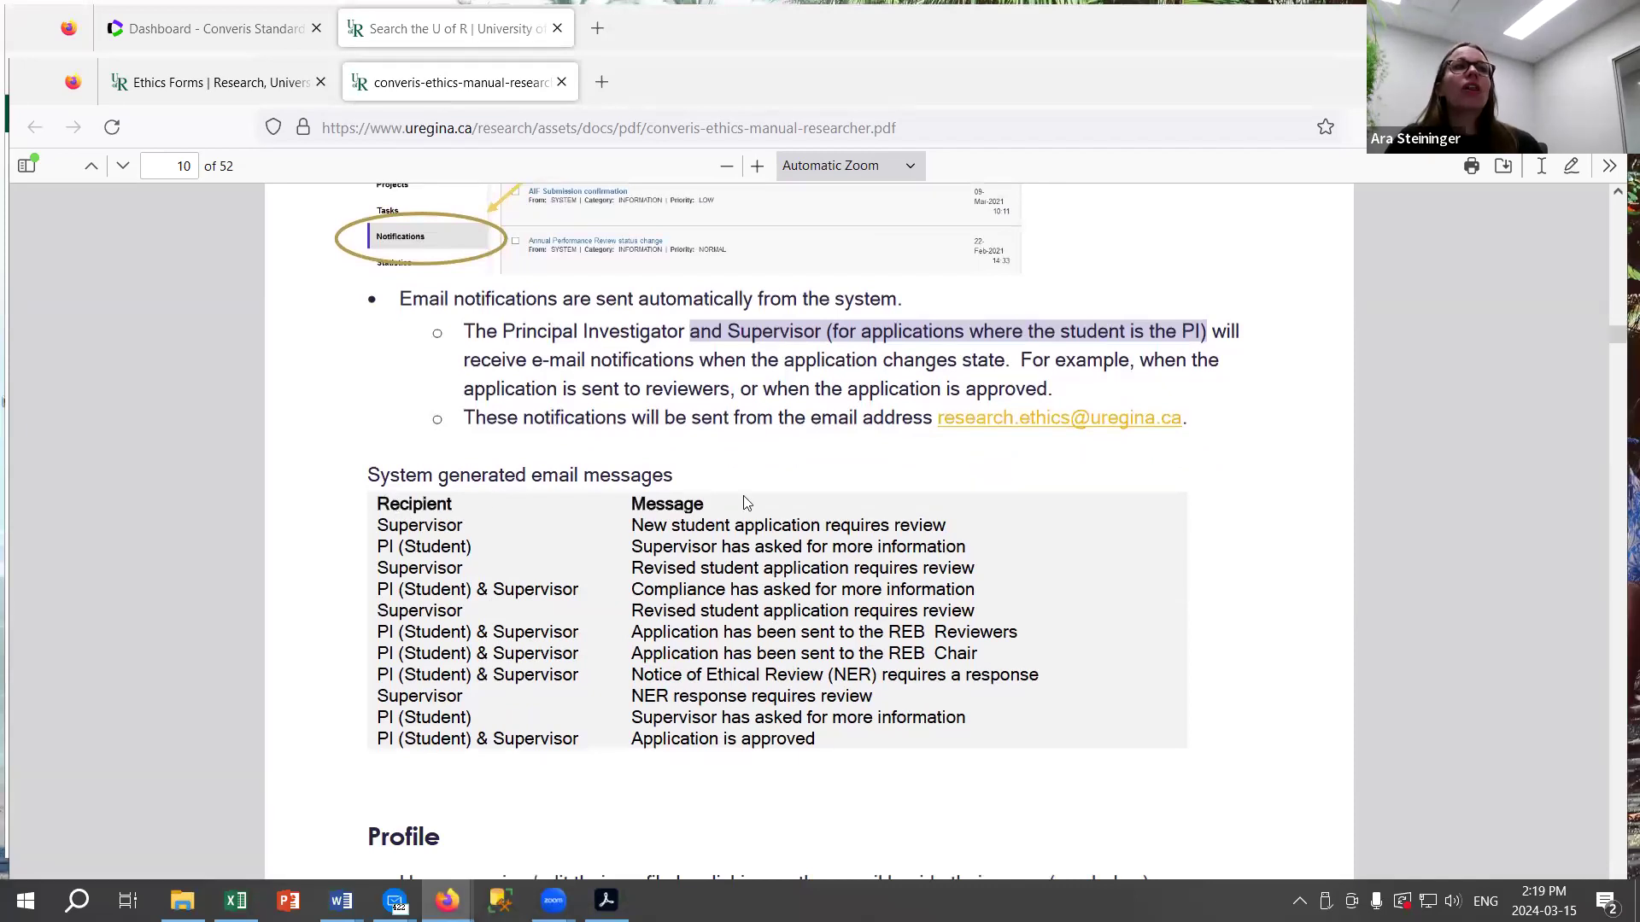
left_click_drag(377, 504, 1017, 634)
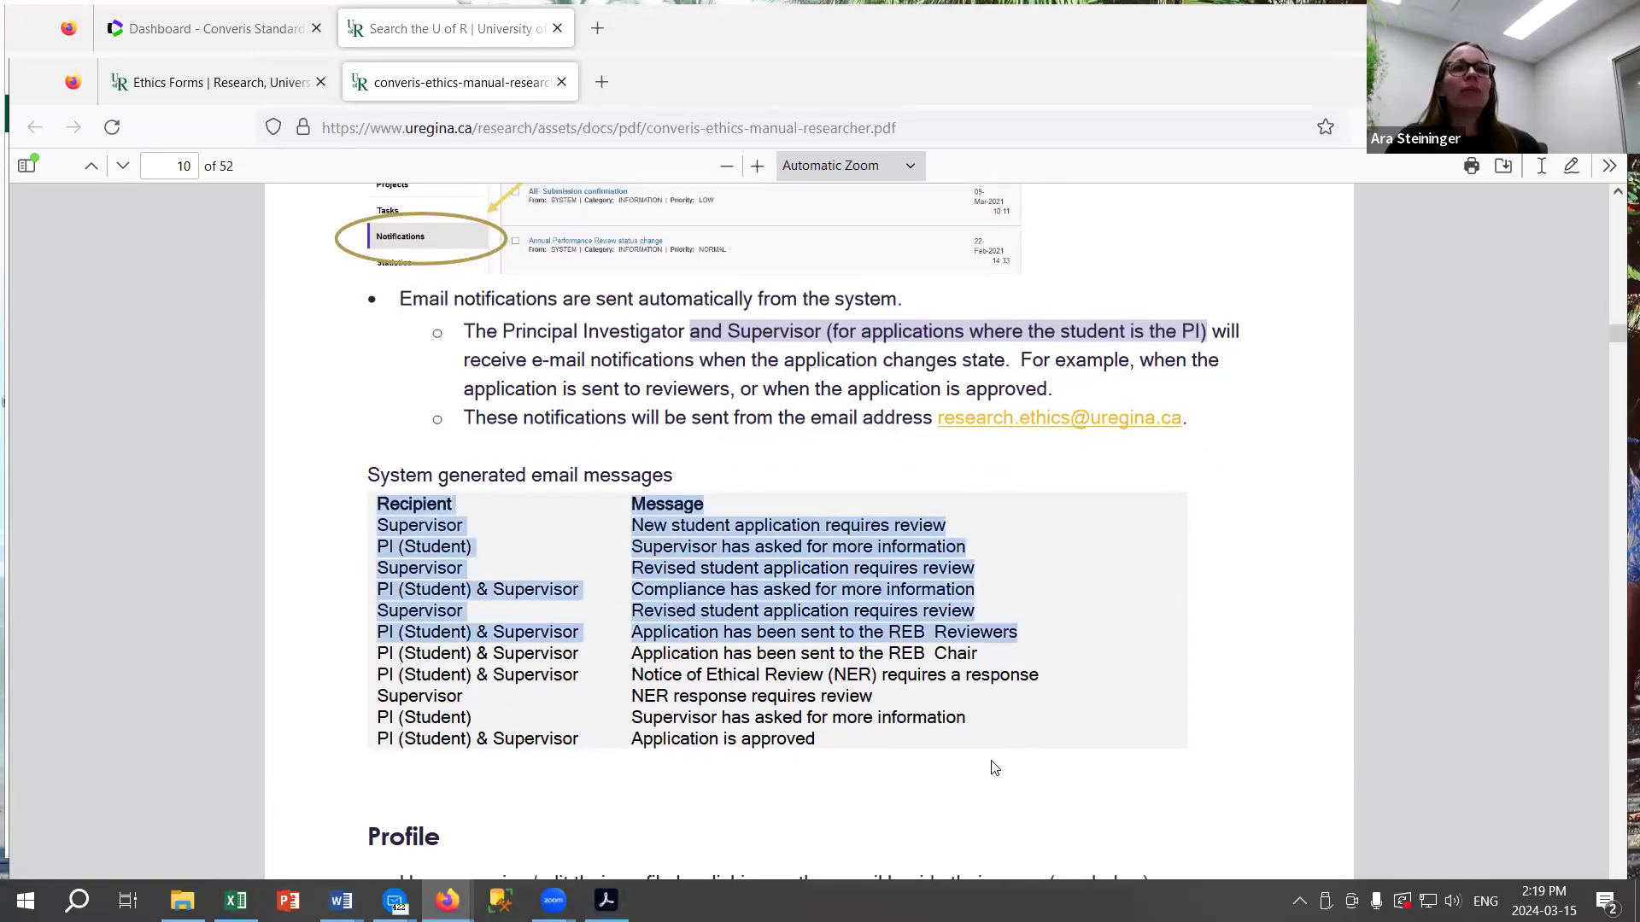
left_click(835, 739)
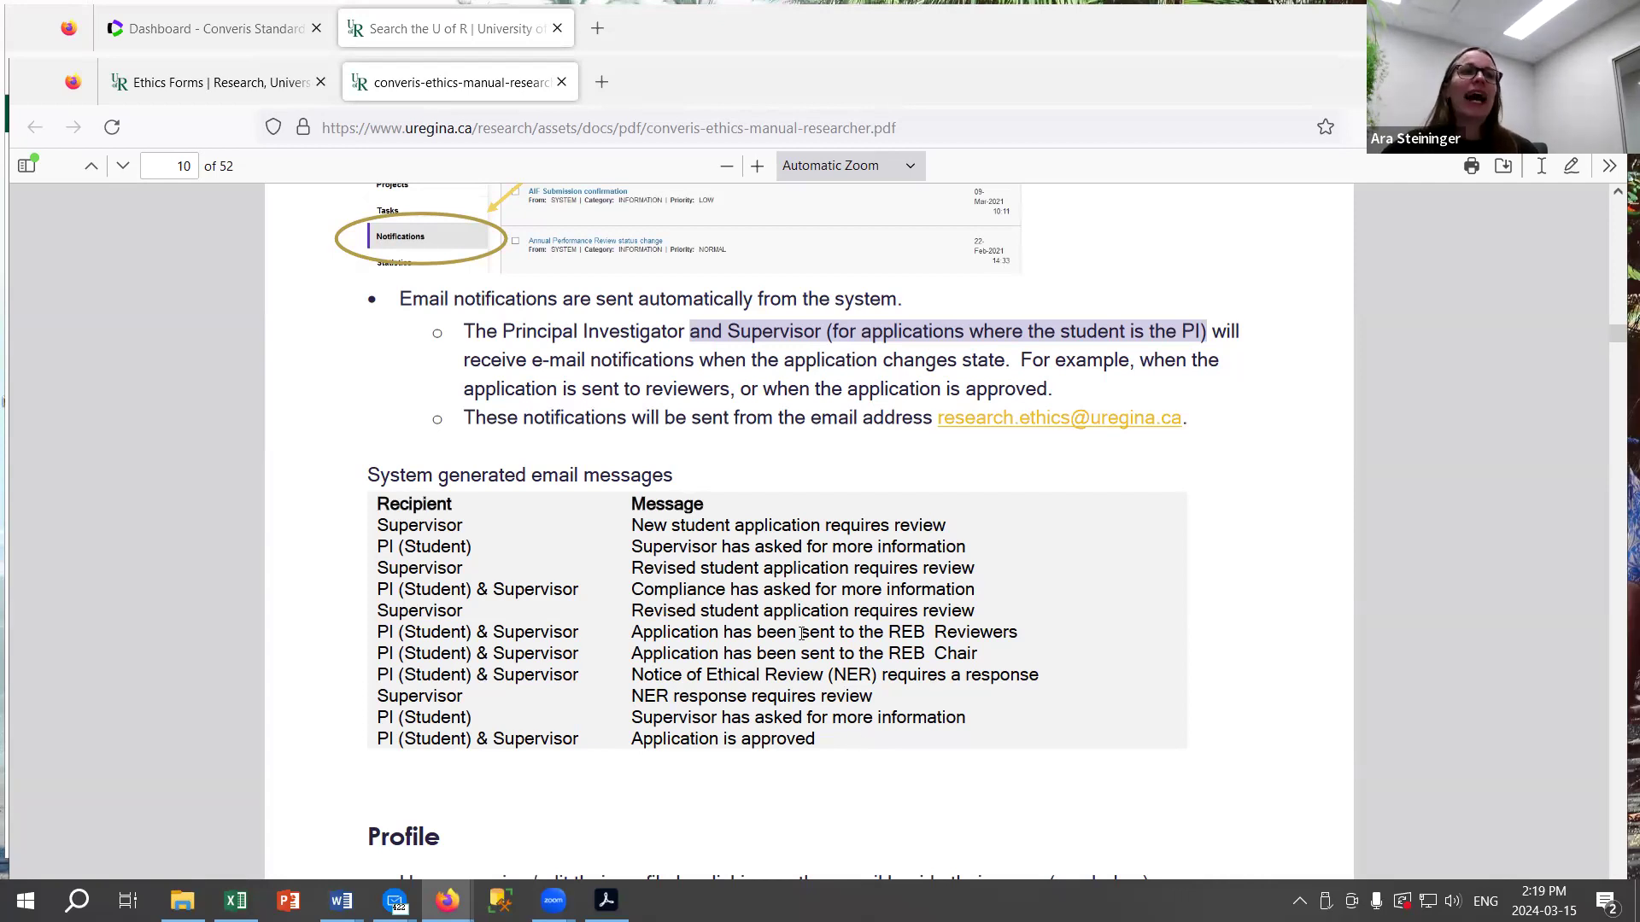
scroll(897, 602, "down", 4)
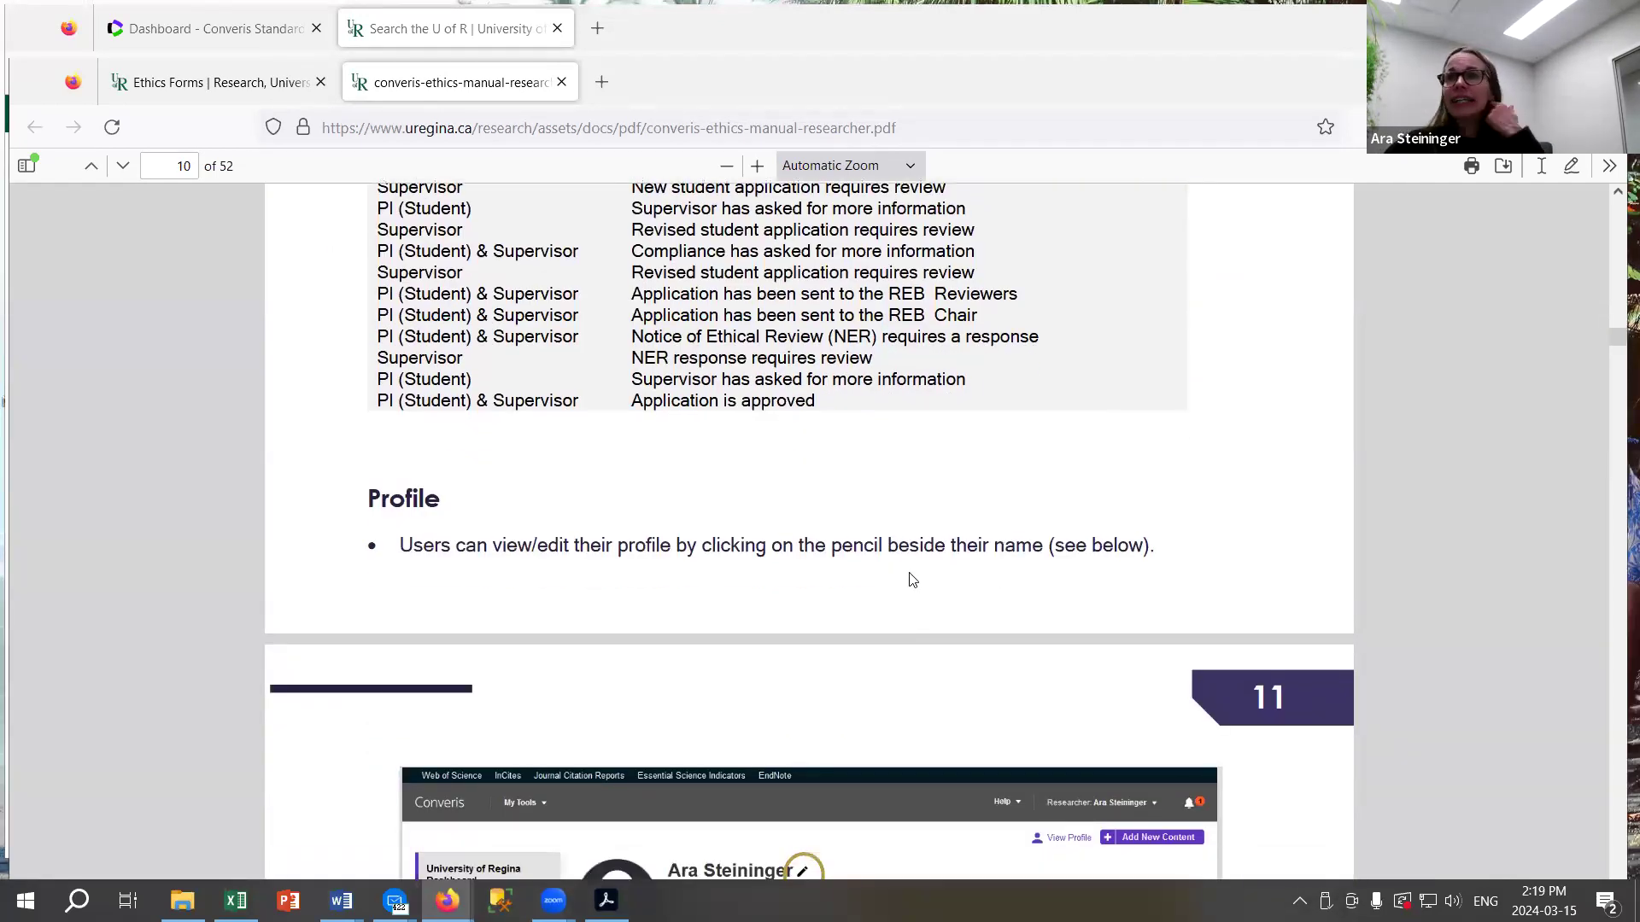
Review the Profile section on page 11 and continue to Creating a Research Ethics Application on page 12.
scroll(1085, 513, "down", 5)
scroll(1085, 512, "down", 12)
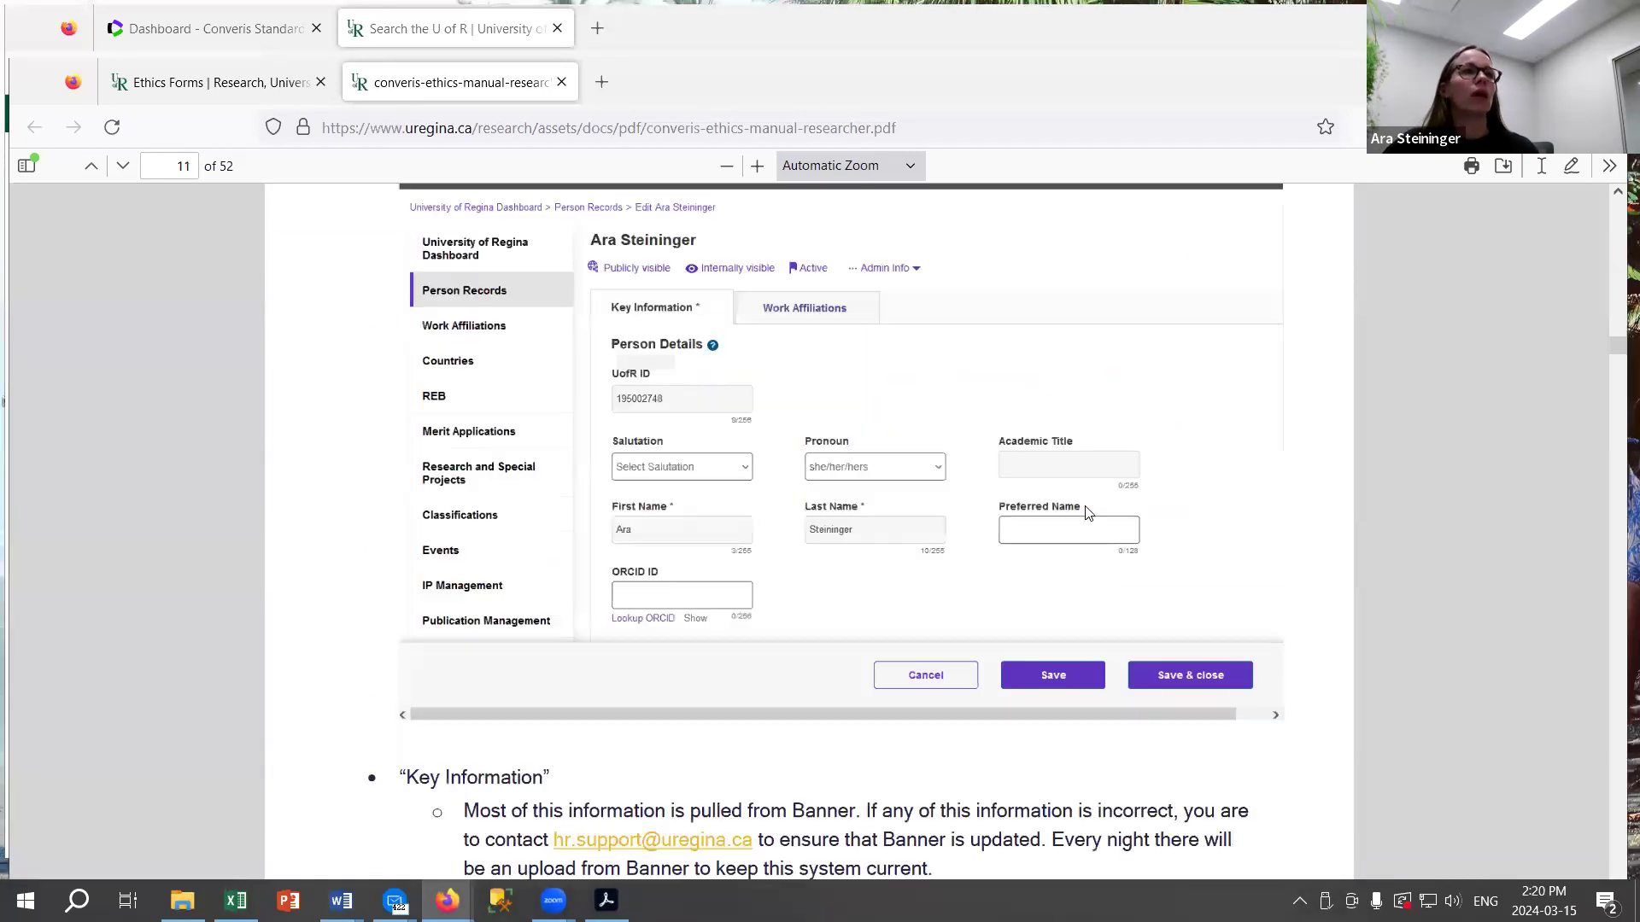
scroll(1098, 520, "down", 5)
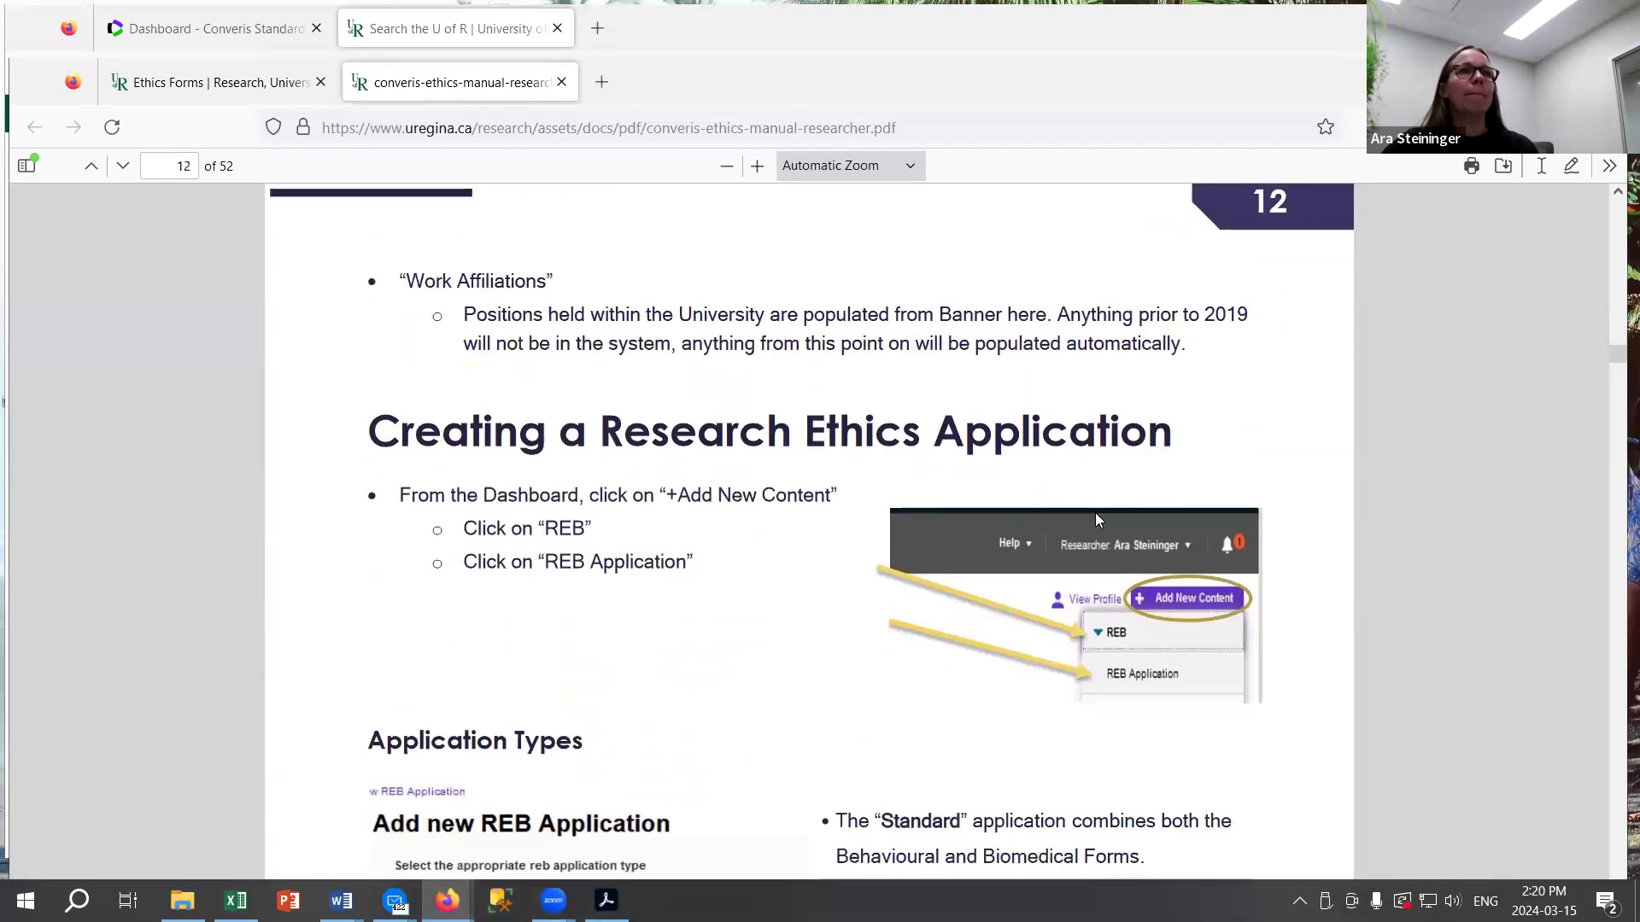
scroll(1099, 520, "down", 3)
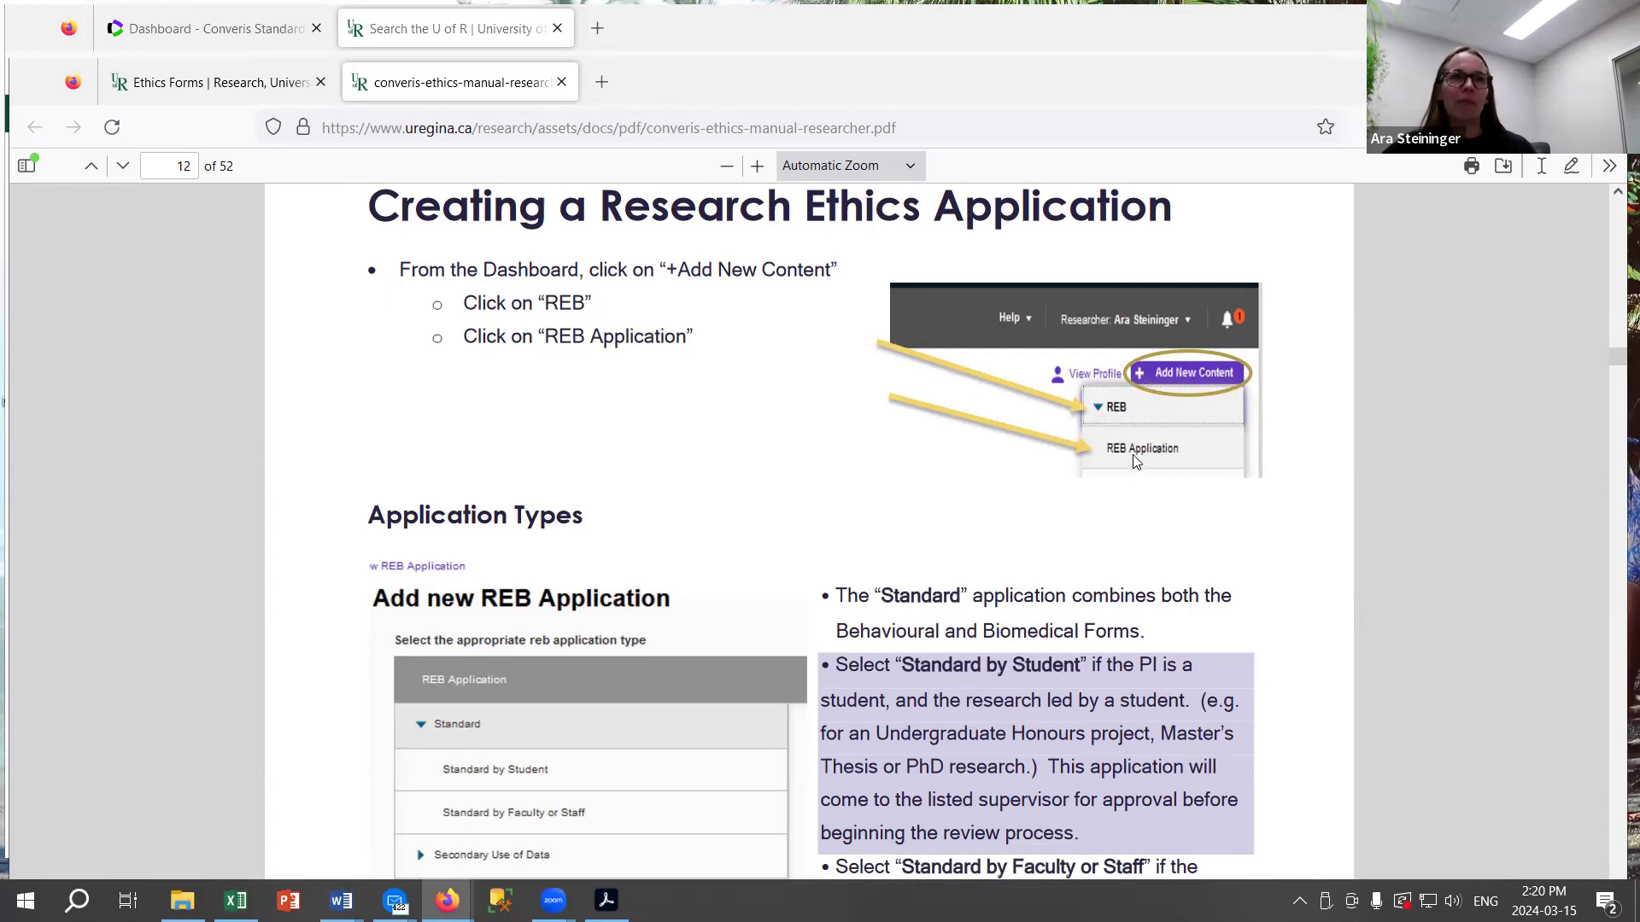
Review the Application Types section, briefly highlighting the line describing the "Standard" application.
scroll(777, 512, "down", 3)
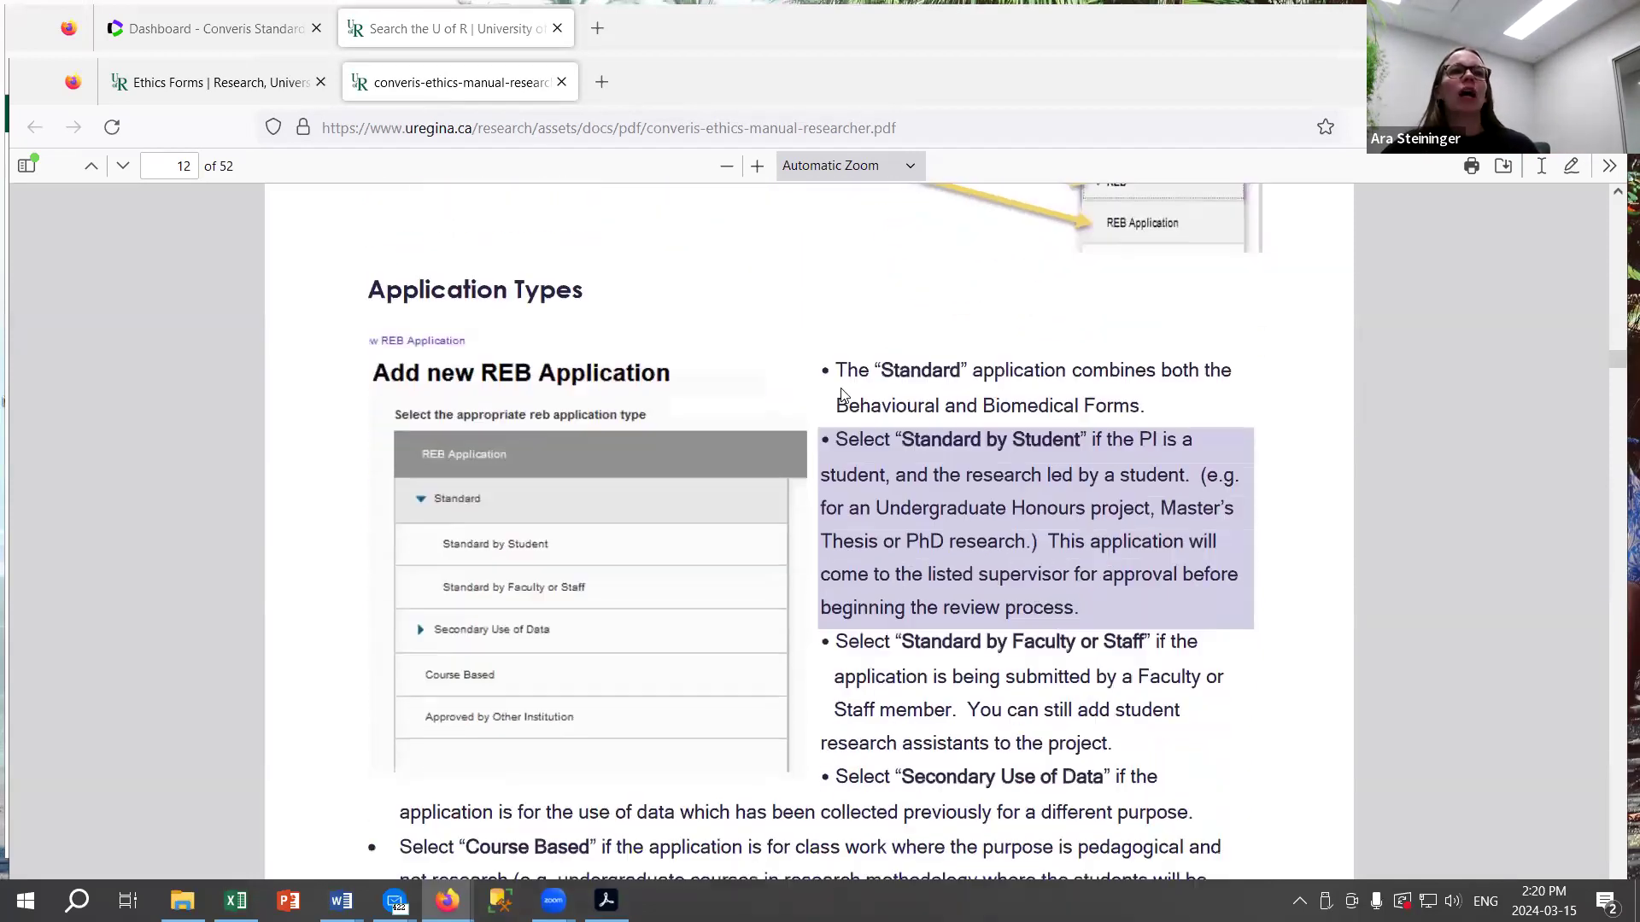
left_click_drag(1101, 367, 1240, 424)
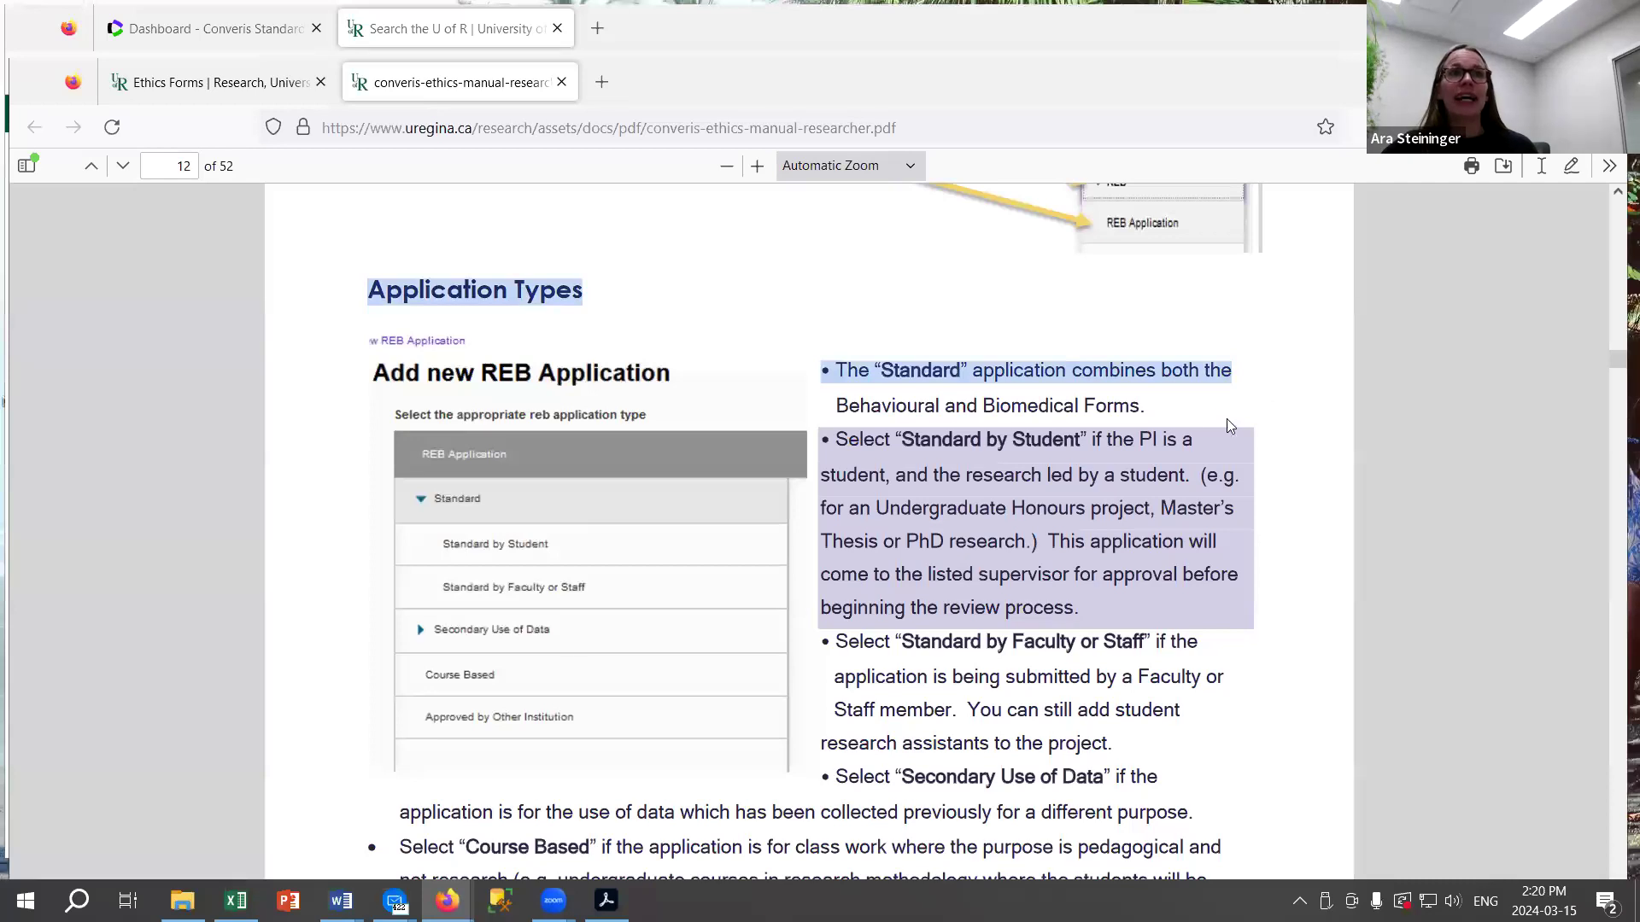
left_click(1228, 425)
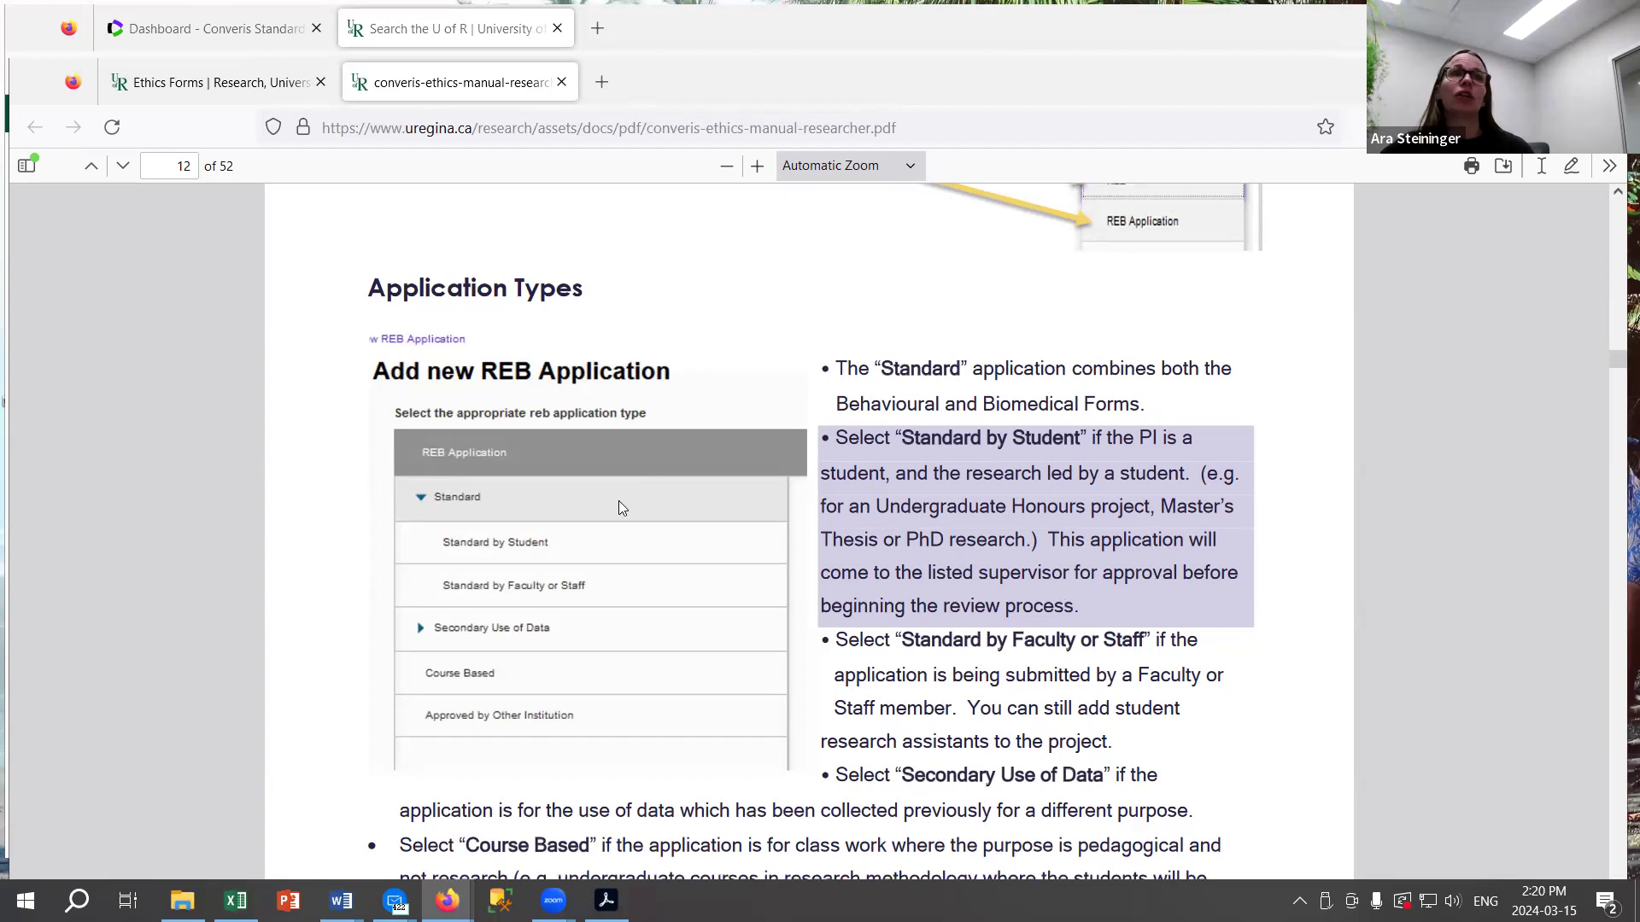
scroll(861, 361, "down", 1)
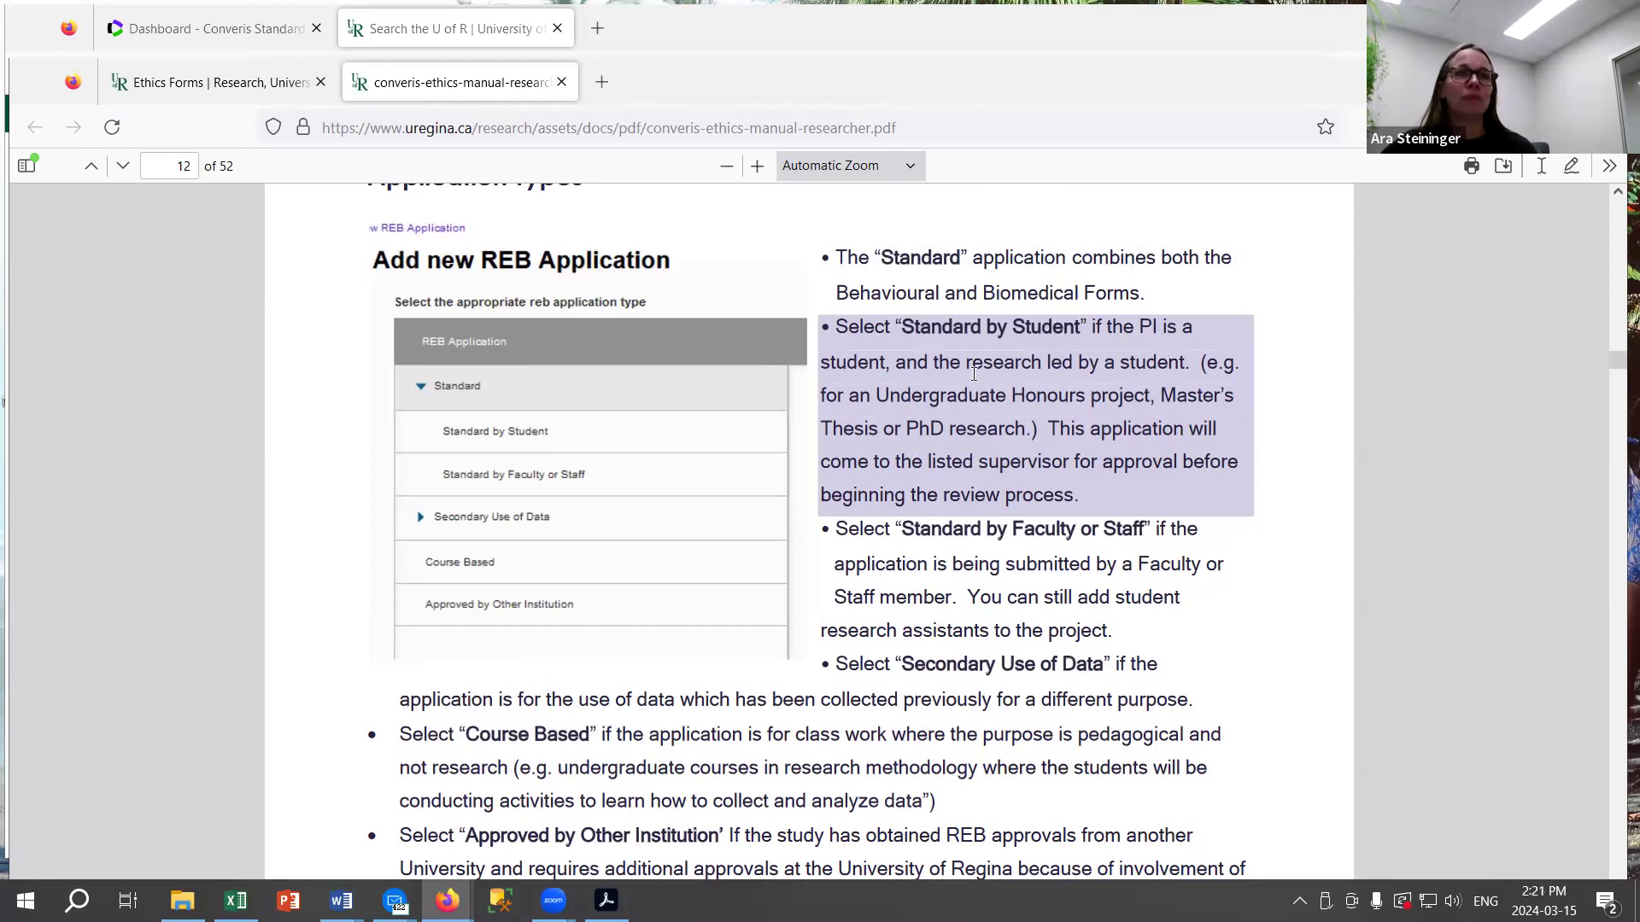
Highlight the "Standard by Student" paragraph, clear the selection and read the remaining application types.
left_click_drag(1081, 496, 916, 496)
left_click_drag(796, 440, 825, 325)
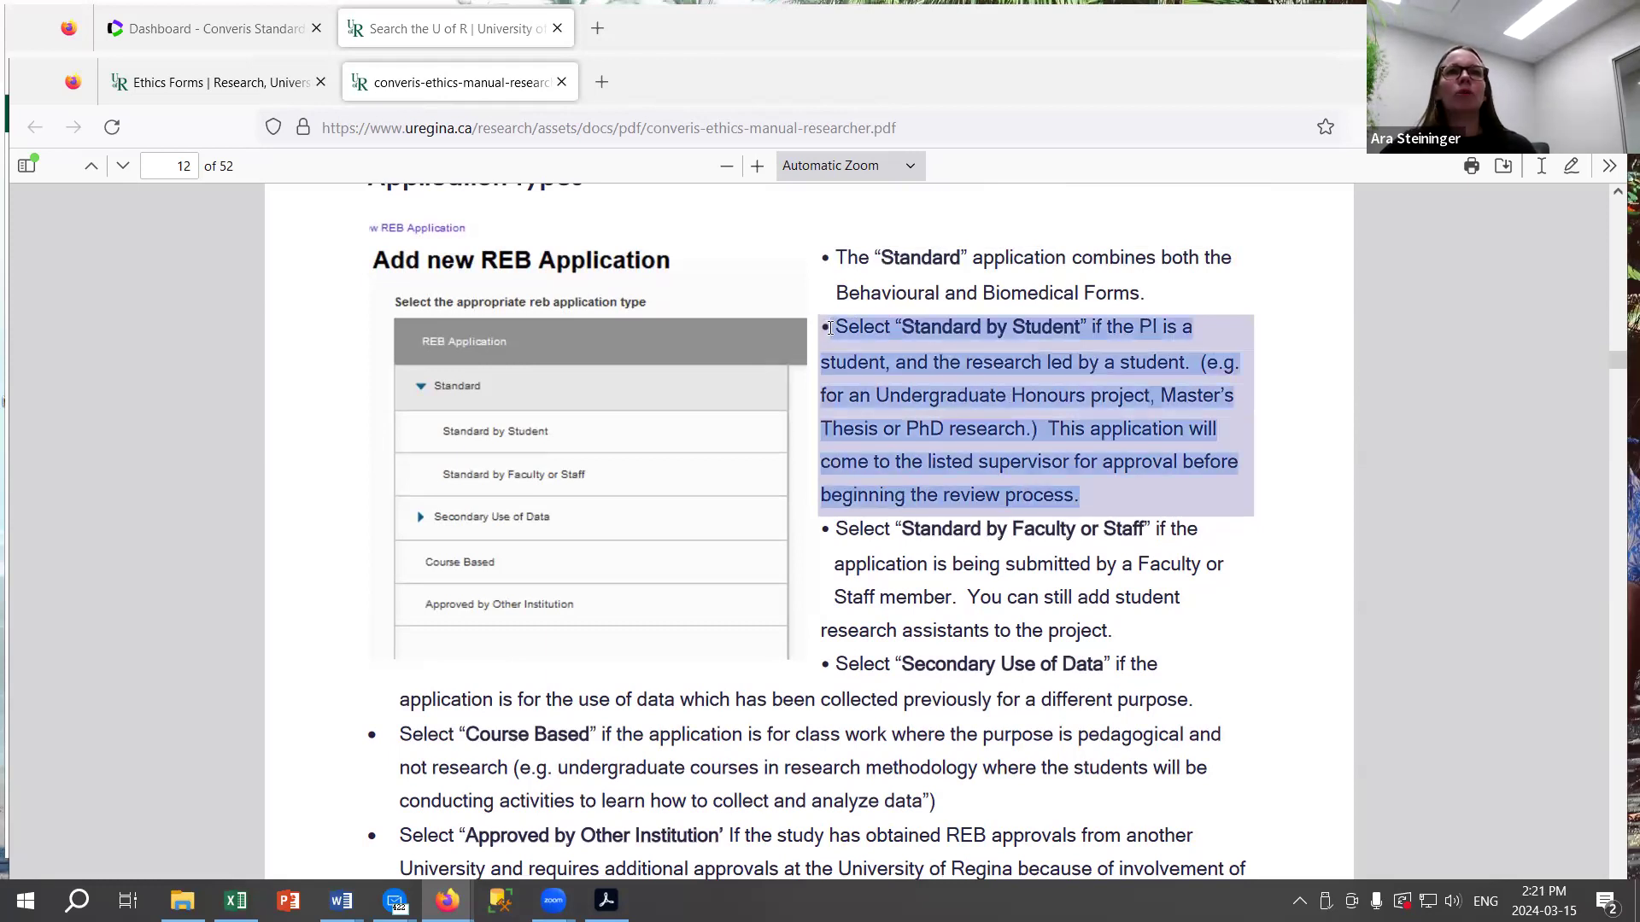
left_click(1302, 392)
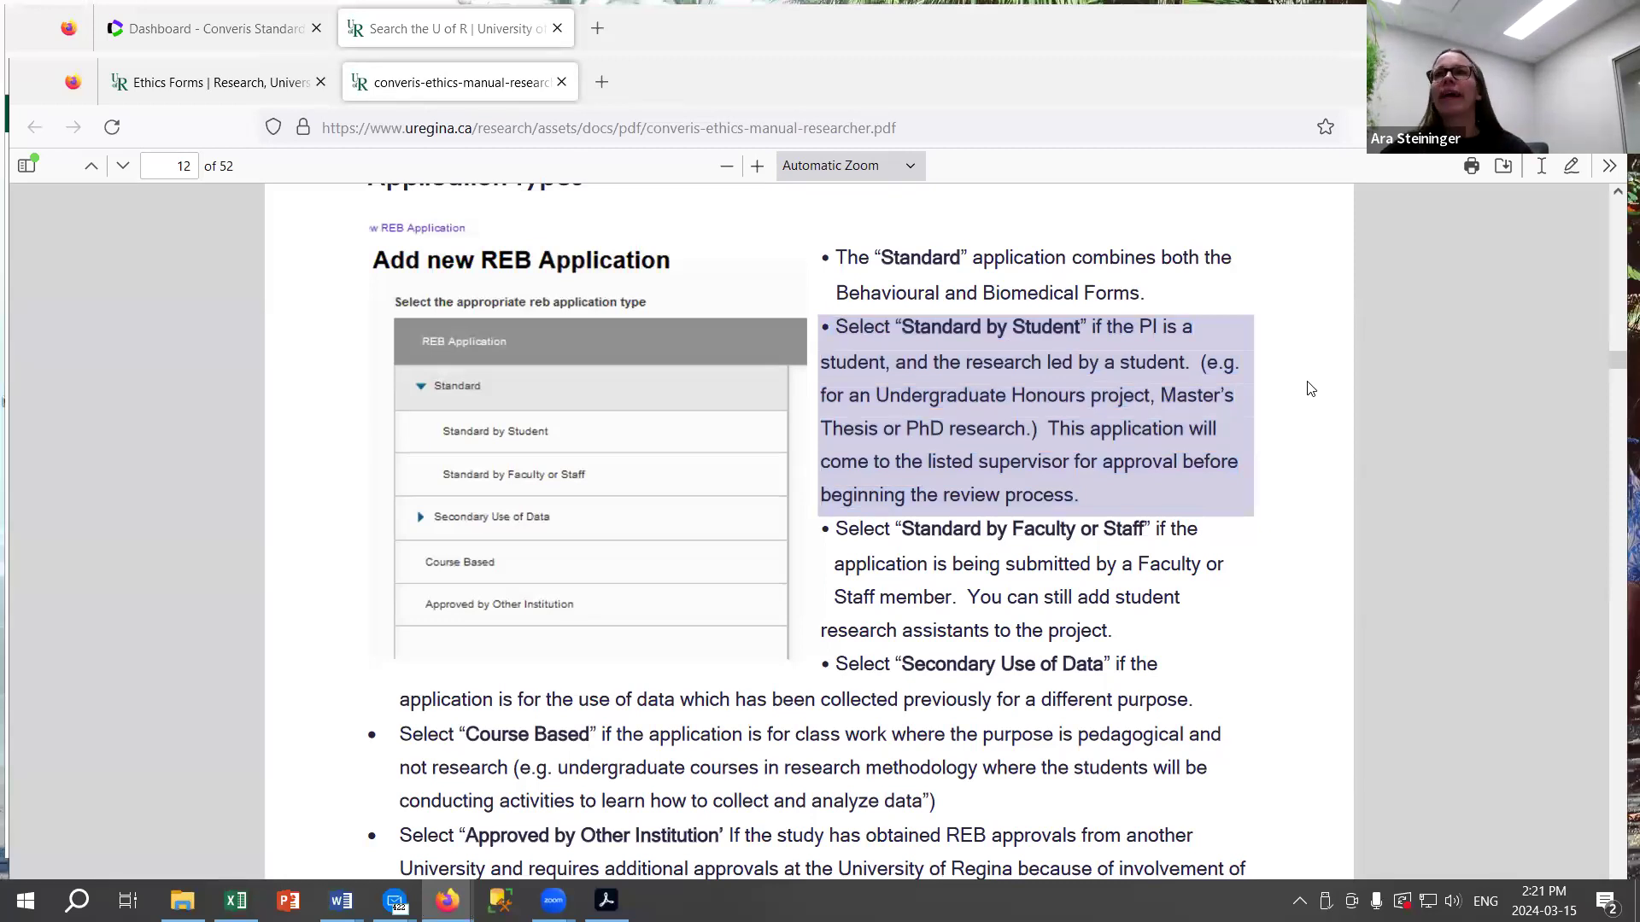
scroll(1066, 429, "down", 1)
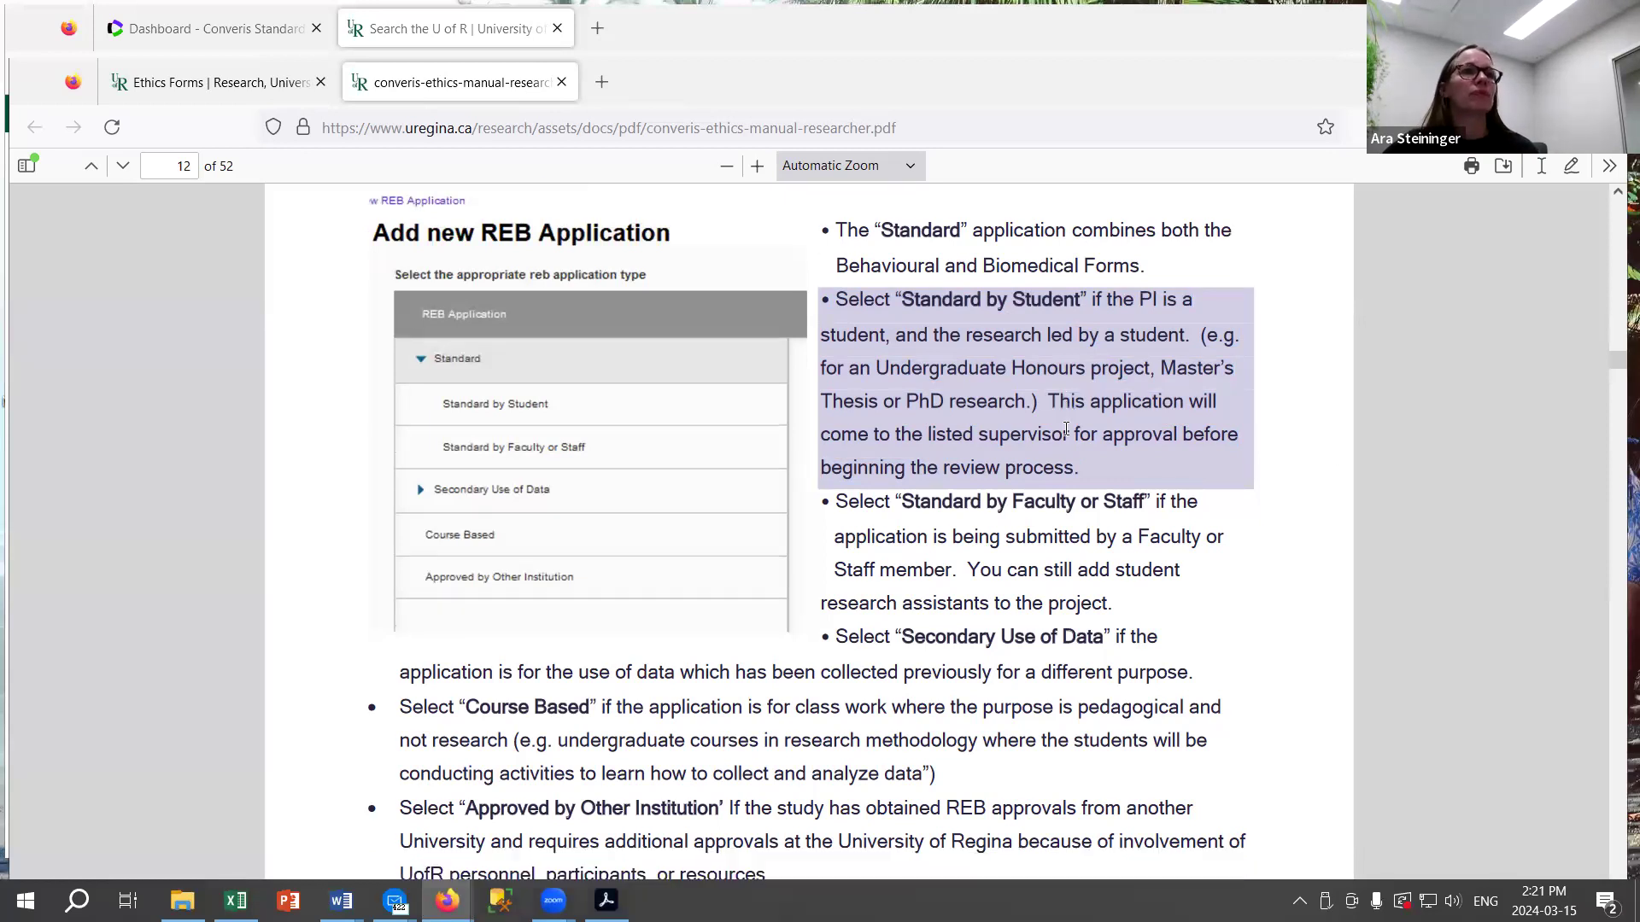
Go to Field Types on page 13 and read the Text fields instructions, including where to upload additional documents.
scroll(1066, 429, "down", 10)
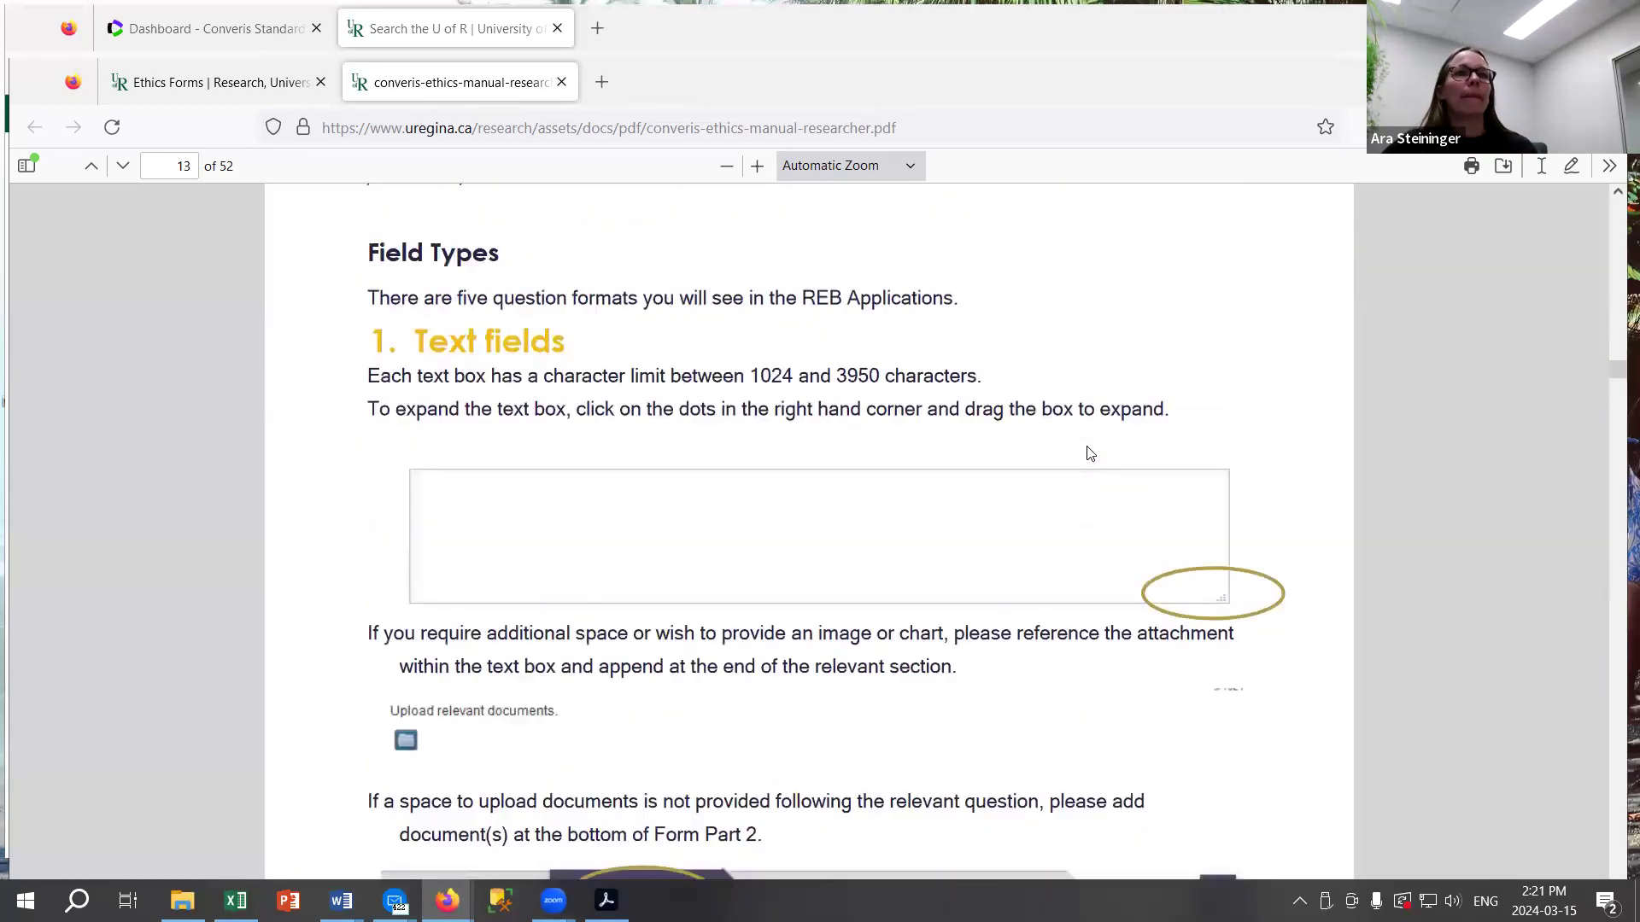
scroll(1090, 452, "up", 1)
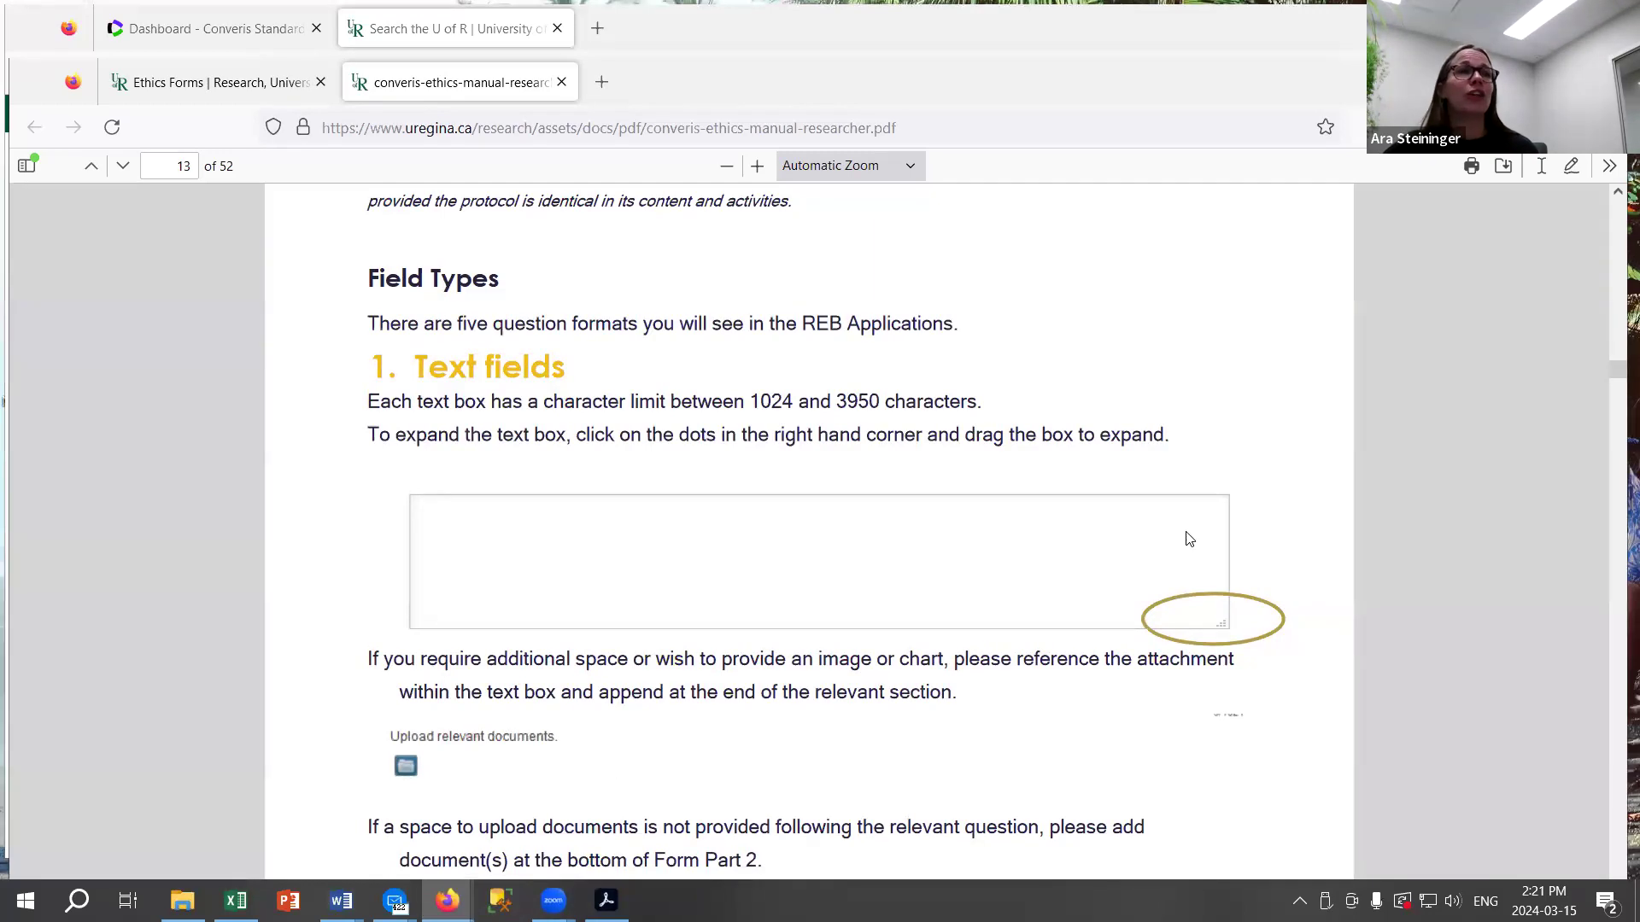
scroll(869, 588, "down", 1)
scroll(868, 588, "down", 3)
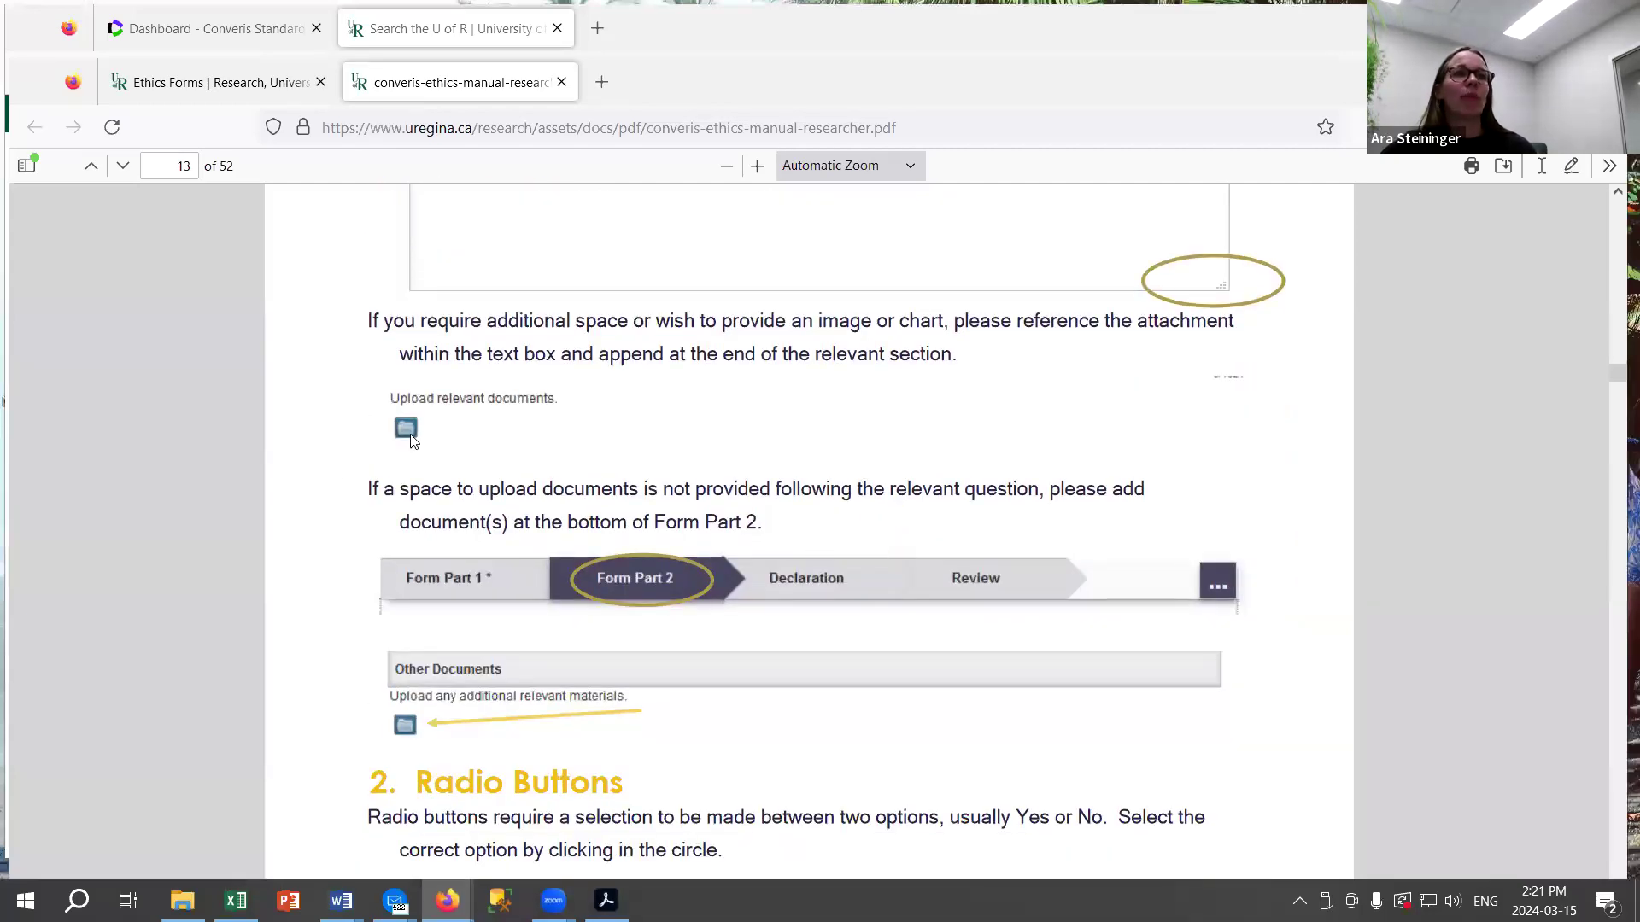
scroll(691, 612, "down", 1)
scroll(691, 612, "down", 2)
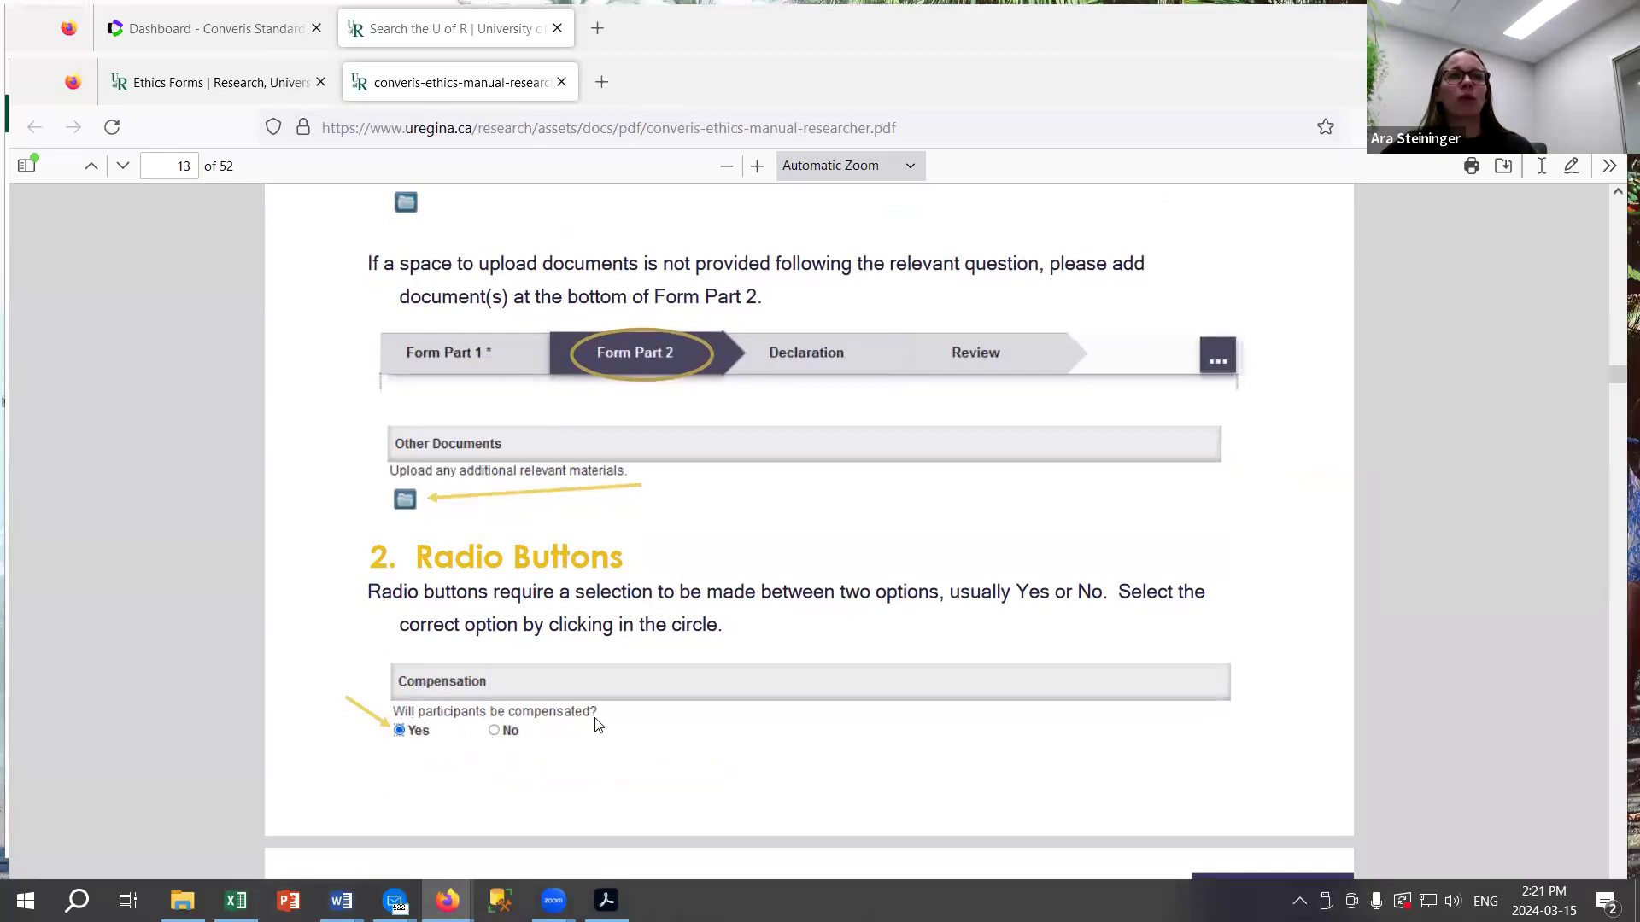
Review the Radio Buttons section and its additional-questions example for Compensation on page 14.
scroll(704, 670, "down", 2)
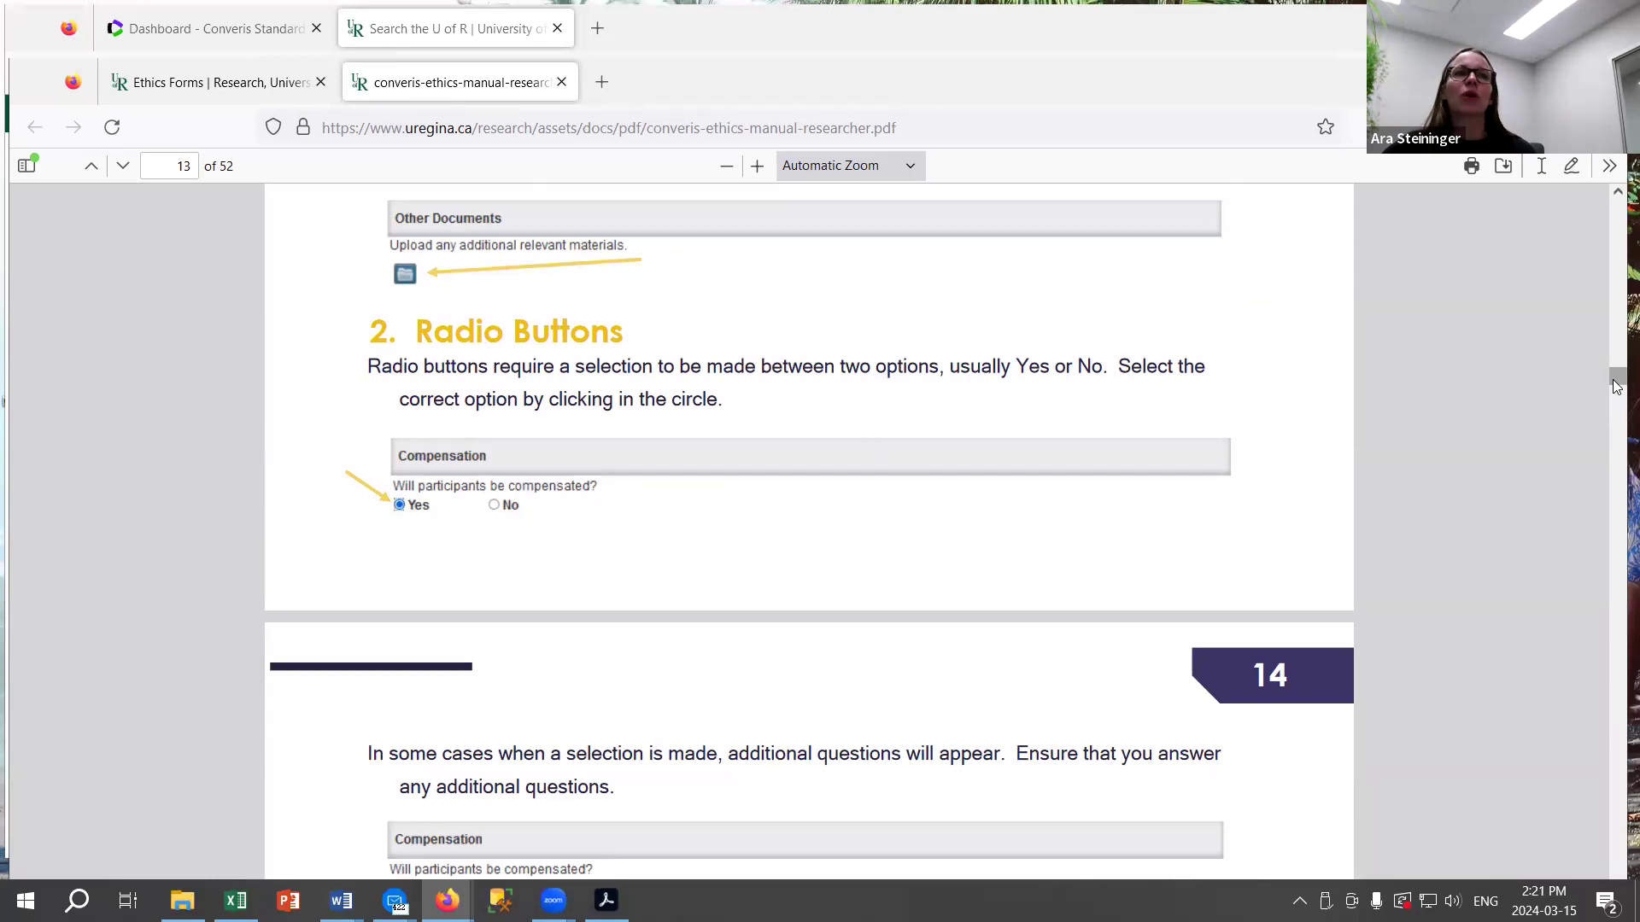
scroll(1084, 474, "down", 2)
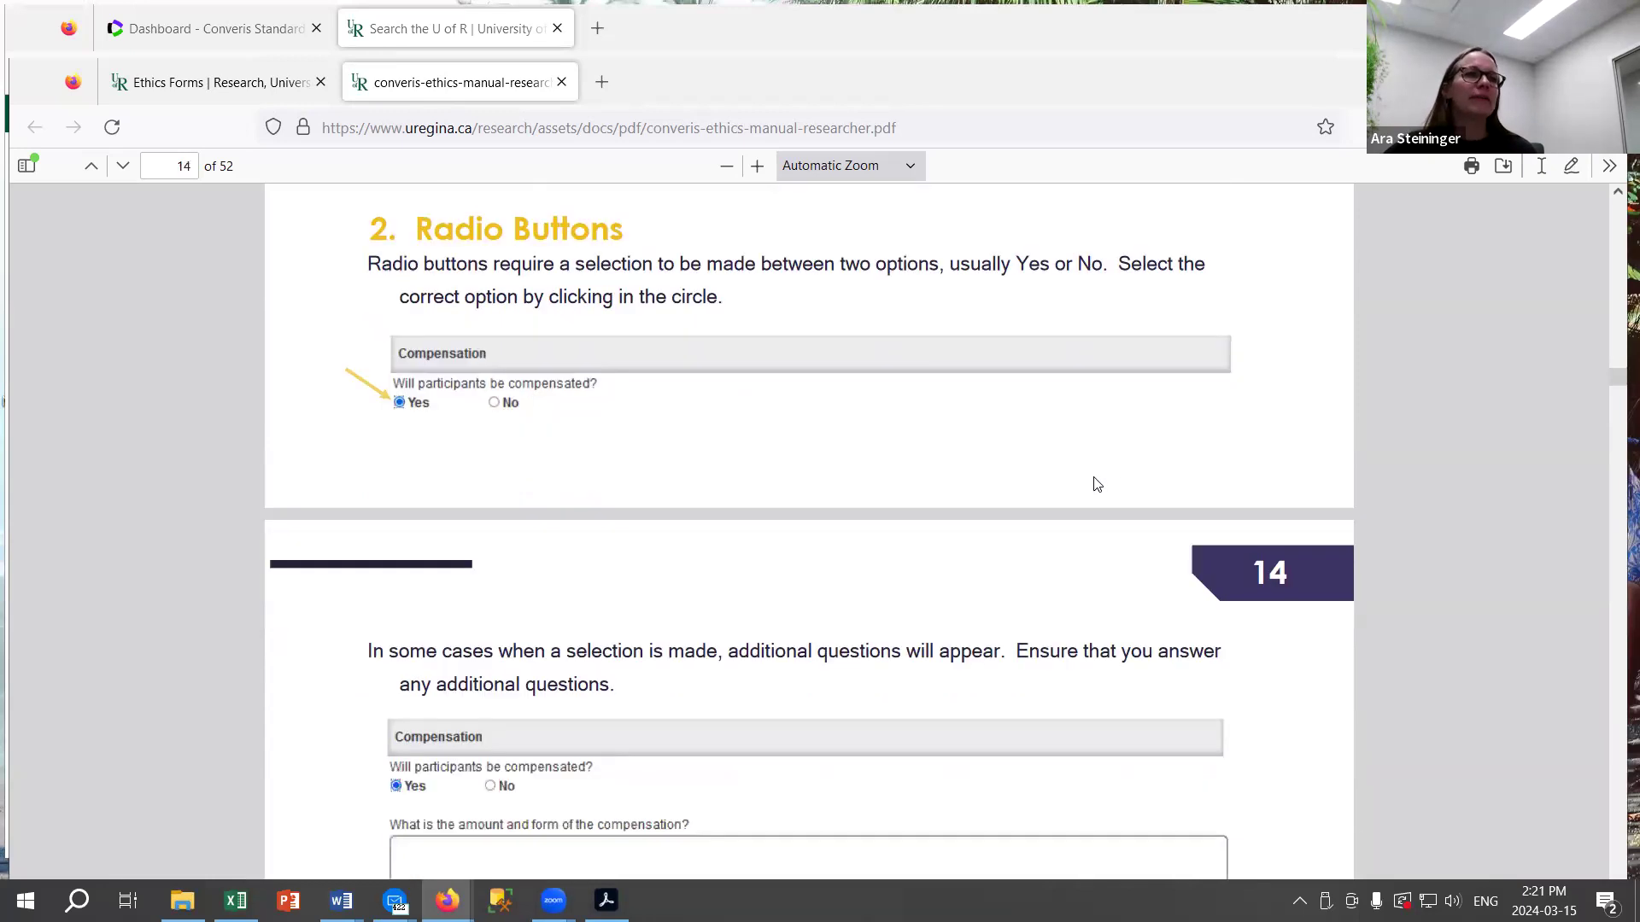
scroll(1102, 480, "down", 2)
scroll(1110, 491, "up", 3)
scroll(1136, 505, "down", 2)
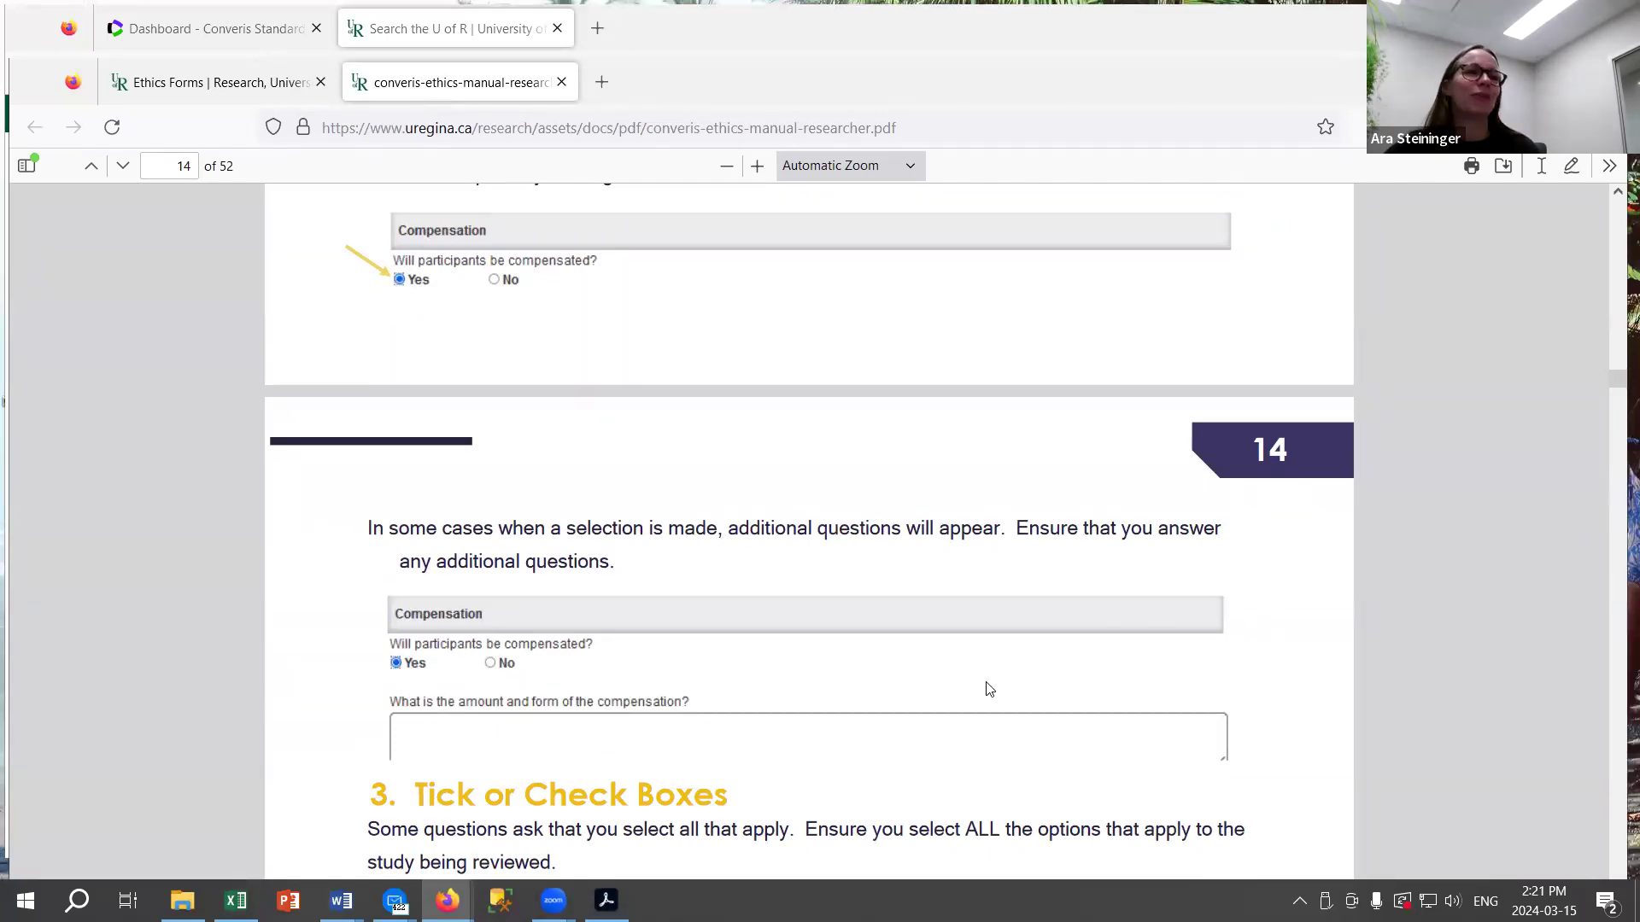
Read the Tick or Check Boxes section on page 14, including the example list of methods.
scroll(1089, 689, "down", 4)
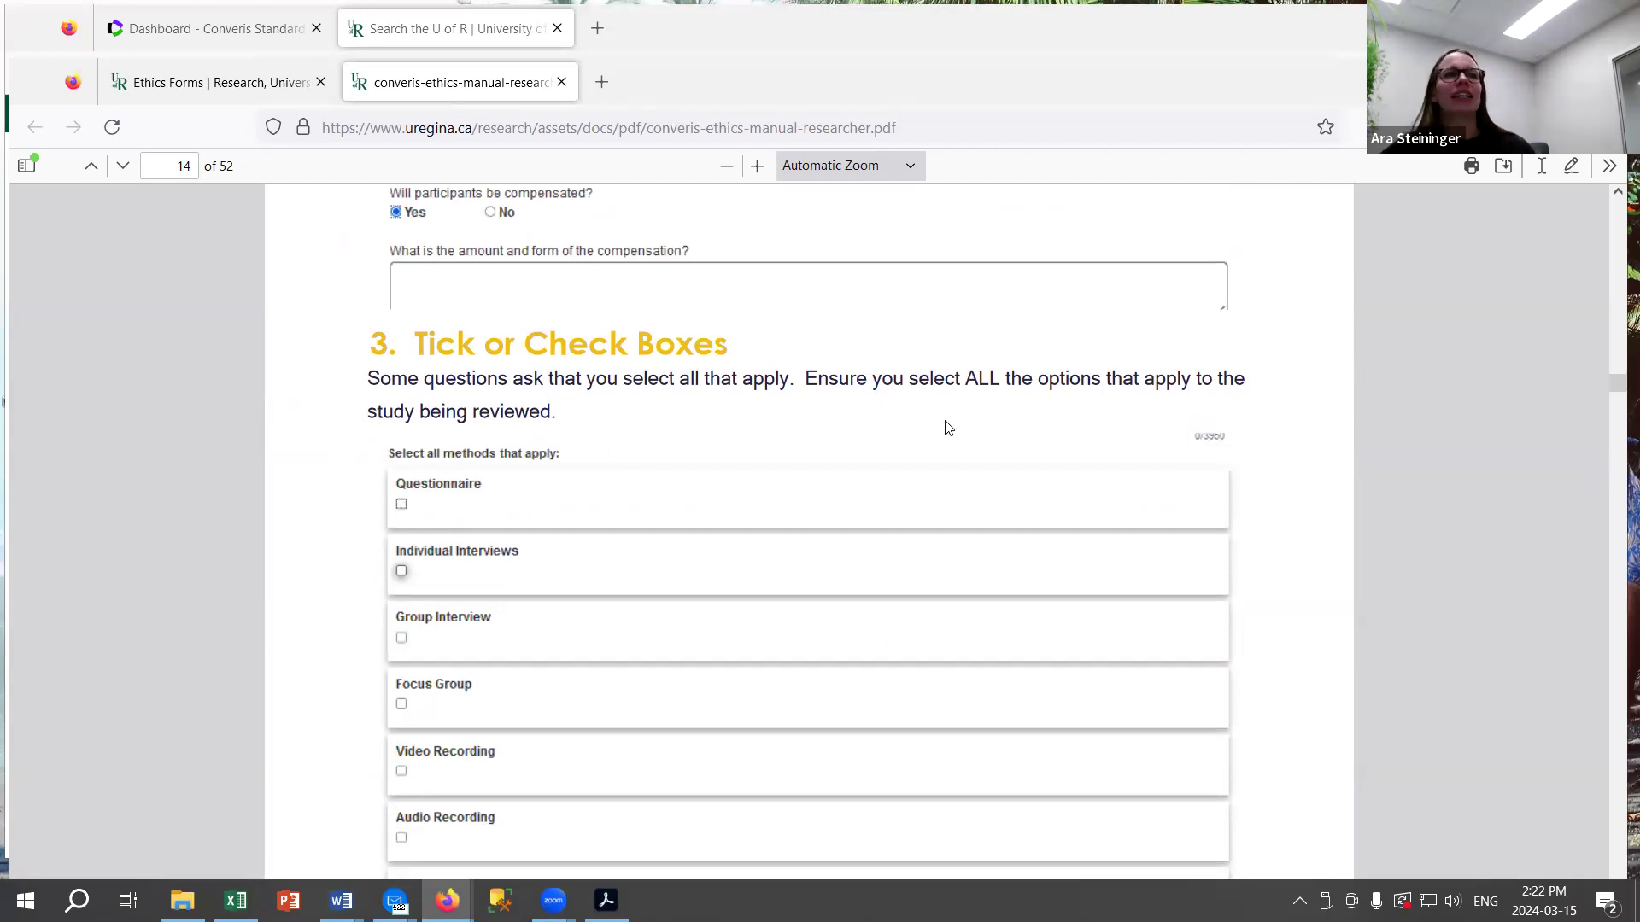
scroll(946, 431, "down", 1)
scroll(943, 354, "down", 2)
scroll(943, 354, "up", 2)
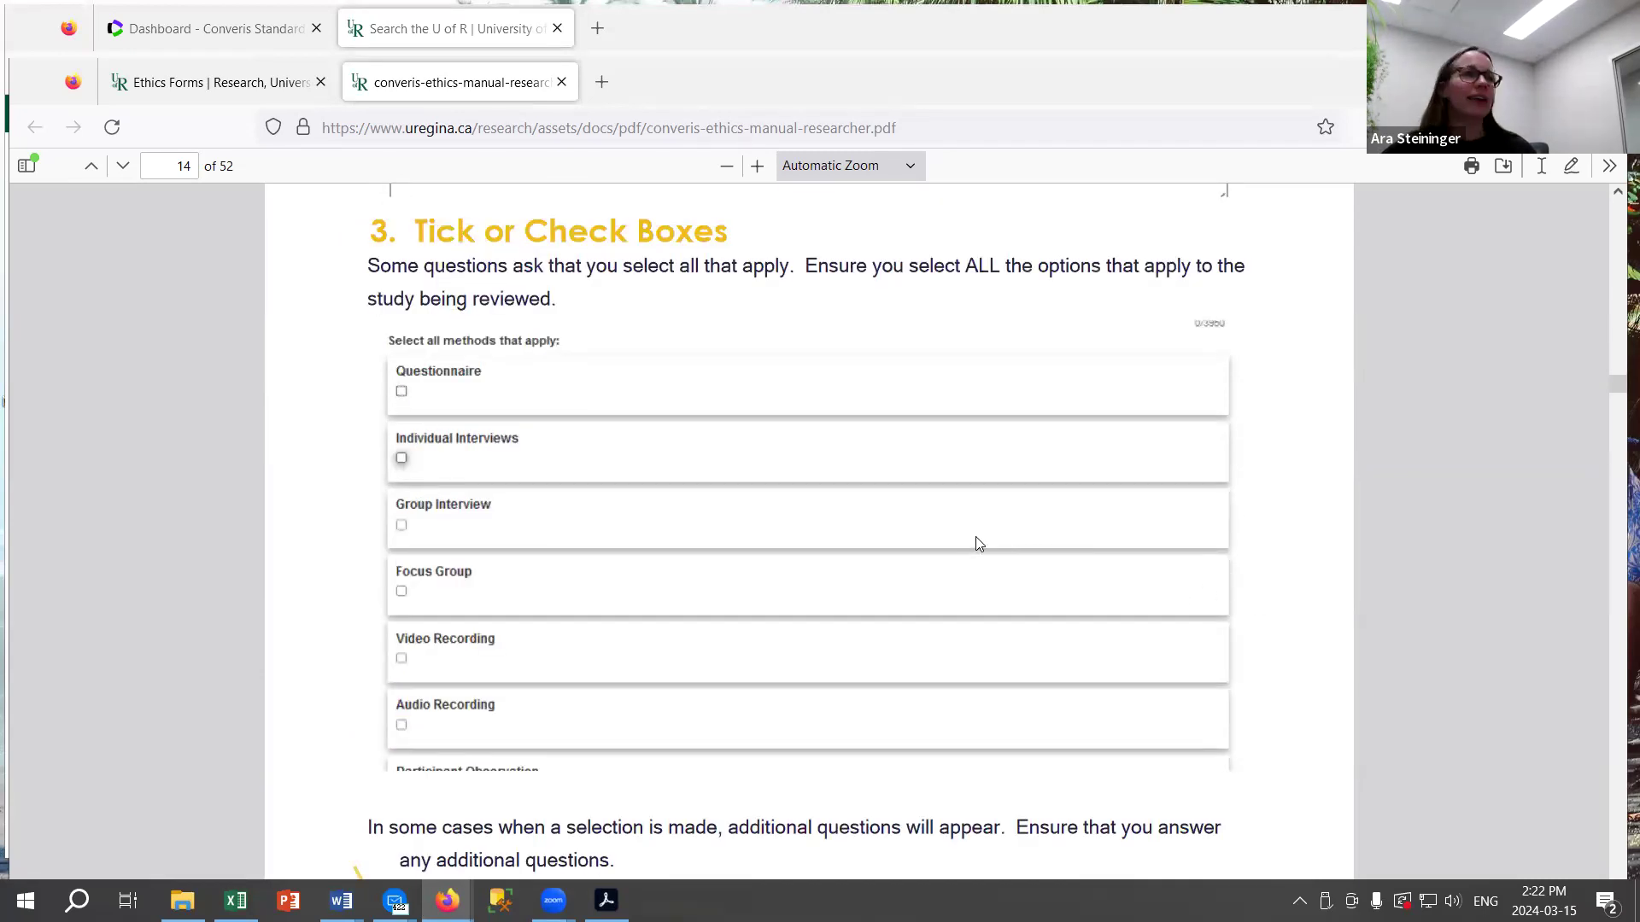
Go to the Linking section on page 15 and review how to link a Principal Investigator.
scroll(975, 538, "down", 5)
scroll(979, 544, "down", 5)
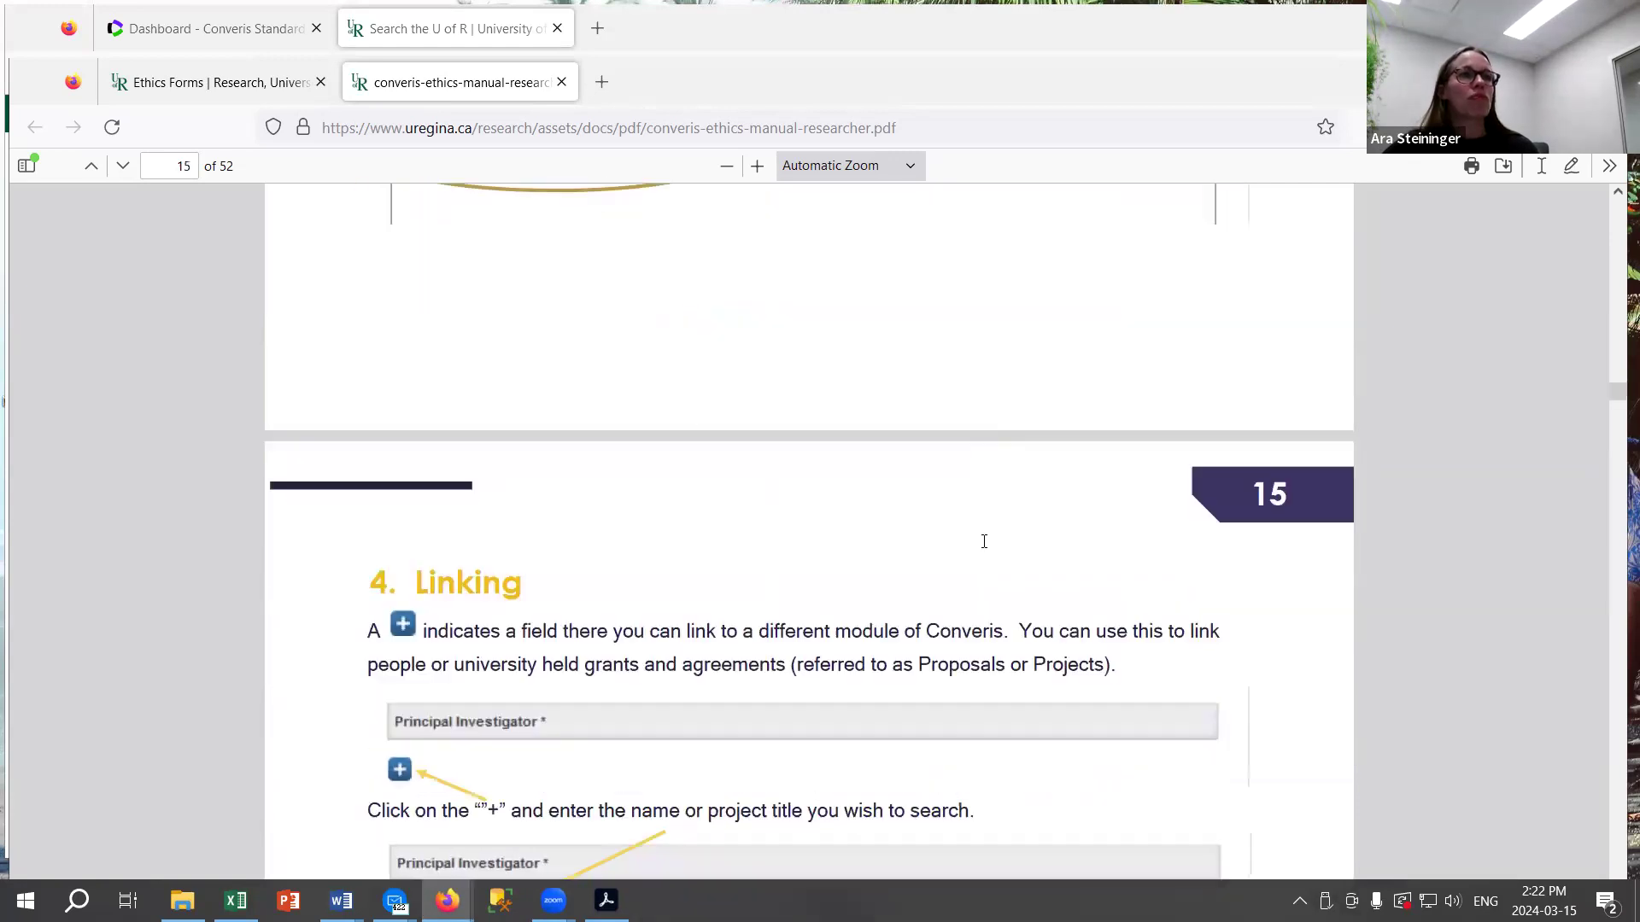
scroll(986, 548, "up", 1)
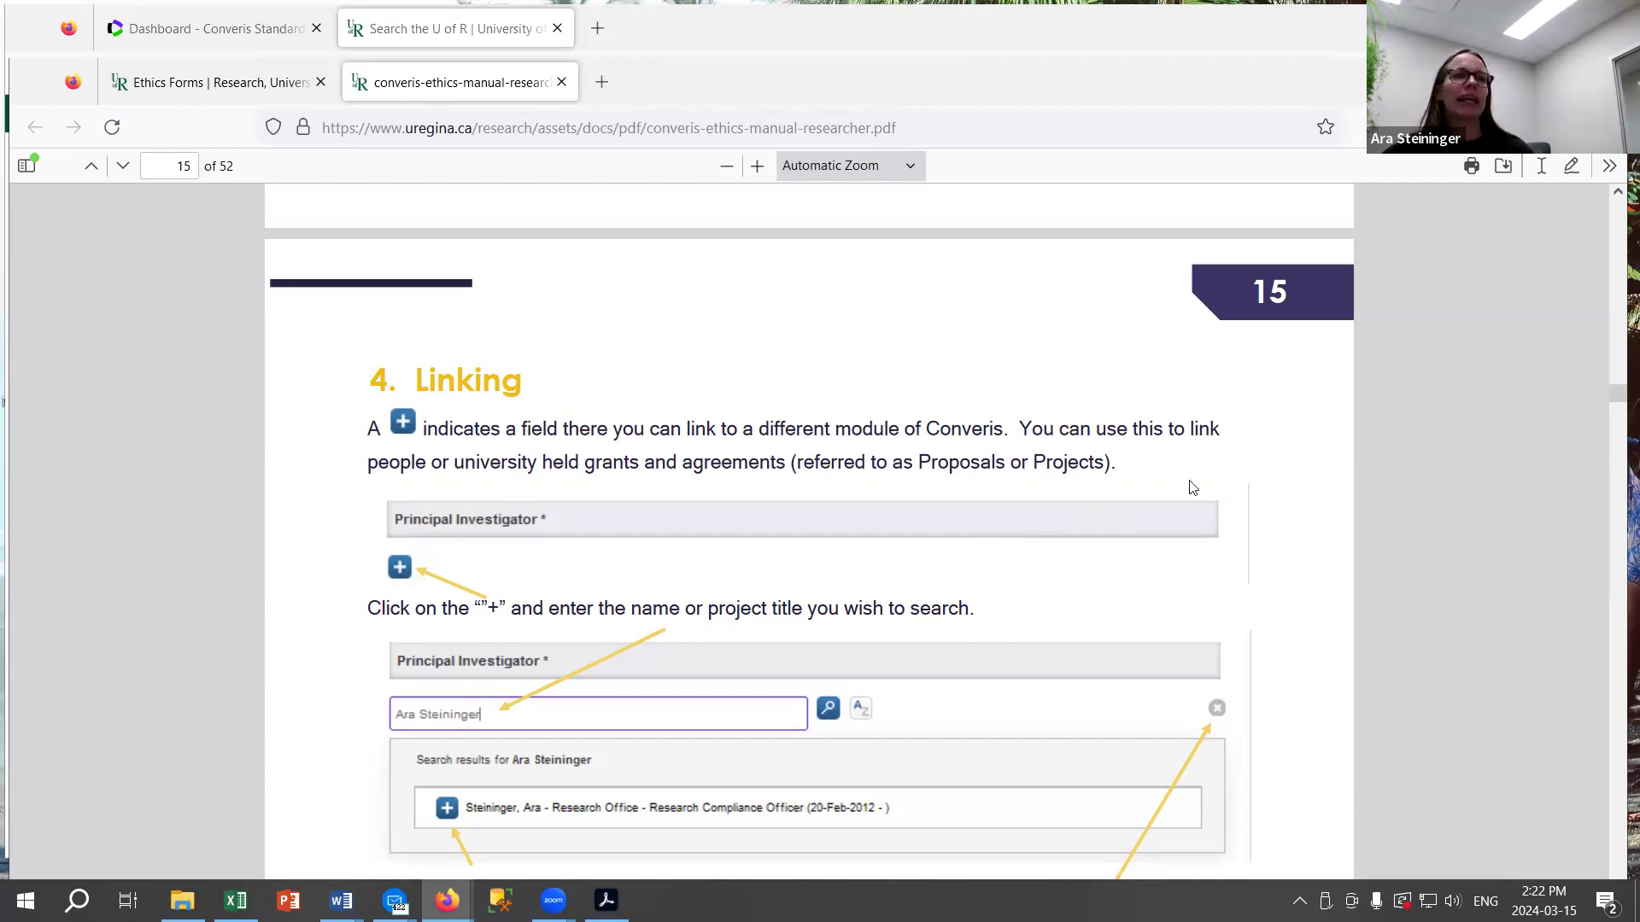
Review the Uploading Documents section through page 16, highlighting the line that lists the file types Converis supports.
scroll(991, 632, "down", 9)
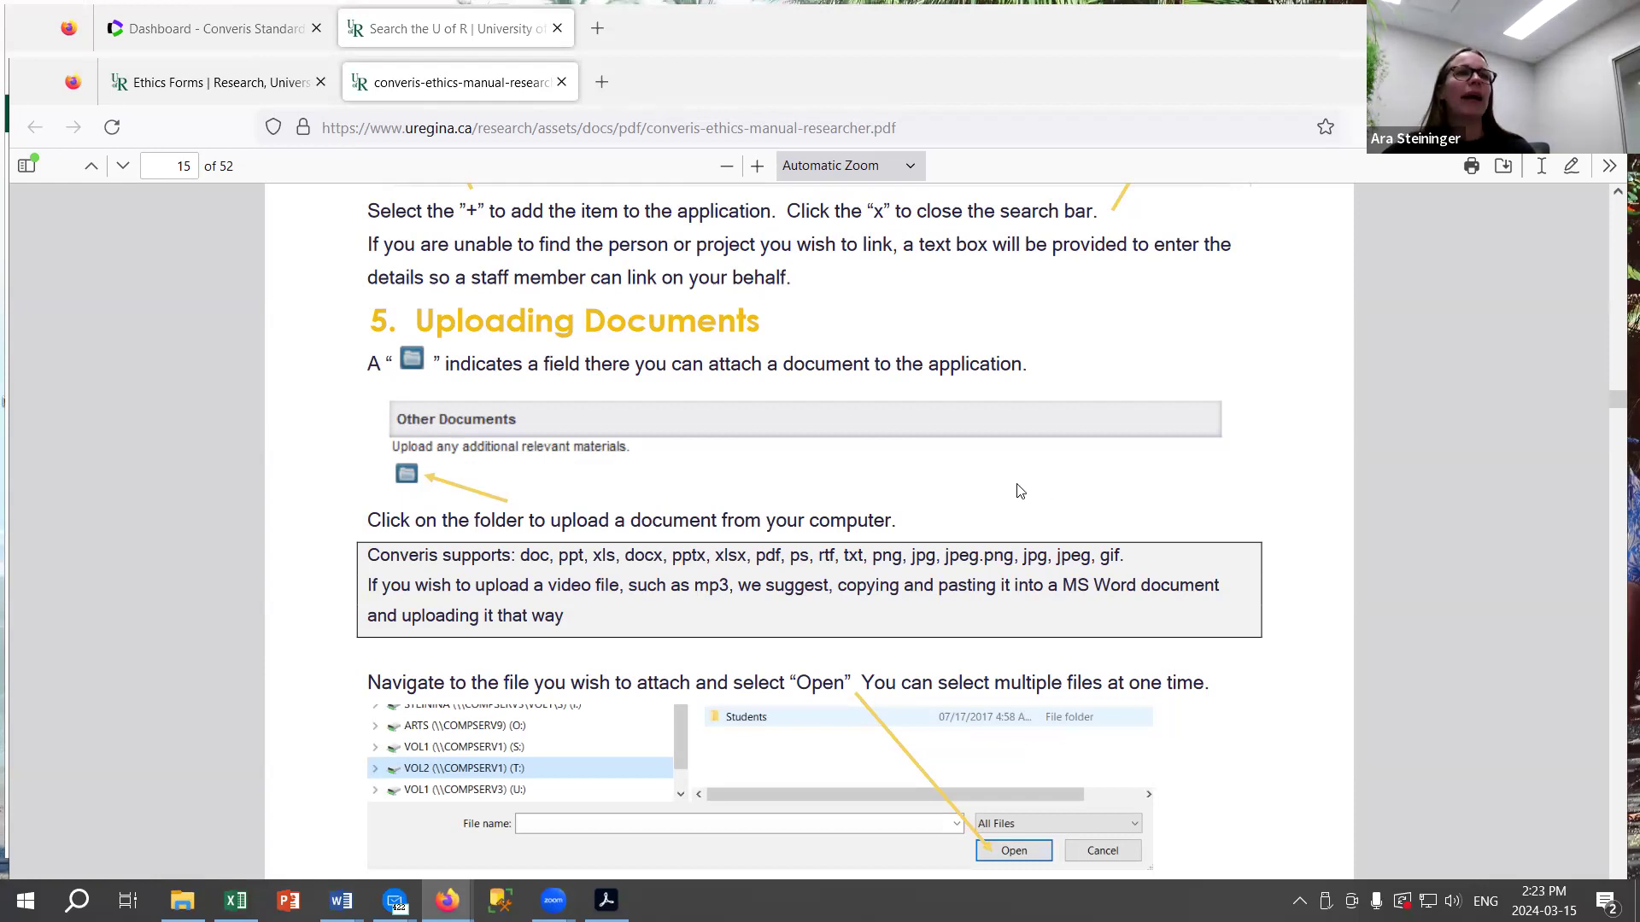
left_click_drag(368, 561, 1148, 555)
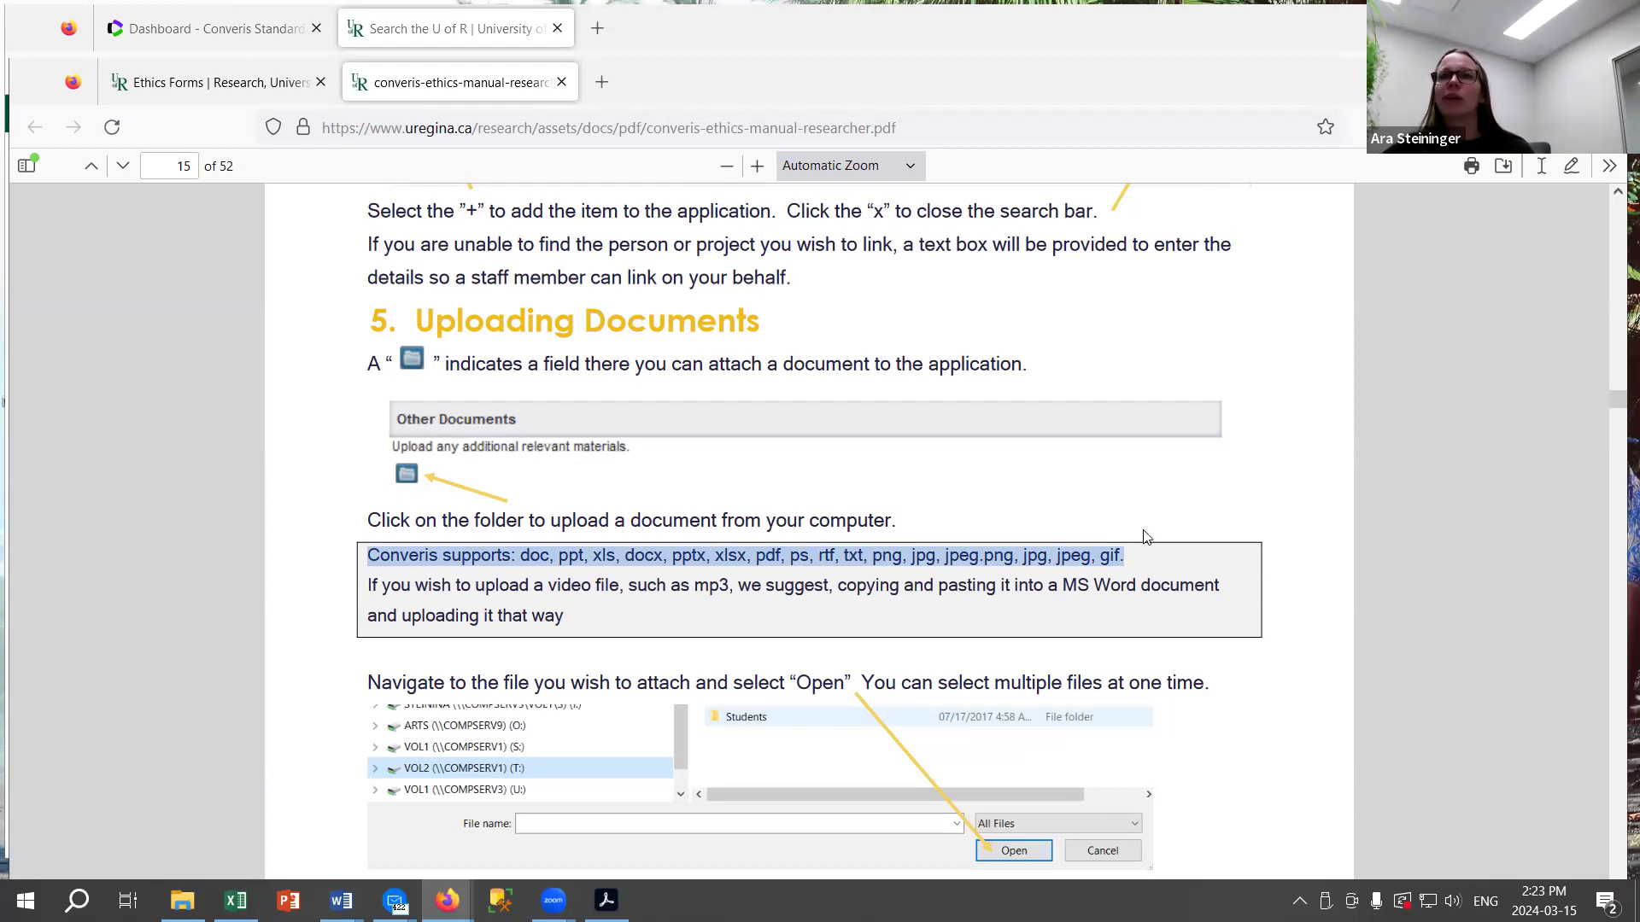
scroll(1221, 536, "down", 6)
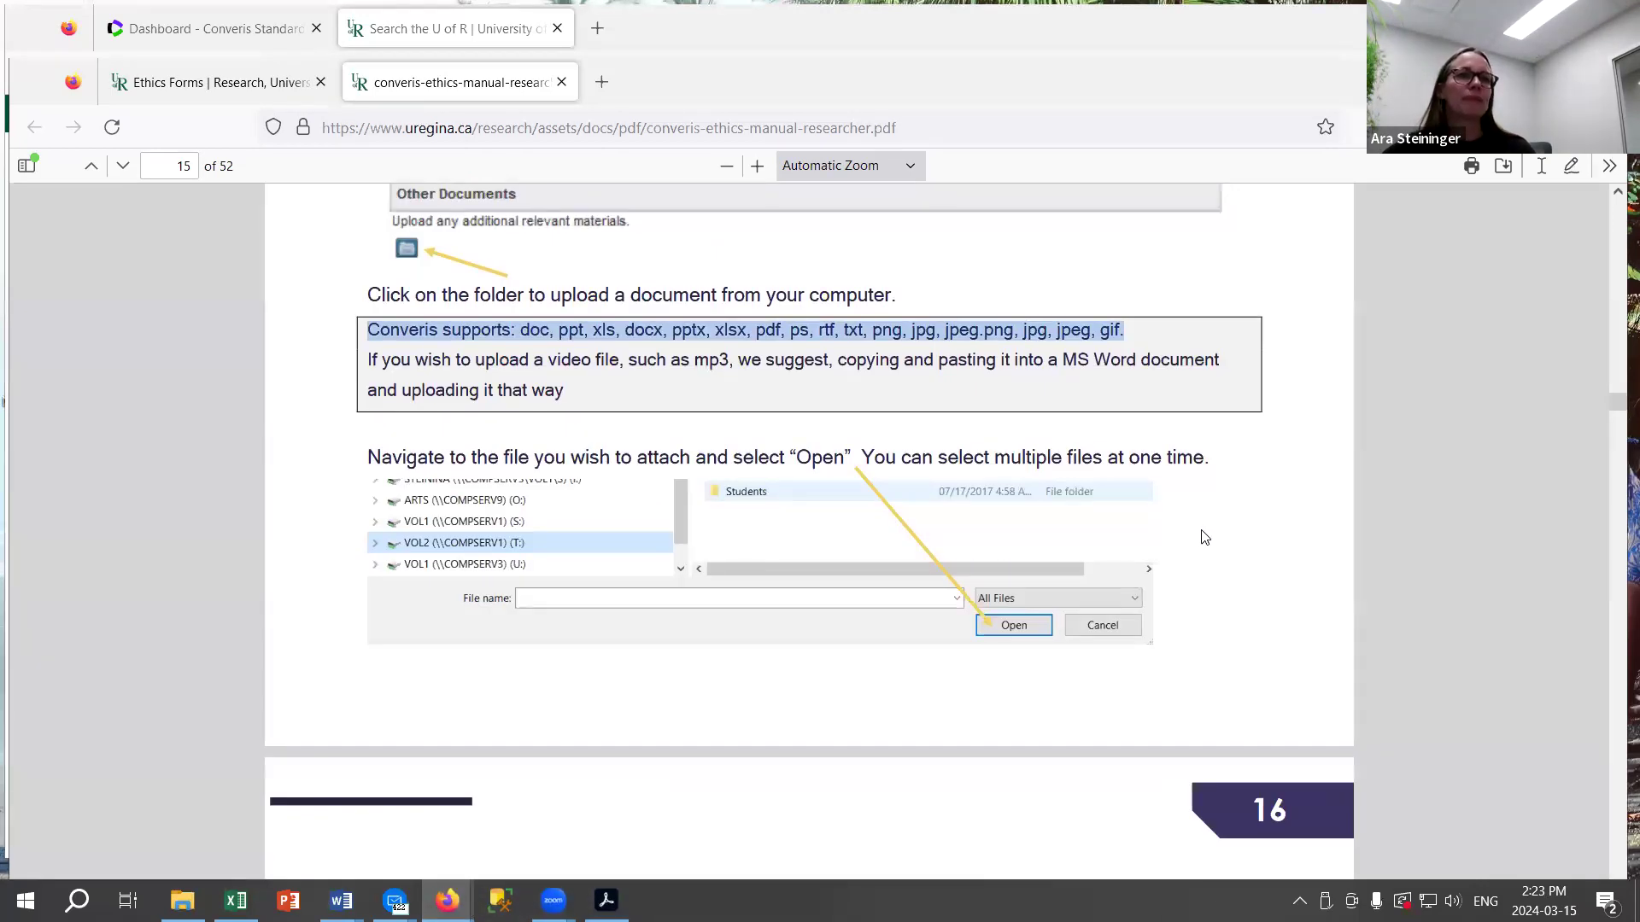
scroll(1187, 495, "down", 4)
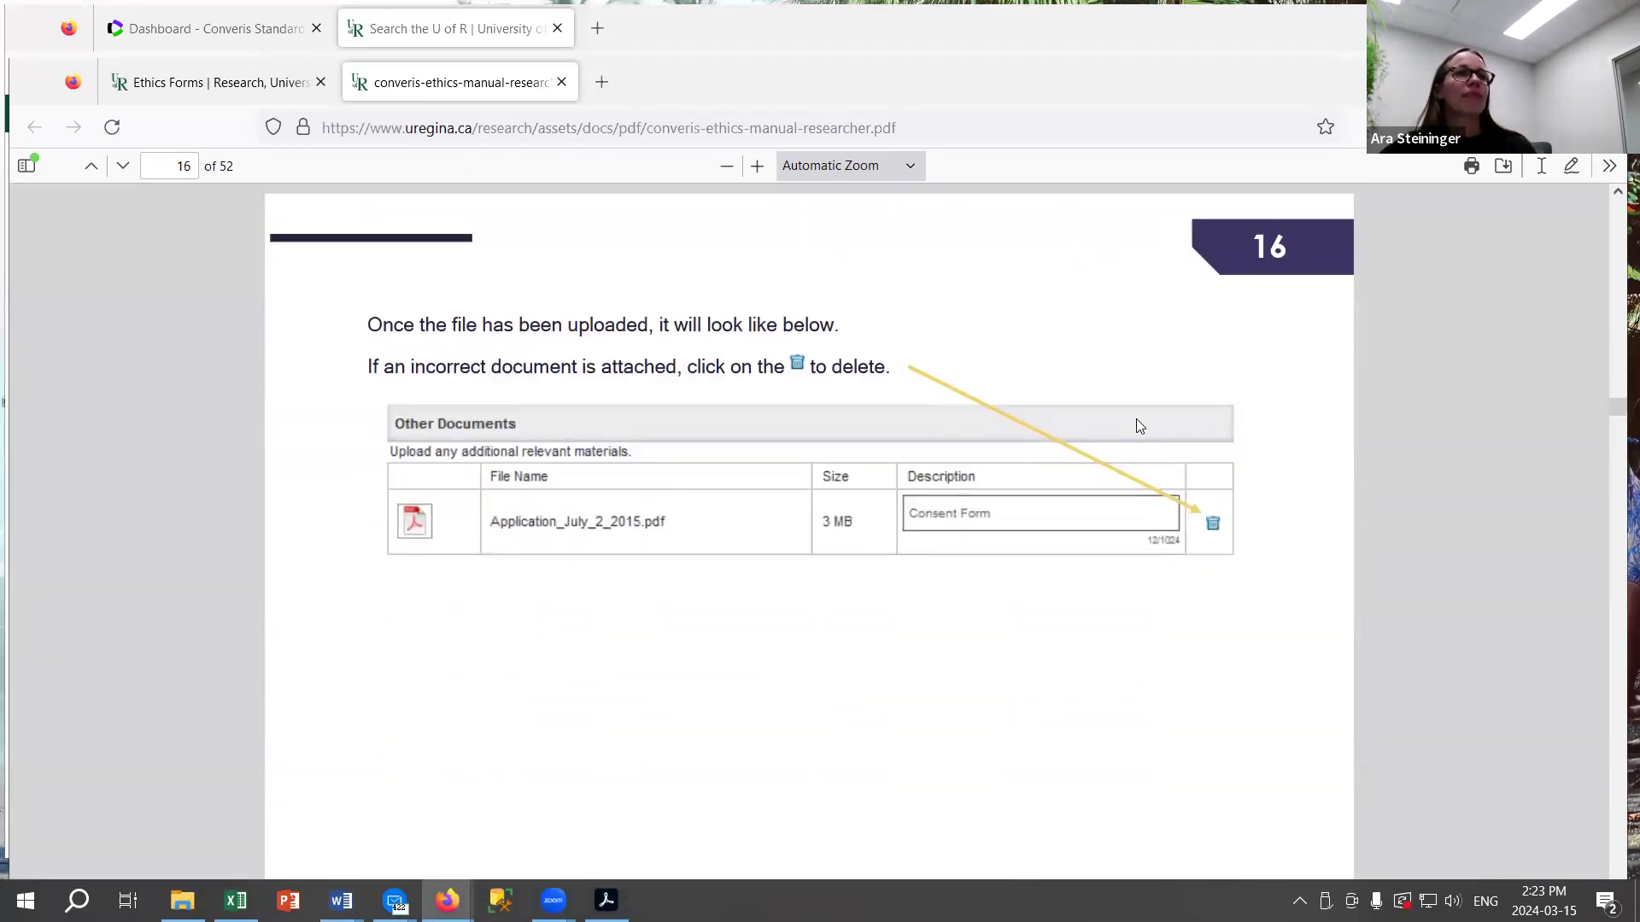
scroll(1149, 429, "up", 1)
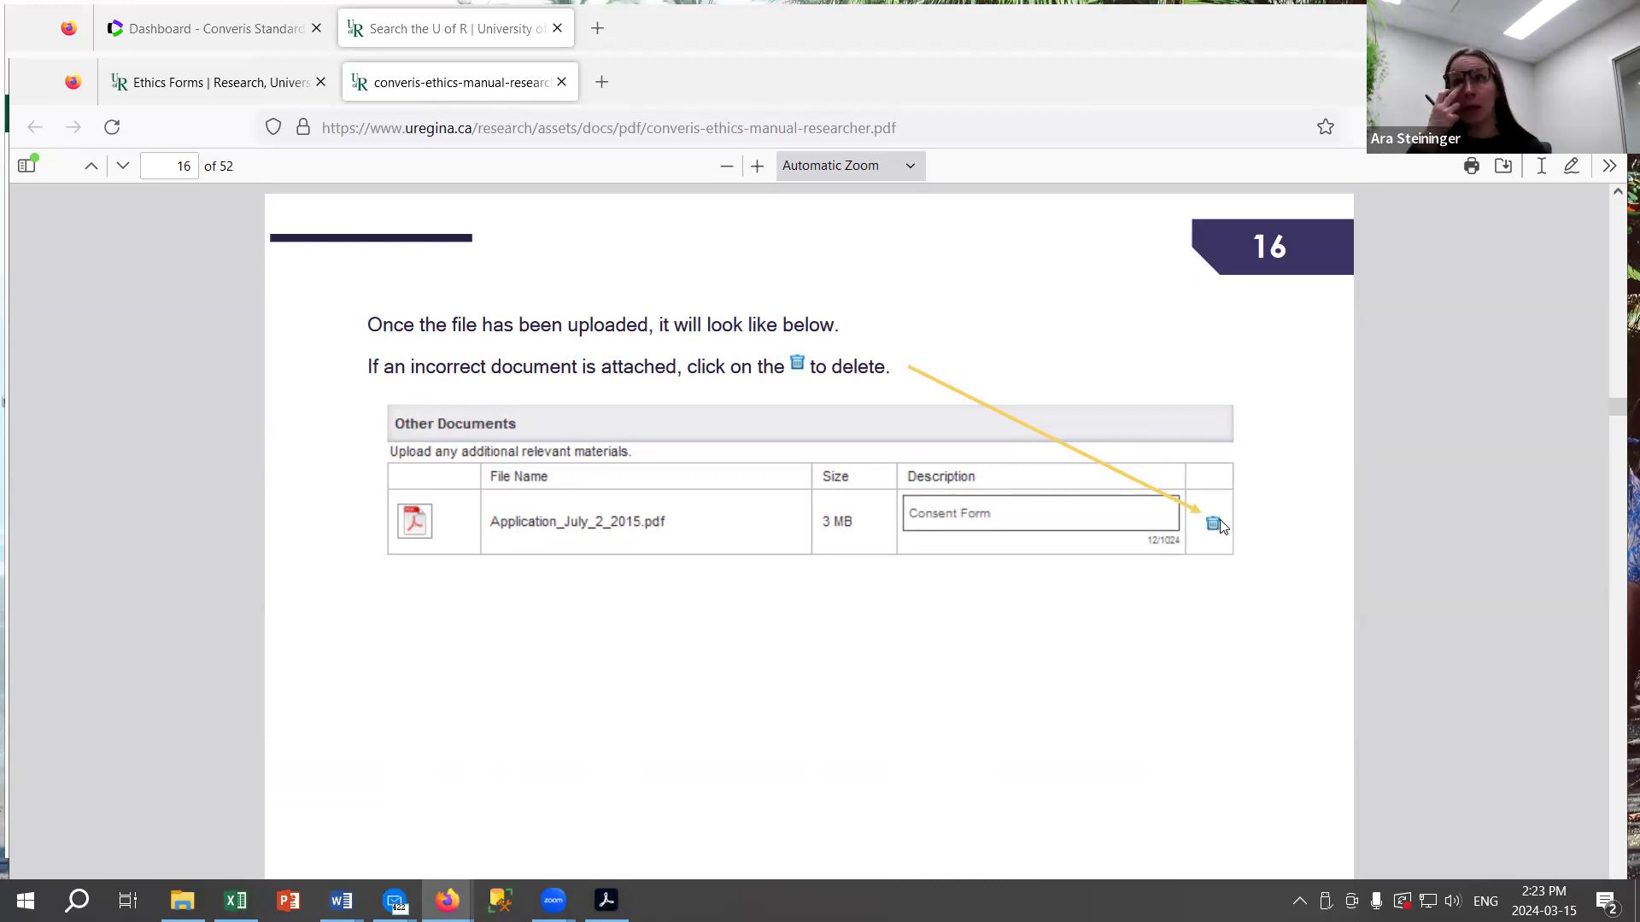
Go to Form Part 1 on page 17 and review the Title and Principal Investigator field instructions.
scroll(1204, 518, "down", 15)
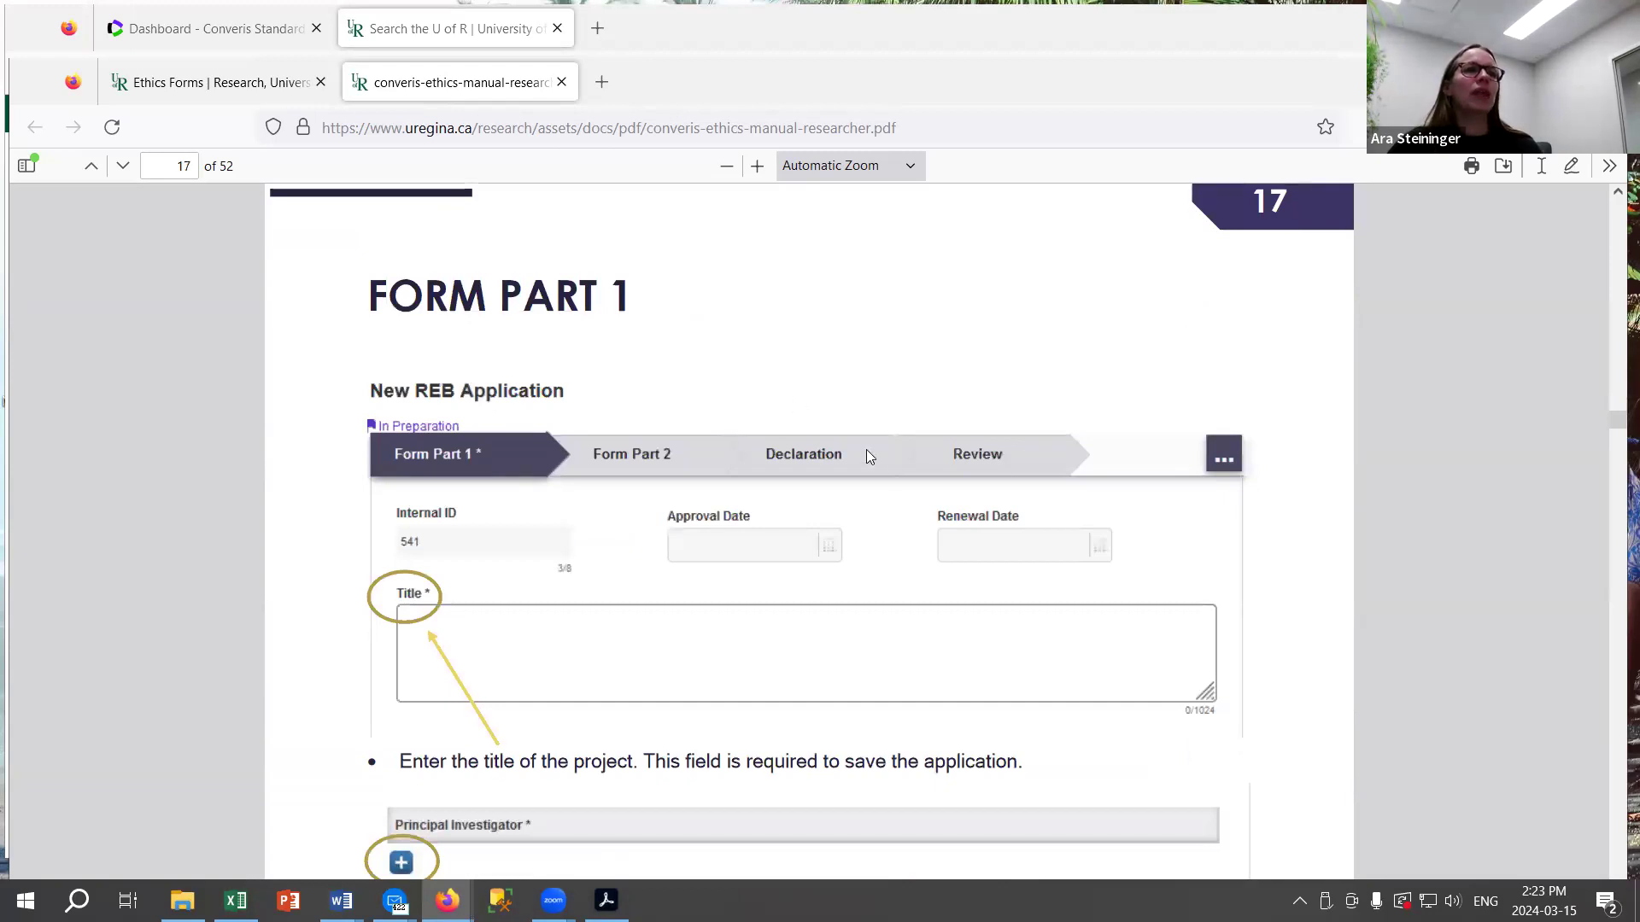
scroll(866, 449, "down", 3)
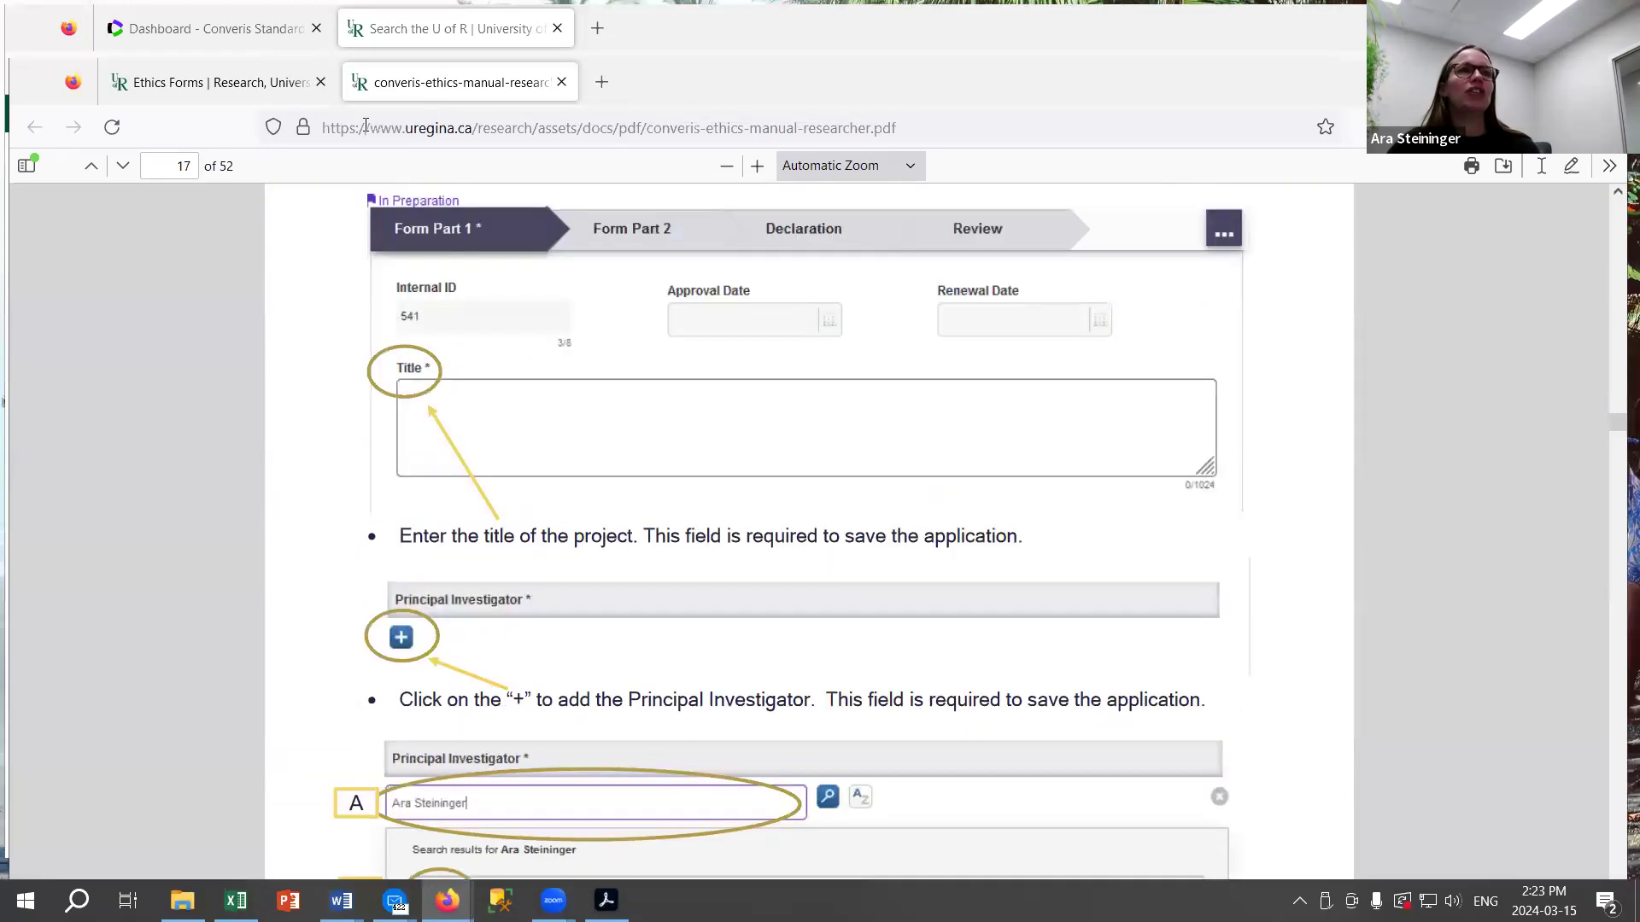
scroll(384, 345, "up", 3)
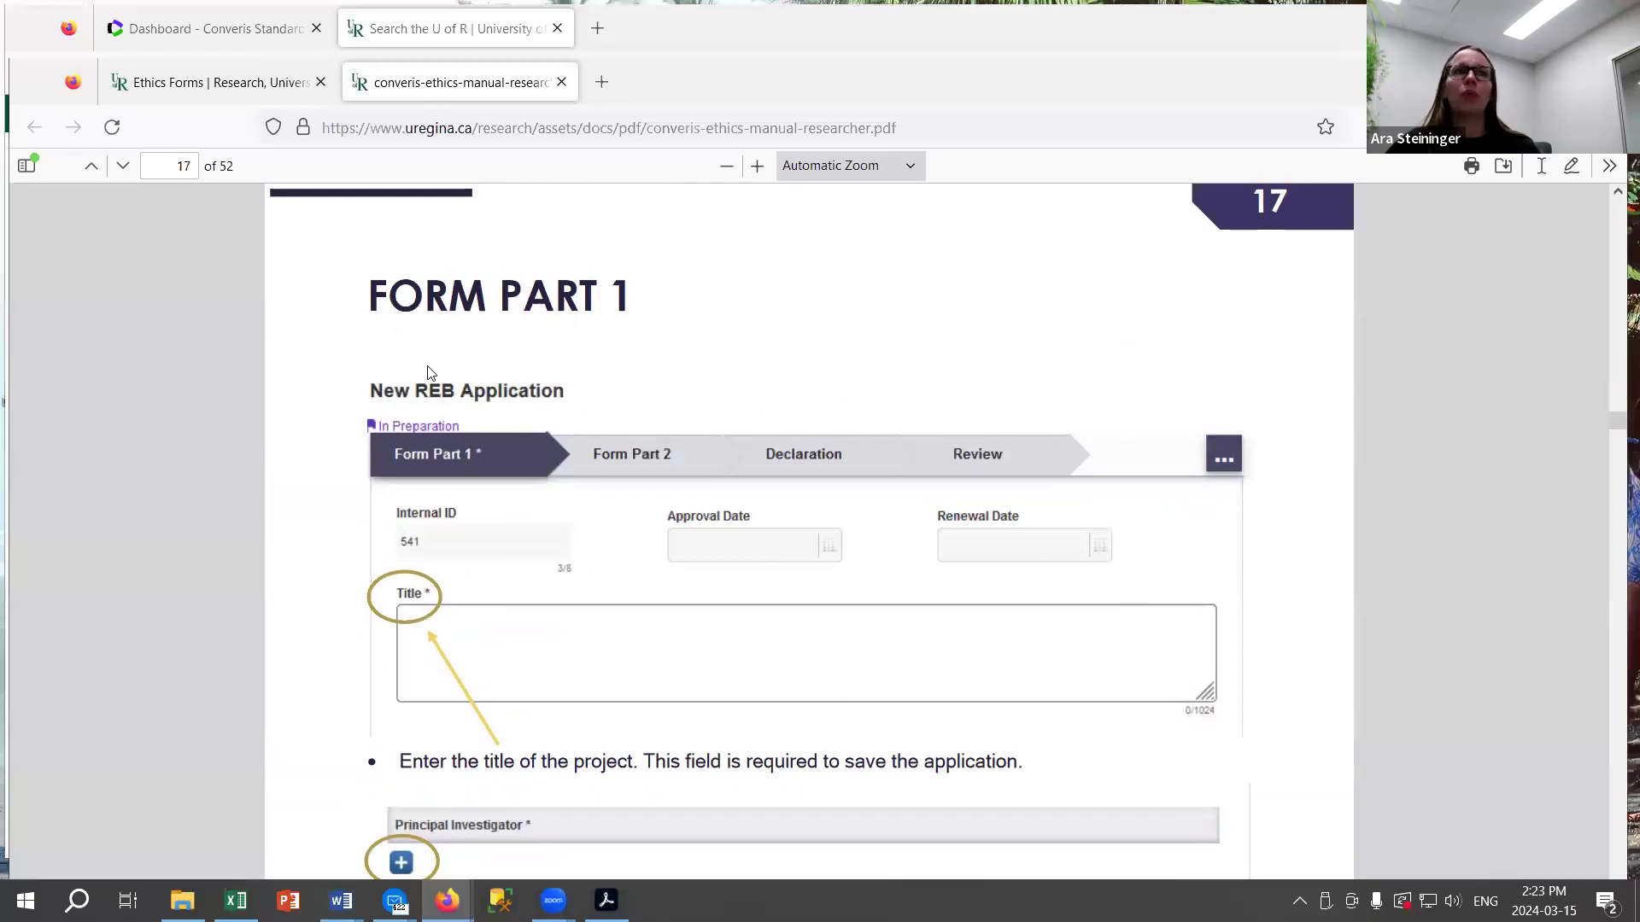
scroll(393, 372, "down", 3)
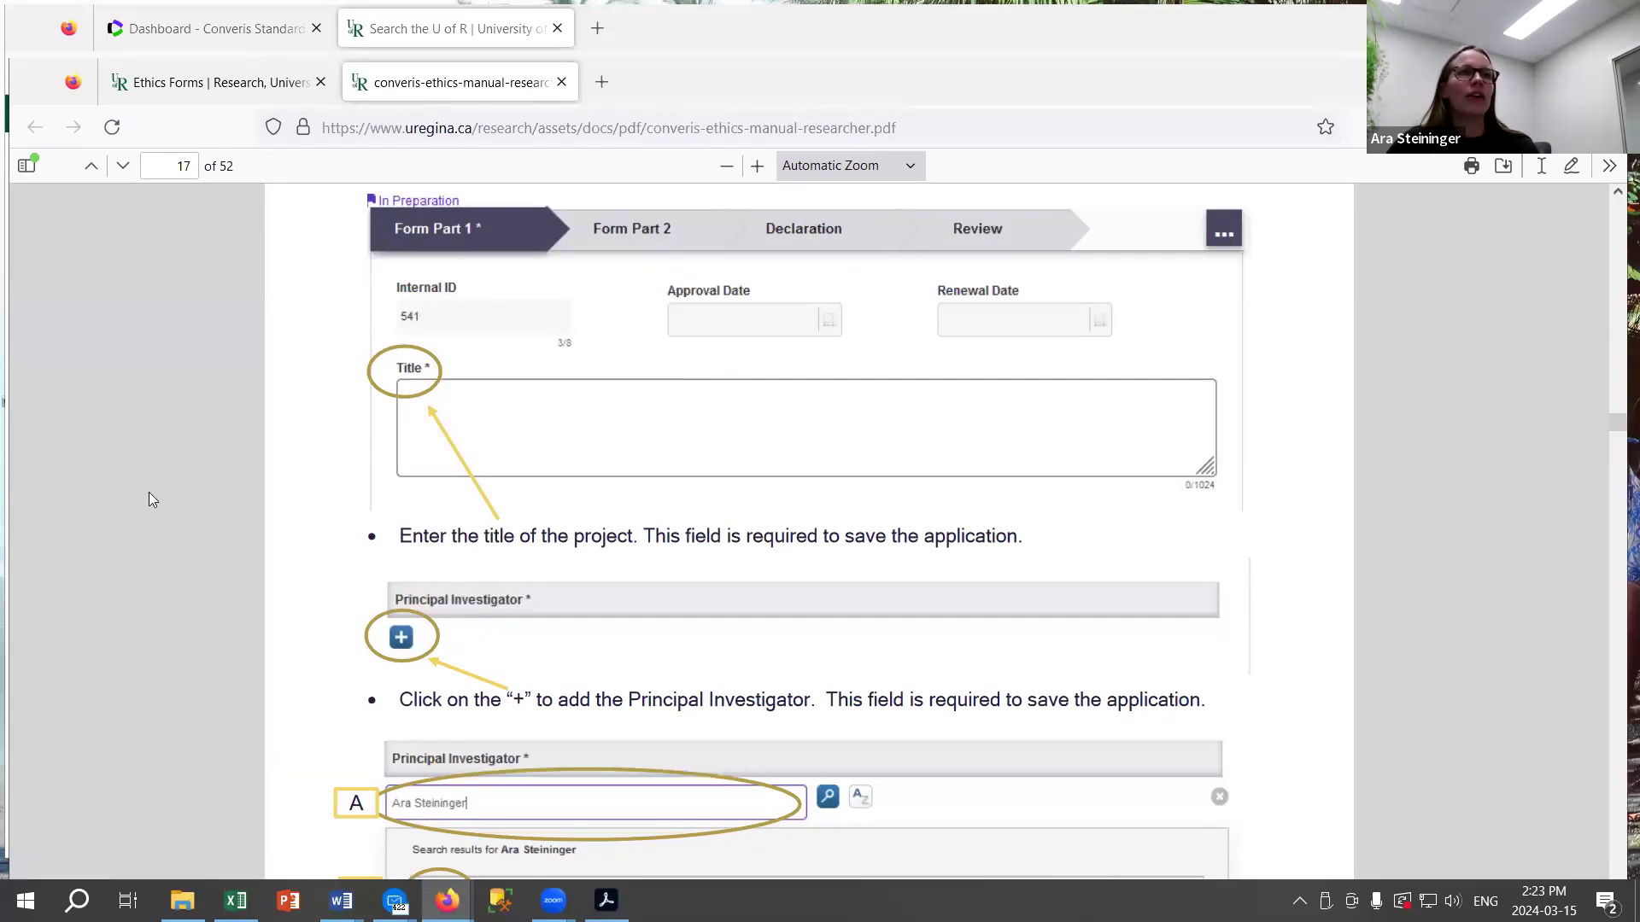
scroll(751, 506, "down", 3)
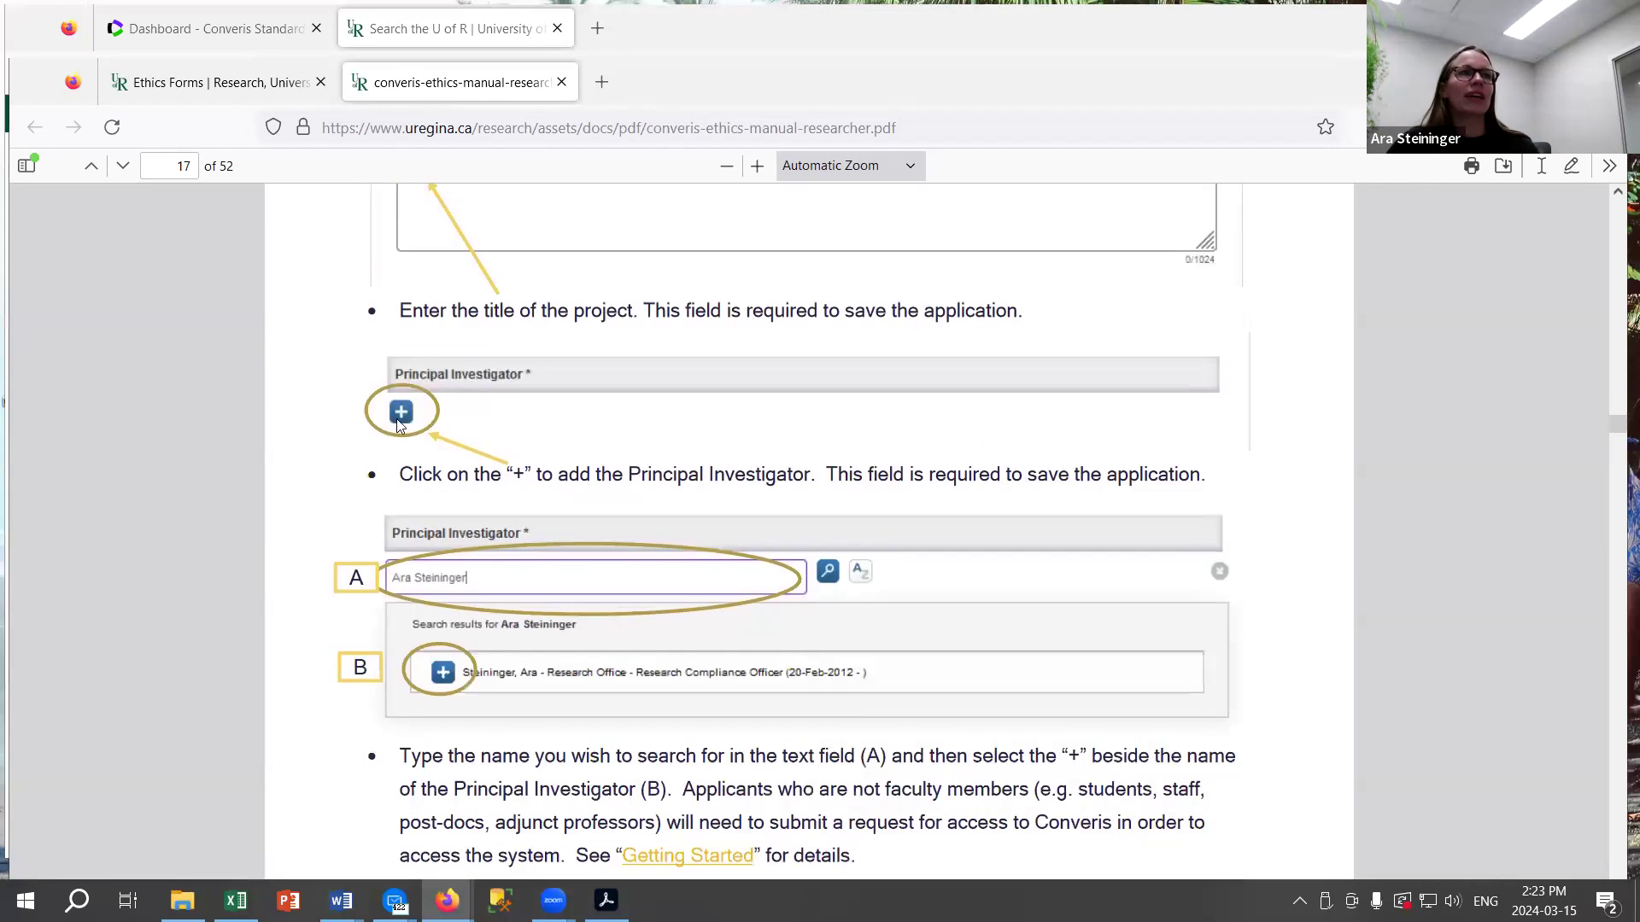
Read the notes on listing multiple Principal Investigators, adding a supervisor and saving the application, through page 18.
scroll(777, 658, "down", 6)
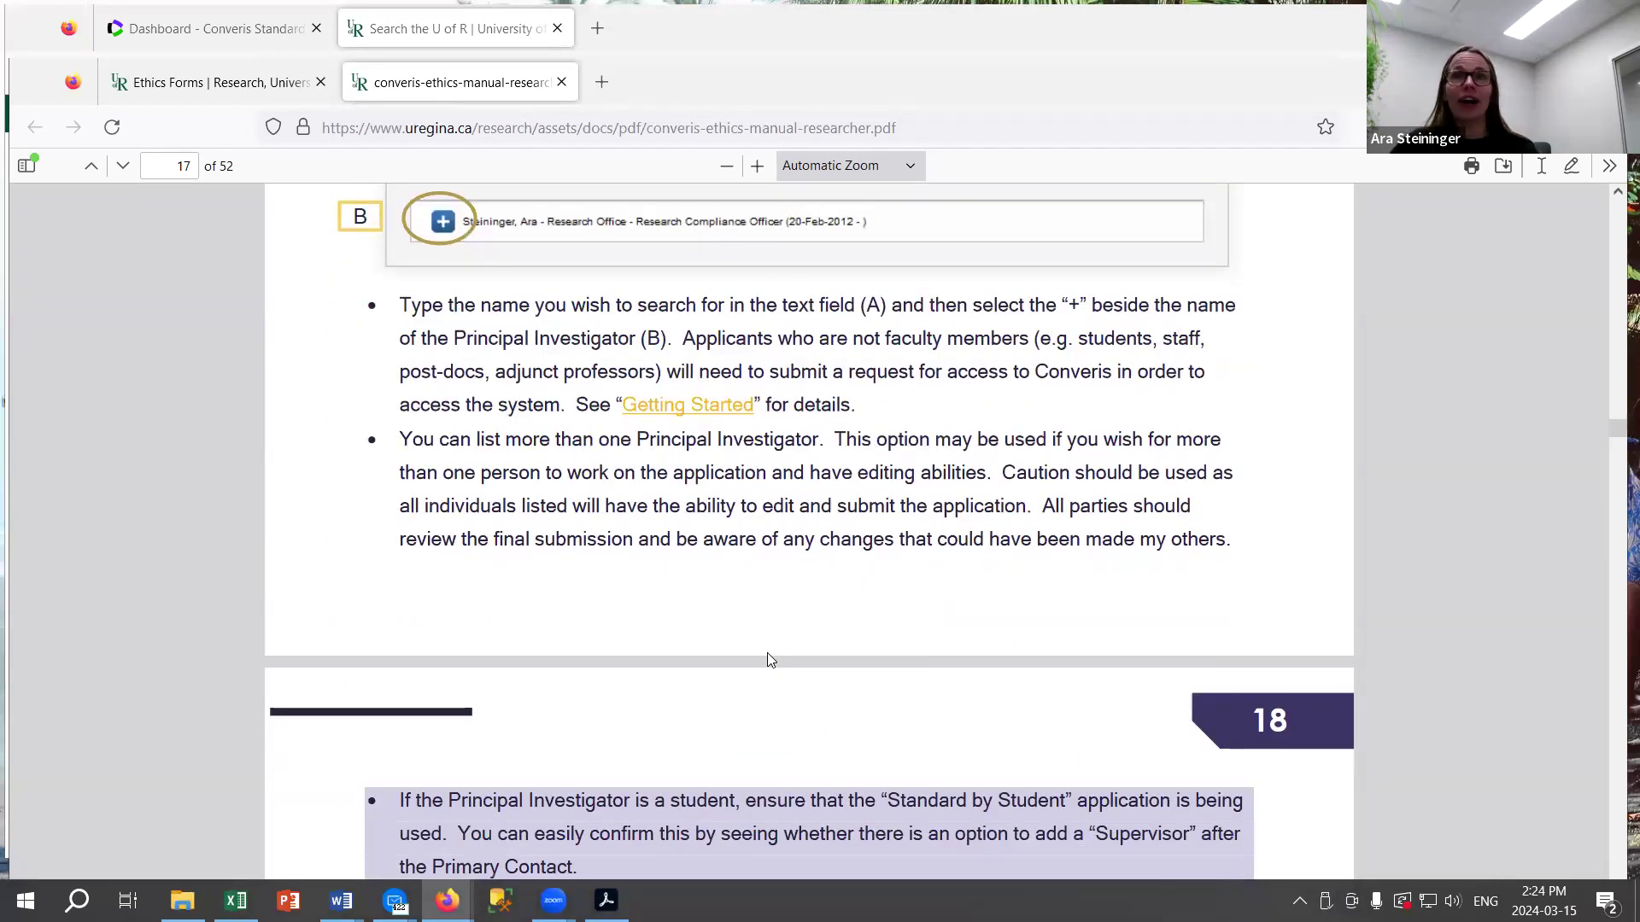
scroll(1213, 561, "down", 1)
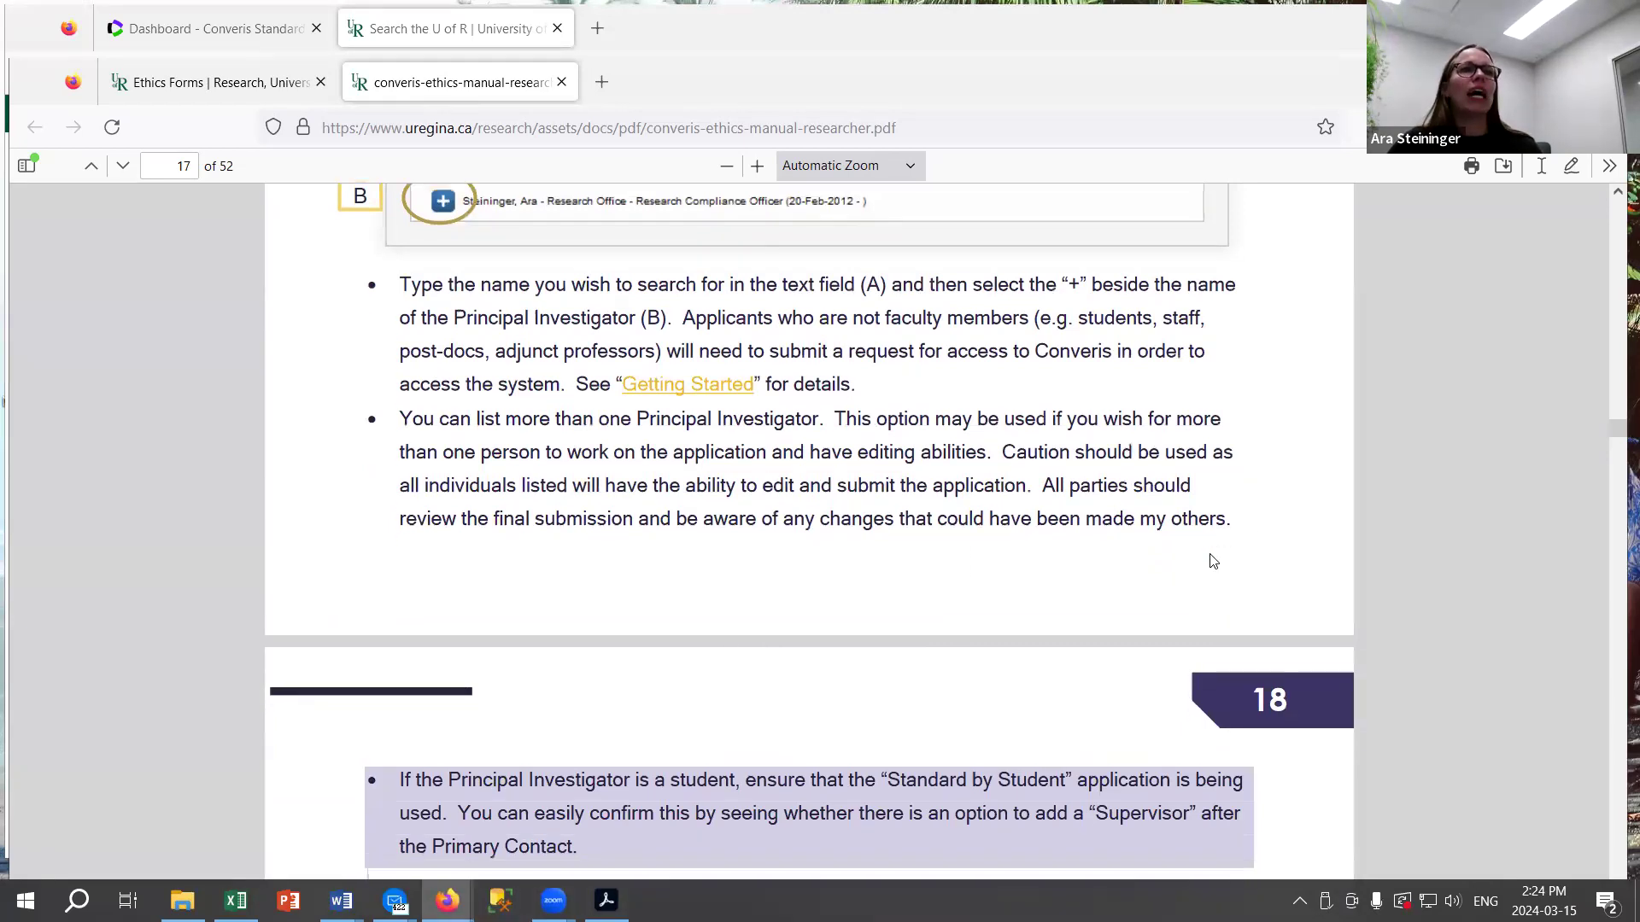
scroll(1110, 560, "down", 12)
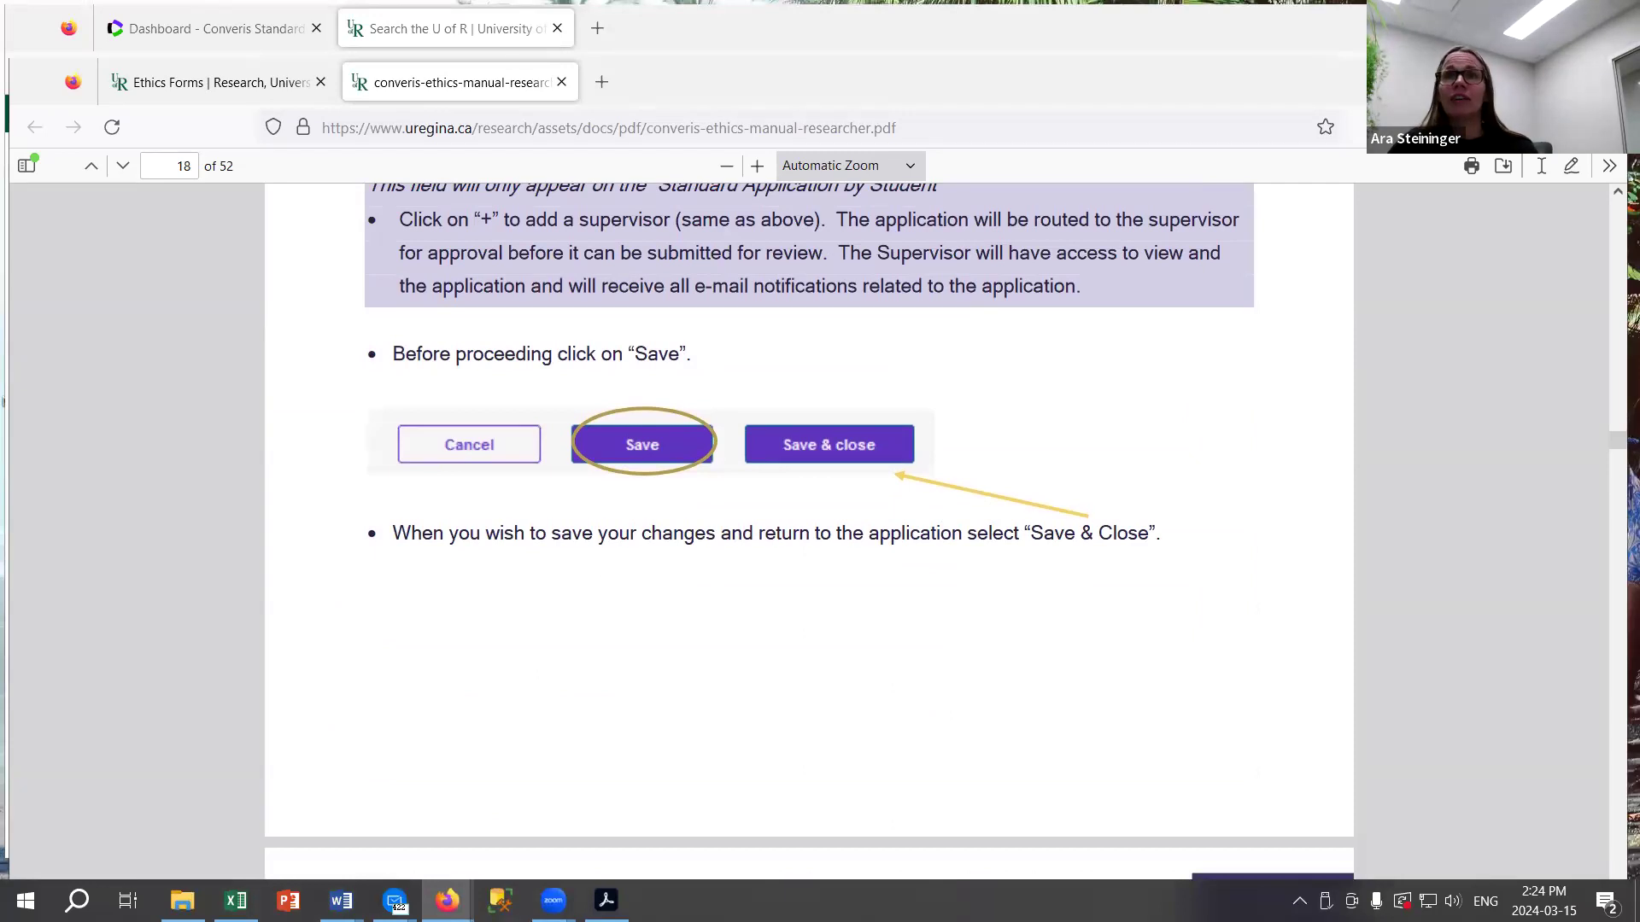
Return to the New REB Application example under Form Part 1 on page 17.
scroll(1120, 725, "down", 3)
scroll(1136, 736, "up", 4)
scroll(1172, 695, "up", 15)
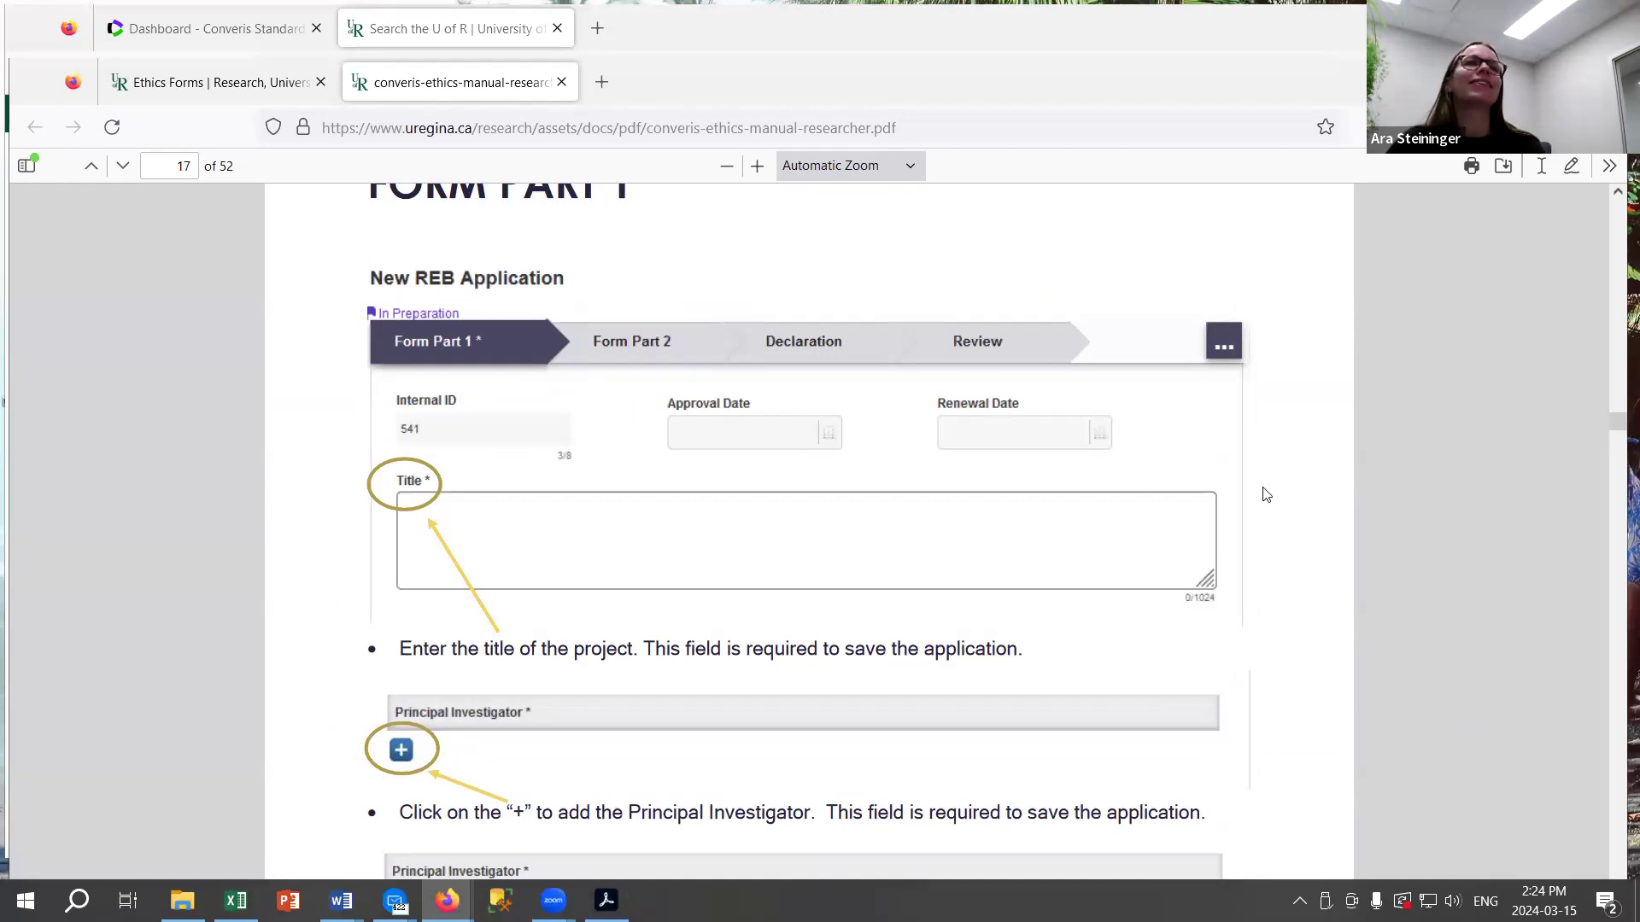
Close the researcher manual, open the Converis Ethics Quick Sheet - Researcher from the Ethics Forms page, and skim its two pages.
left_click(561, 82)
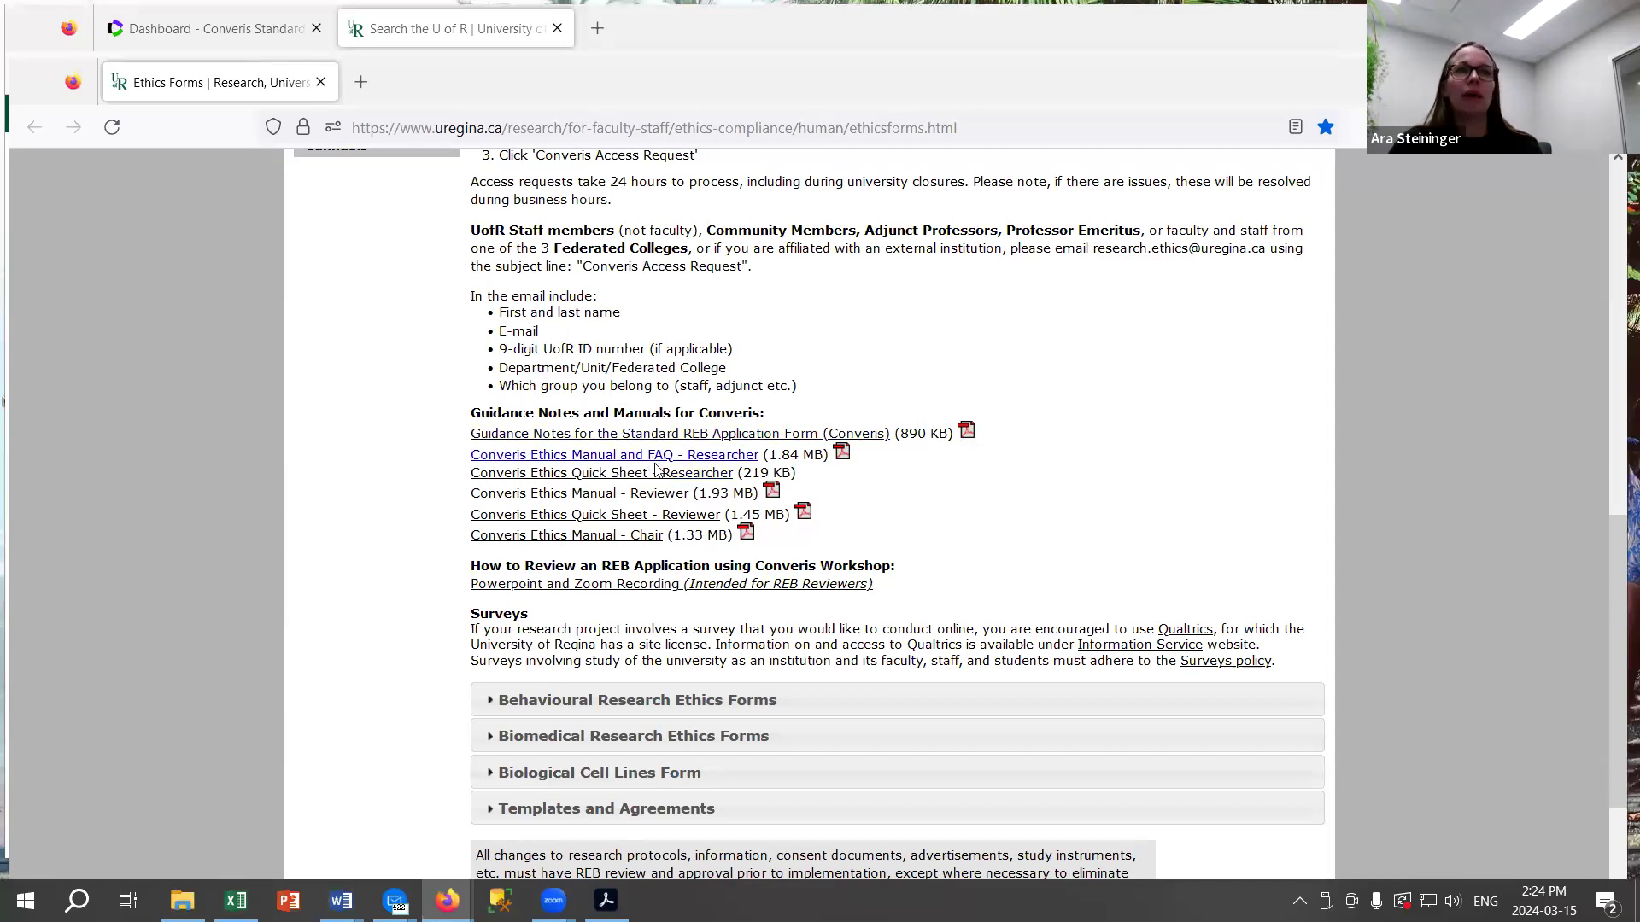
left_click(606, 484)
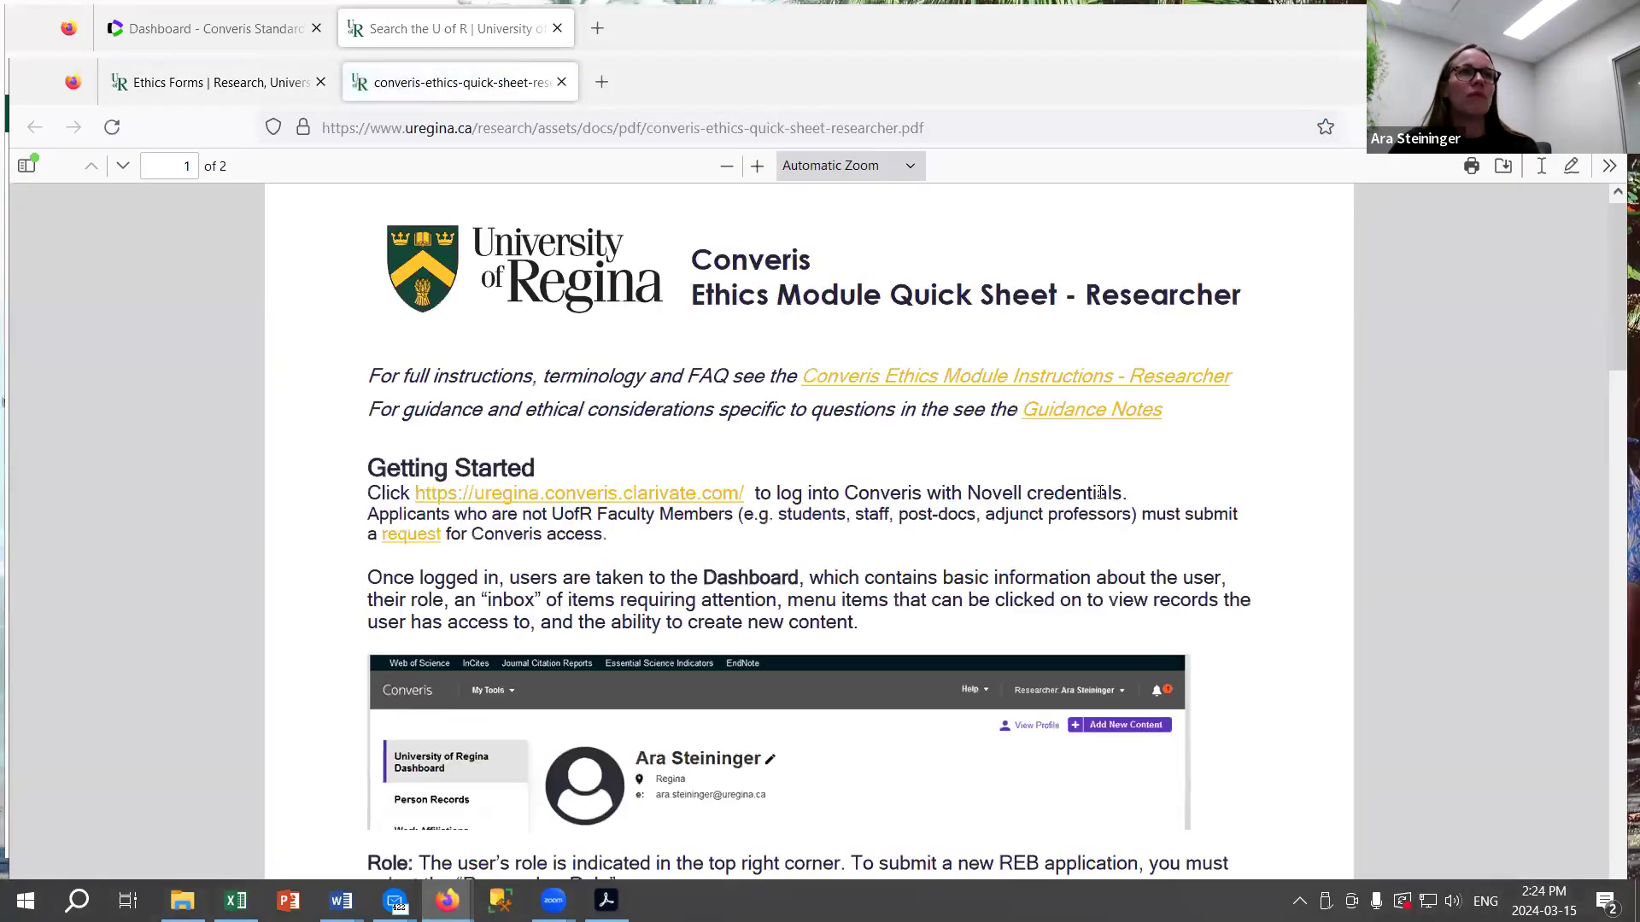
scroll(1168, 491, "down", 10)
scroll(1168, 491, "down", 5)
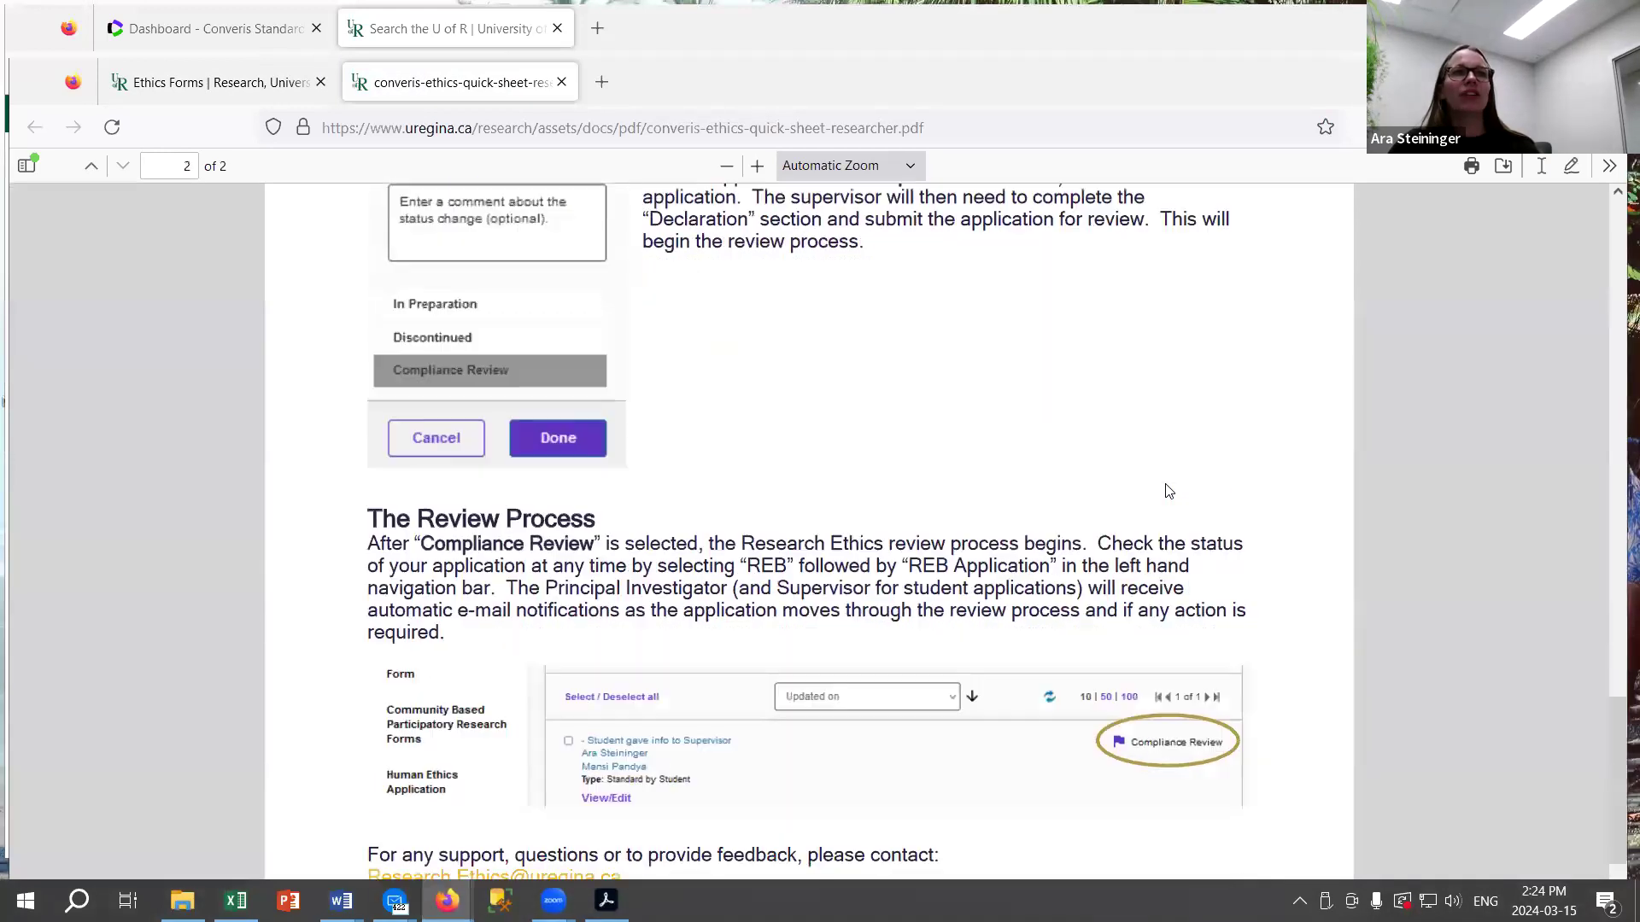
scroll(1168, 491, "up", 6)
scroll(1168, 491, "up", 10)
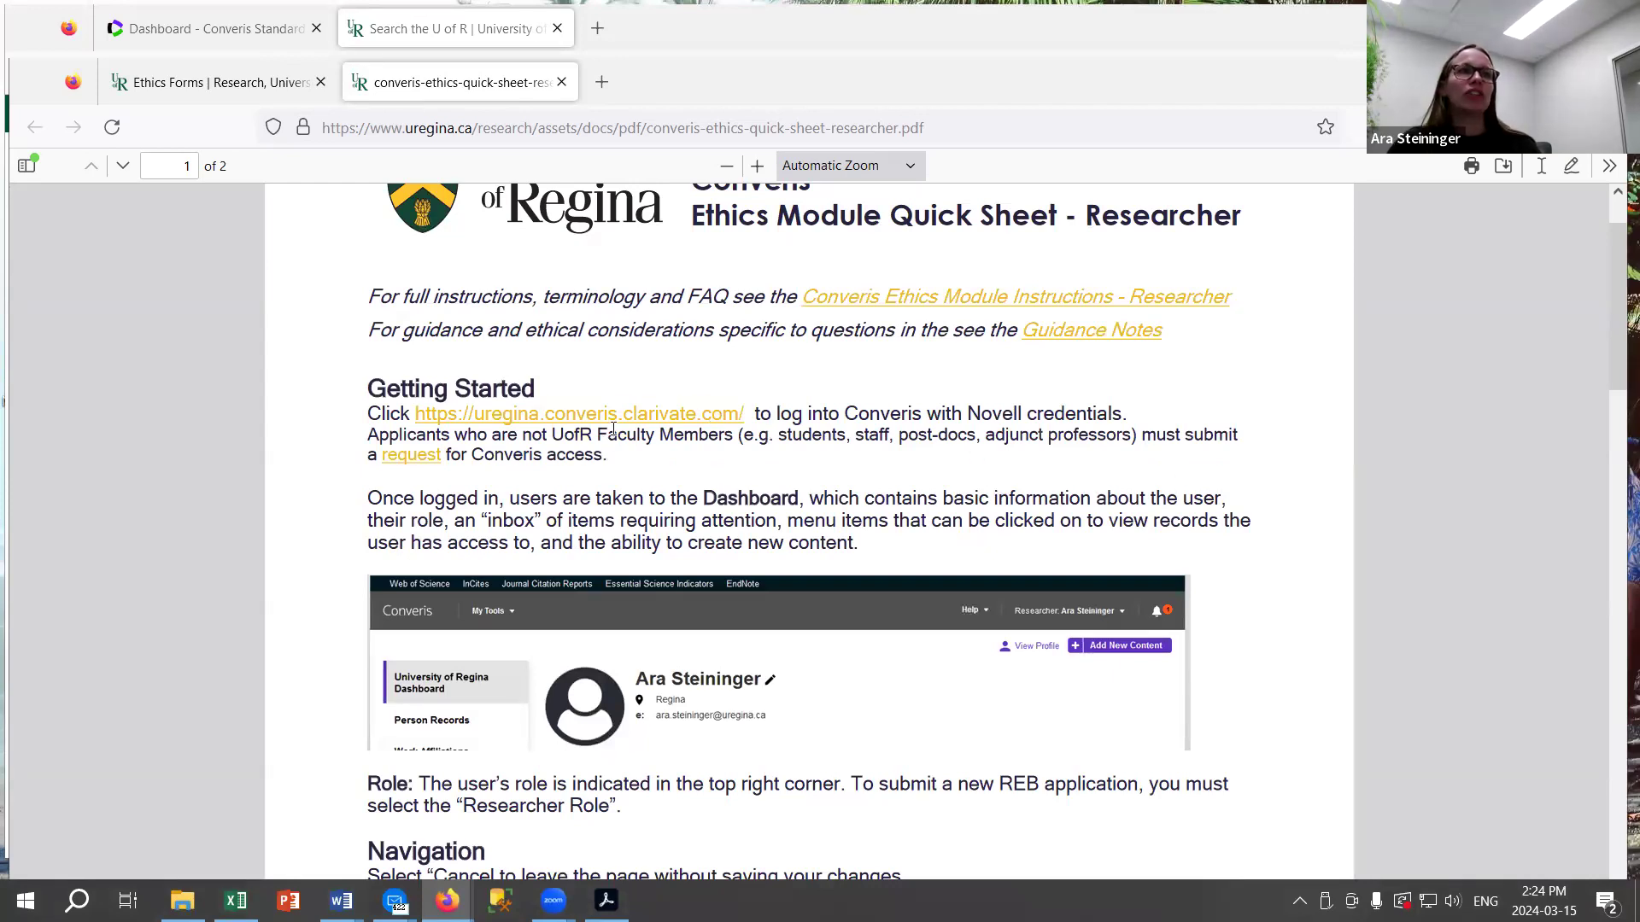
Review the quick sheet's Navigation, Creating a New Research Ethics Application and Submitting the Application sections.
scroll(870, 542, "down", 4)
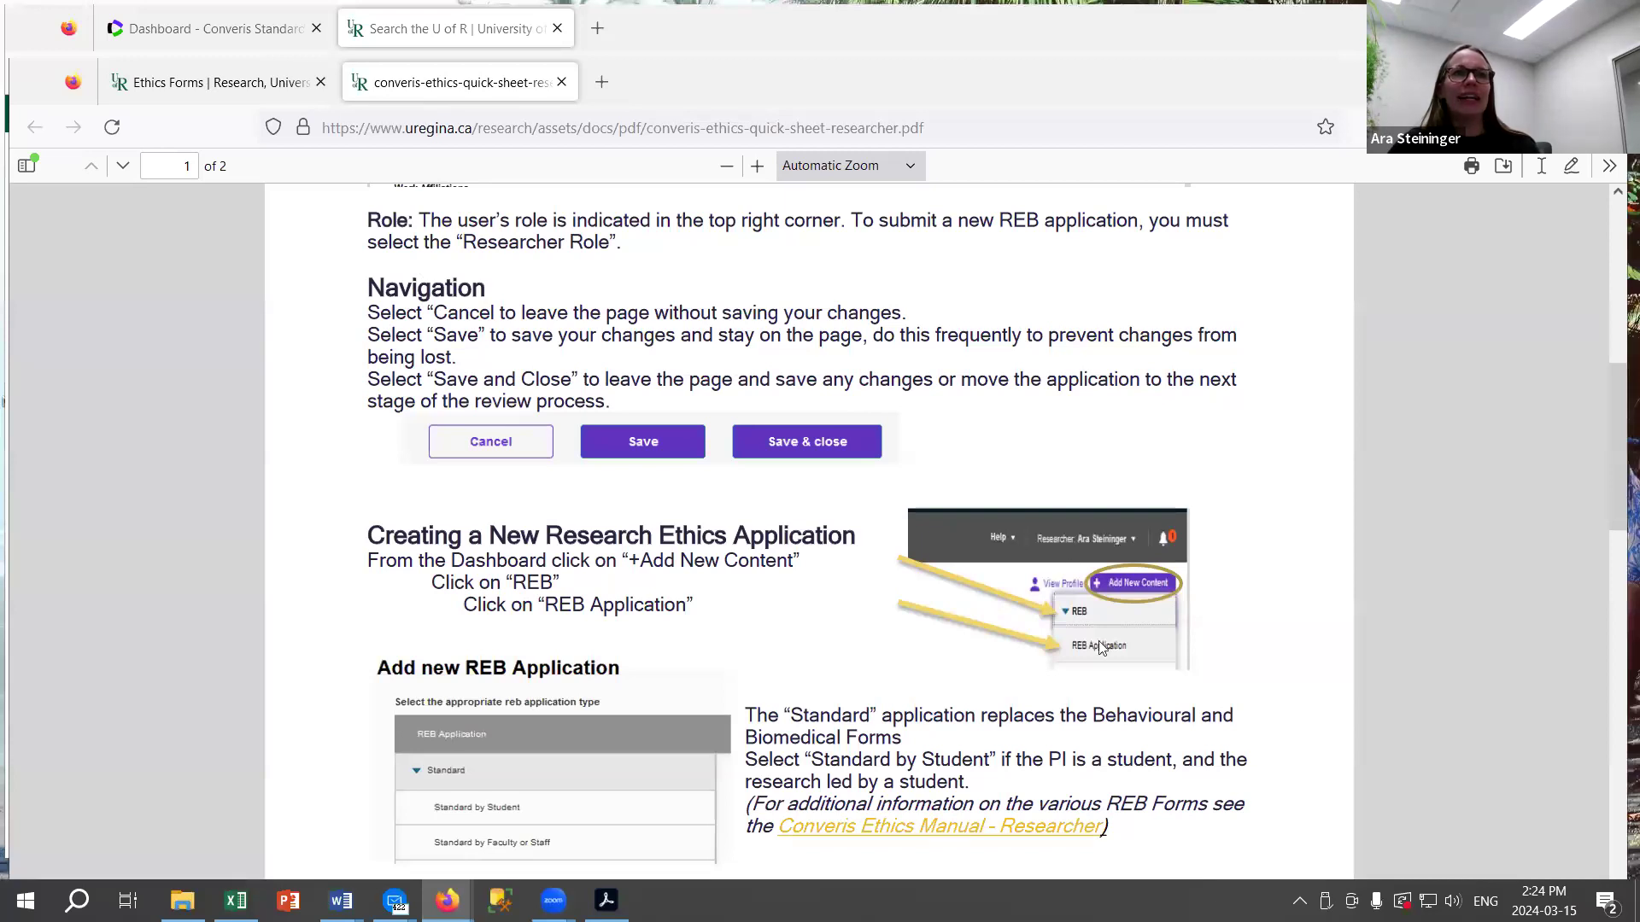
scroll(1147, 612, "down", 2)
scroll(1157, 614, "down", 4)
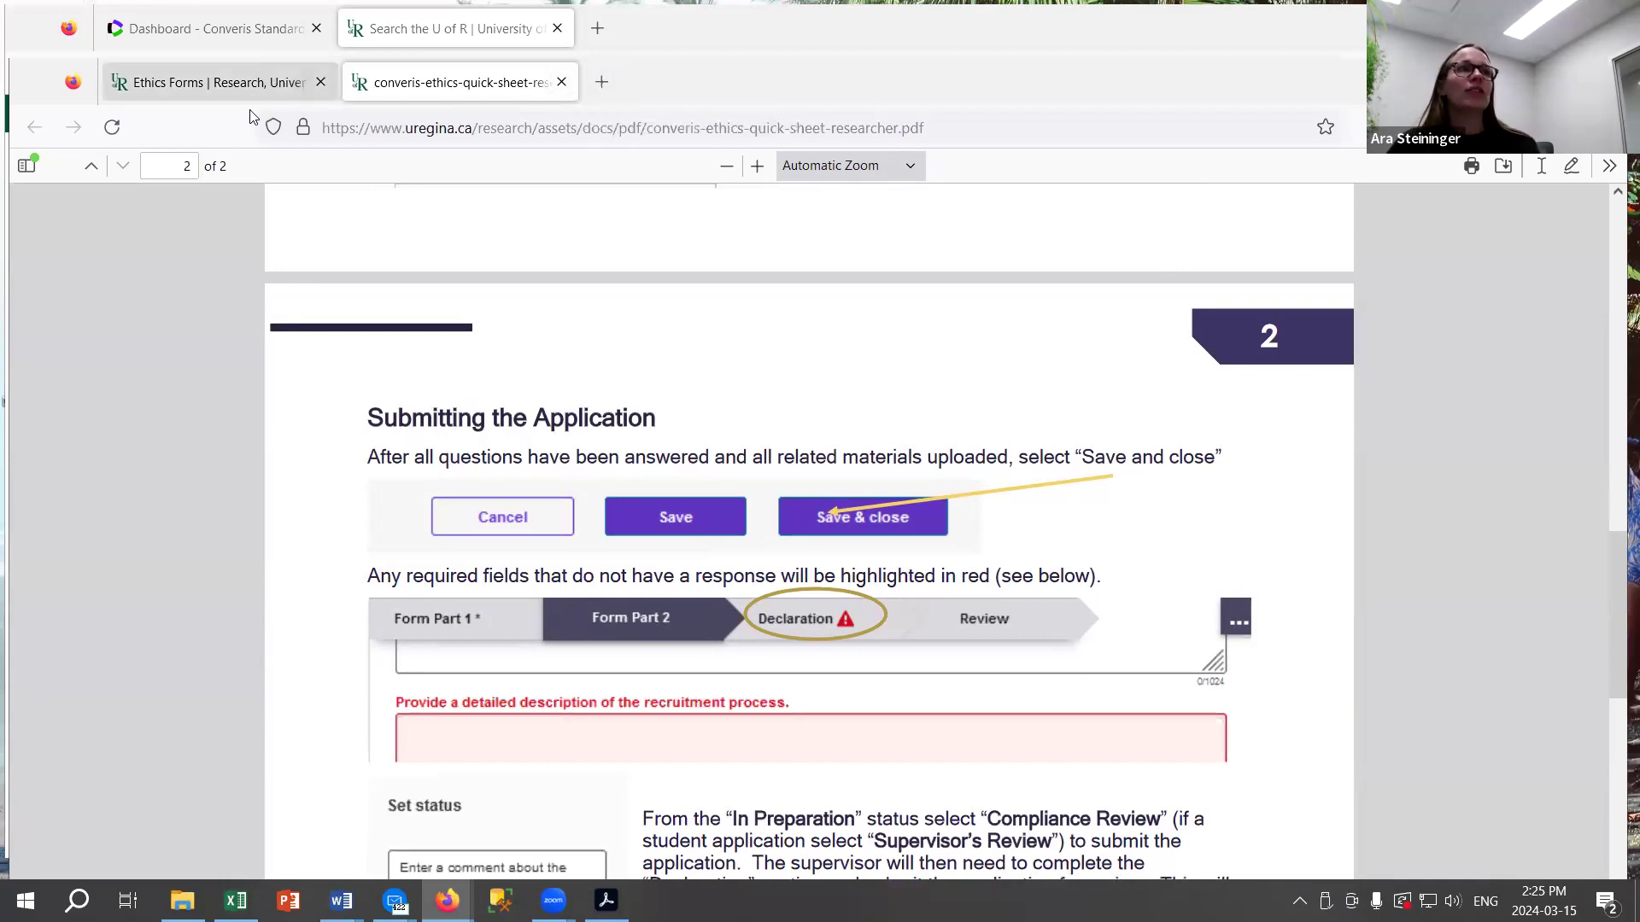
Reopen the Converis Ethics Manual and FAQ - Researcher from the Ethics Forms page and go to Frequently Asked Questions on page 50.
left_click(252, 85)
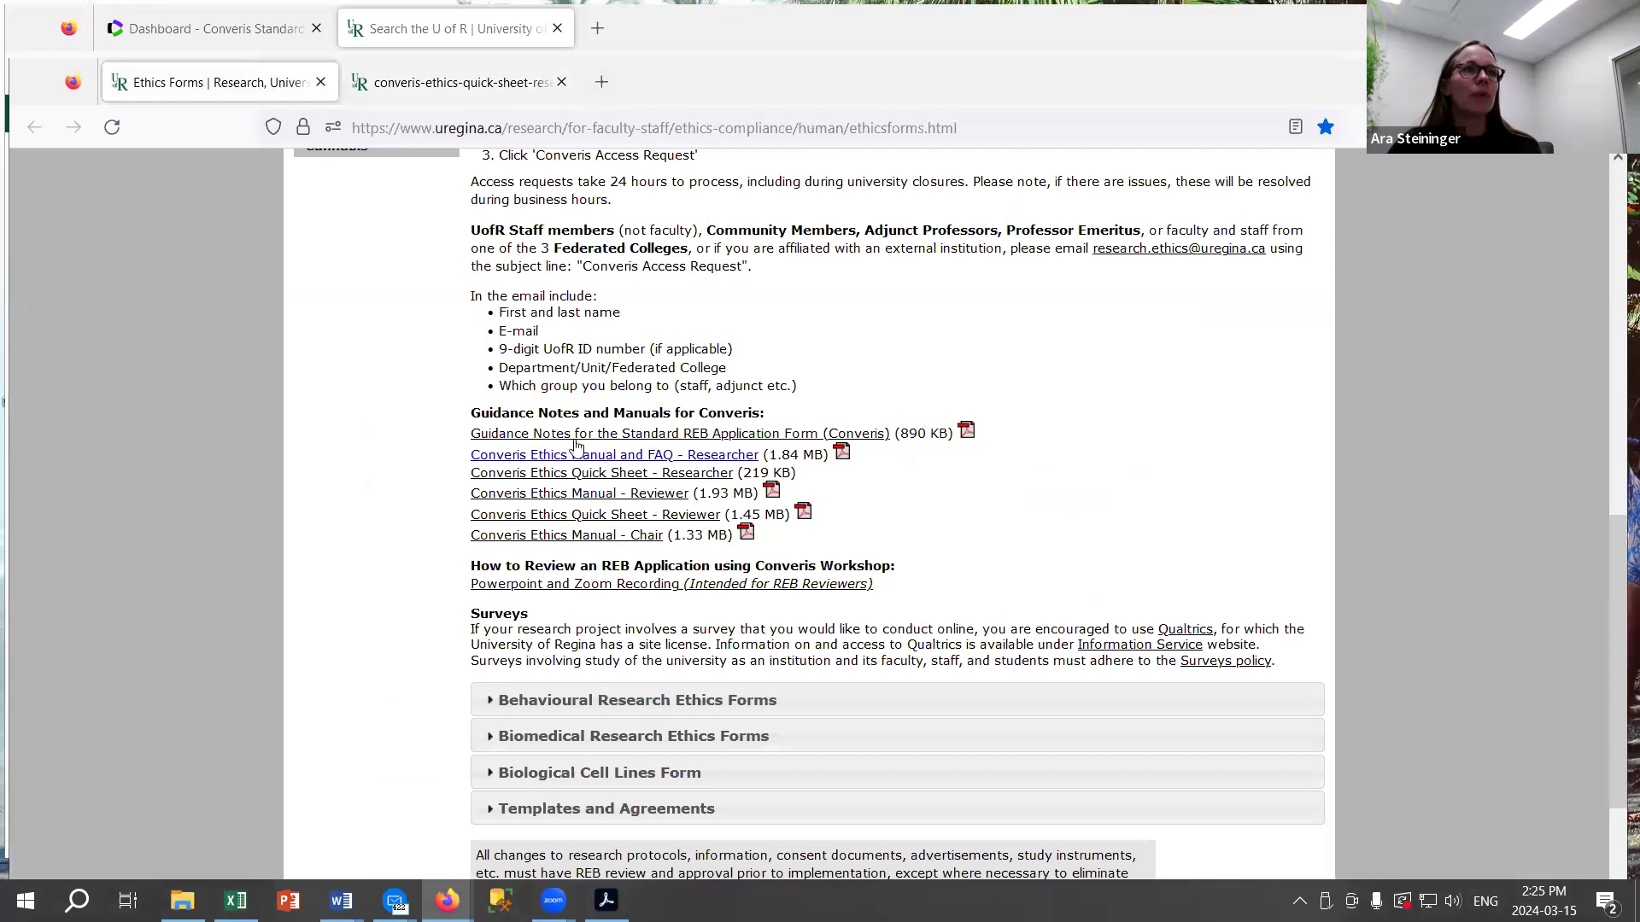
left_click(681, 454)
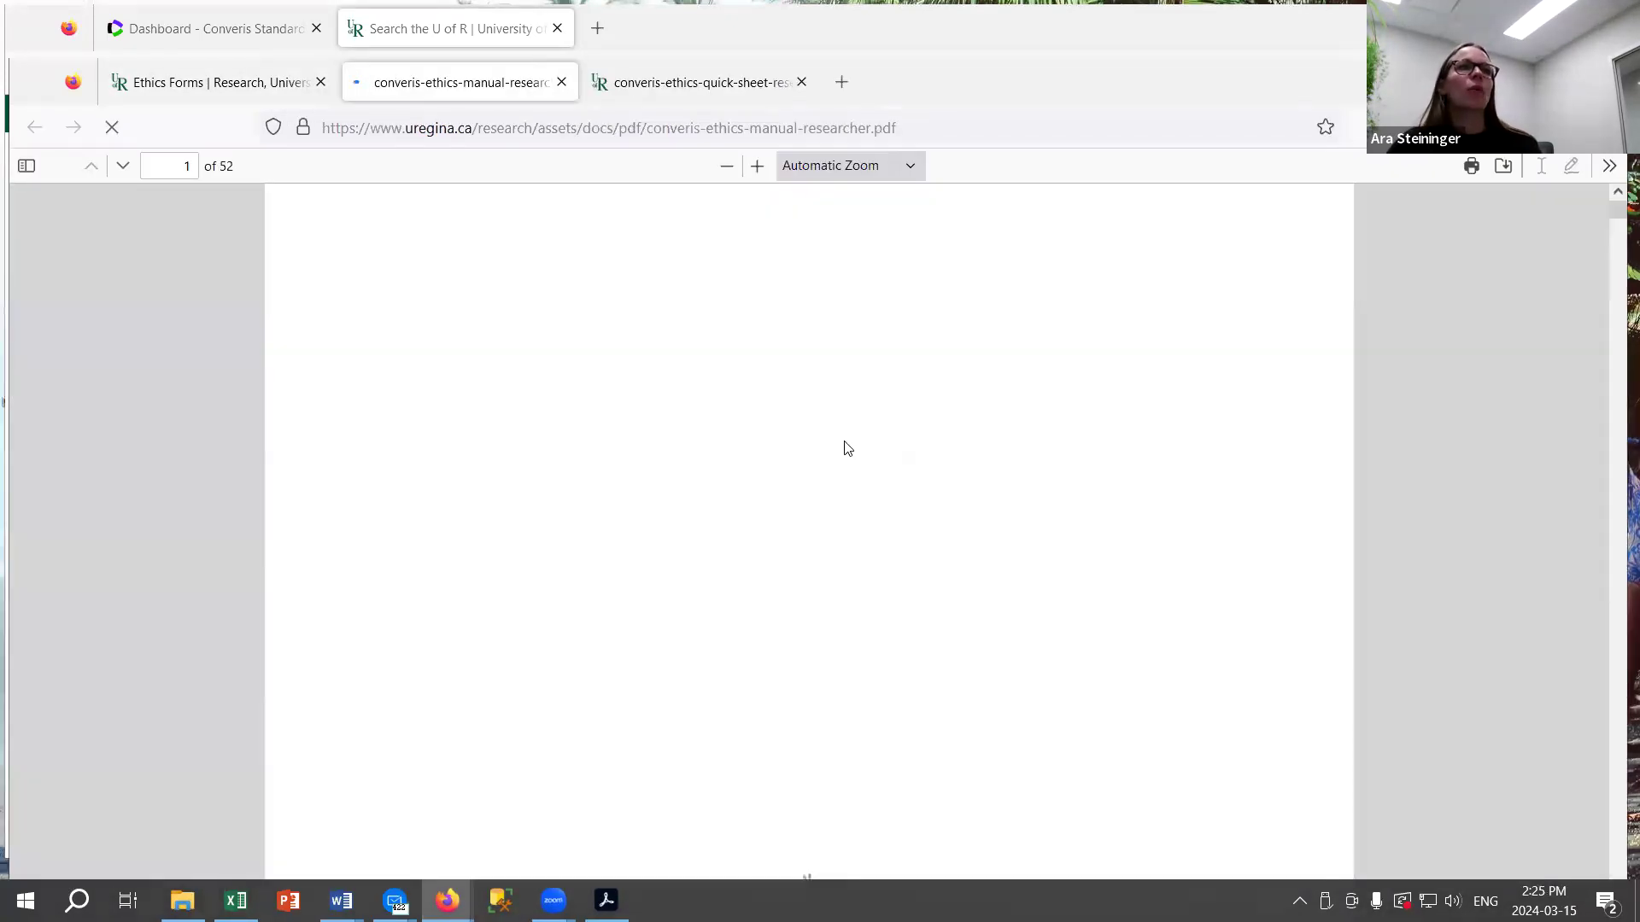
left_click_drag(1616, 210, 1617, 249)
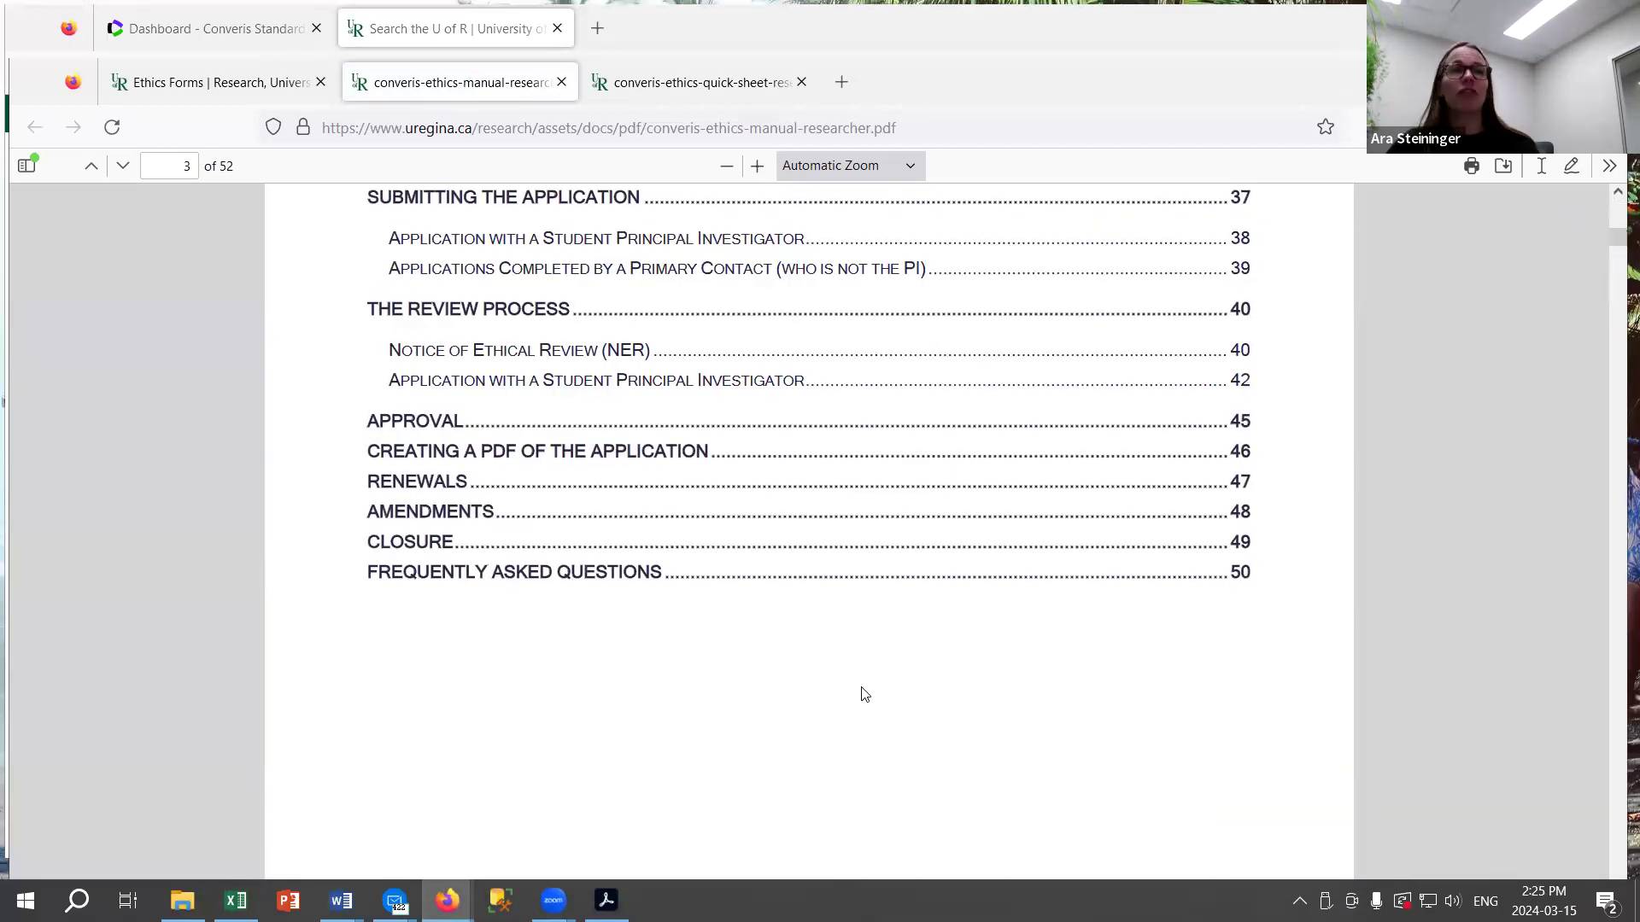
left_click(573, 573)
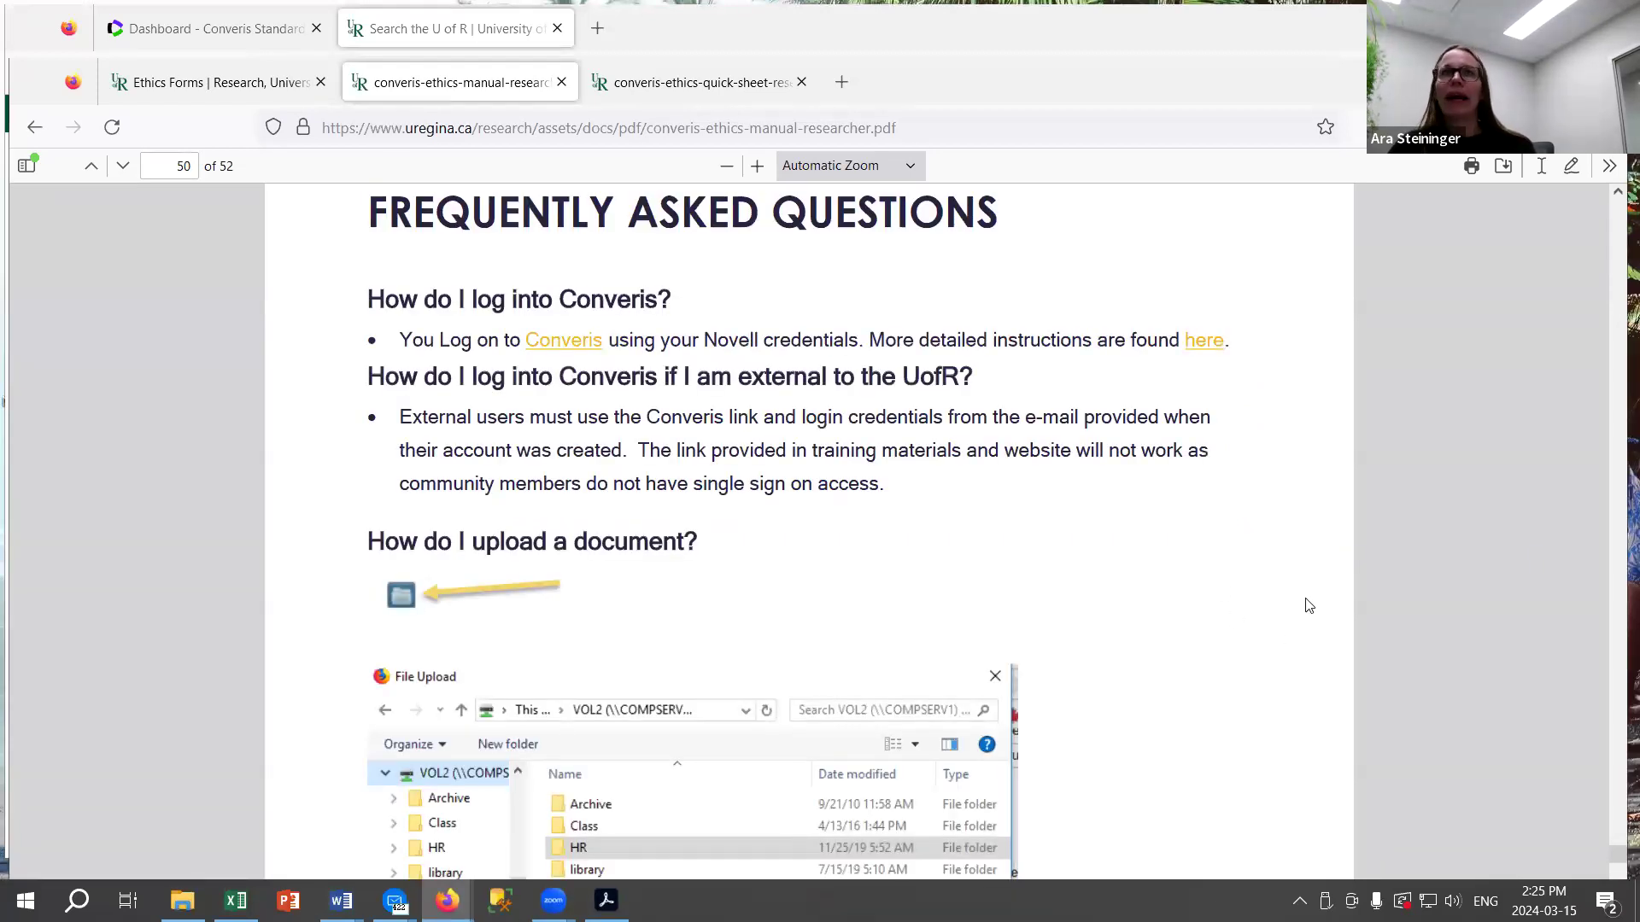
Review the frequently asked questions, highlighting the page 51 question about being pushed back to a text box when changing tabs or saving.
scroll(1305, 605, "down", 5)
scroll(1305, 605, "down", 15)
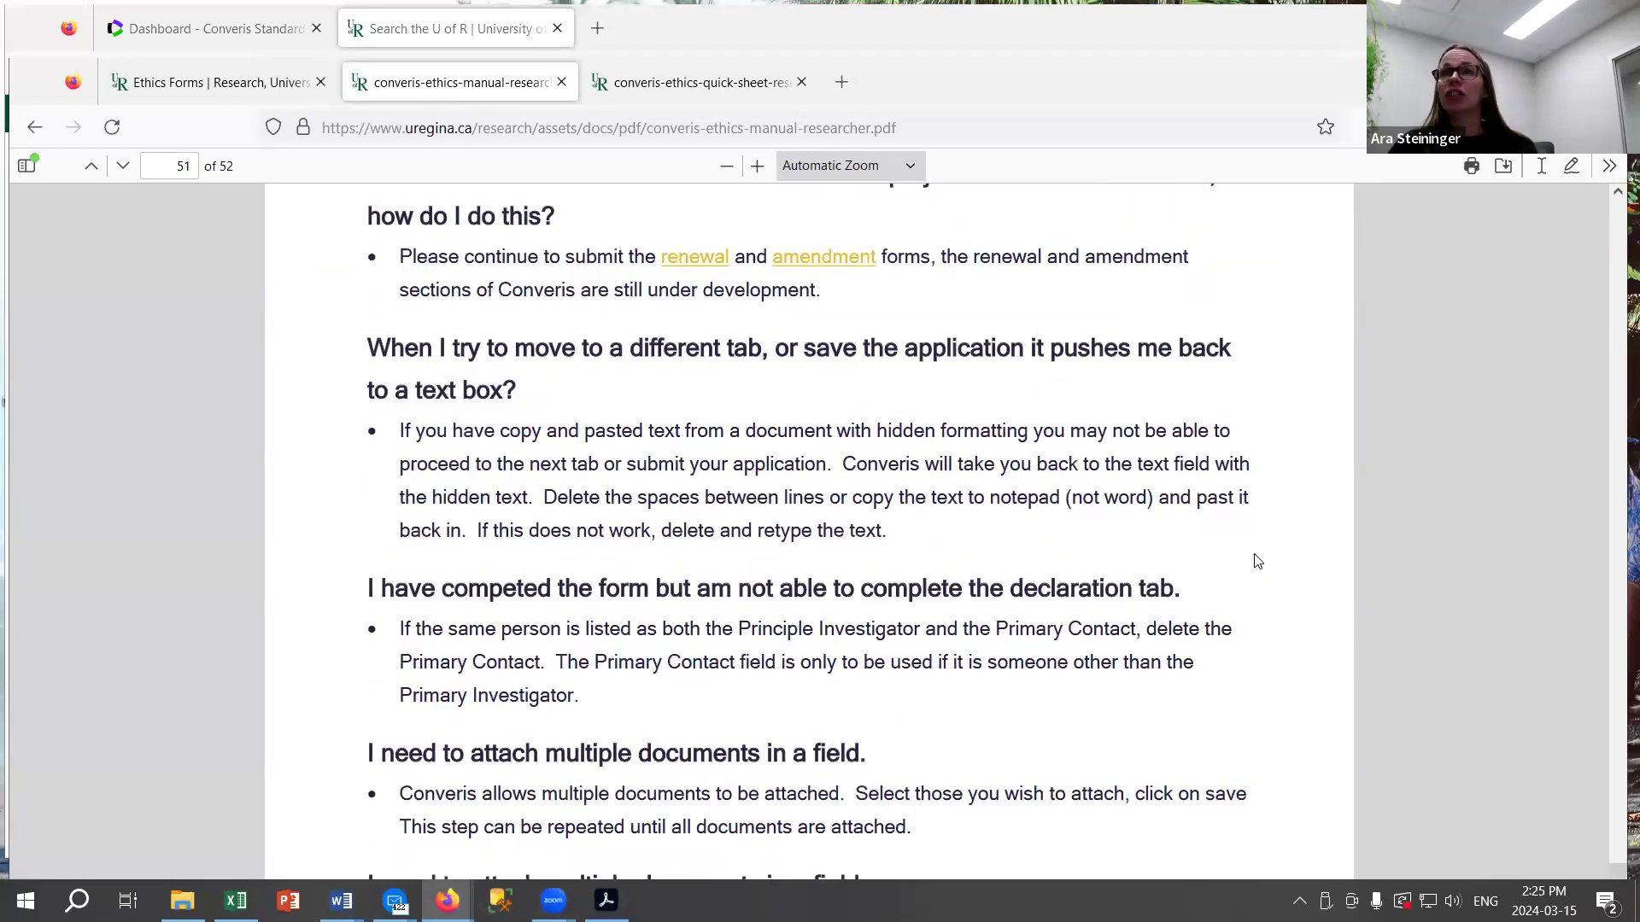
scroll(1257, 561, "down", 9)
scroll(1286, 581, "down", 5)
scroll(1281, 576, "up", 10)
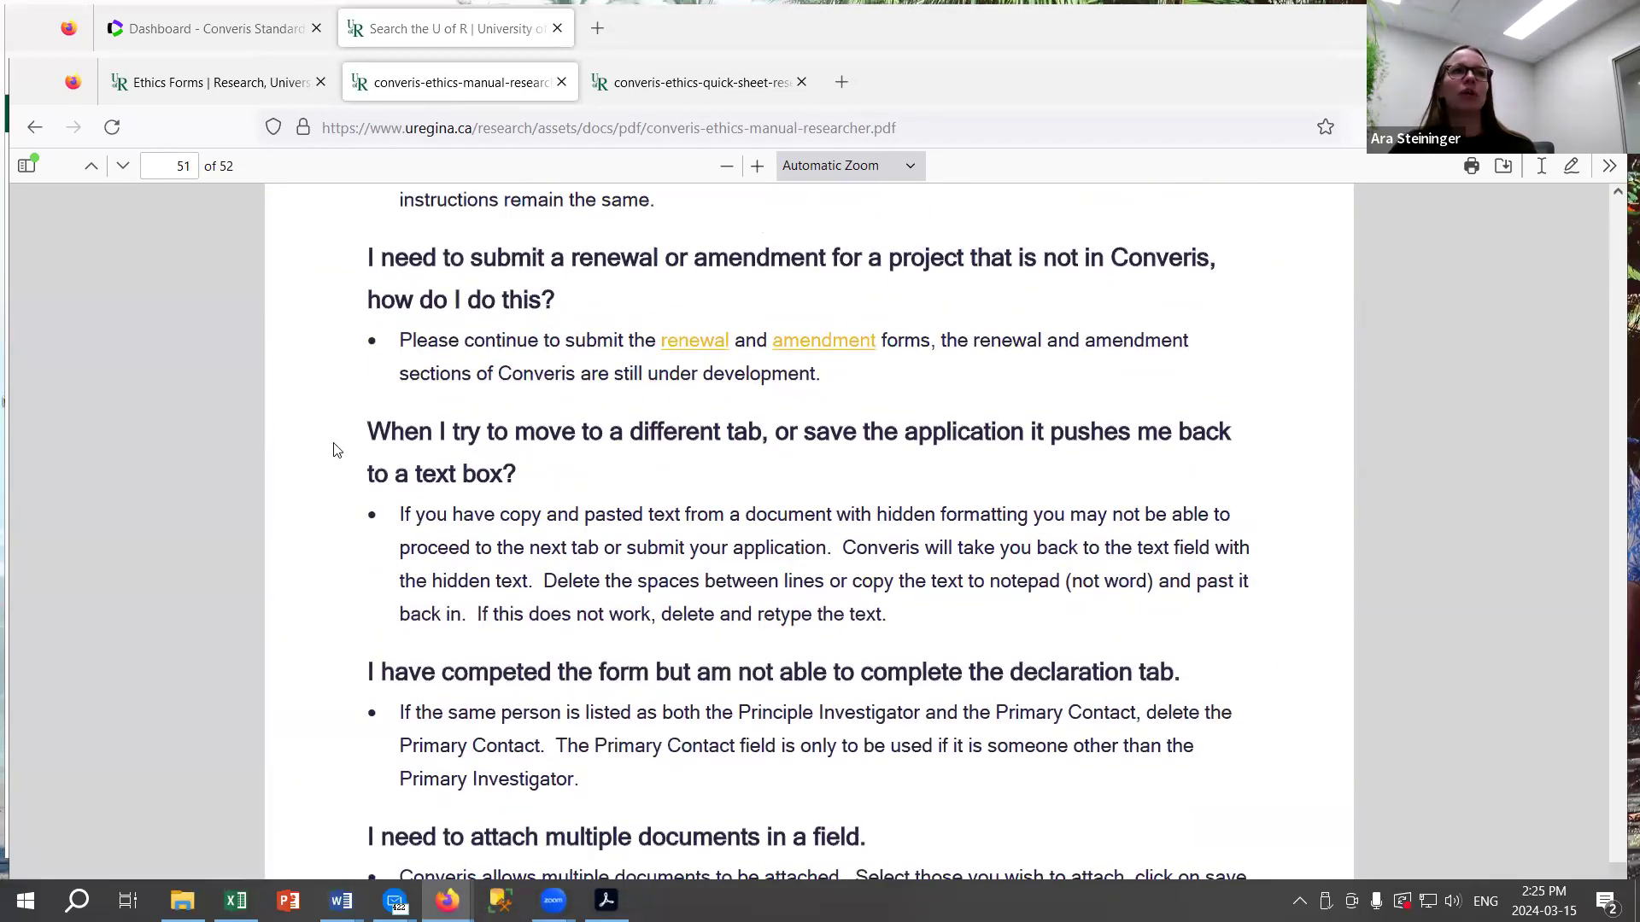
left_click_drag(338, 430, 984, 662)
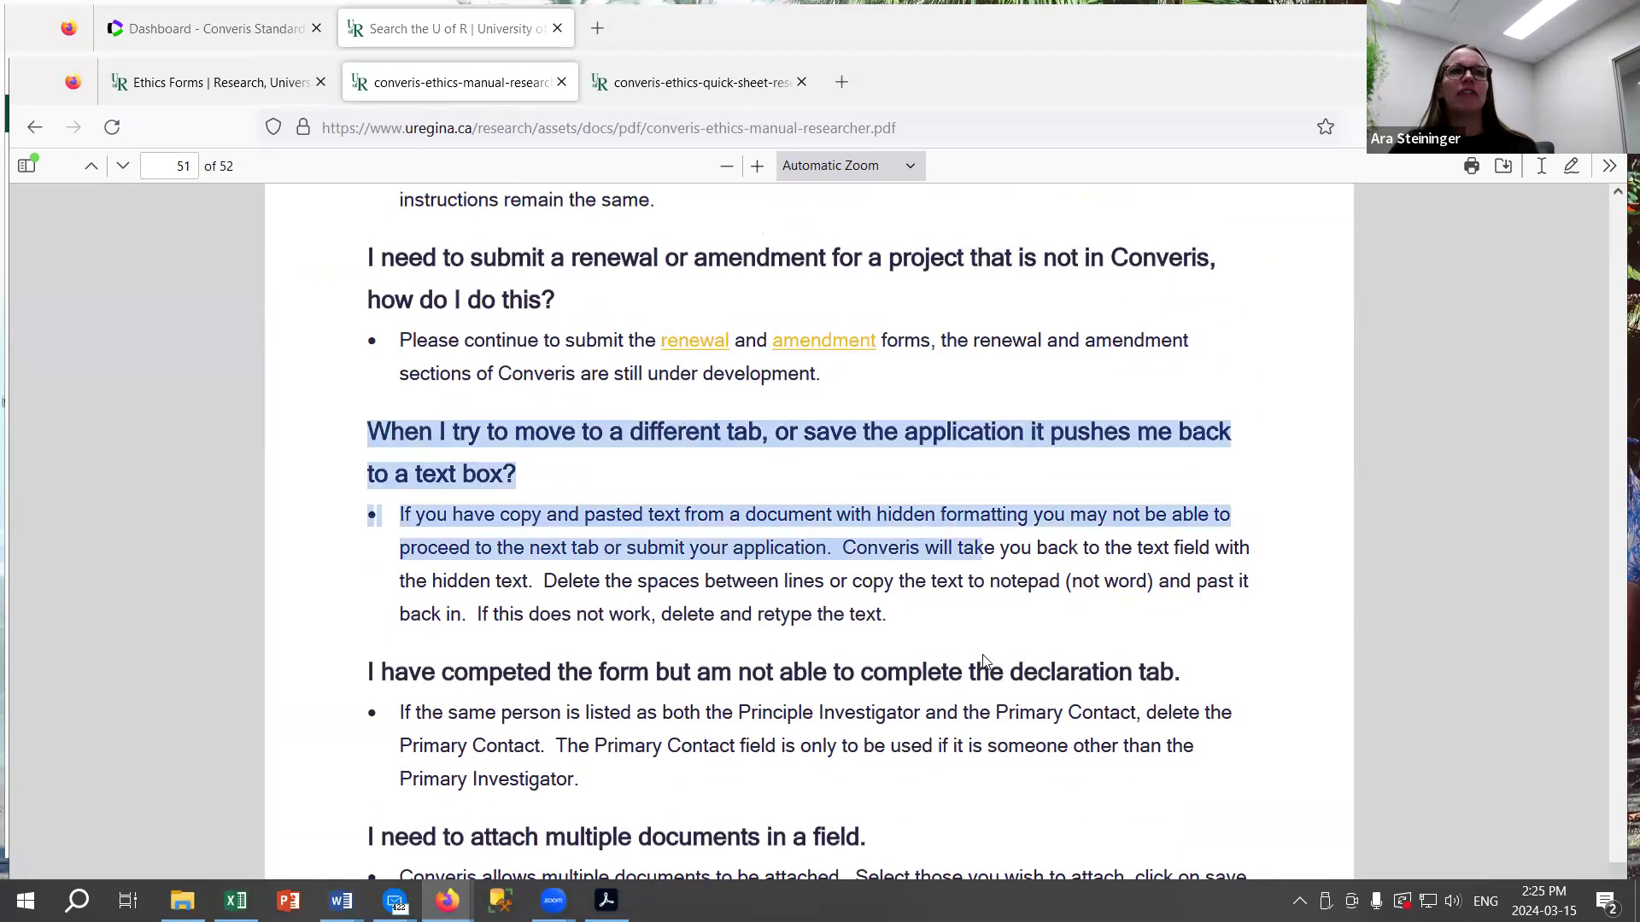
left_click(892, 618)
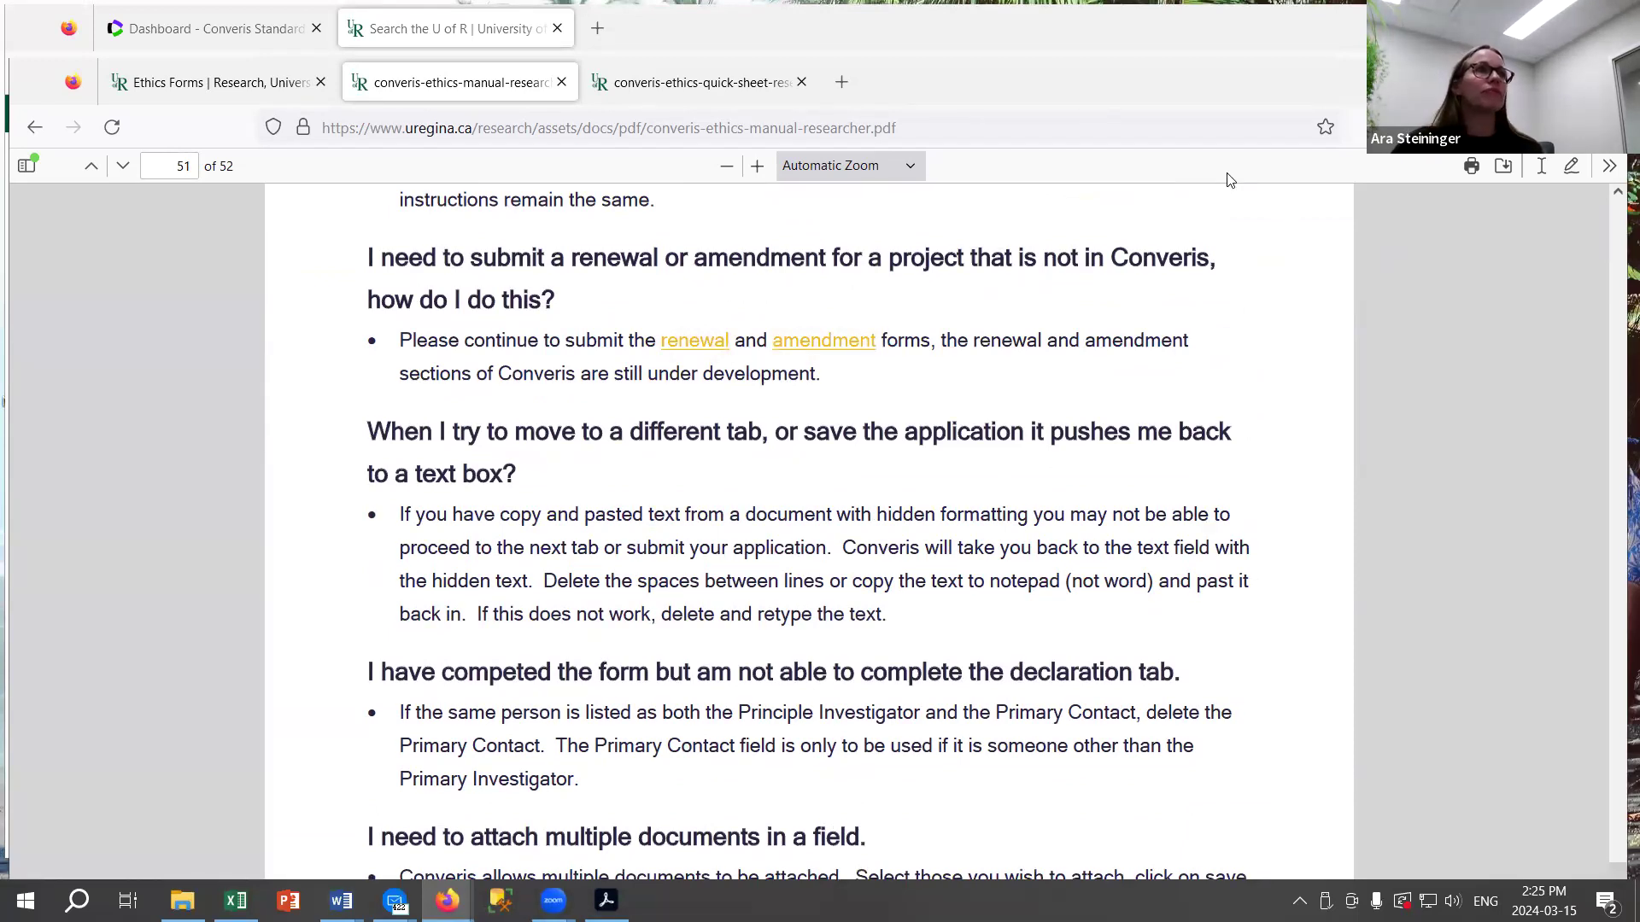
Switch to the Converis dashboard window and reposition it over the manual.
left_click(1346, 41)
left_click(555, 73)
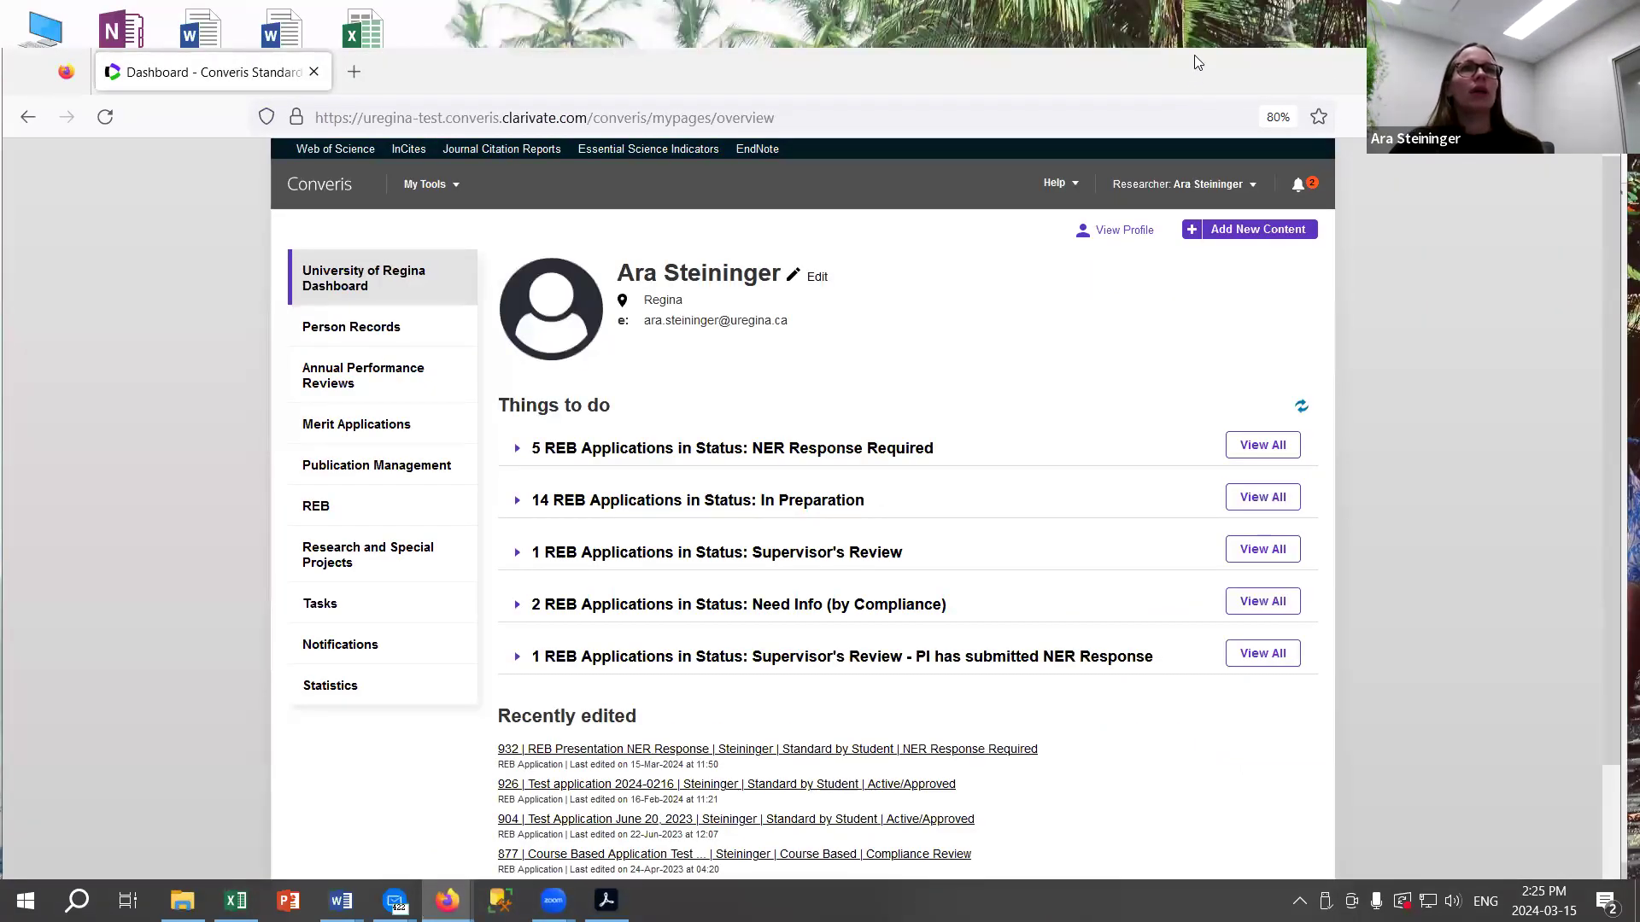
left_click_drag(1197, 62, 1208, 14)
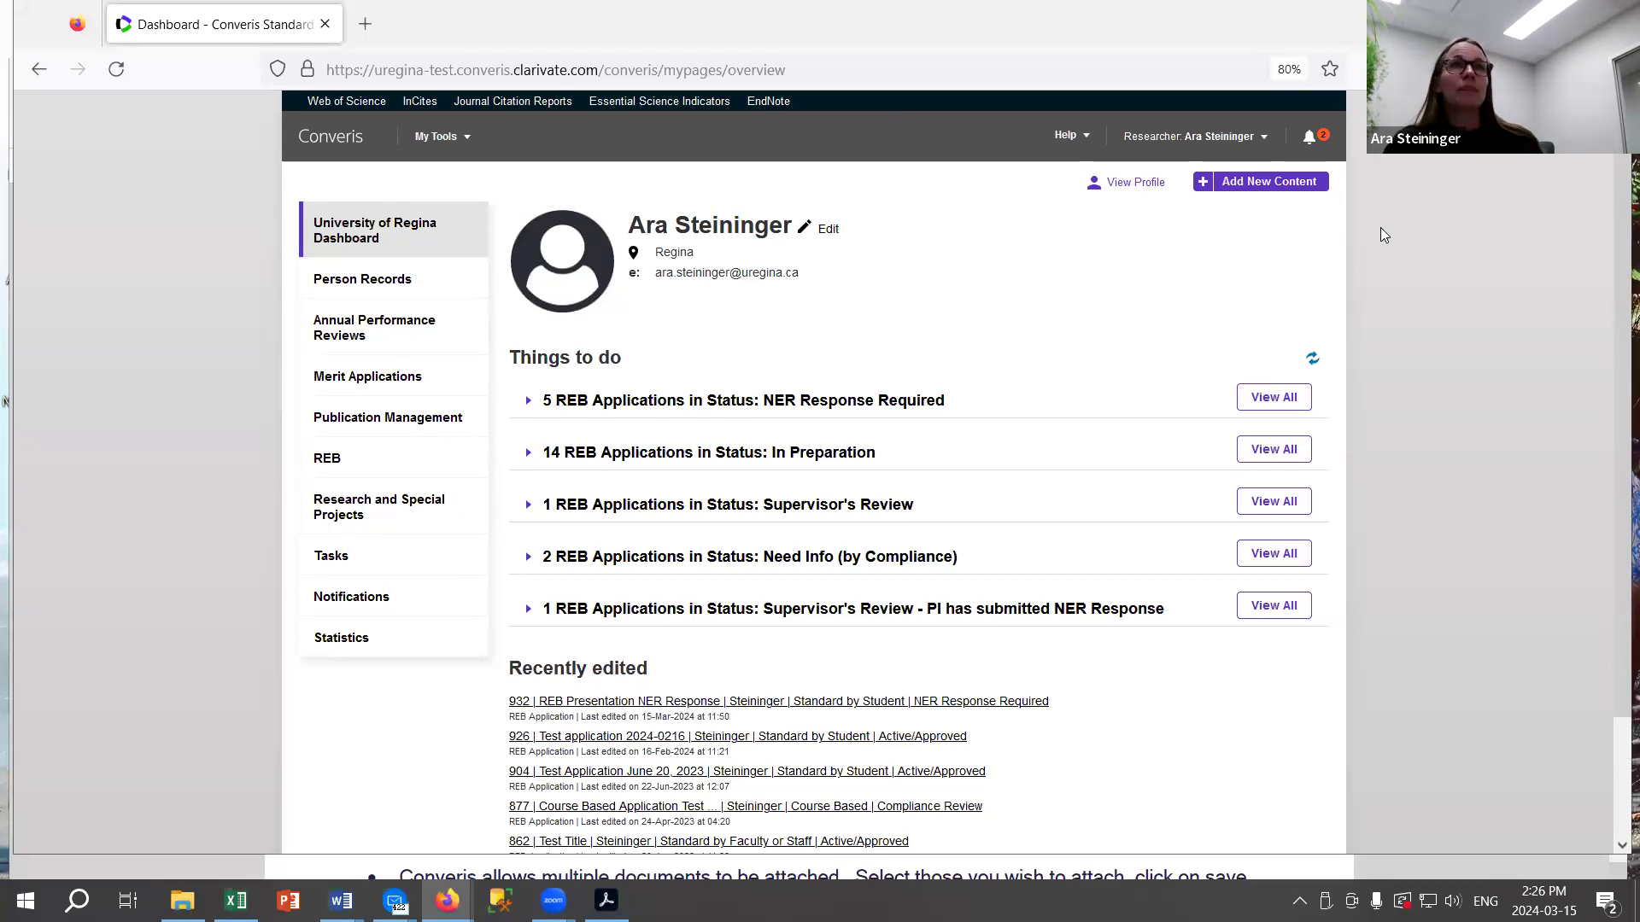
Create a new REB application from the Converis dashboard using the Standard by Student type.
left_click(1263, 187)
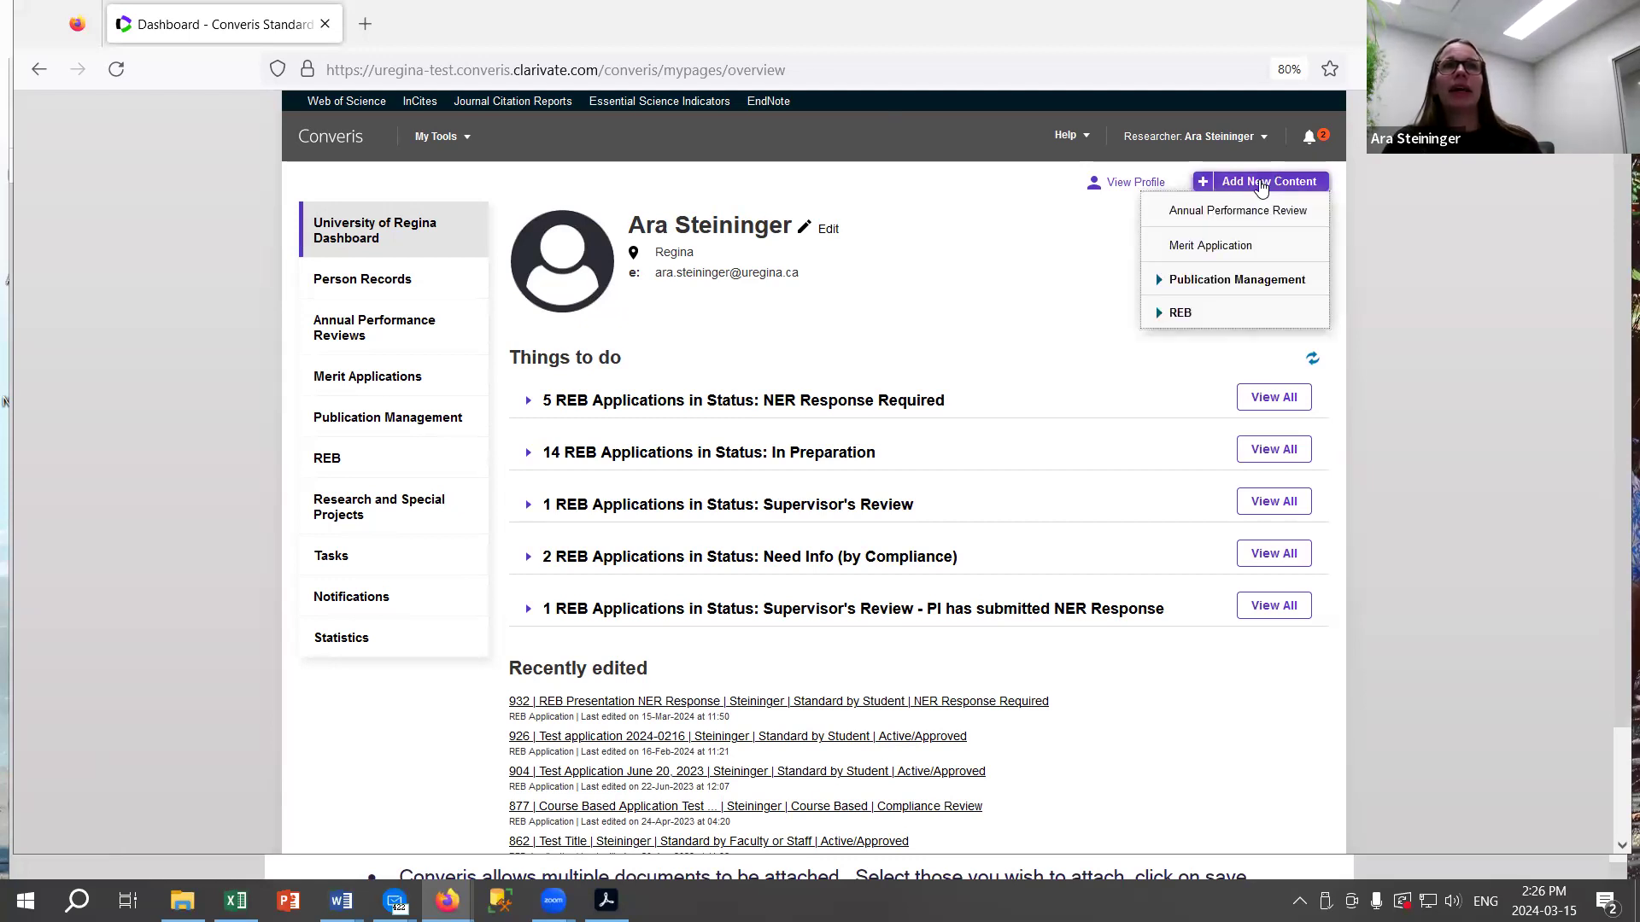
left_click(1170, 315)
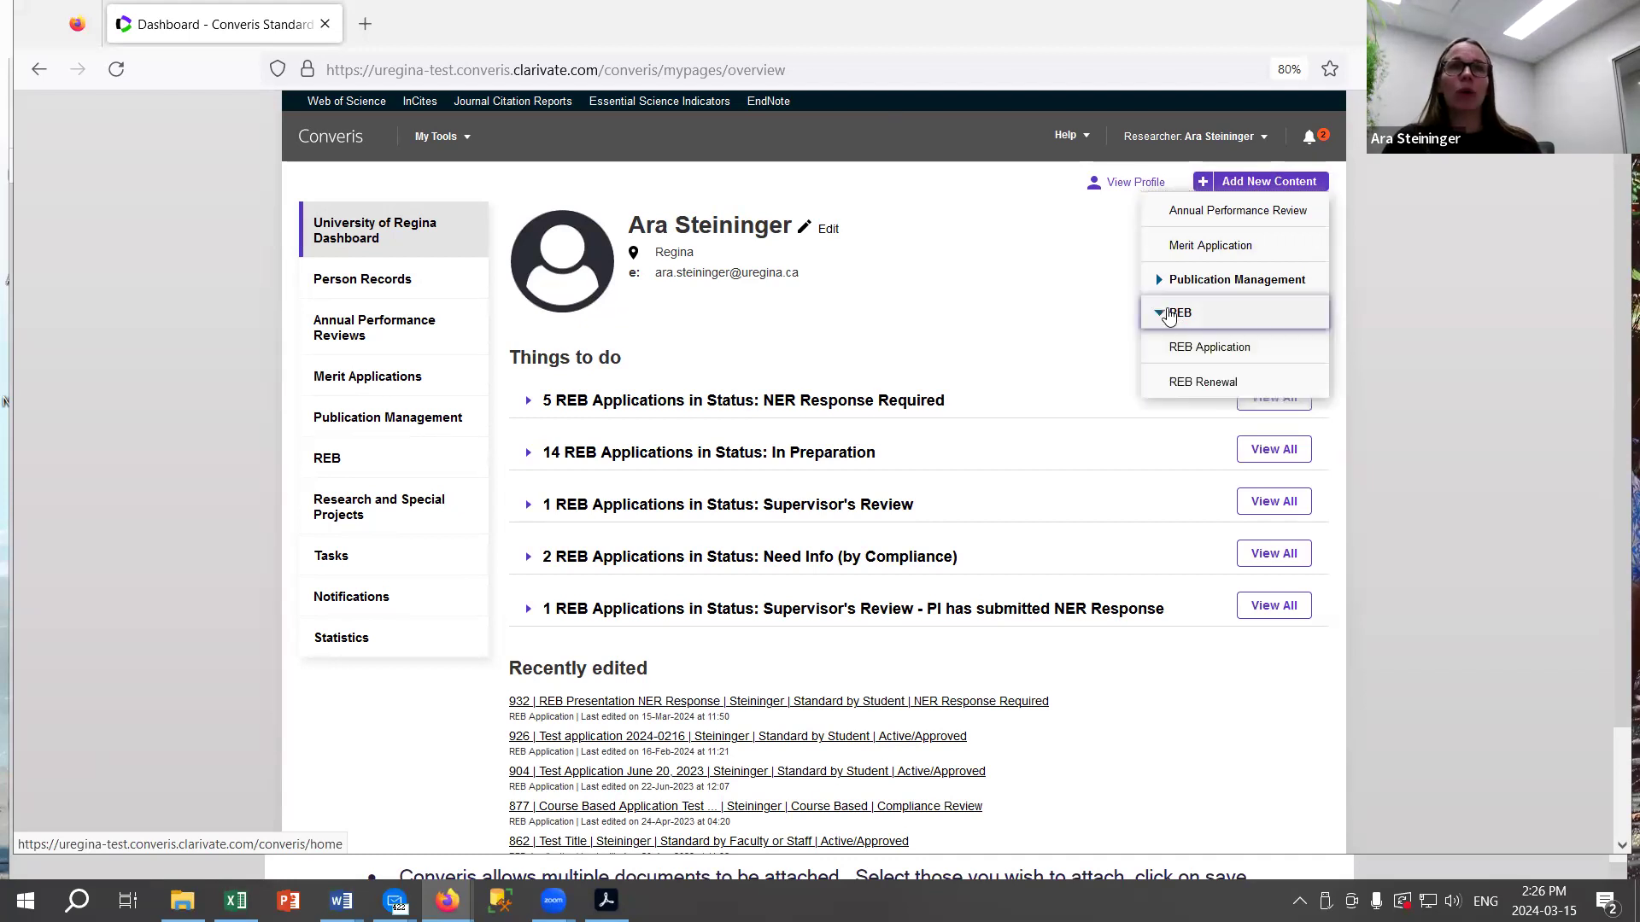
left_click(1211, 350)
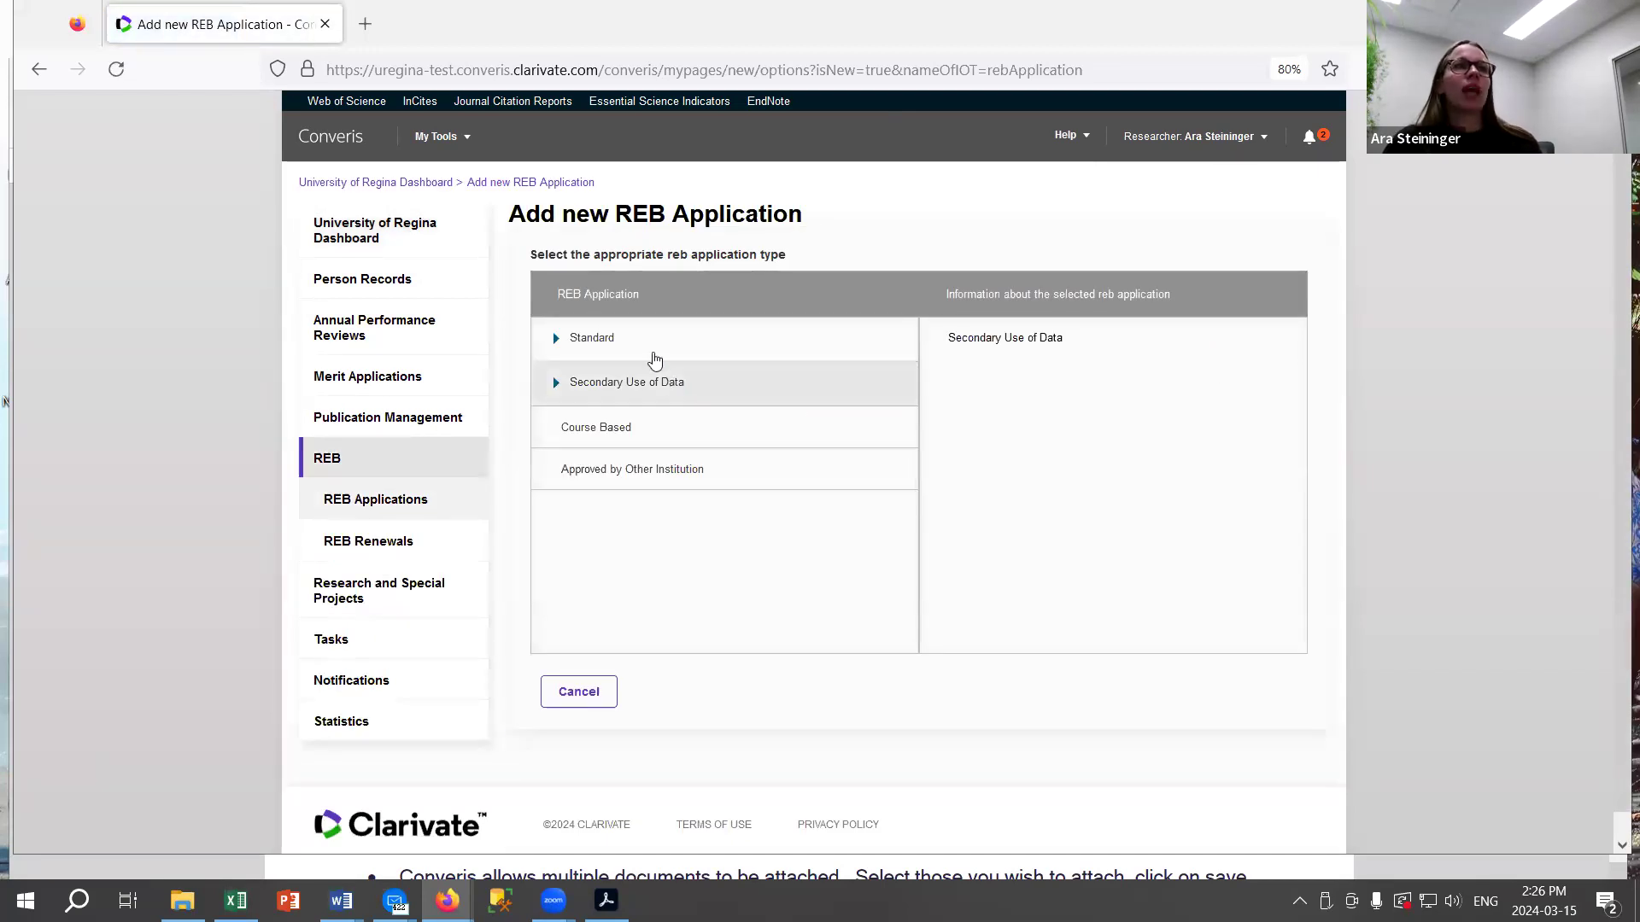
left_click(574, 342)
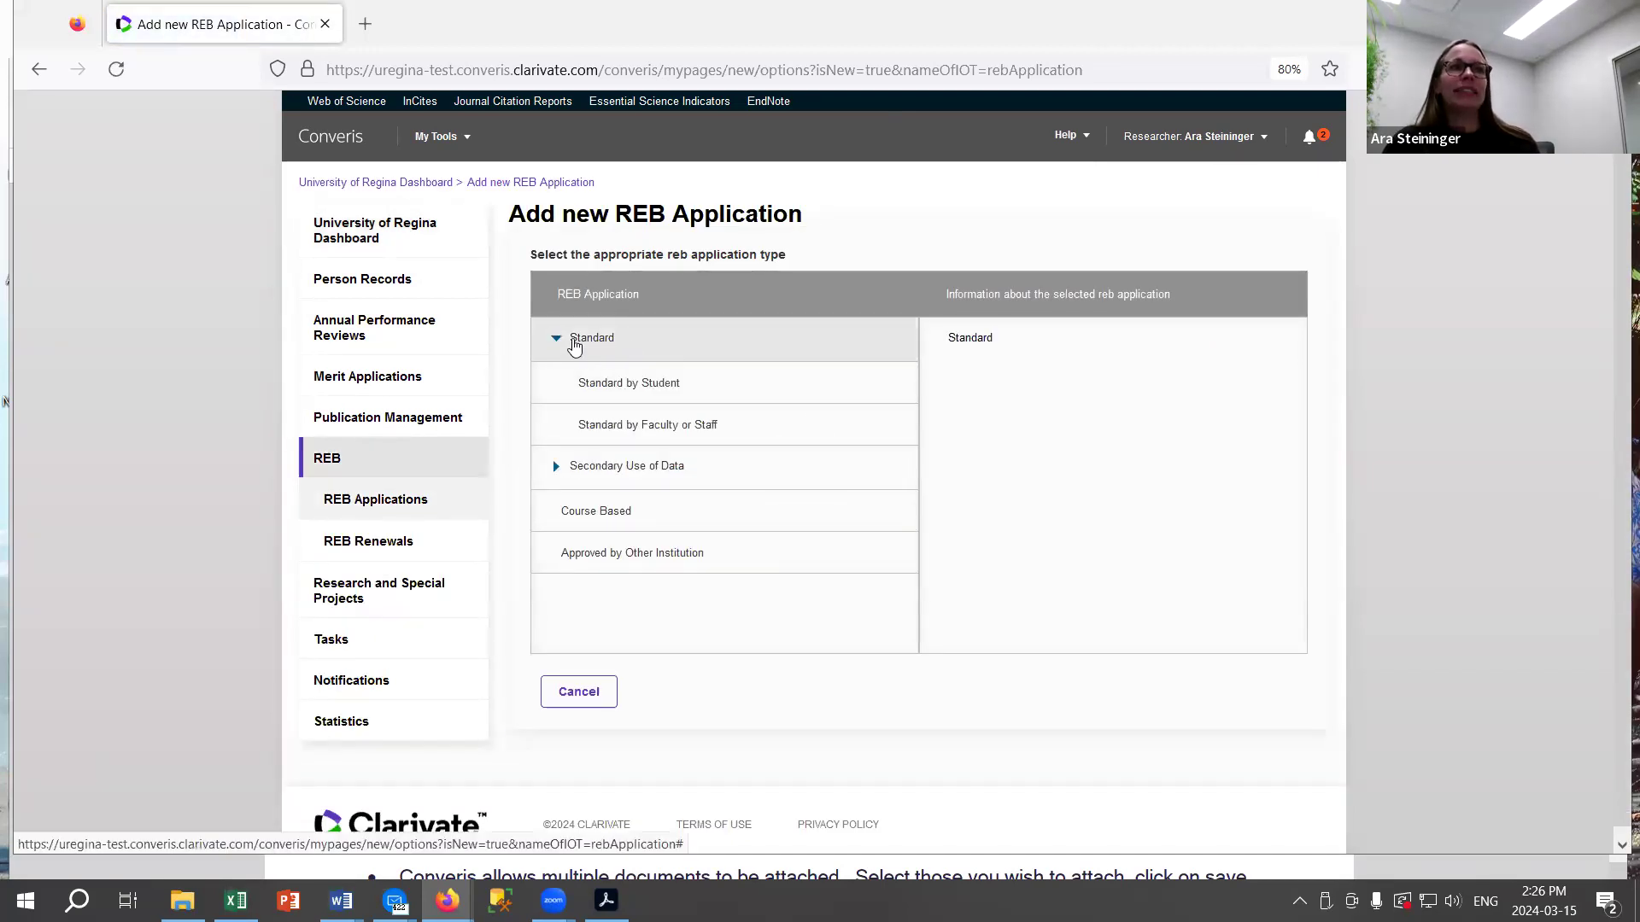
left_click(656, 390)
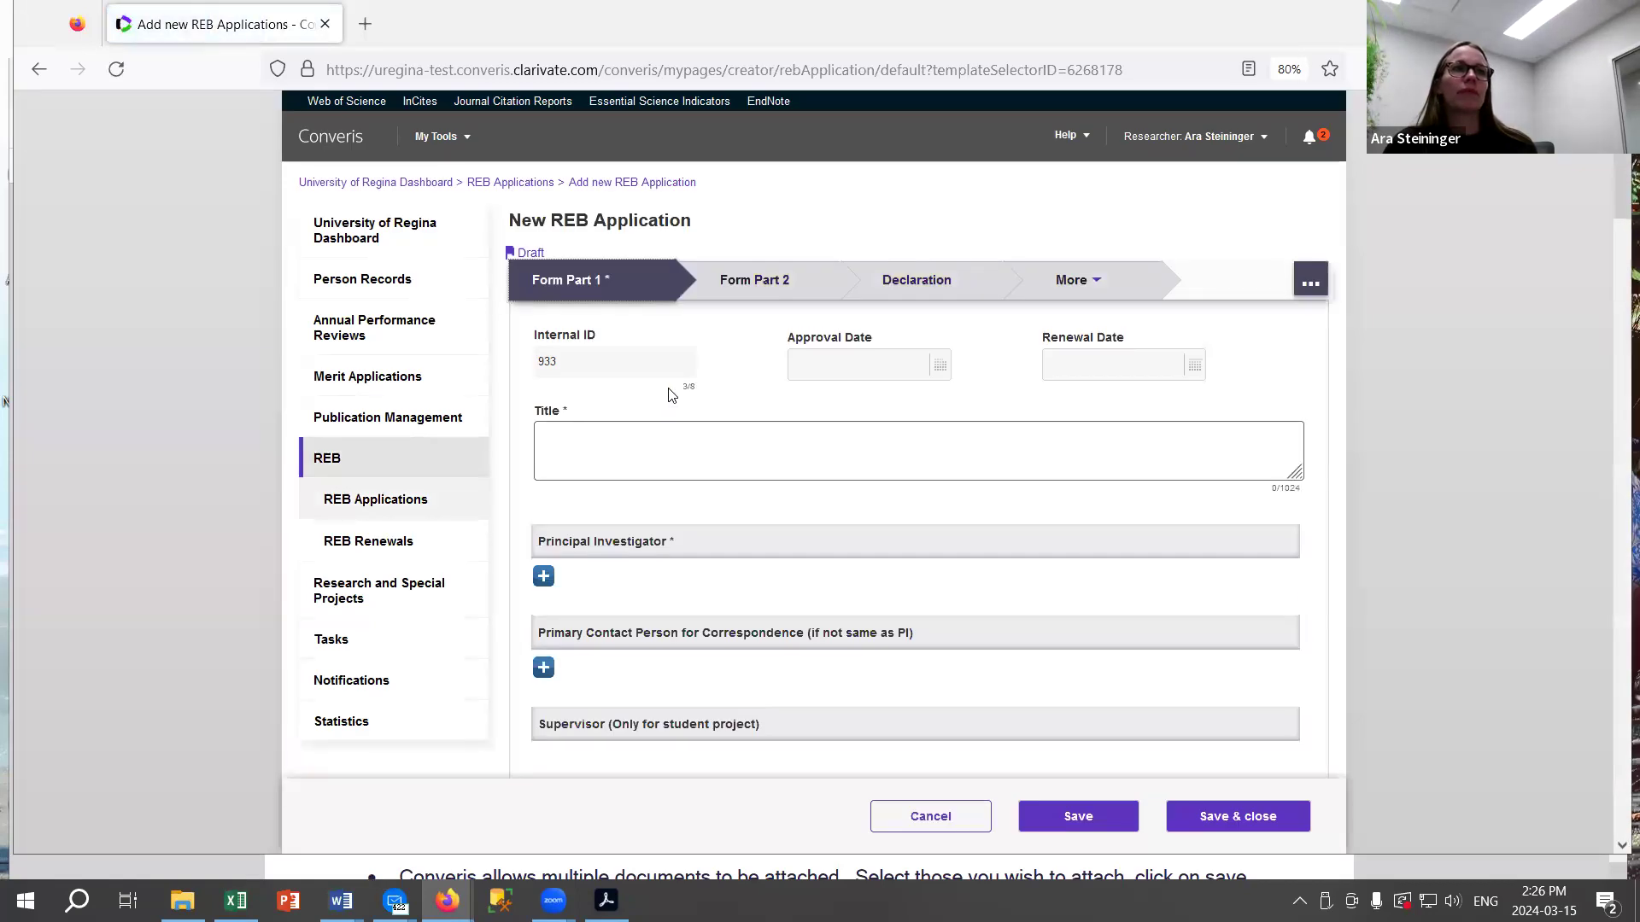
Enter "Title Test app for presentation" as the title of the new REB application.
left_click(1165, 443)
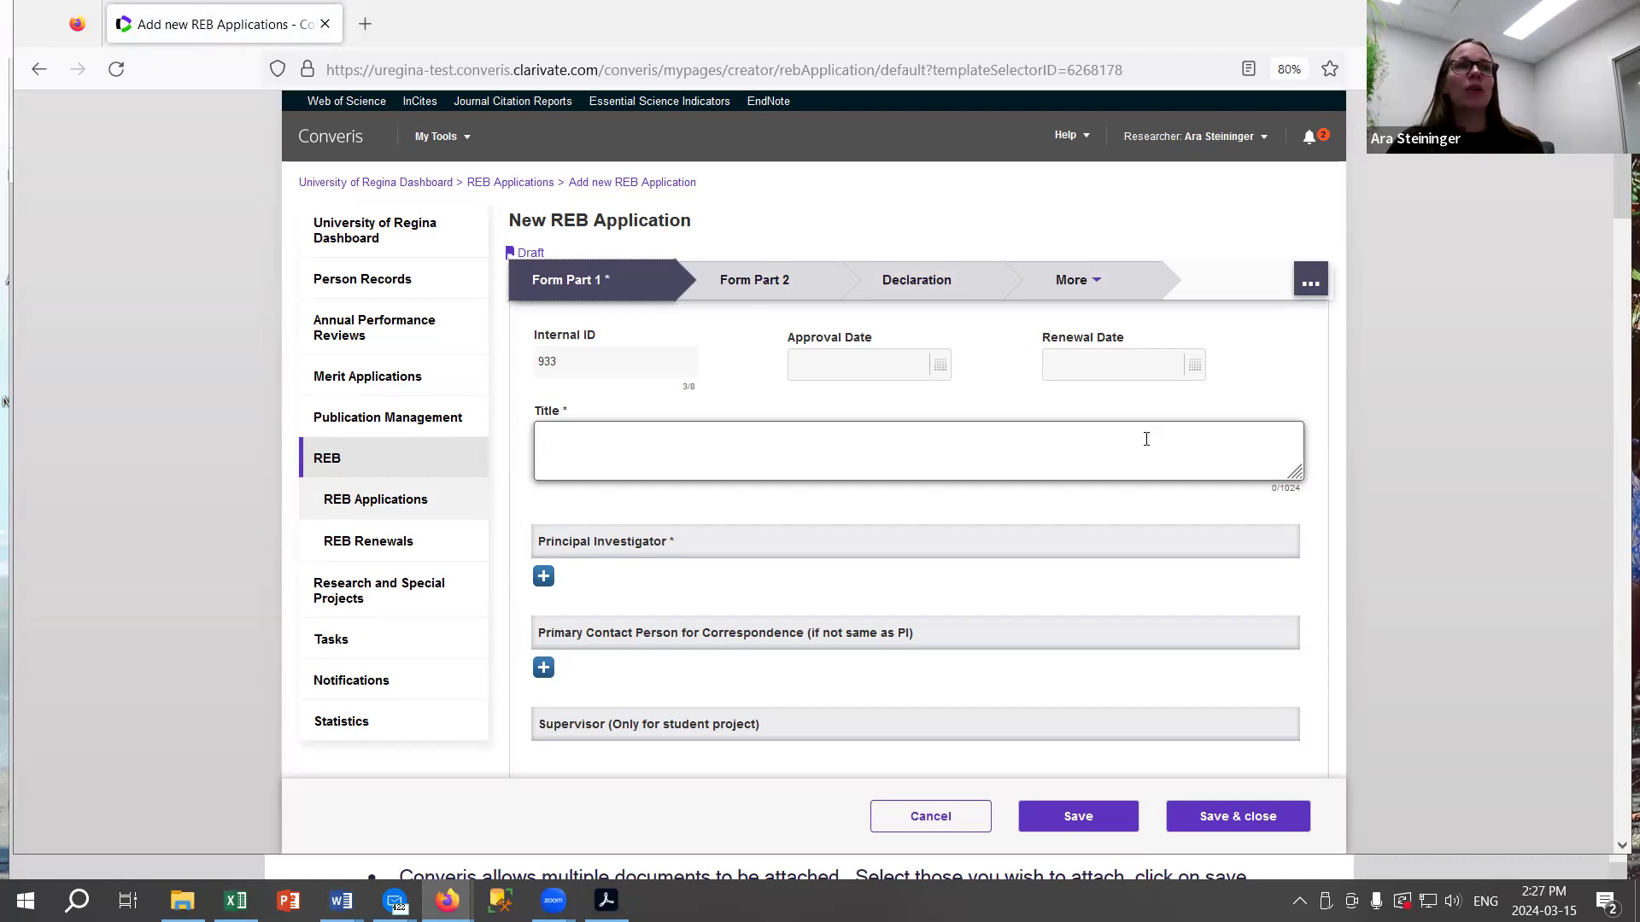
left_click(912, 434)
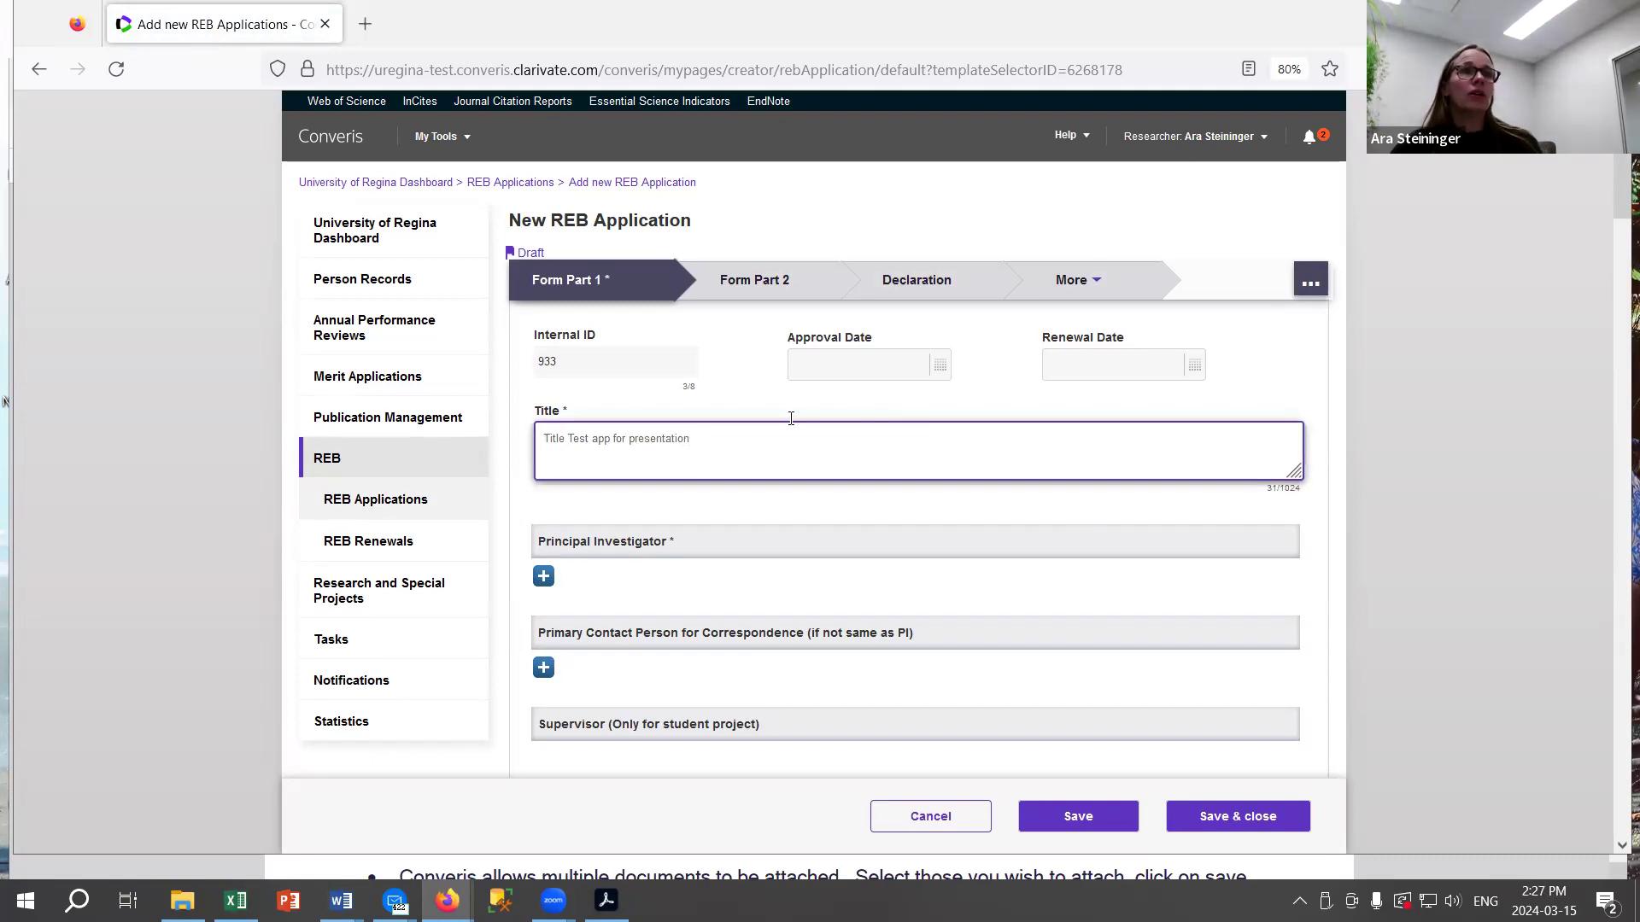
left_click_drag(561, 413, 566, 410)
left_click(724, 453)
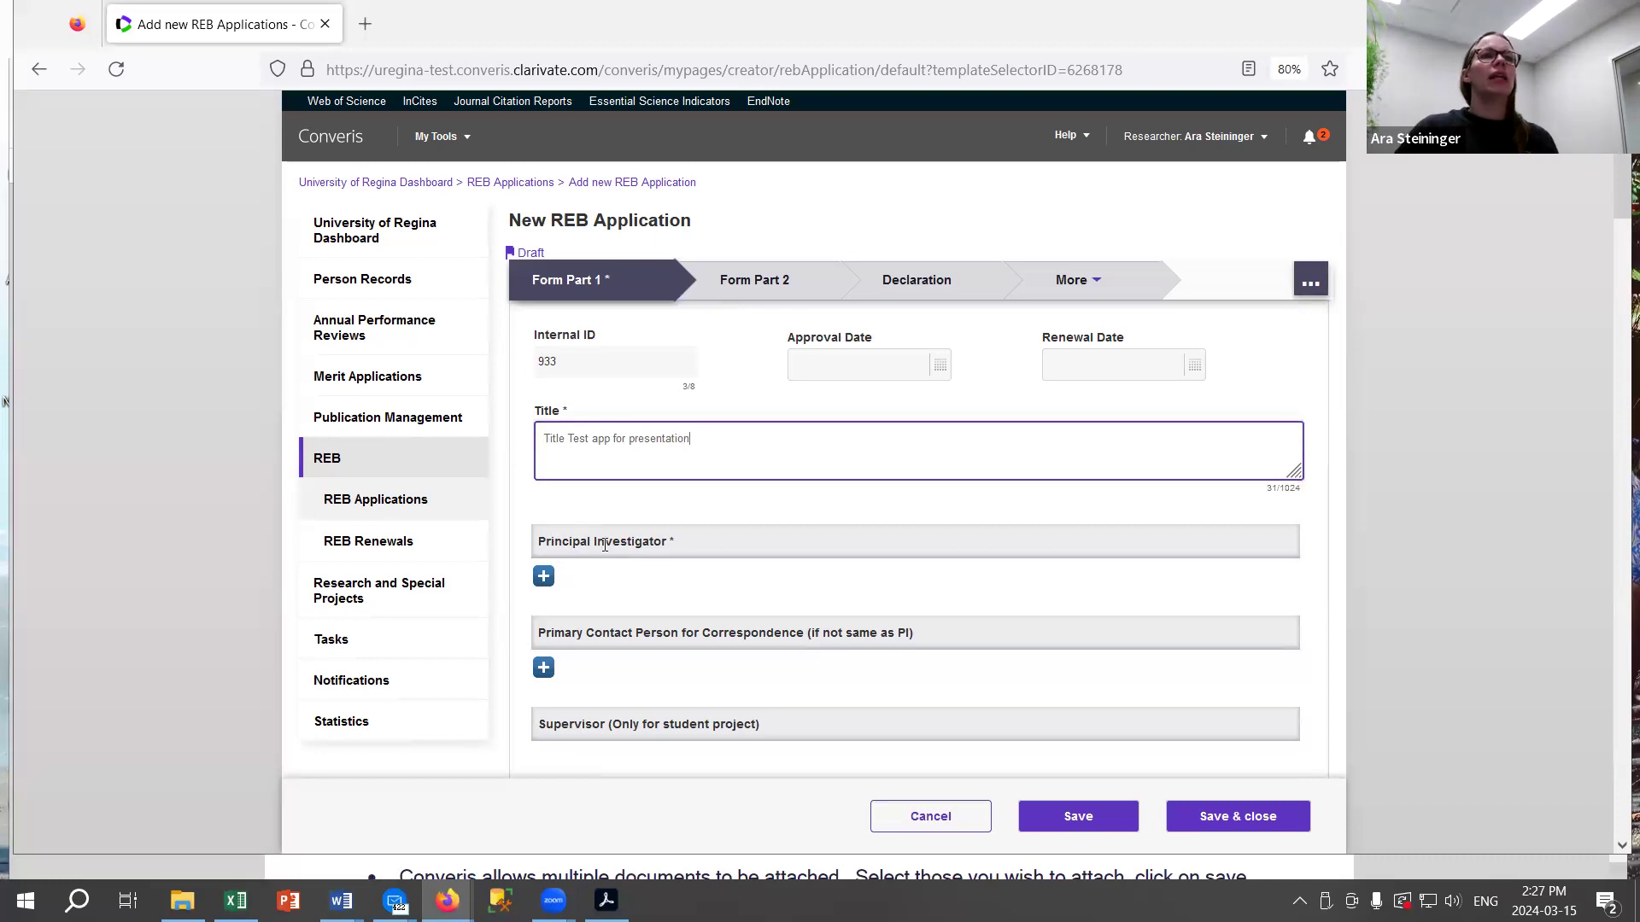
Search for the researcher's own name under Principal Investigator, add the matching Research Office record, and close the search.
scroll(605, 544, "down", 3)
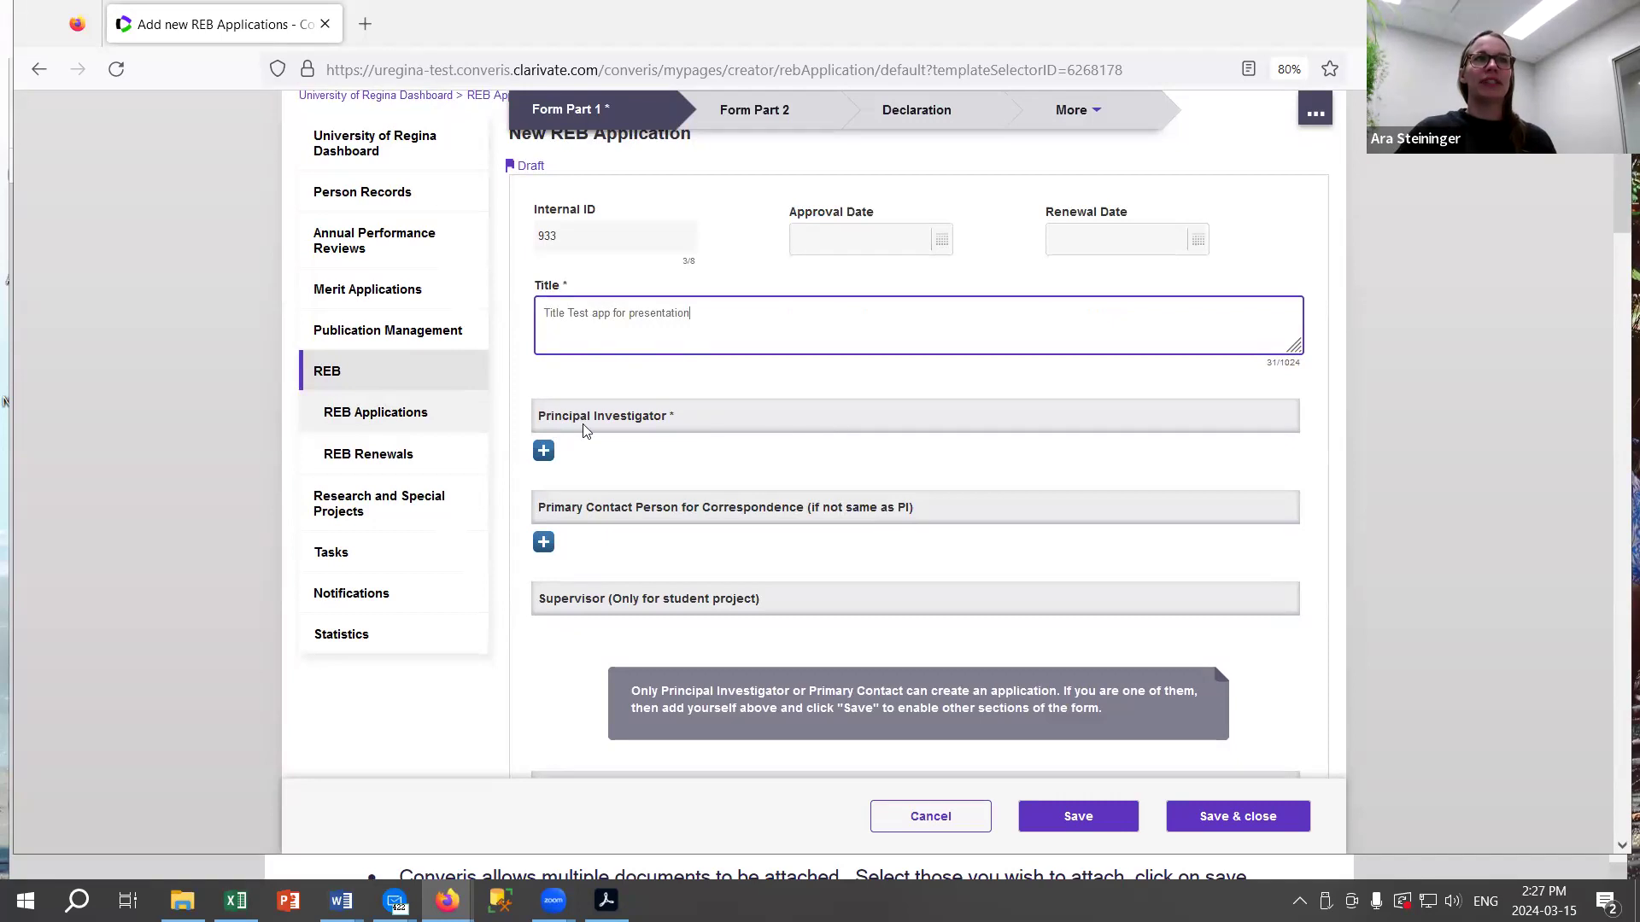
left_click(543, 452)
type("Ara STei")
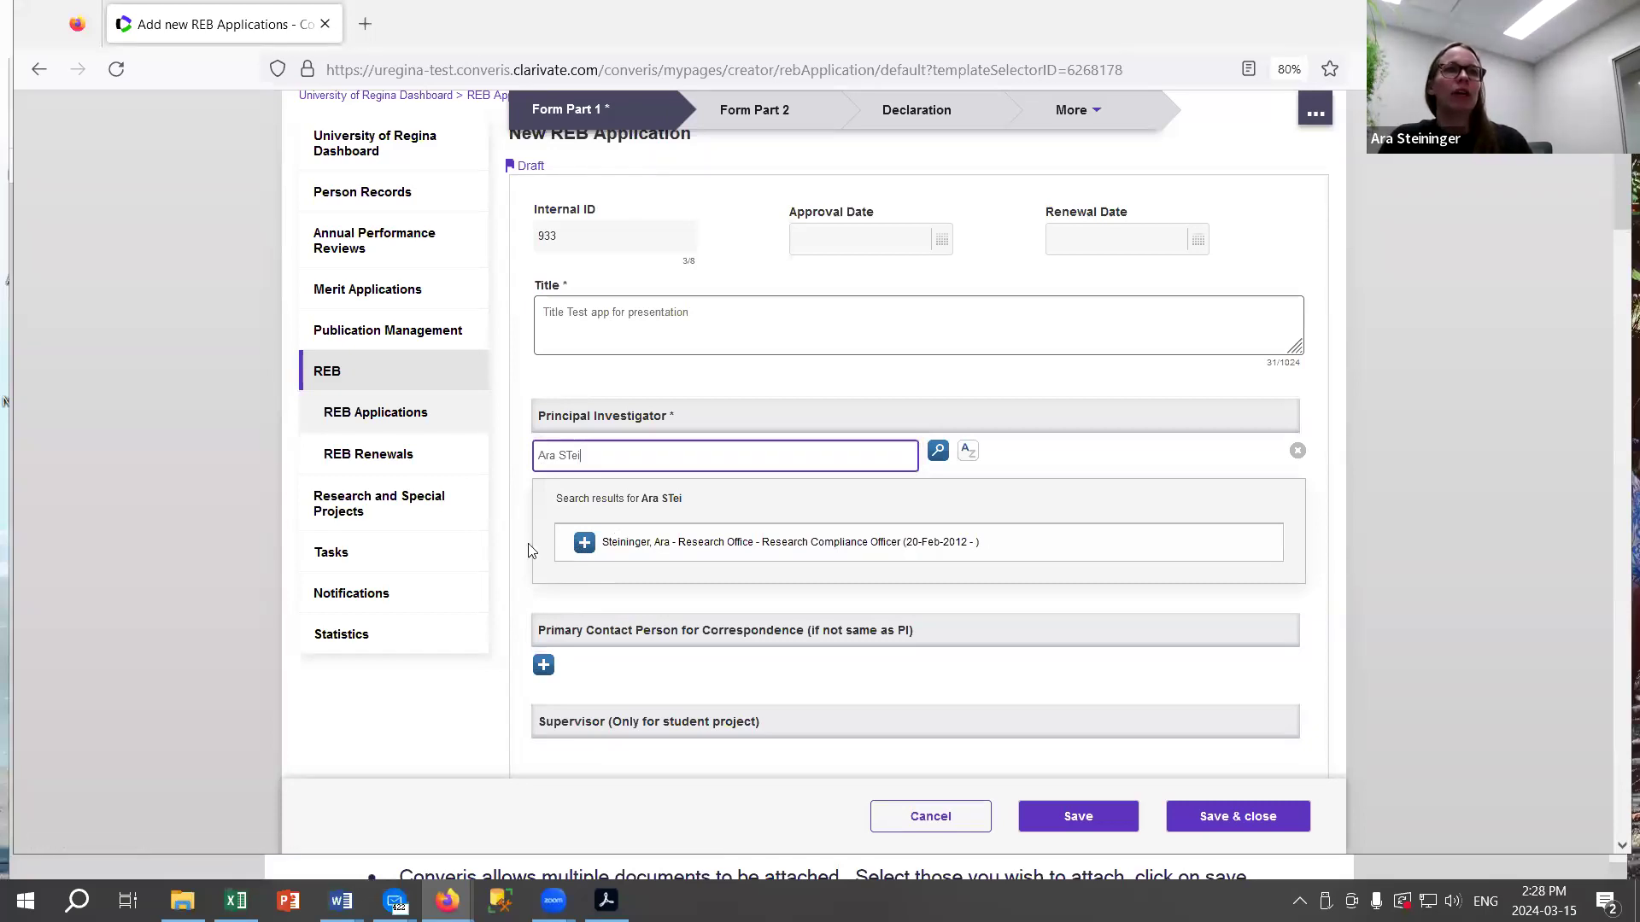
left_click(584, 544)
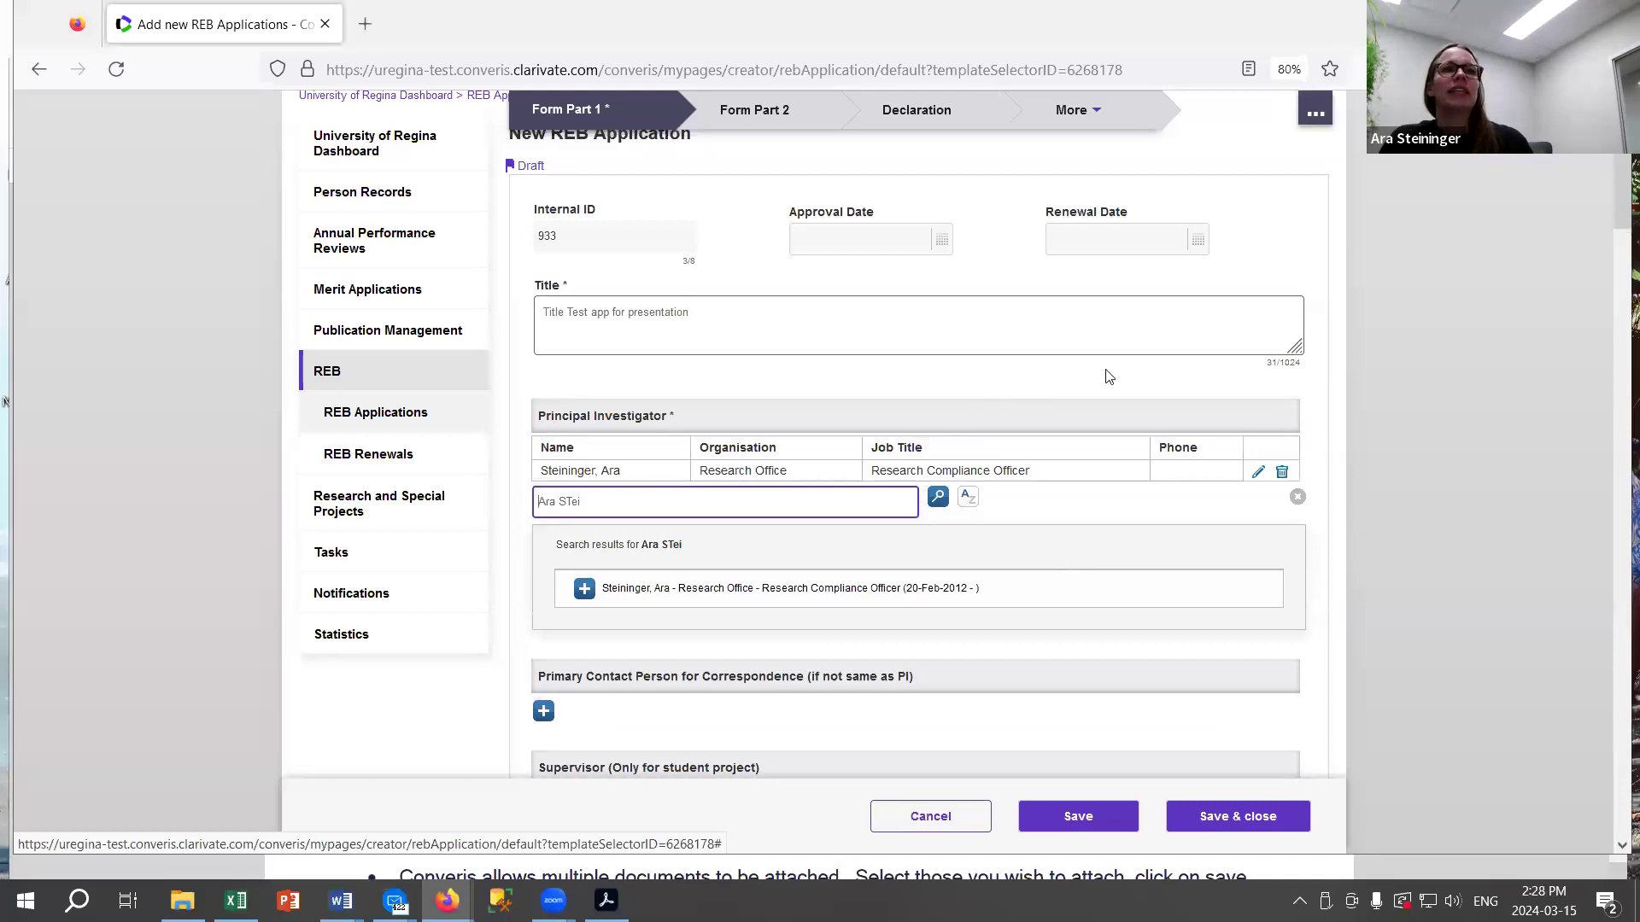
left_click(1298, 497)
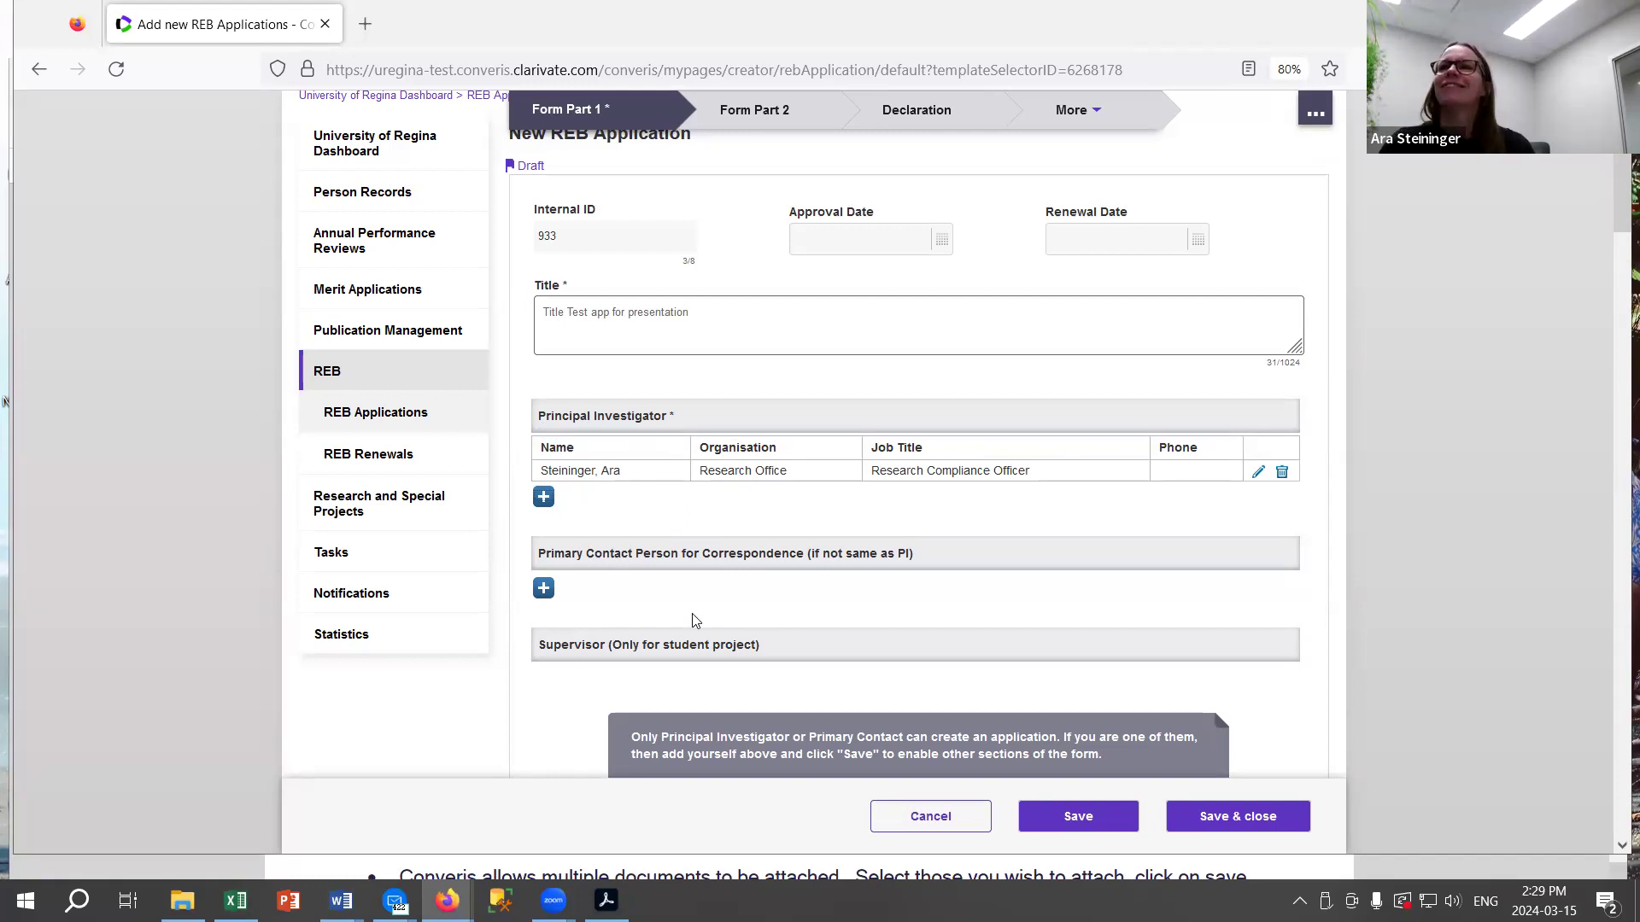
Review Form Part 1 from Primary Contact and Supervisor through Certificate of approval and Funding Detail, and highlight the Principal Investigator heading.
scroll(772, 555, "down", 4)
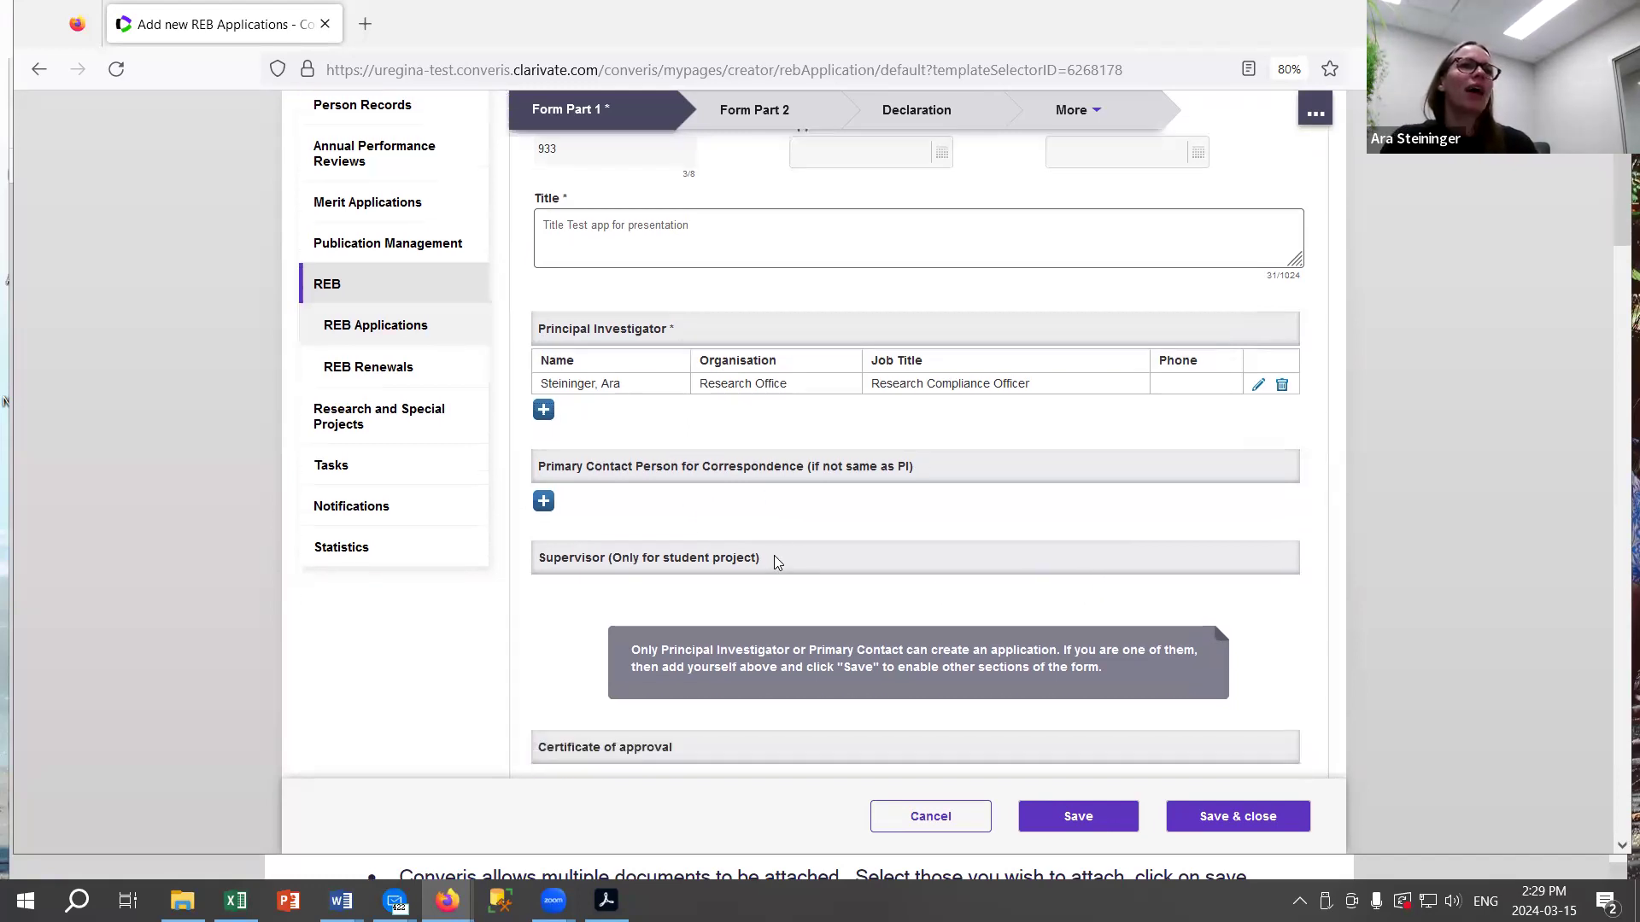
scroll(762, 561, "up", 2)
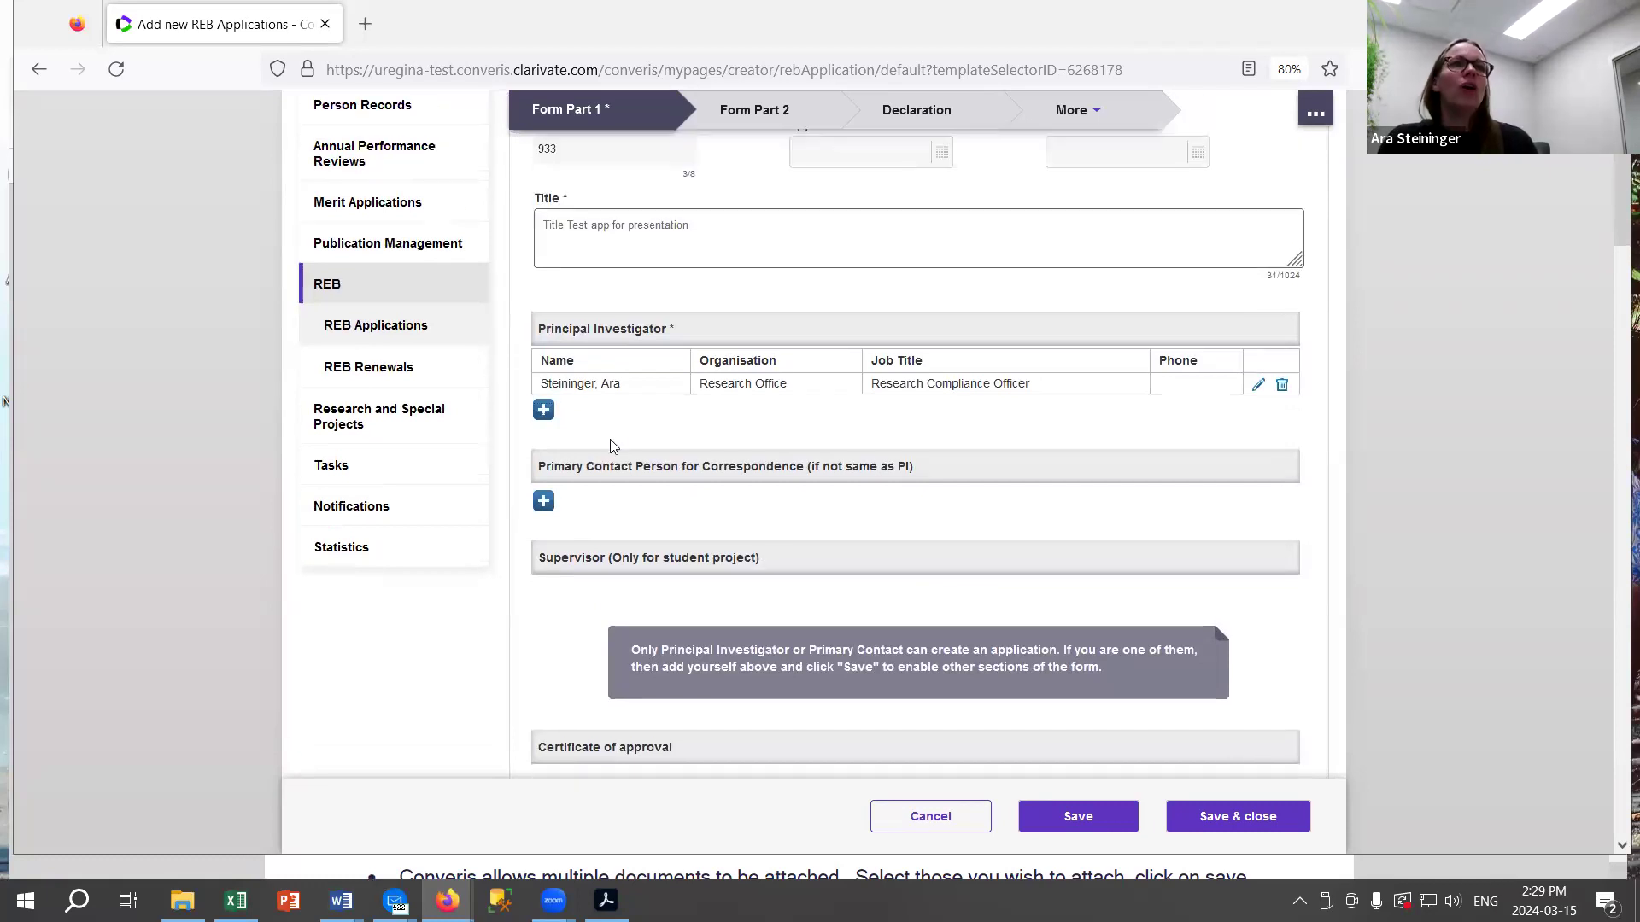
scroll(649, 521, "down", 4)
scroll(655, 516, "down", 4)
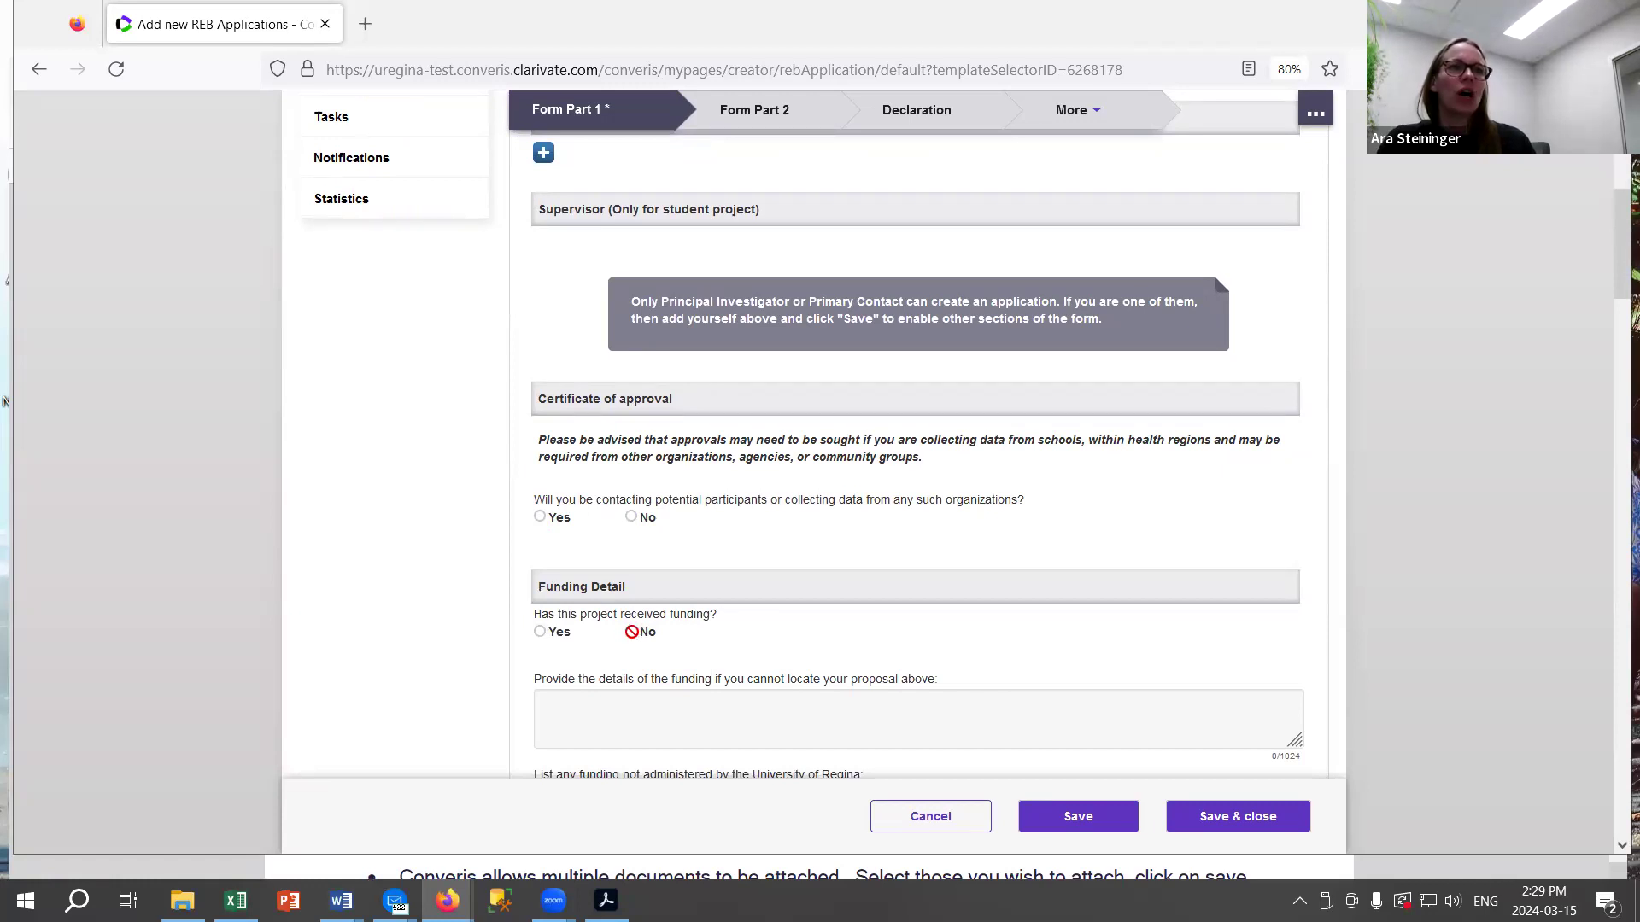
scroll(647, 690, "down", 3)
left_click(623, 456)
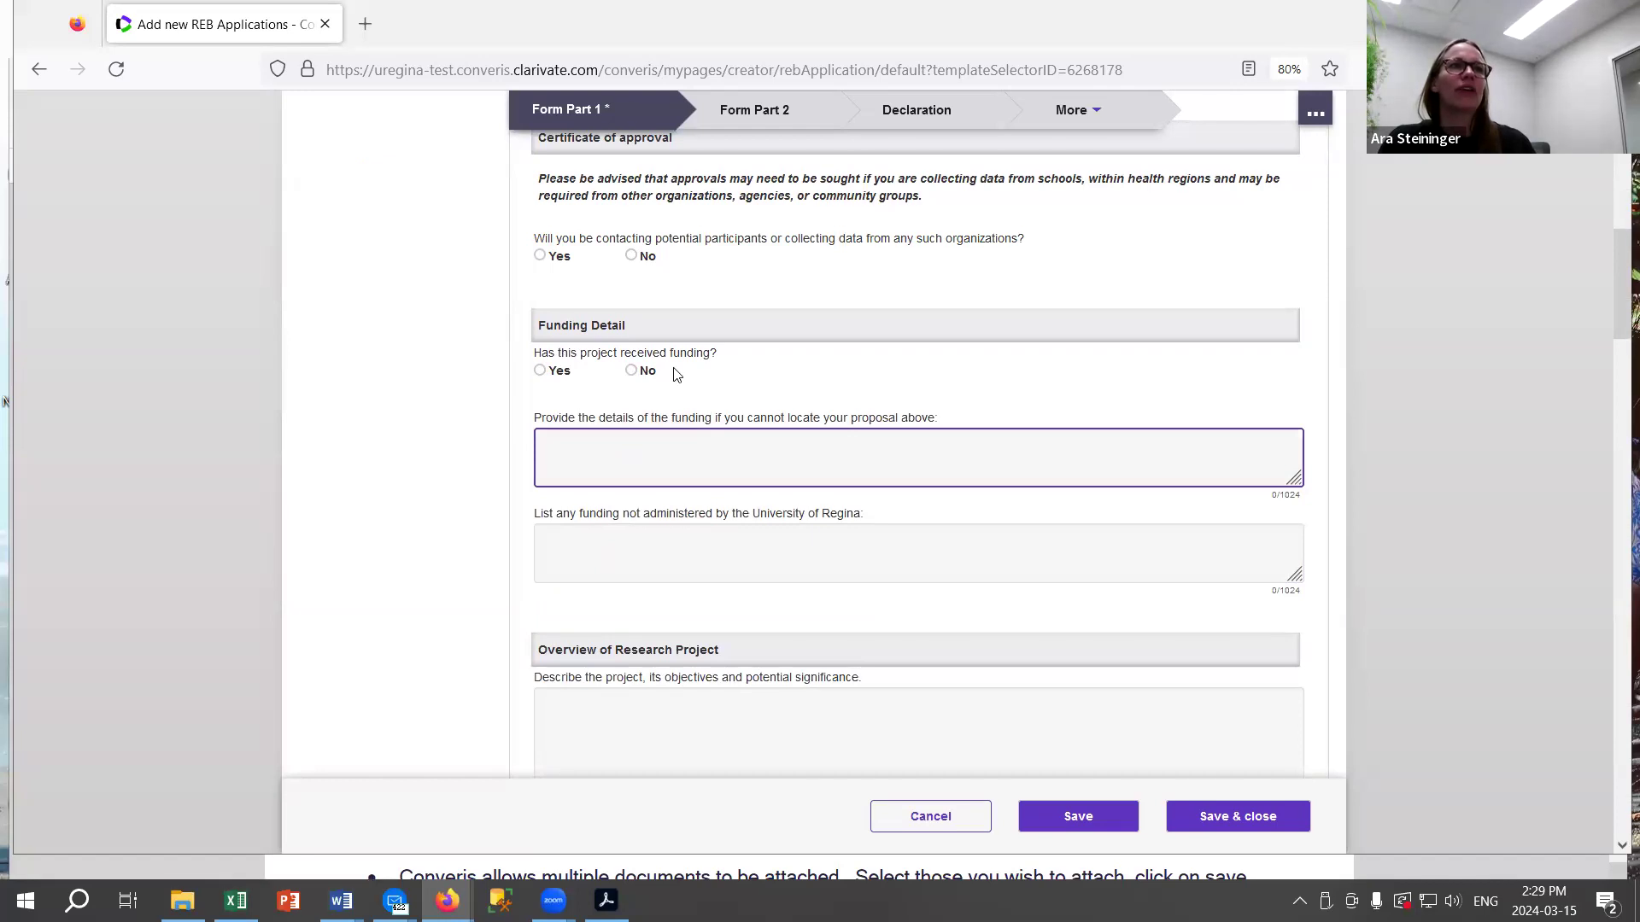
scroll(691, 372, "up", 3)
scroll(692, 372, "up", 3)
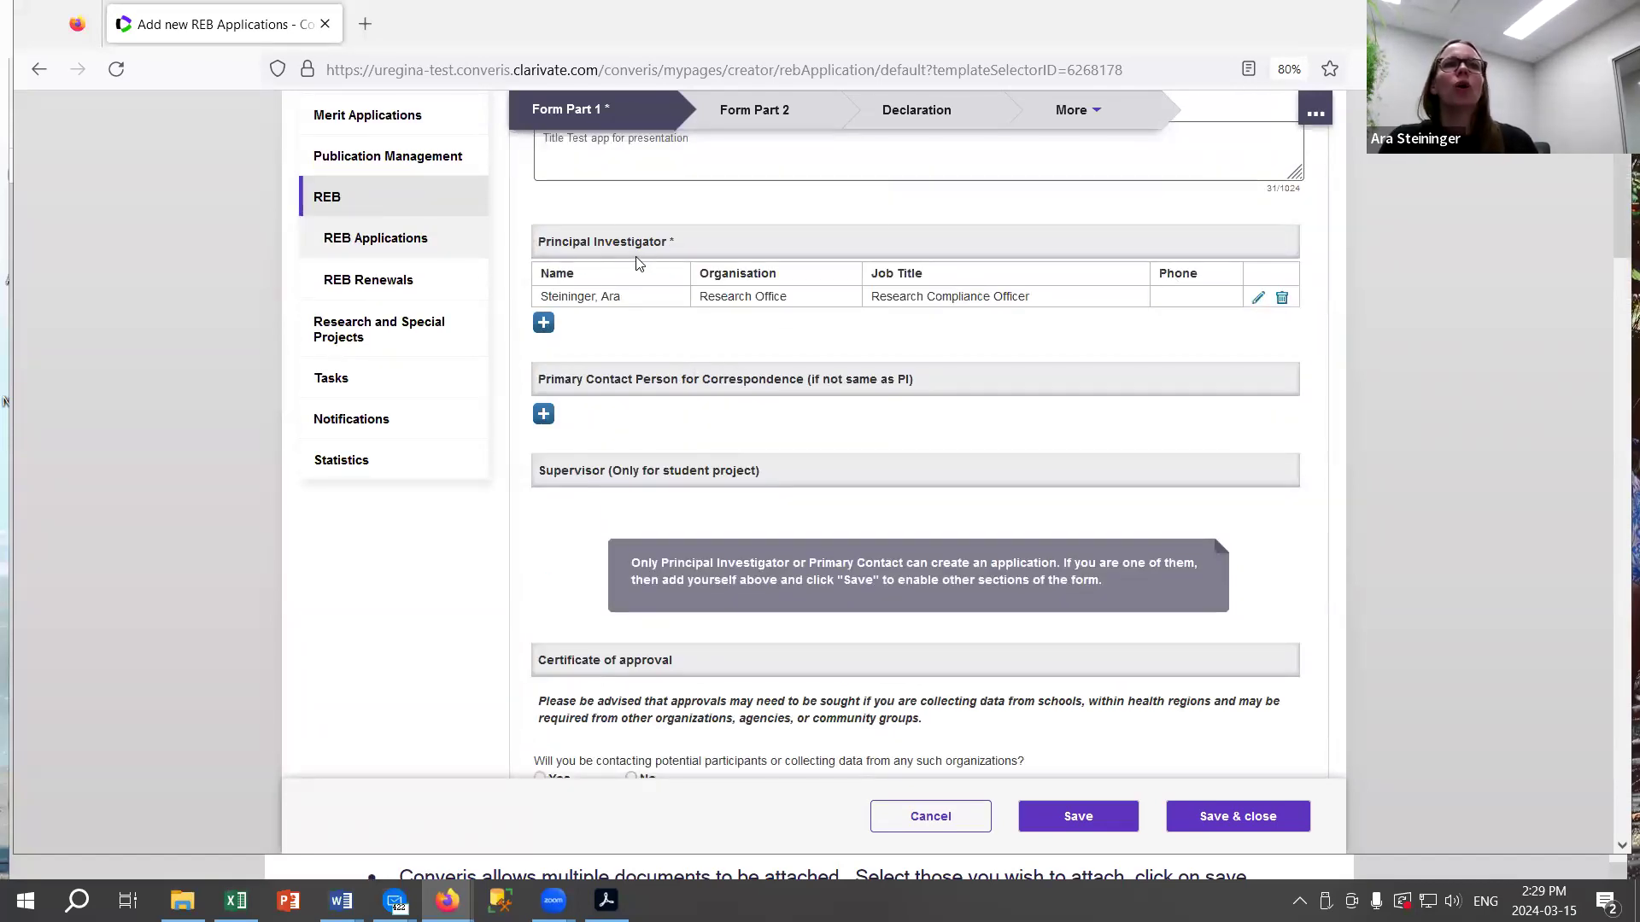
scroll(1017, 351, "up", 2)
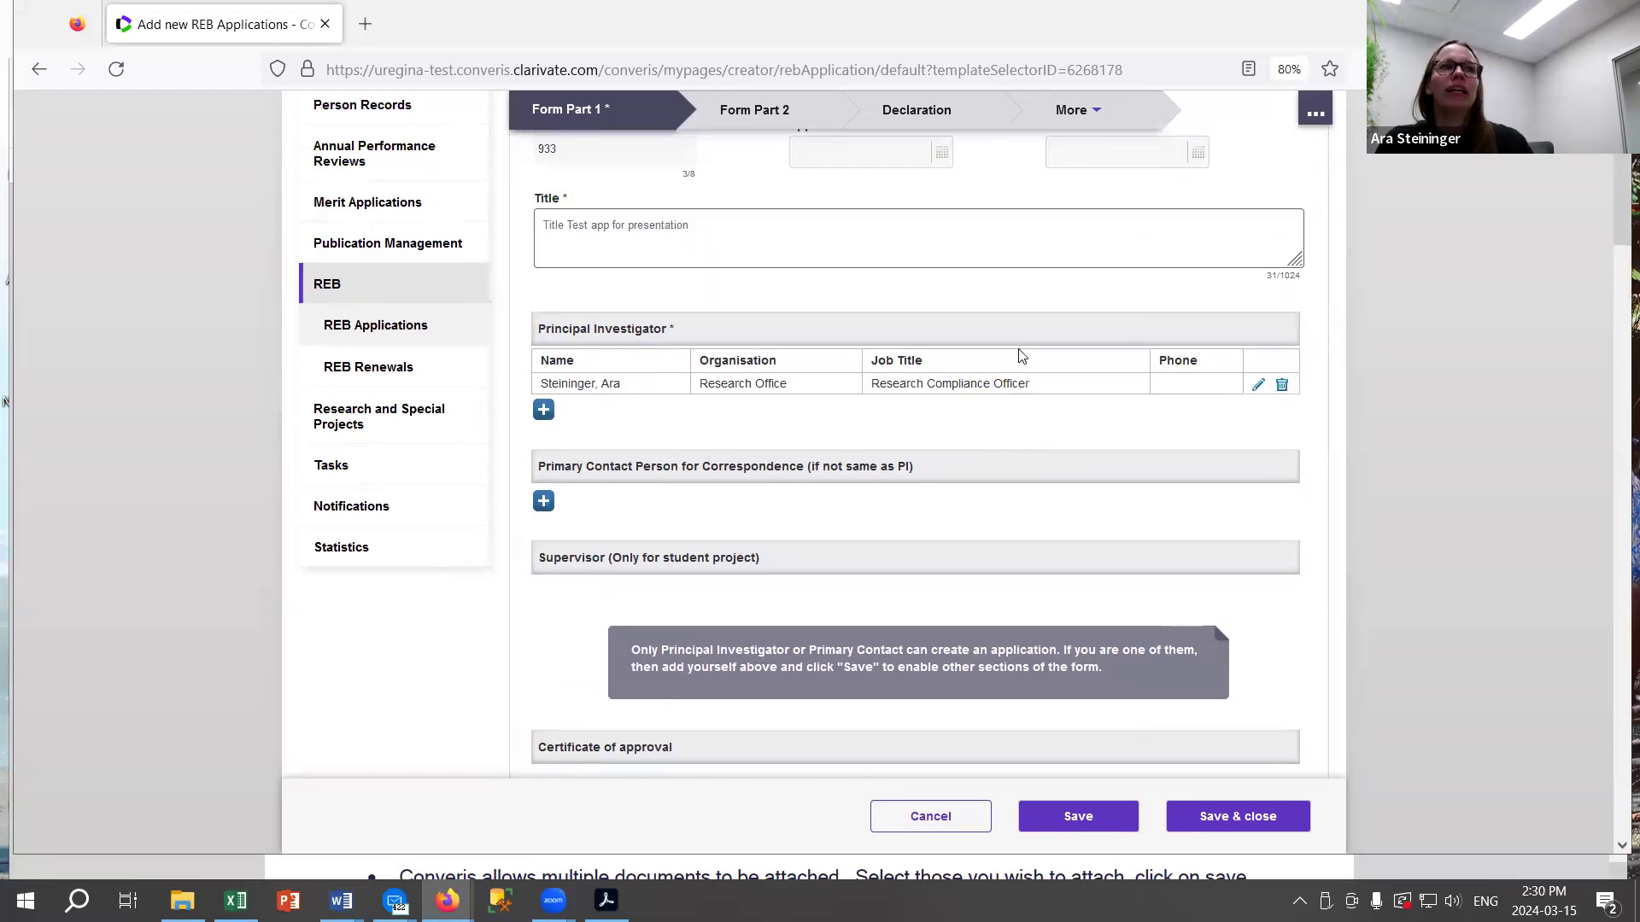
left_click_drag(538, 417, 721, 416)
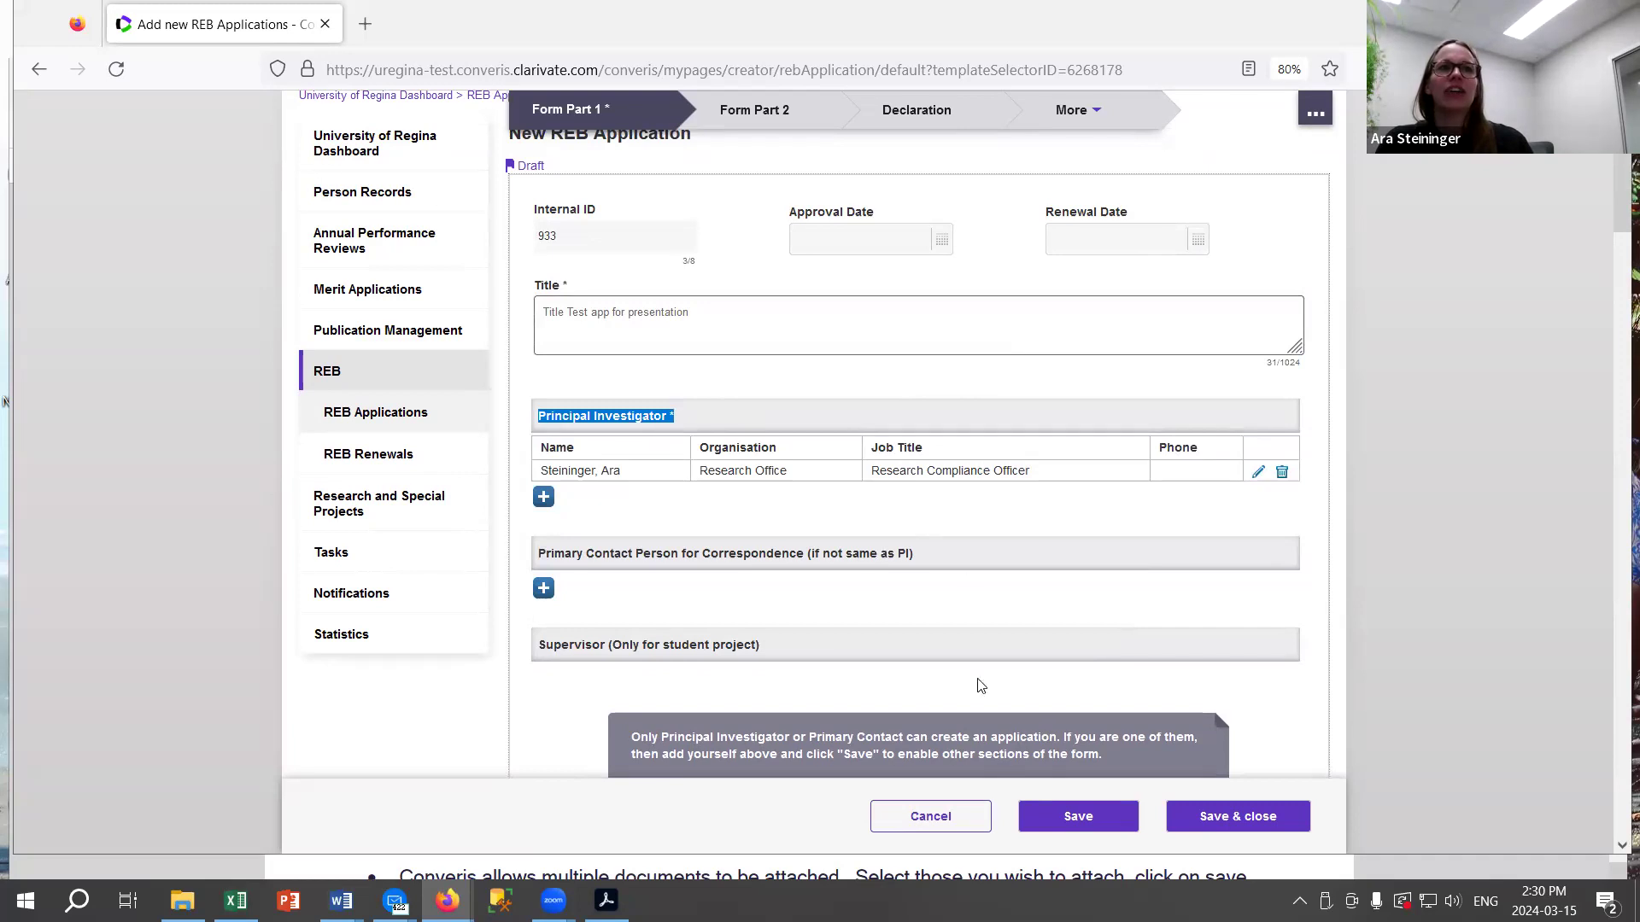
Save the draft application and answer No to contacting participants or collecting data from such organizations under Certificate of approval.
left_click(1090, 822)
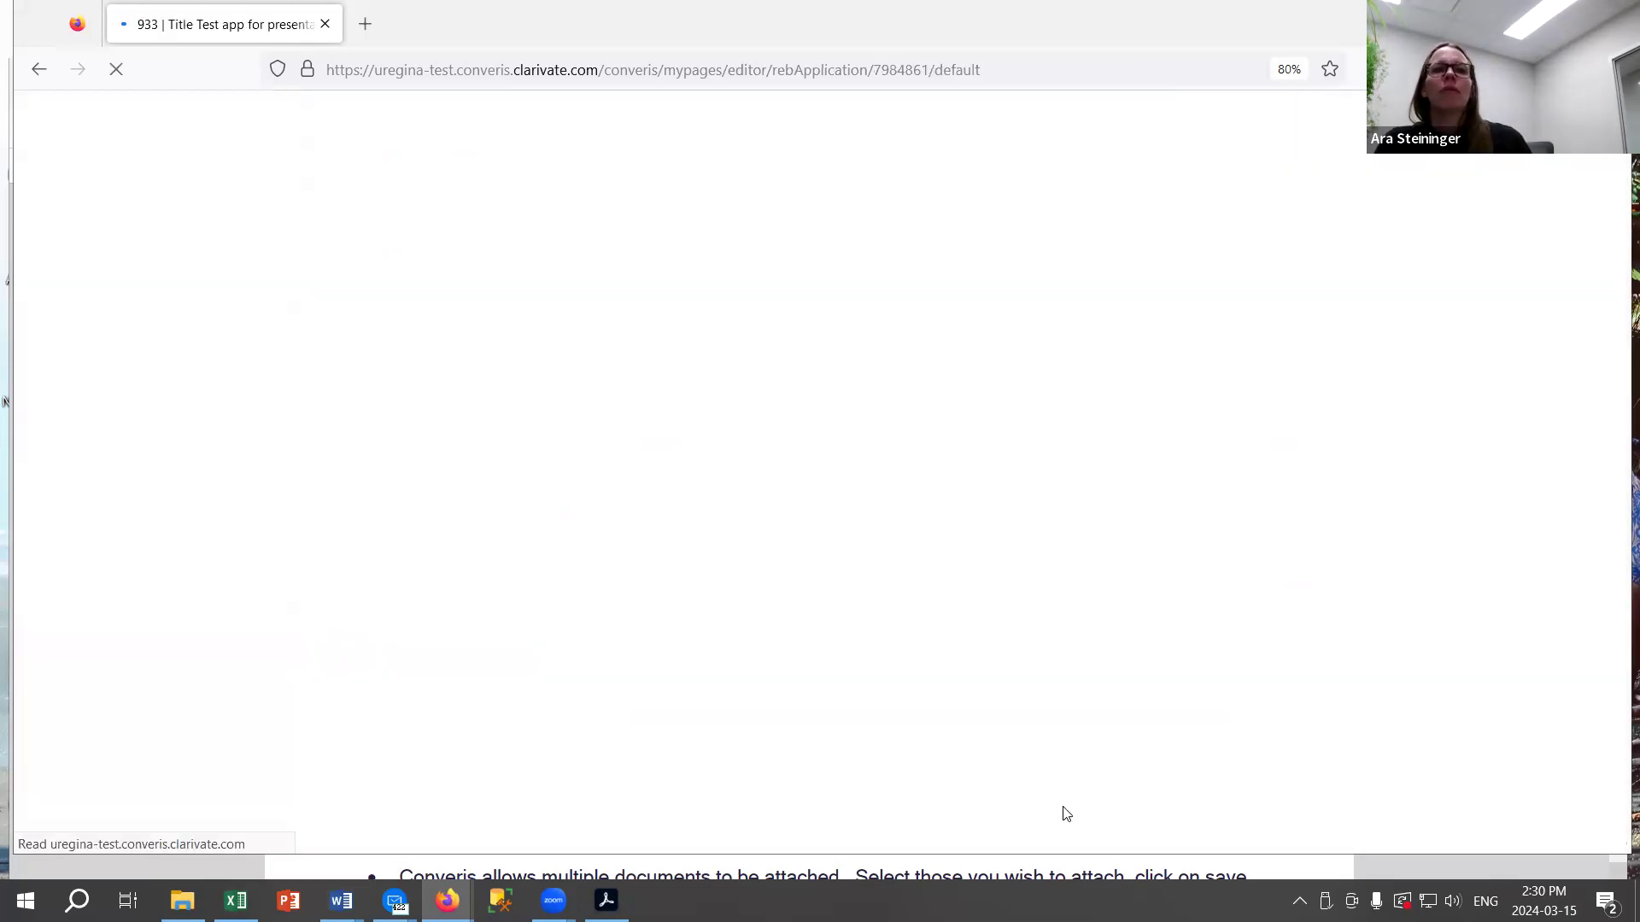
scroll(929, 603, "down", 6)
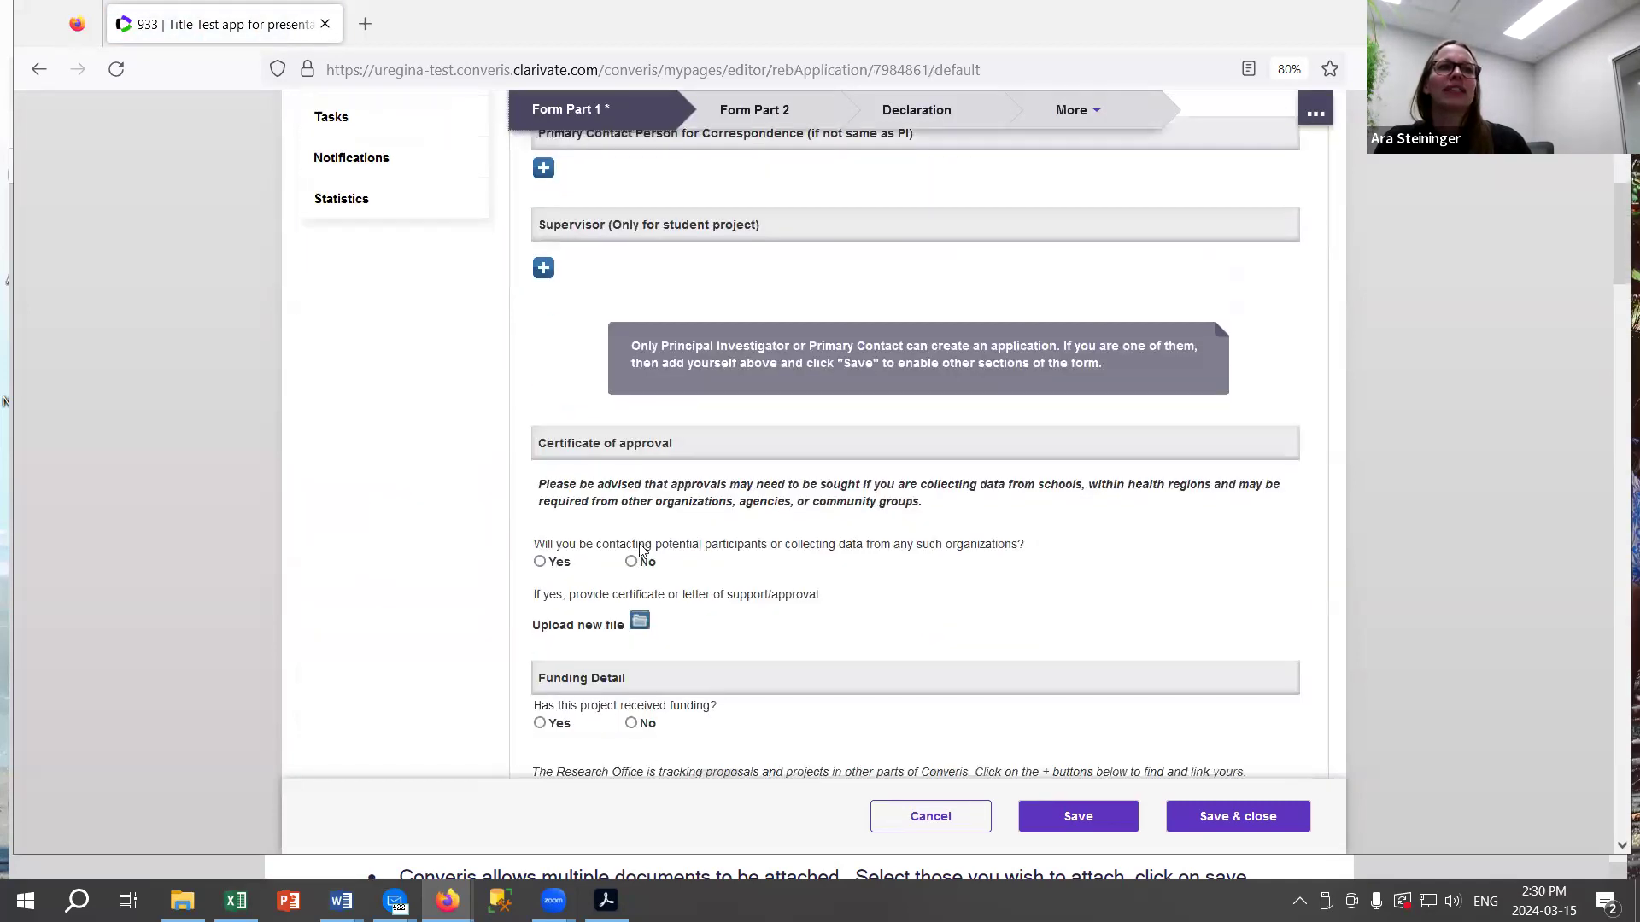
left_click(540, 562)
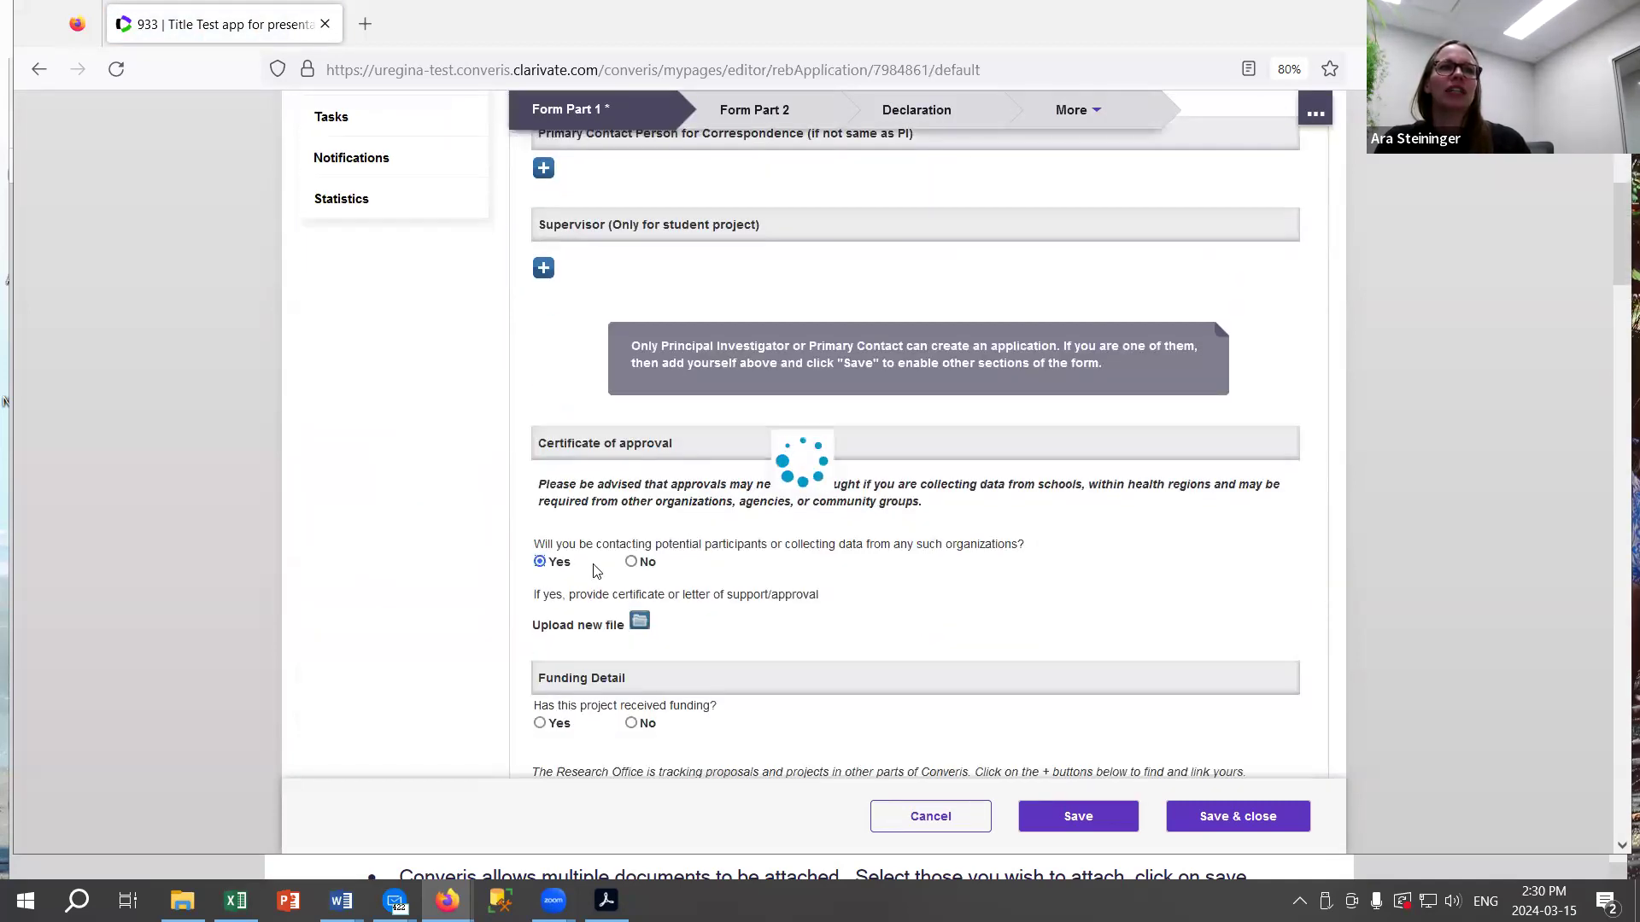
left_click(631, 563)
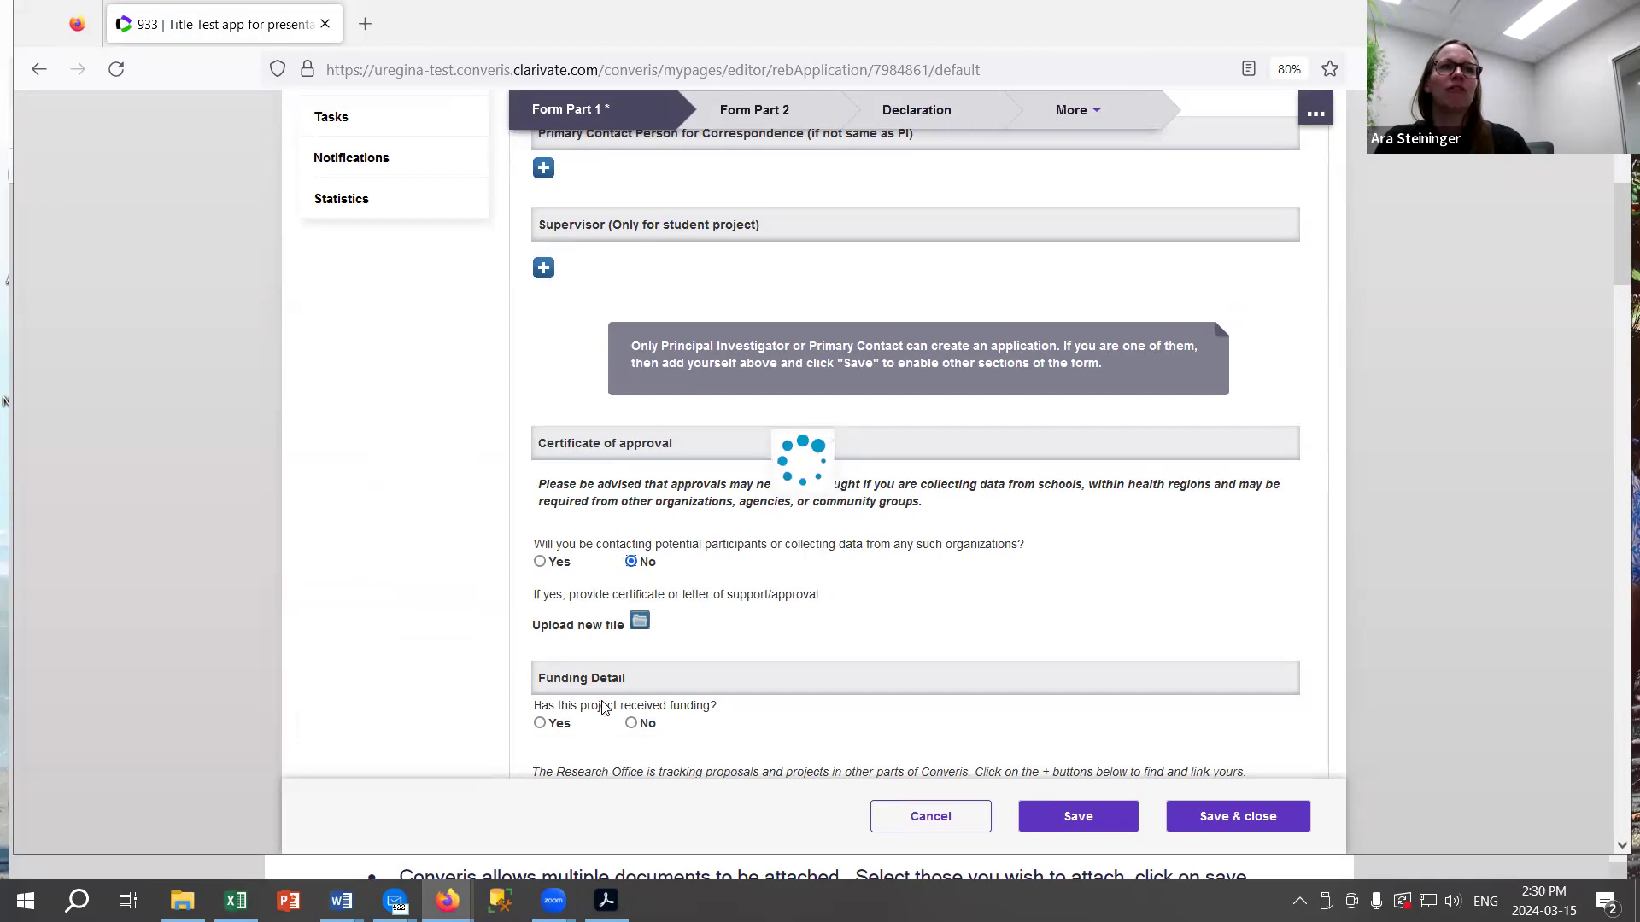
Enter the placeholder text "dfgadsfgasdfg" as the funding details for a proposal that cannot be located.
scroll(564, 548, "down", 5)
left_click(564, 554)
type("dfgsdfgdfgdfg")
left_click(851, 398)
Review the beginning of Form Part 1 from the title to the supervisor section, and highlight part of the Principal Investigator heading.
scroll(852, 398, "up", 7)
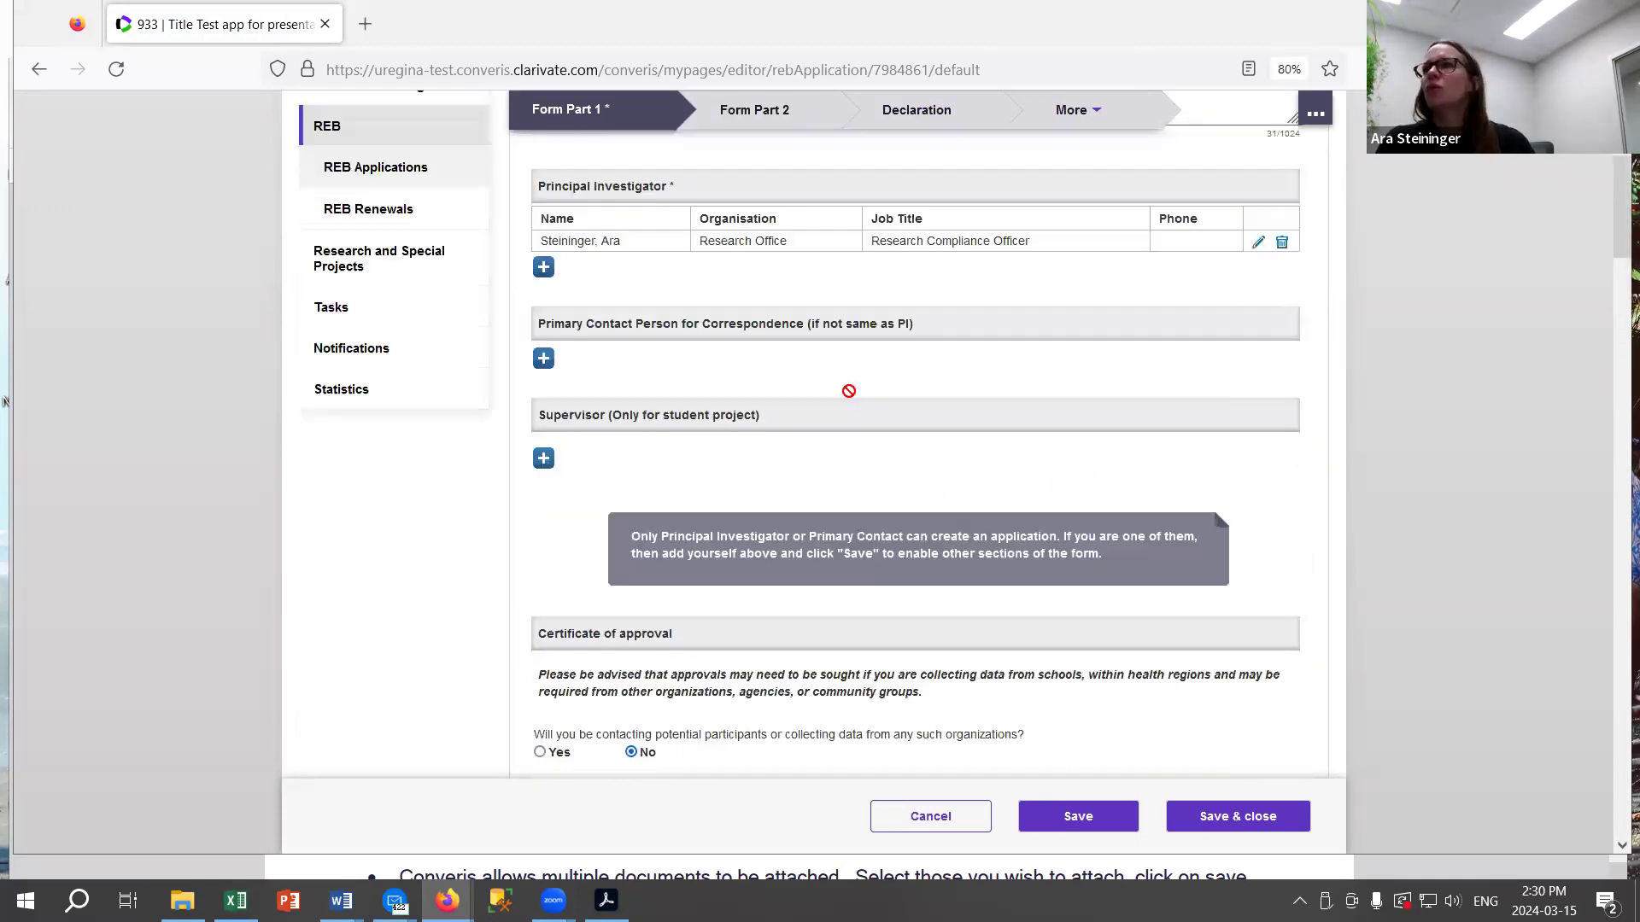
scroll(848, 390, "up", 4)
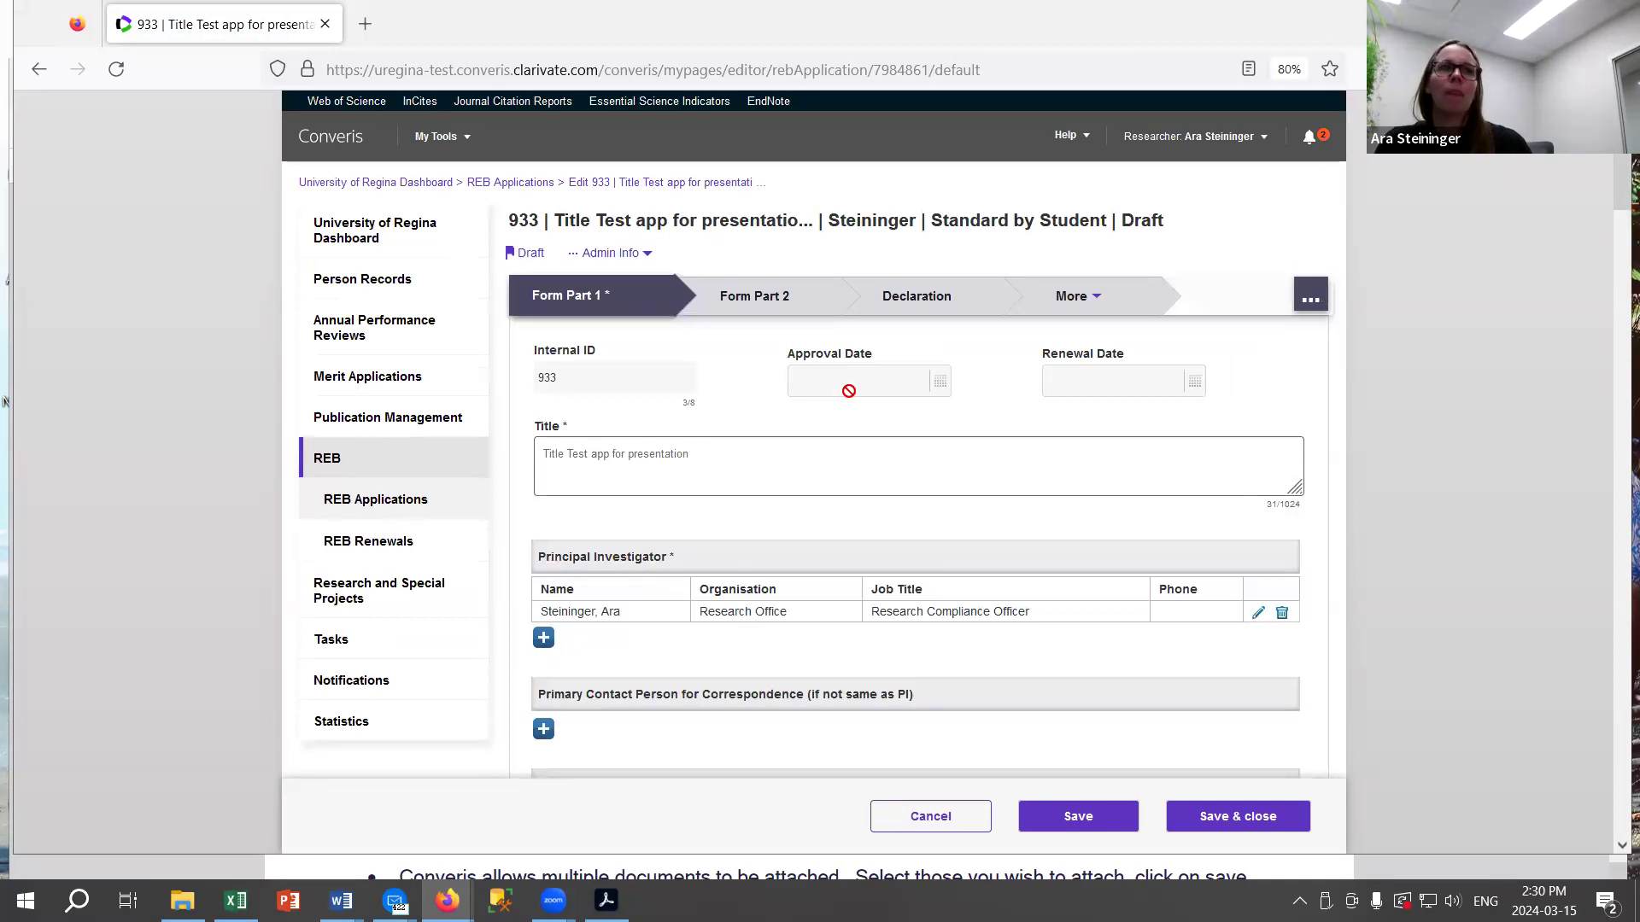
scroll(848, 390, "down", 2)
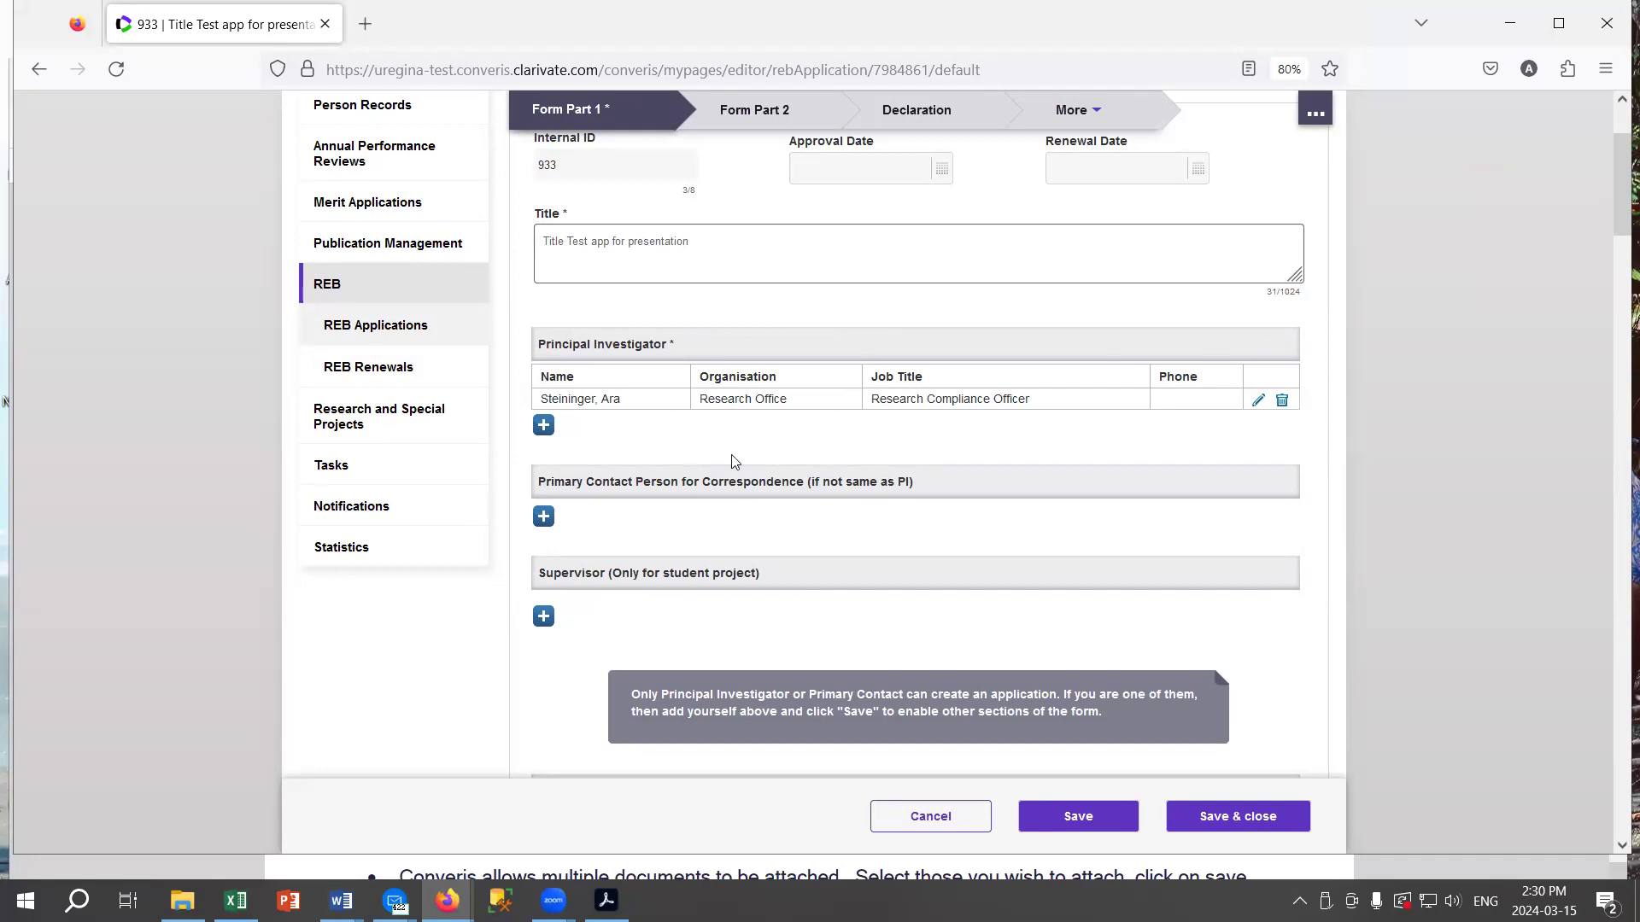
scroll(734, 468, "up", 1)
scroll(772, 485, "up", 2)
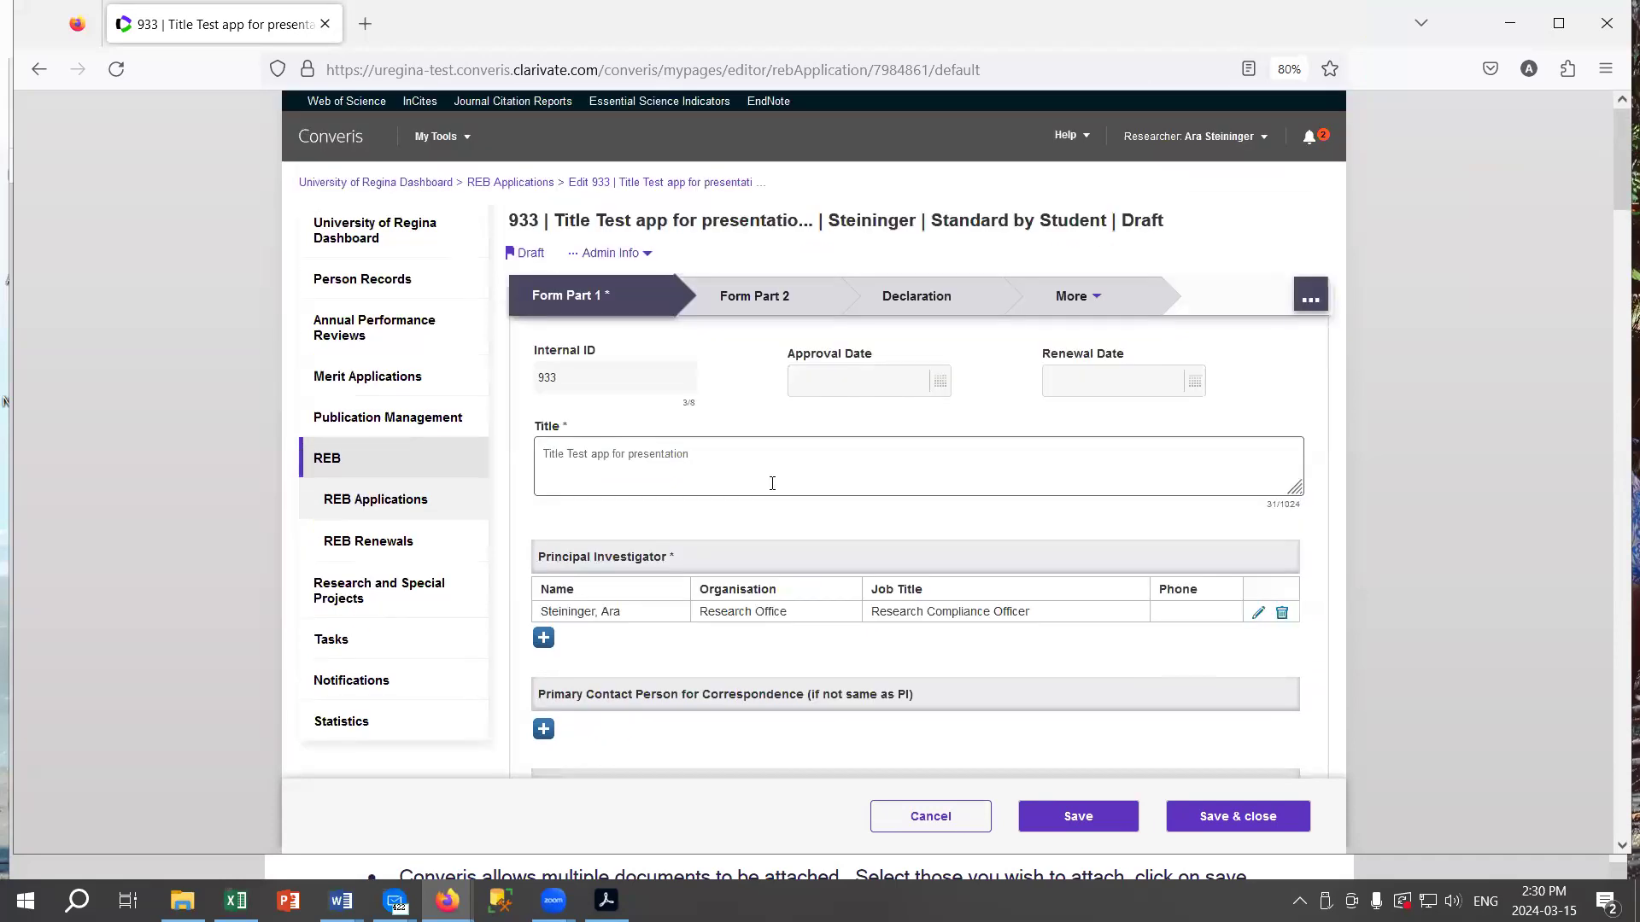
scroll(871, 479, "down", 3)
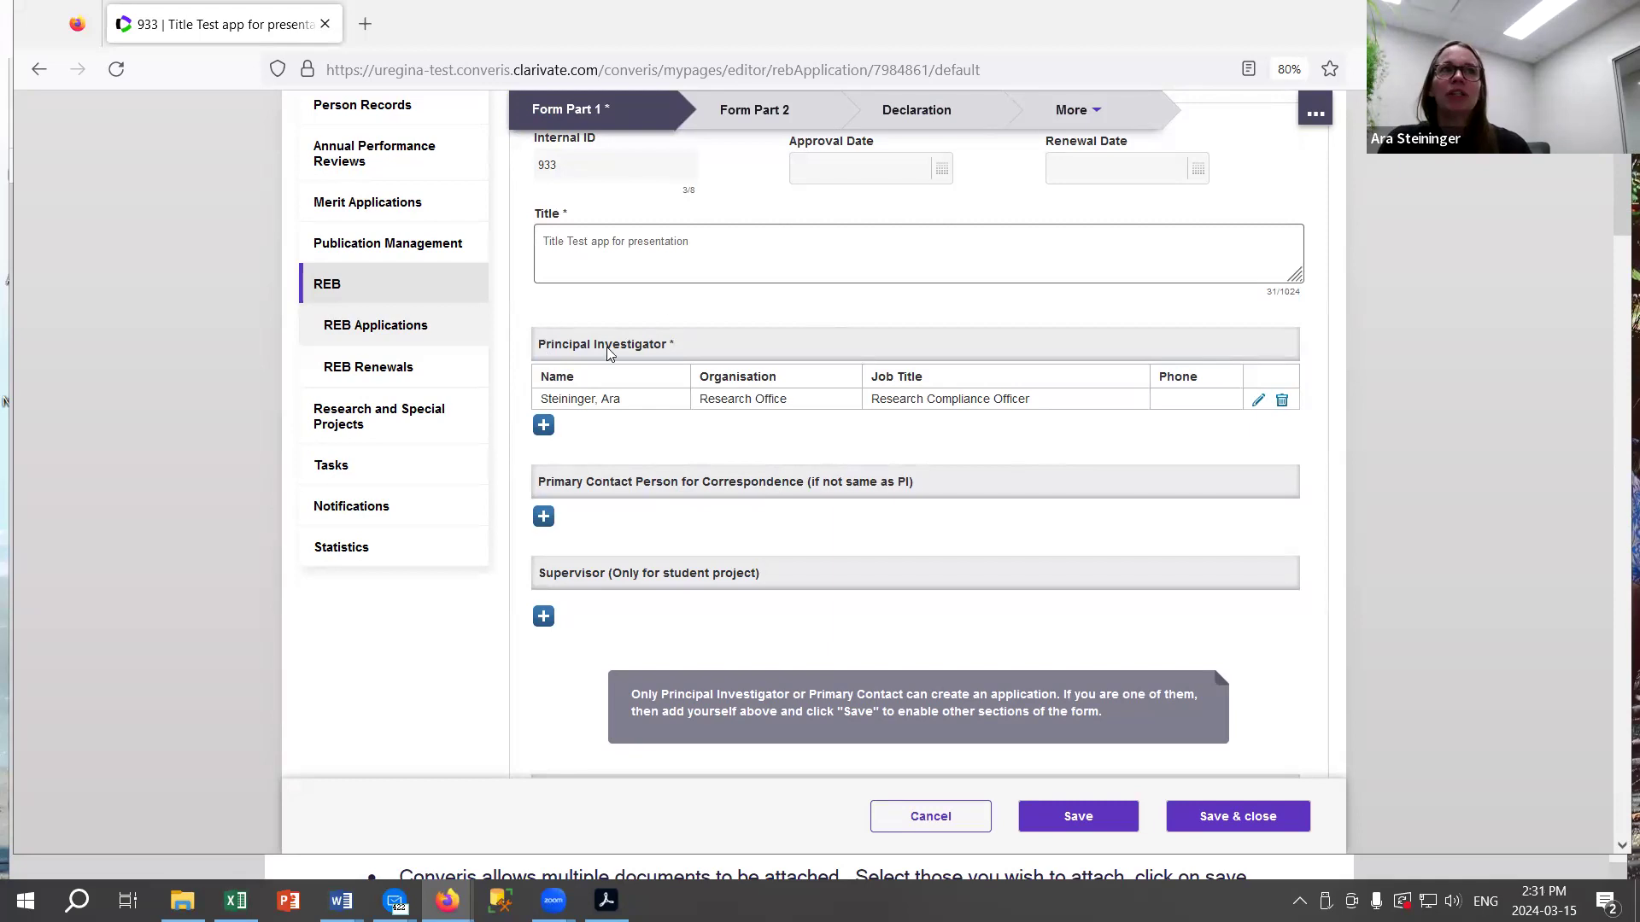
left_click_drag(678, 345, 595, 346)
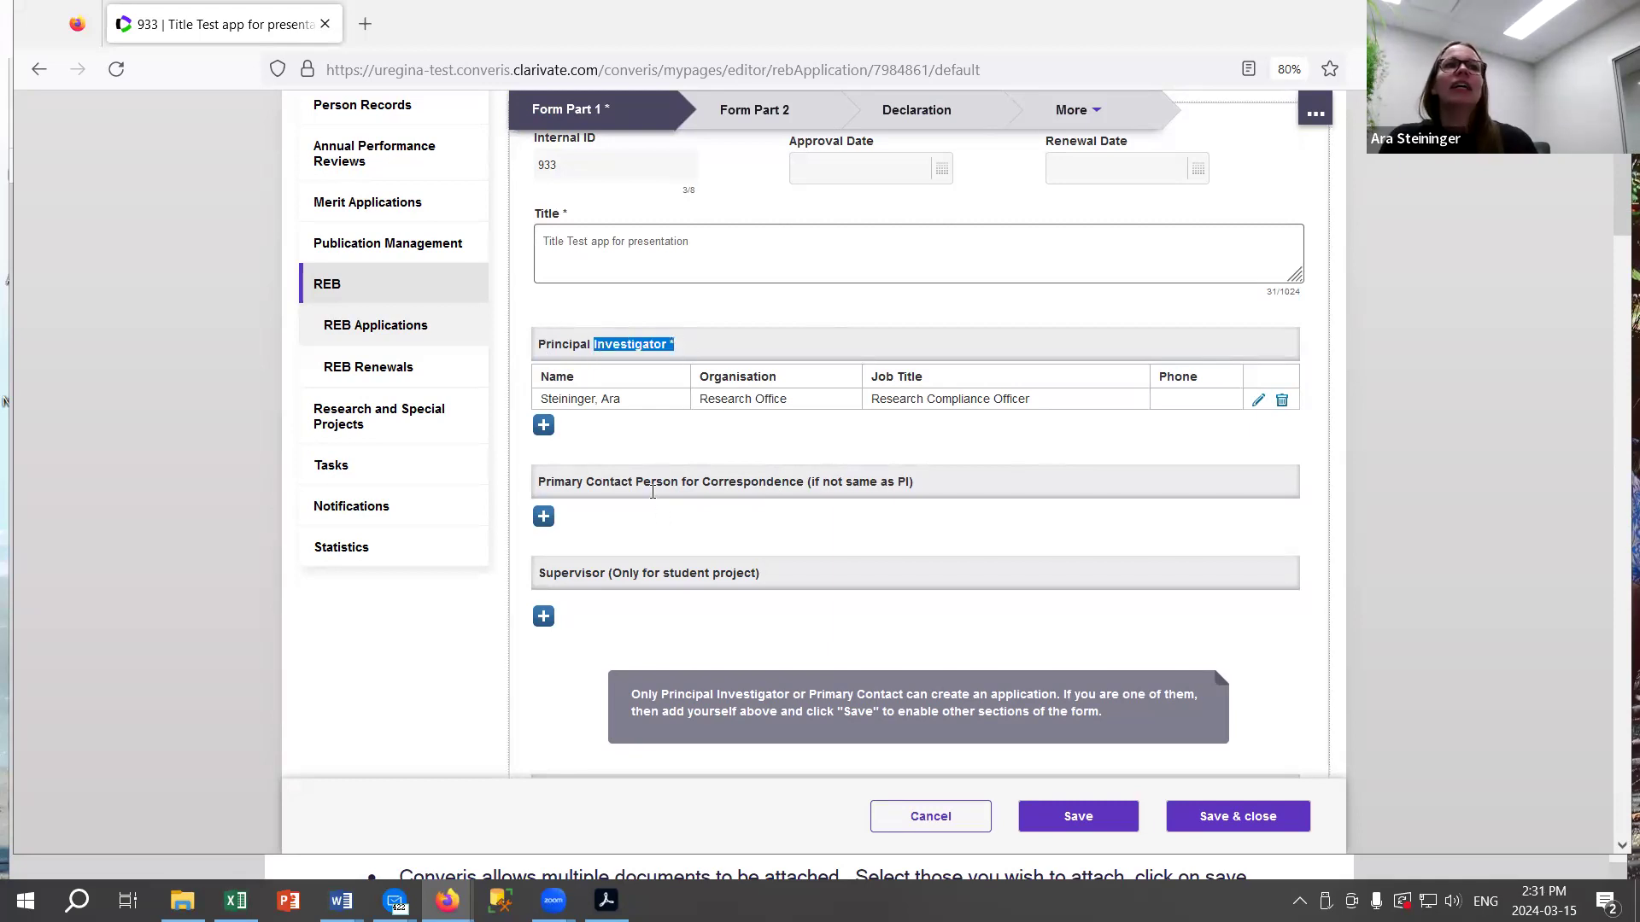
Search for the researcher's own name under Supervisor, add the matching Research Office record, and close the search.
scroll(638, 522, "down", 2)
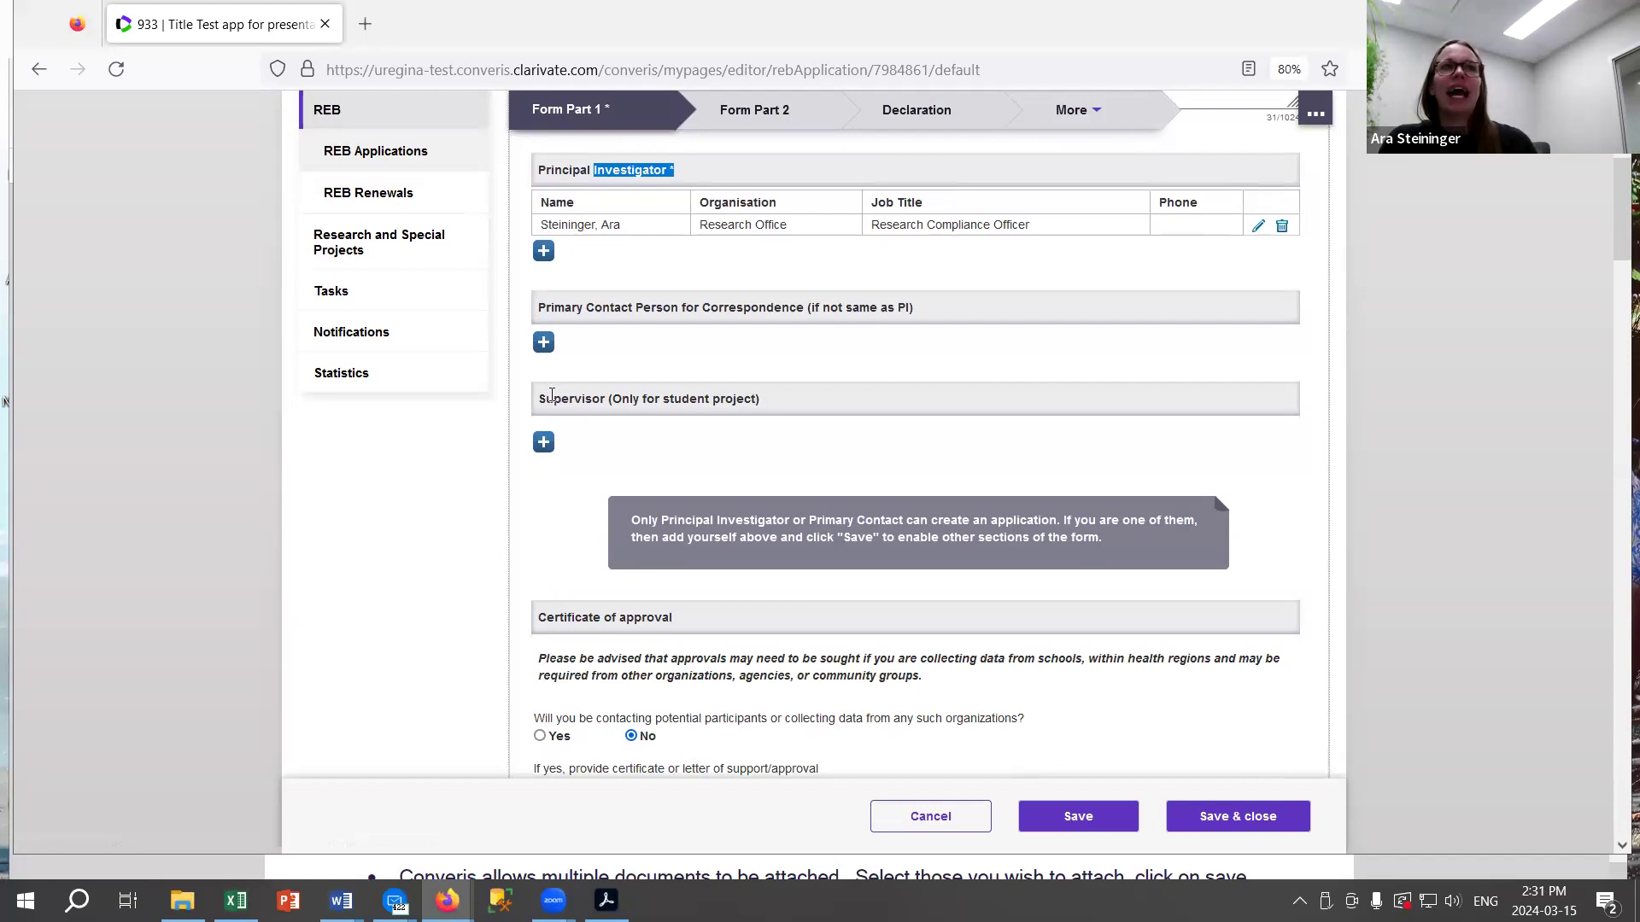
left_click(543, 441)
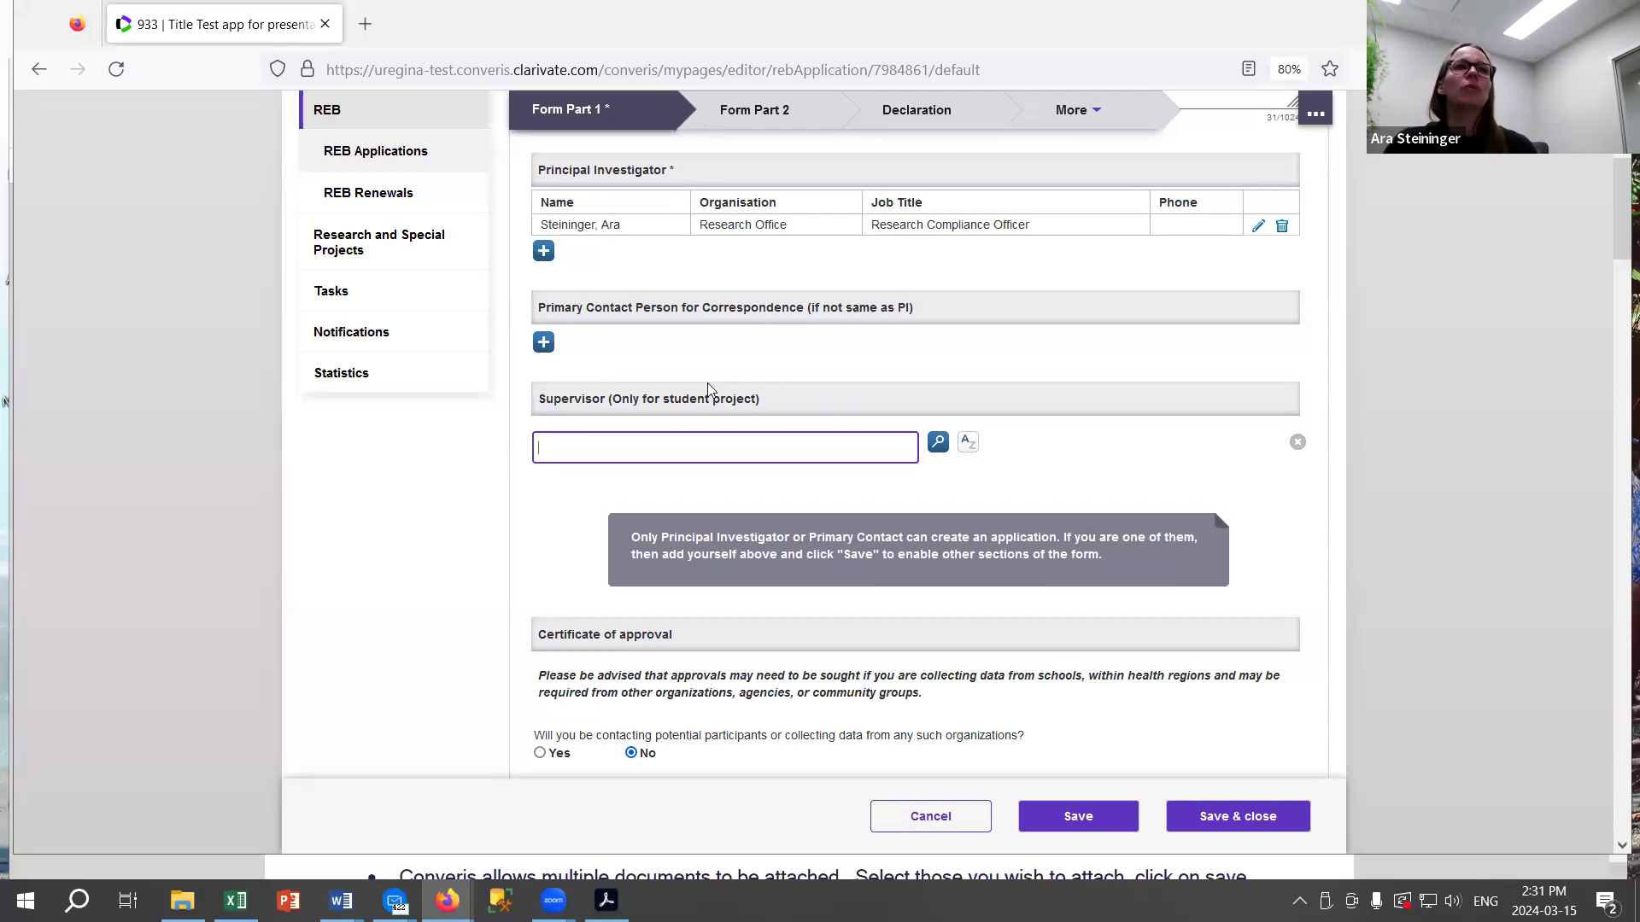
left_click(536, 446)
type("Ara Steininger")
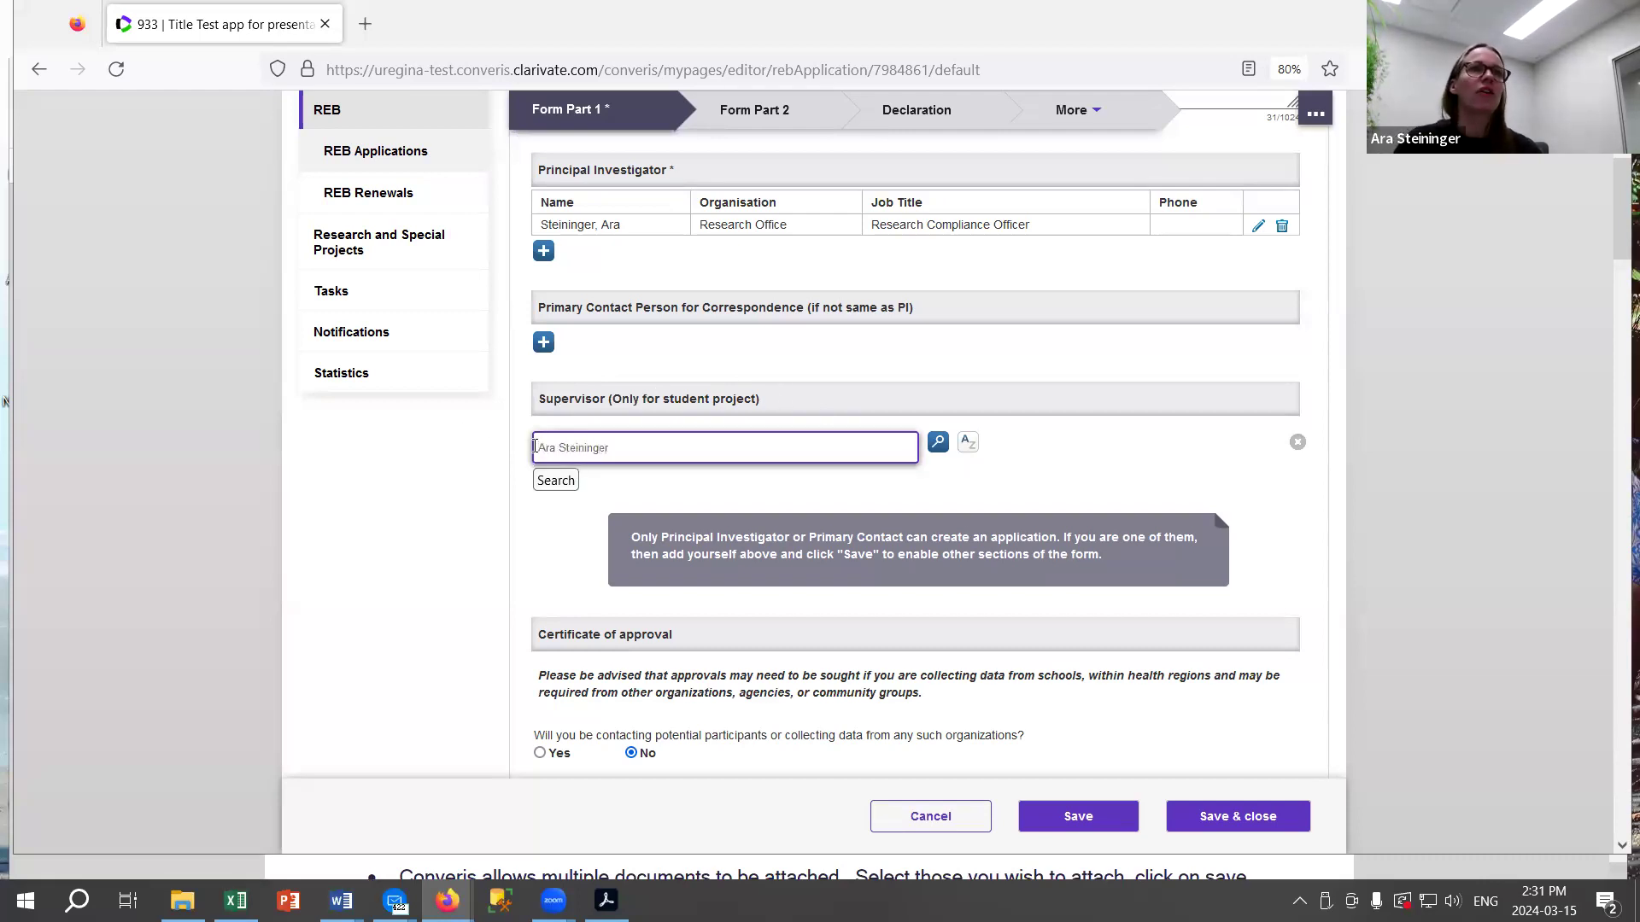
key("Return")
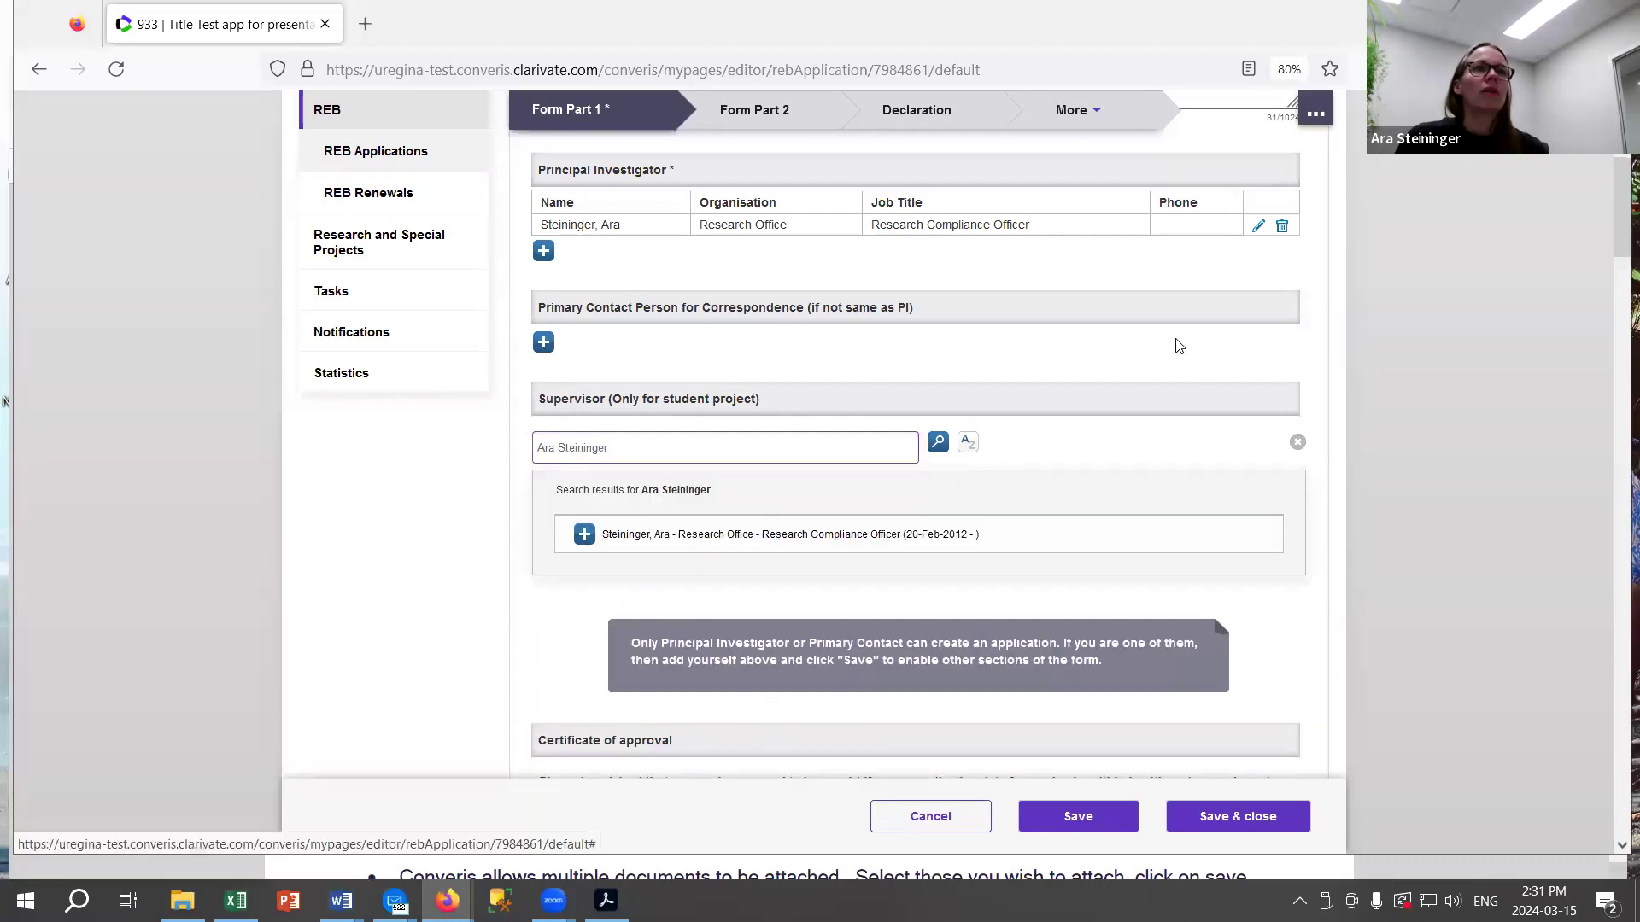
left_click(585, 534)
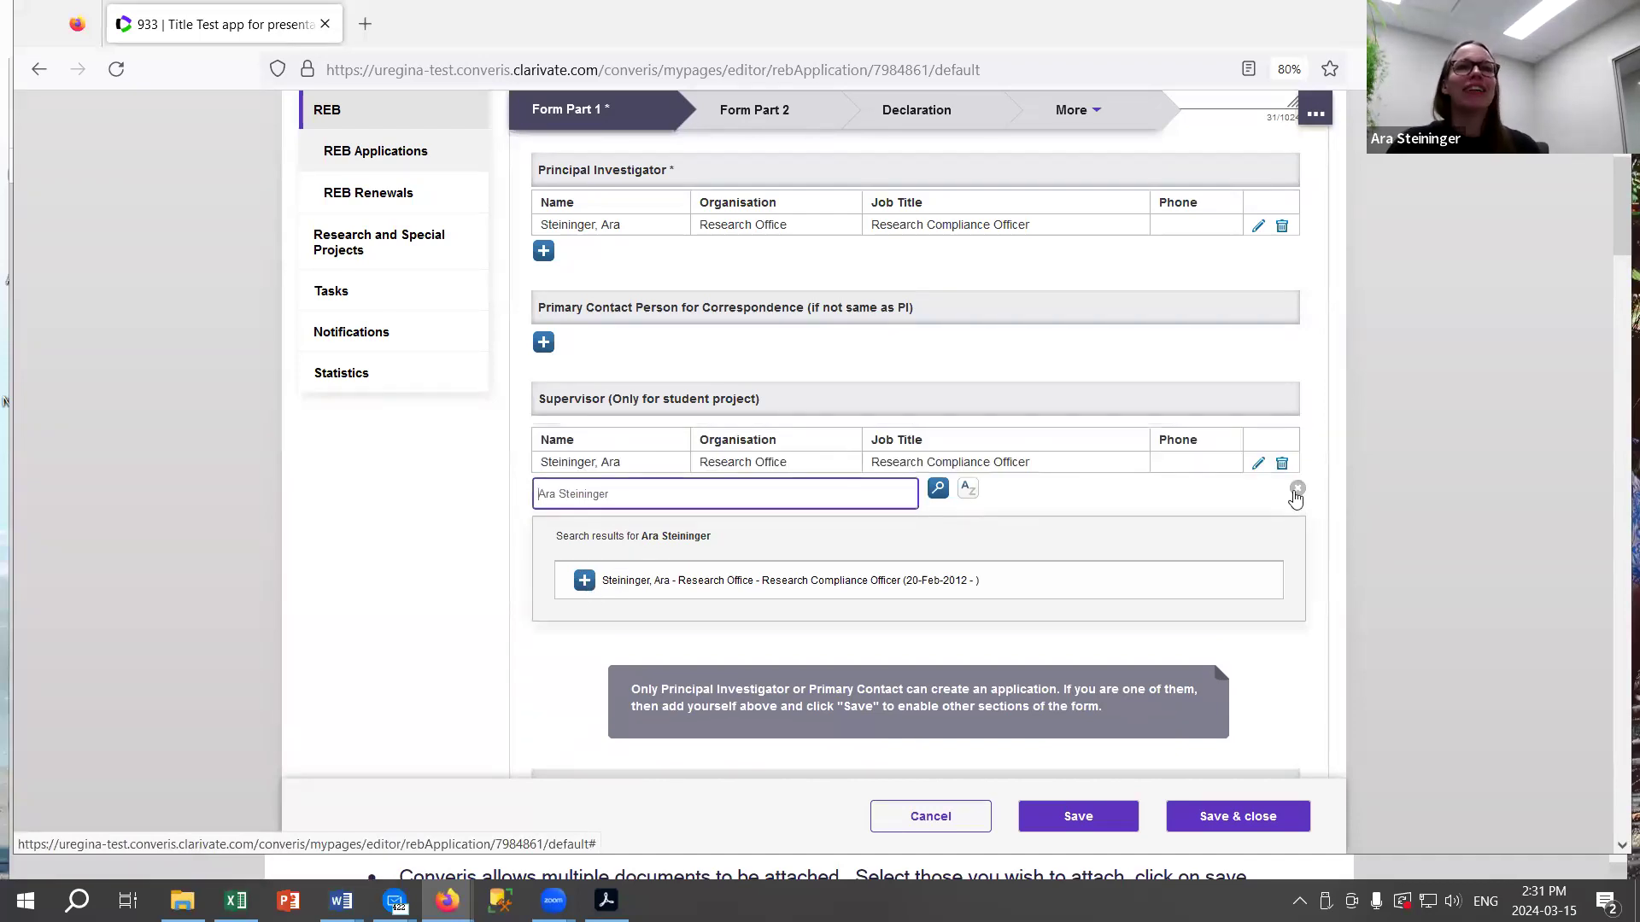
left_click(1298, 491)
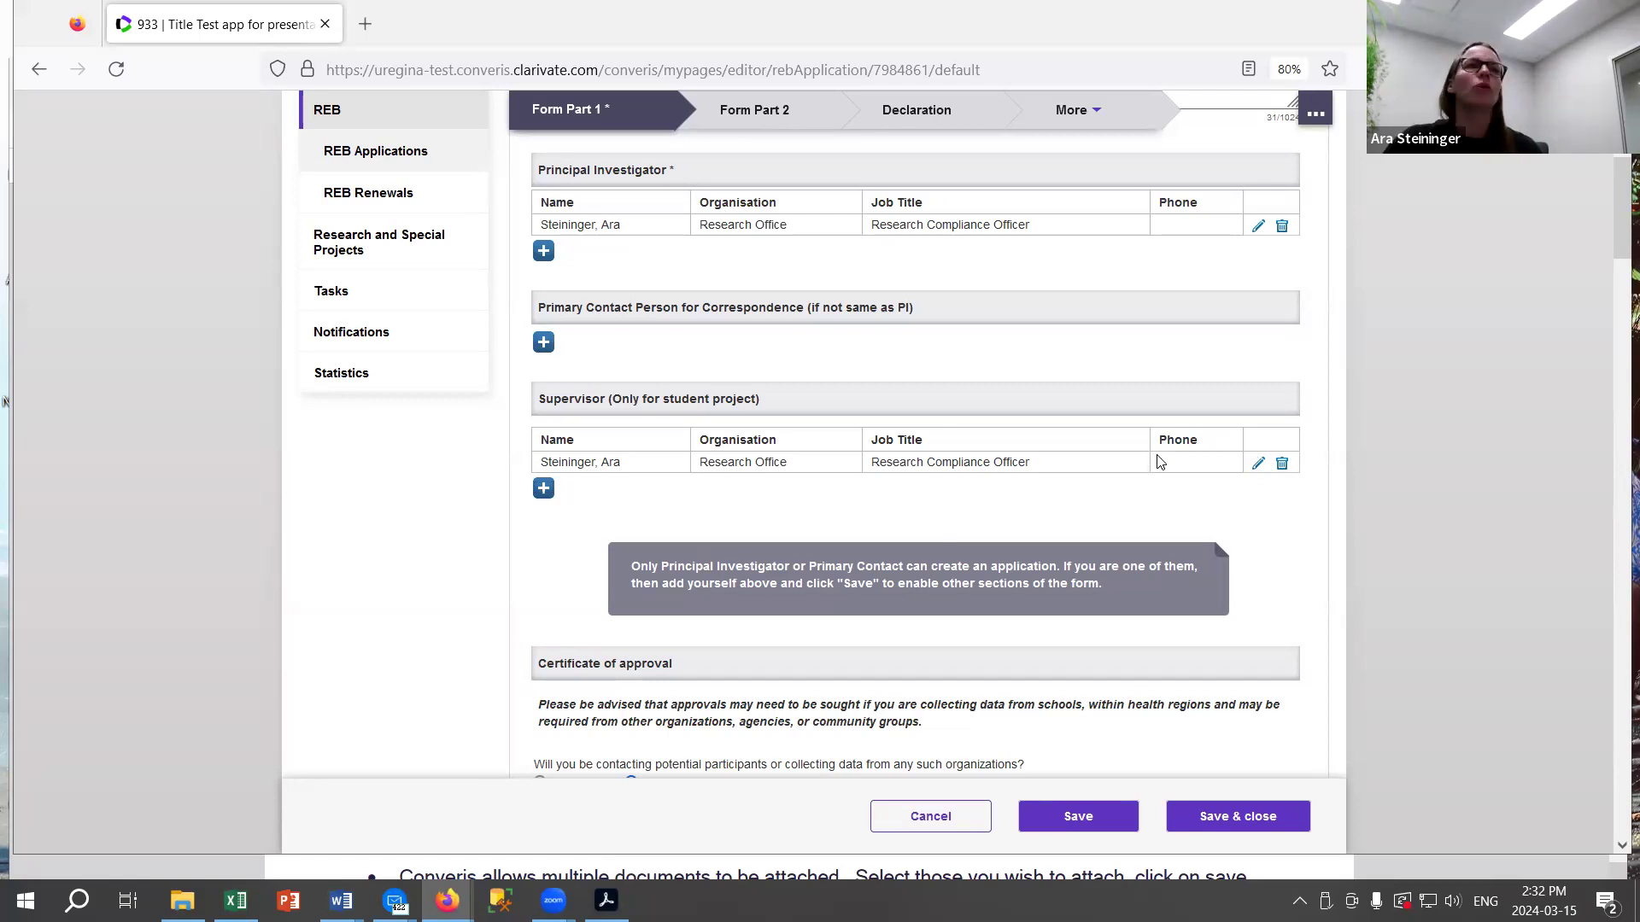
Answer Yes to contacting participants through such organizations and upload "Behavioural REB Application Form.pdf" as the letter of support.
scroll(1214, 421, "down", 1)
scroll(1214, 421, "down", 5)
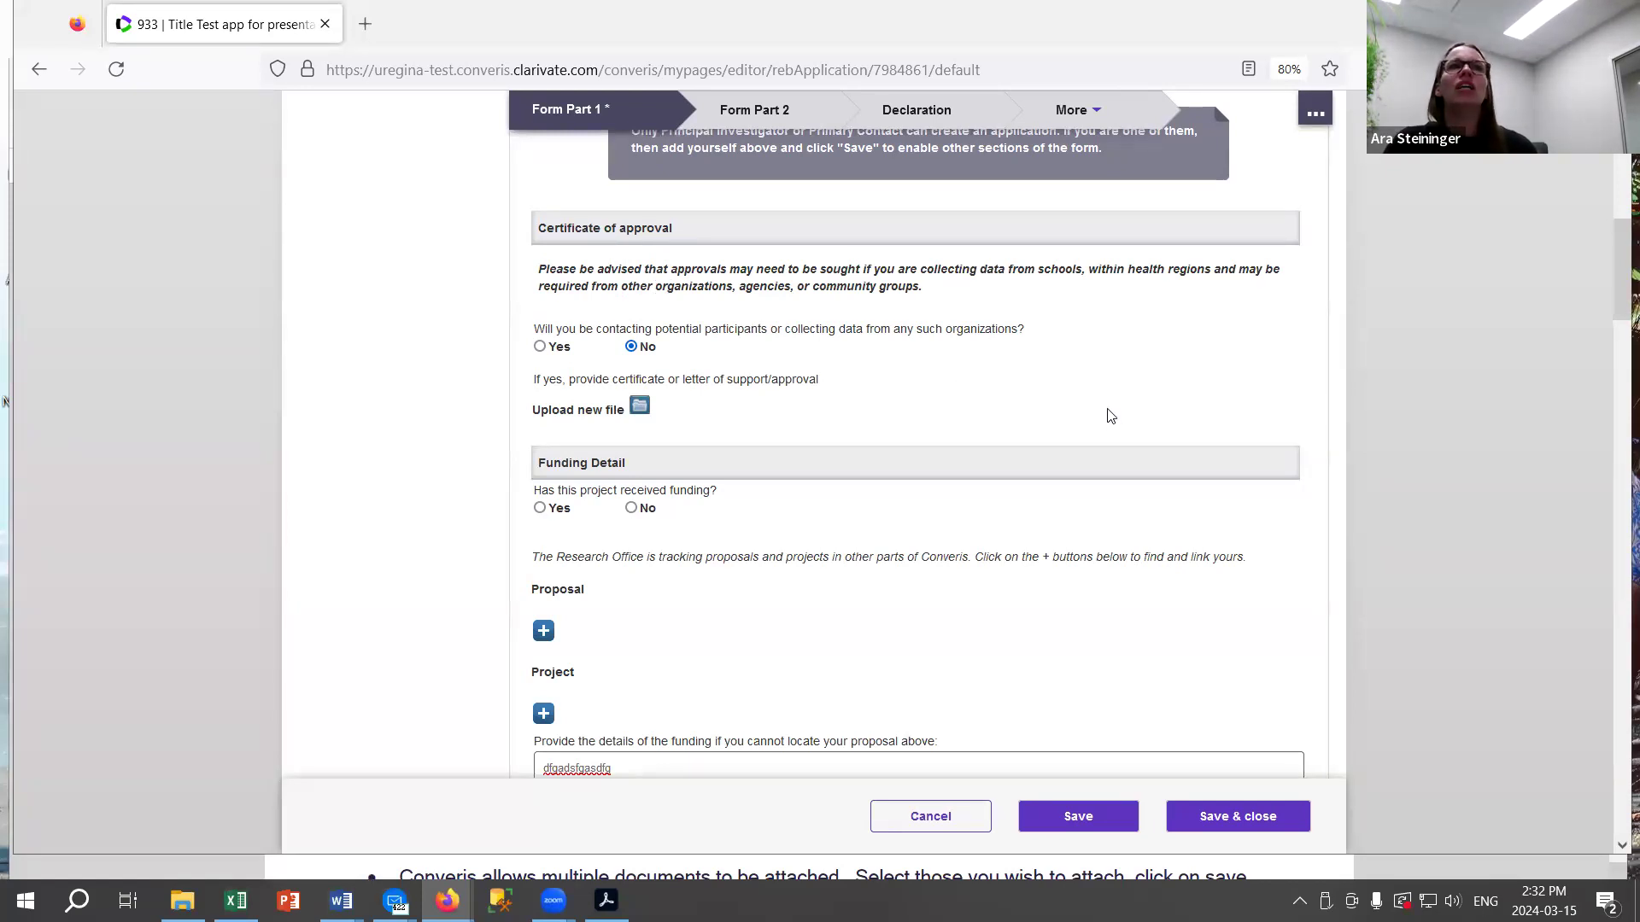
left_click(539, 348)
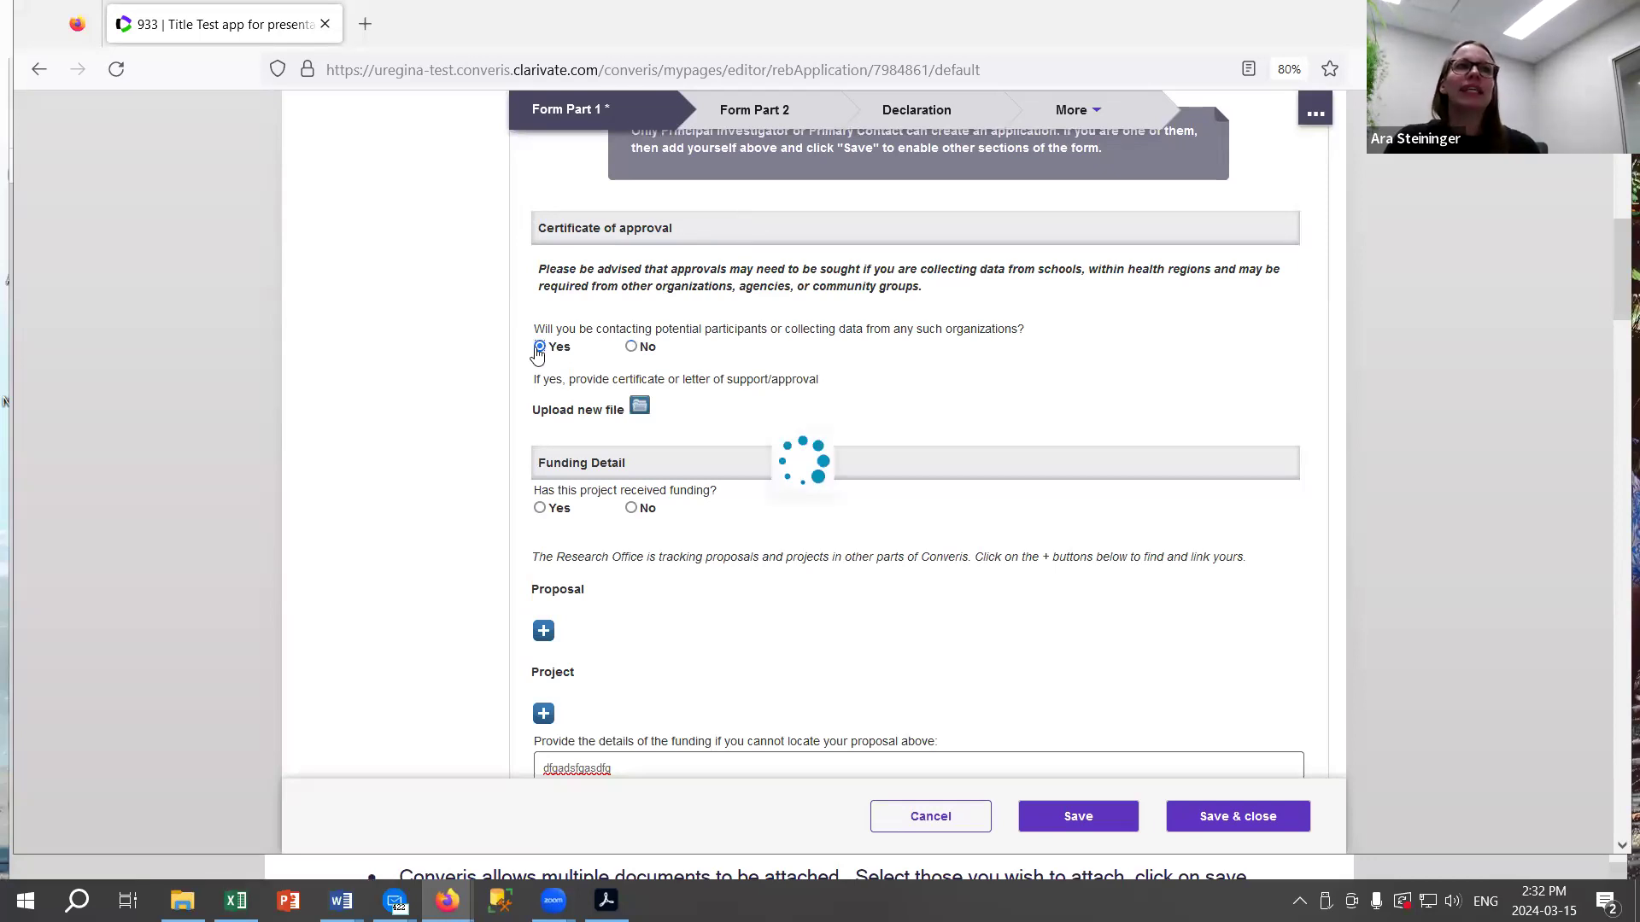
left_click(640, 407)
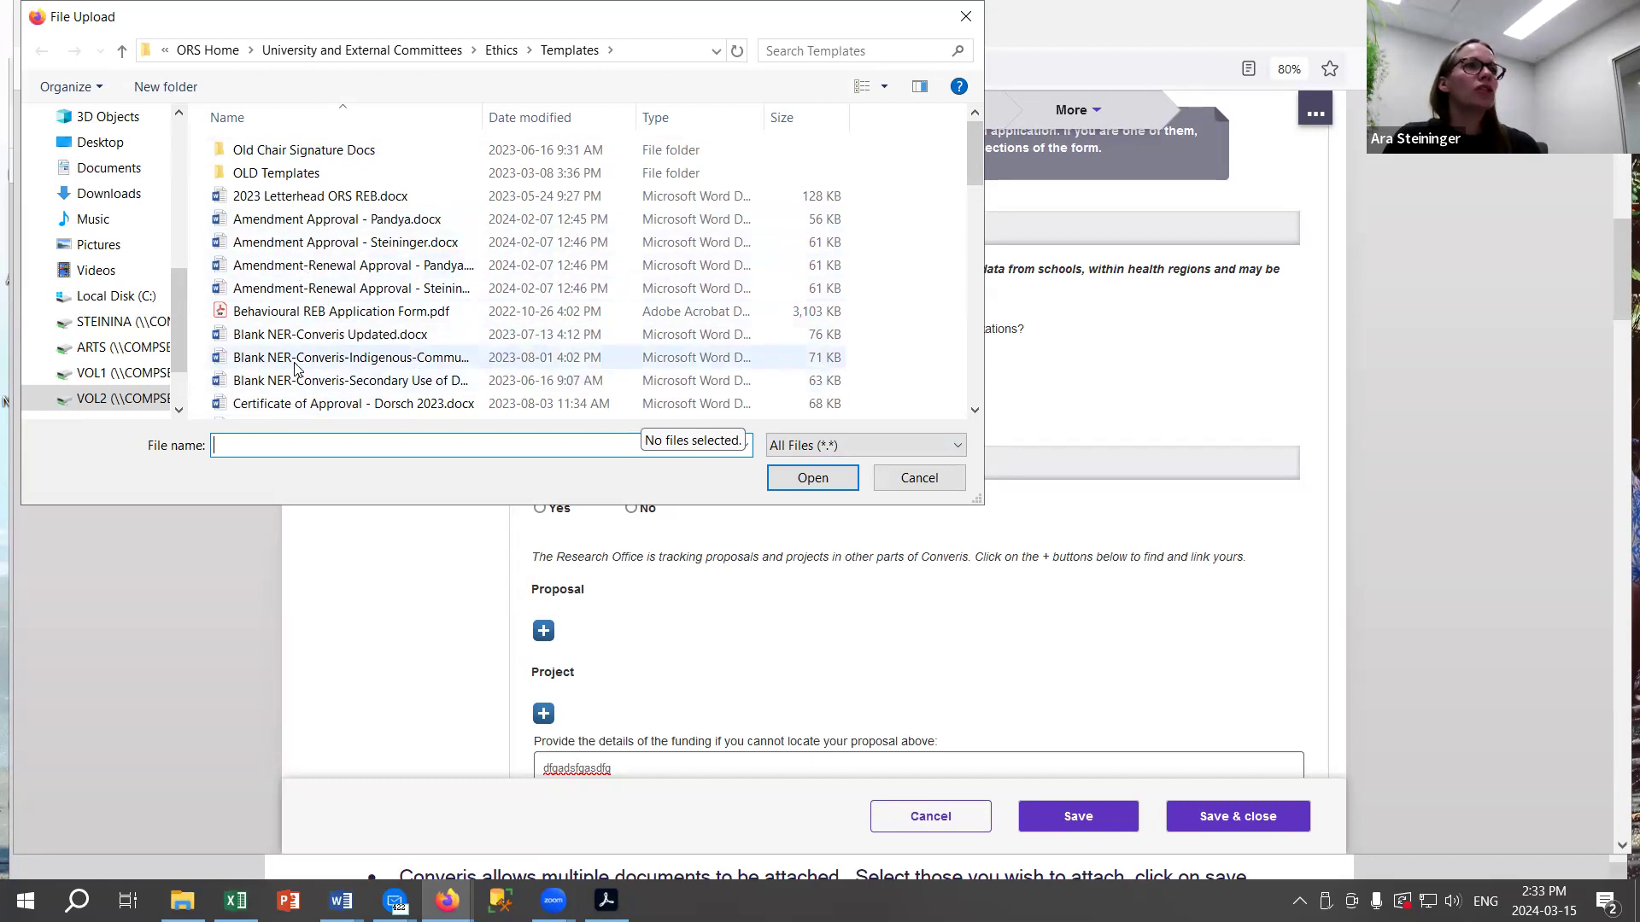
left_click(295, 315)
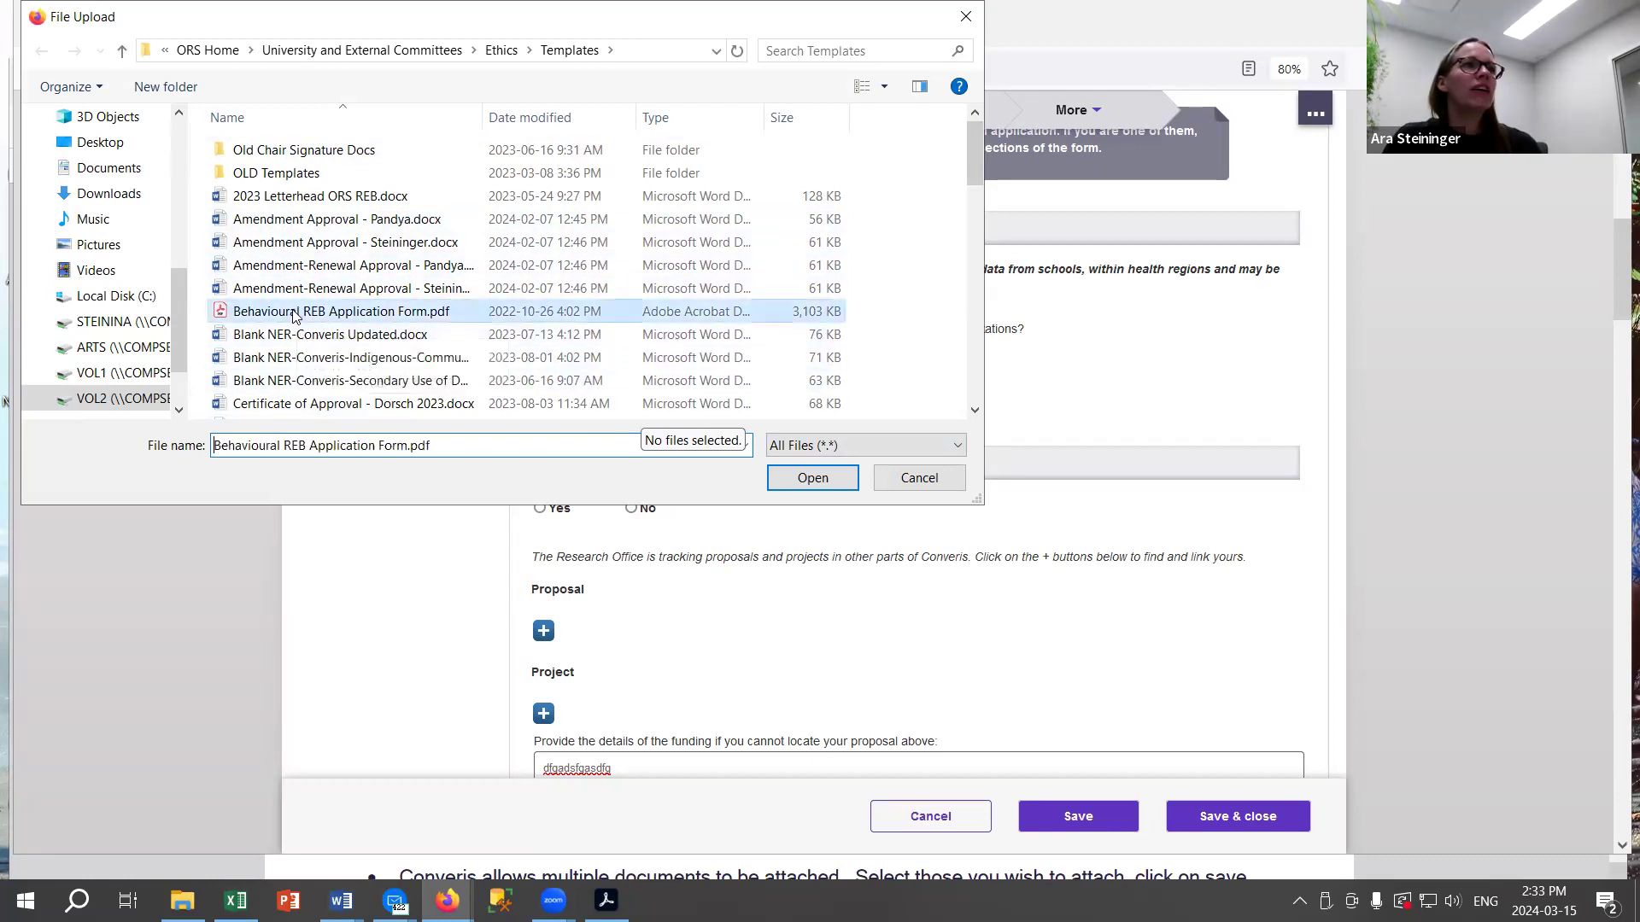
double_click(294, 314)
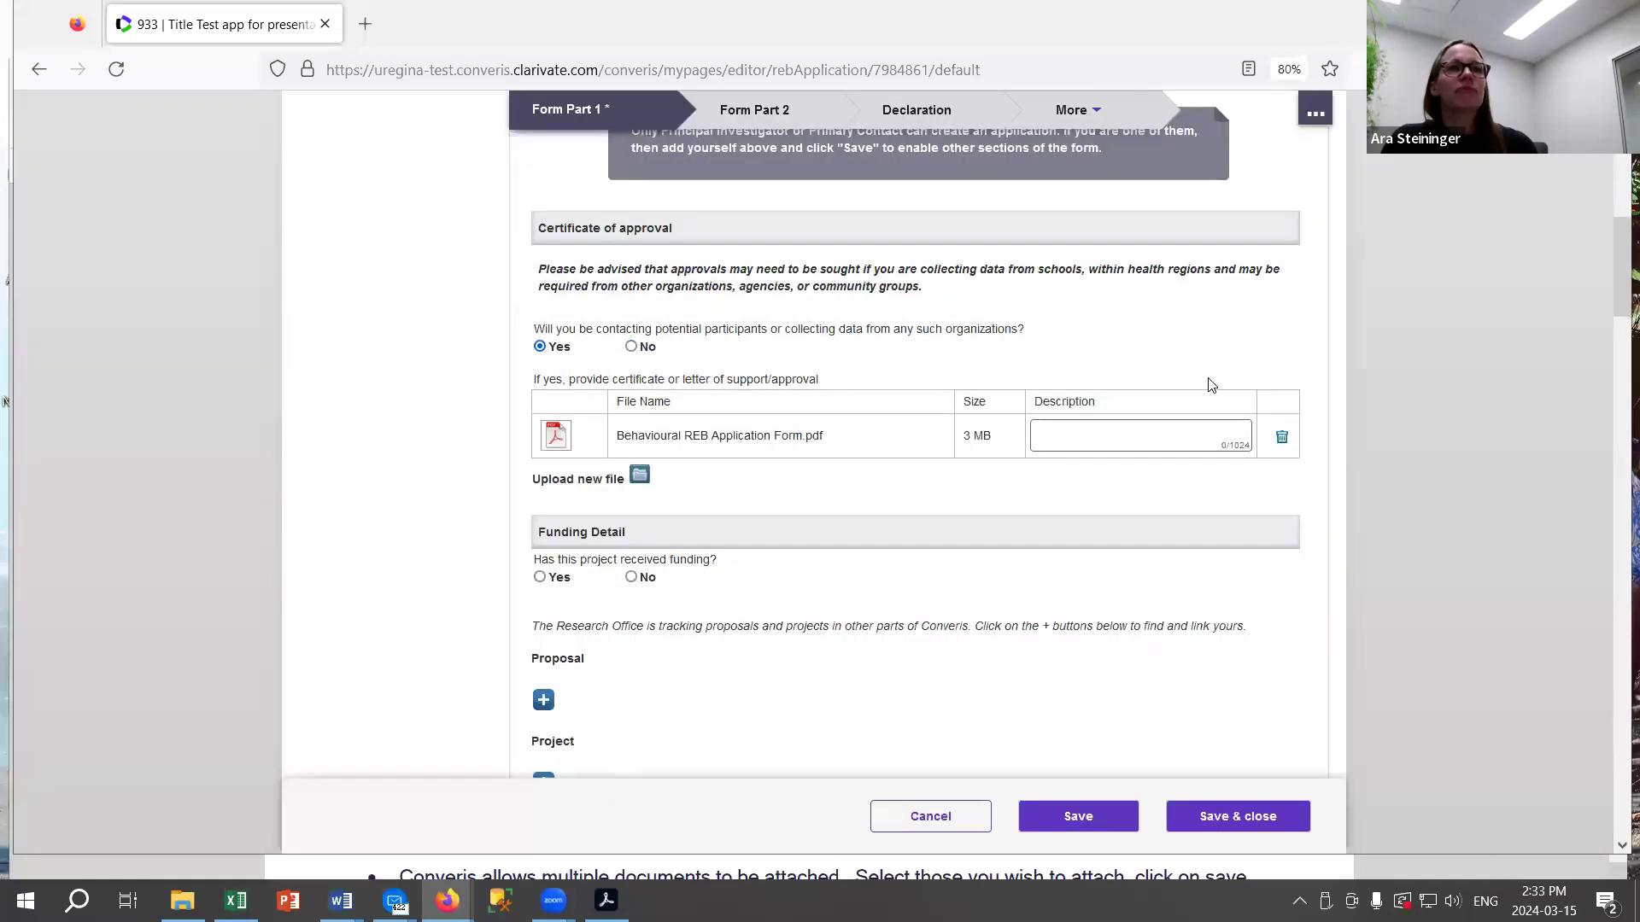
Describe the uploaded certificate file as "approval from school board".
left_click(1296, 437)
left_click(1127, 442)
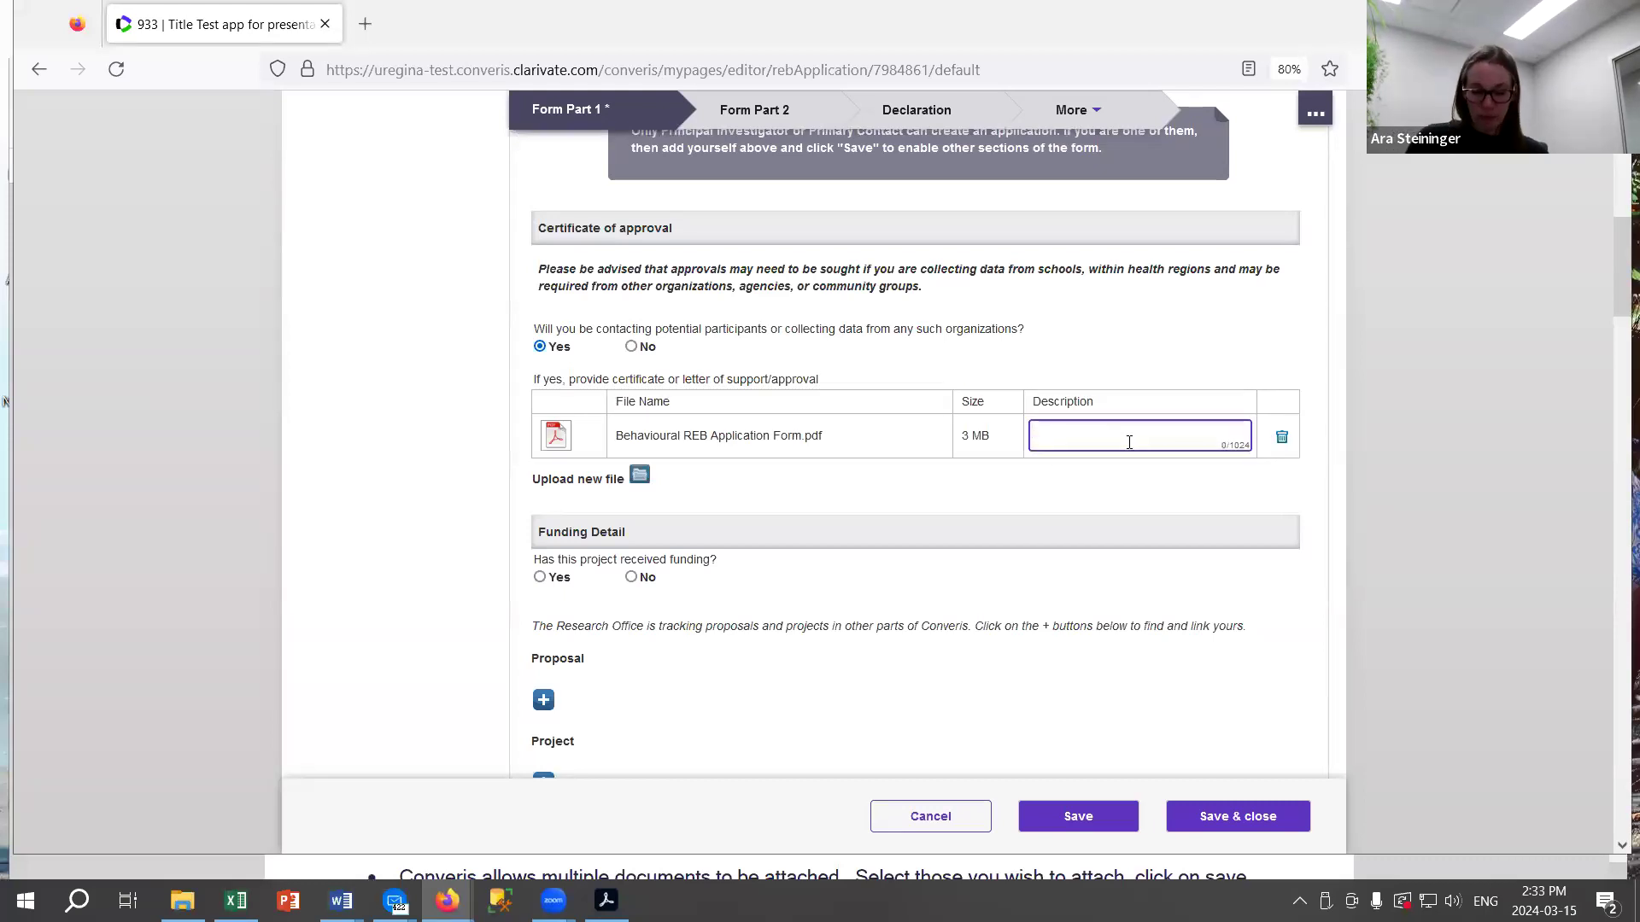
type("approval from school board")
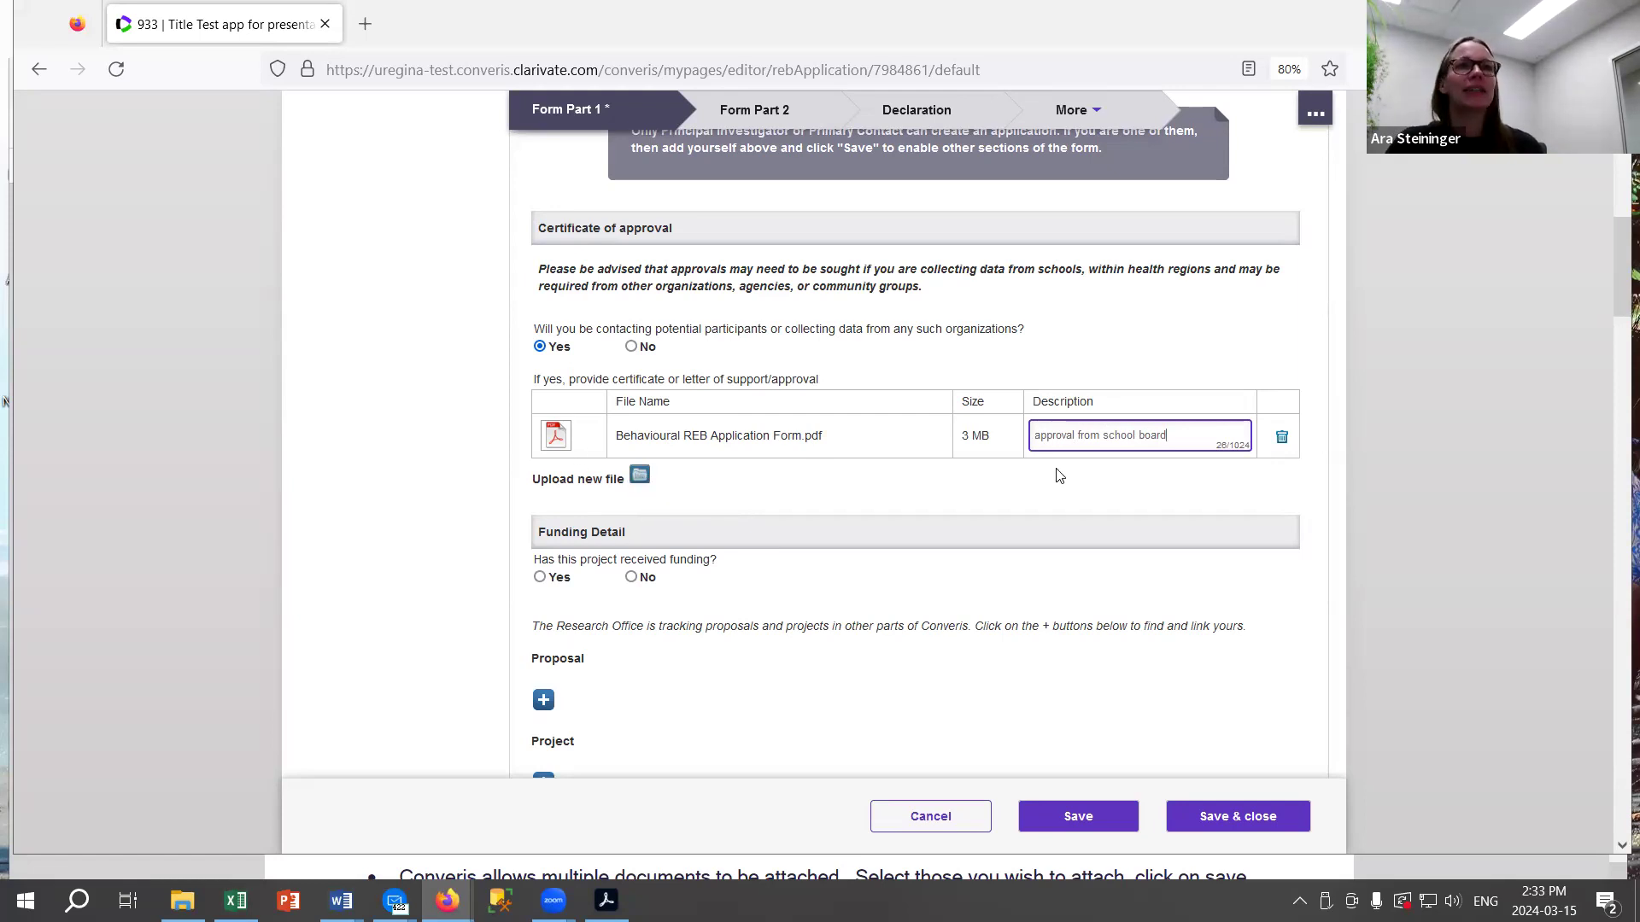
Answer Yes to the project having received funding, and highlight the Proposal and Project headings in Funding Detail.
scroll(1059, 475, "down", 3)
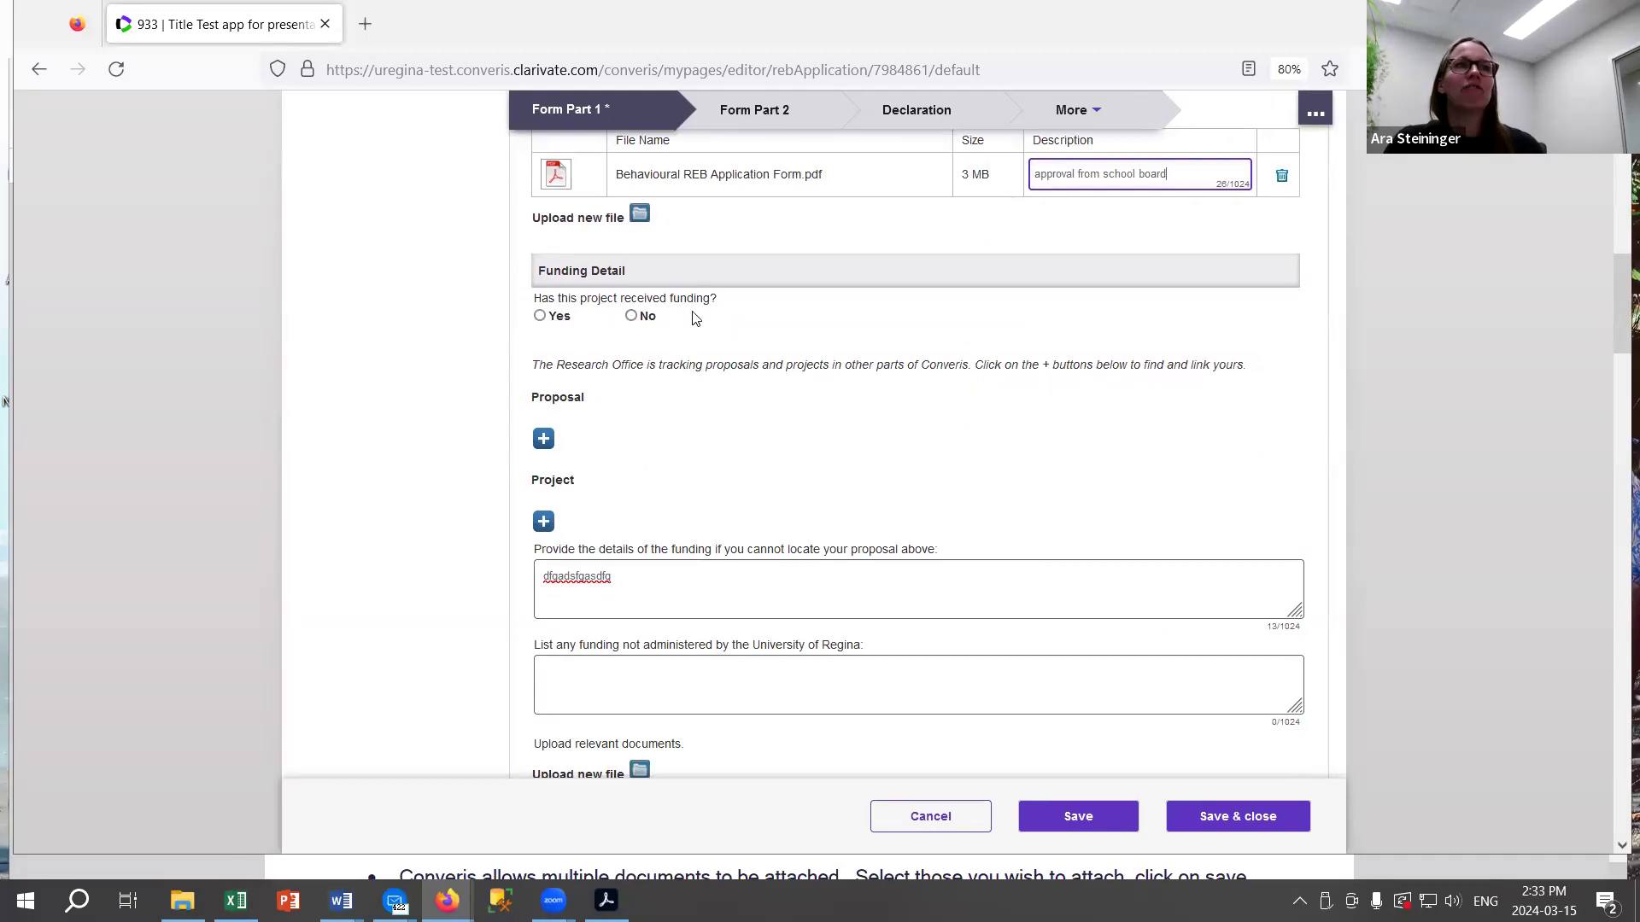
left_click(540, 317)
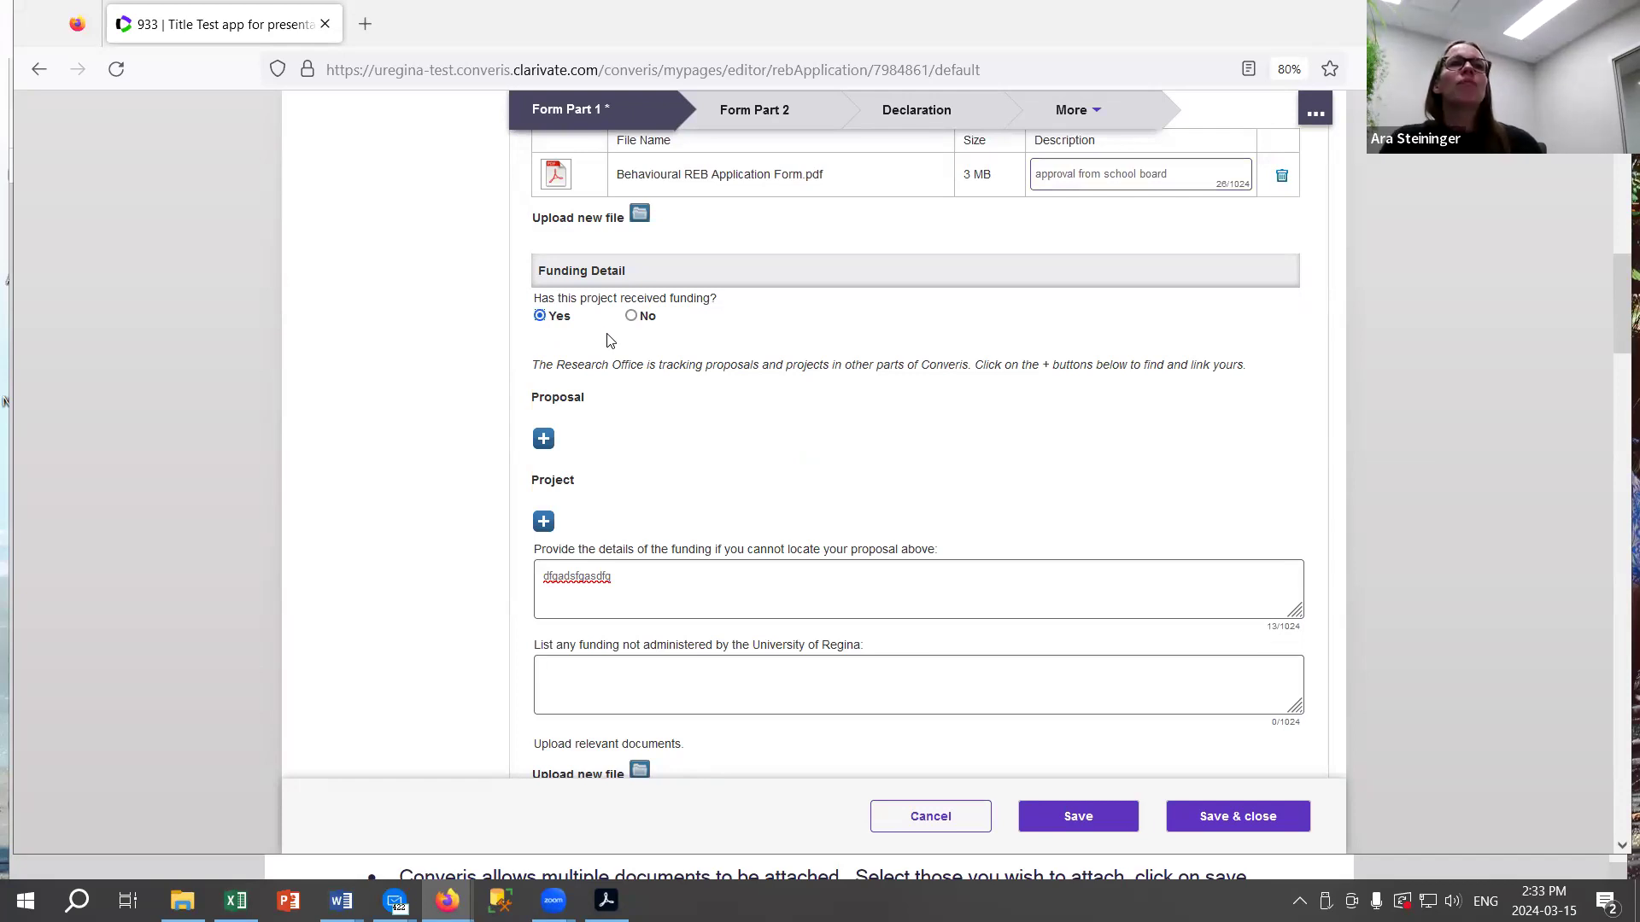
scroll(888, 395, "down", 2)
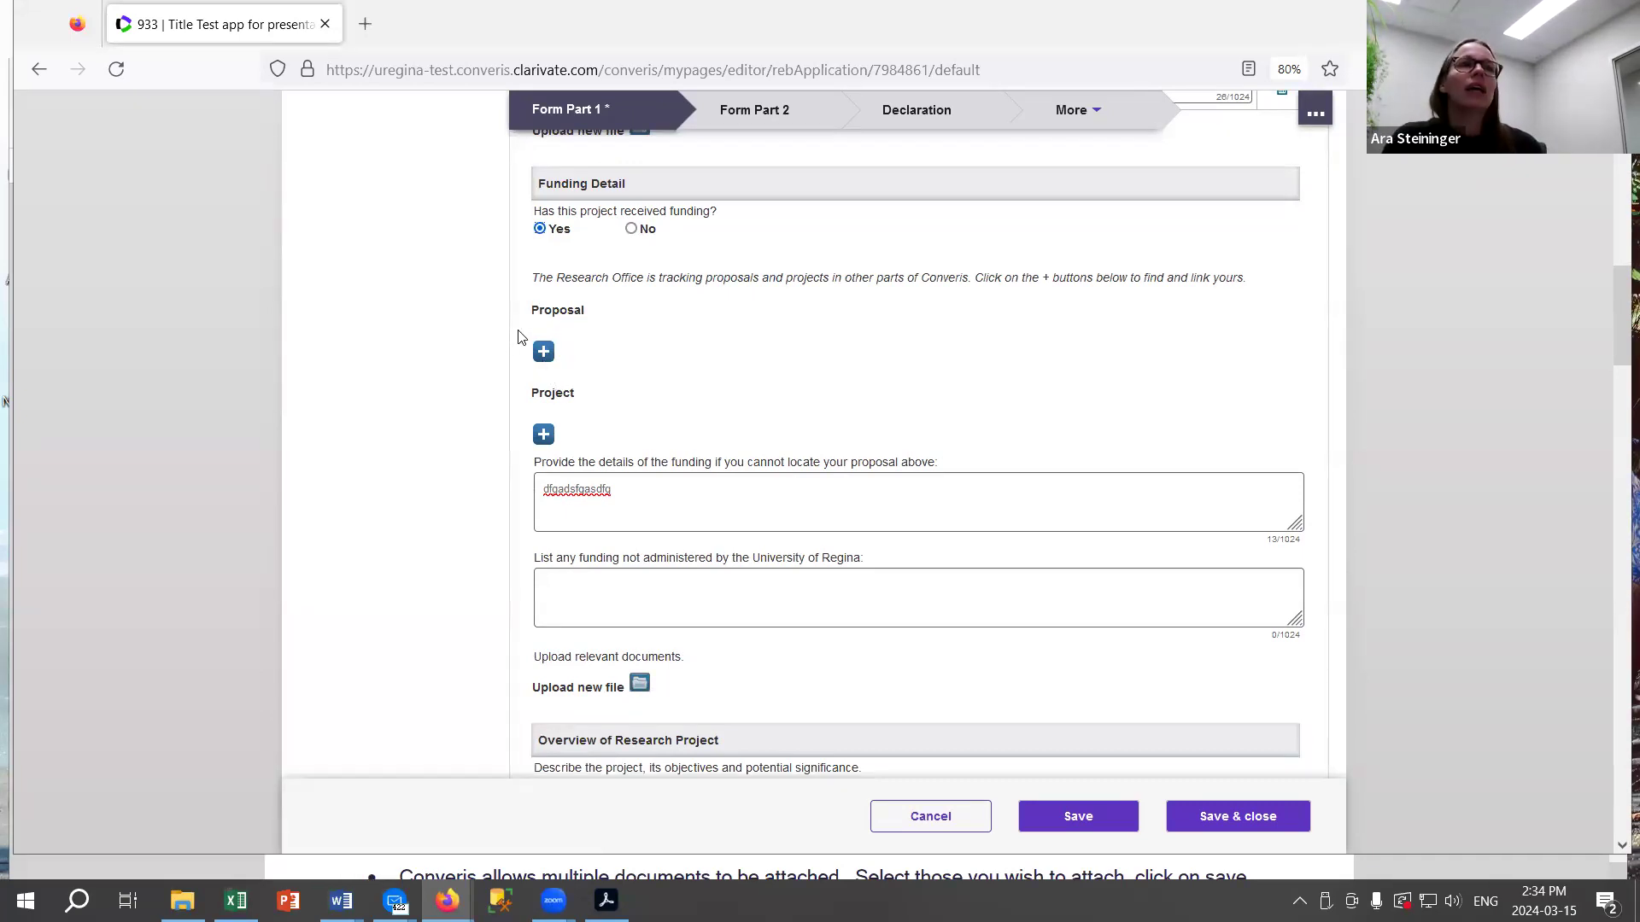
left_click_drag(525, 312, 600, 319)
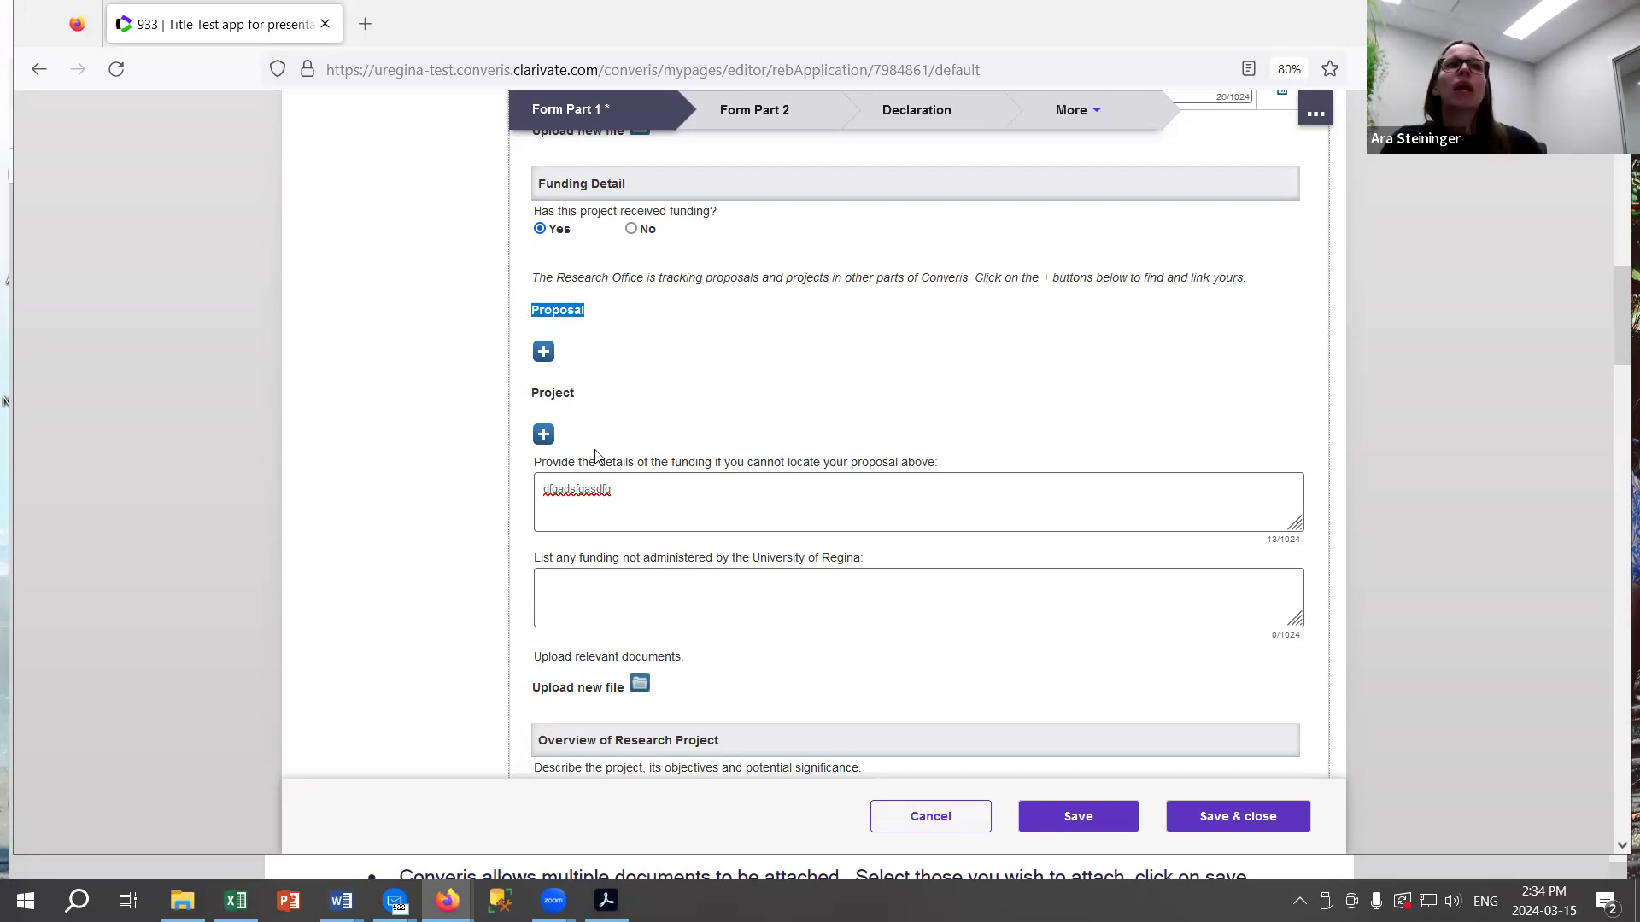
left_click_drag(584, 396, 521, 403)
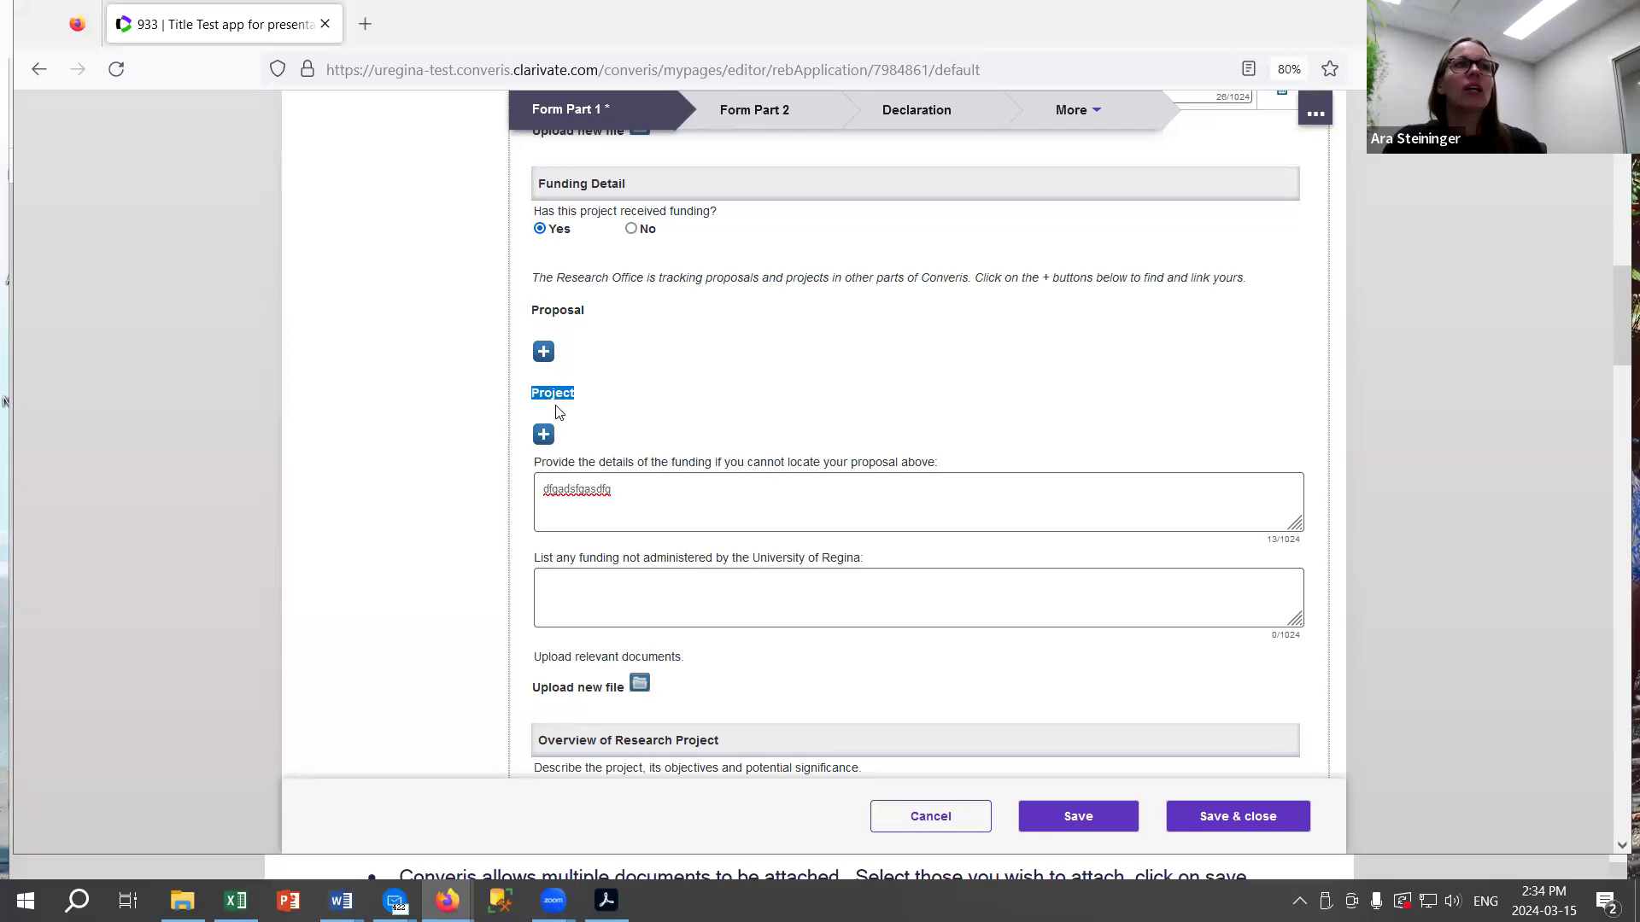
Search under Project for the researcher's own name, link the project idea dated December 17, 2019, and close the search.
left_click(544, 437)
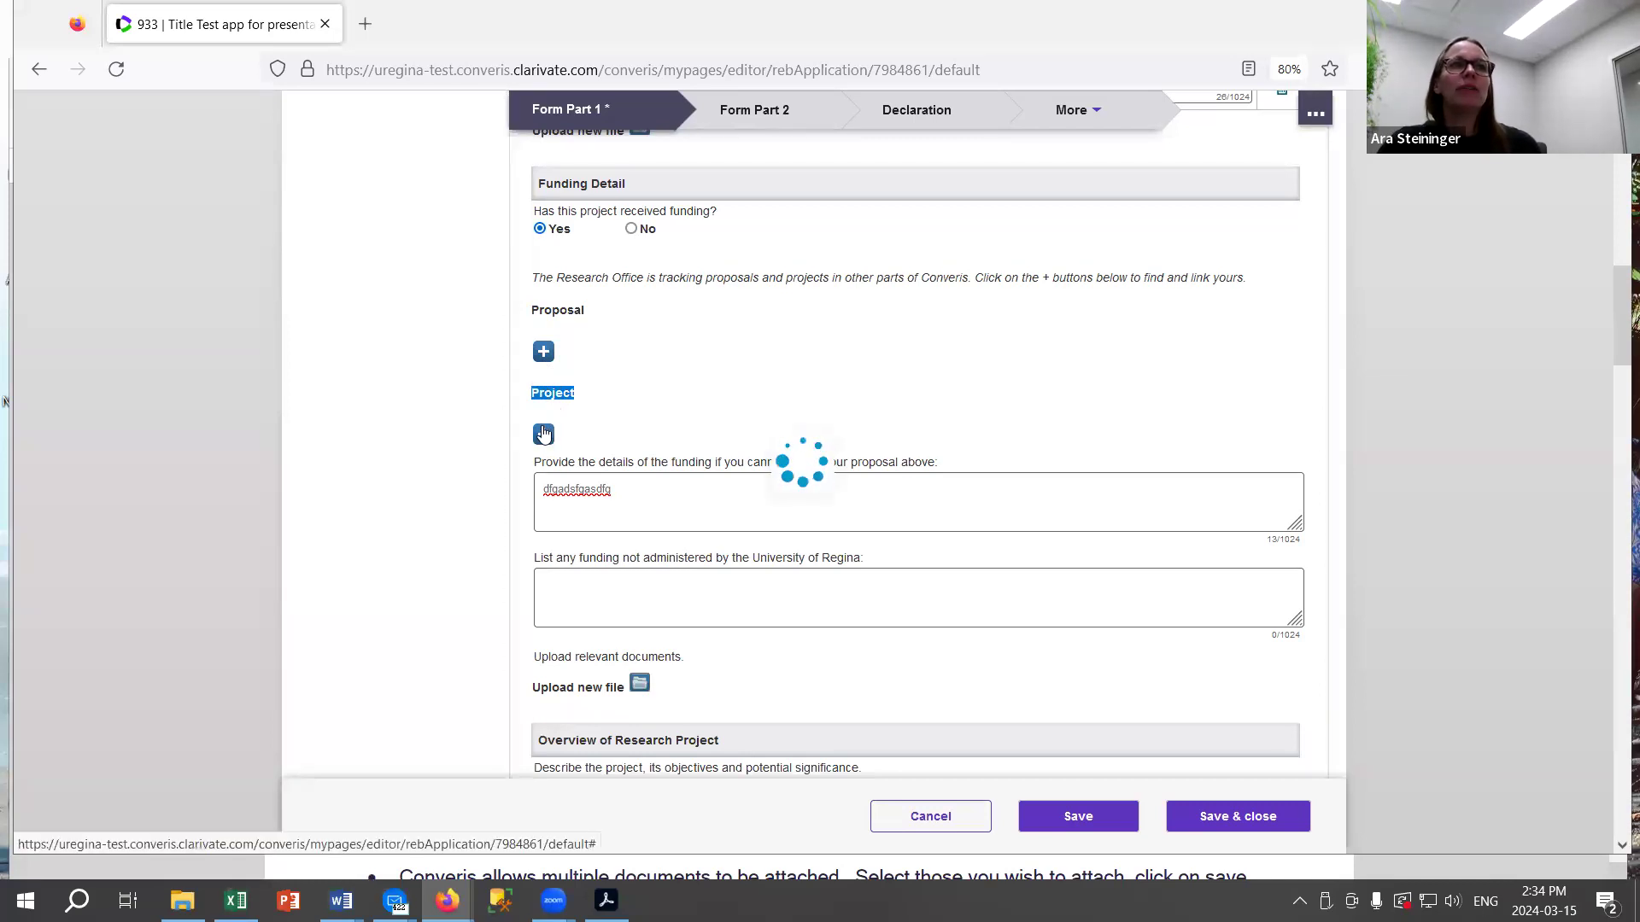
left_click(573, 435)
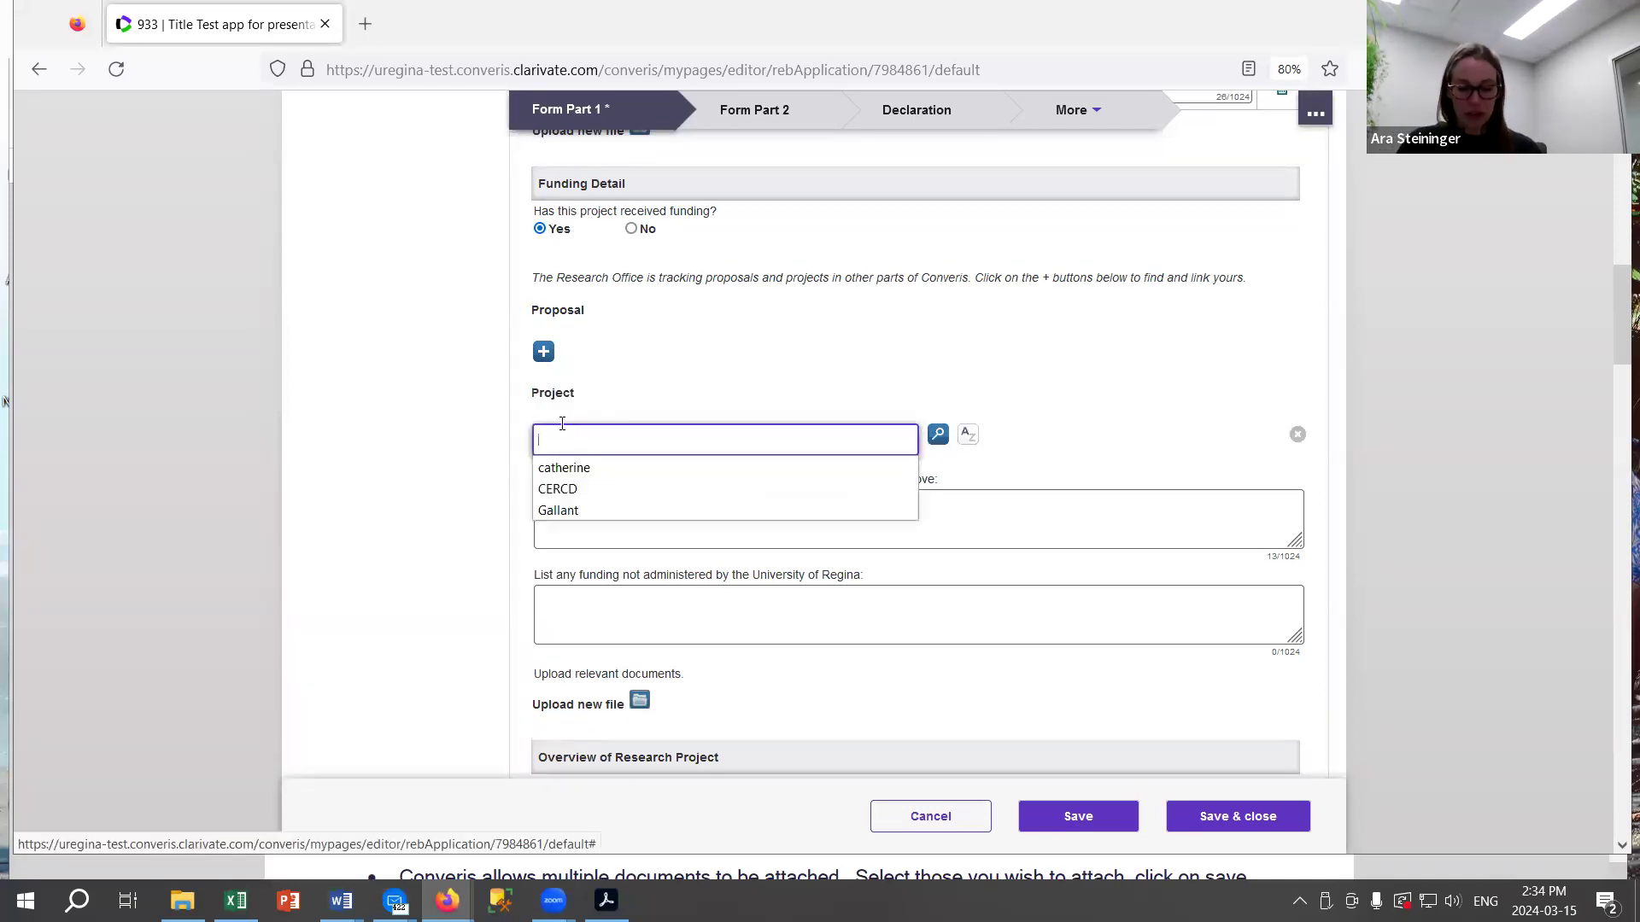
type("Ara Stein")
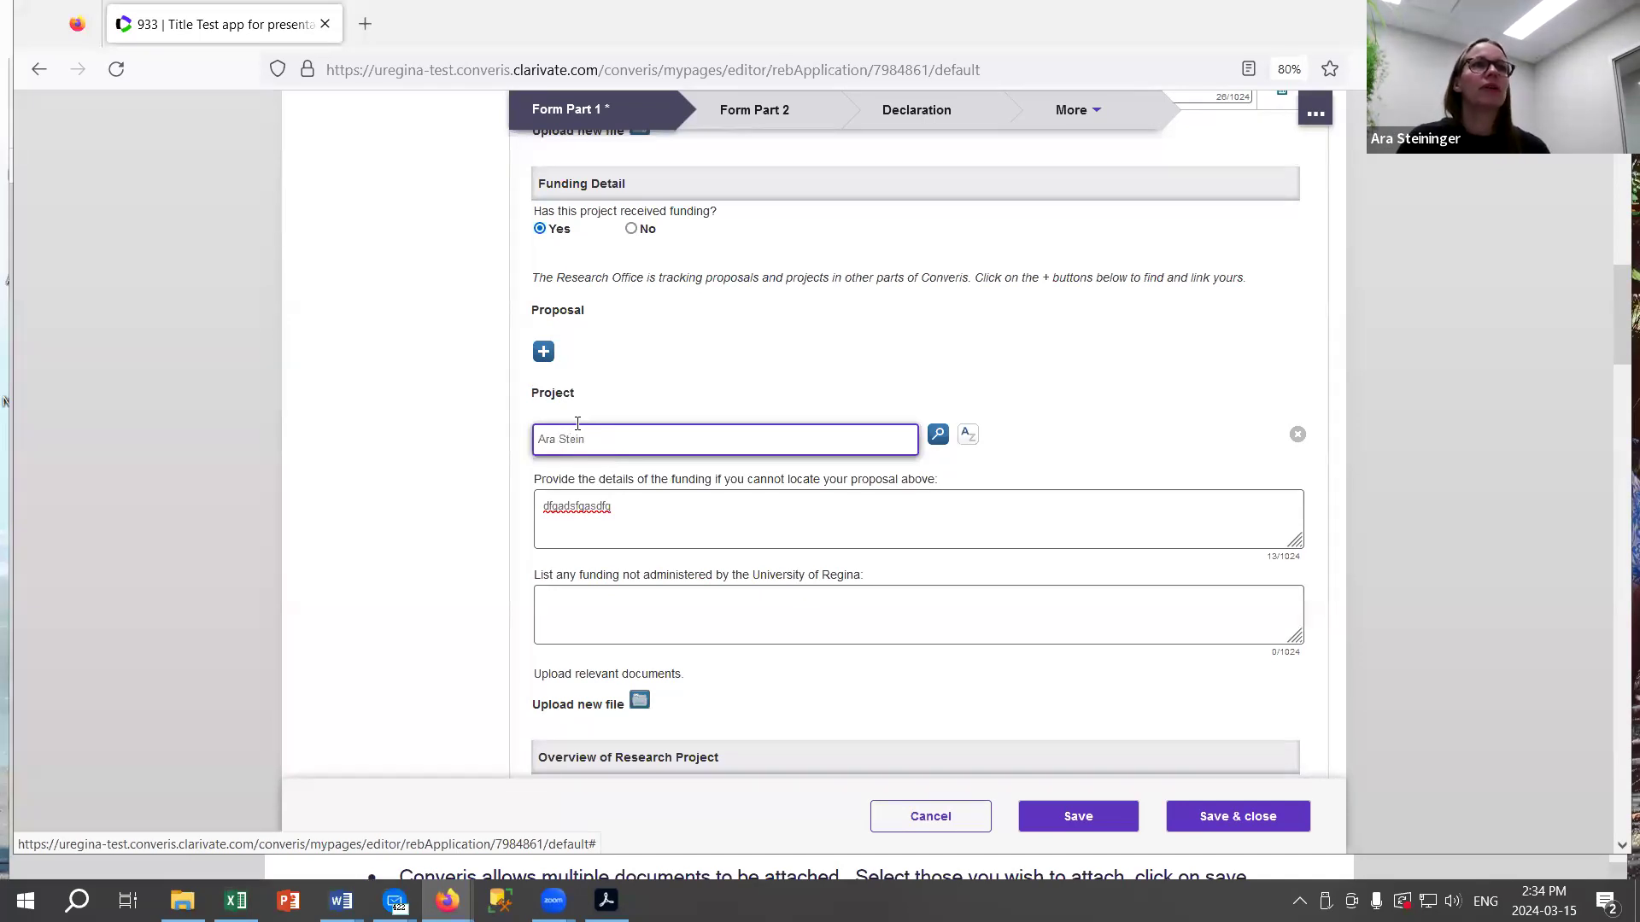
key("Return")
left_click(938, 437)
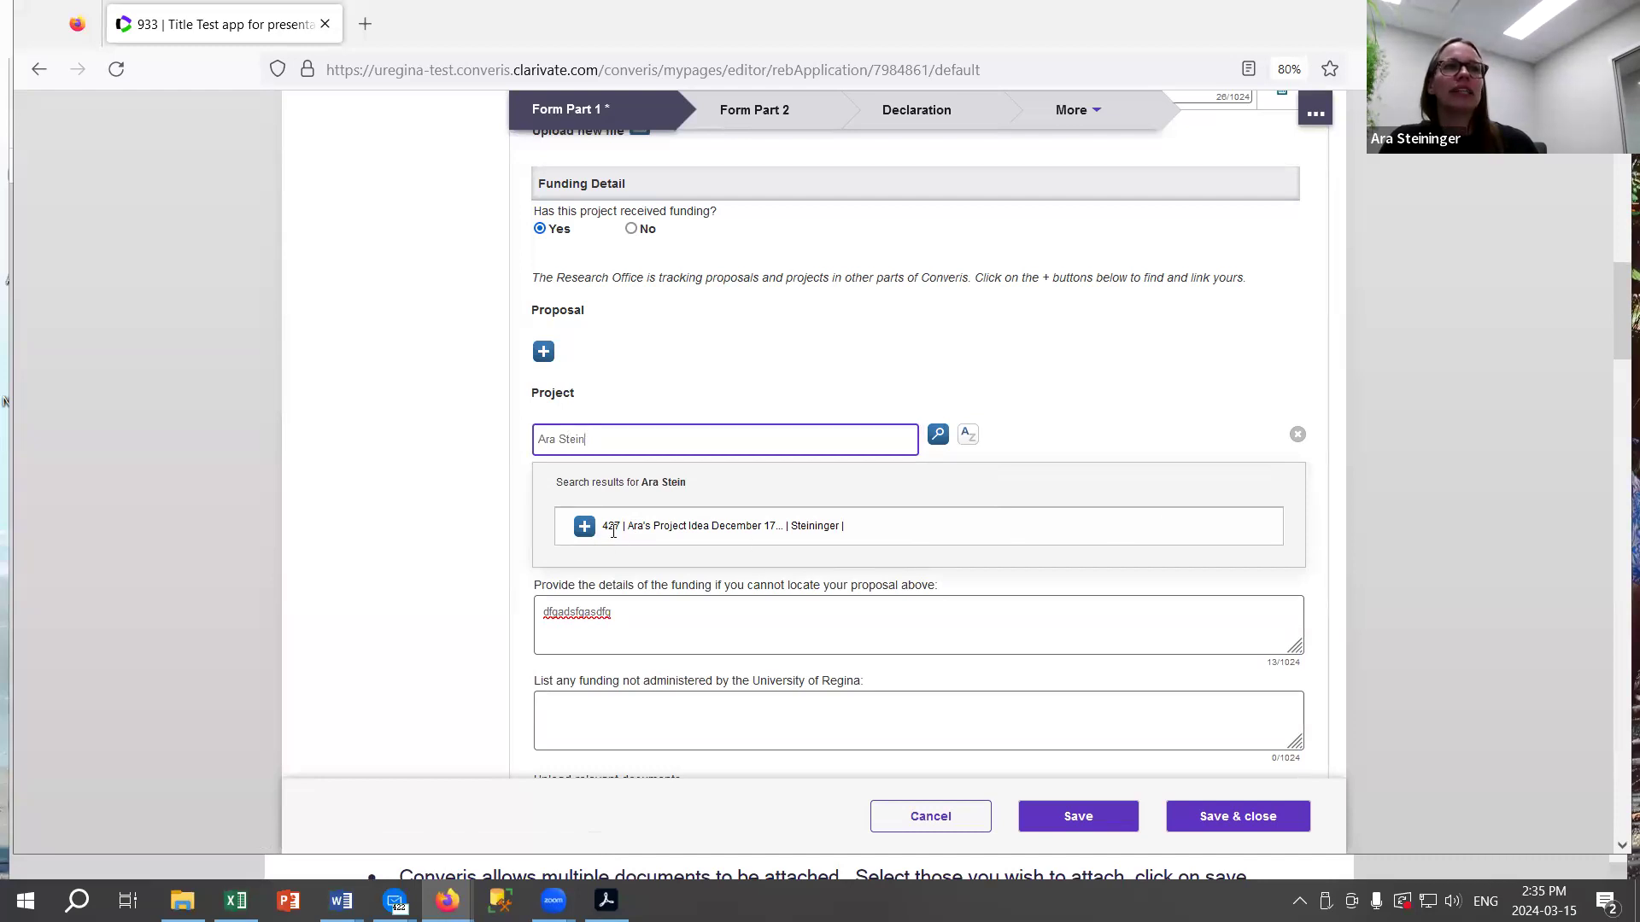
left_click_drag(603, 524, 777, 526)
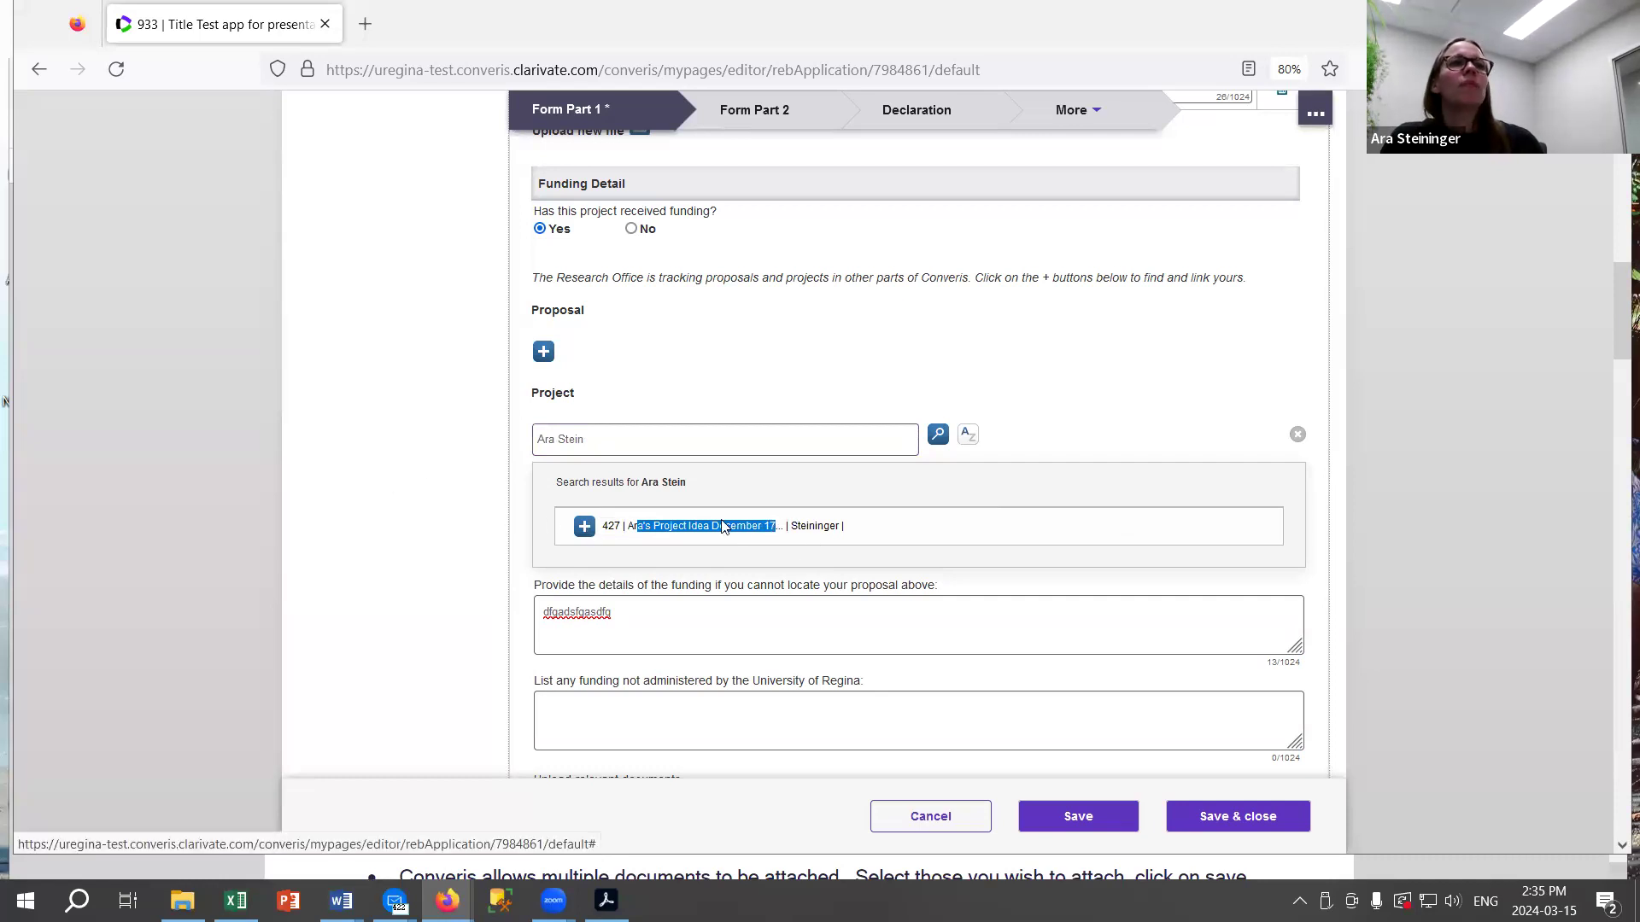
left_click(589, 530)
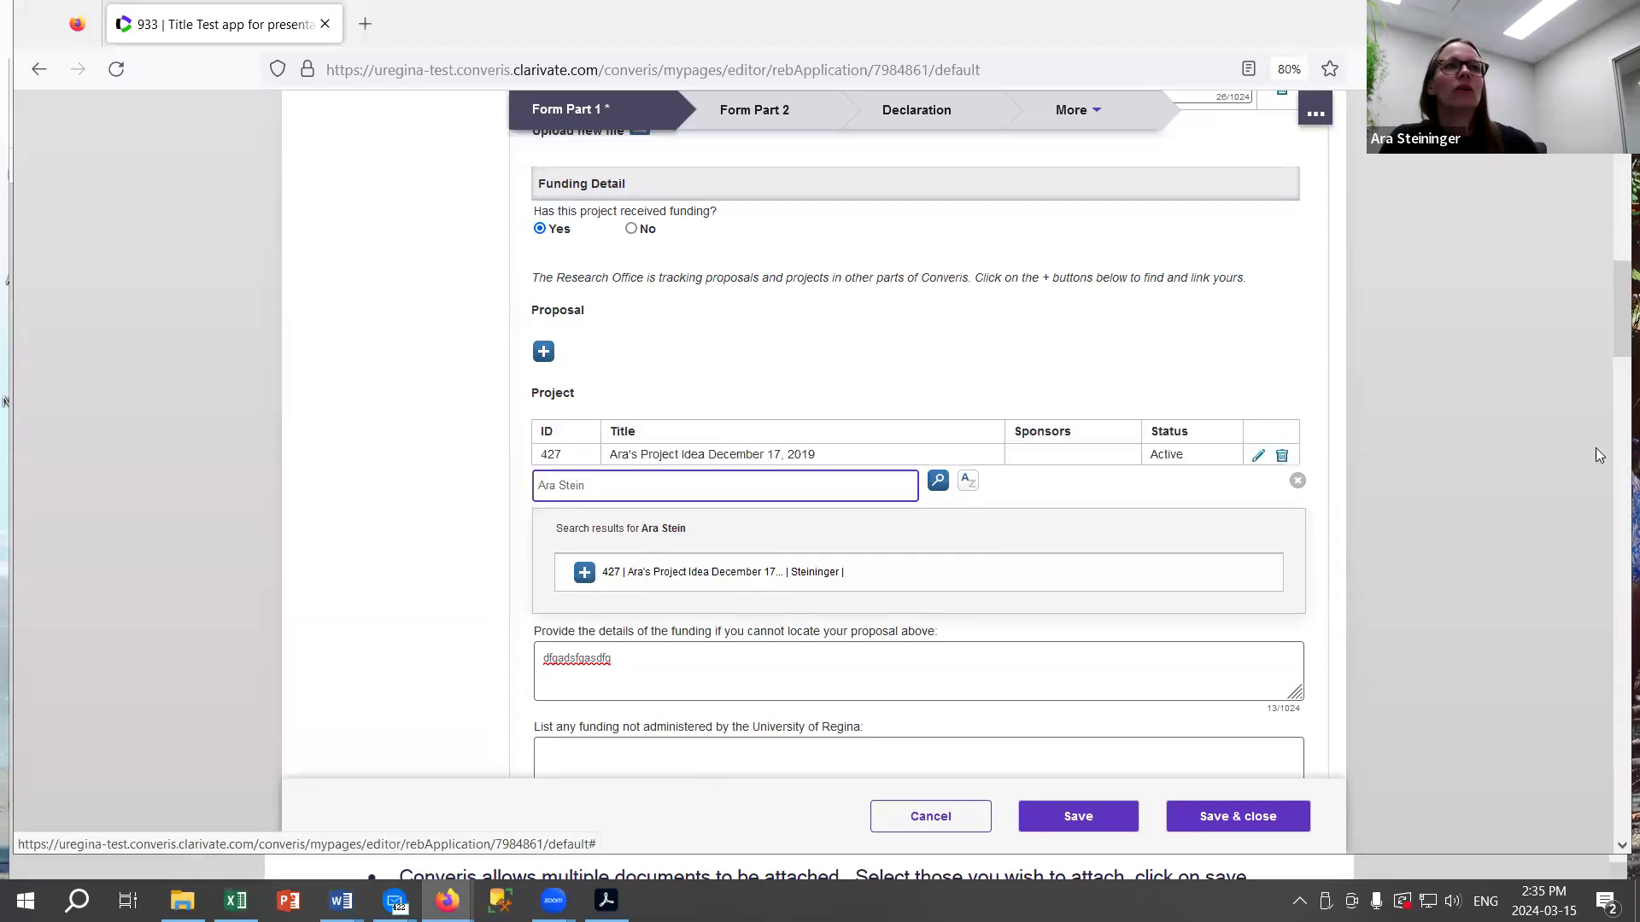
left_click(1297, 480)
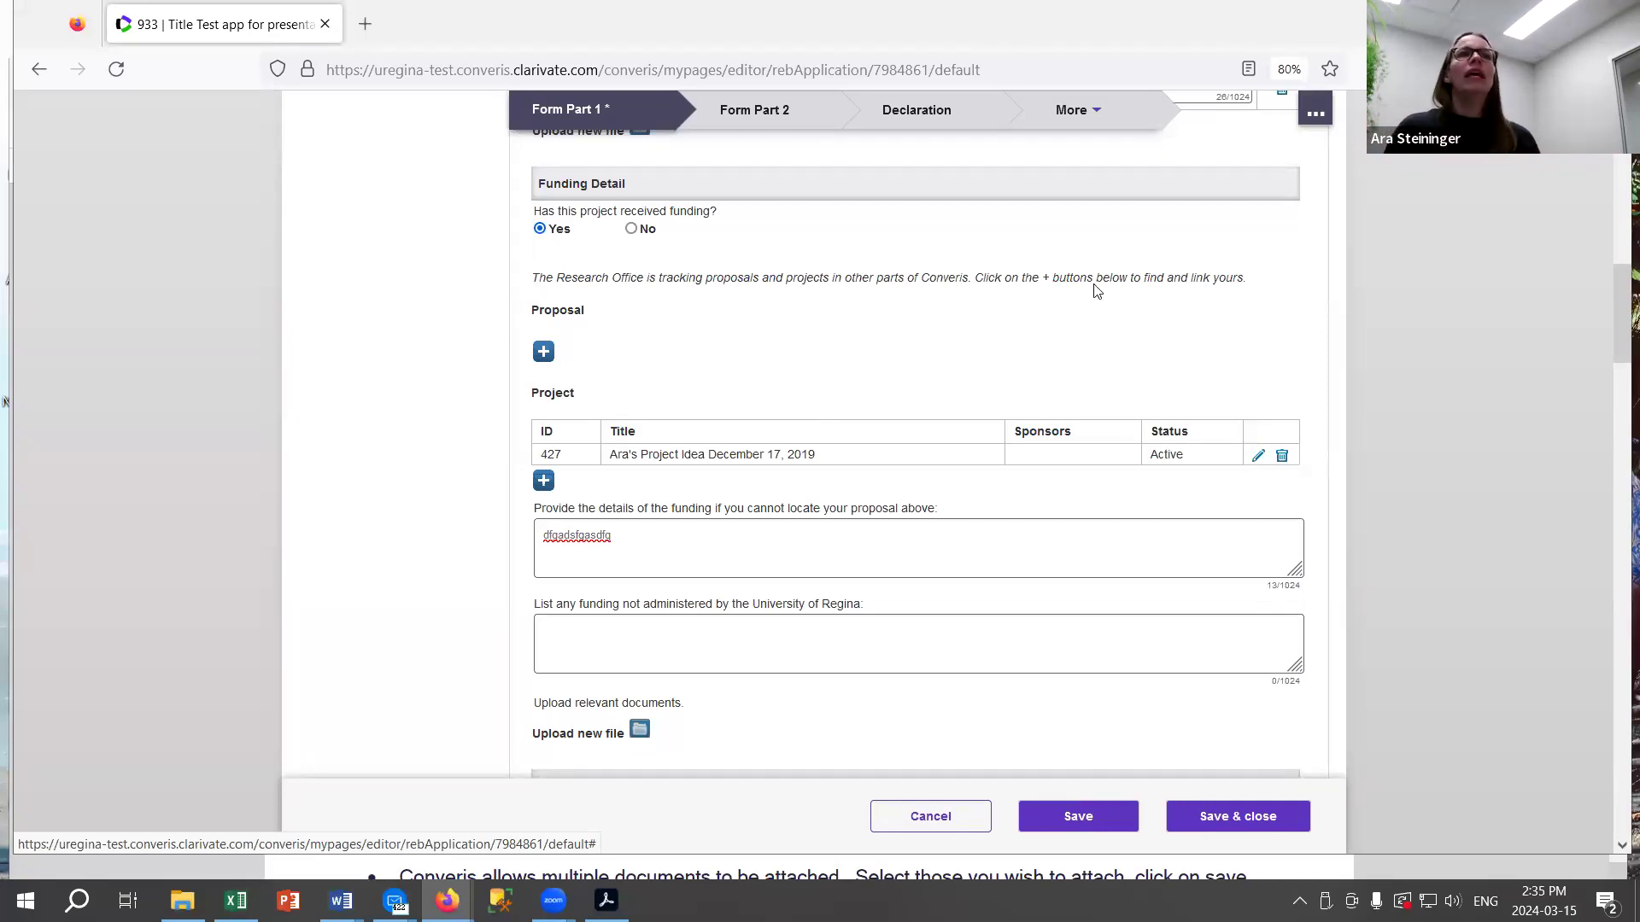
Highlight the entry in the funding details field and the Upload new file label under the relevant funding documents.
scroll(1196, 401, "down", 2)
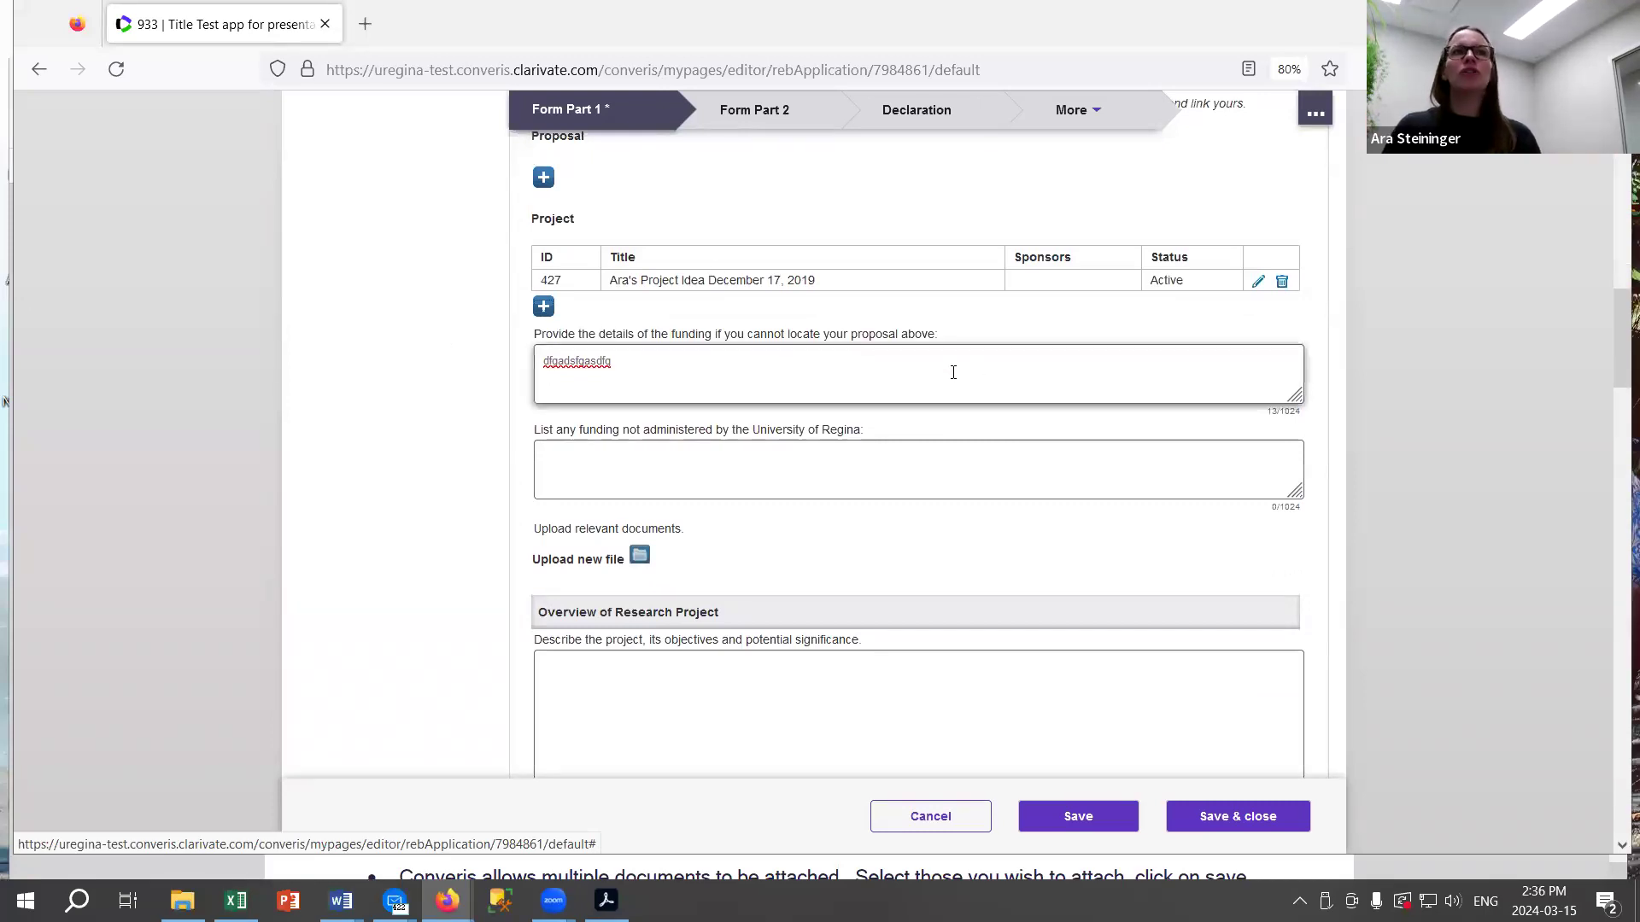
left_click_drag(658, 369, 505, 351)
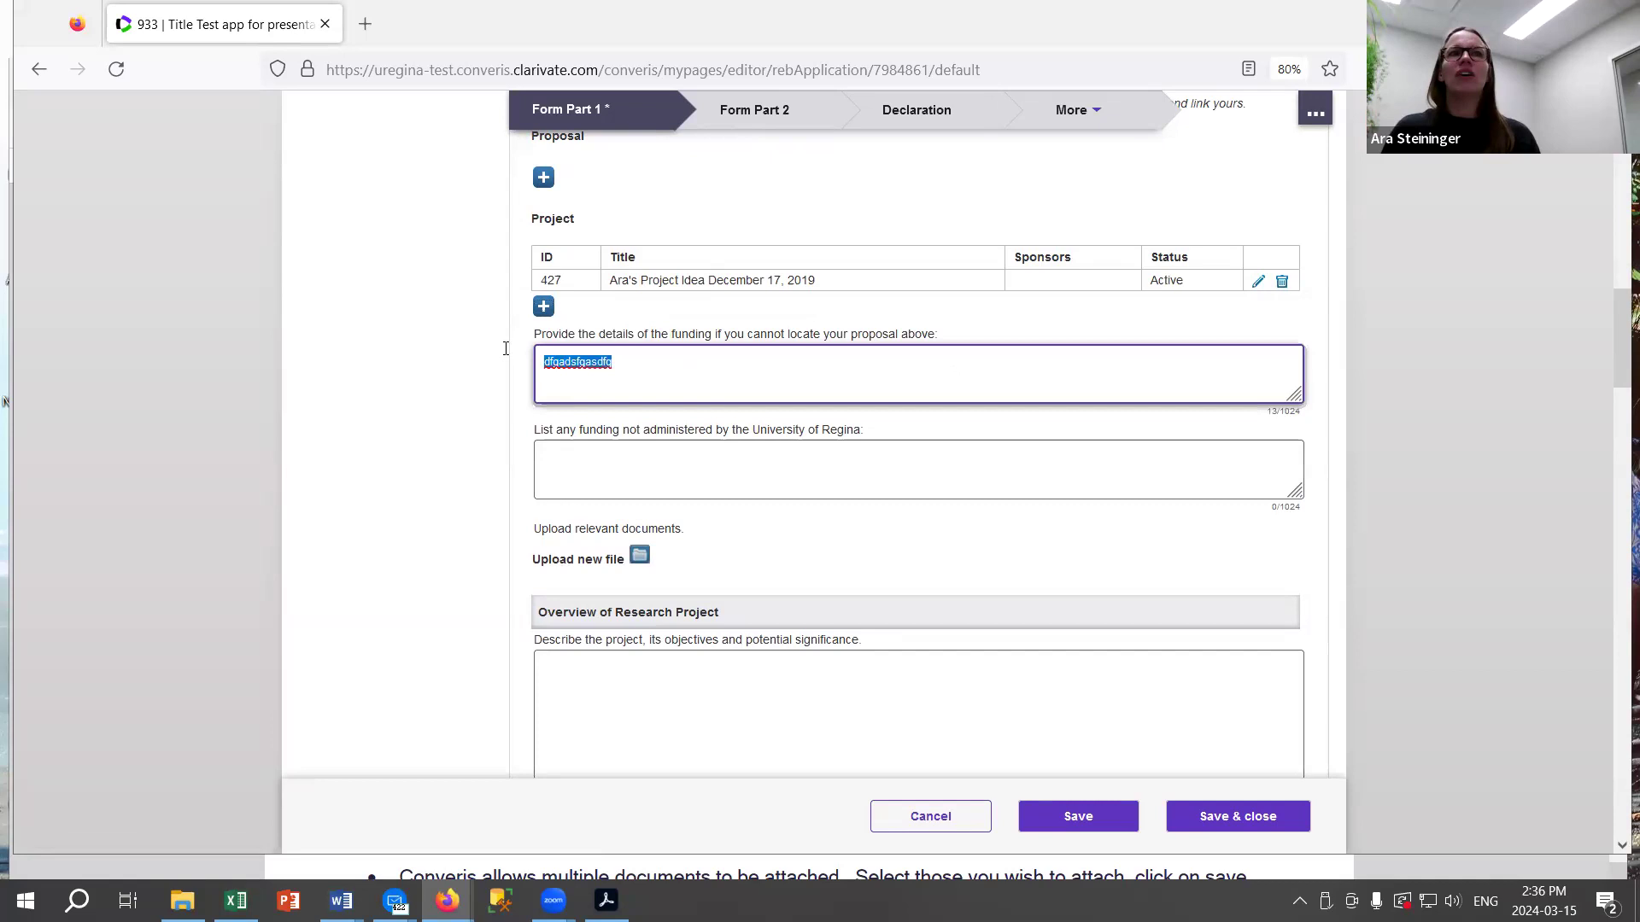
left_click(640, 361)
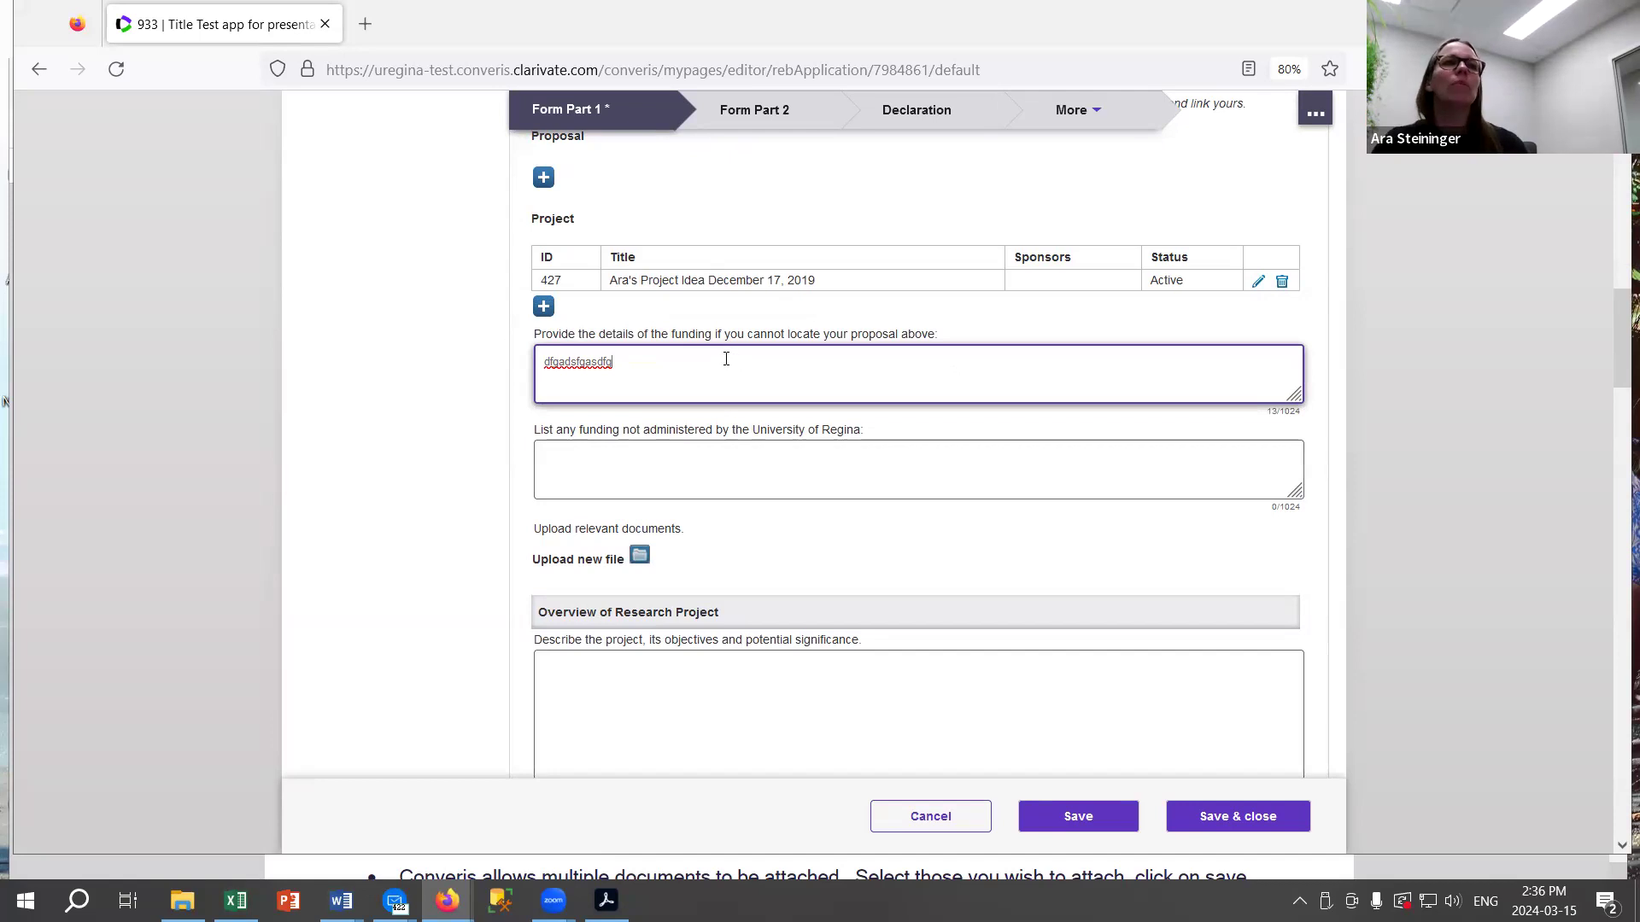
scroll(854, 376, "down", 2)
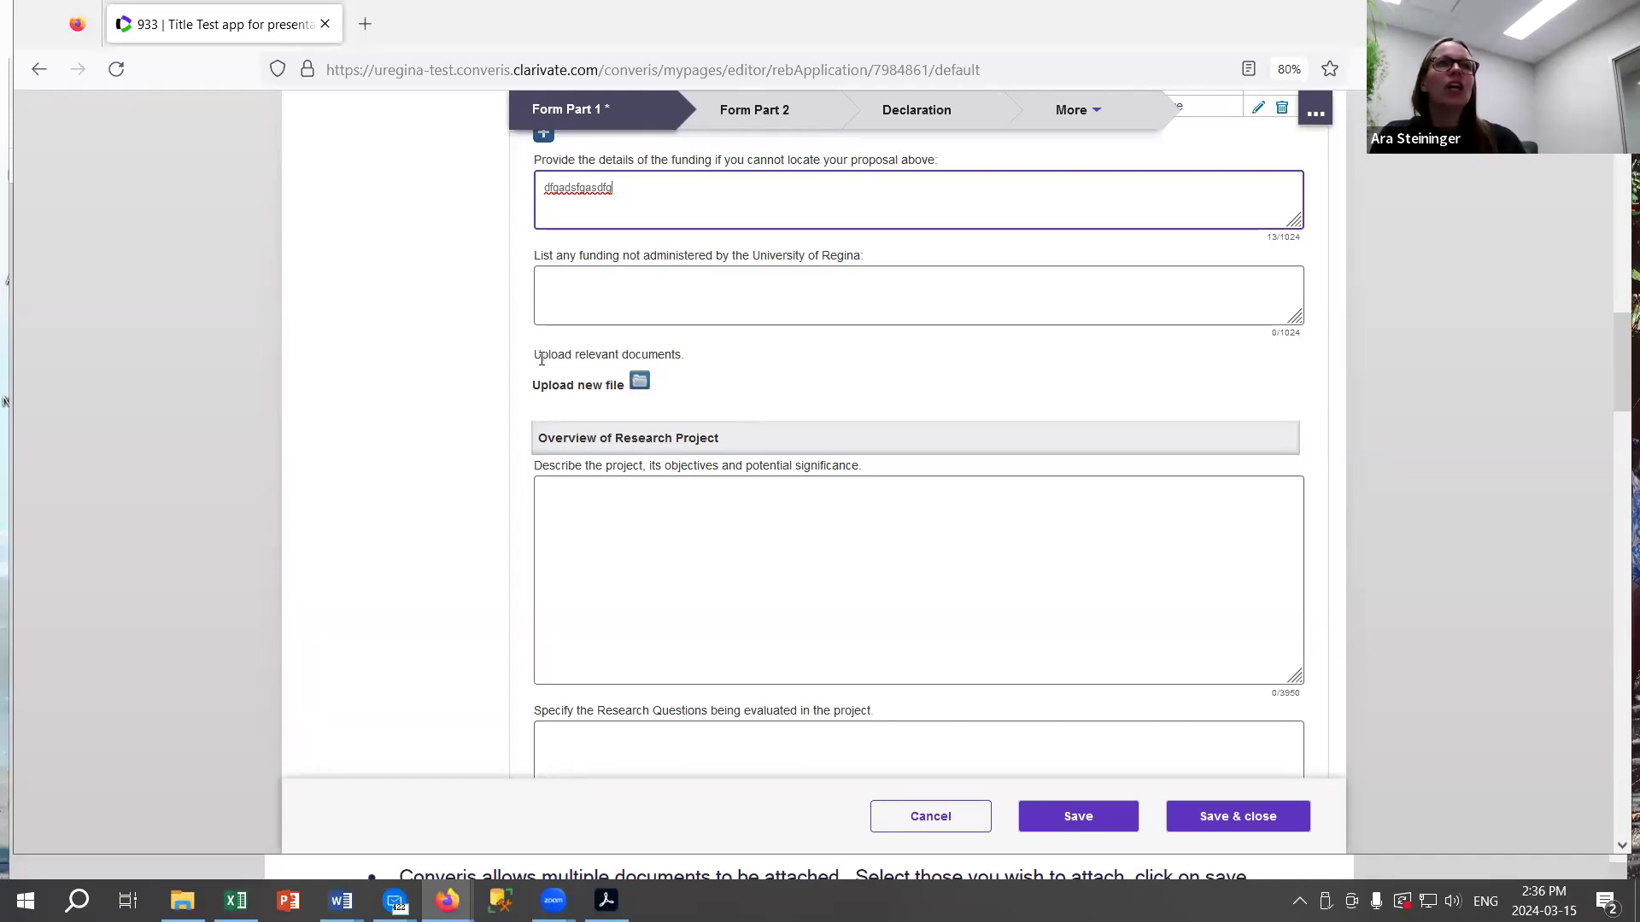
left_click_drag(529, 394, 684, 392)
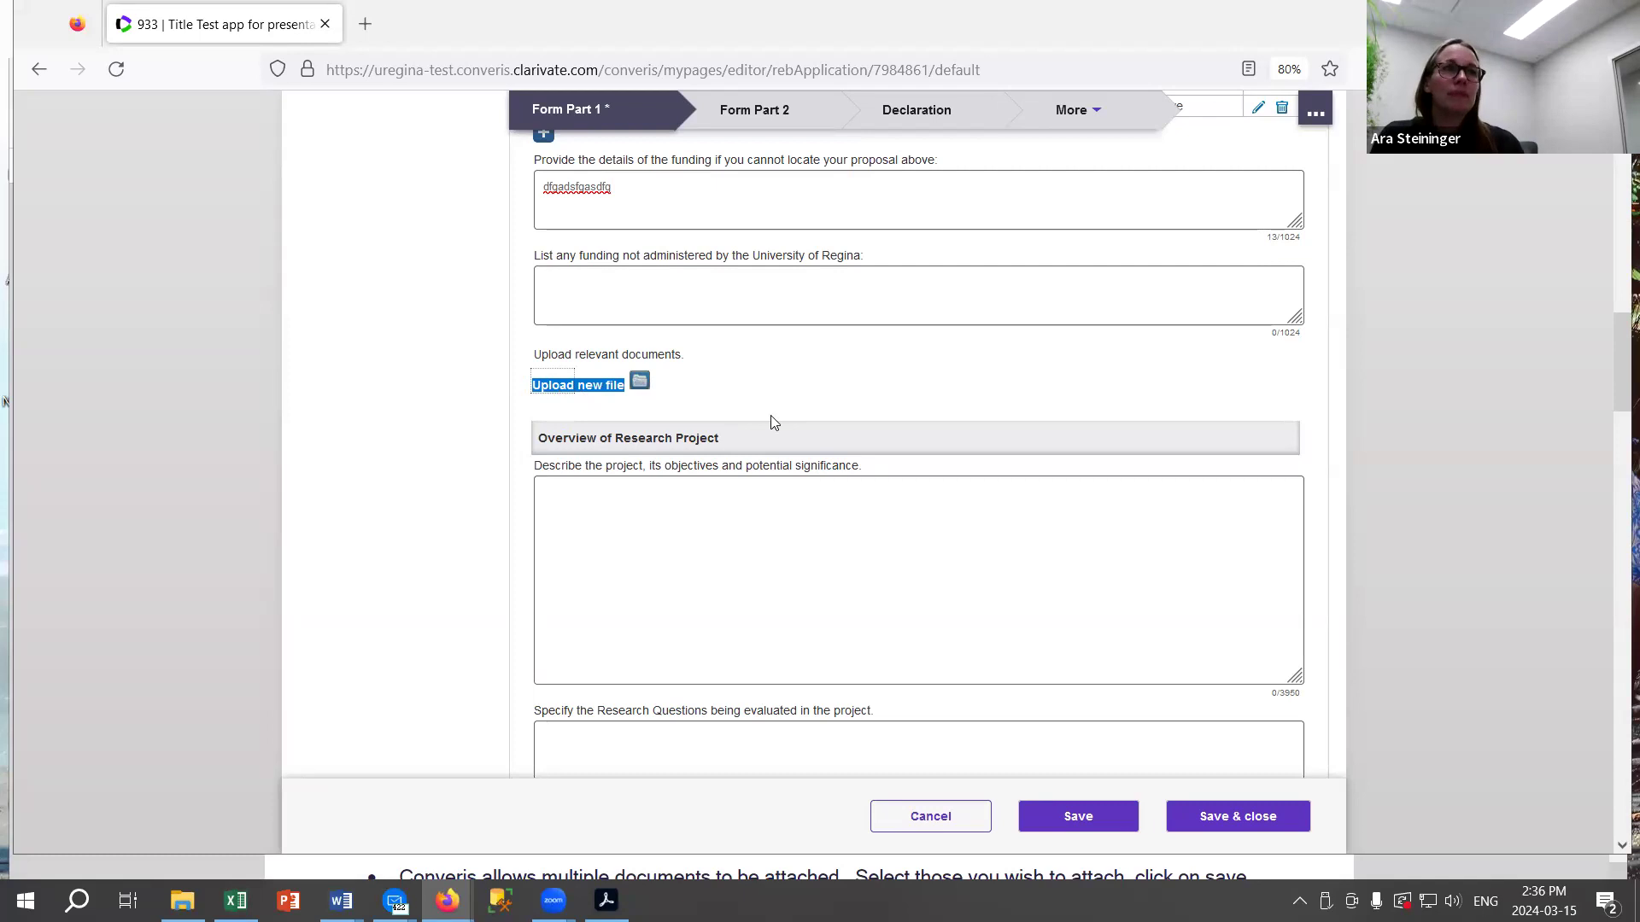
Enter "objectives" as the project description and "questions" as the Research Questions in Overview of Research Project.
scroll(970, 373, "down", 1)
left_click(738, 423)
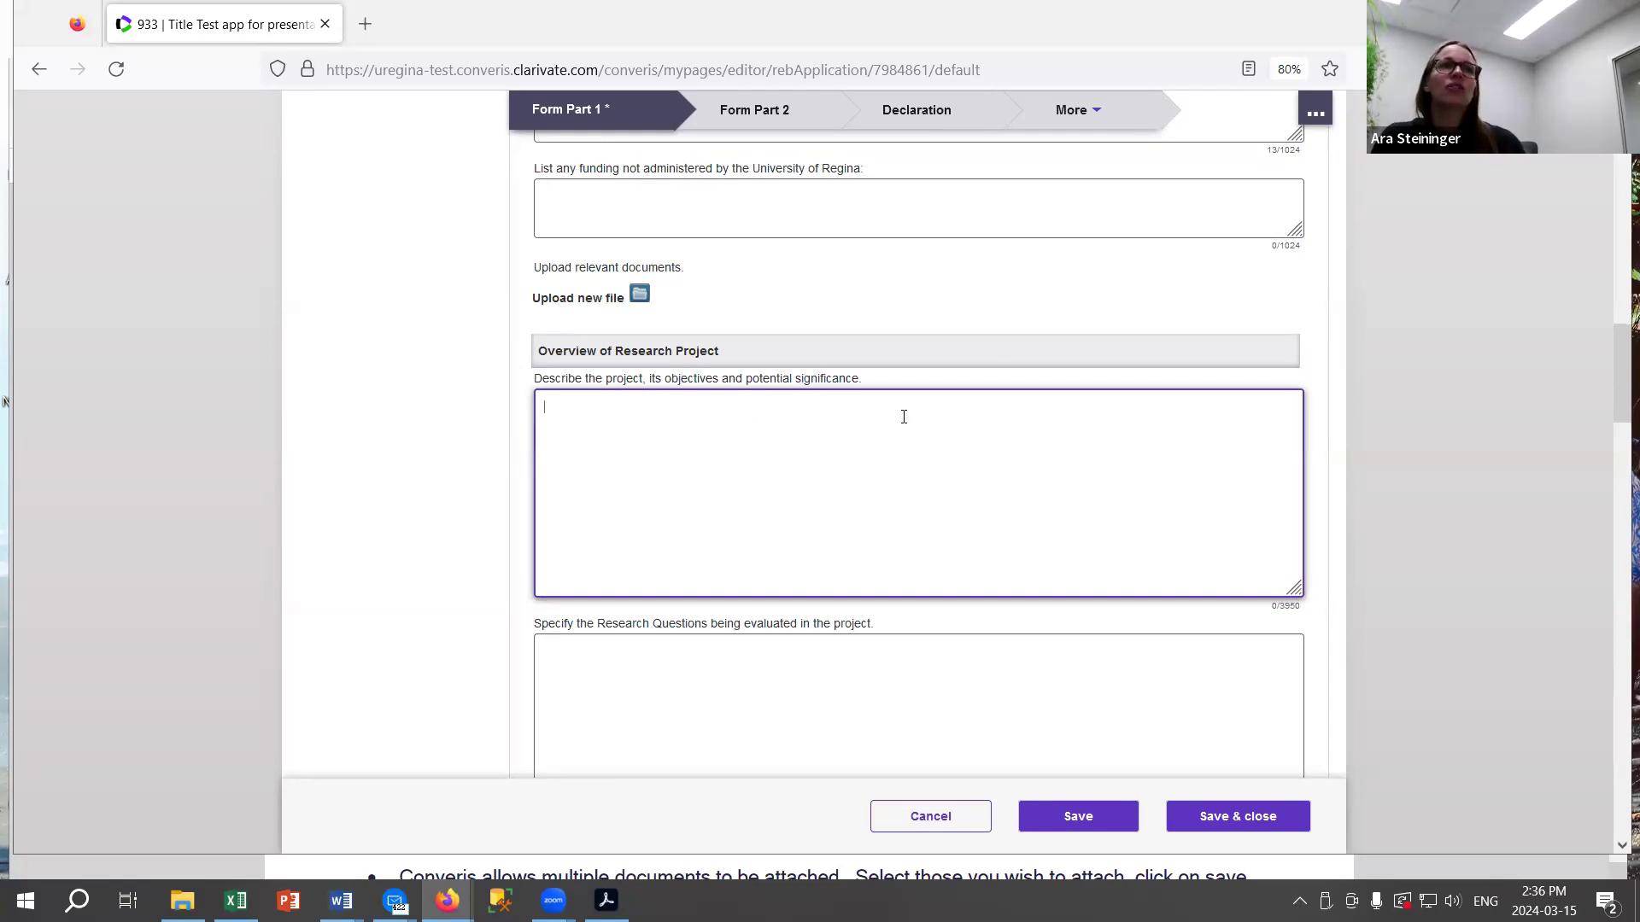
scroll(888, 419, "down", 1)
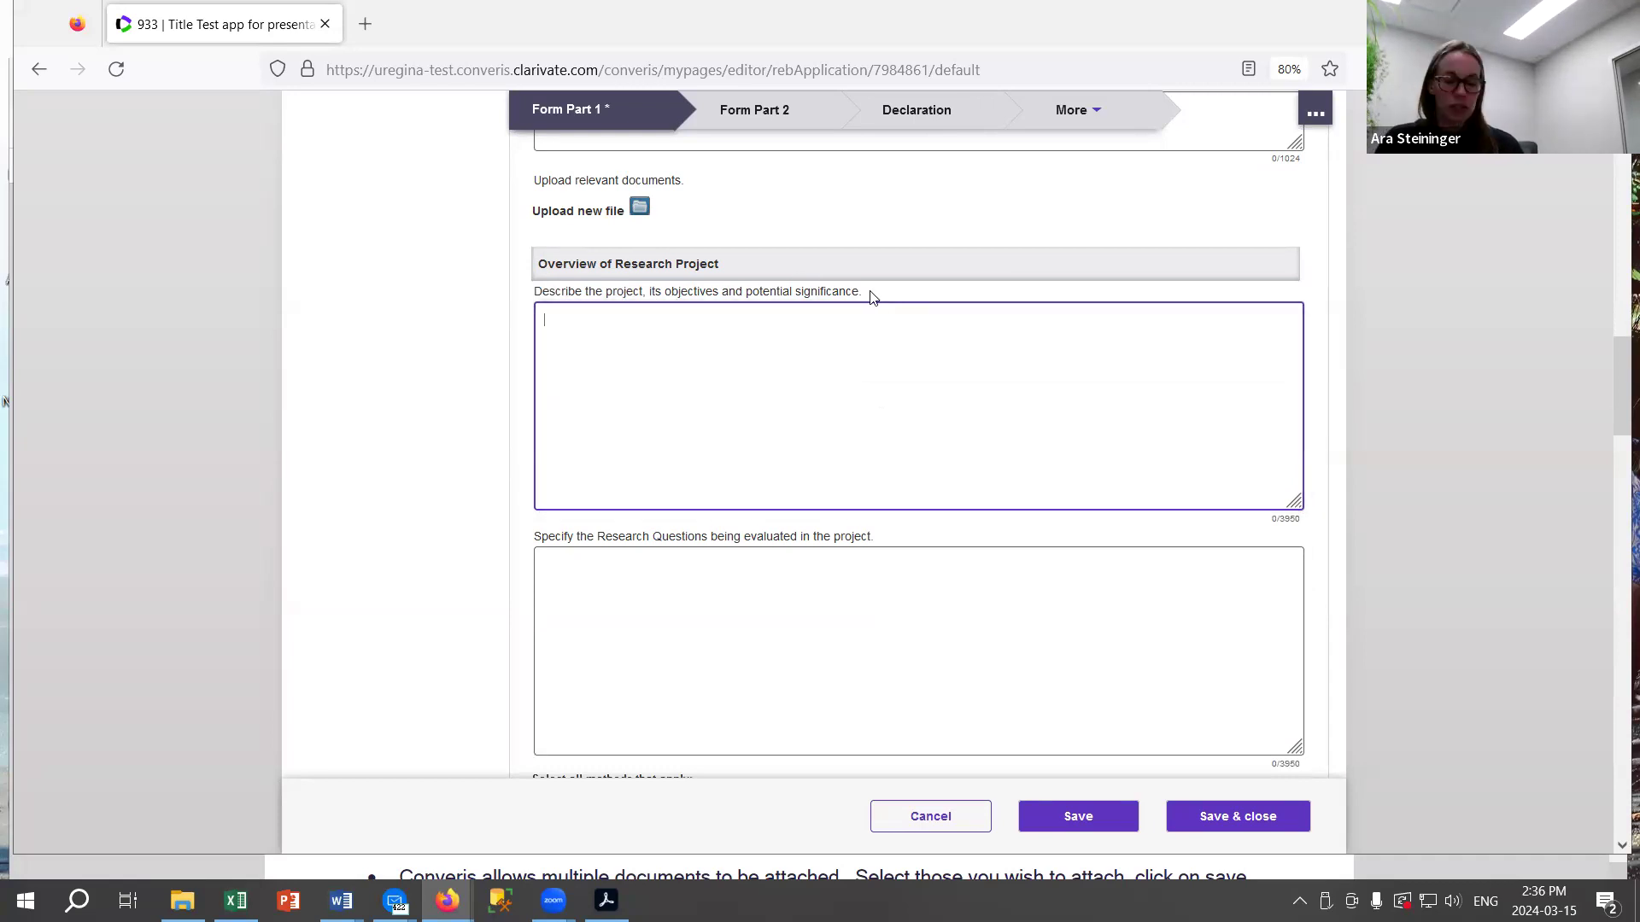
type("objectives")
left_click(794, 605)
type("questions")
scroll(1196, 478, "down", 2)
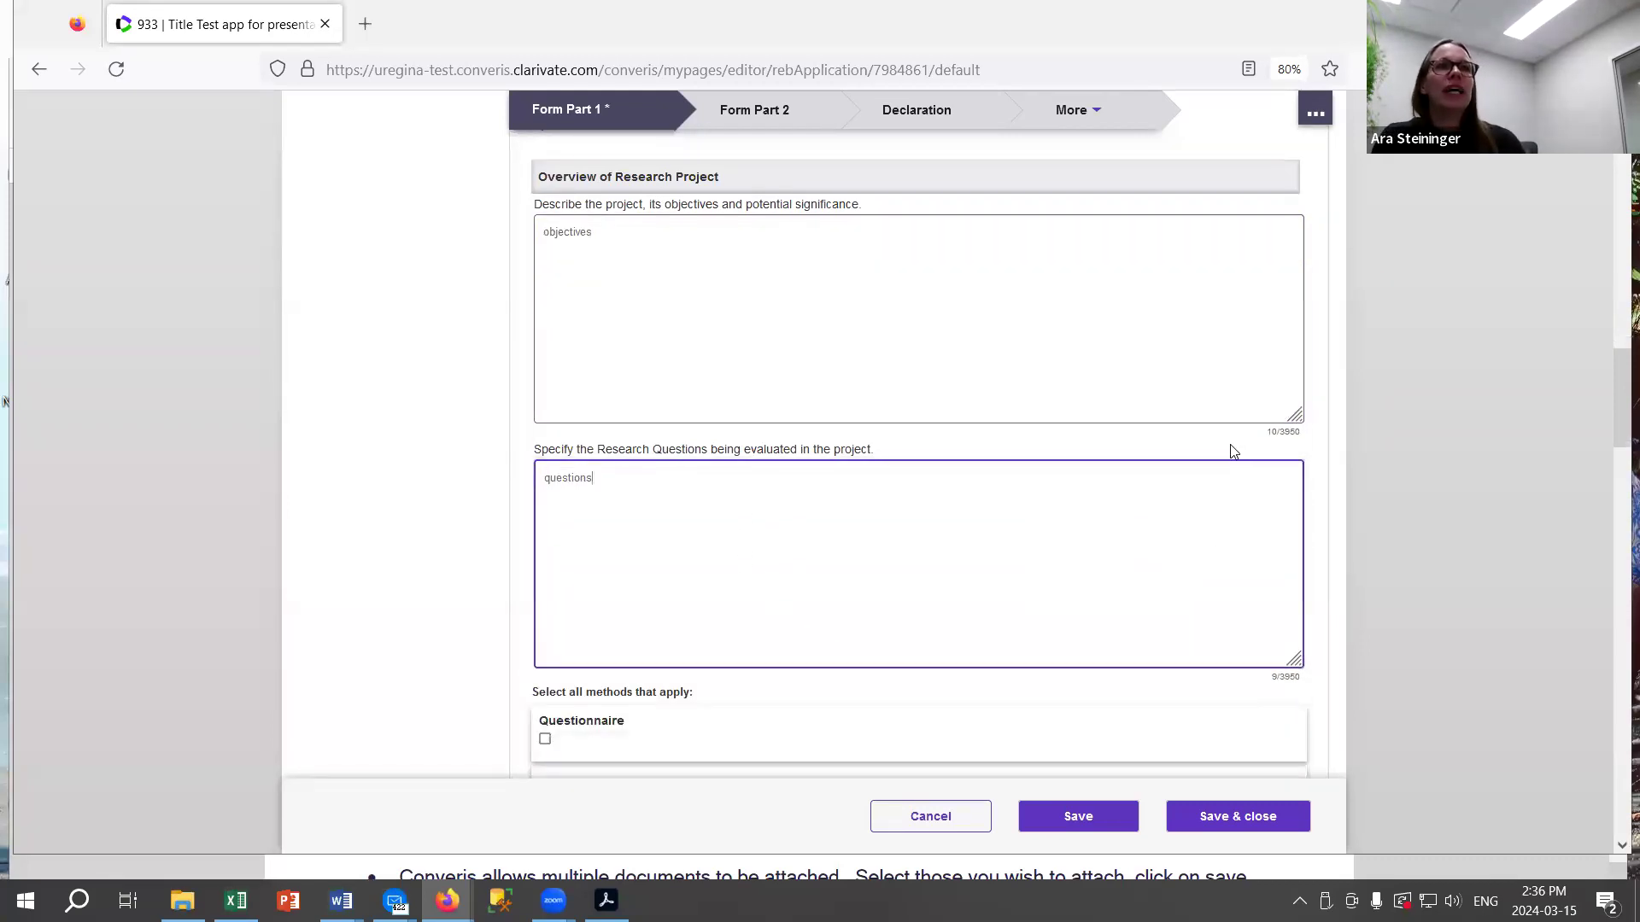
Highlight the character counter beneath the project description field to examine its length limit.
scroll(1230, 443, "up", 2)
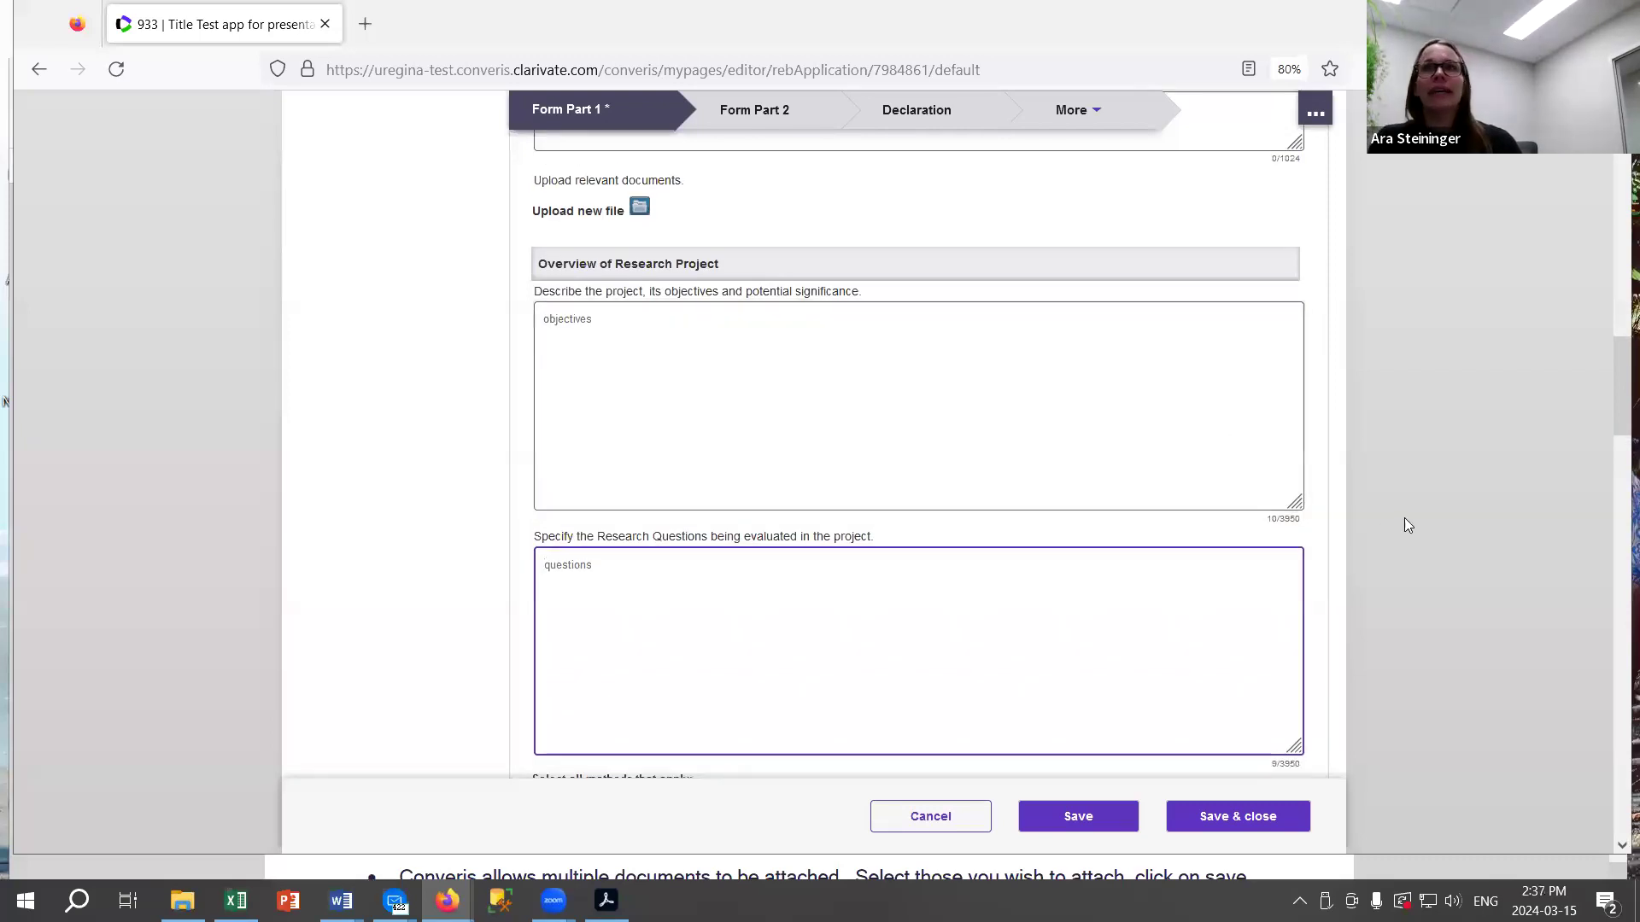
left_click(1319, 528)
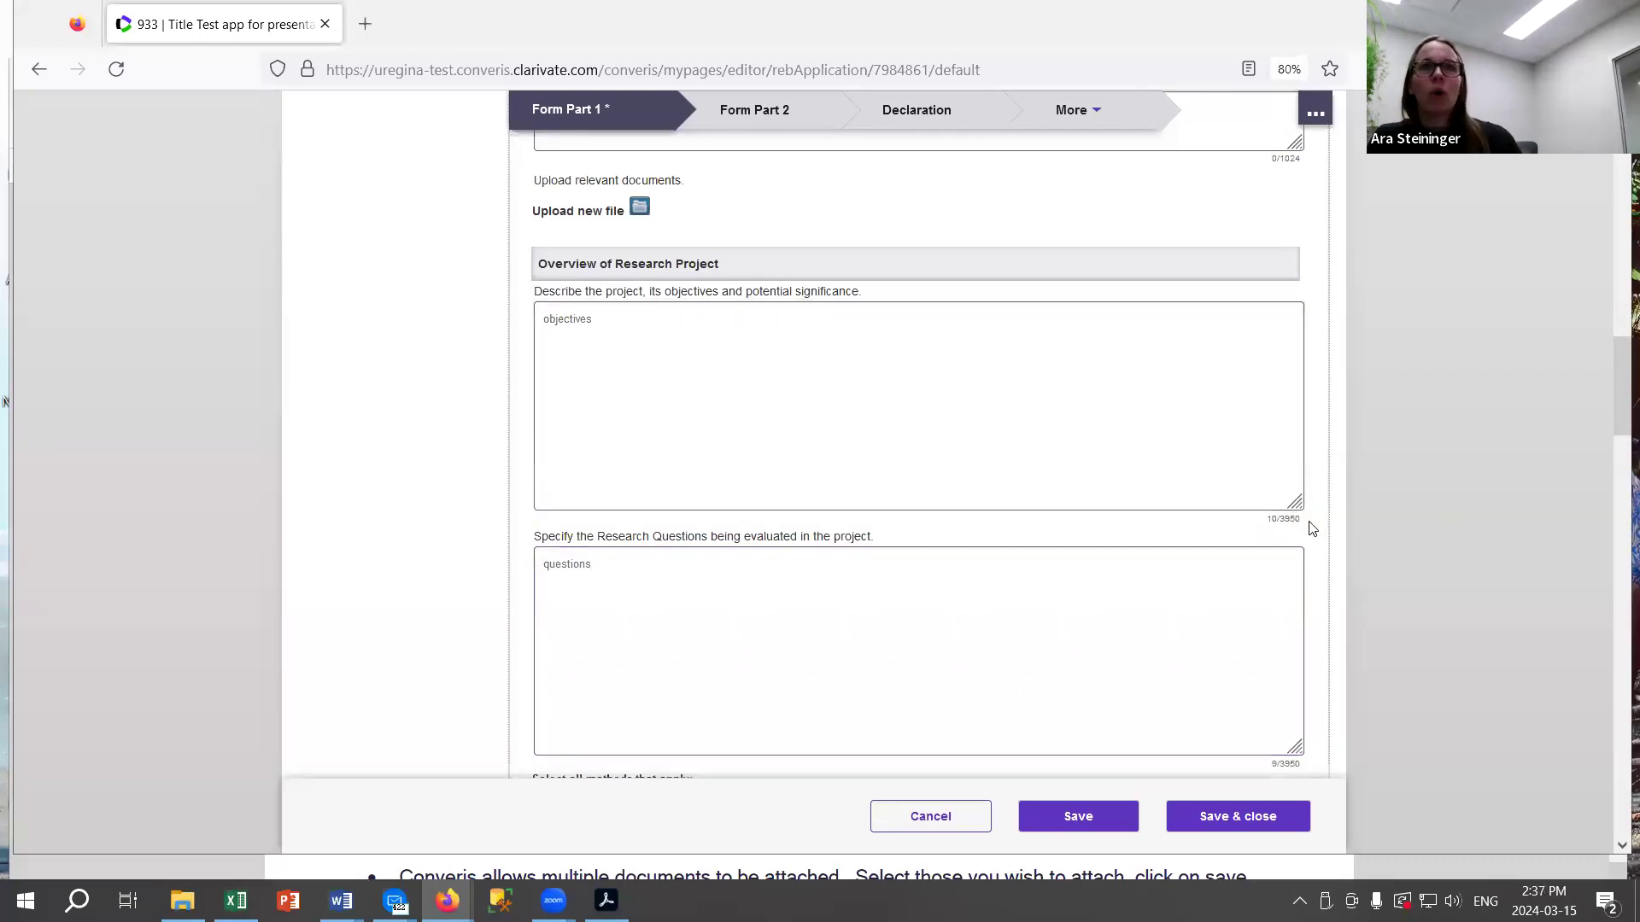
triple_click(1300, 520)
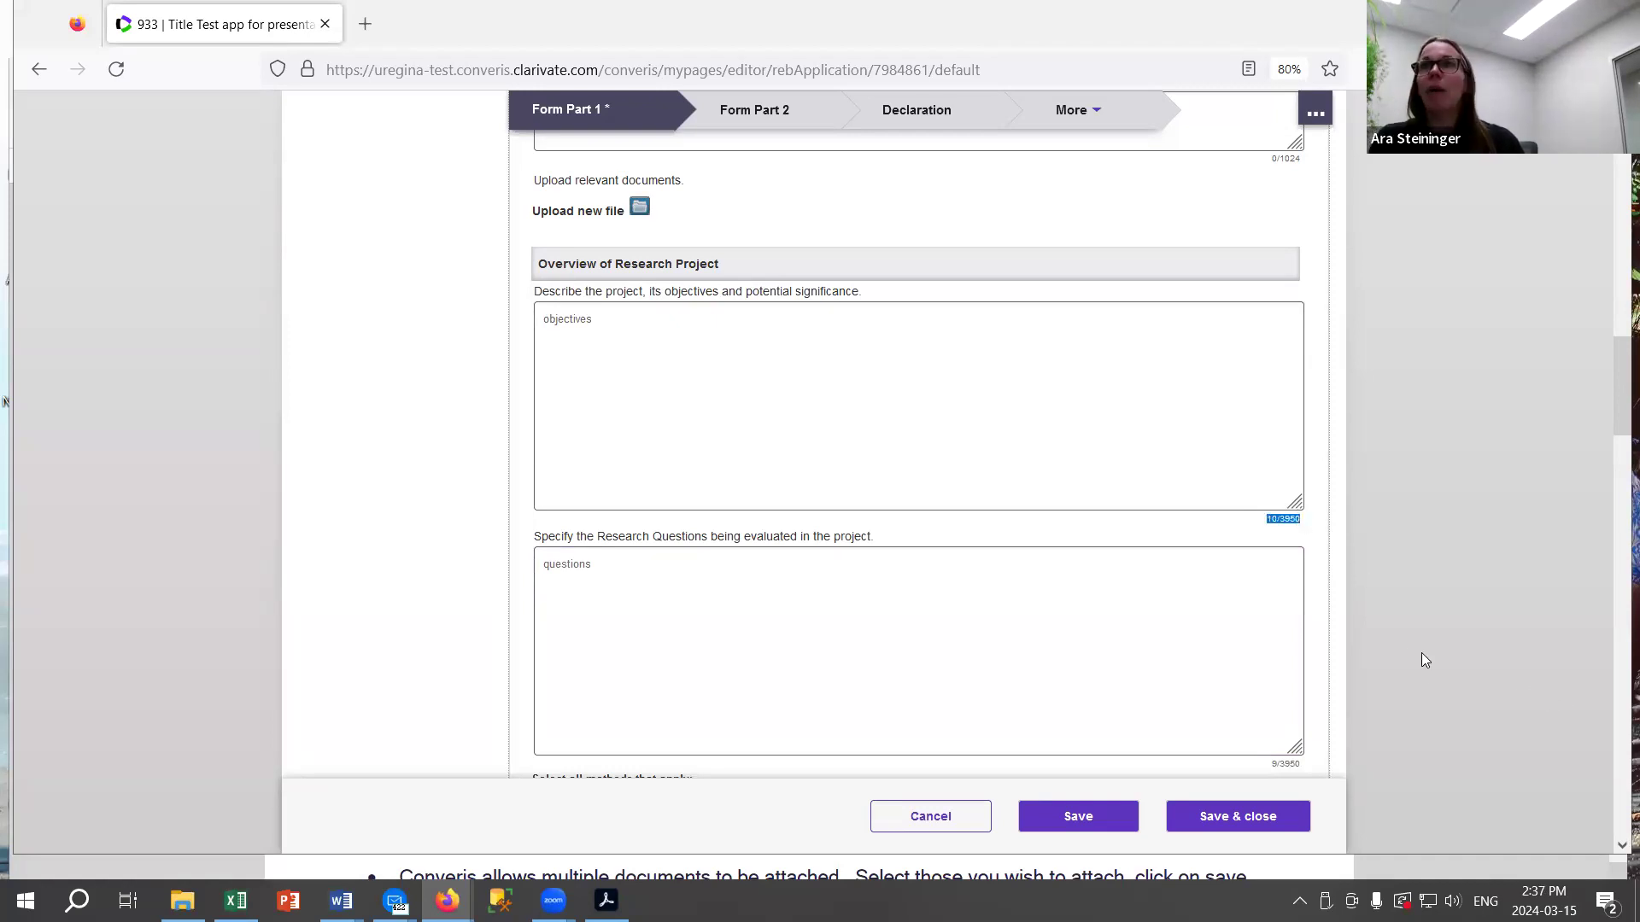
left_click(952, 398)
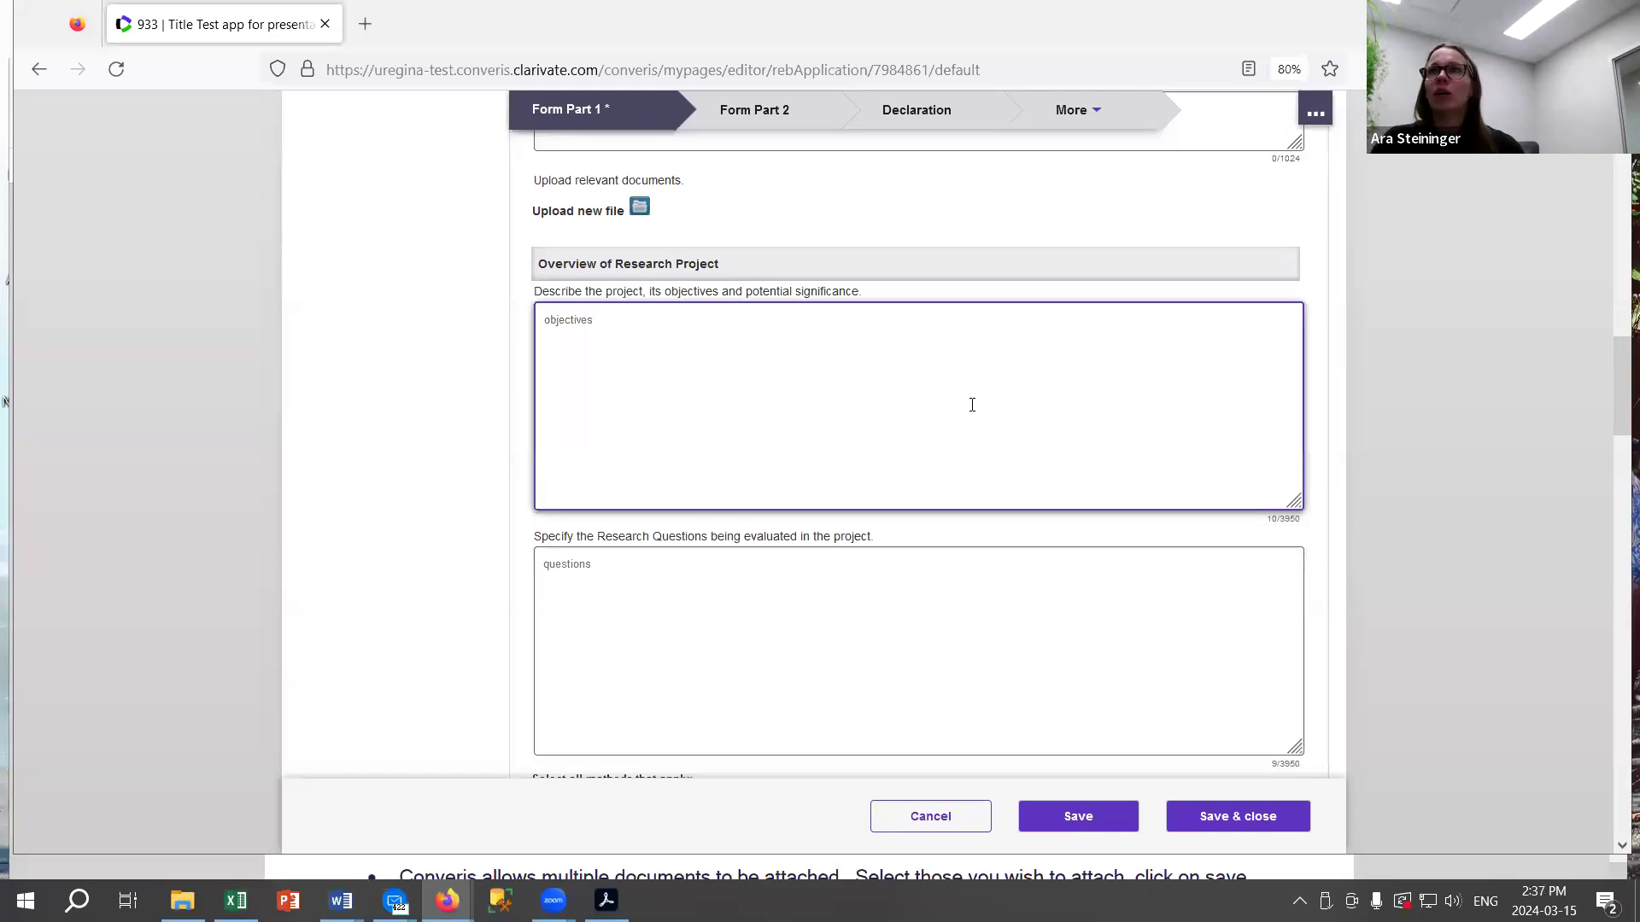
double_click(1274, 519)
left_click(1305, 526)
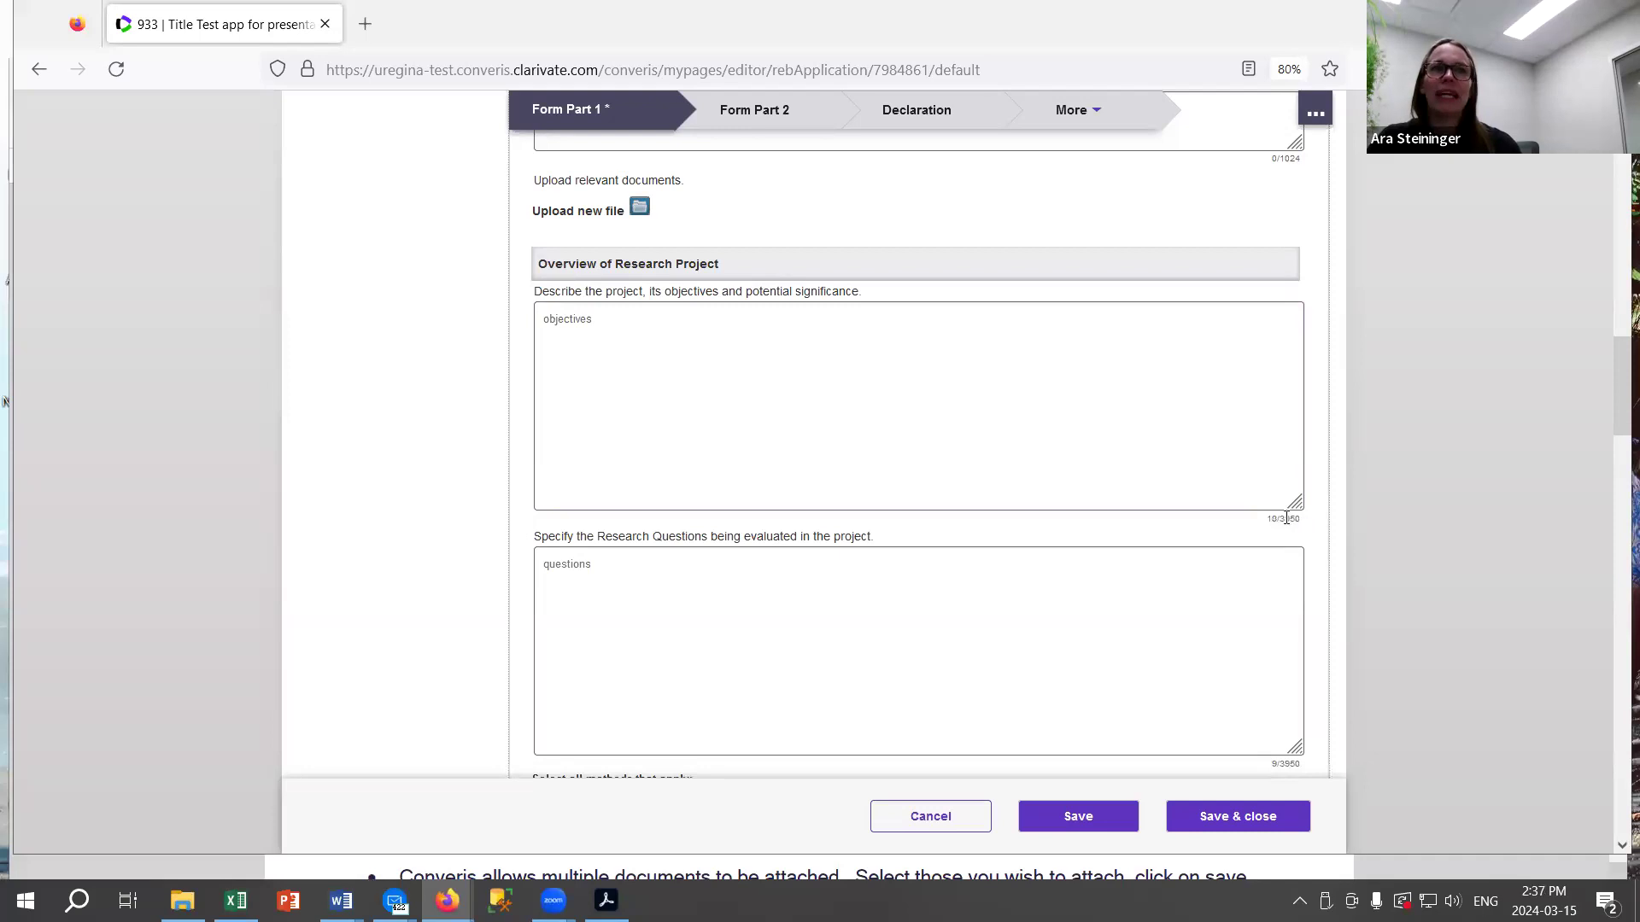
scroll(1286, 519, "down", 2)
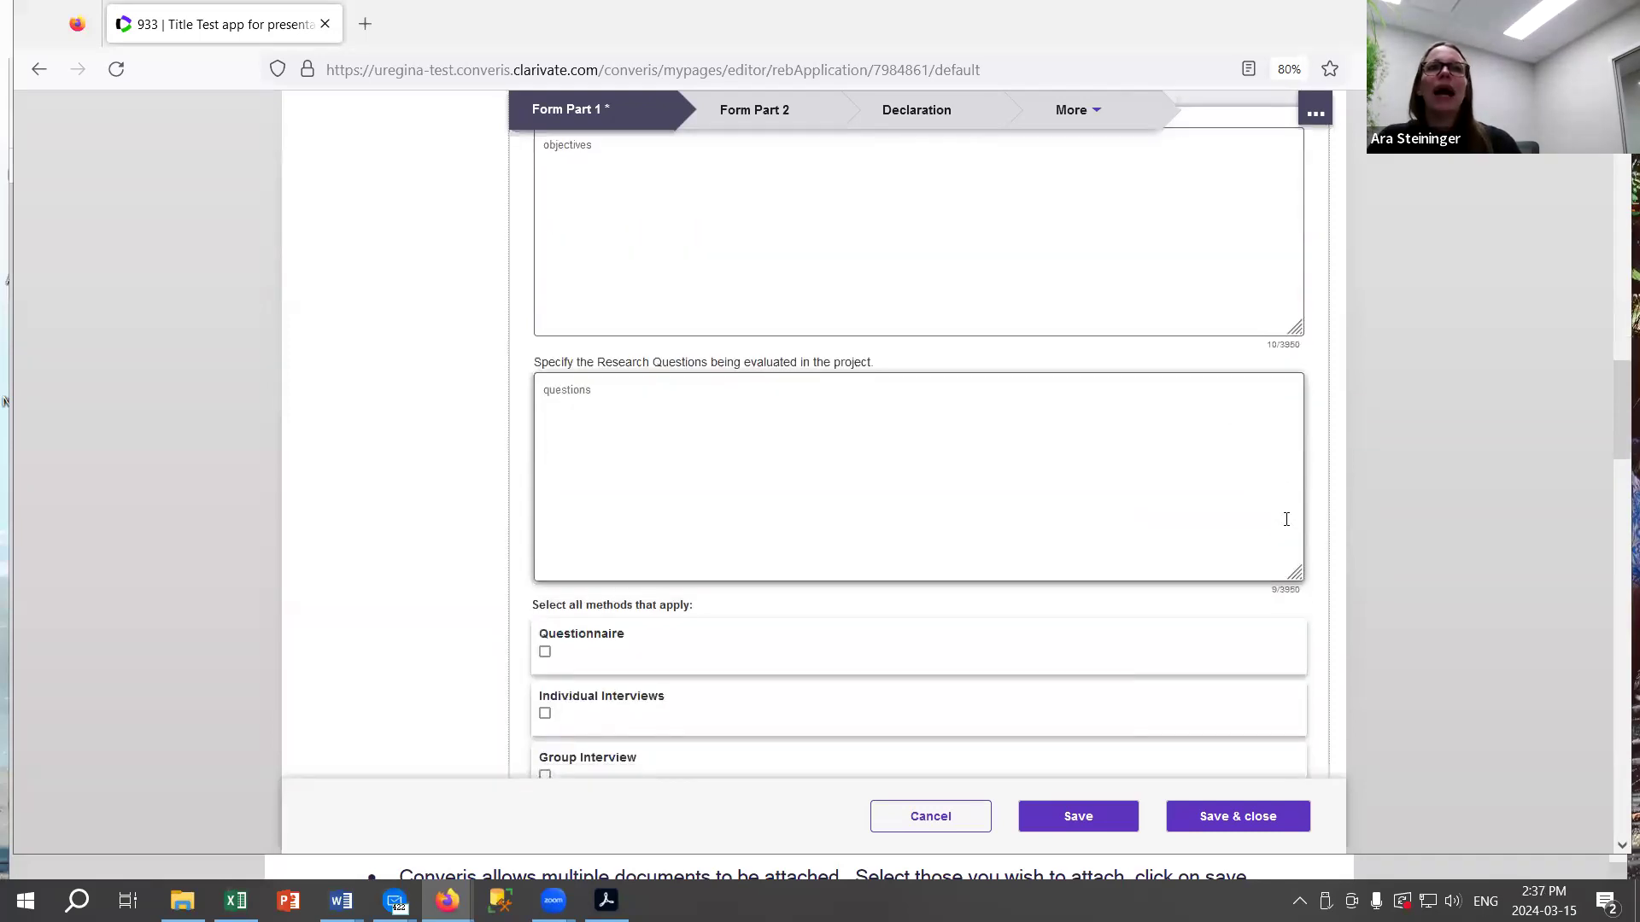
scroll(1286, 520, "up", 1)
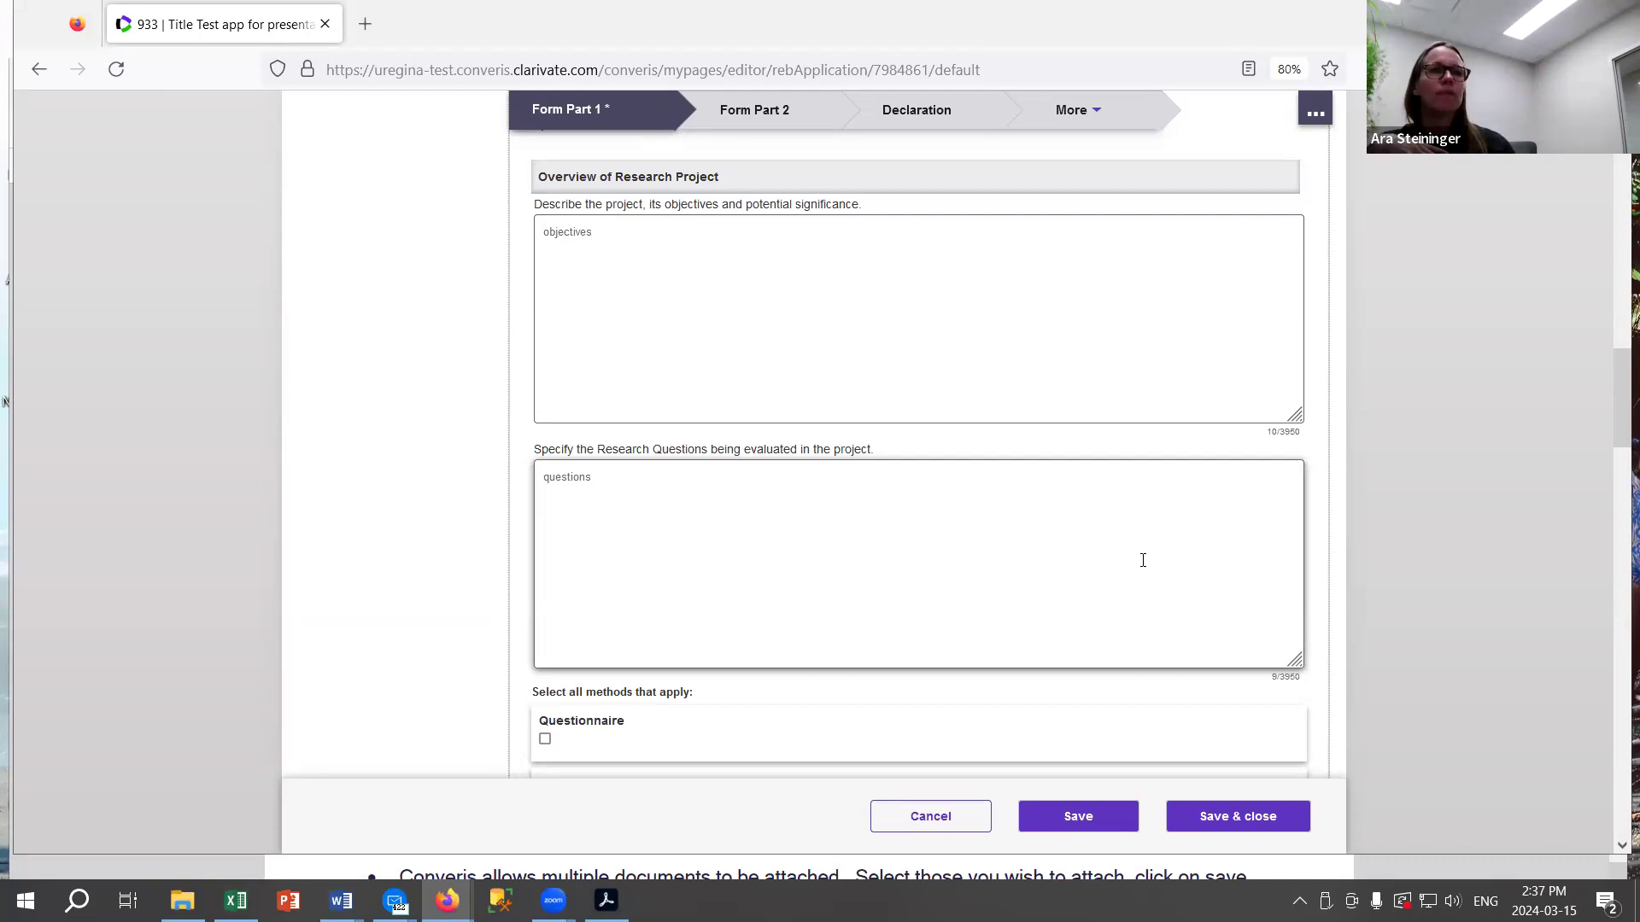
Look through the list of research methods and highlight the file upload label for method-related materials.
scroll(1189, 522, "down", 2)
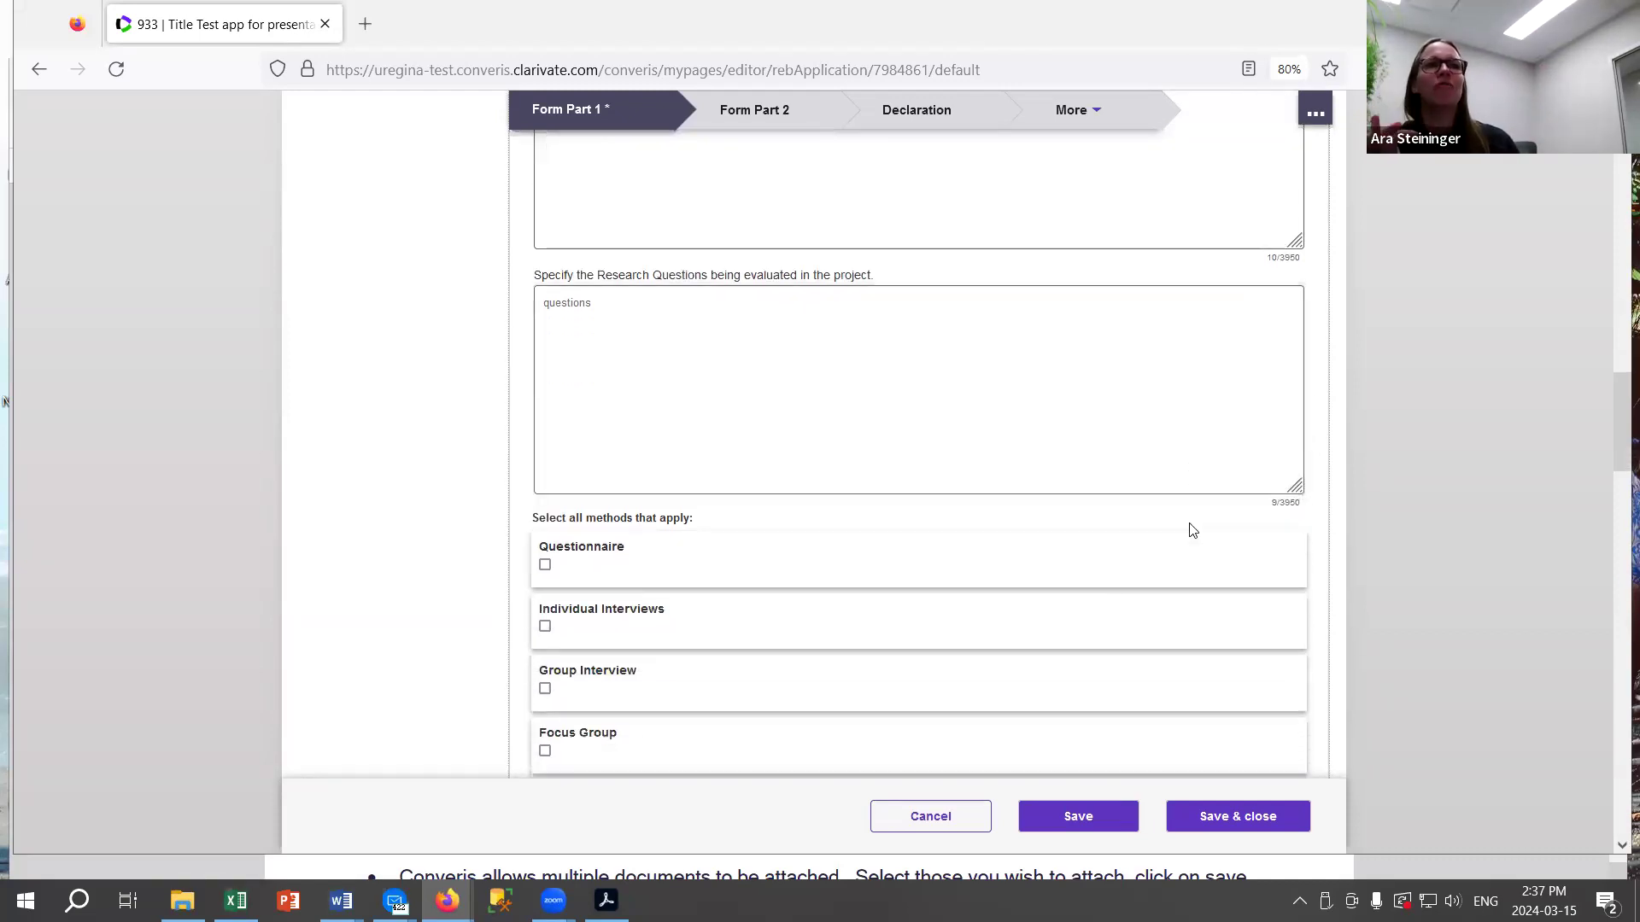
scroll(1191, 529, "down", 2)
scroll(1200, 487, "down", 8)
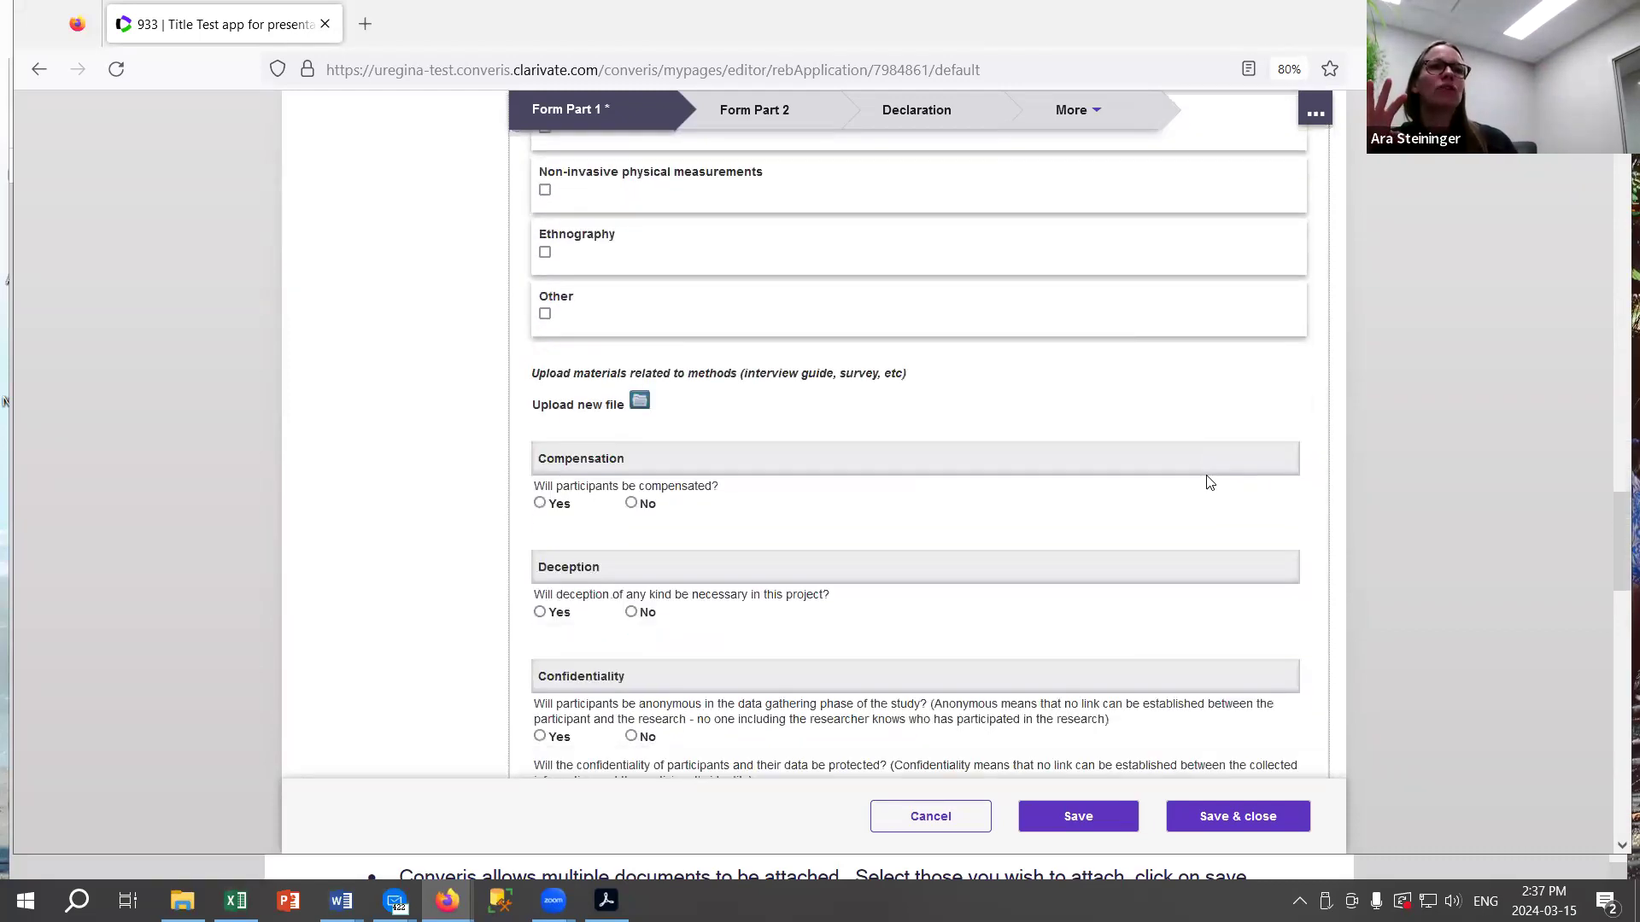
scroll(293, 450, "up", 2)
left_click_drag(532, 581, 666, 596)
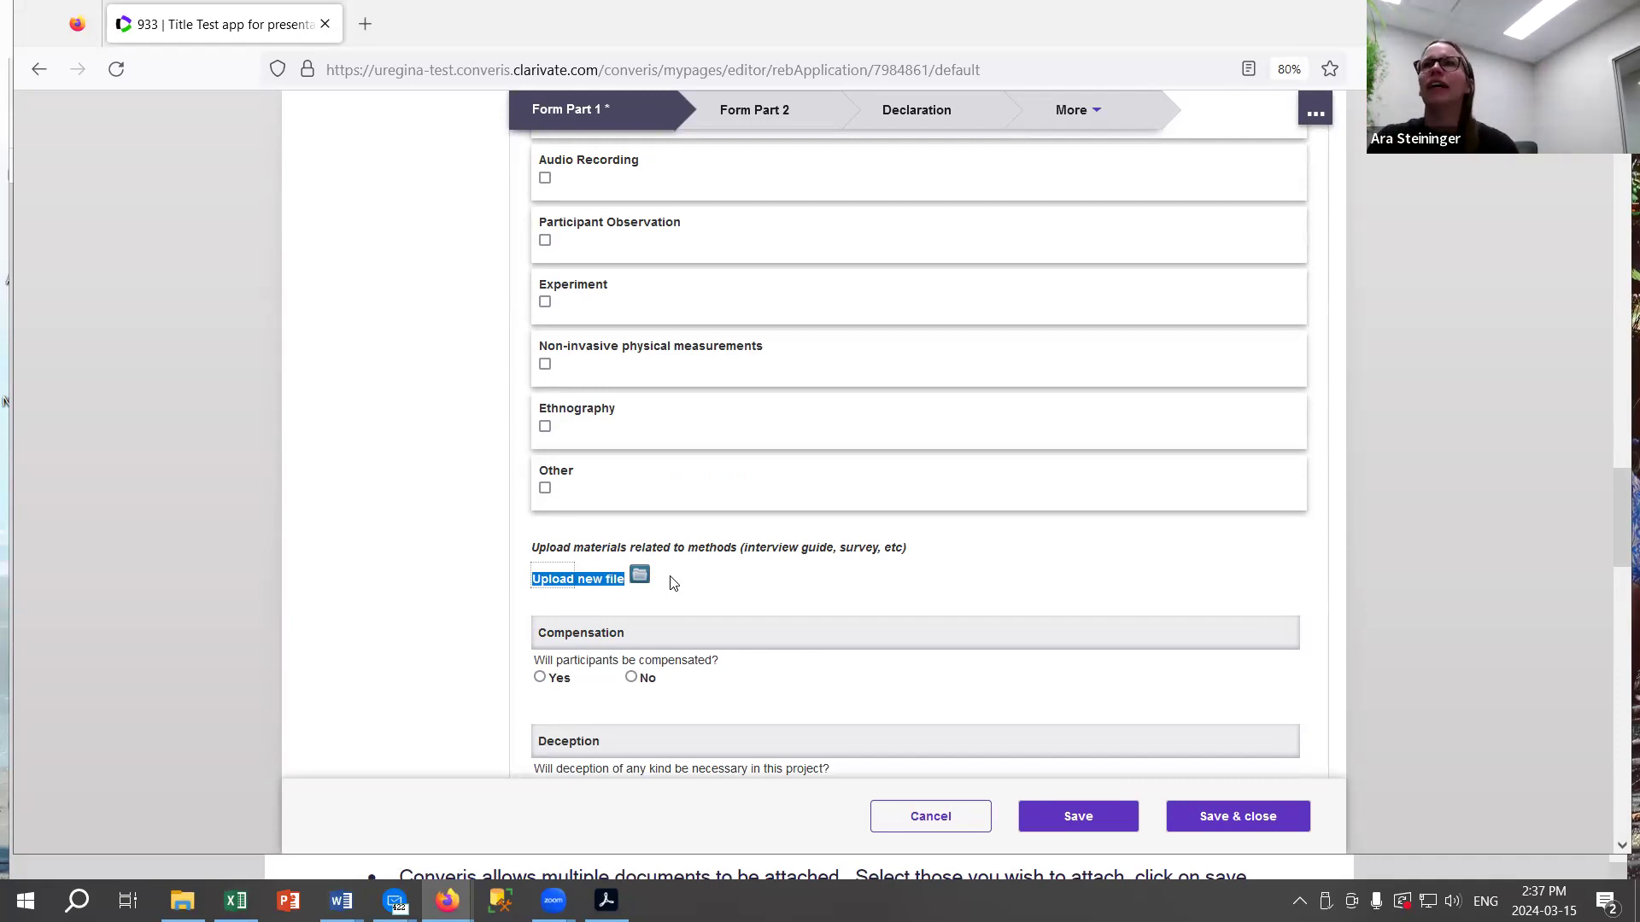
scroll(888, 588, "up", 10)
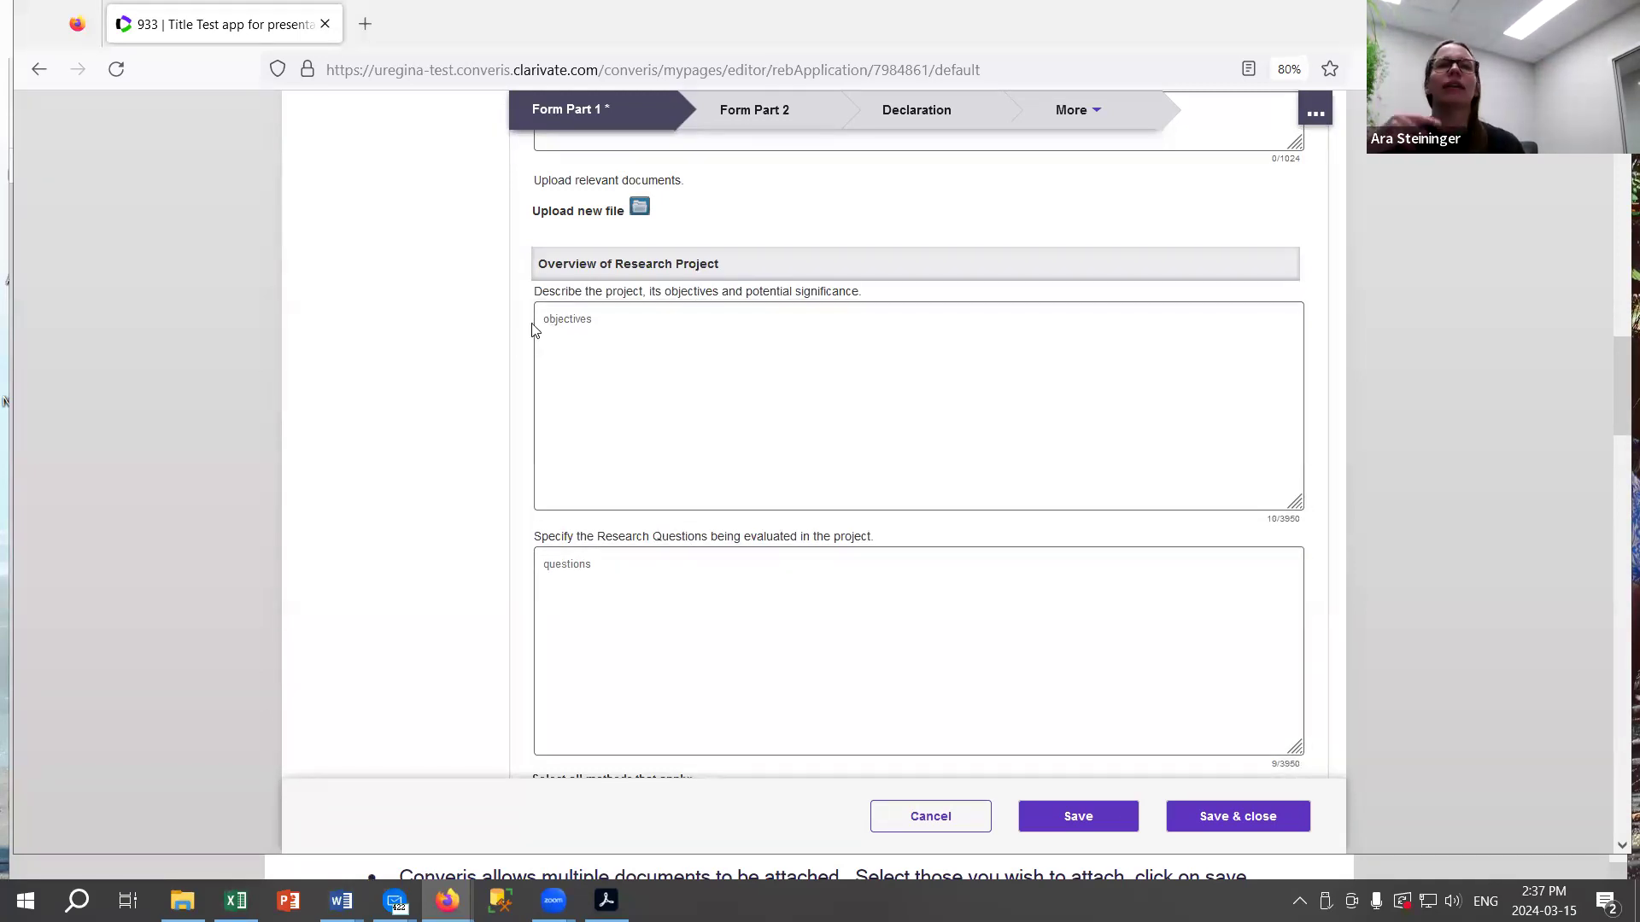
Select Group Interview as a method and review its follow-up questions on transcription, location, procedure and research team roles.
scroll(736, 395, "down", 4)
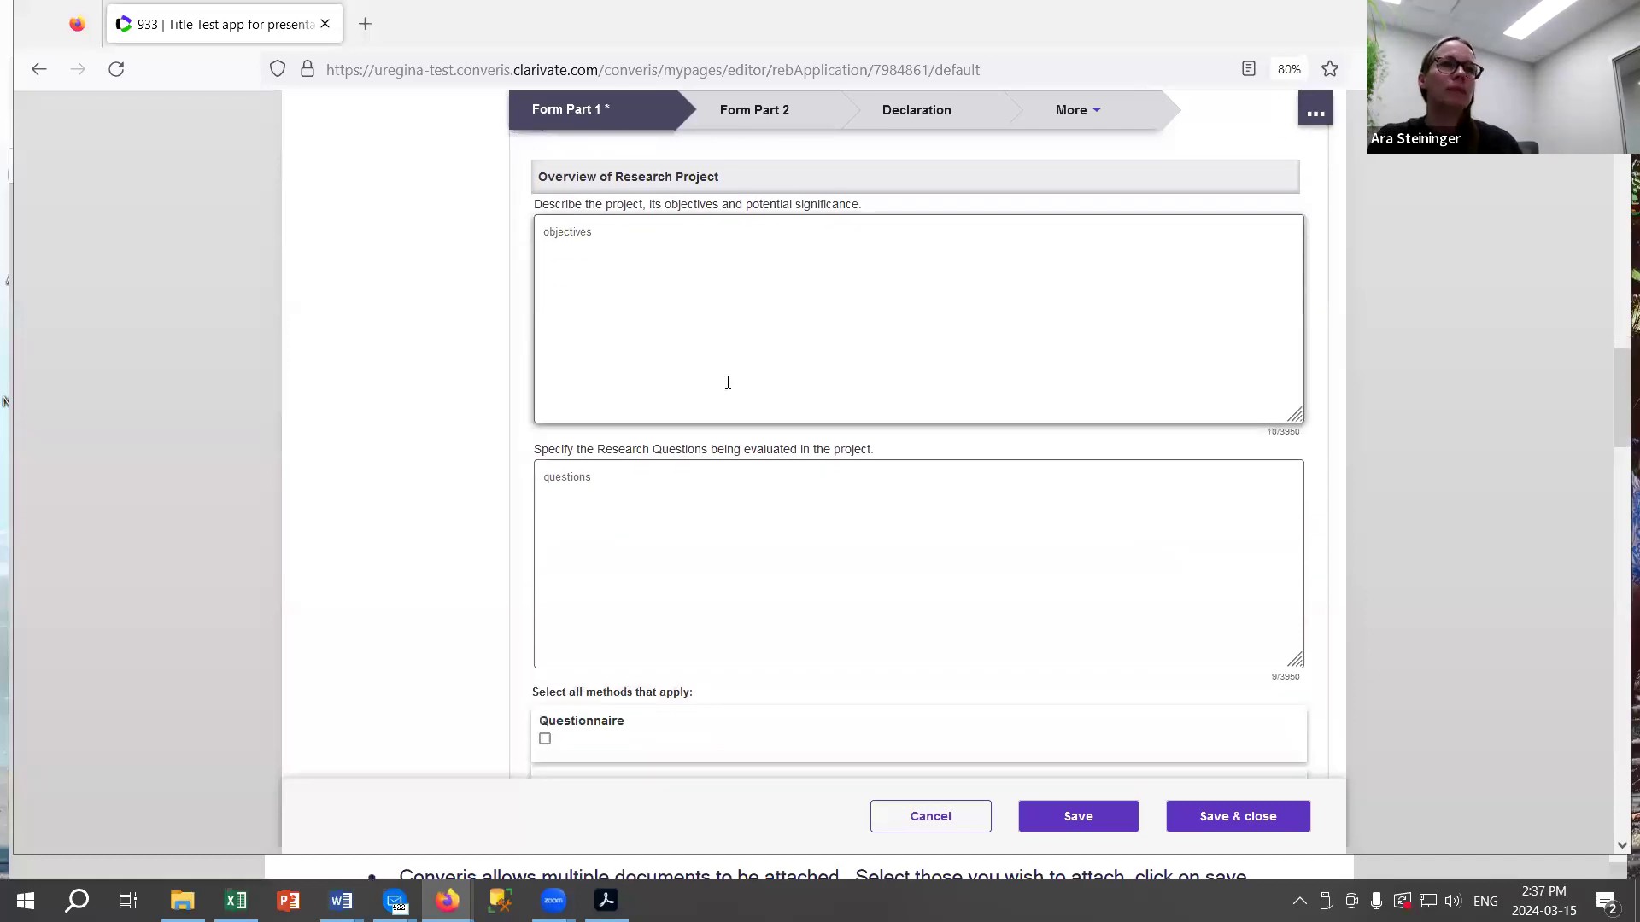
scroll(877, 395, "down", 1)
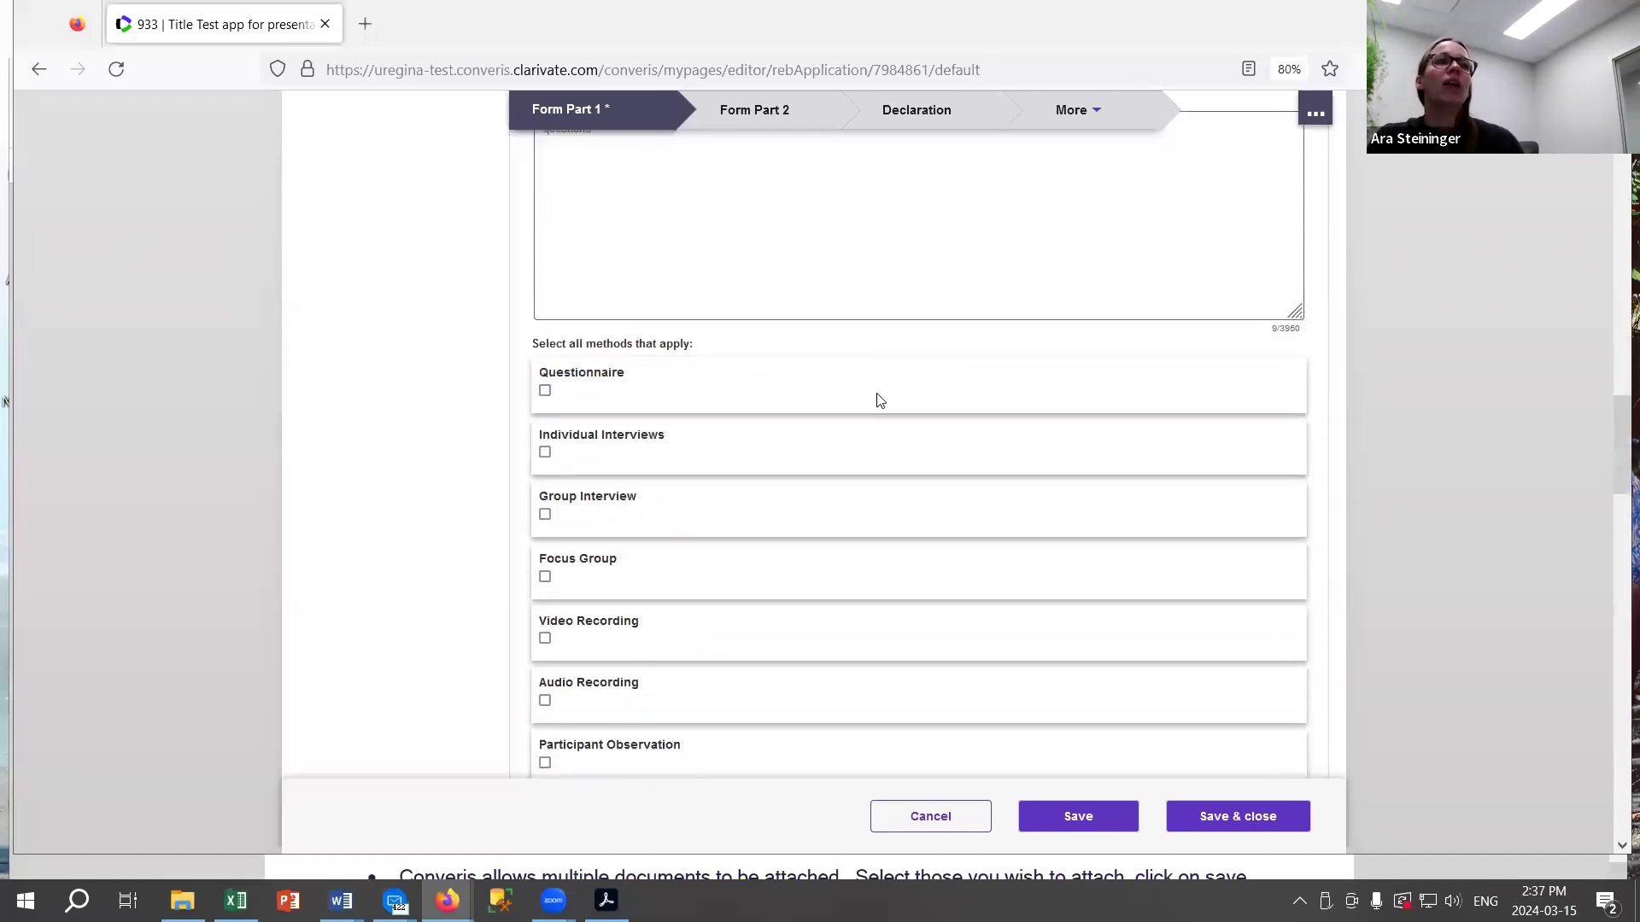
scroll(879, 400, "down", 1)
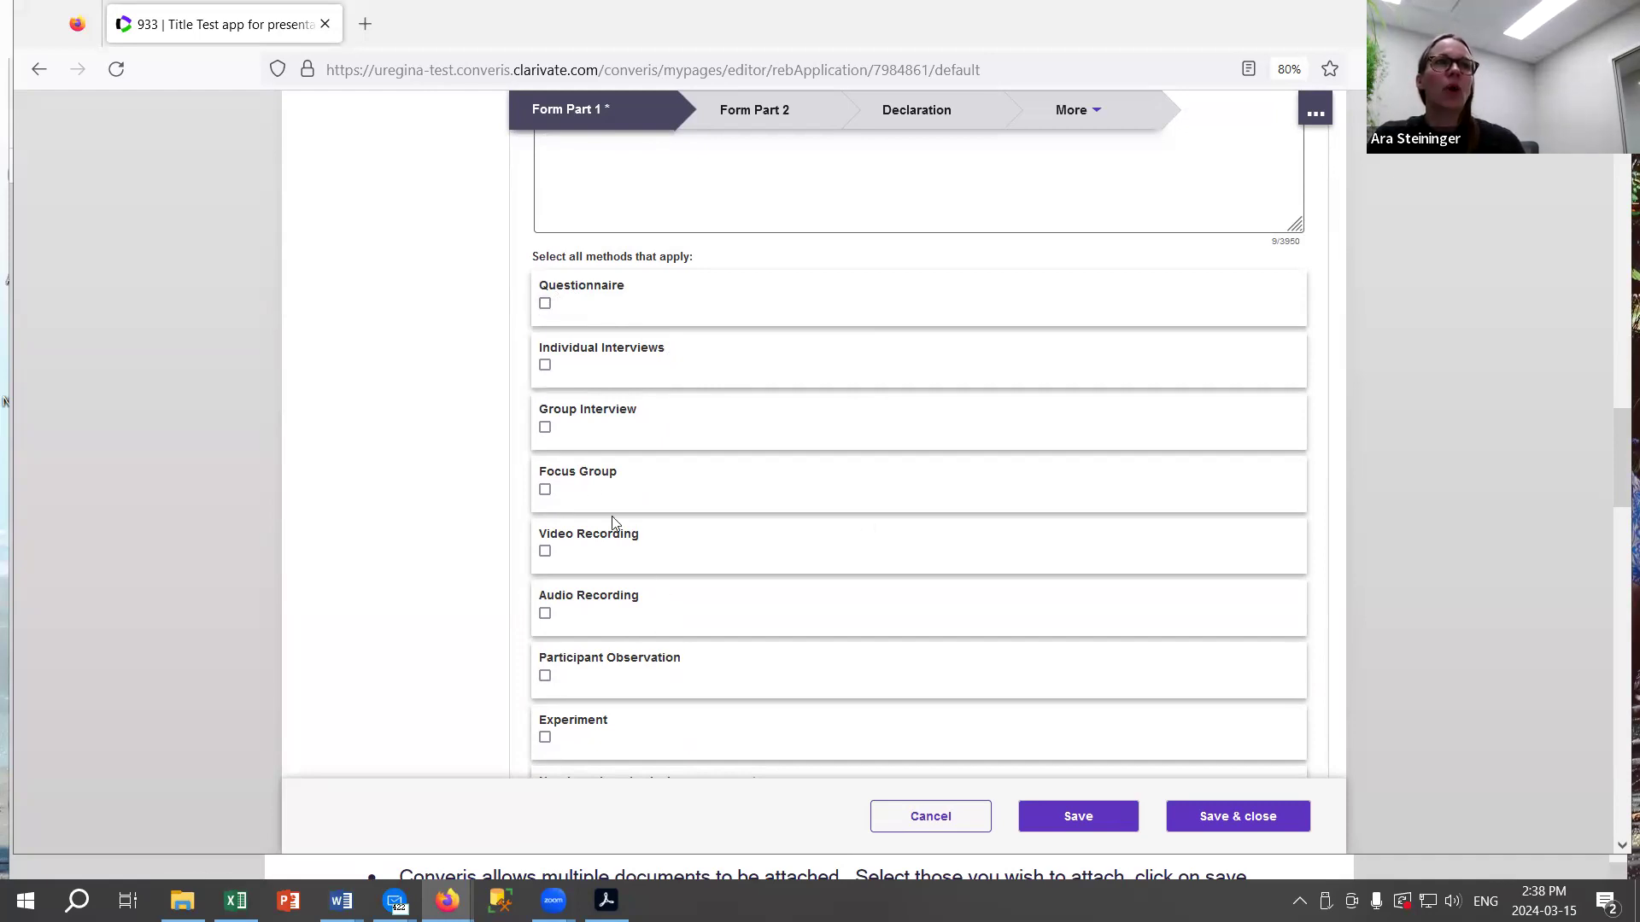
left_click(545, 428)
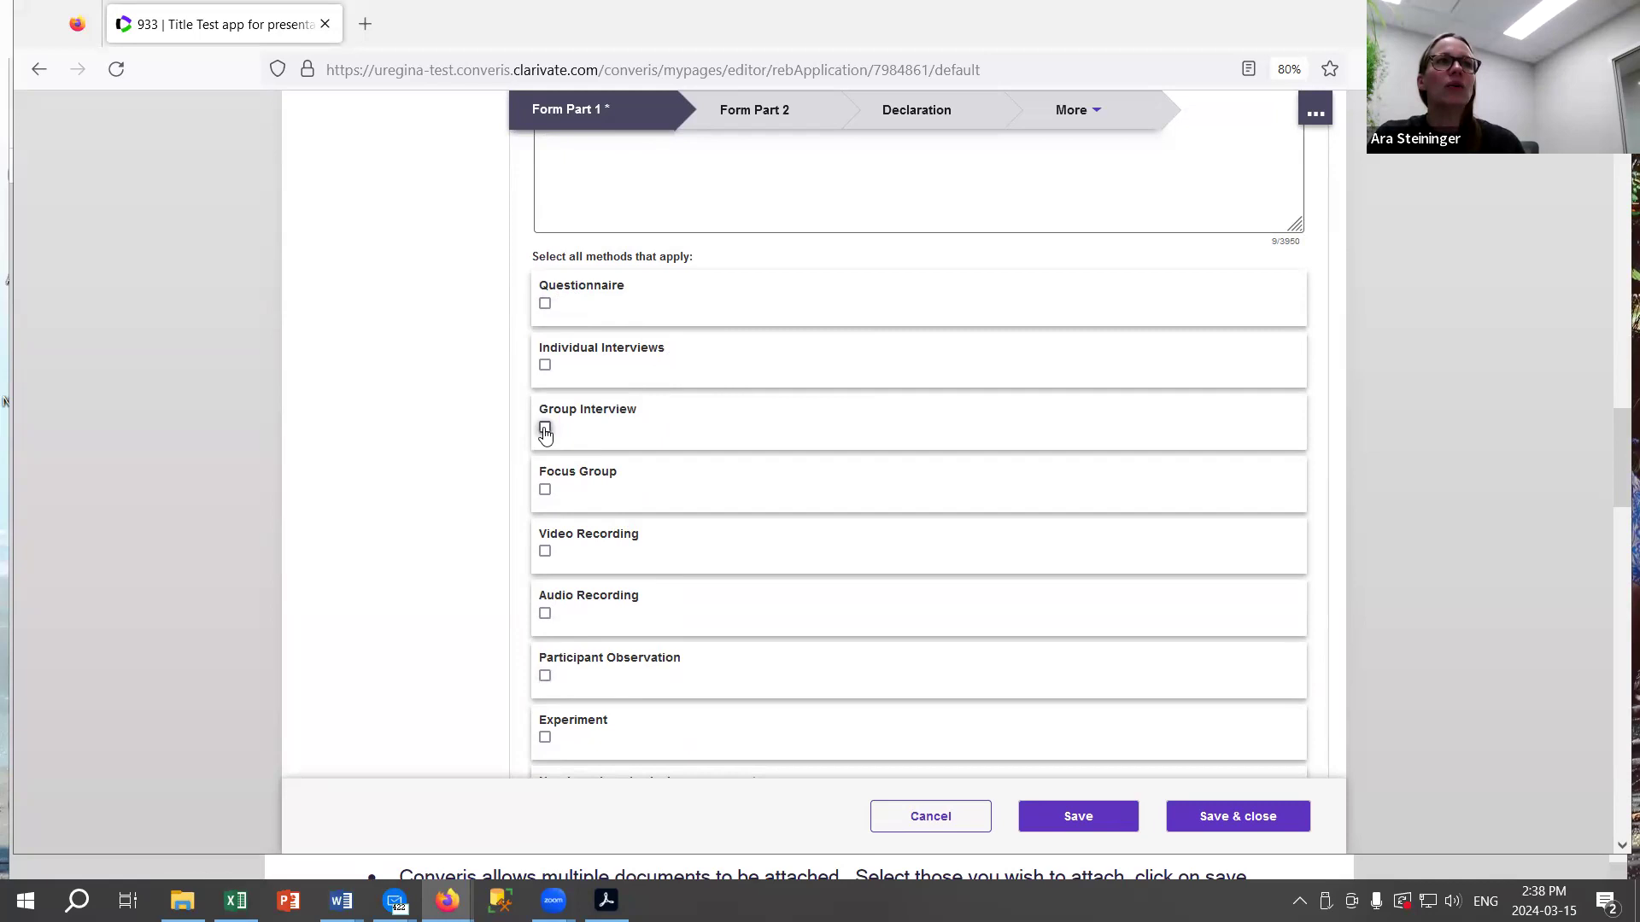
left_click(627, 515)
scroll(627, 515, "down", 3)
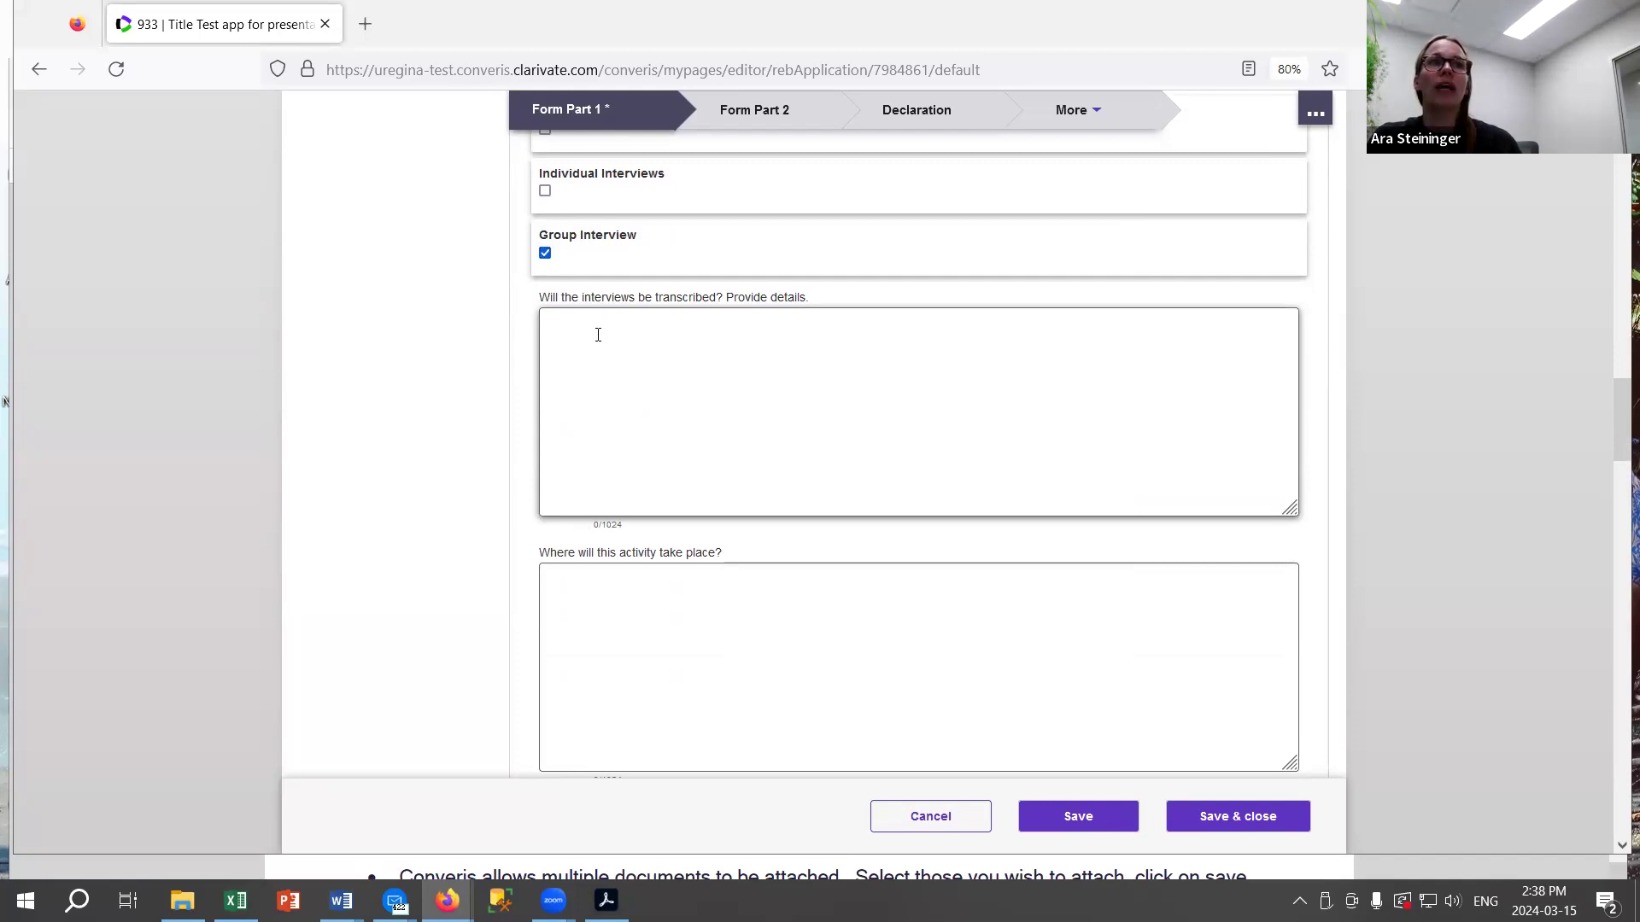
left_click(556, 336)
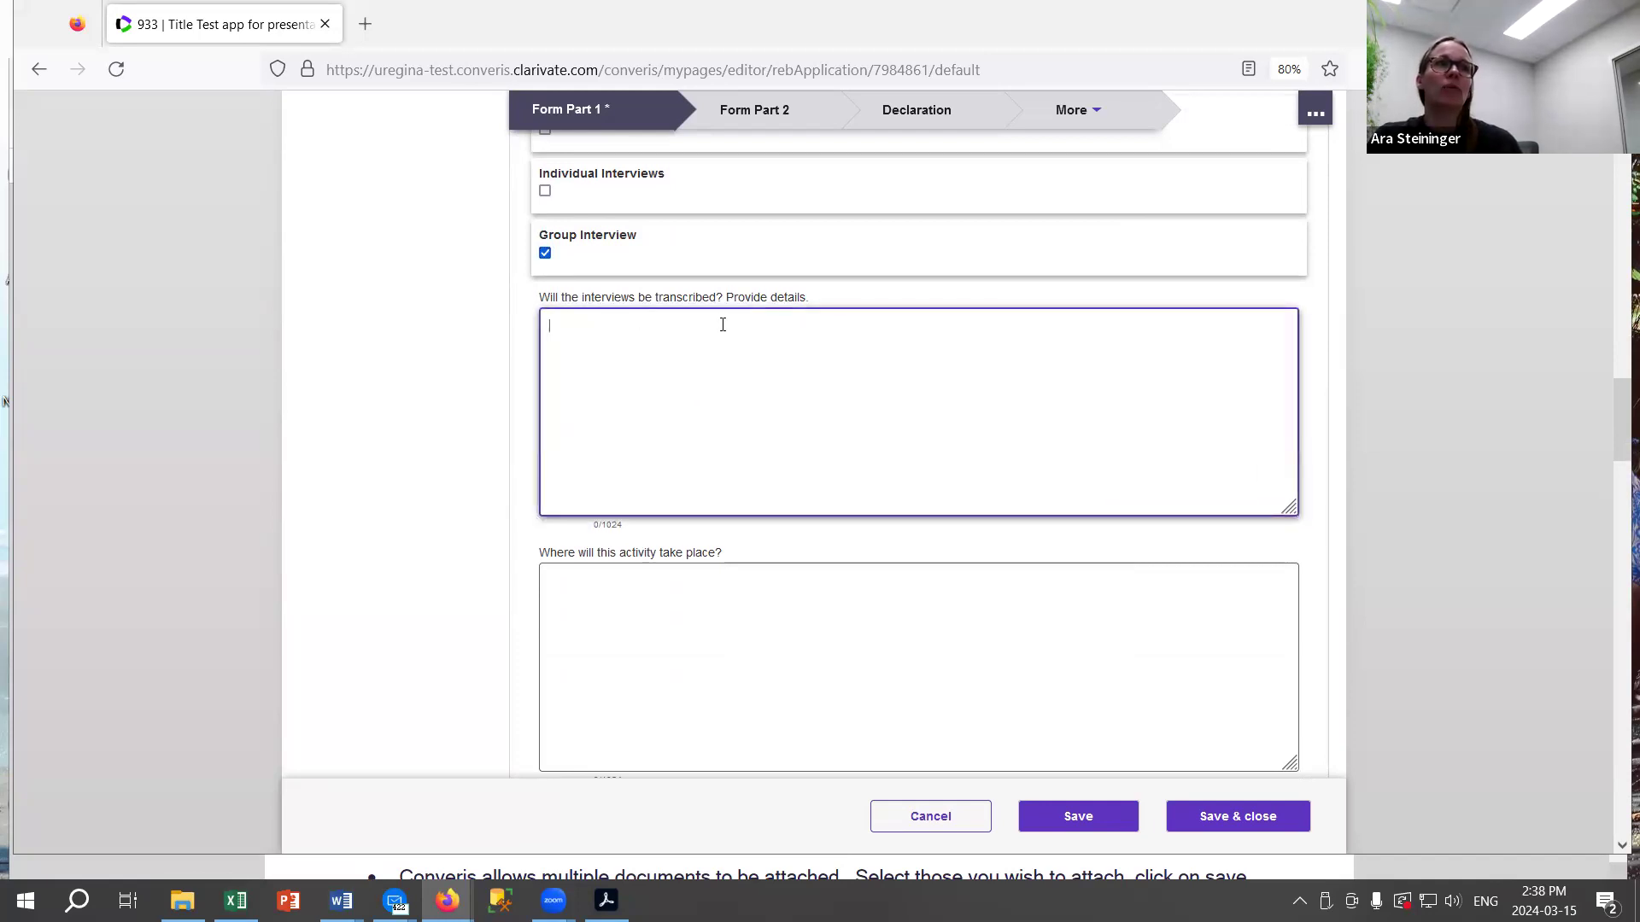
scroll(718, 483, "down", 1)
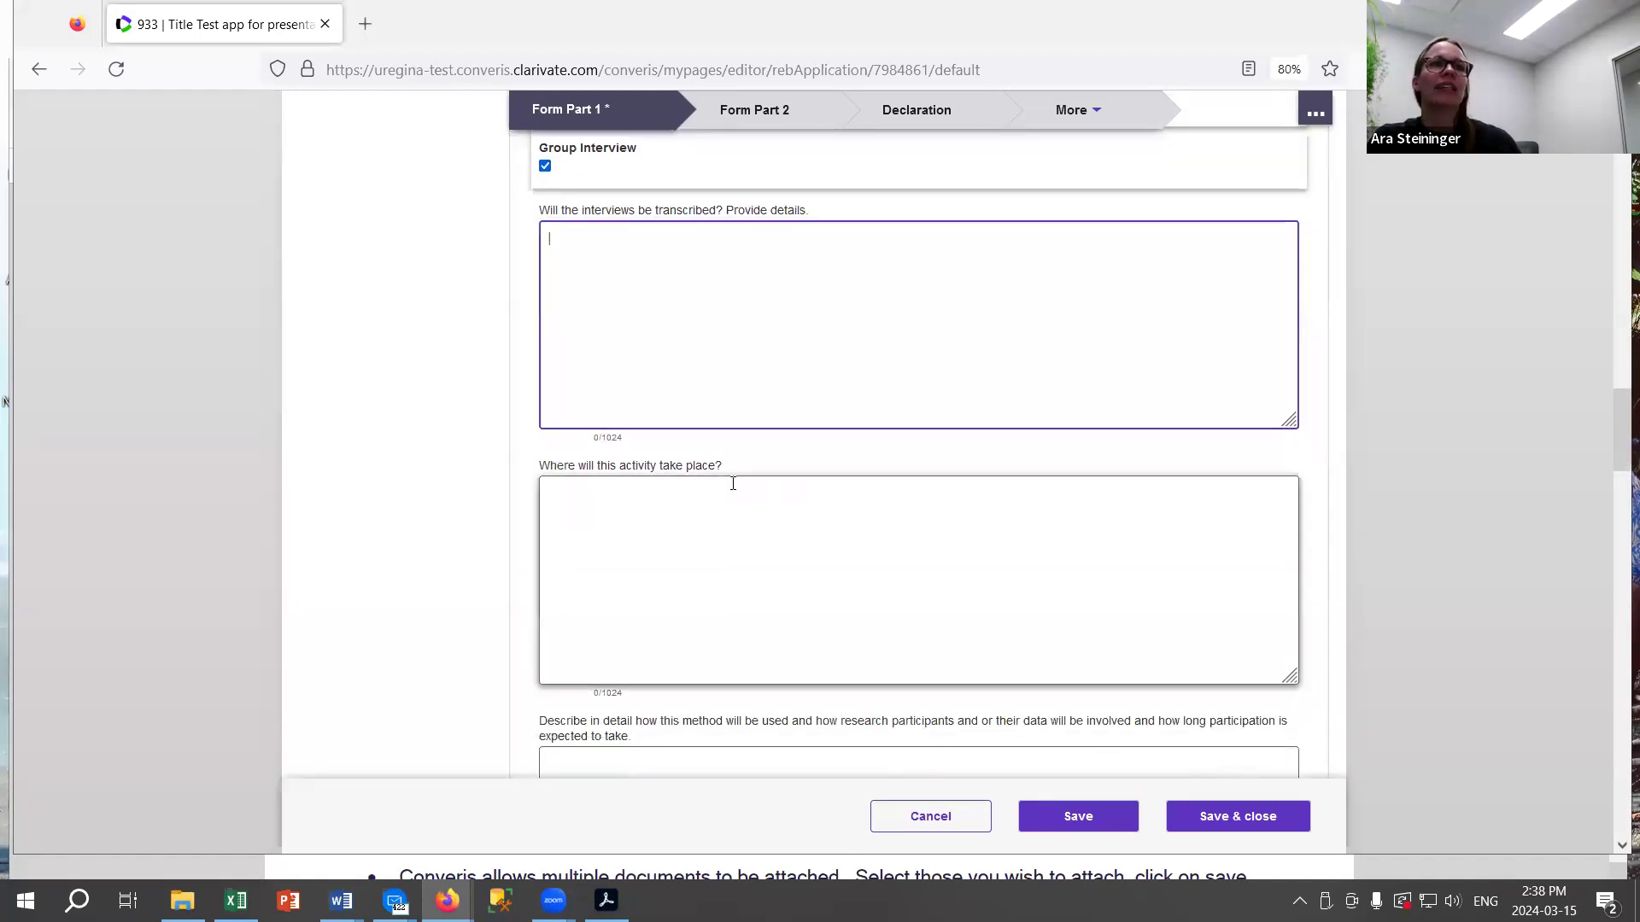
scroll(740, 487, "down", 2)
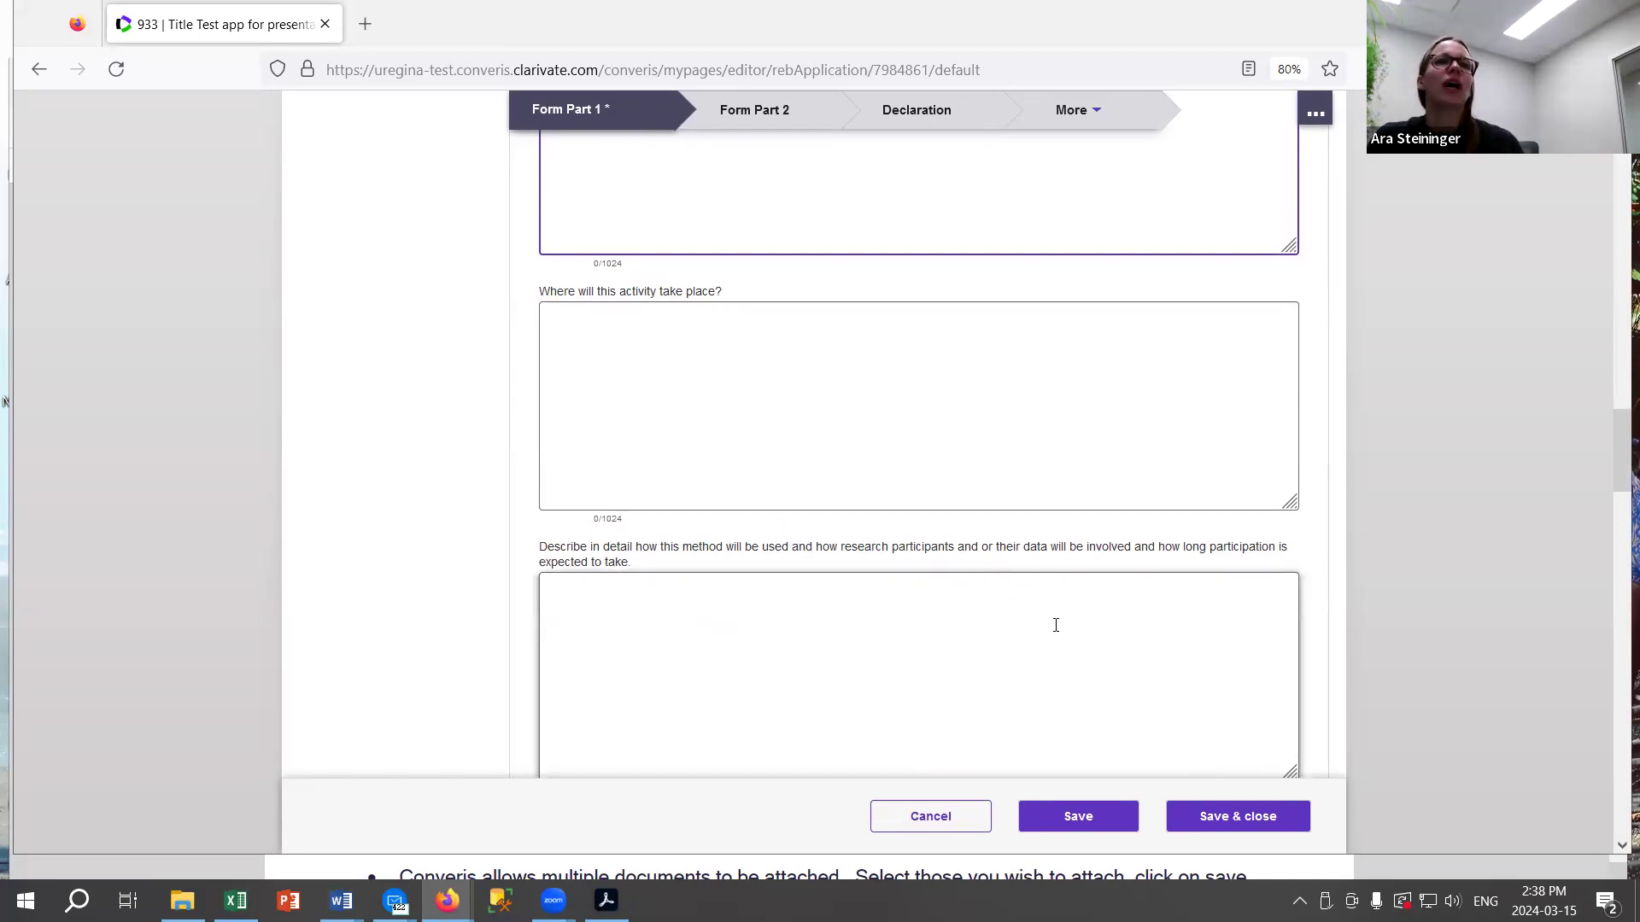
scroll(884, 547, "down", 4)
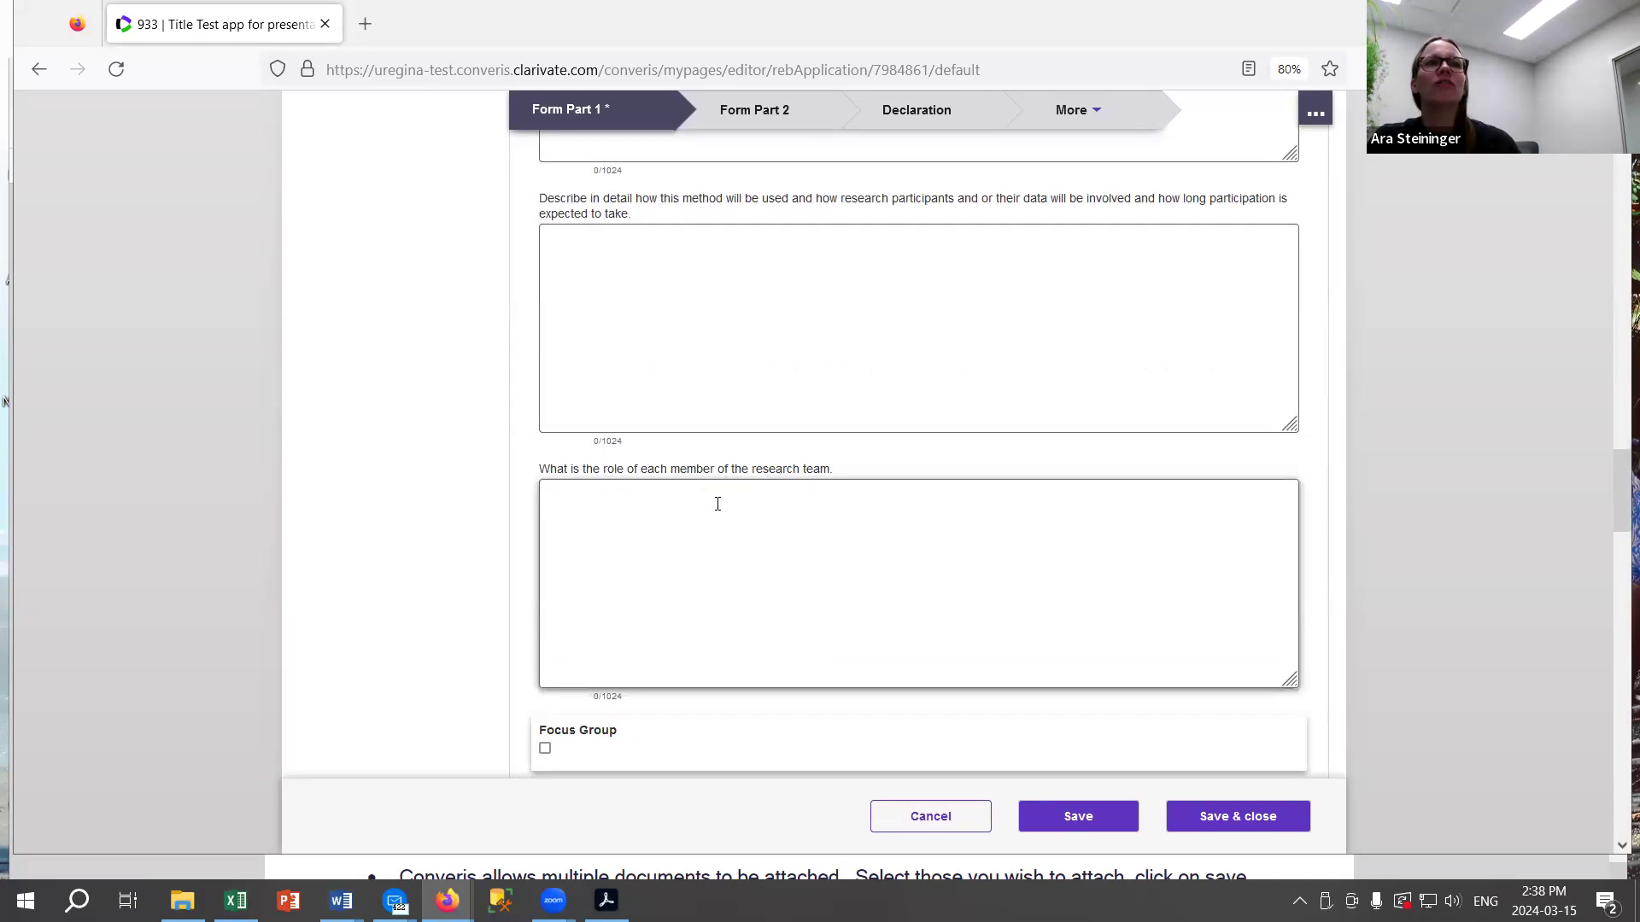
Select Experiment as a method and review its follow-up questions through to the Compensation section.
scroll(718, 504, "up", 10)
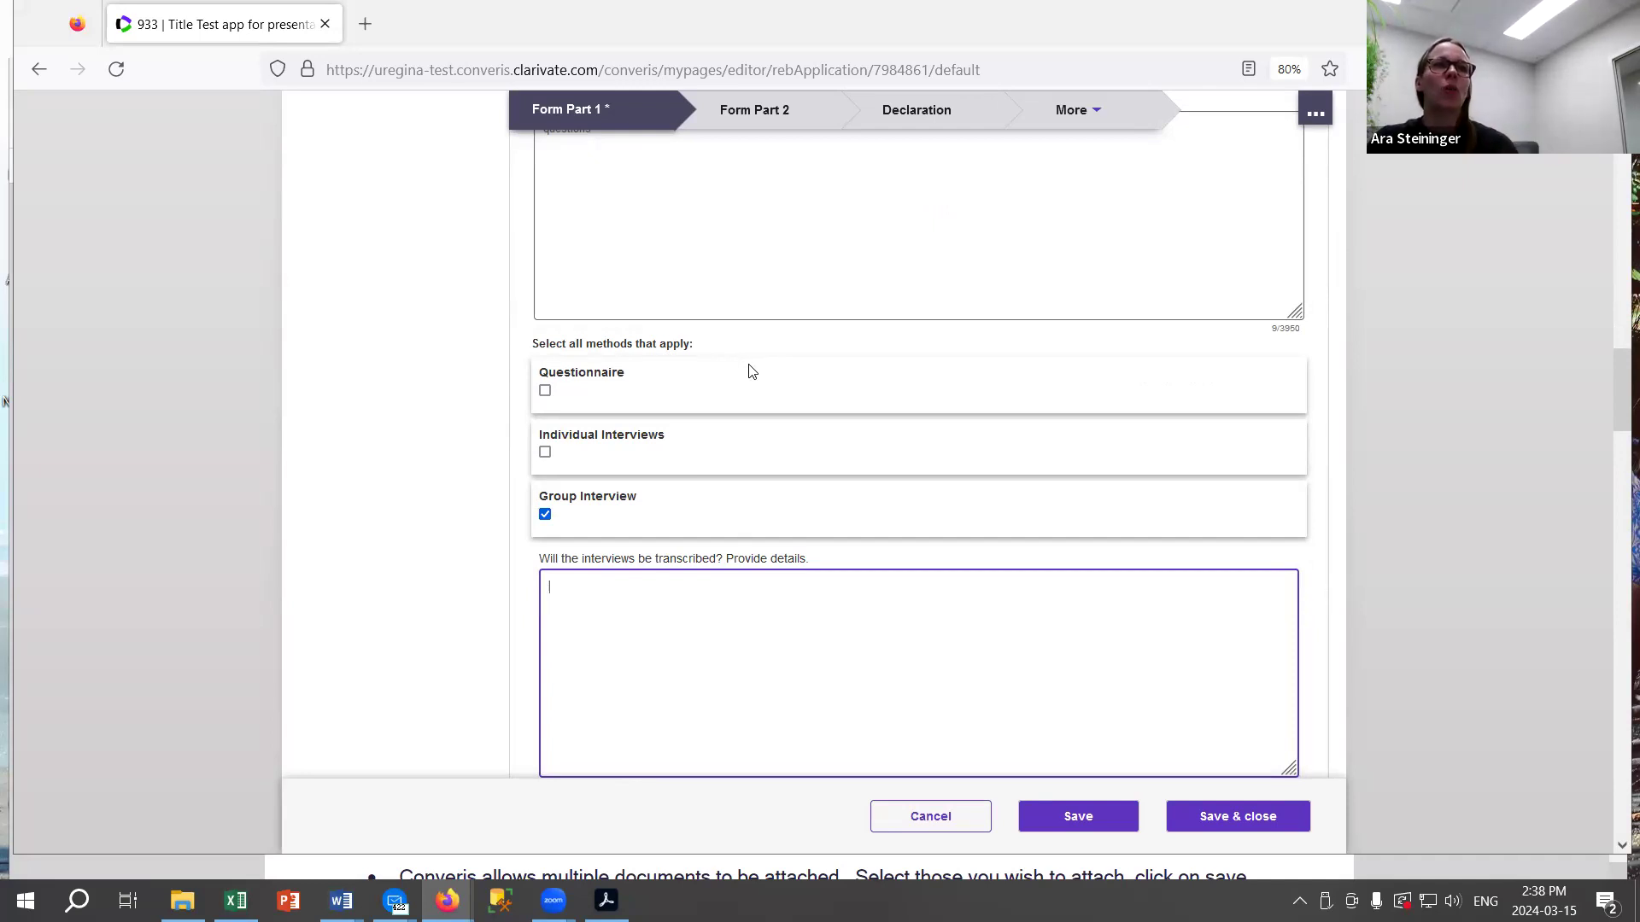
scroll(780, 355, "up", 3)
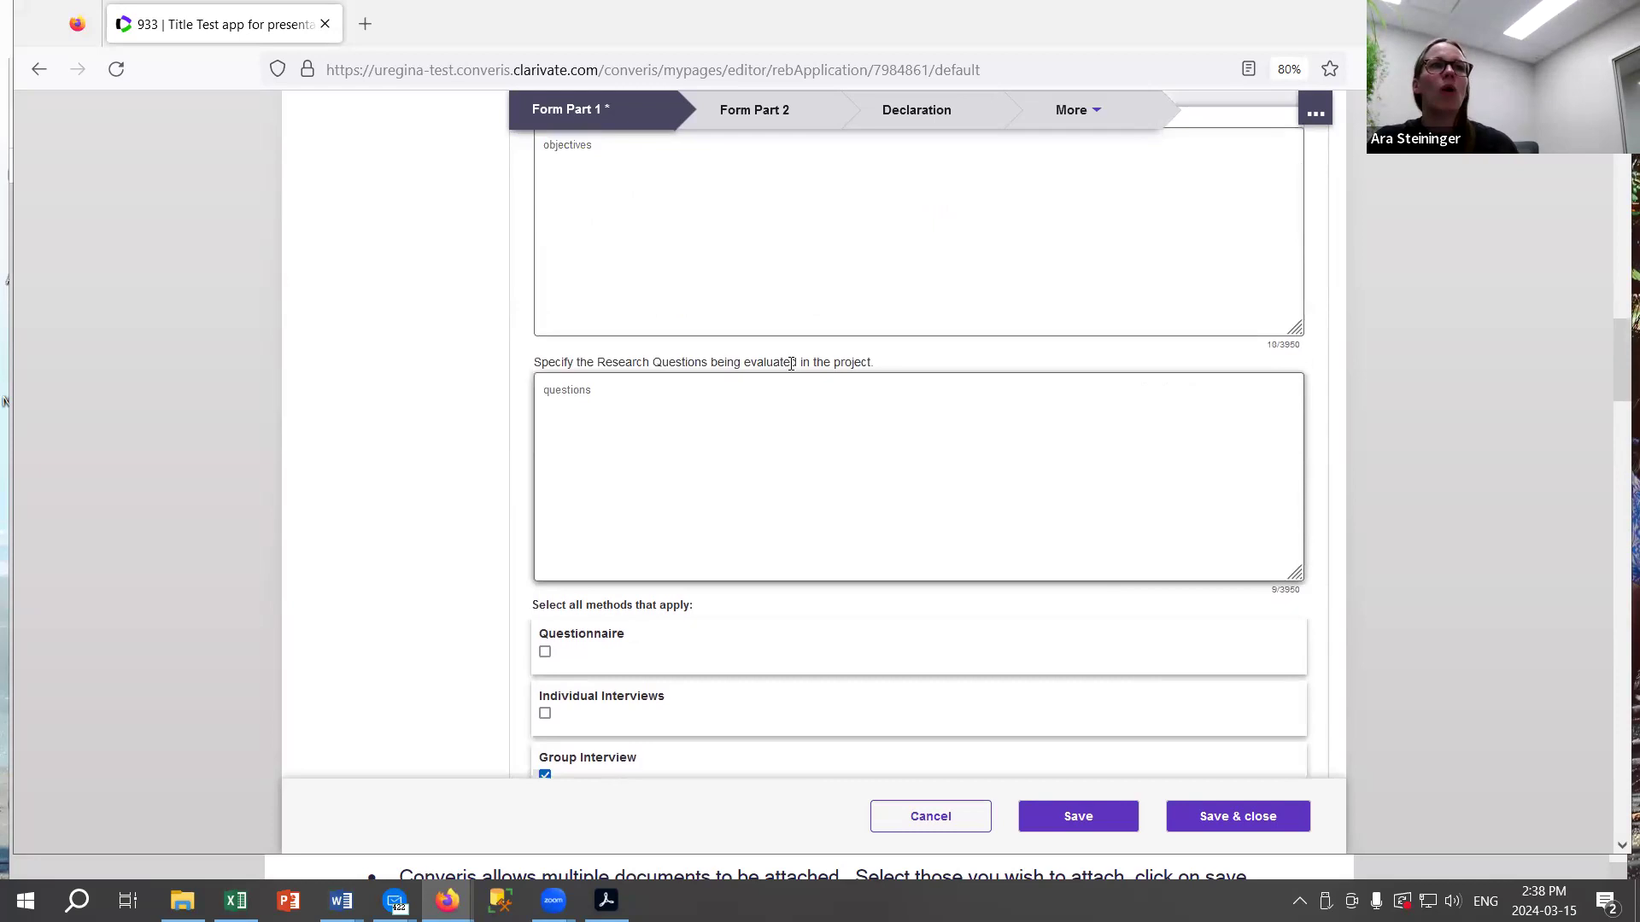
scroll(791, 362, "down", 8)
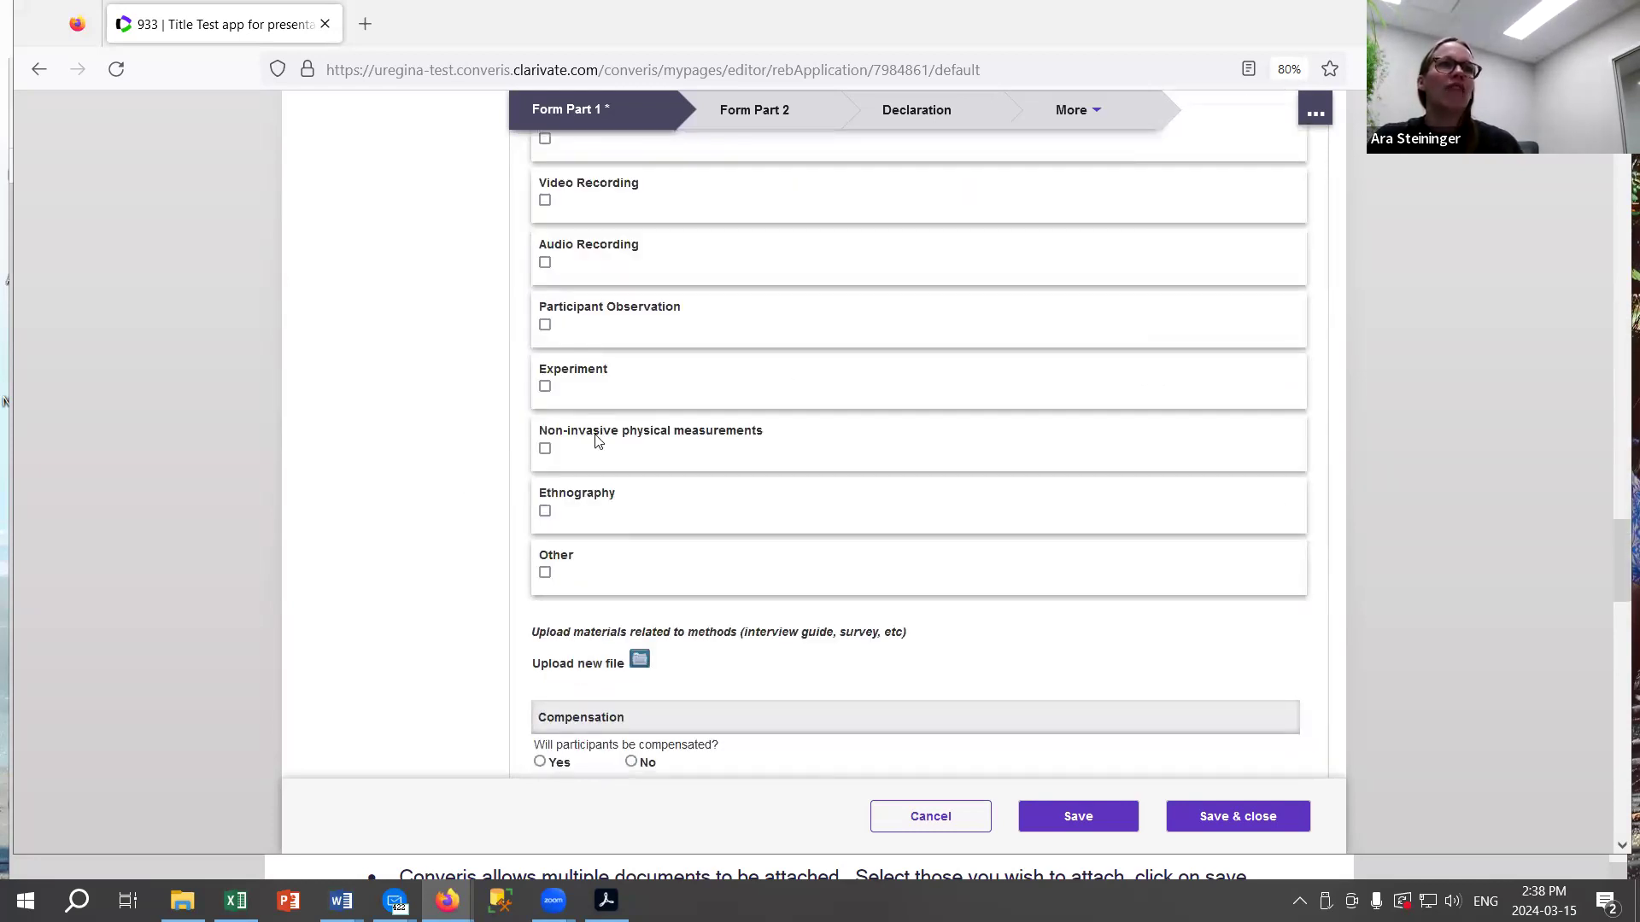
left_click(545, 386)
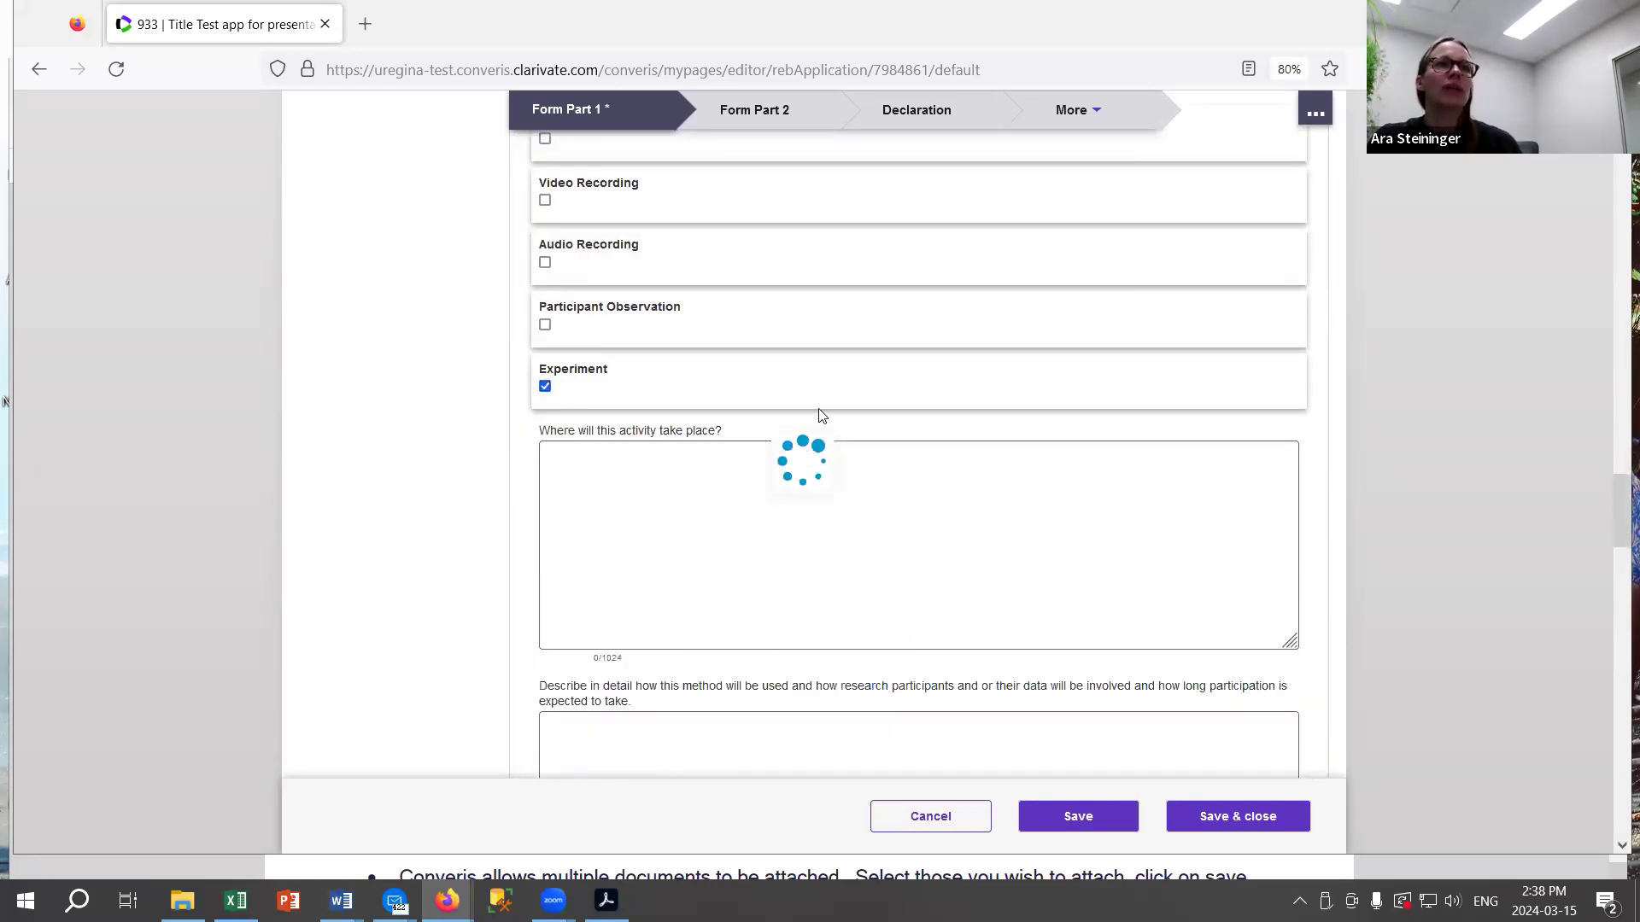
left_click(580, 459)
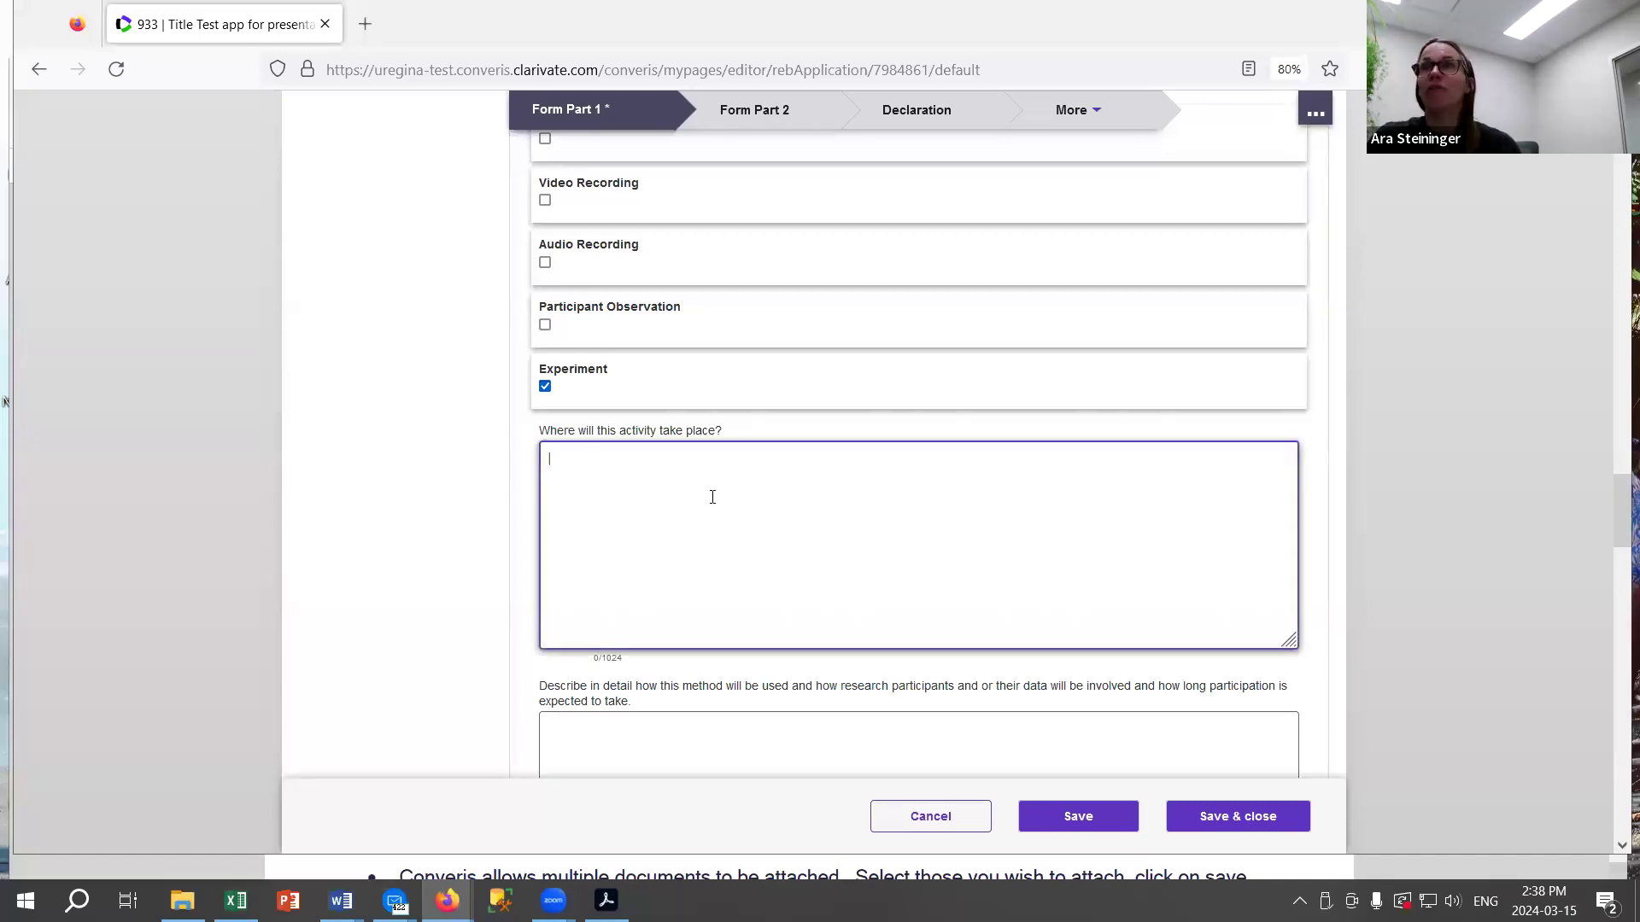
scroll(688, 483, "down", 9)
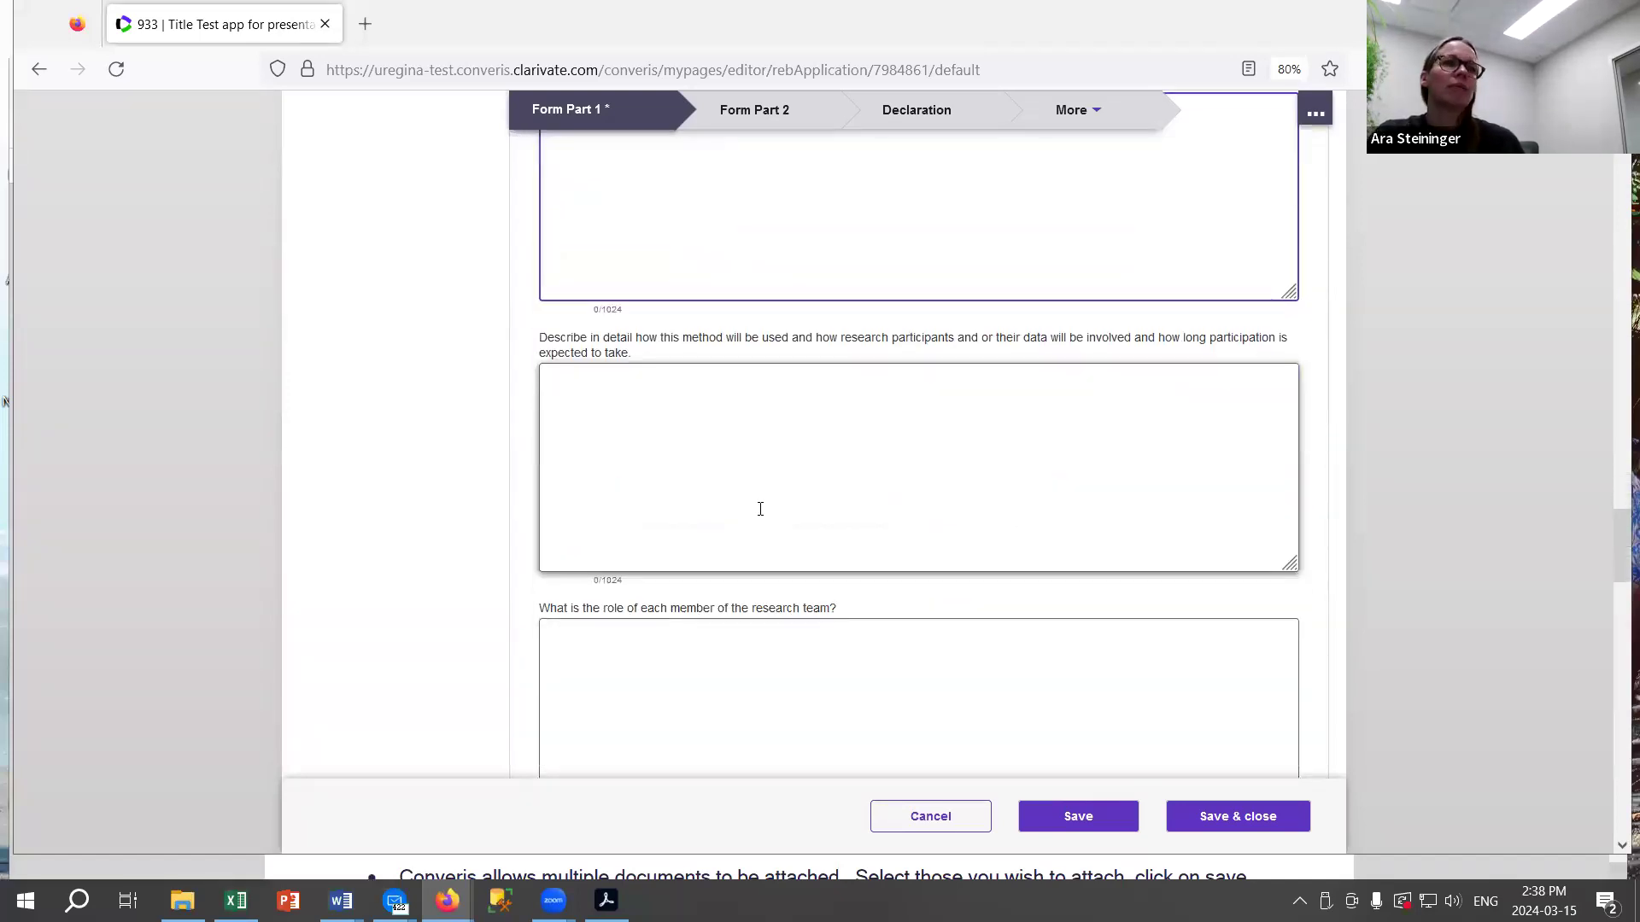
scroll(816, 528, "down", 5)
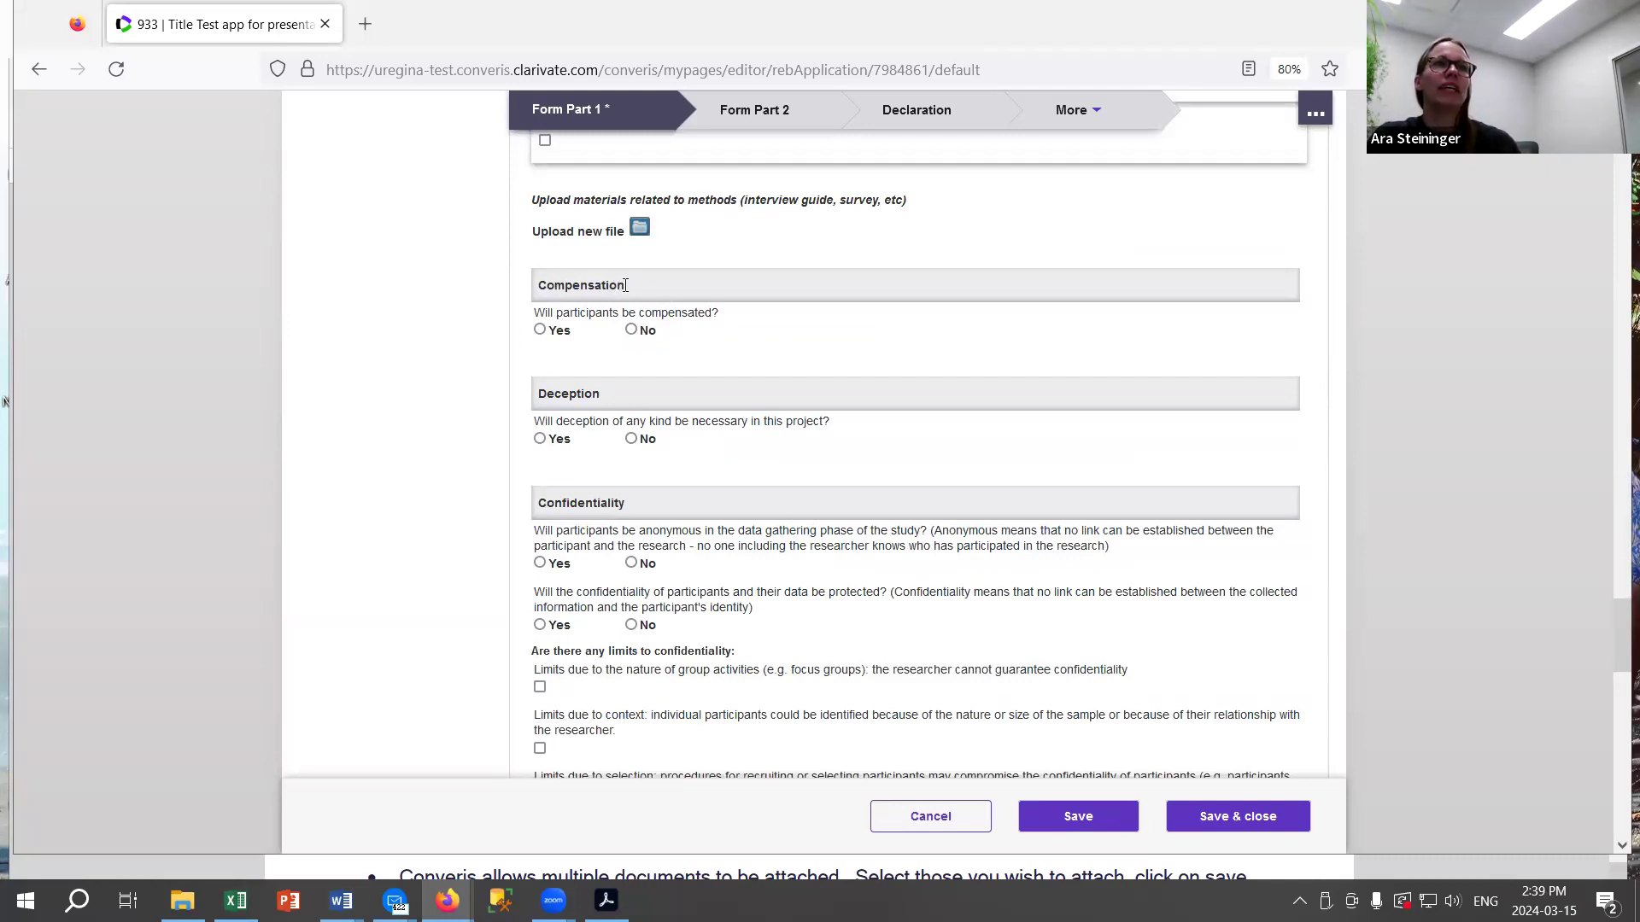
Highlight the label for uploading materials related to methods, such as an interview guide or survey.
scroll(641, 270, "up", 2)
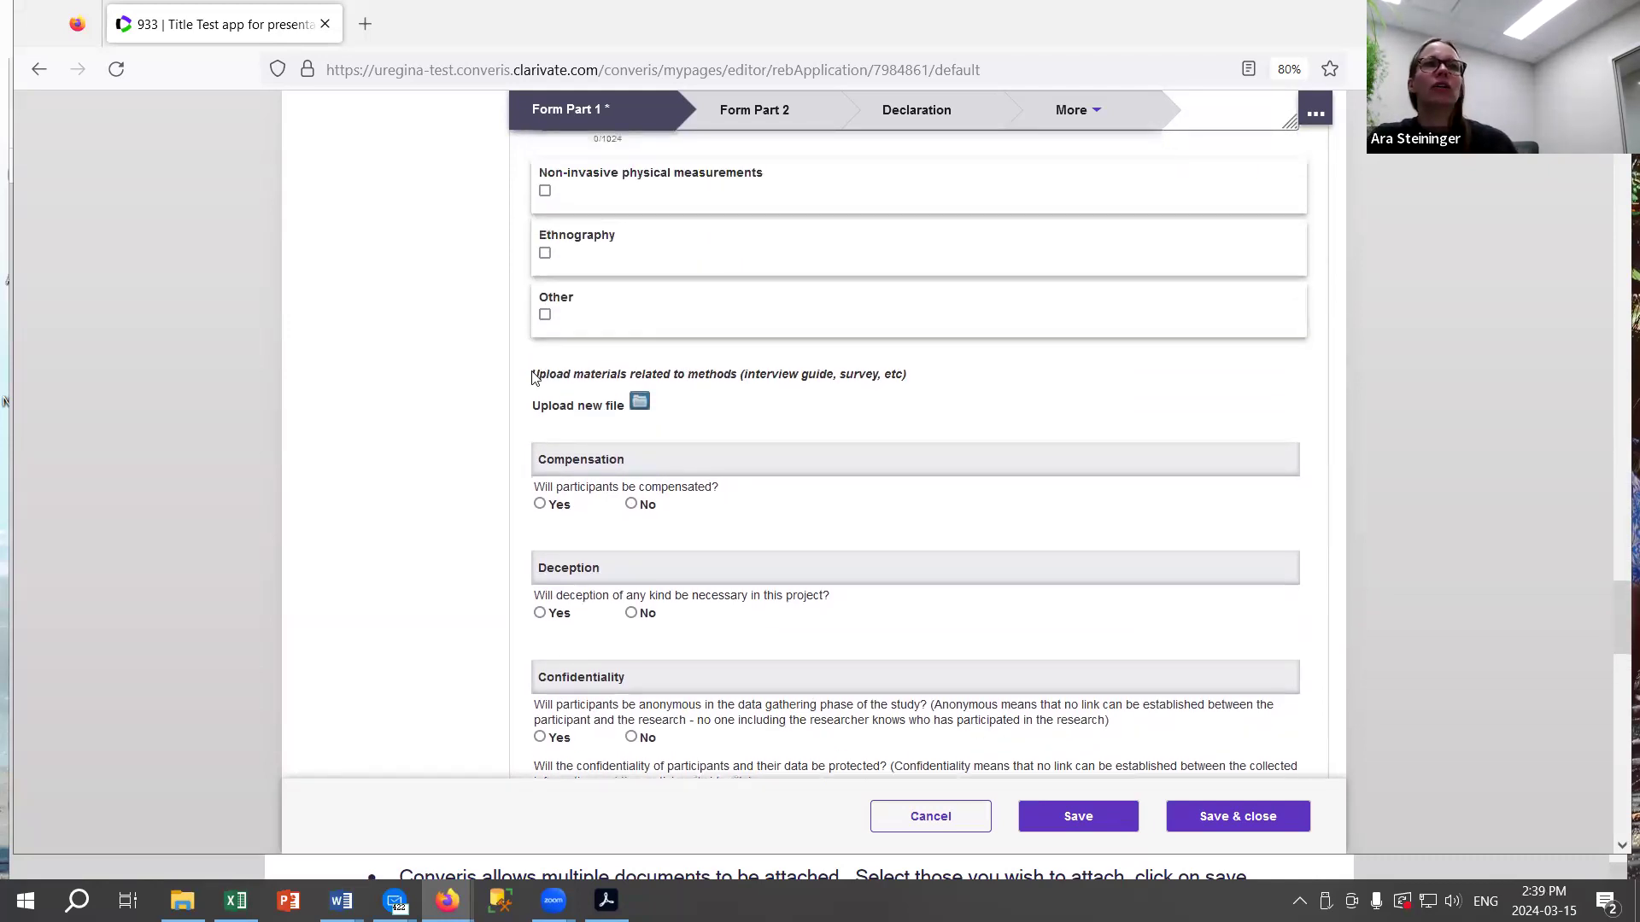
left_click_drag(533, 377, 931, 382)
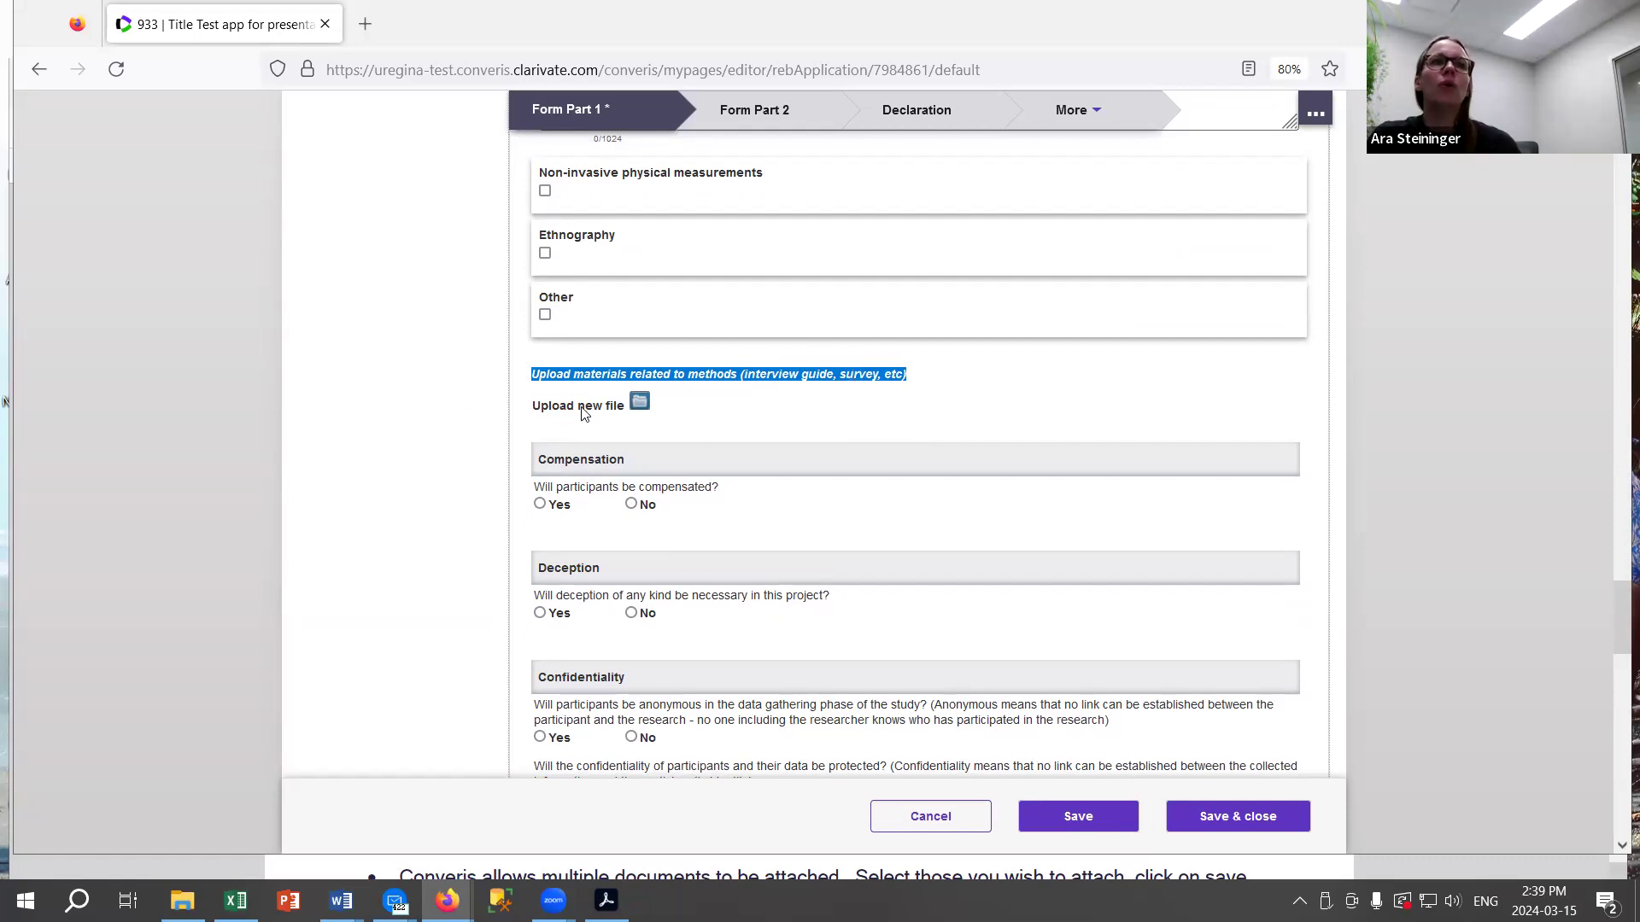
Answer Yes to compensating participants and review the follow-up questions on the amount, form and delivery of compensation.
scroll(820, 393, "down", 3)
scroll(830, 394, "down", 1)
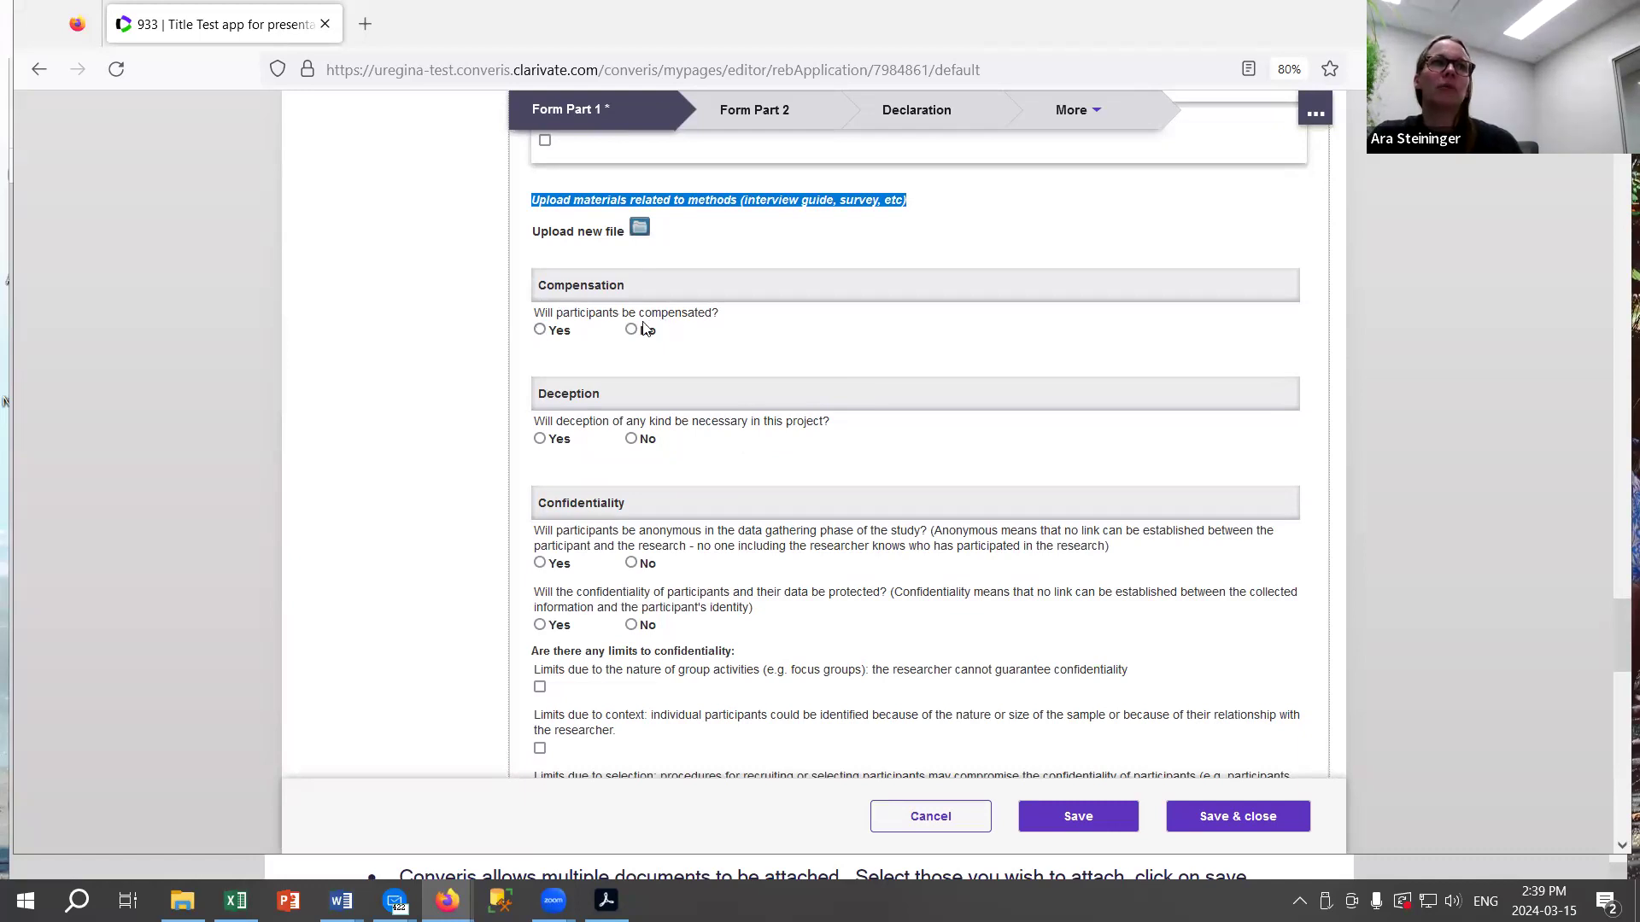
left_click(539, 332)
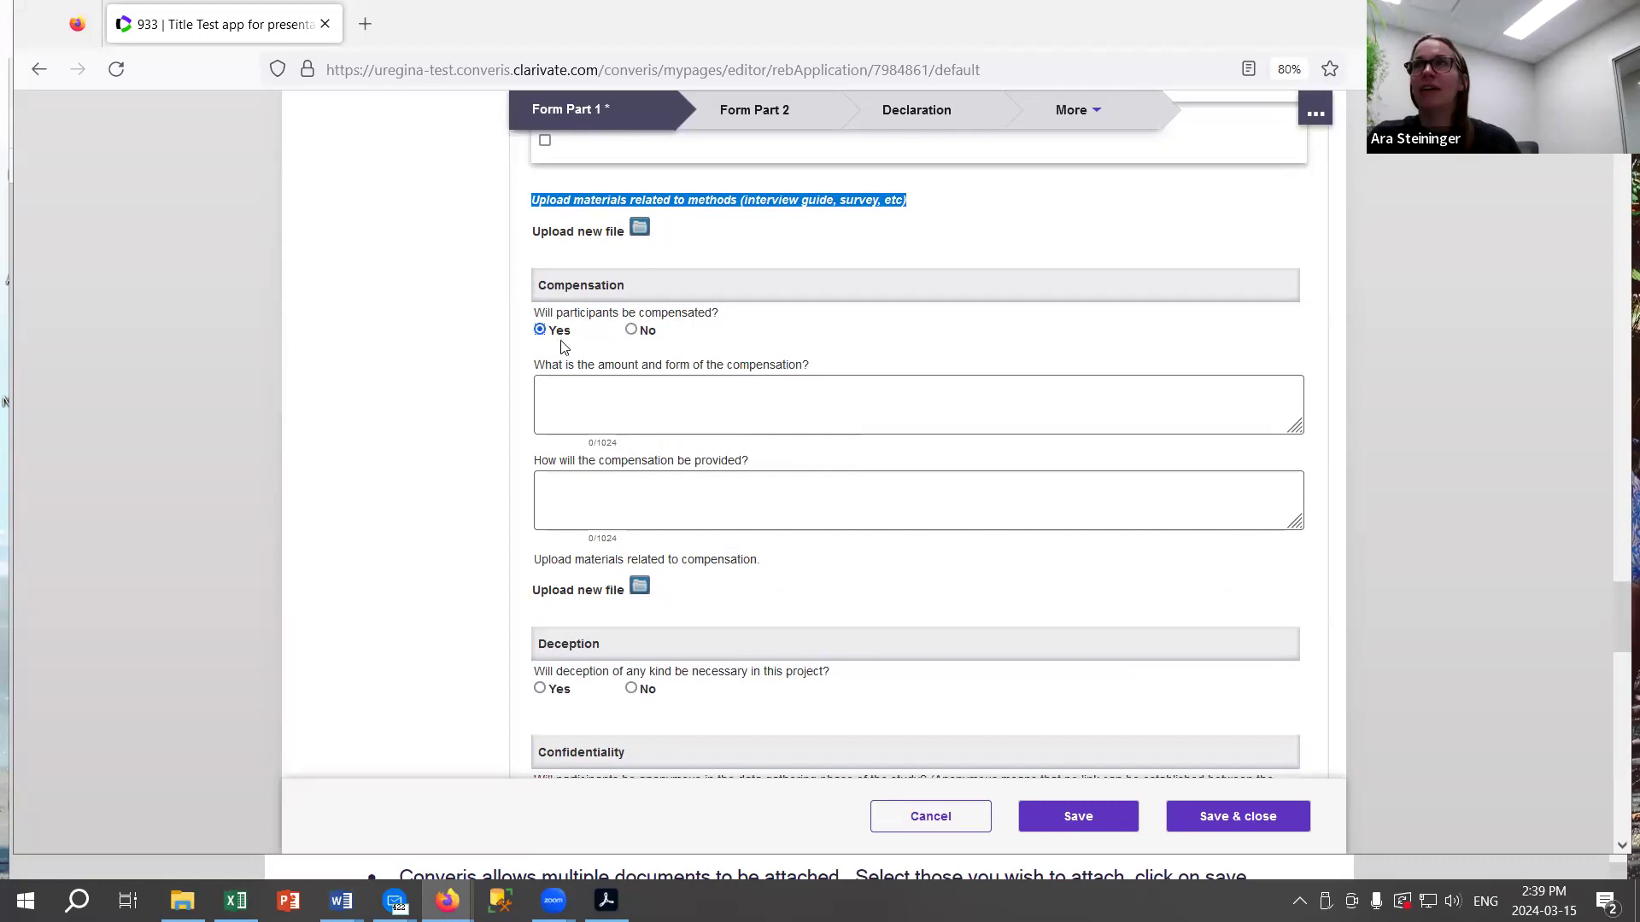
left_click(667, 386)
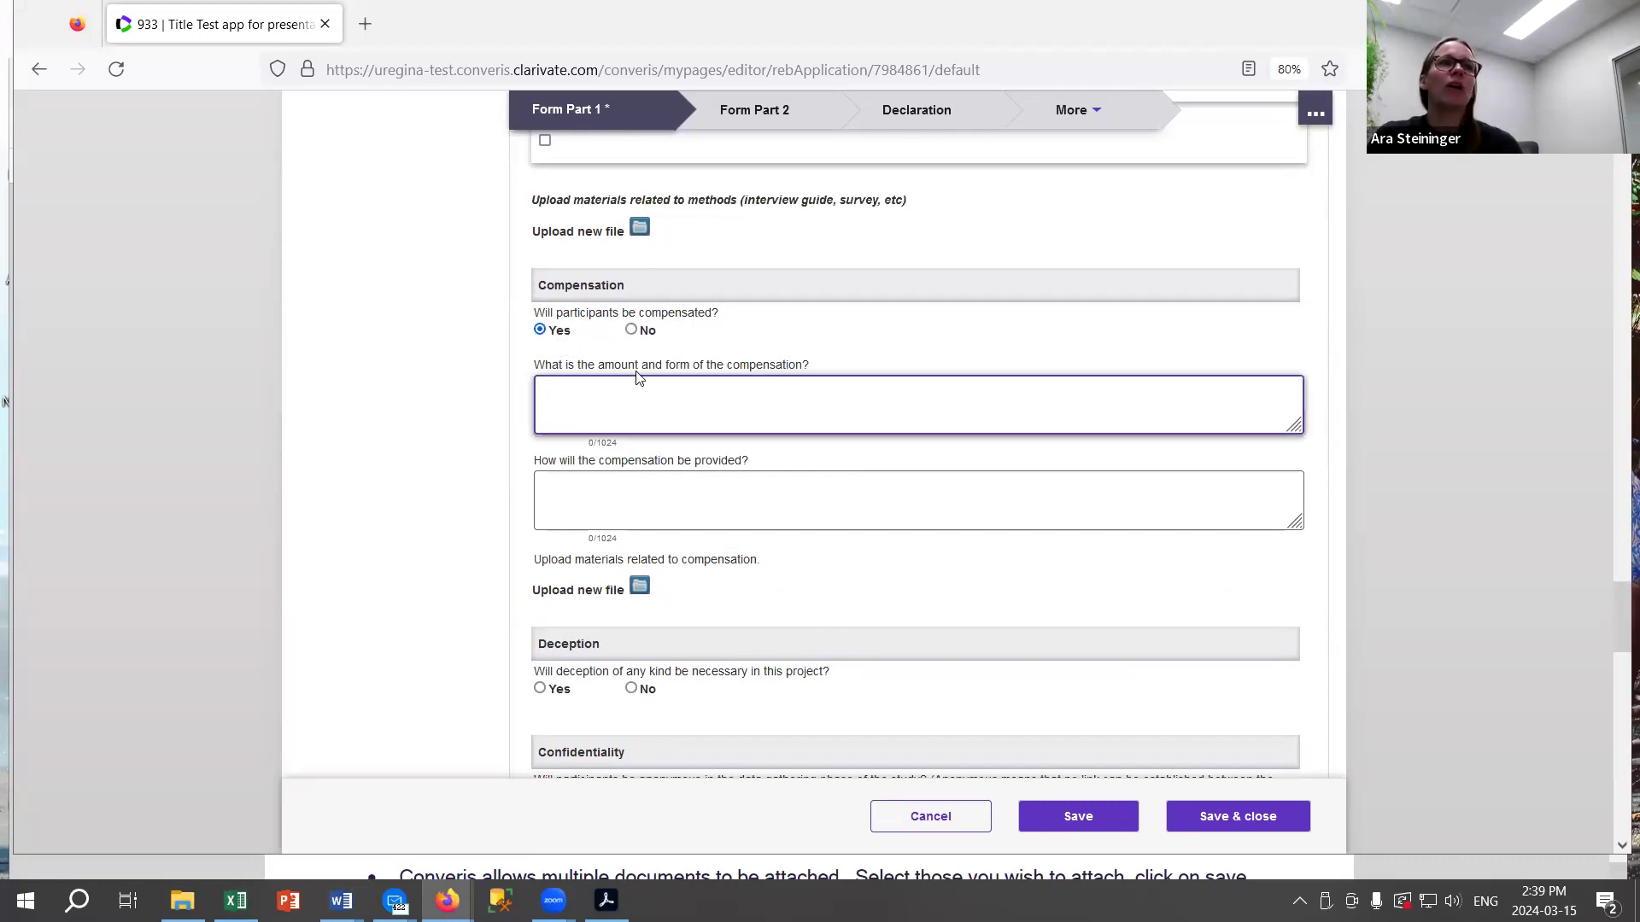
scroll(707, 386, "down", 2)
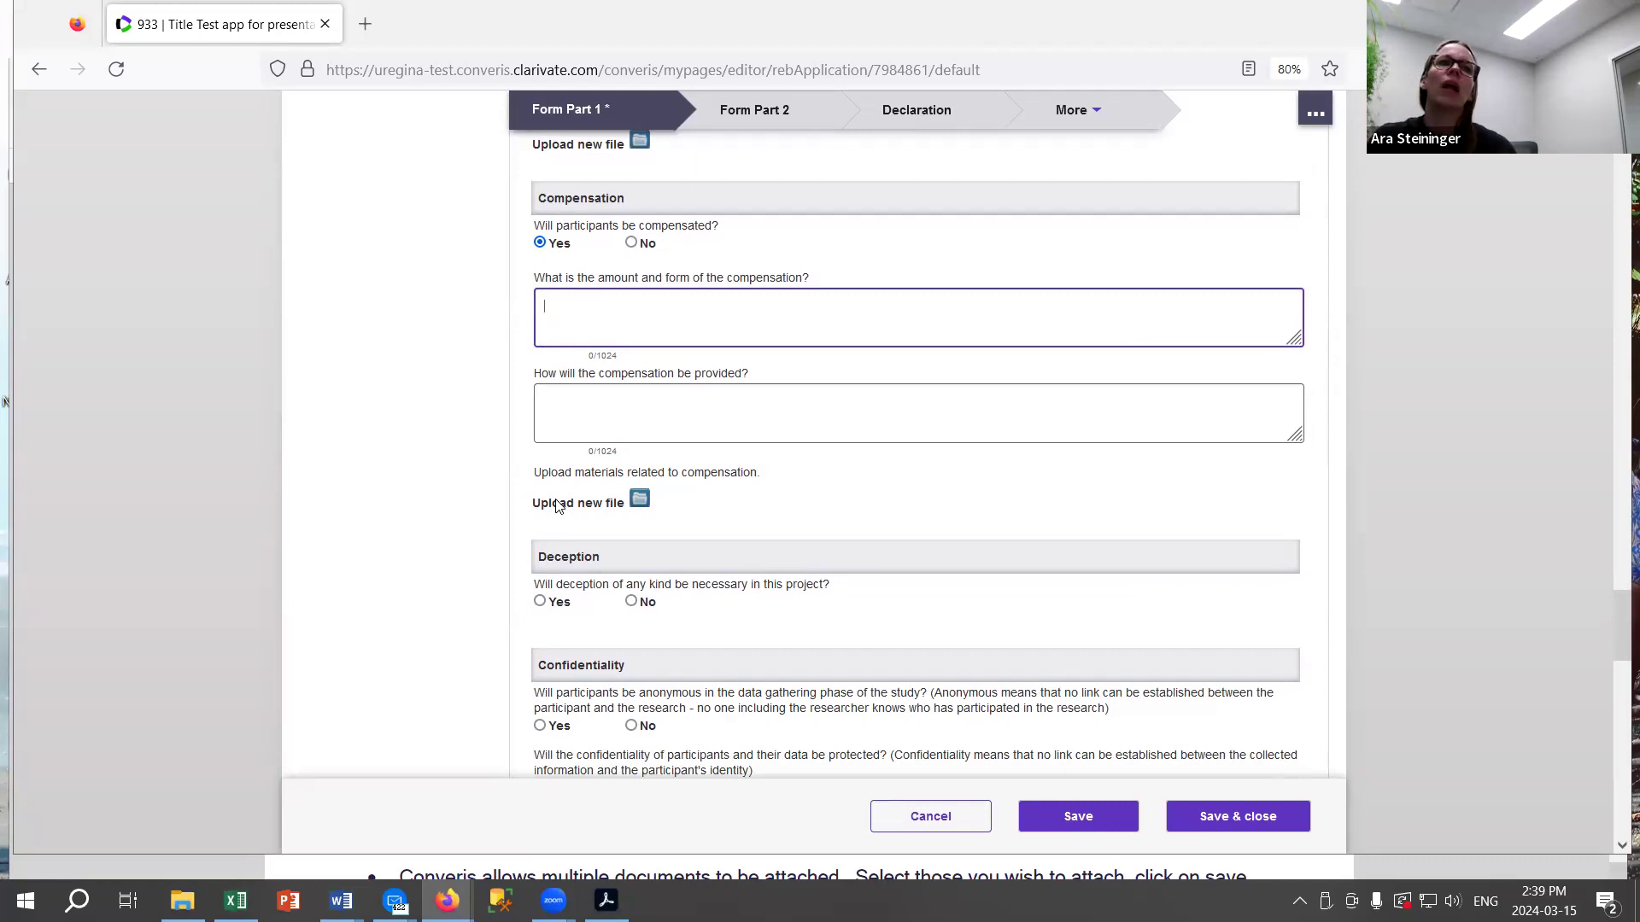
Answer No to whether deception of any kind will be necessary in the project.
scroll(836, 474, "down", 1)
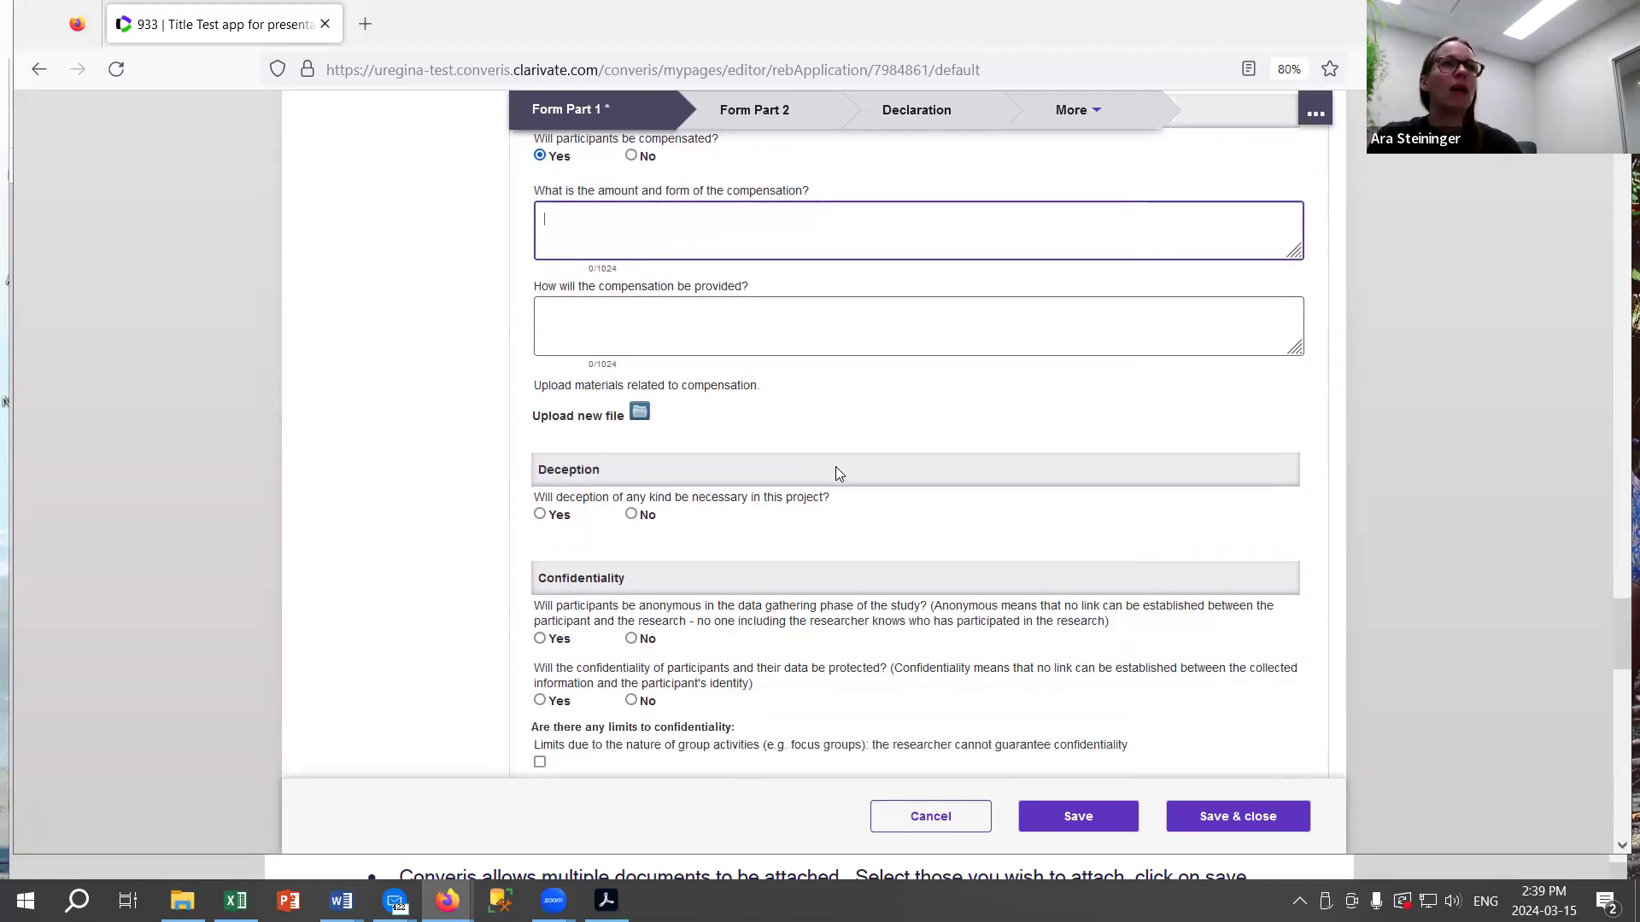
scroll(836, 474, "down", 1)
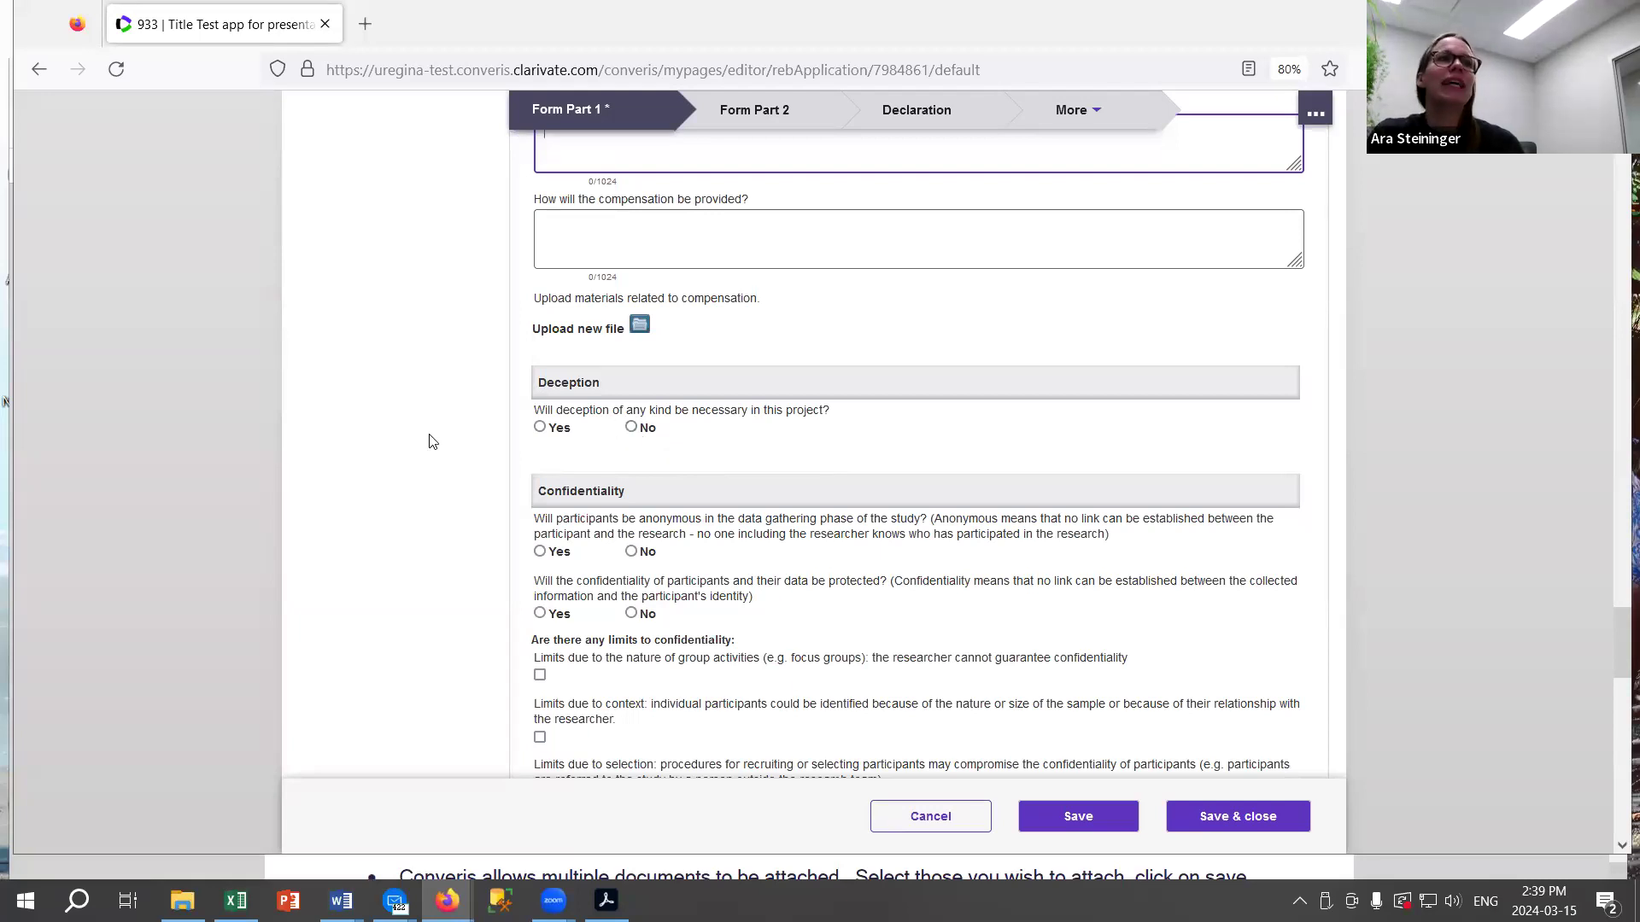
left_click(631, 428)
Answer Yes to participant anonymity and to confidentiality protection, and mark limits due to the nature of group activities.
scroll(825, 450, "down", 3)
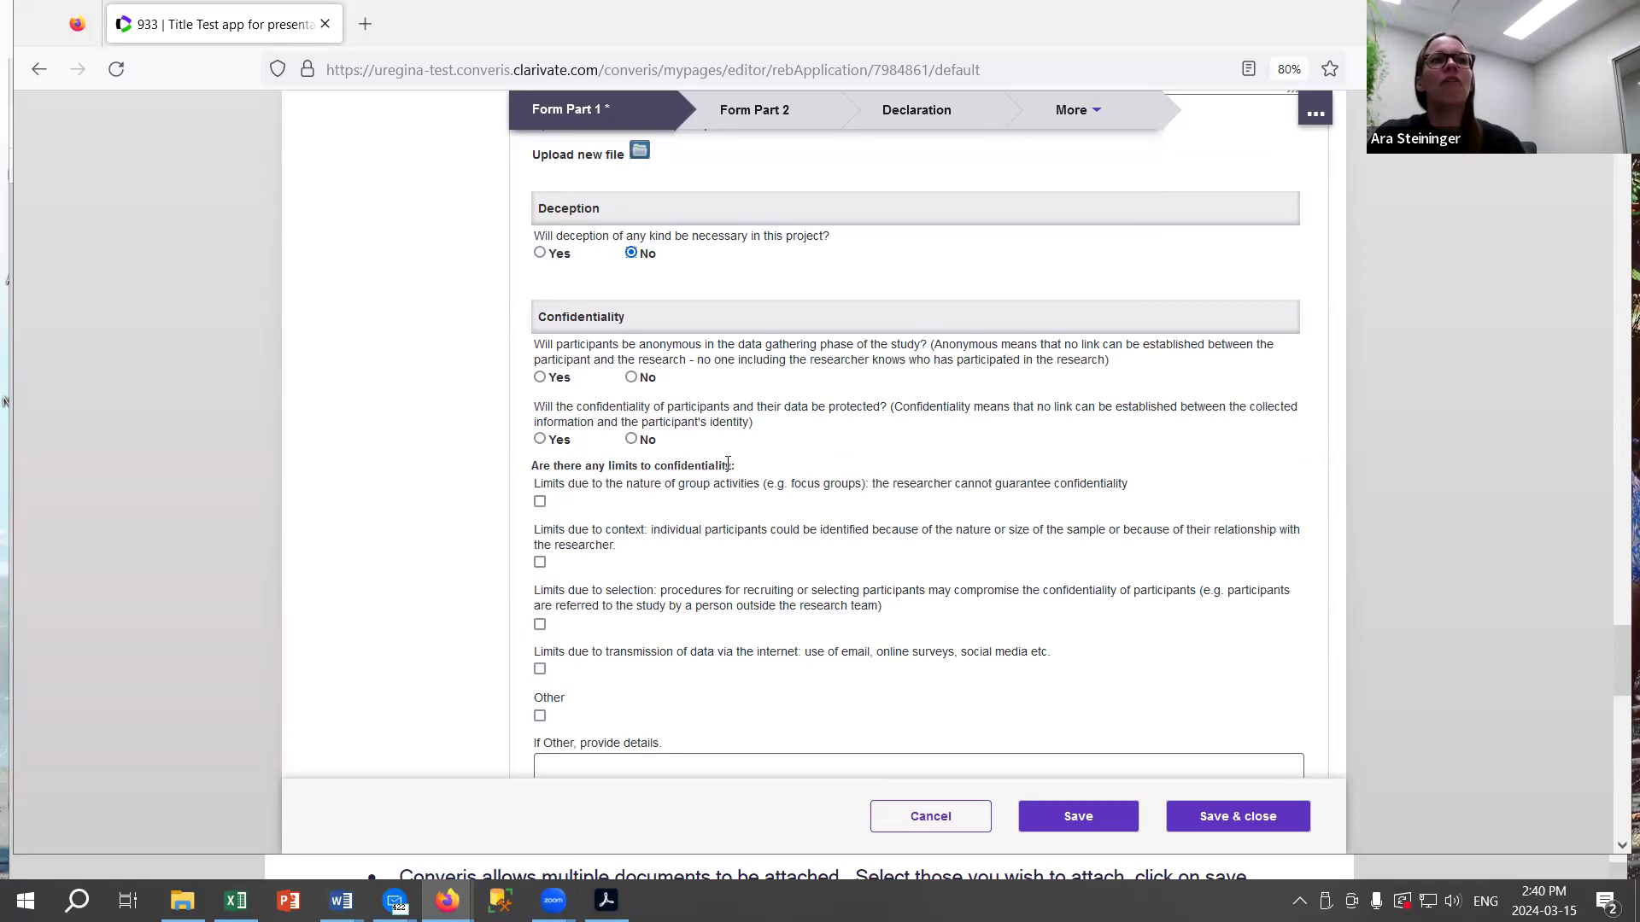
scroll(722, 461, "down", 5)
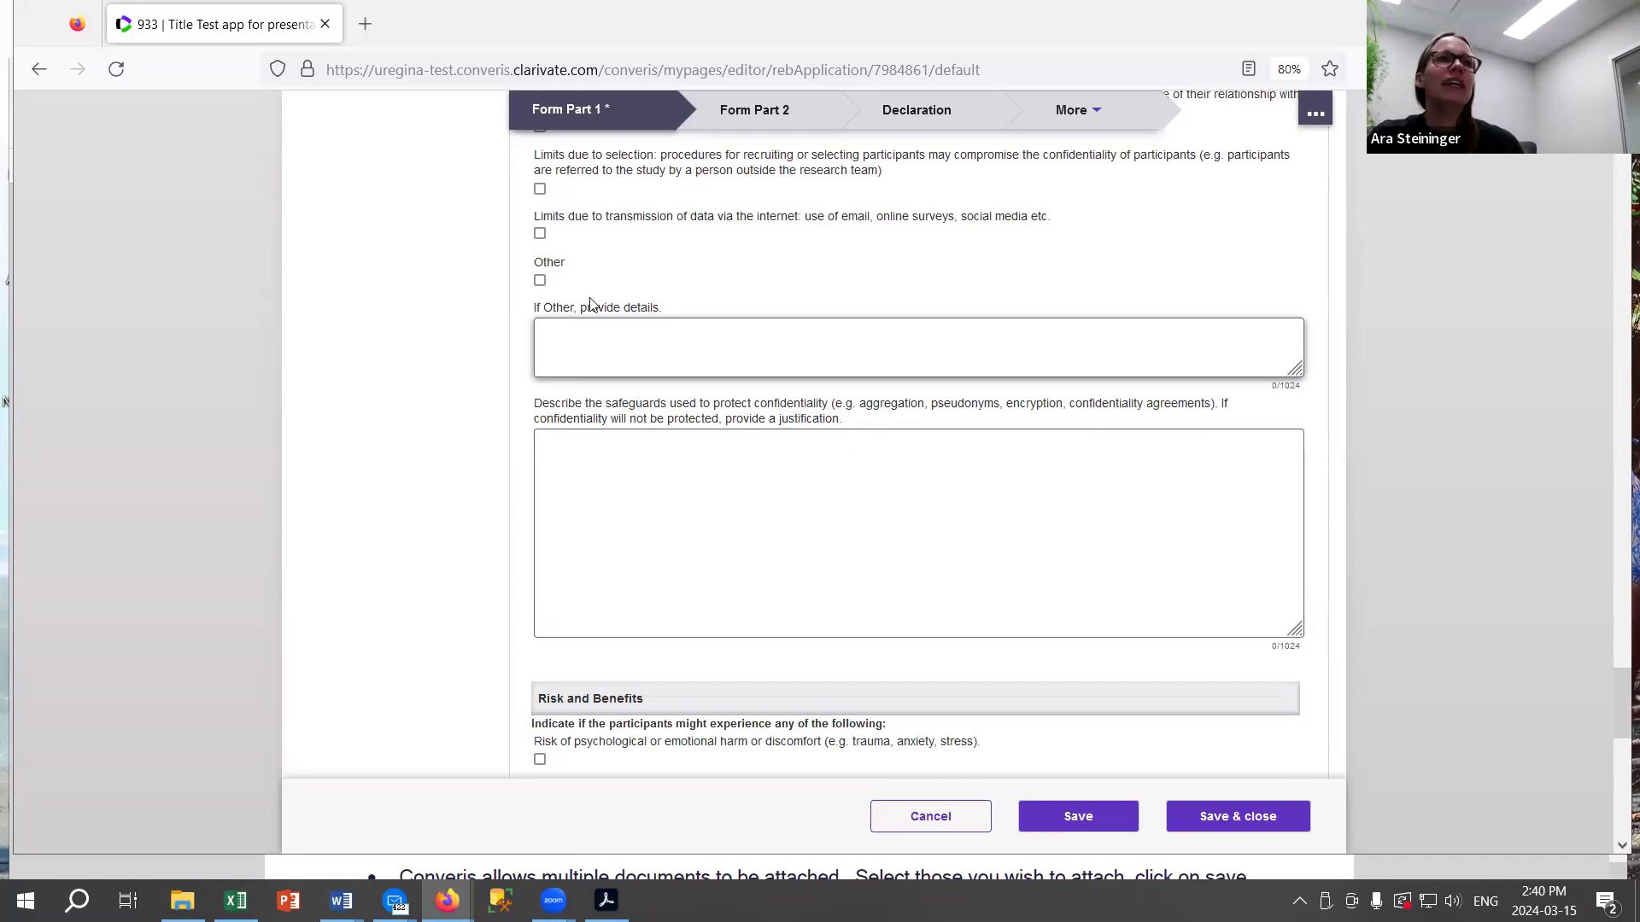
scroll(632, 509, "up", 10)
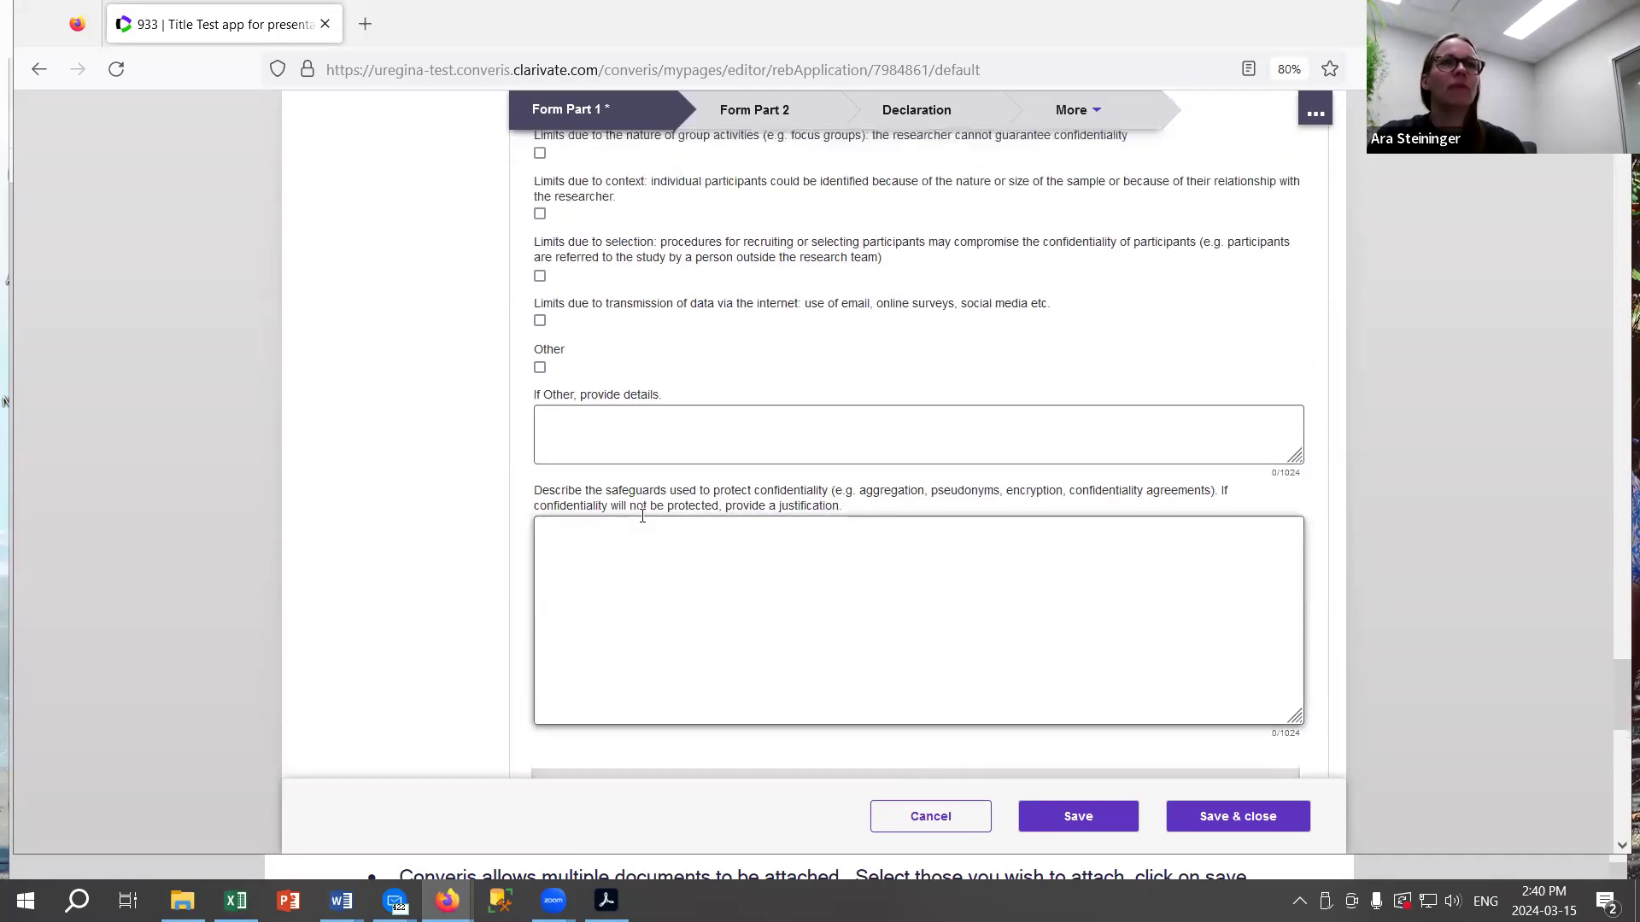
scroll(645, 525, "up", 2)
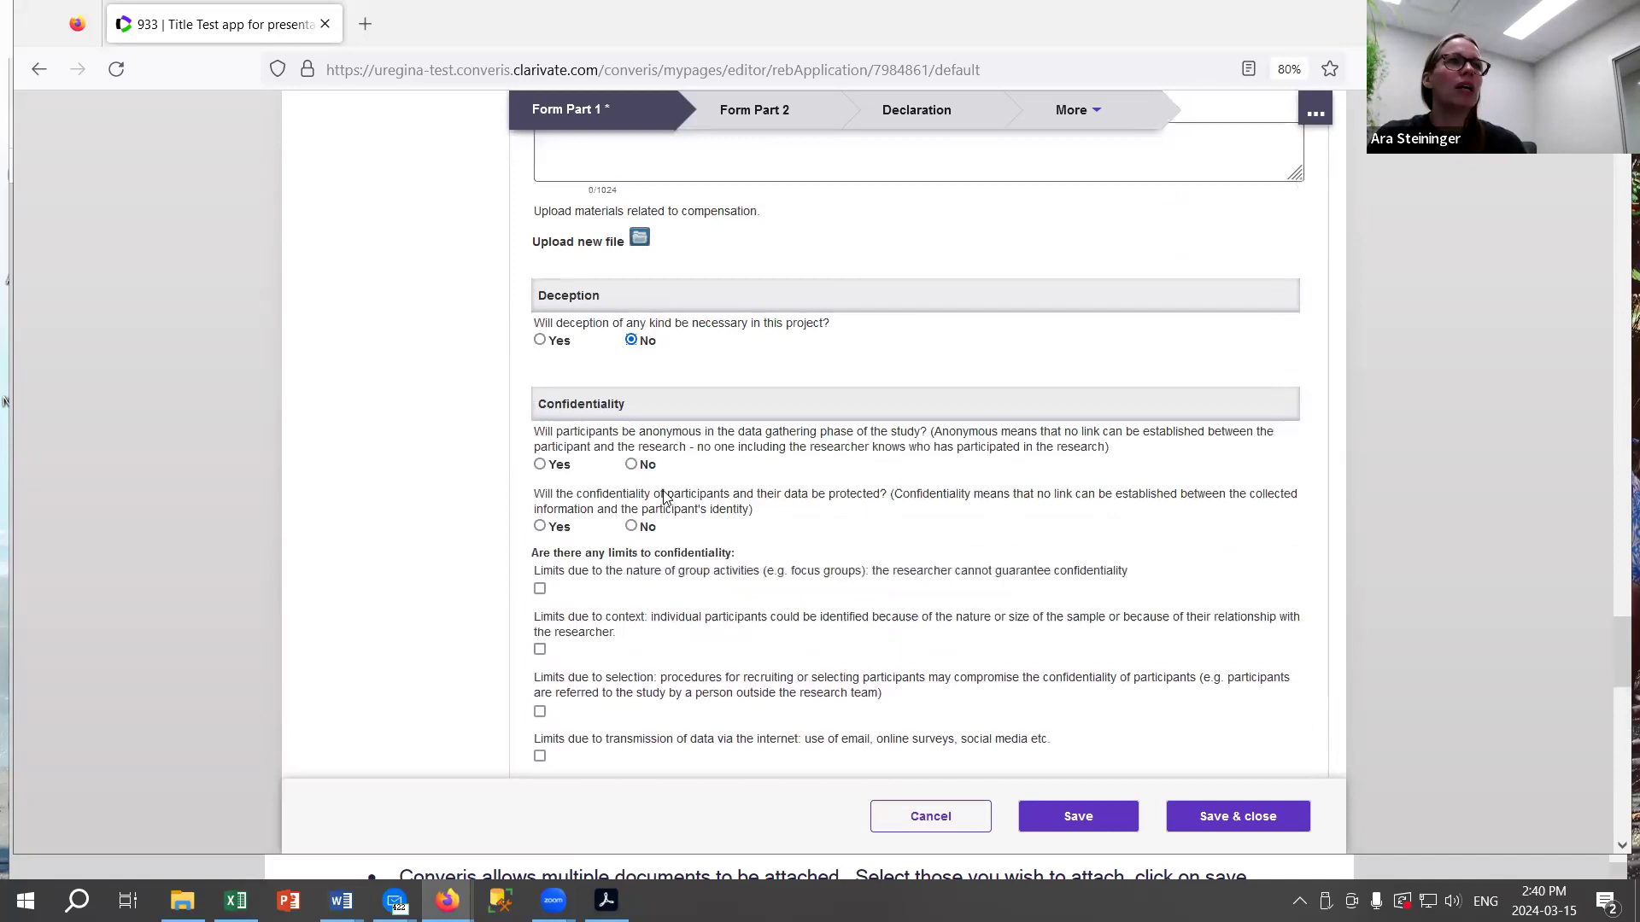
left_click(539, 552)
left_click(539, 614)
left_click(540, 676)
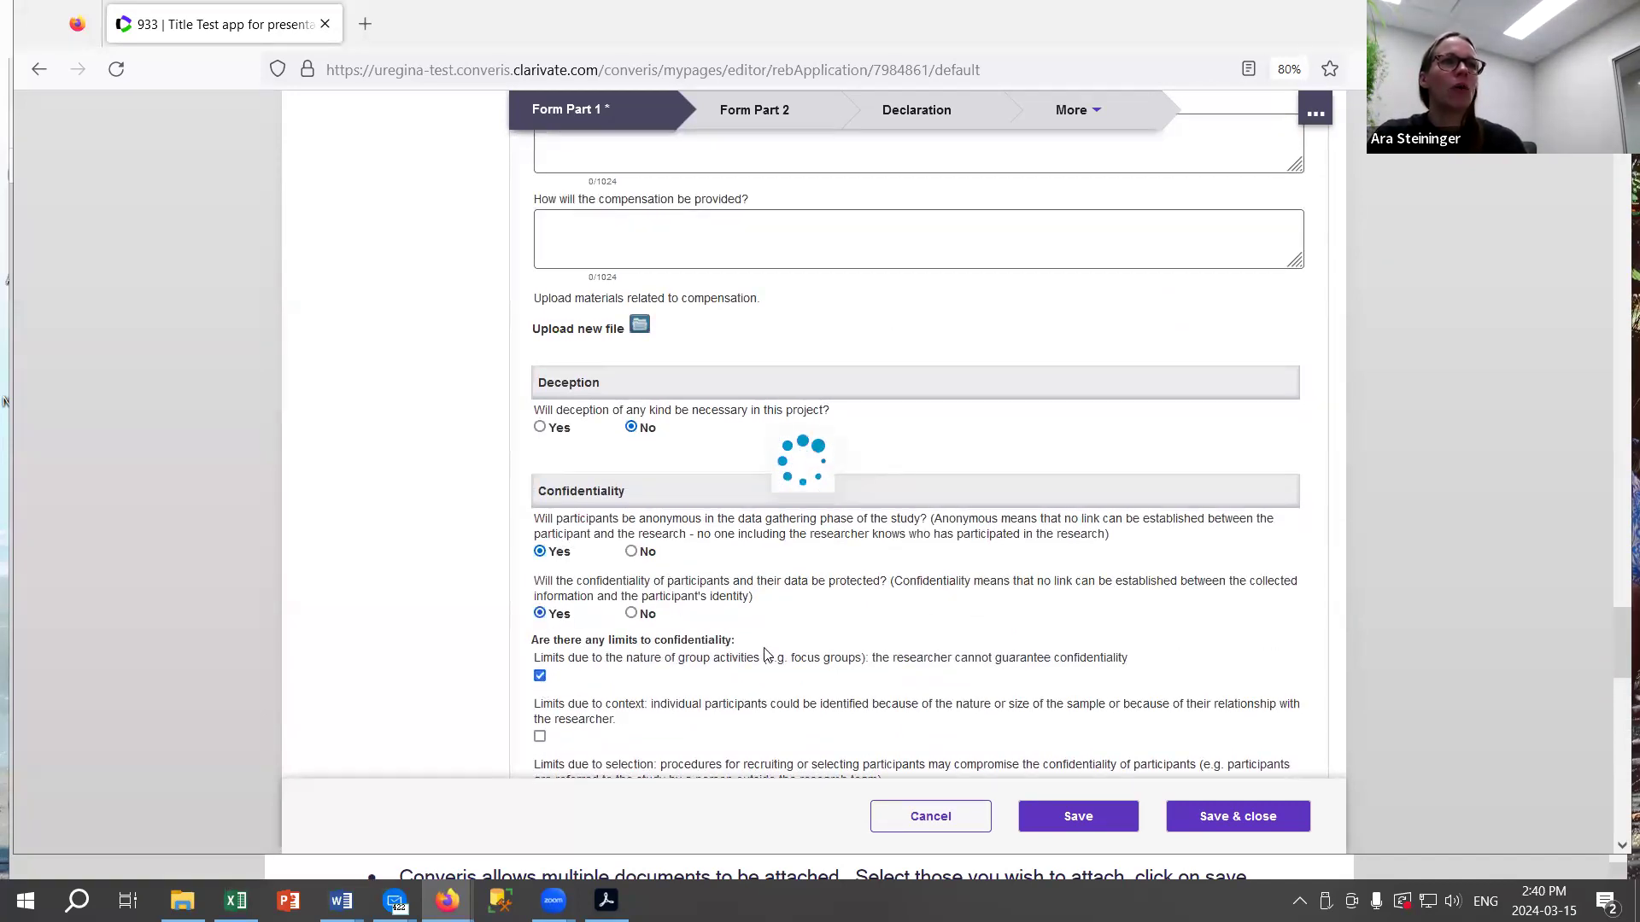
Enter "other" as the details of other confidentiality limits and "Describe" as the confidentiality safeguards.
scroll(675, 649, "down", 10)
left_click(782, 418)
type("o")
left_click(706, 535)
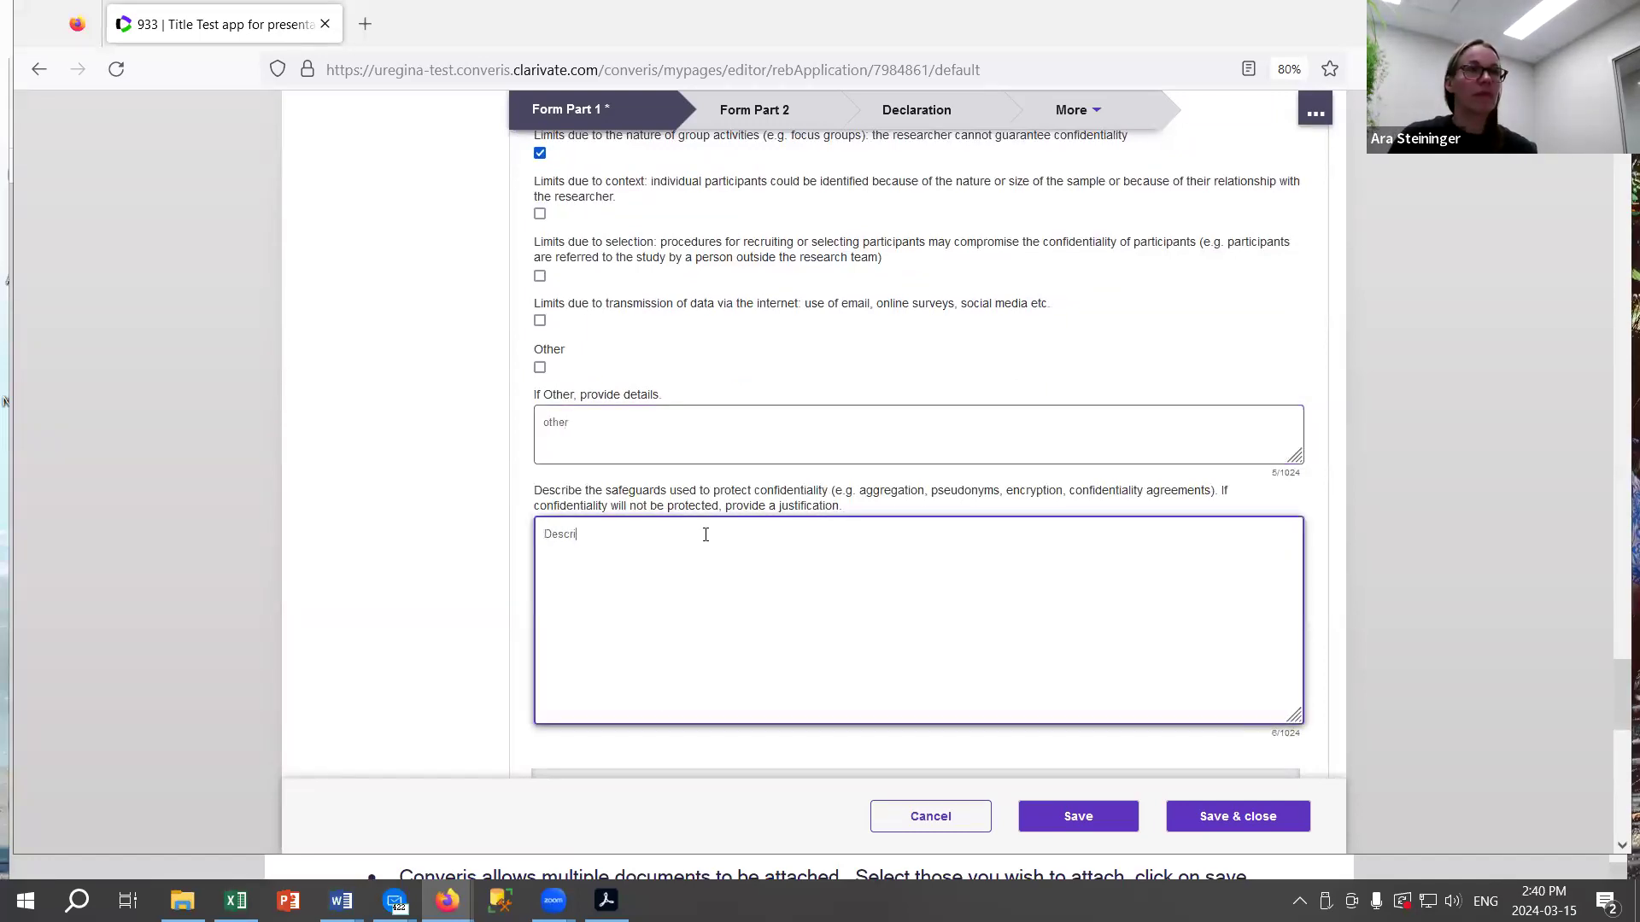
Highlight the Risk and Benefits heading and mark the psychological or emotional harm and social repercussions risks.
scroll(739, 509, "down", 6)
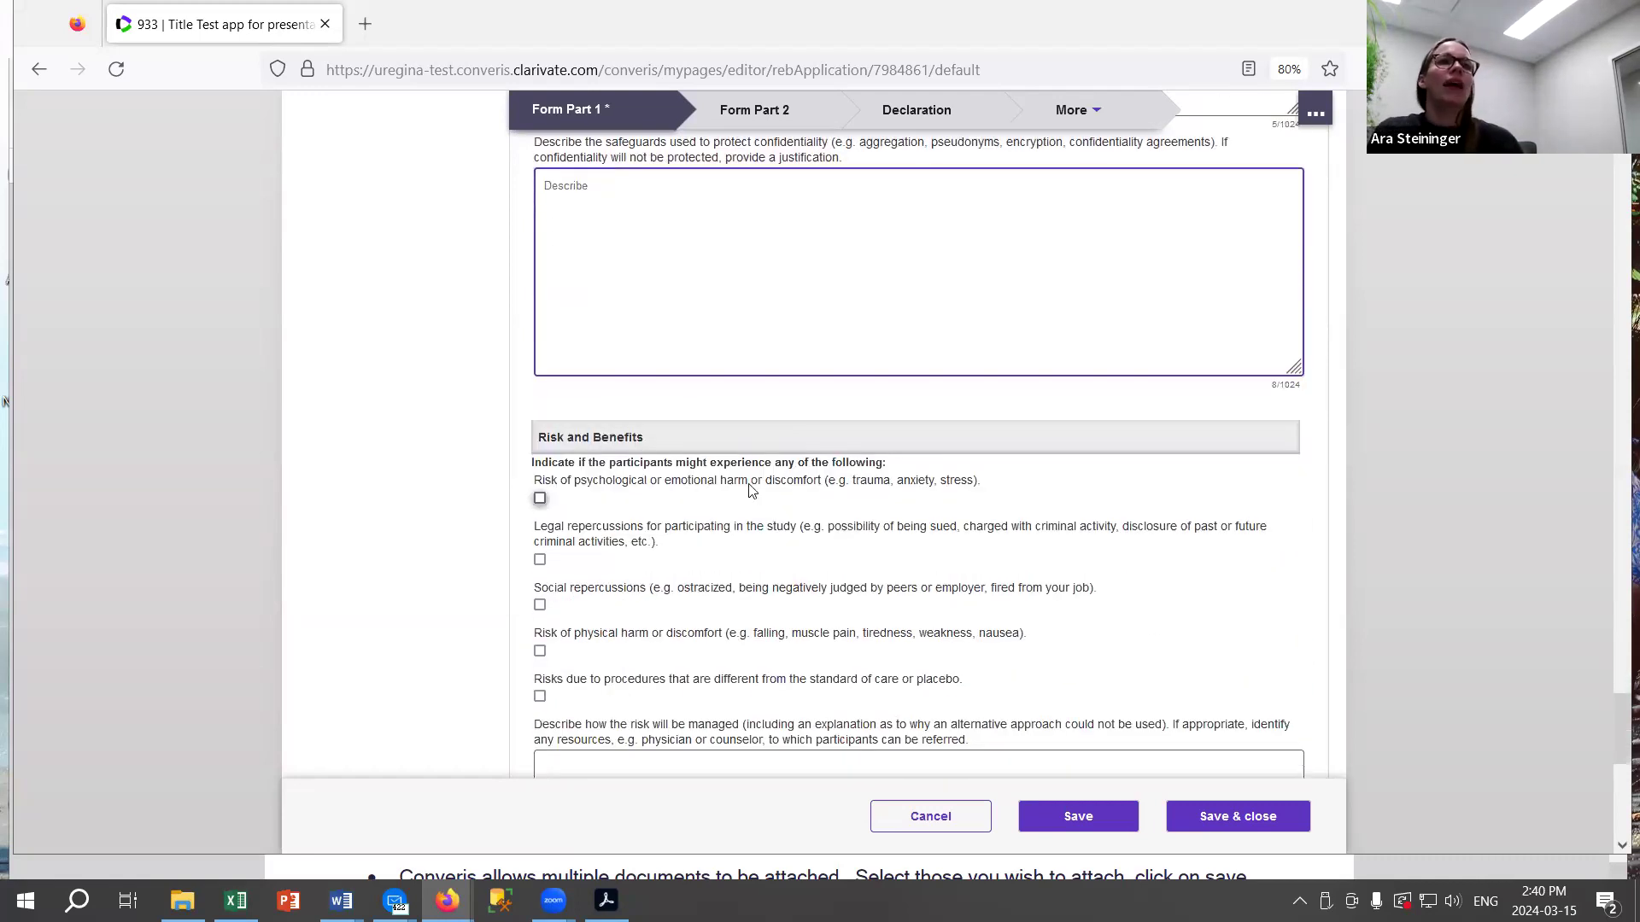
scroll(800, 494, "down", 2)
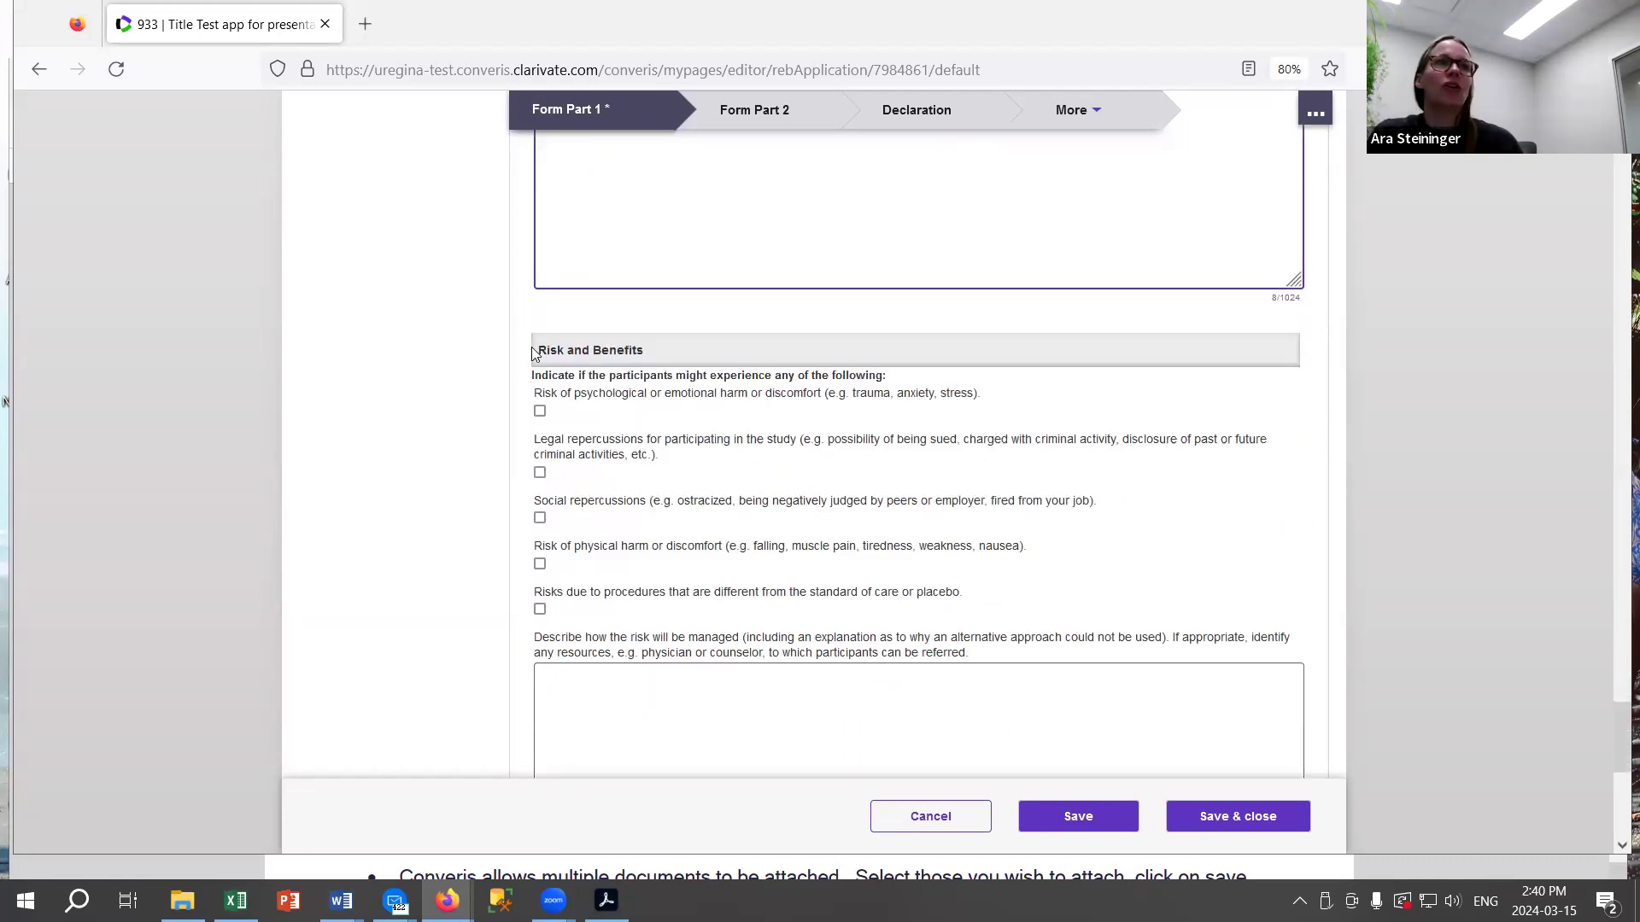
left_click_drag(539, 351, 758, 366)
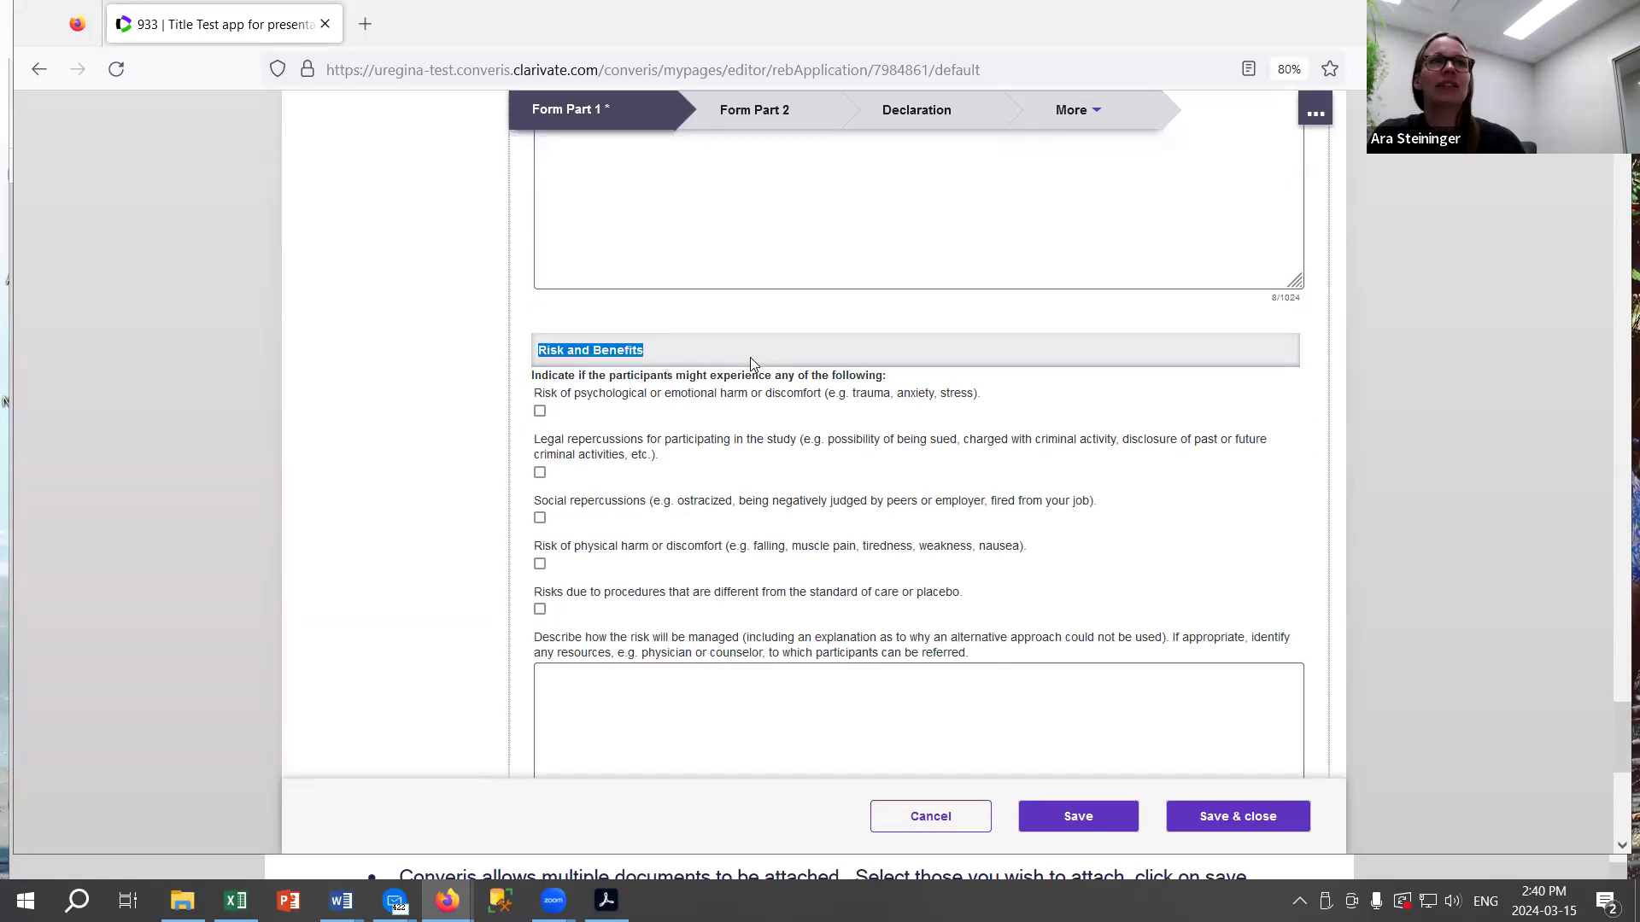
left_click(540, 411)
left_click(540, 518)
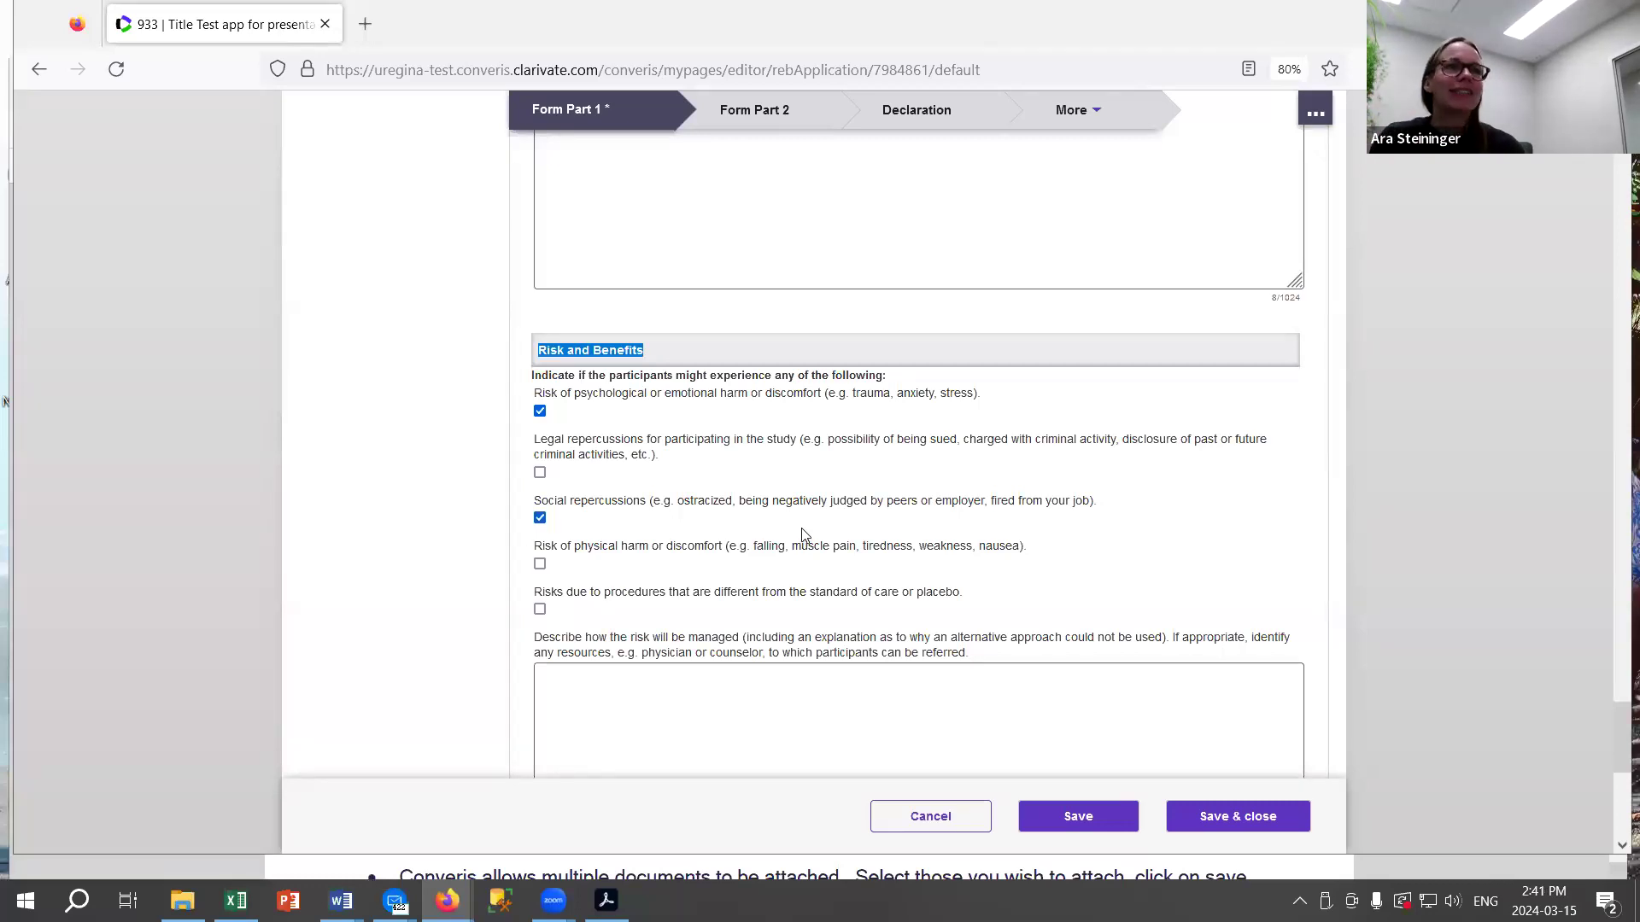
Enter "management" as the risk management description and "N/A" for the likely benefits of above minimal risk research.
scroll(790, 540, "down", 2)
left_click(717, 530)
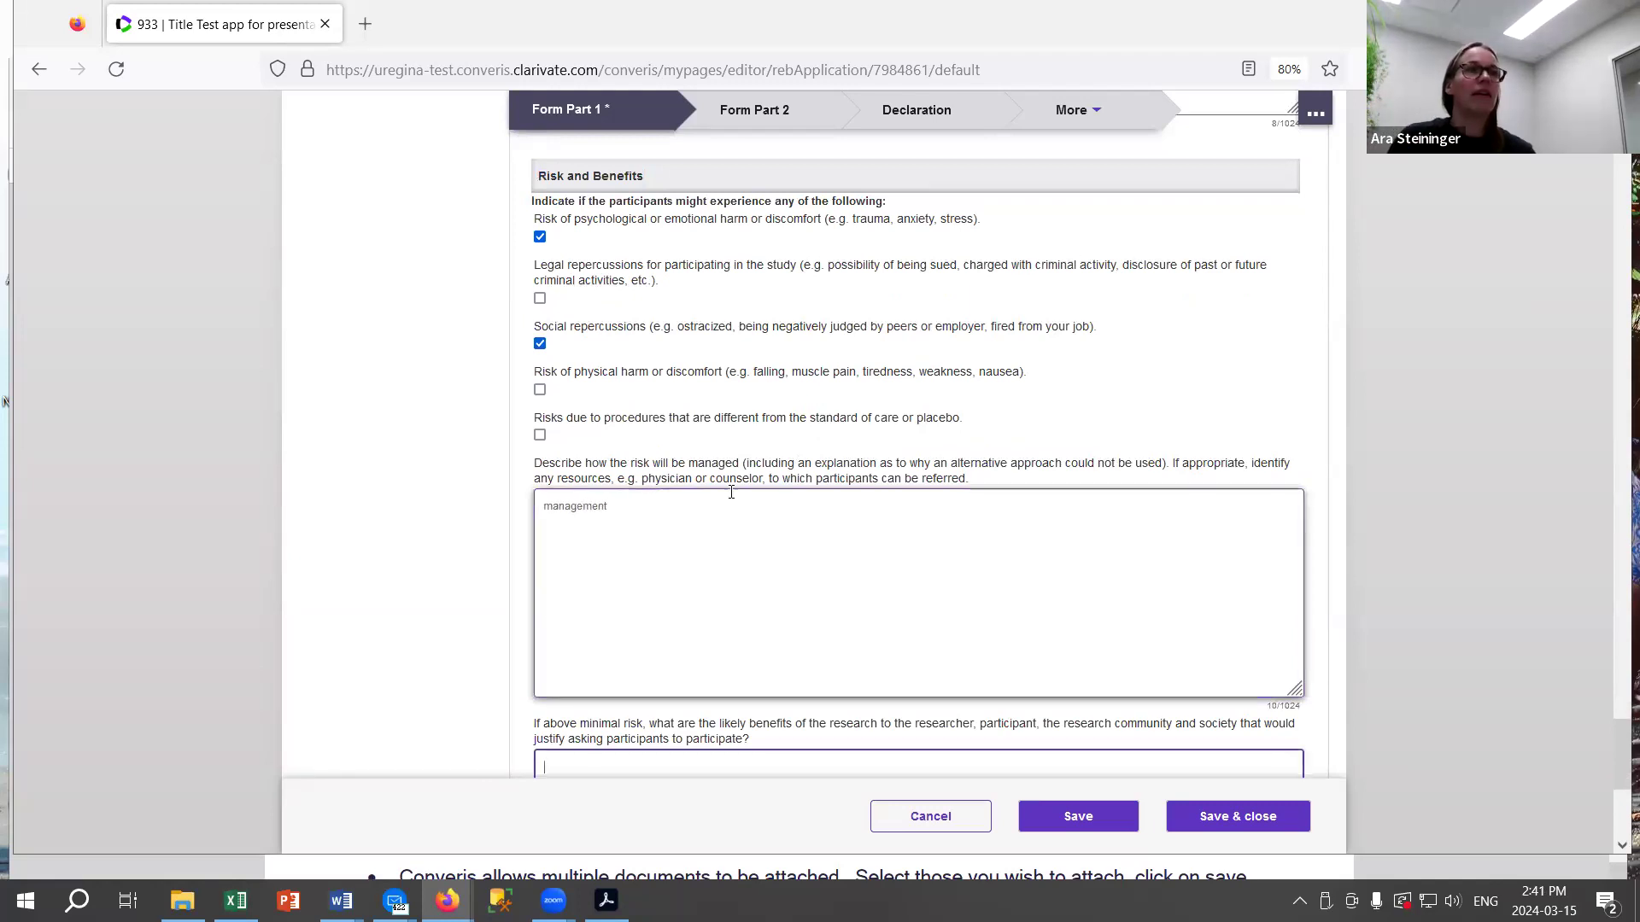
scroll(1033, 564, "down", 3)
left_click(1032, 567)
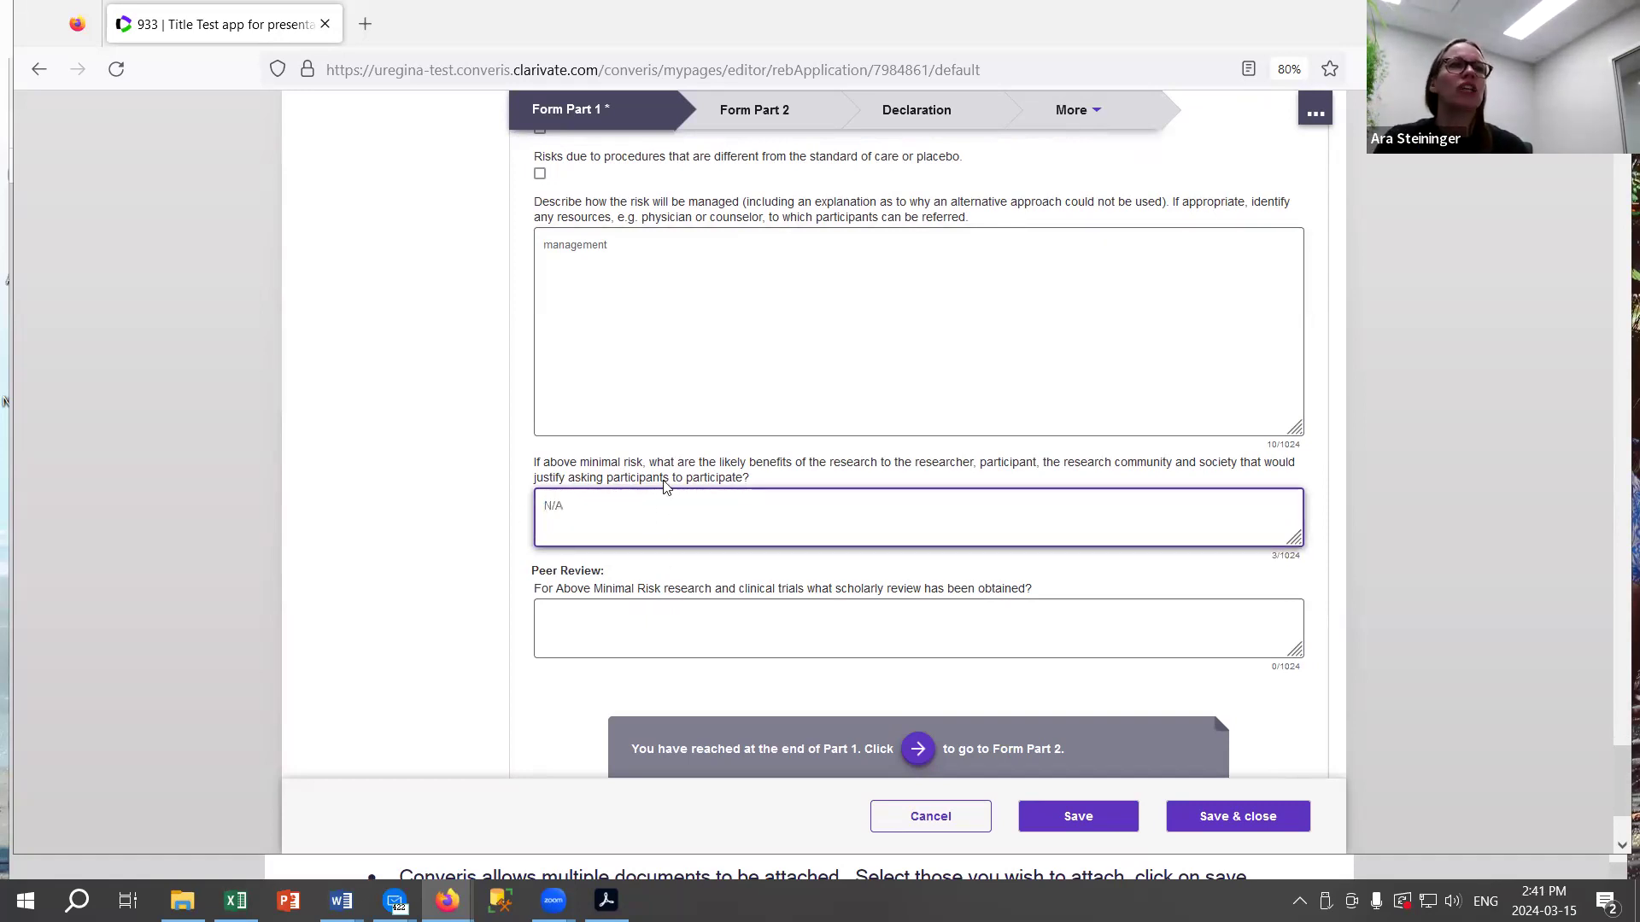
Enter "N/A" for the scholarly review obtained under Peer Review.
scroll(761, 501, "down", 2)
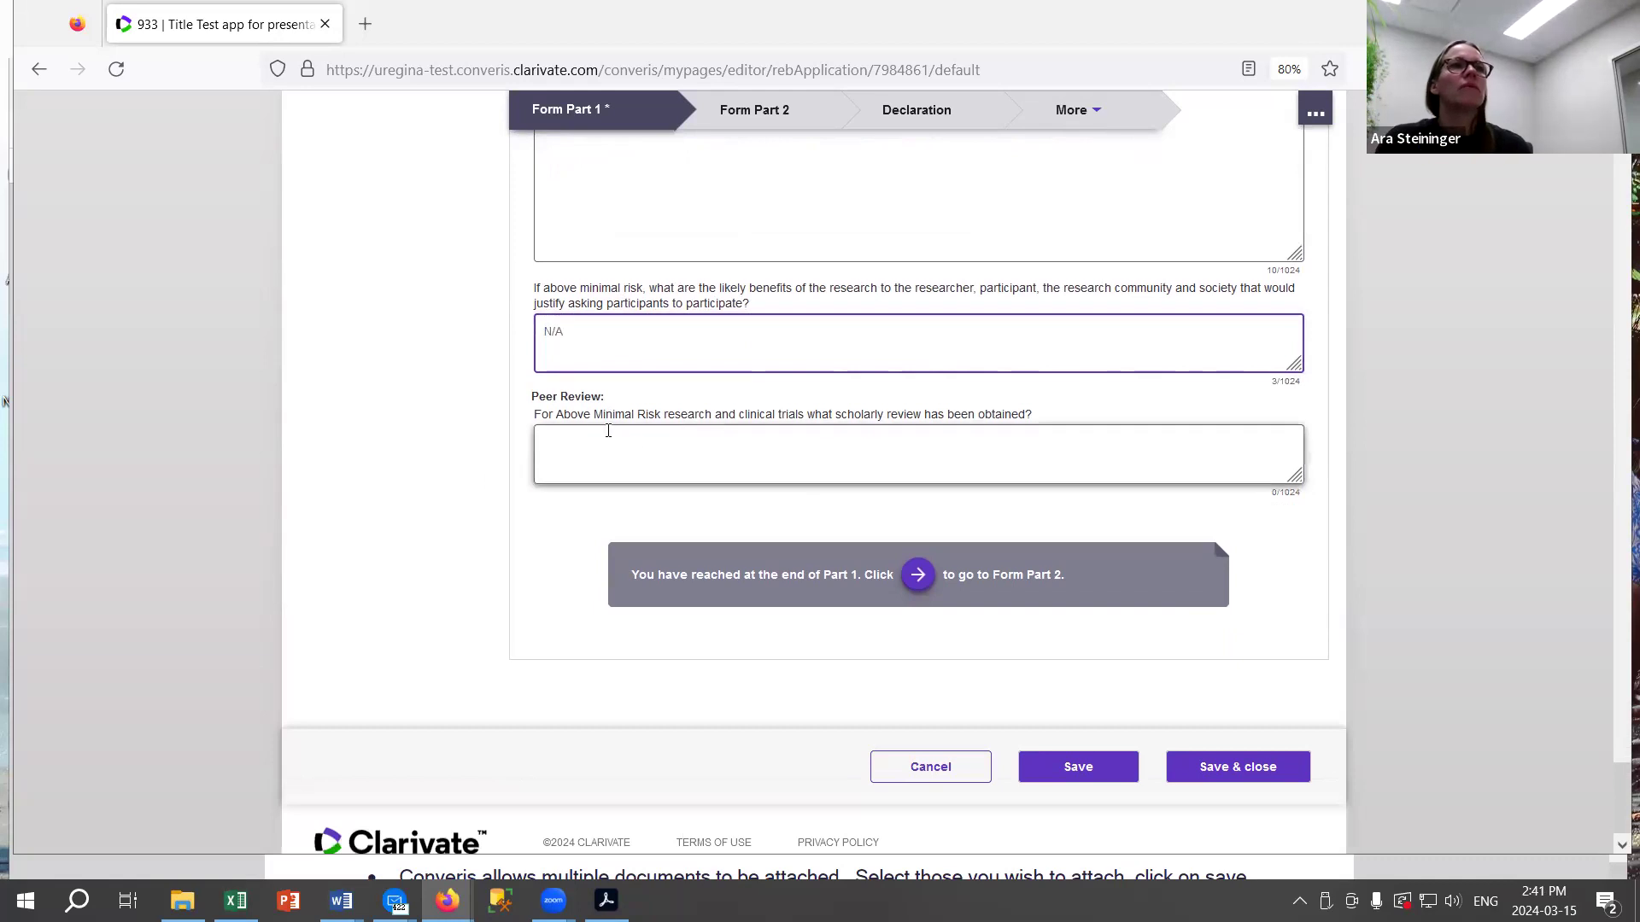
left_click_drag(534, 414, 684, 417)
left_click(657, 444)
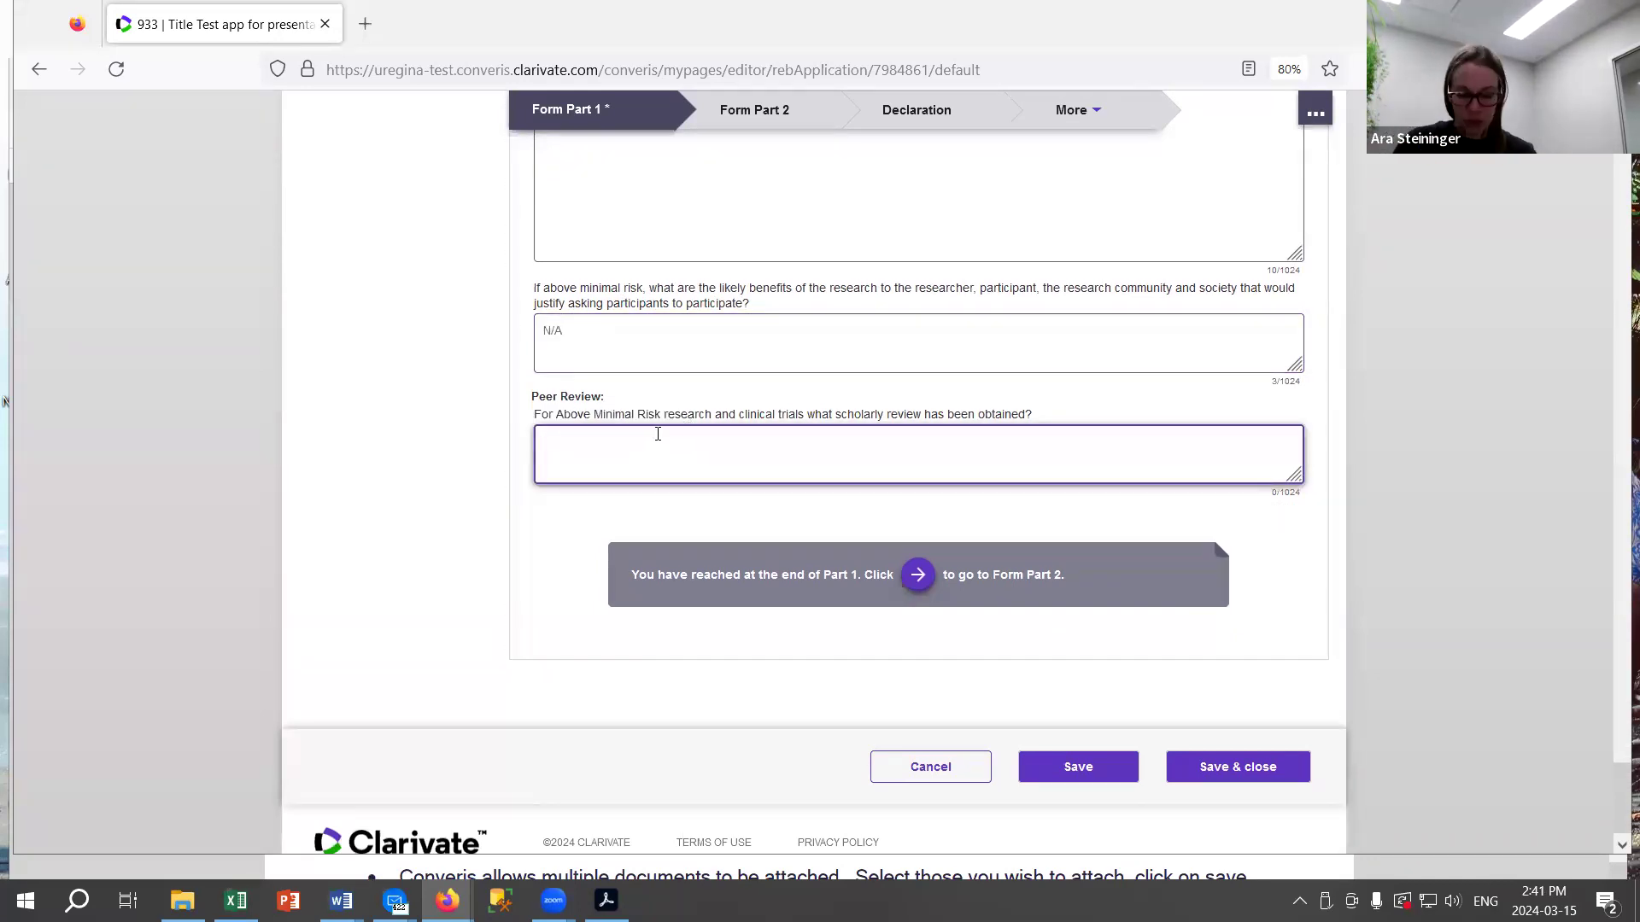
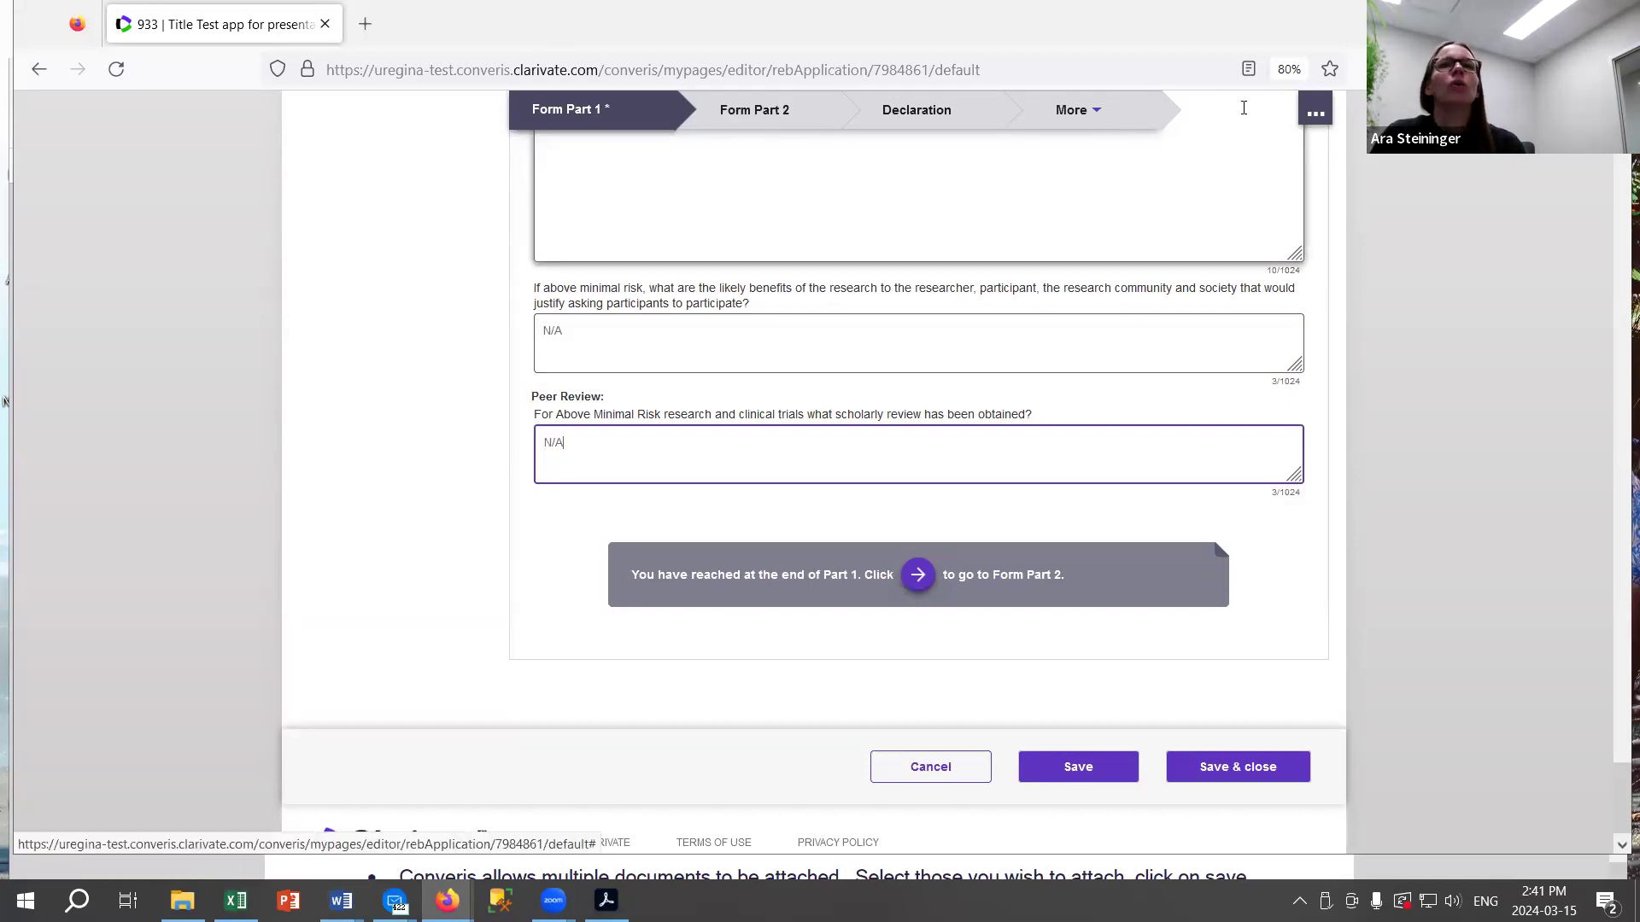
Jump to the Compensation section and back to the bottom of Form Part 1, and review the other section shortcuts.
left_click(1316, 114)
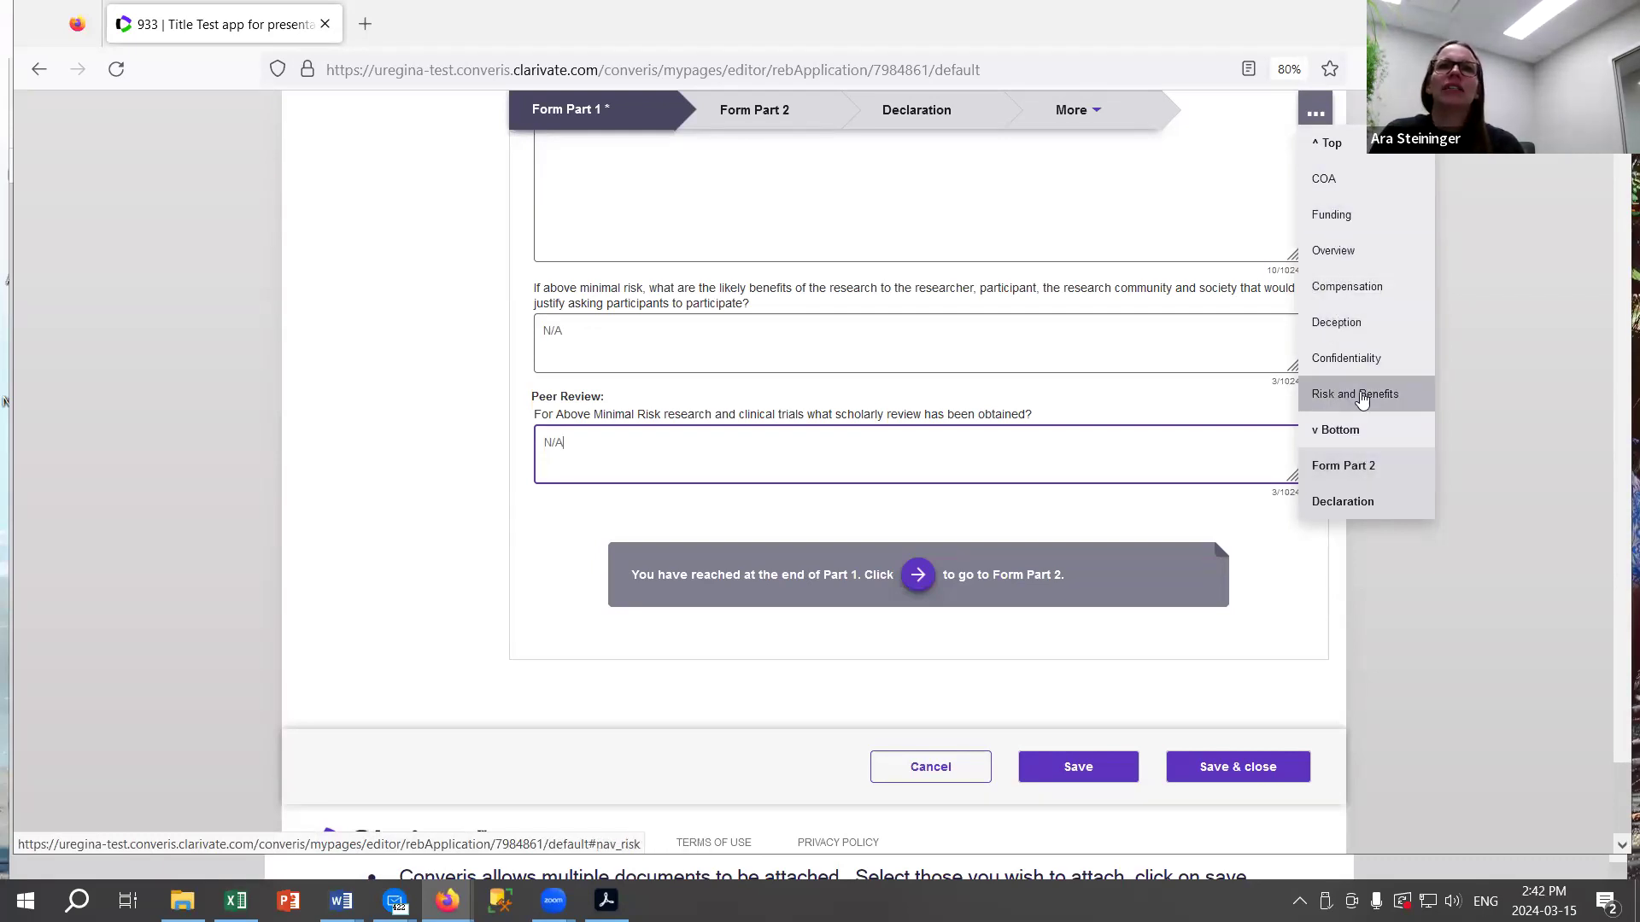
left_click(1343, 291)
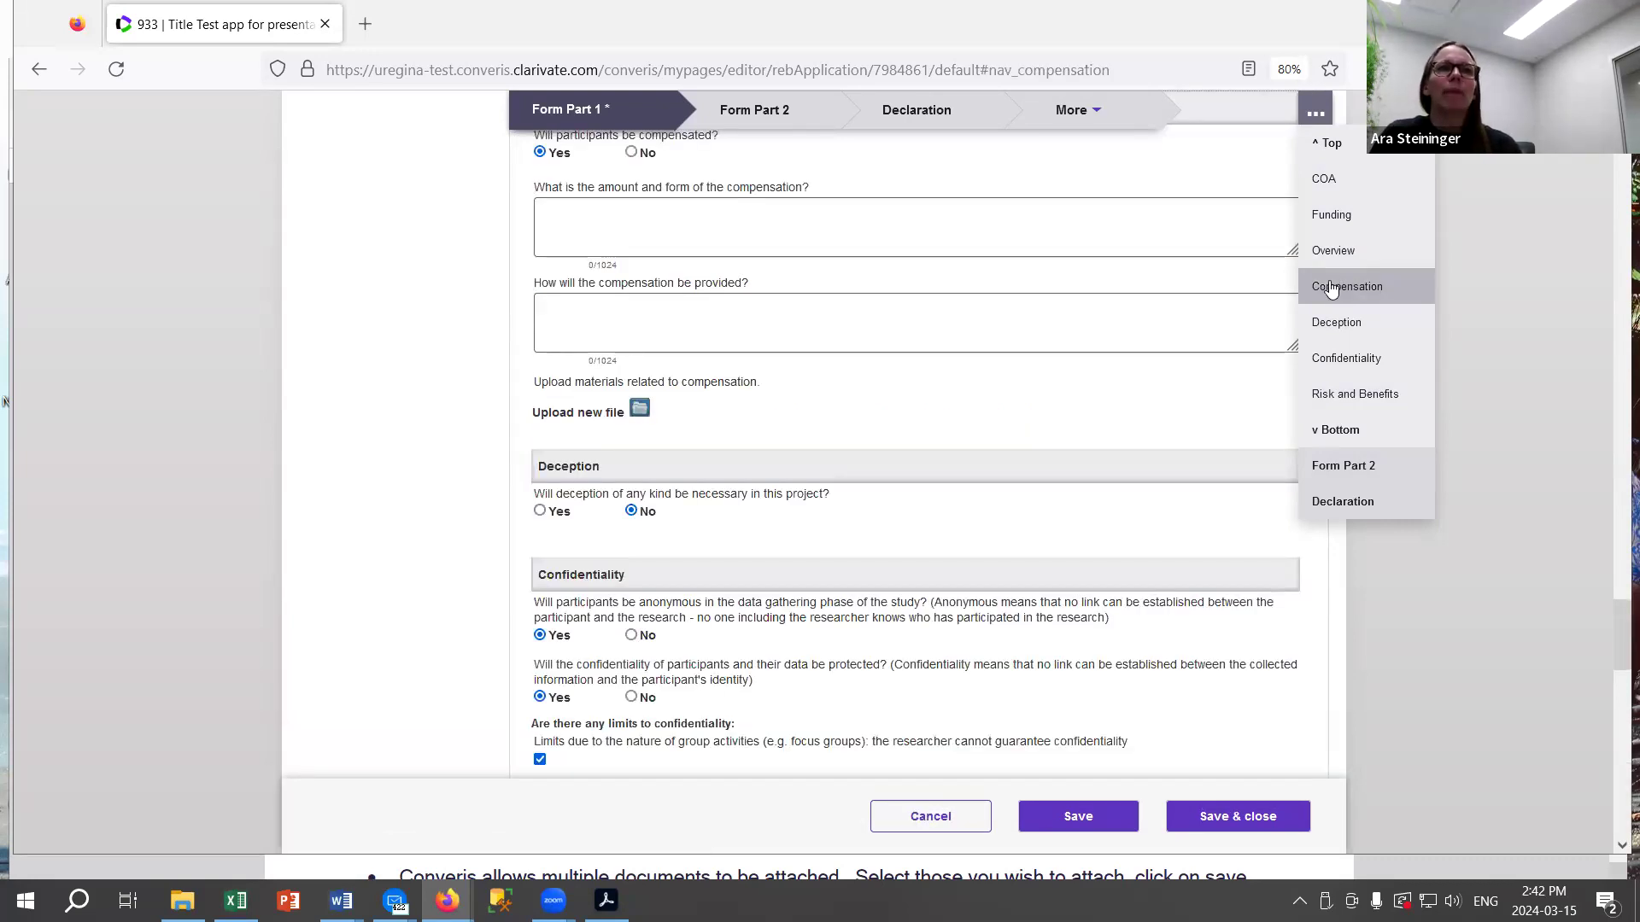
left_click(1354, 433)
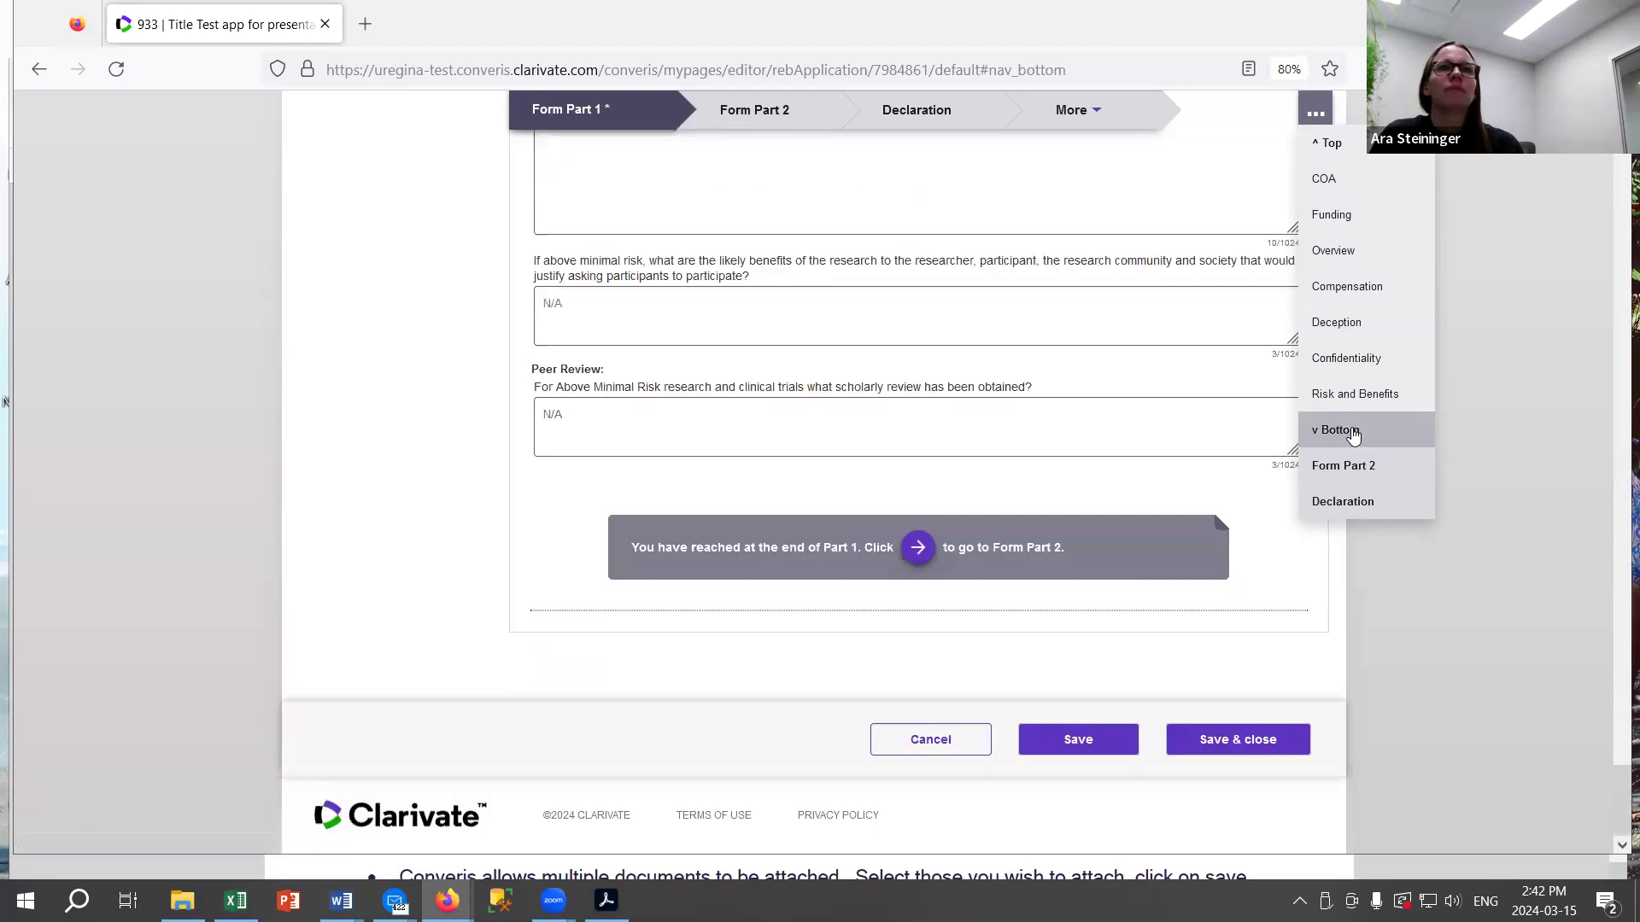
mouse_move(1313, 115)
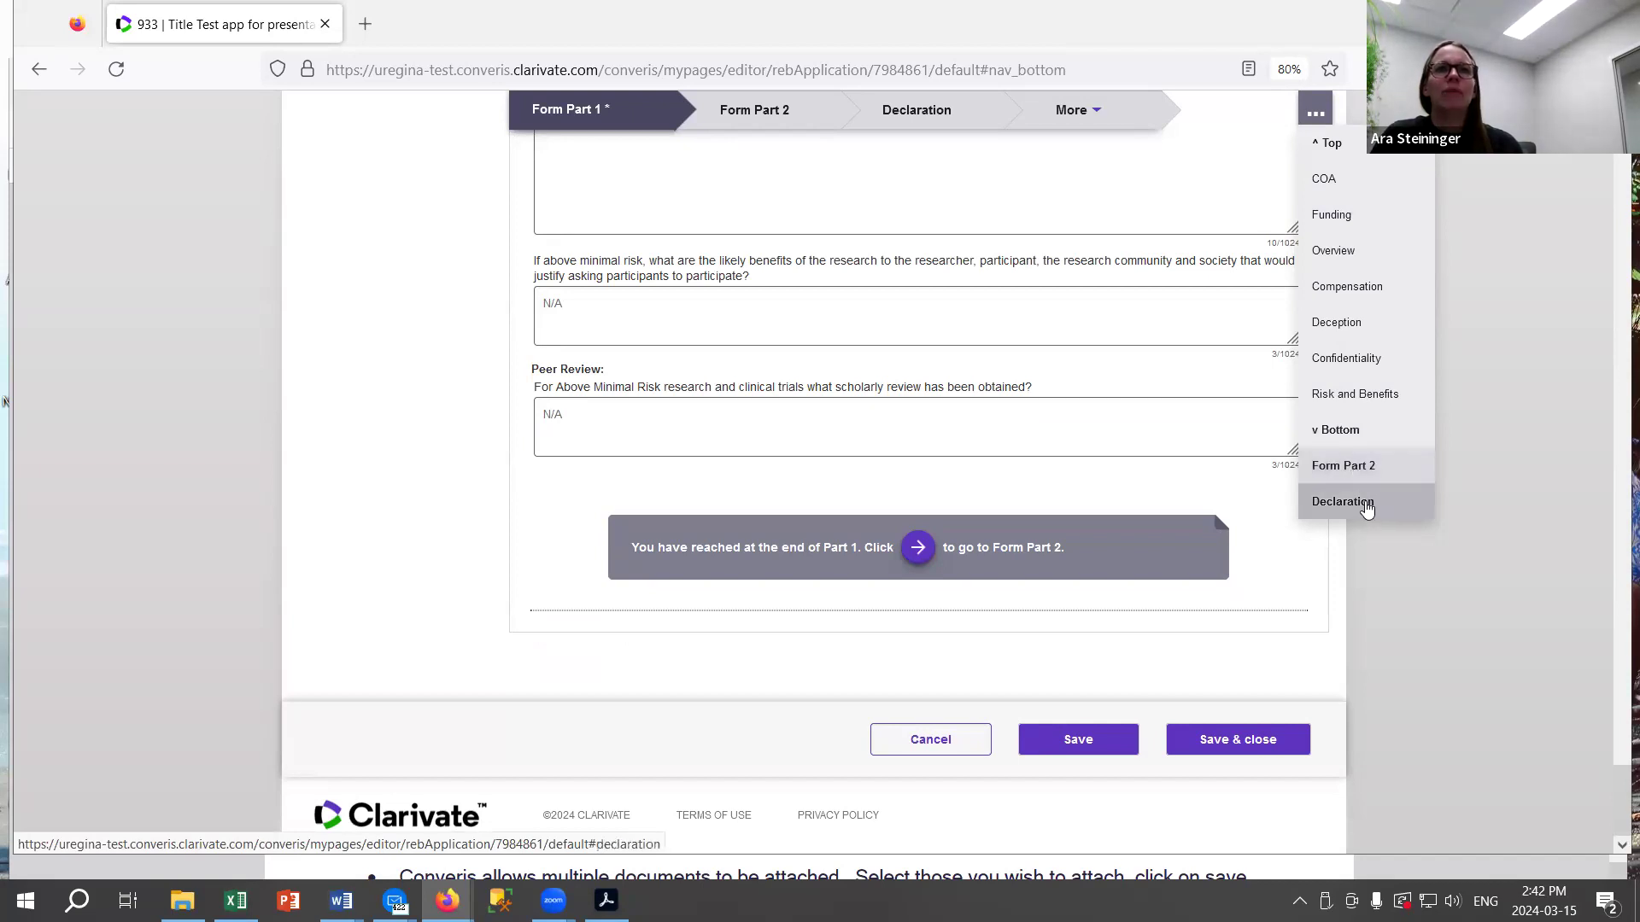
Go to Form Part 2 and answer Yes to internet-based interaction with participants and No to communicating by email.
left_click(919, 548)
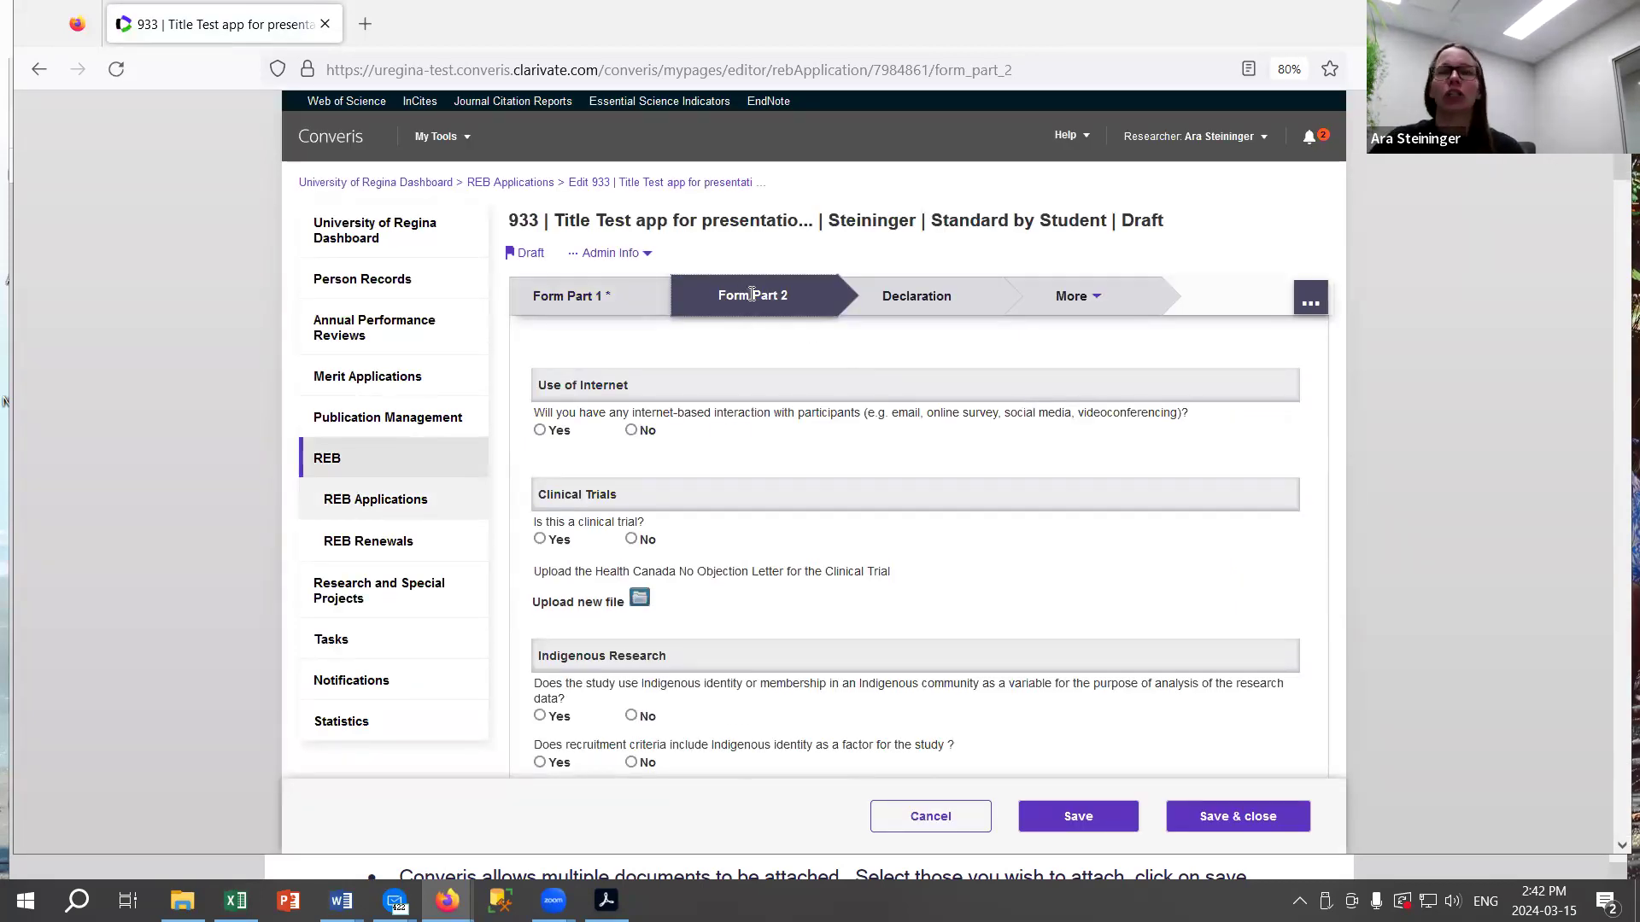
scroll(840, 357, "down", 1)
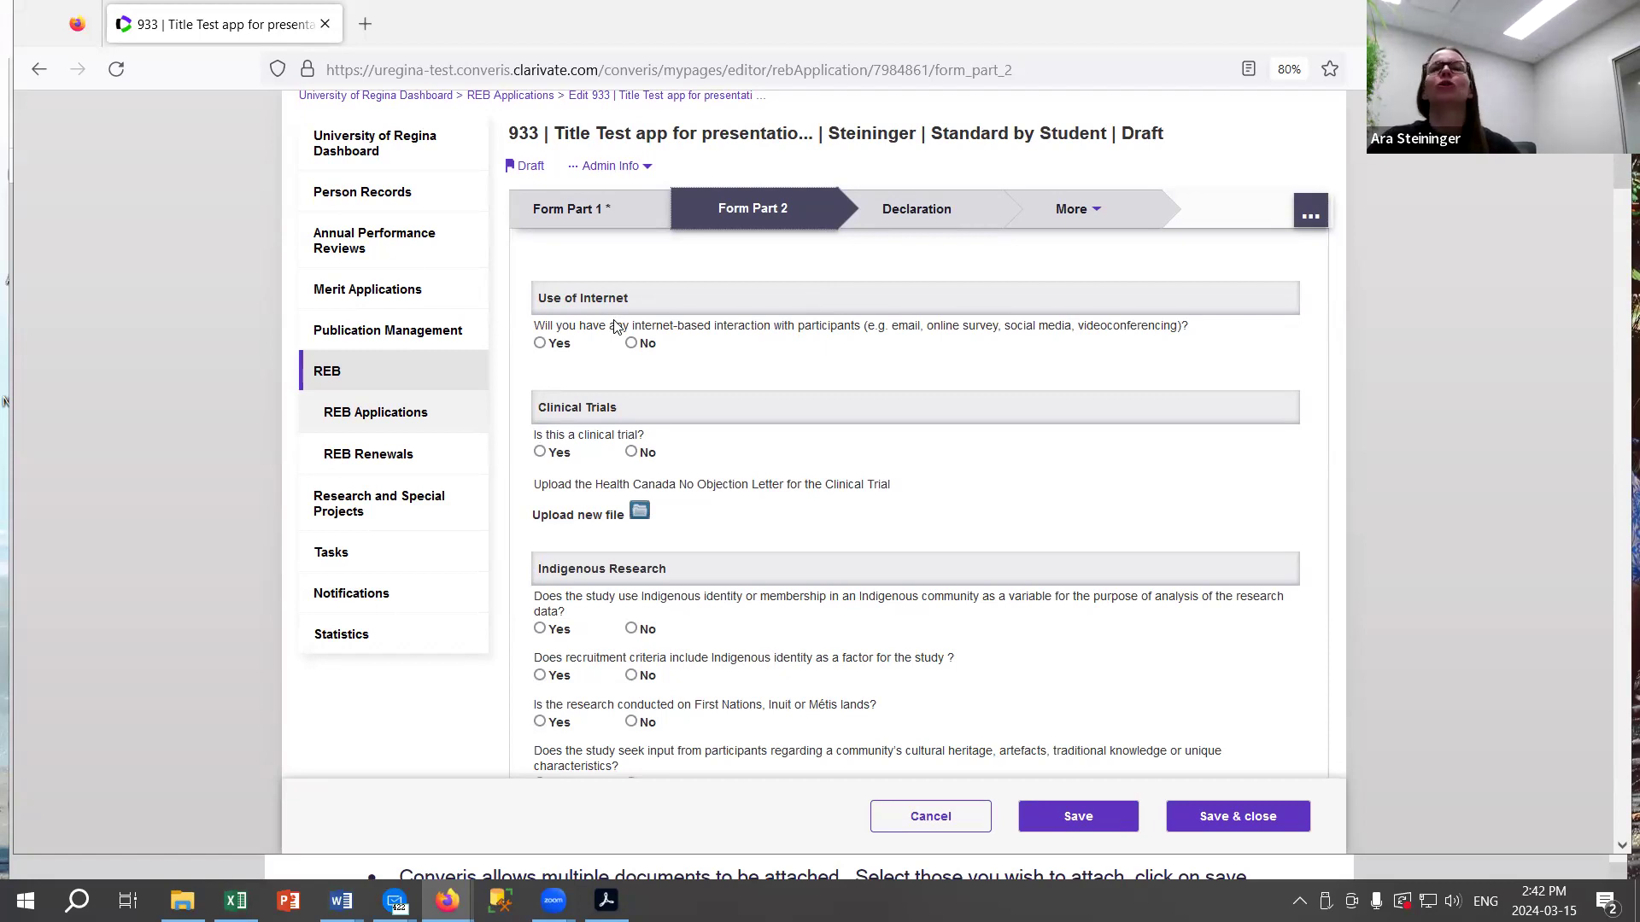
left_click(539, 343)
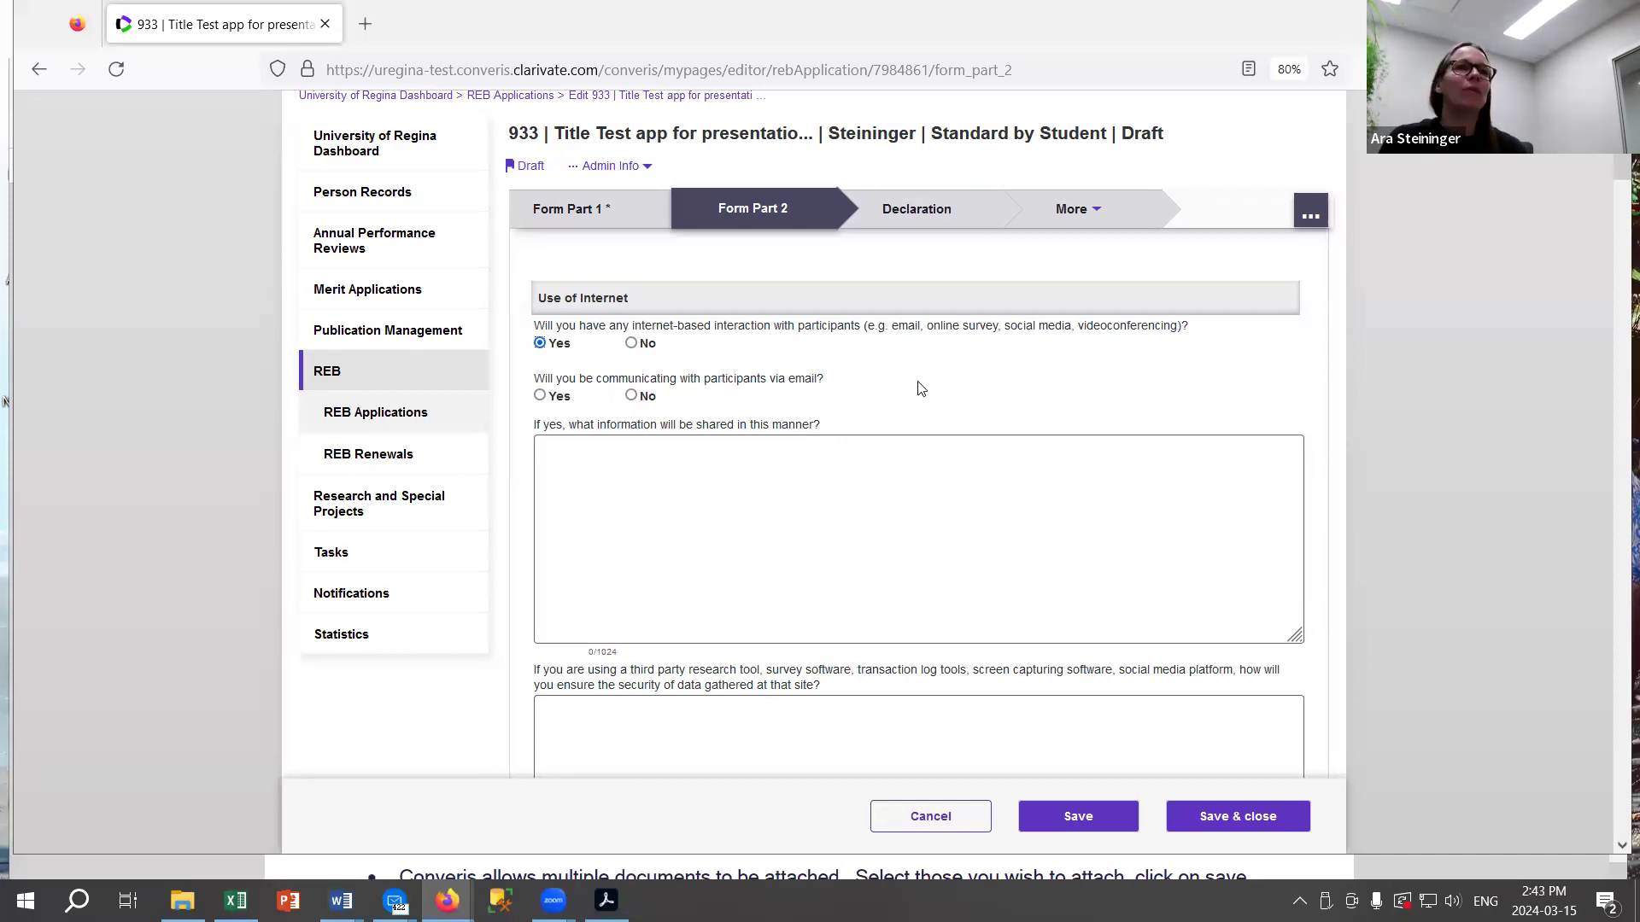
scroll(913, 379, "down", 2)
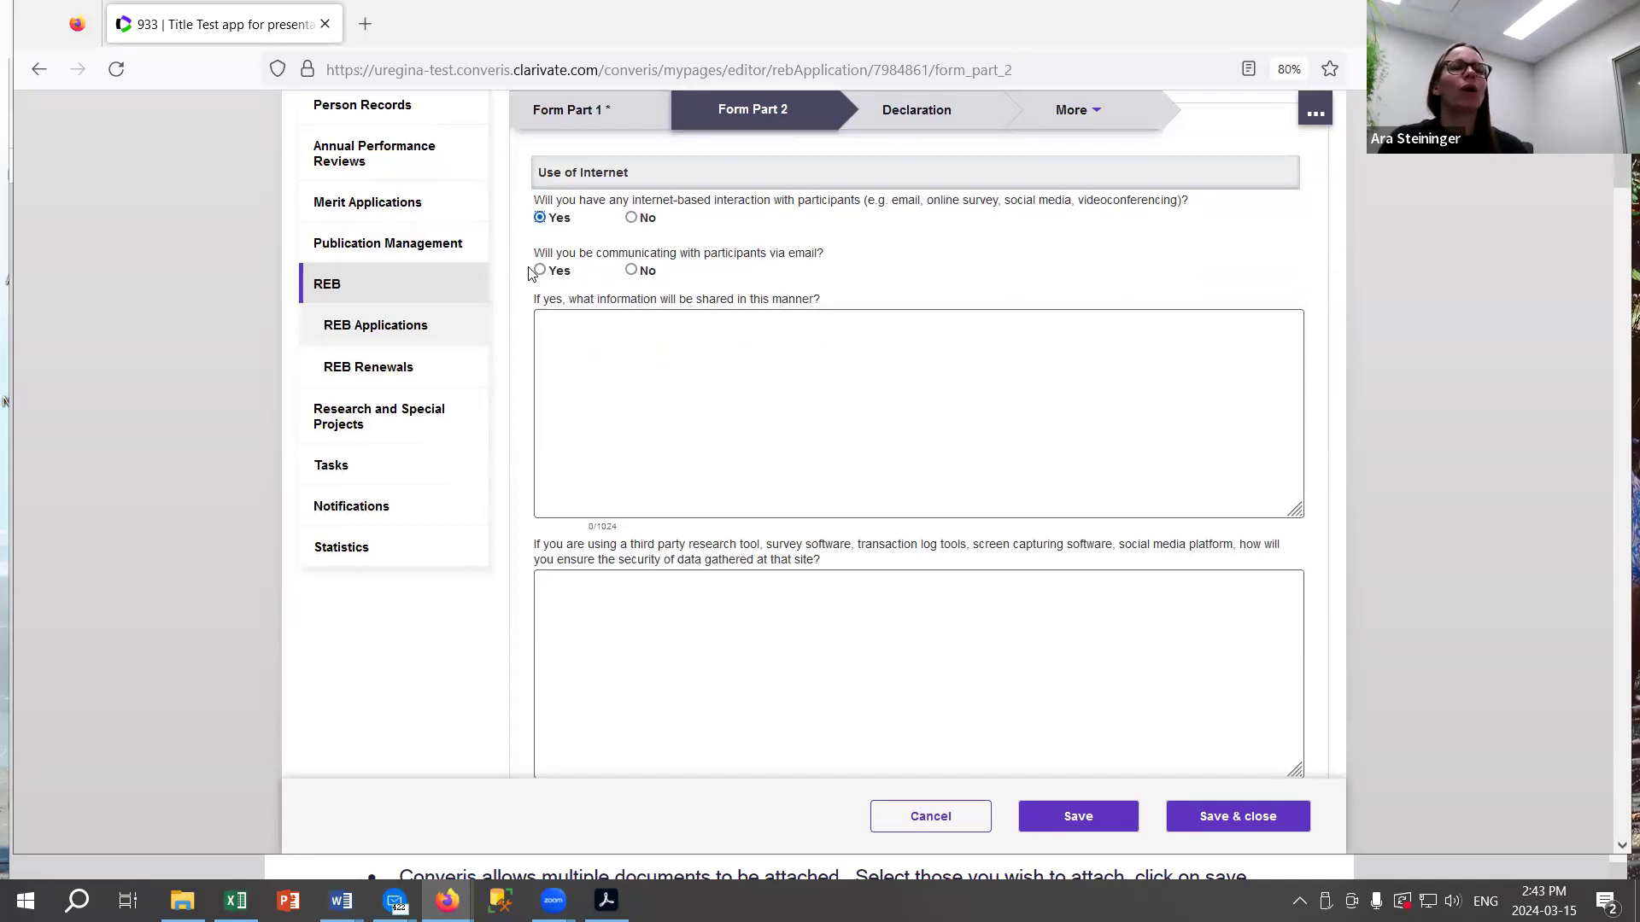
left_click(632, 270)
Enter "blah blah" as the information shared with participants via email in the Use of Internet section.
scroll(885, 443, "down", 1)
scroll(885, 443, "down", 2)
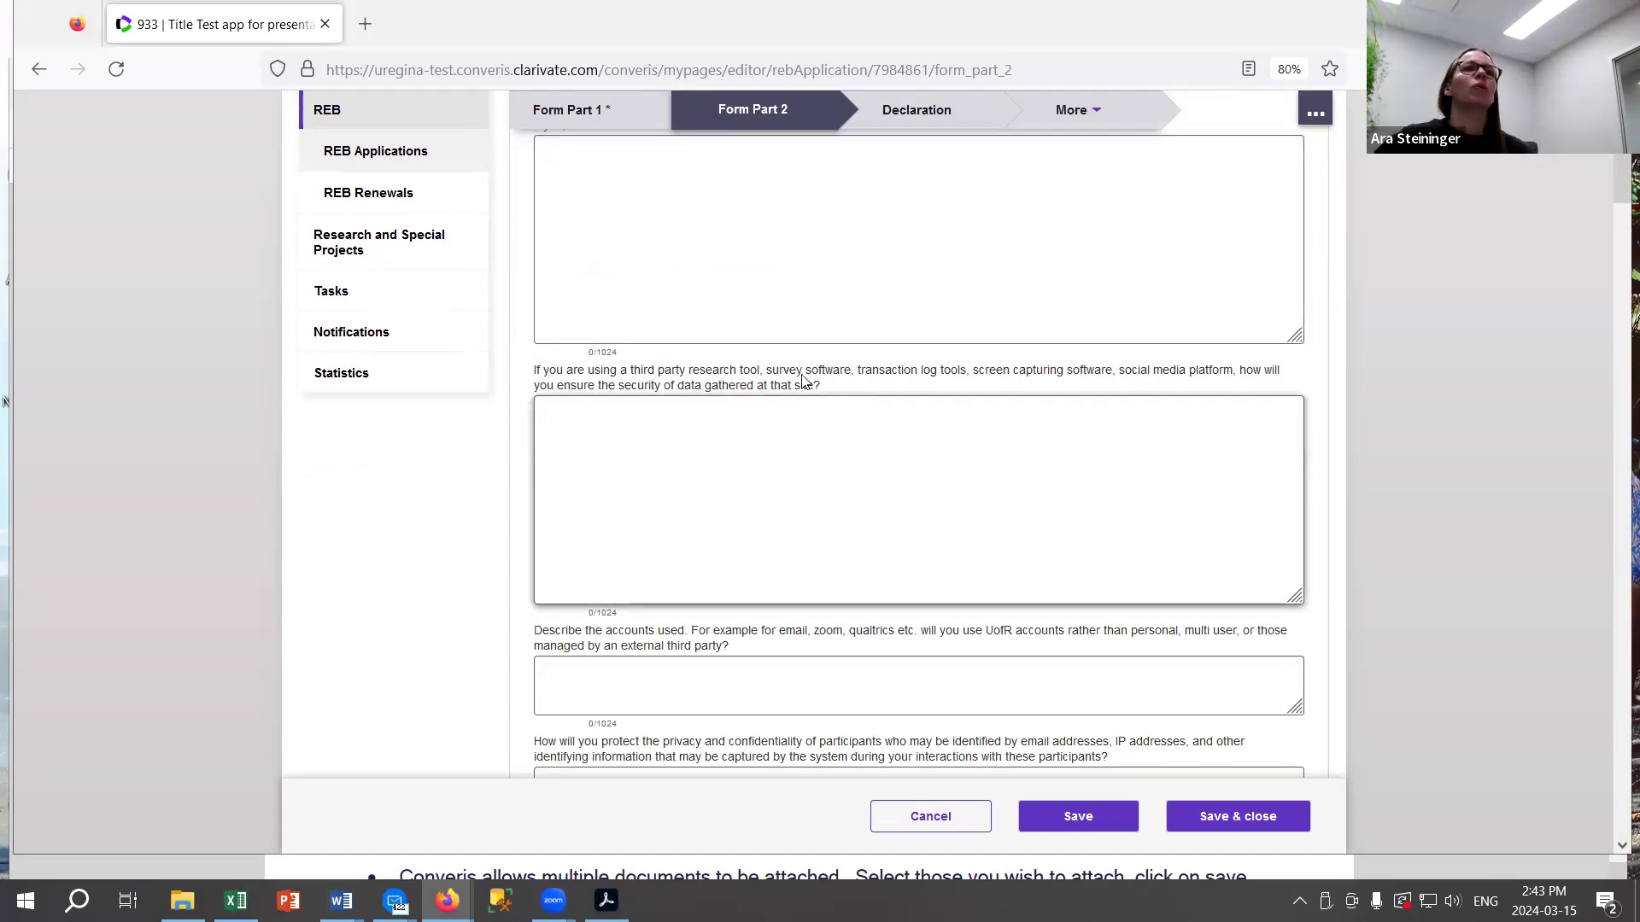
left_click(714, 450)
left_click(661, 194)
scroll(661, 194, "up", 2)
scroll(708, 214, "down", 1)
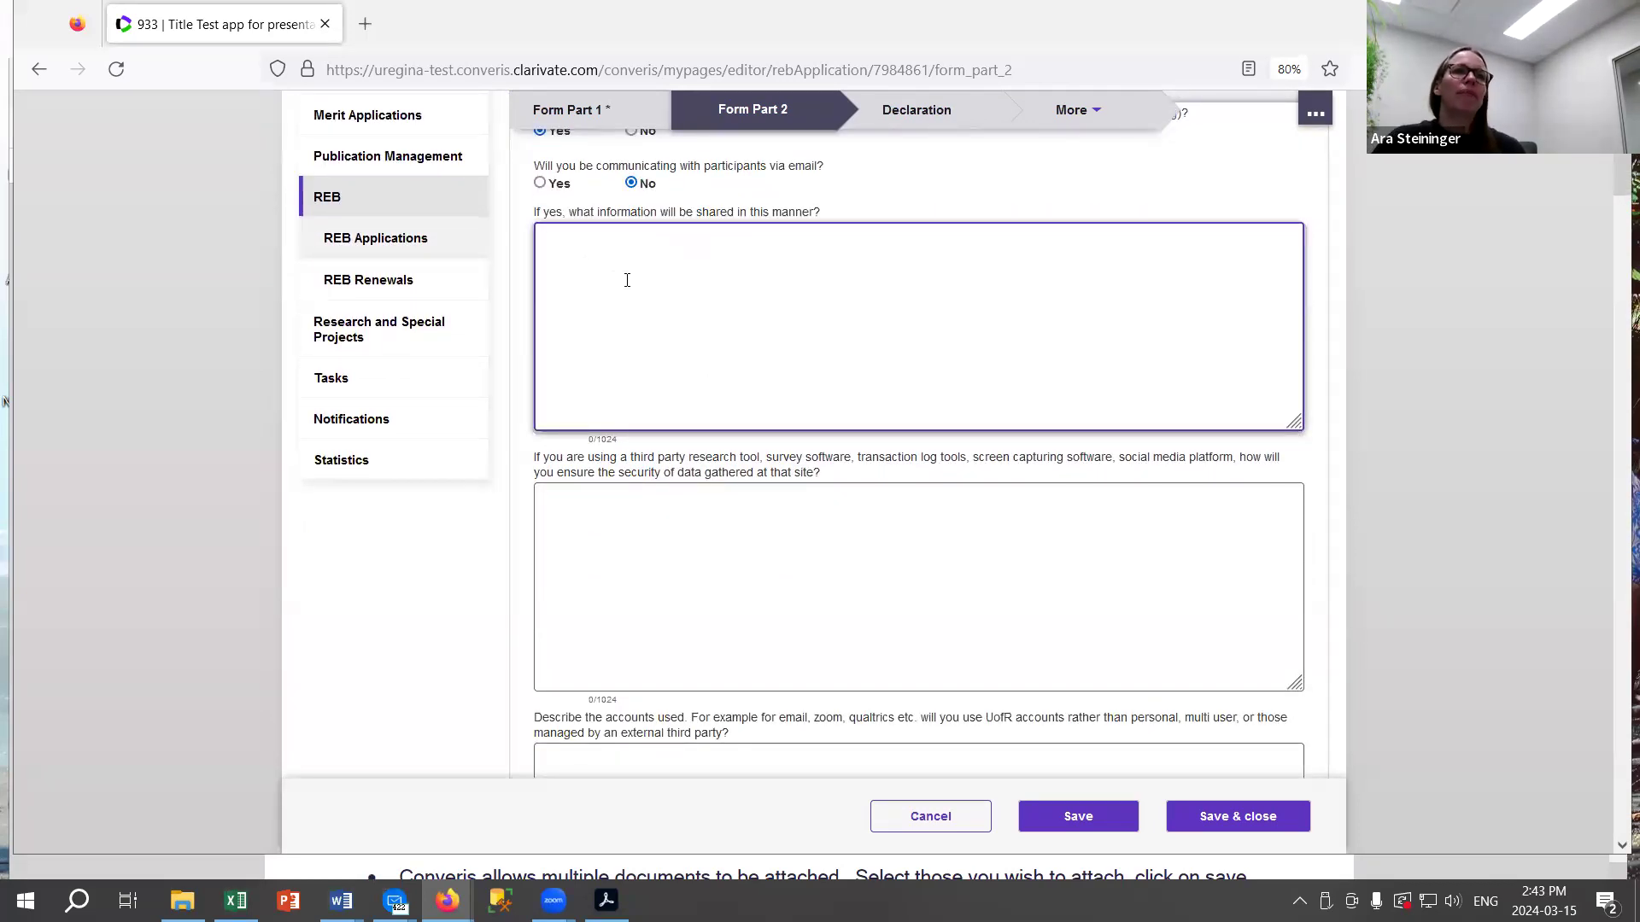
left_click_drag(618, 443, 597, 439)
left_click(571, 451)
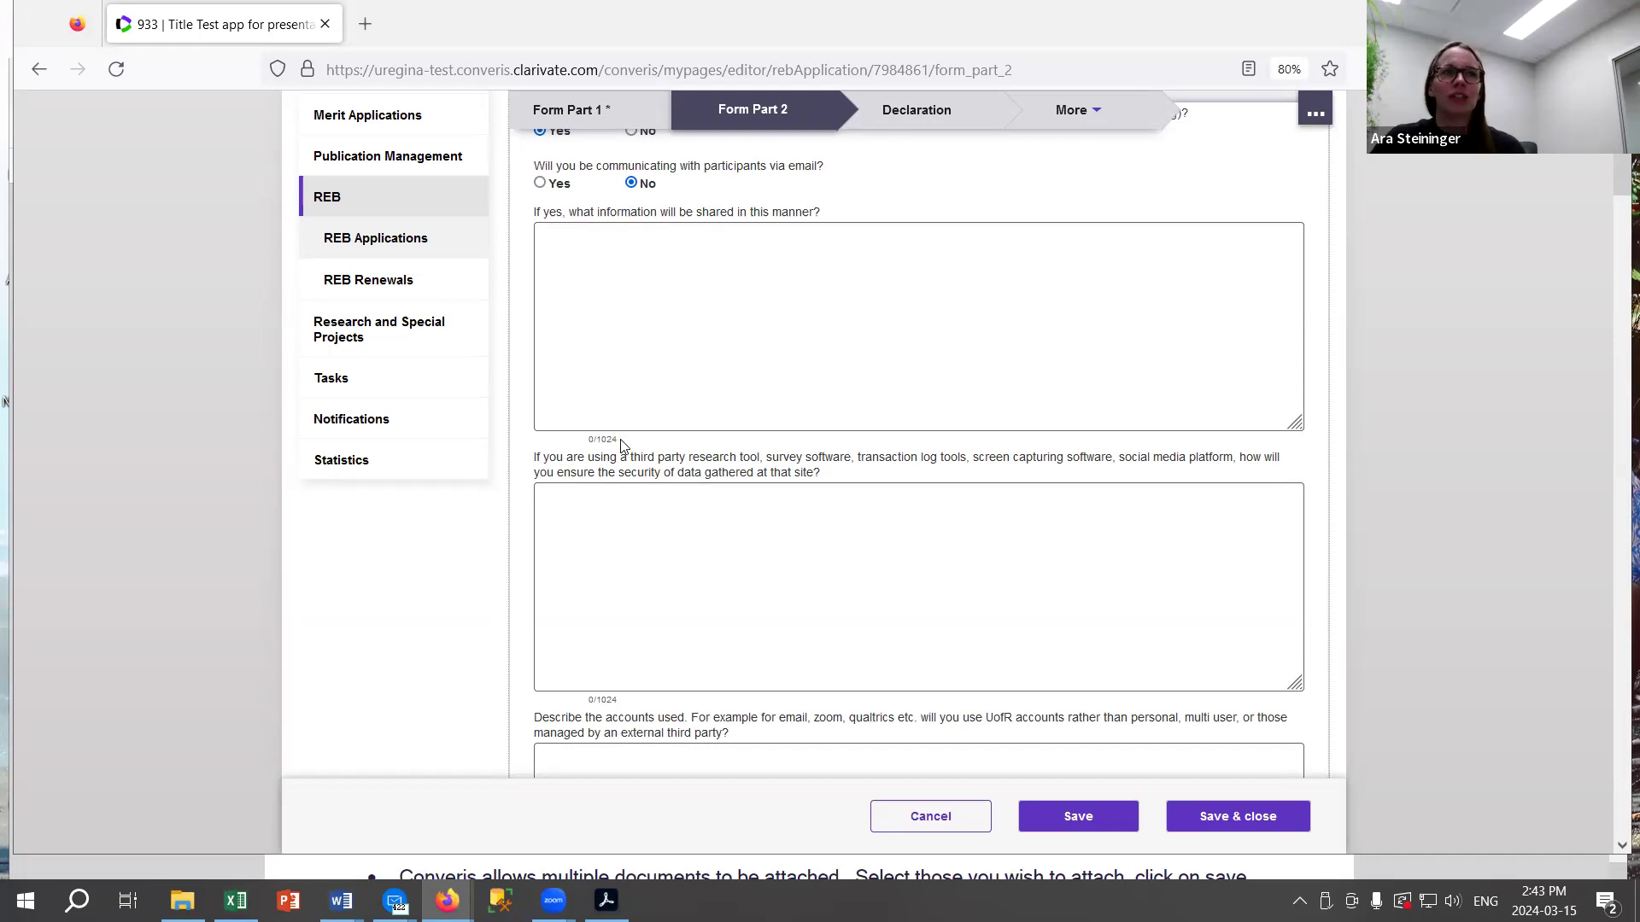
left_click(611, 279)
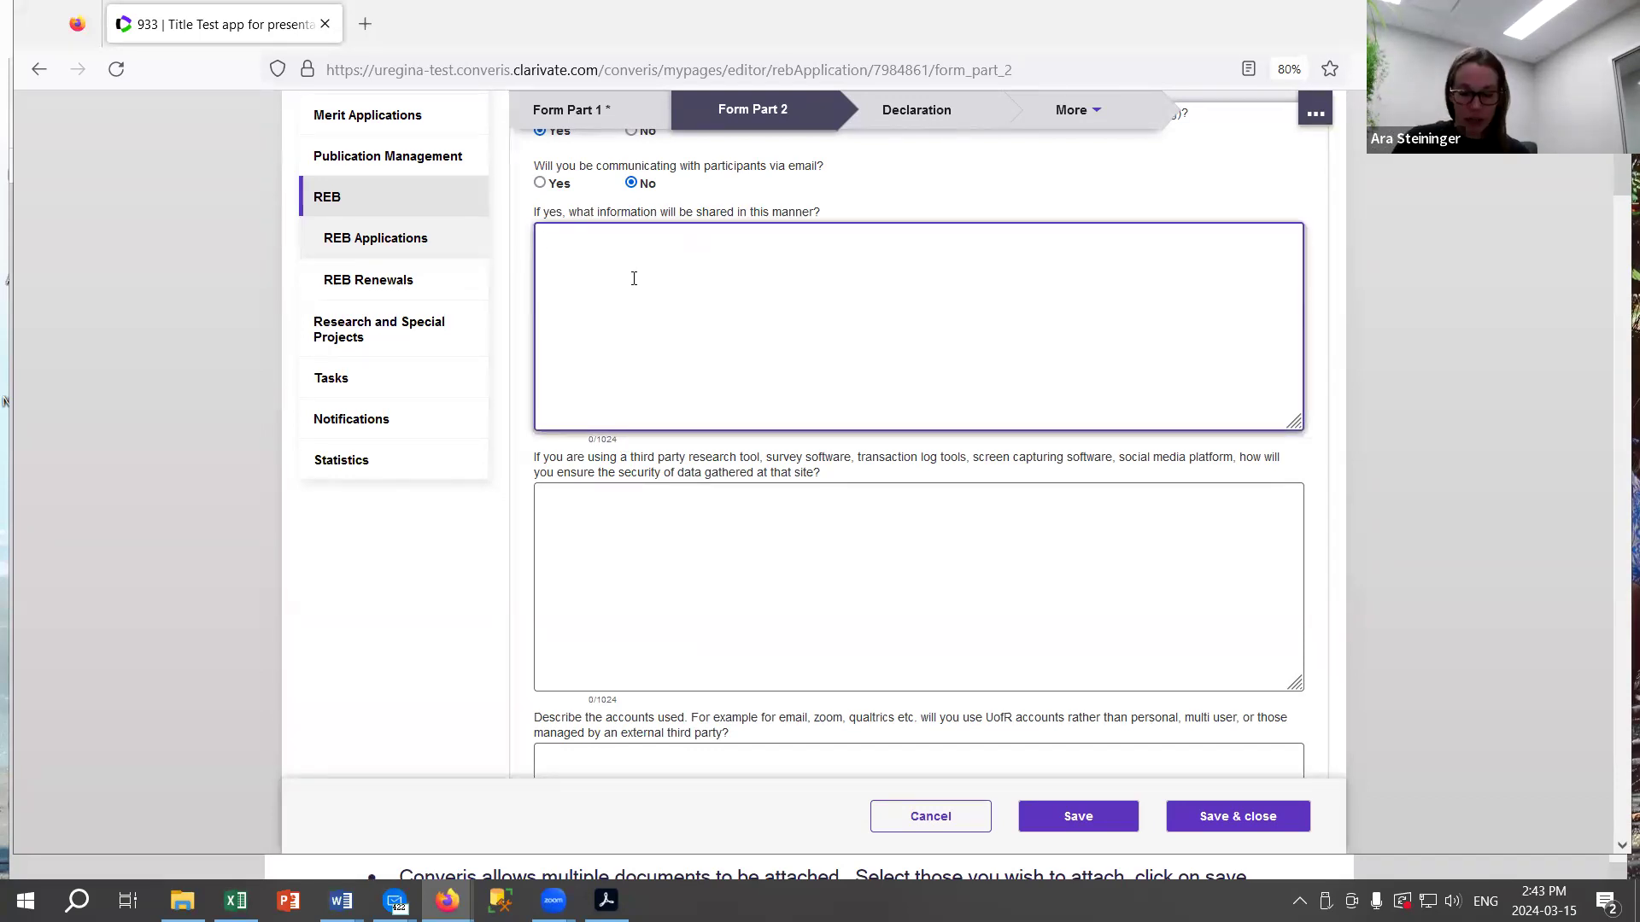
type("blah blah")
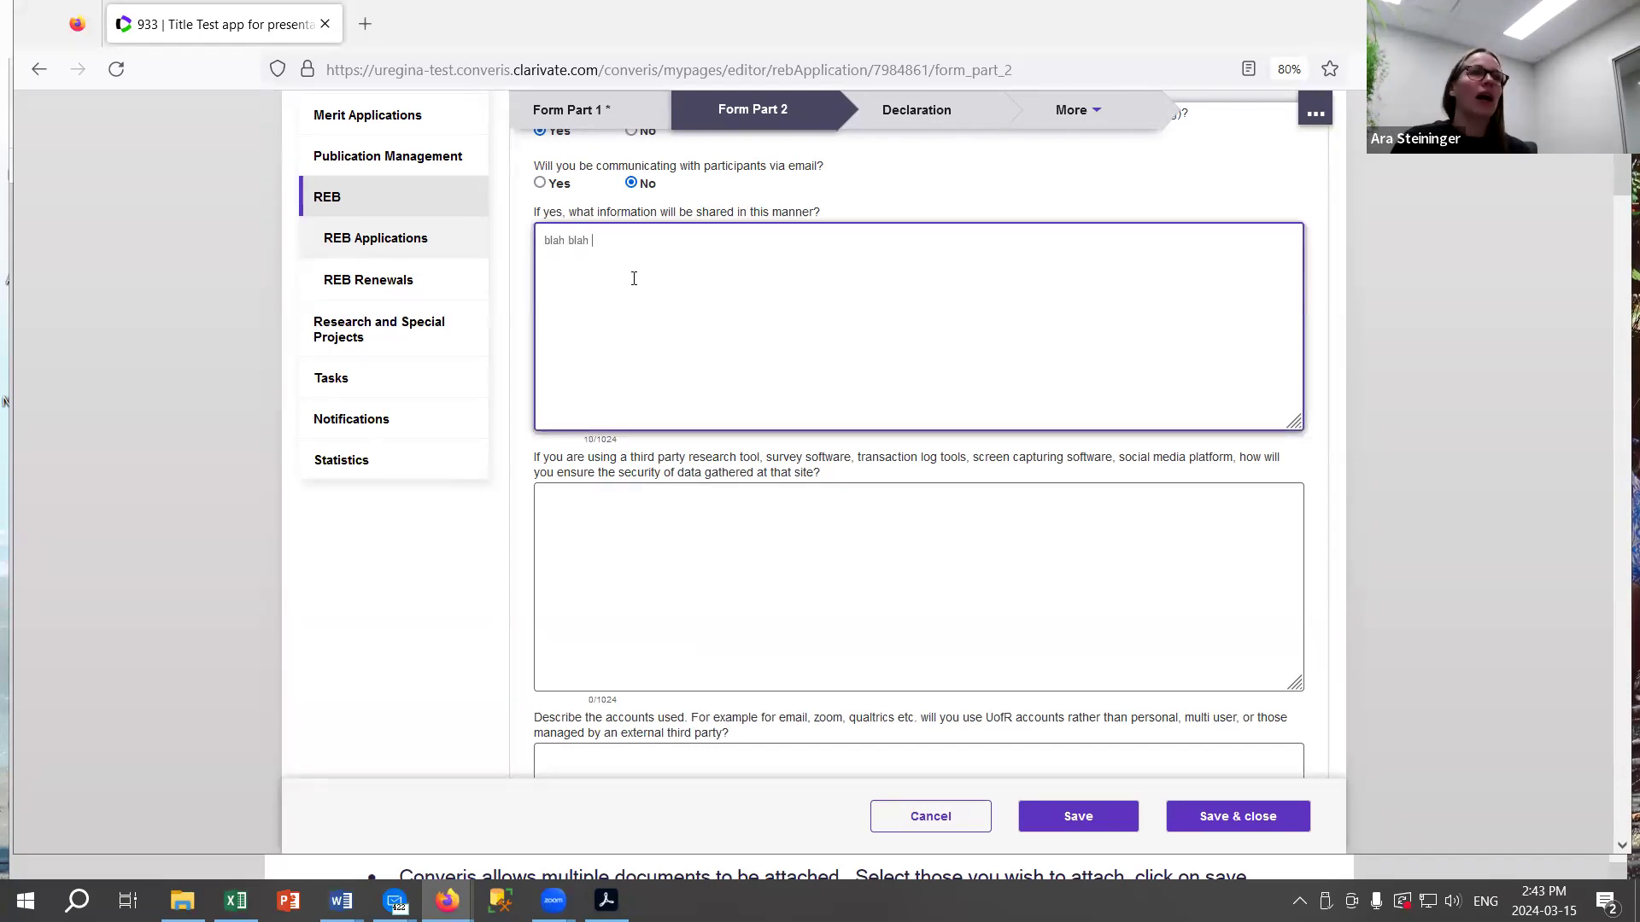
Complete the remaining Use of Internet answers: "third party" for data security, "N/A" for accounts used, and a brief placeholder for privacy protection.
scroll(652, 356, "down", 2)
left_click(615, 328)
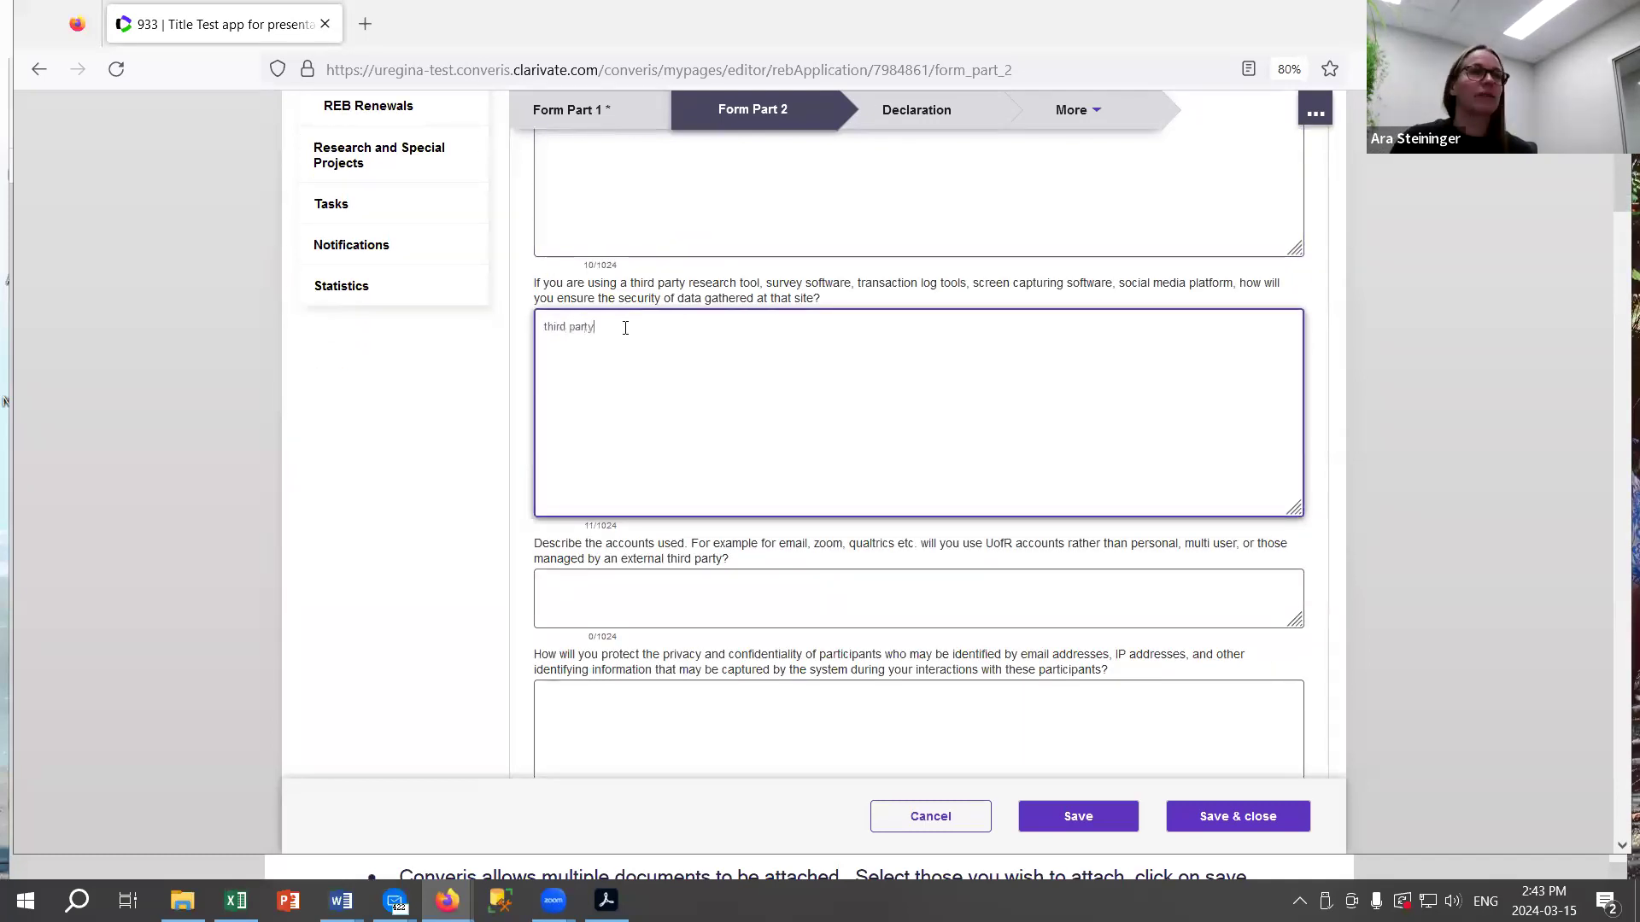
scroll(625, 328, "down", 3)
left_click(582, 320)
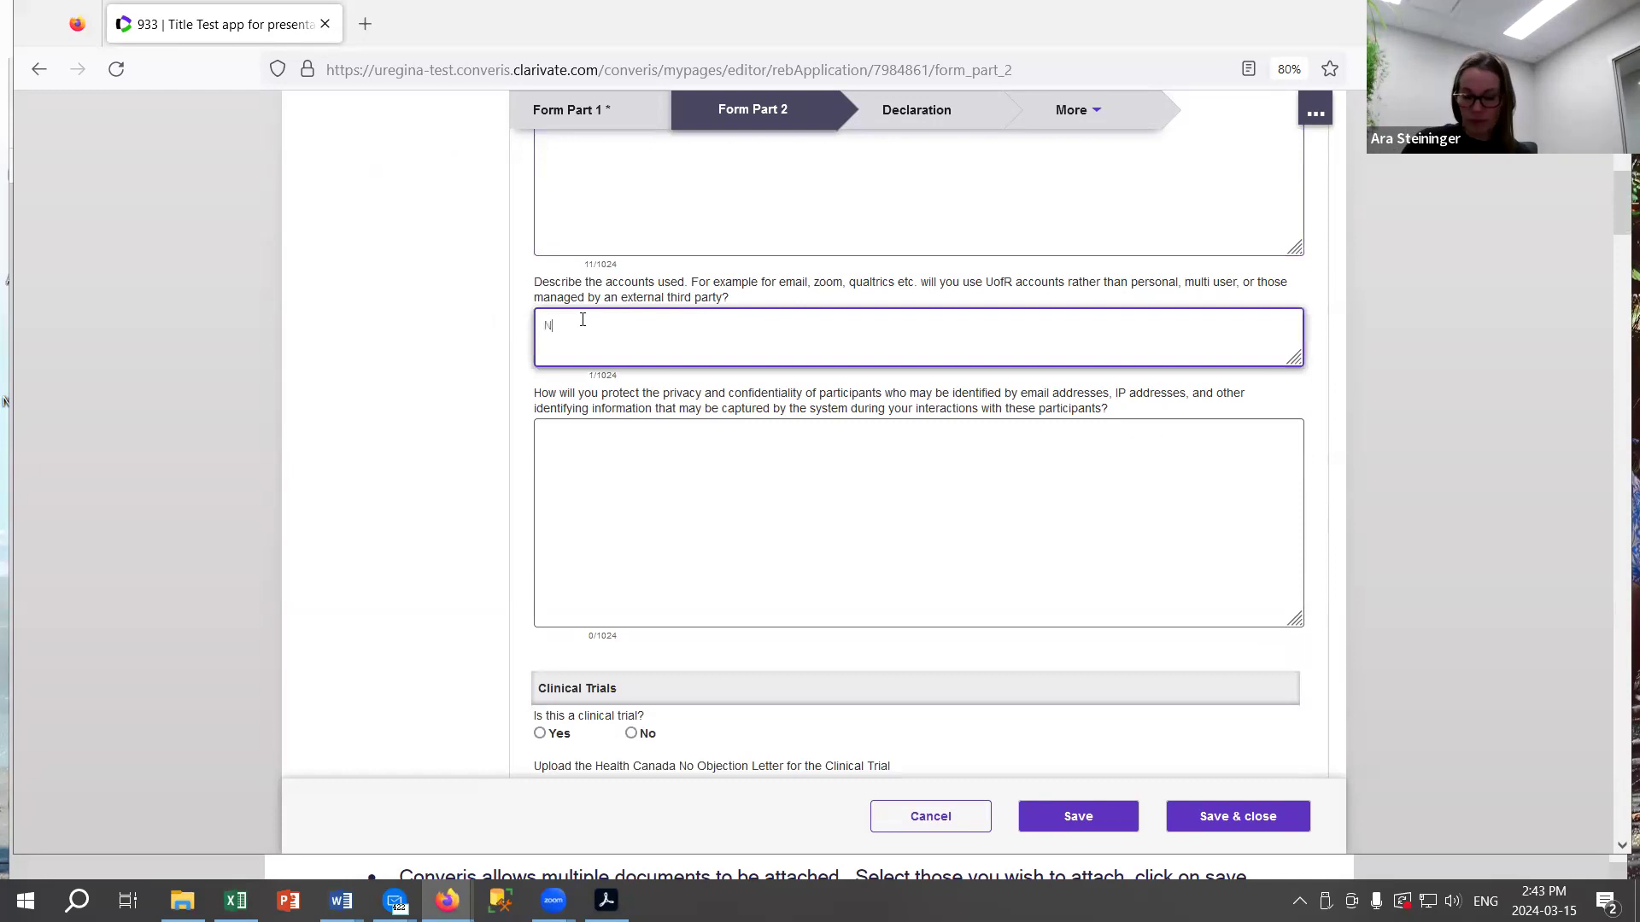
left_click(670, 446)
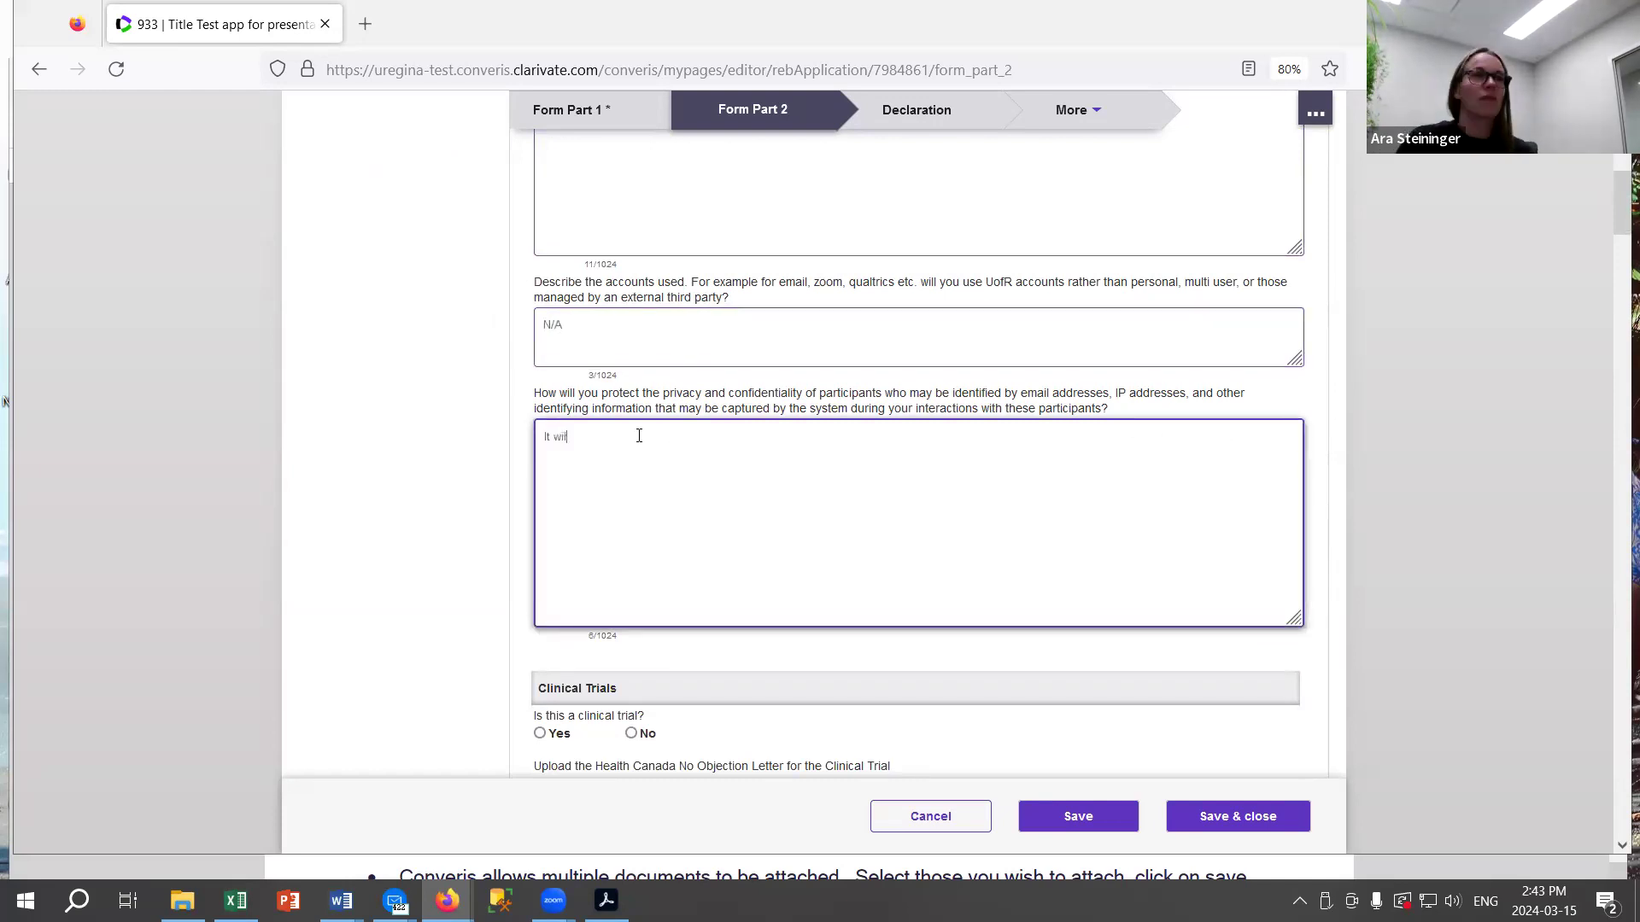
Answer No to whether this is a clinical trial in the Clinical Trials section.
scroll(750, 445, "down", 5)
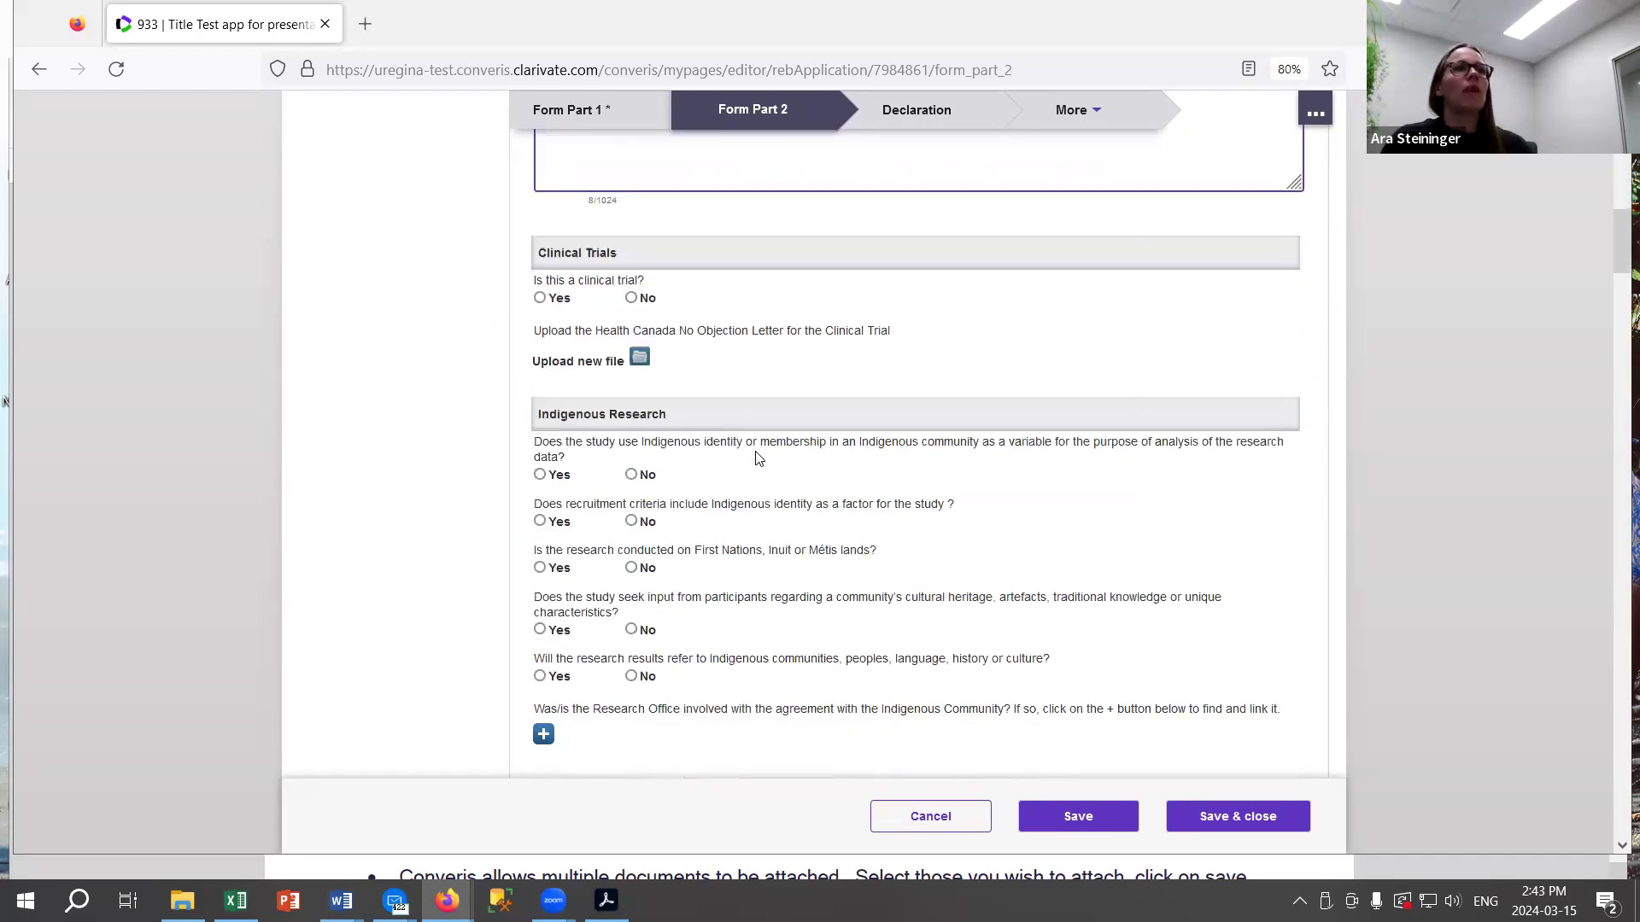
scroll(774, 453, "up", 1)
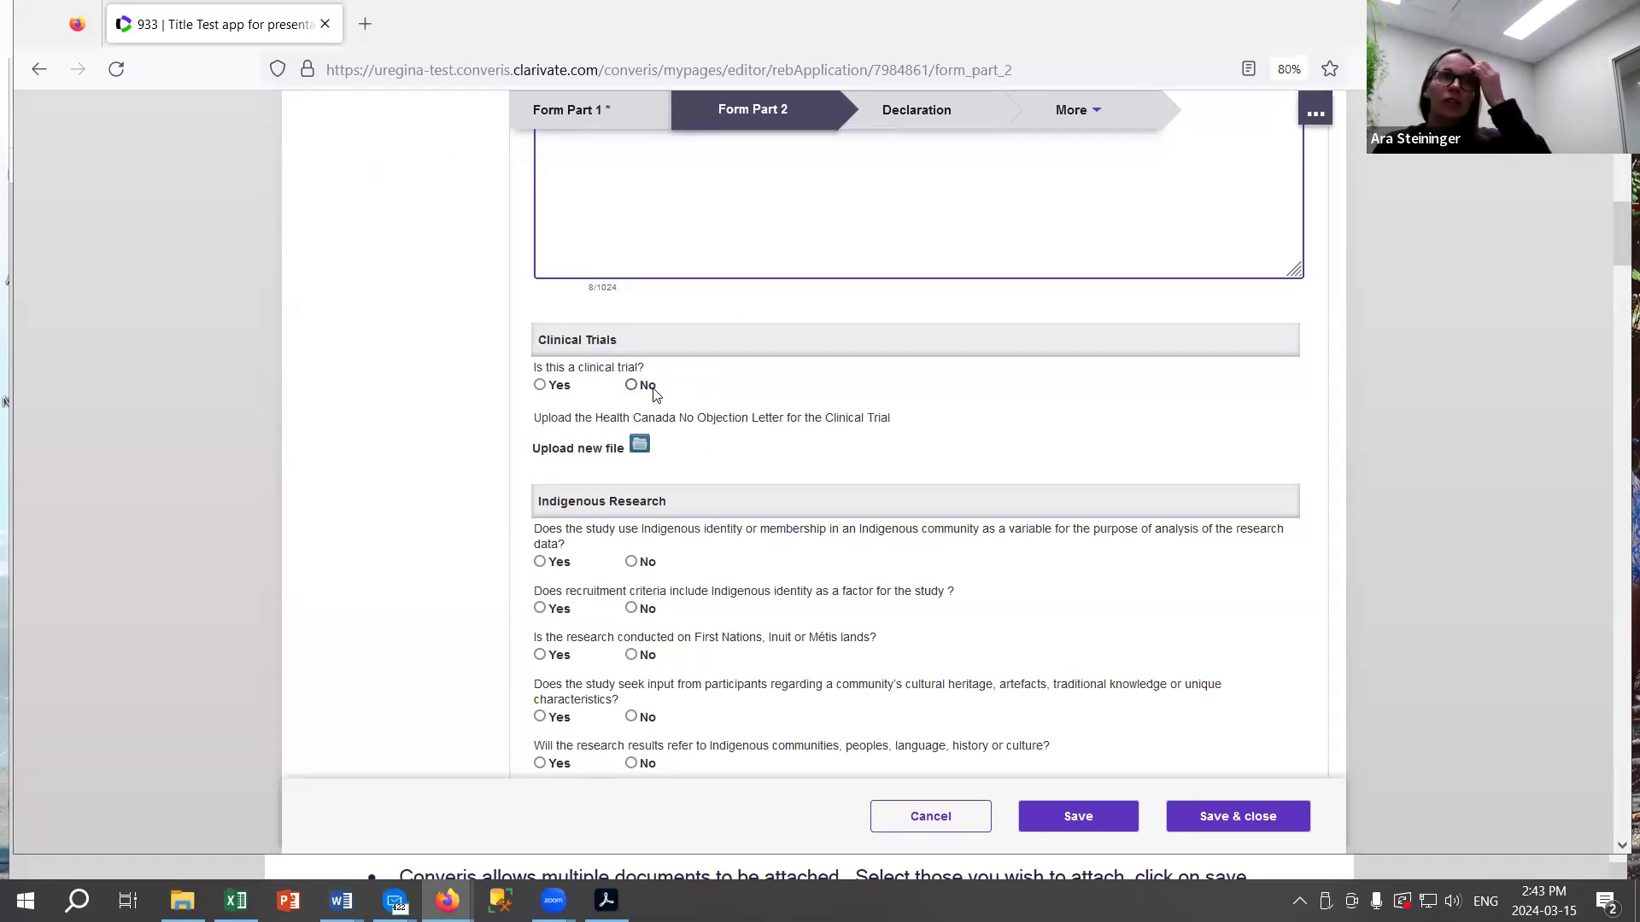
left_click(630, 387)
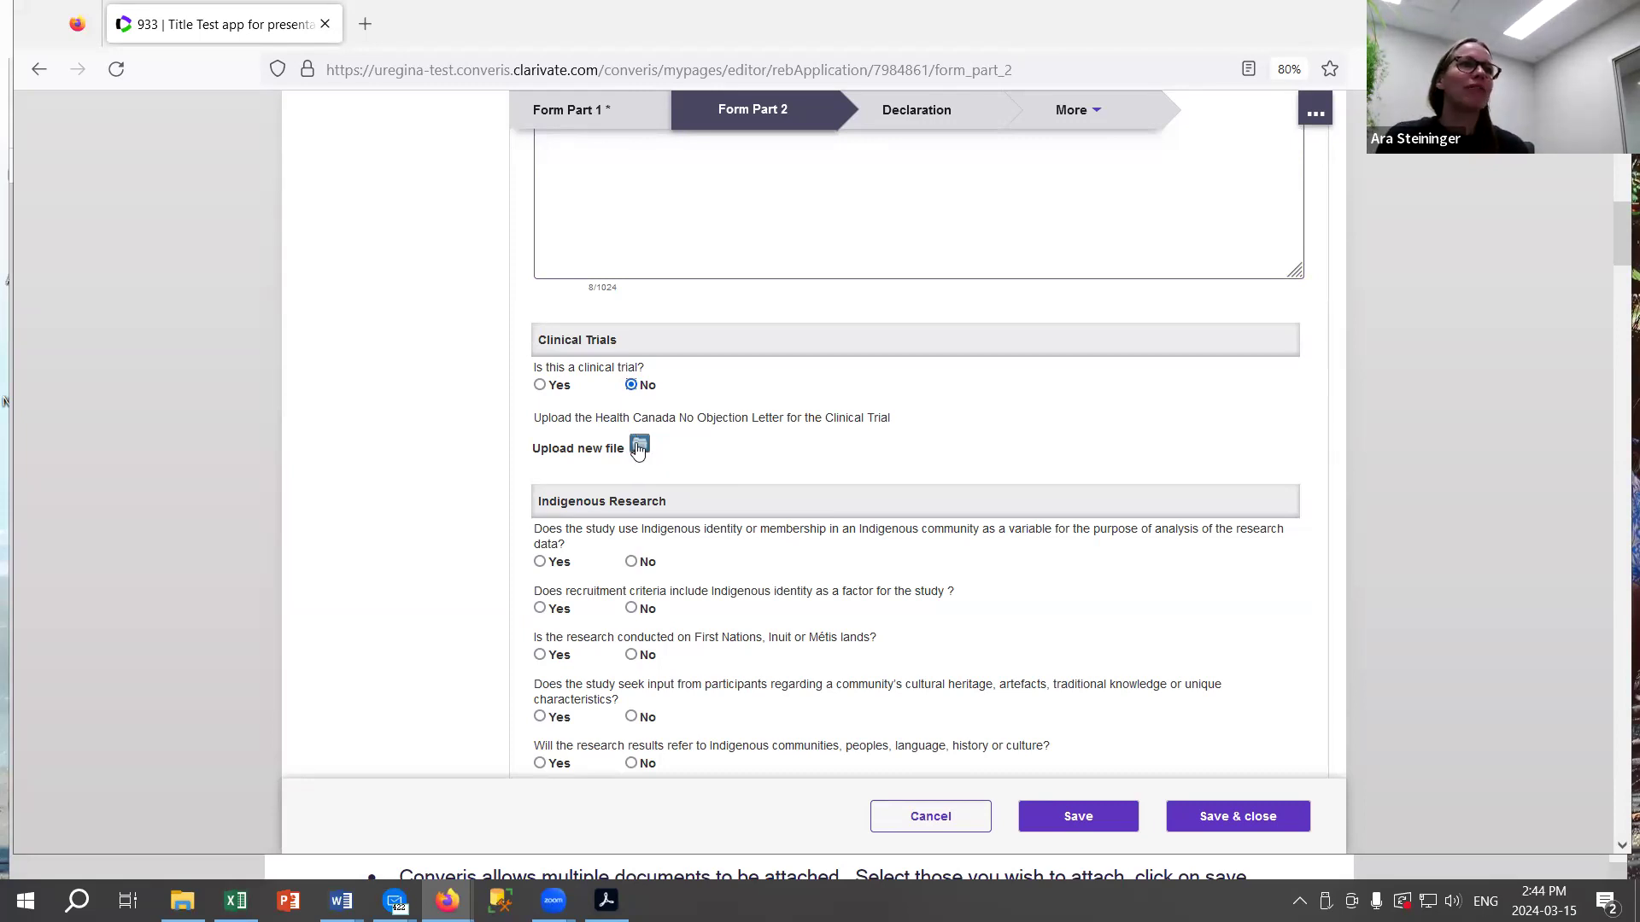
Answer Yes to using Indigenous identity or membership as an analysis variable and review the community engagement questions this adds.
scroll(691, 473, "down", 1)
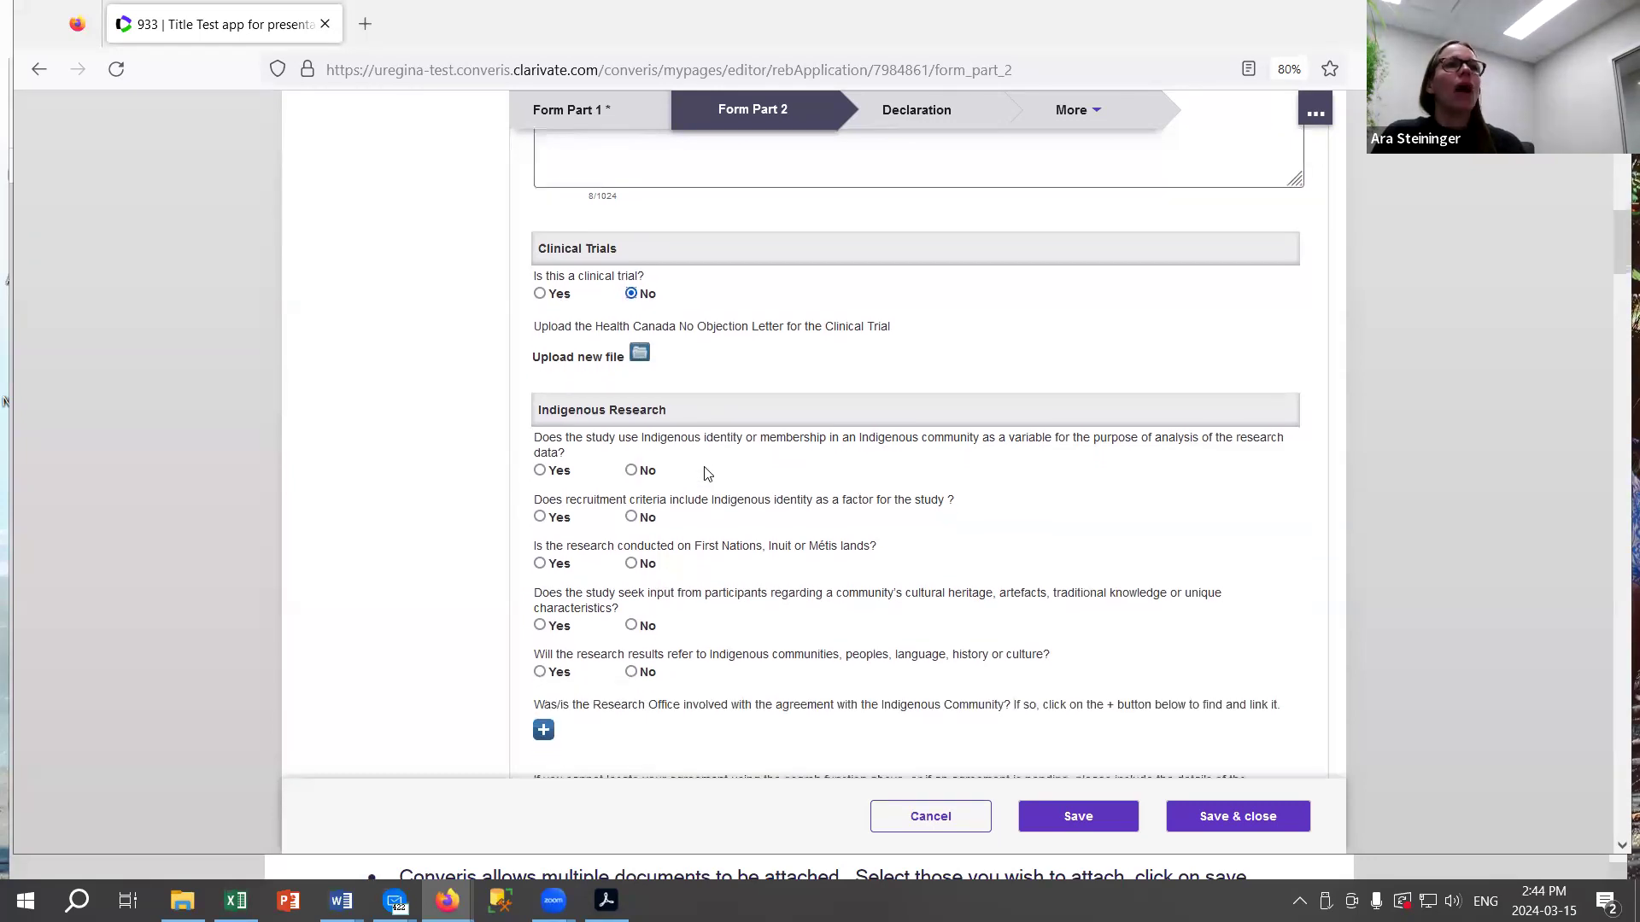
scroll(706, 473, "down", 1)
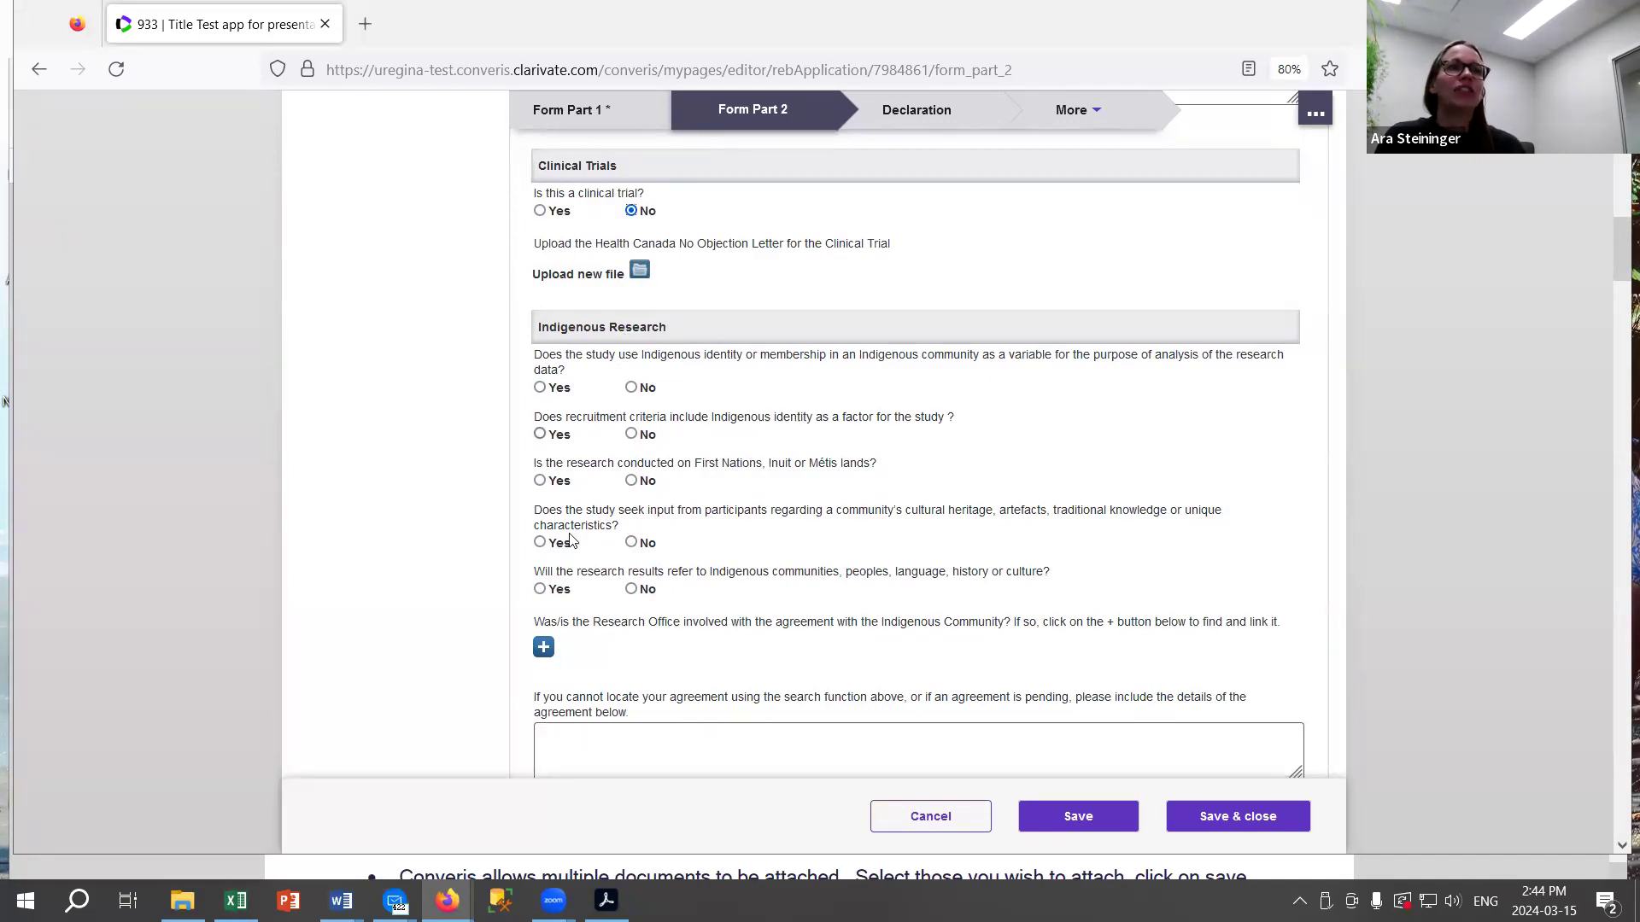
scroll(897, 608, "down", 4)
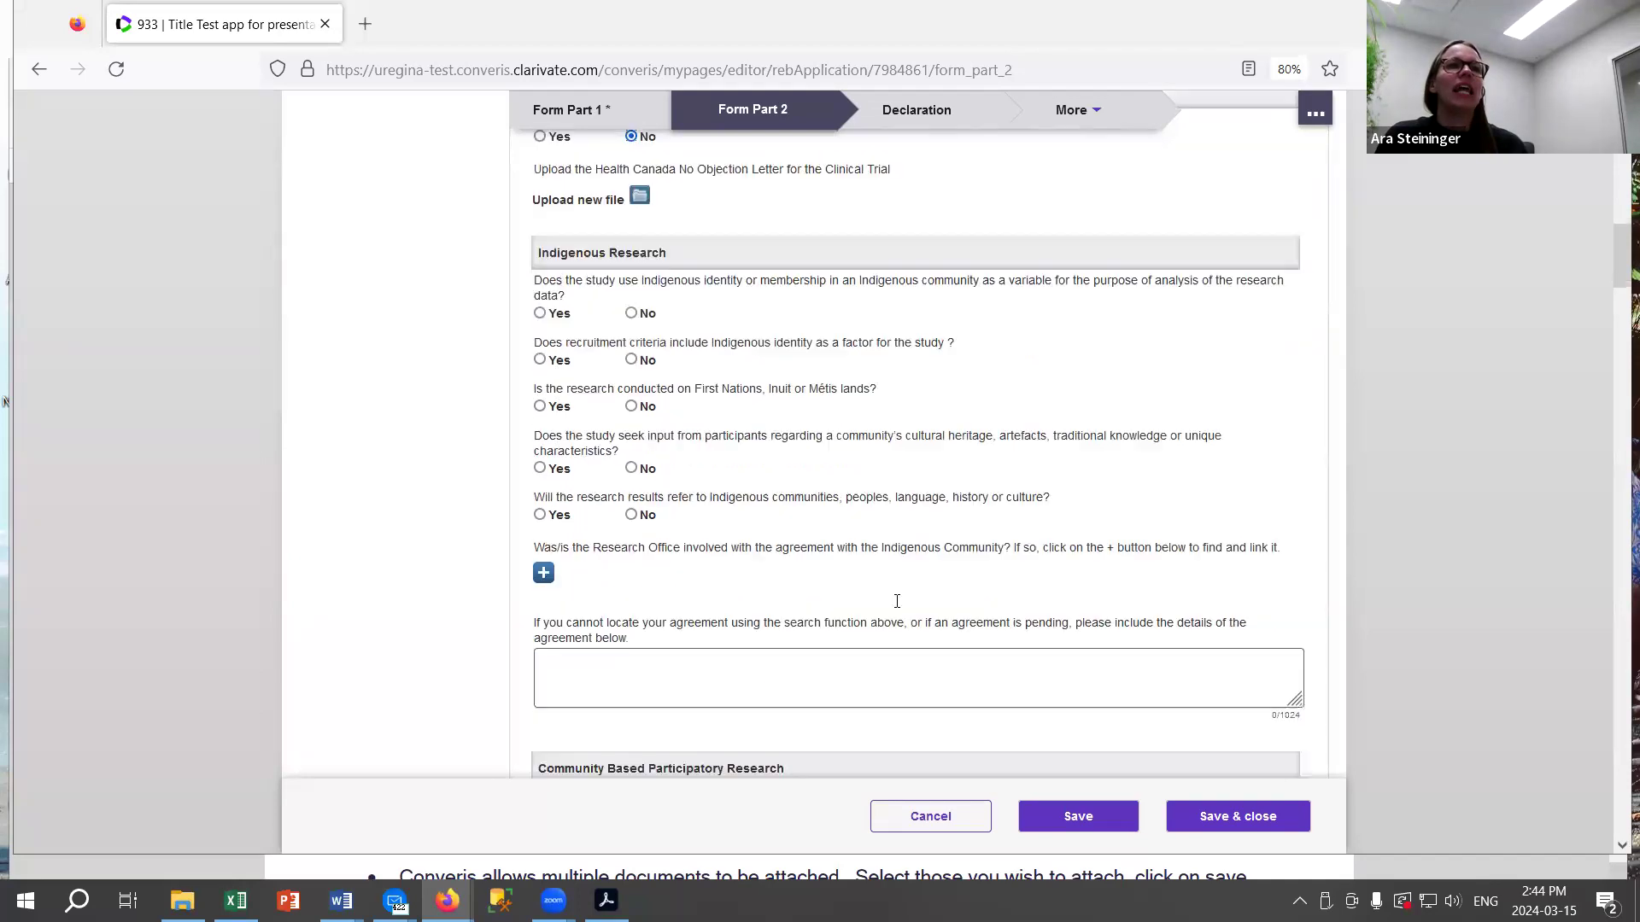
scroll(740, 628, "up", 3)
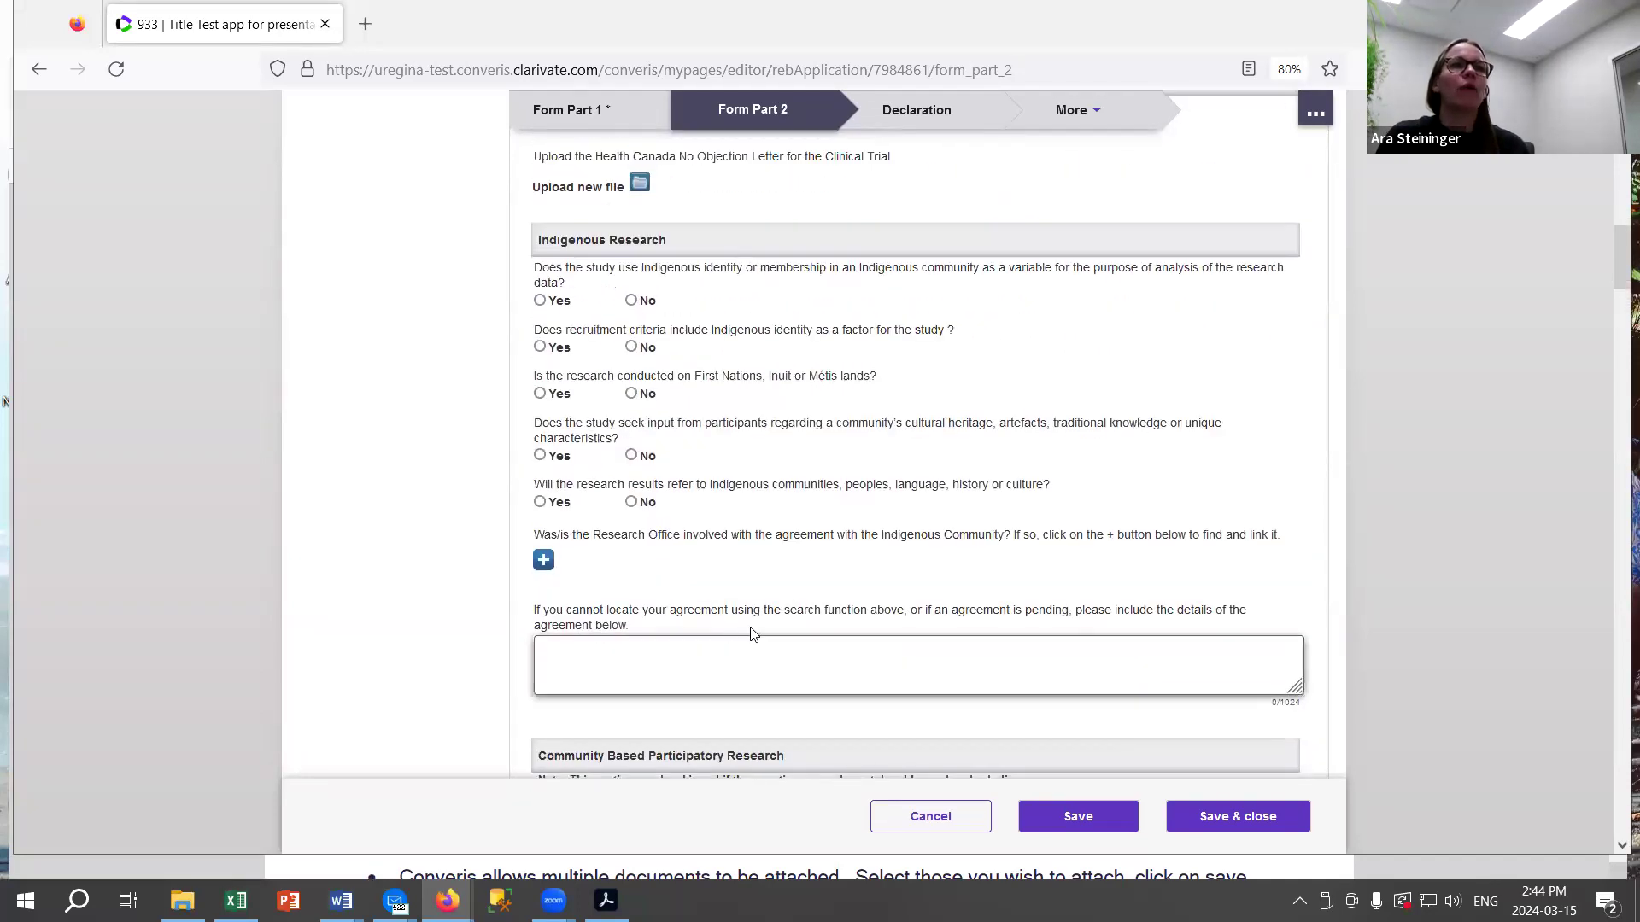
scroll(751, 632, "up", 2)
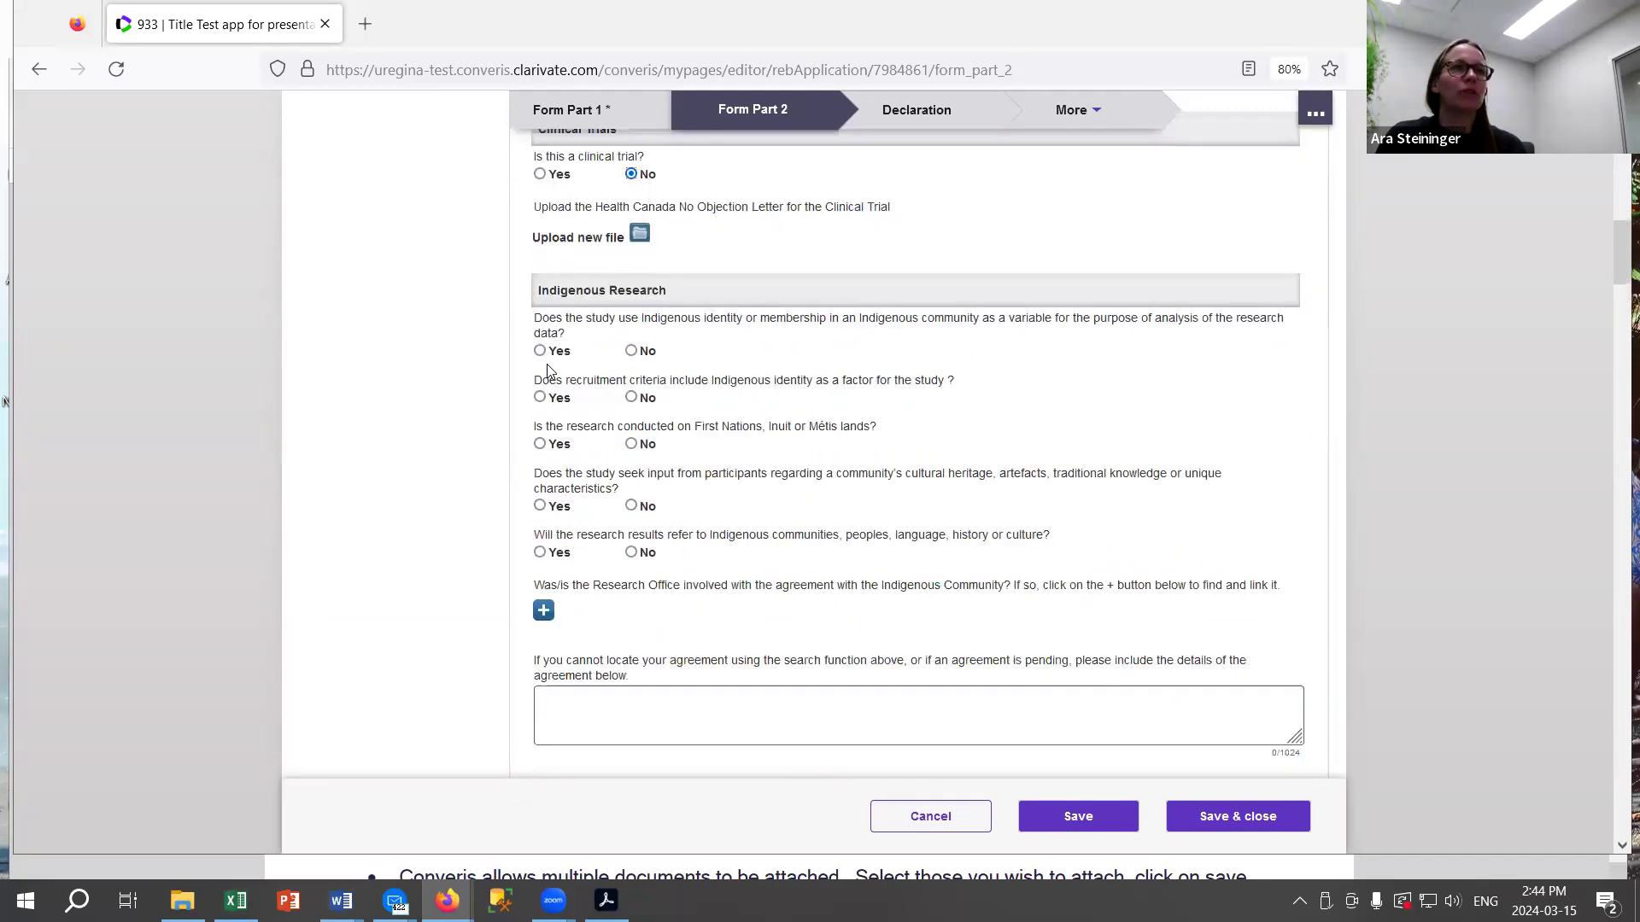
scroll(551, 491, "down", 2)
left_click(540, 302)
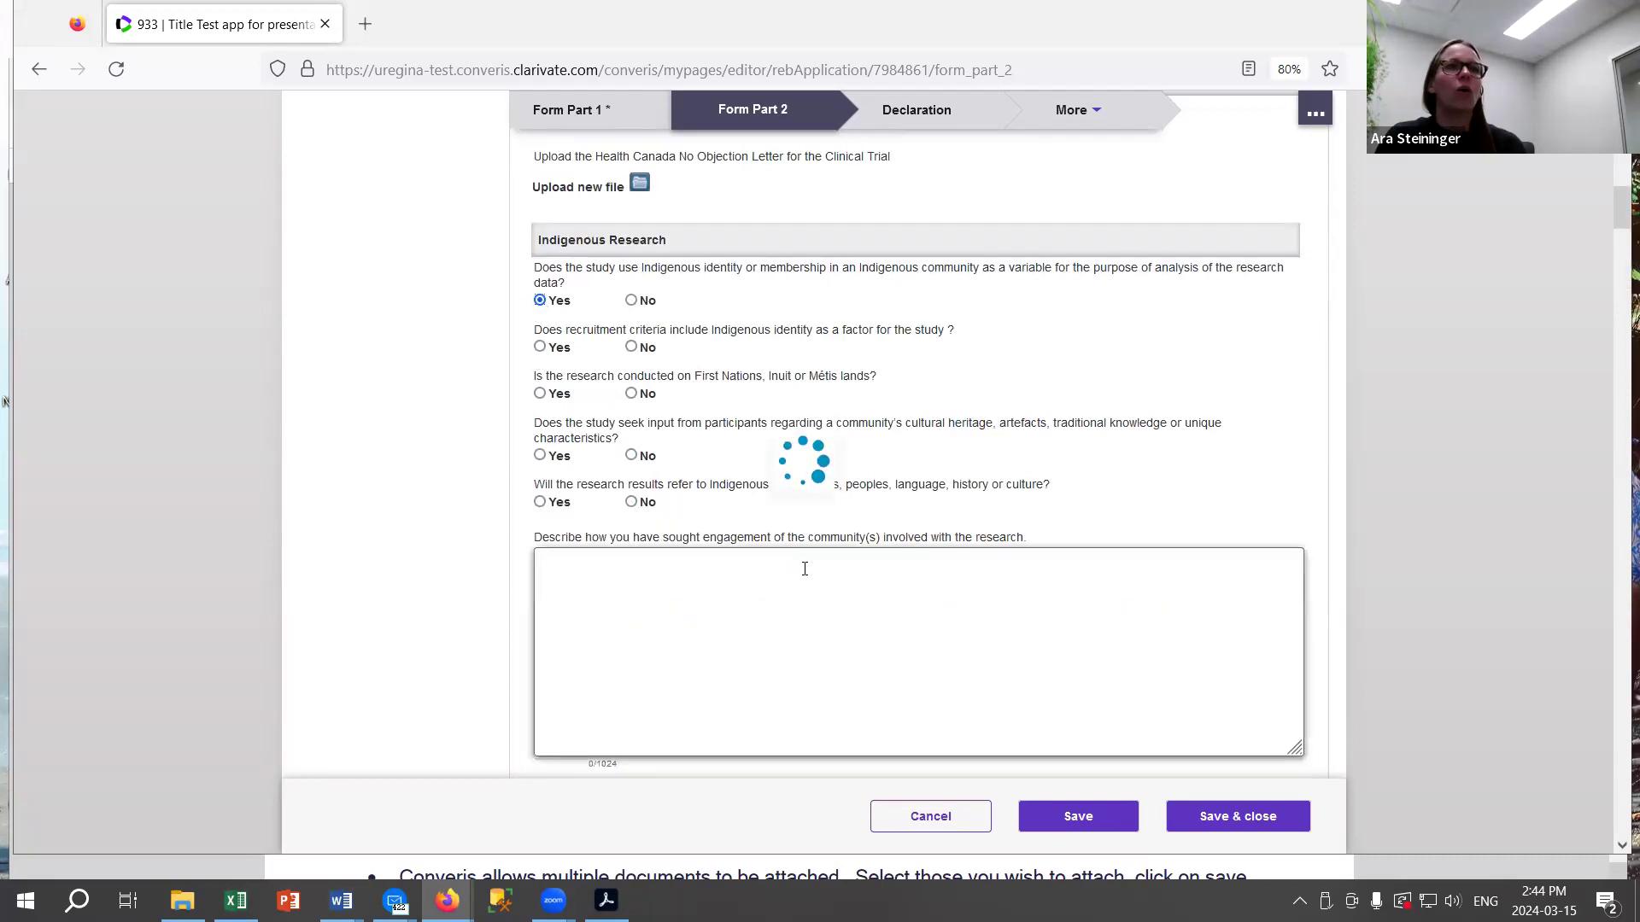
scroll(807, 568, "down", 5)
scroll(833, 579, "down", 4)
scroll(833, 580, "up", 5)
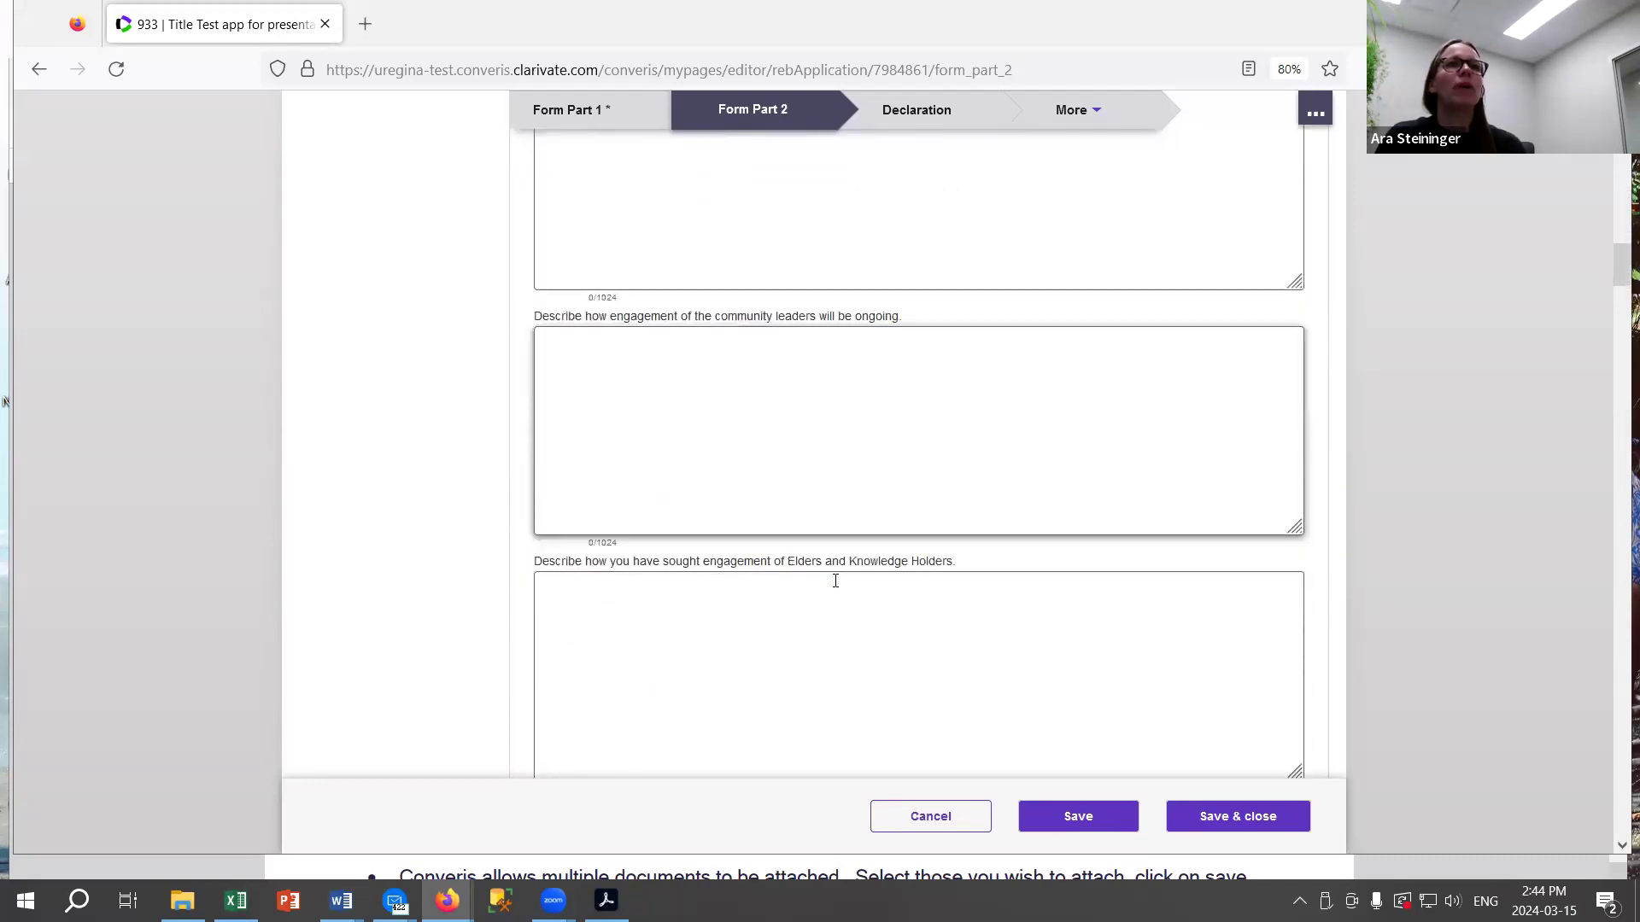
scroll(833, 583, "up", 8)
scroll(828, 581, "down", 4)
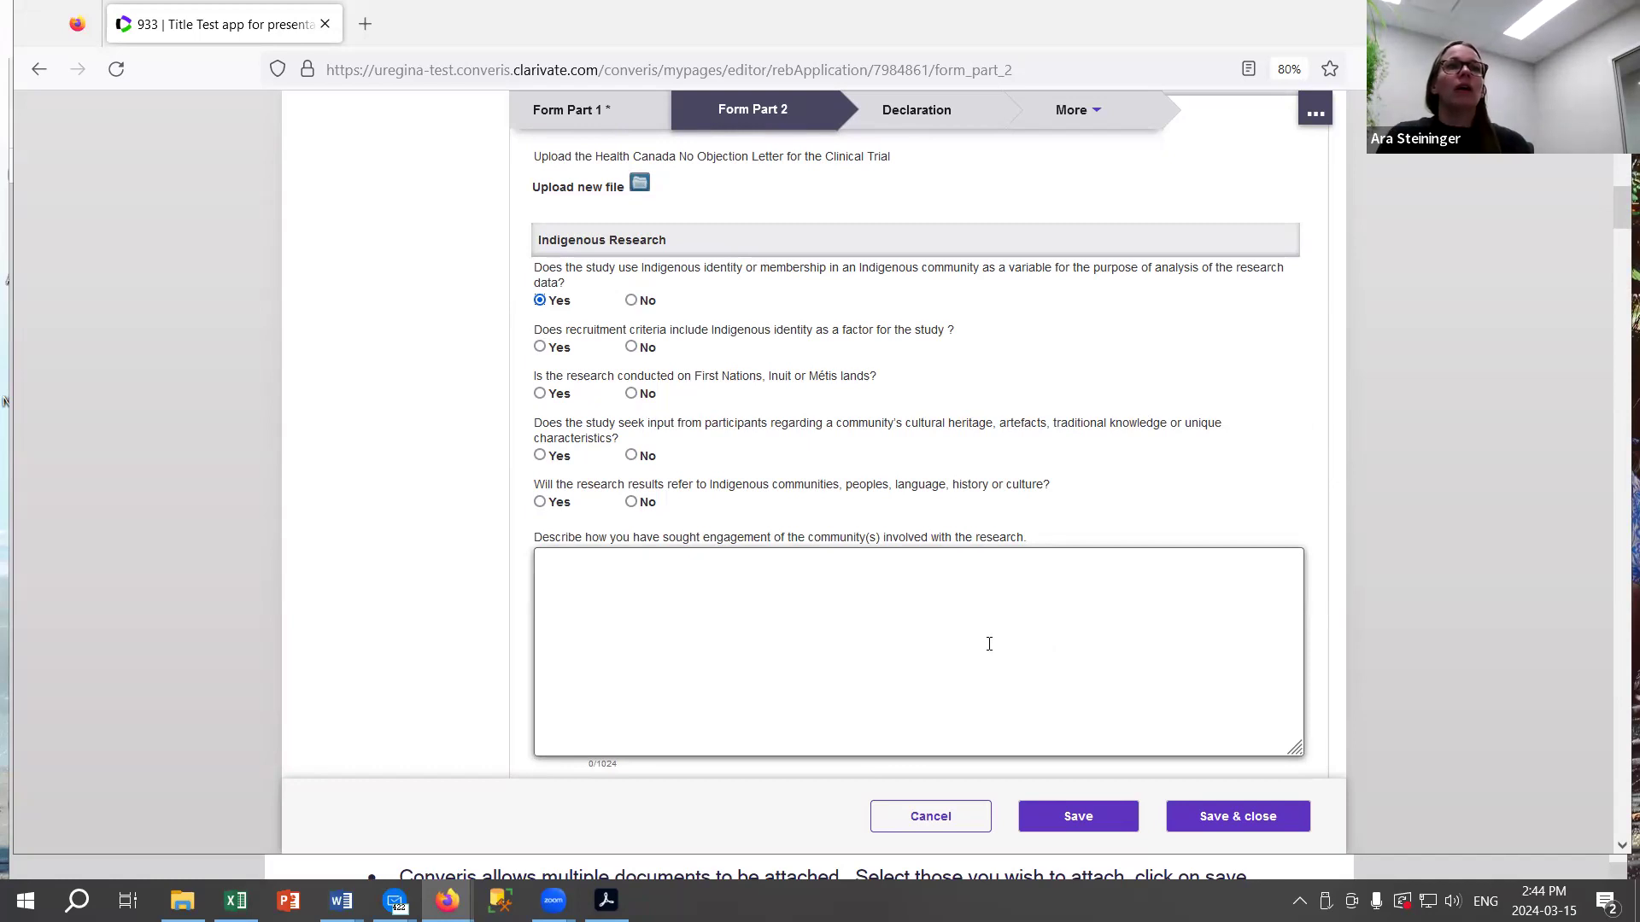
left_click(715, 580)
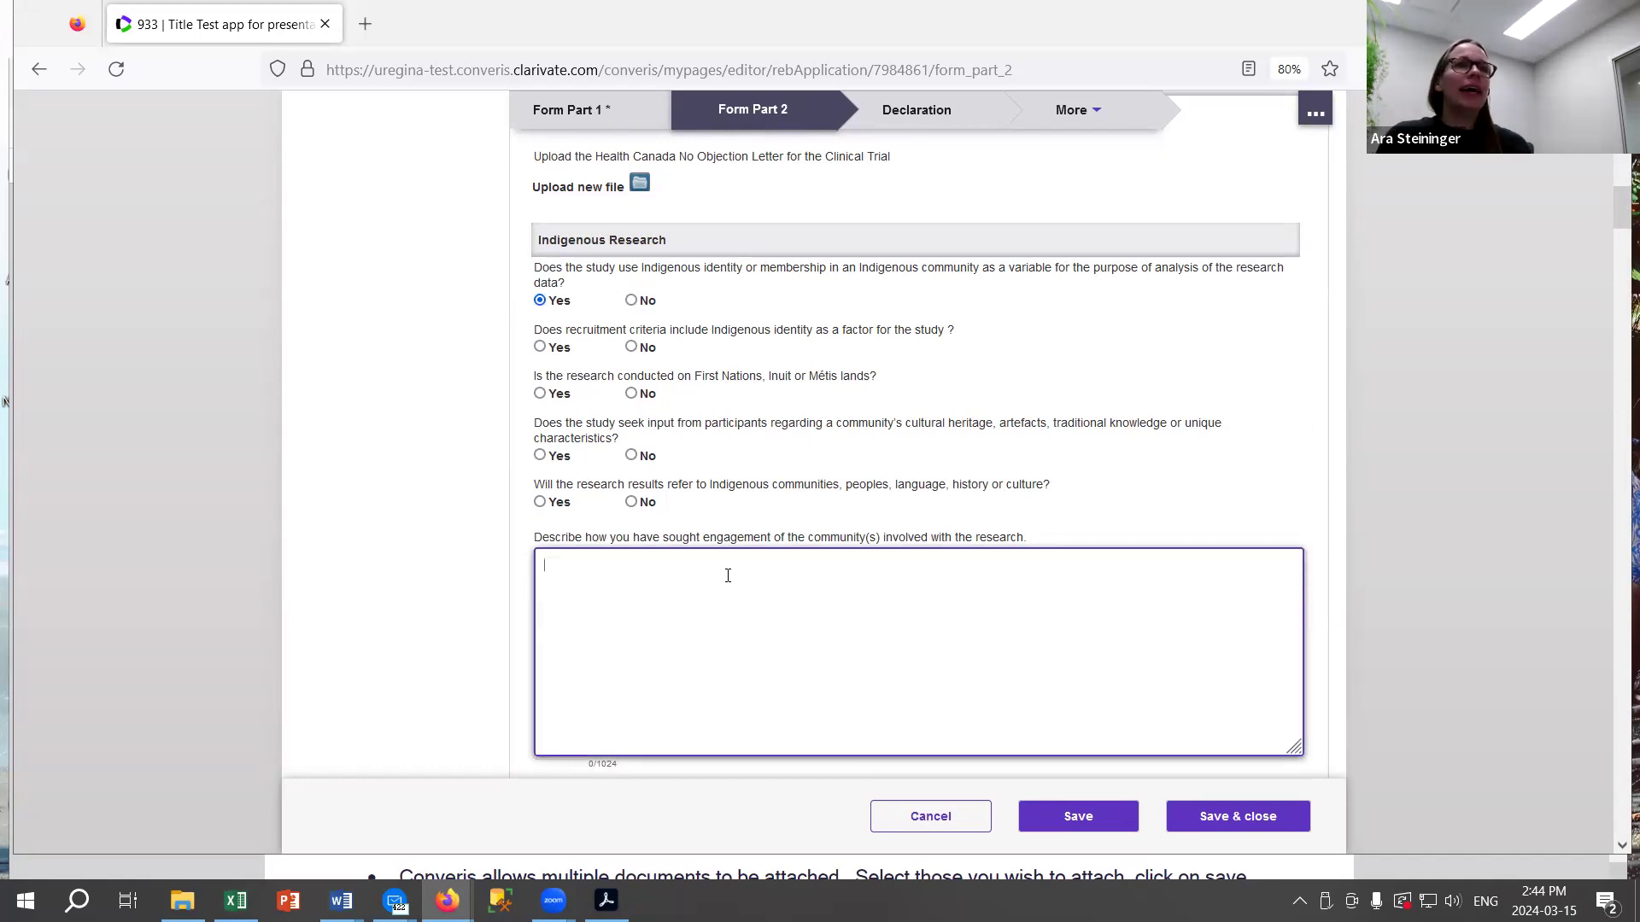
Answer No to the first four Indigenous Research questions: identity as analysis variable, recruitment criteria, First Nations, Inuit or Métis lands, and cultural heritage input.
left_click(631, 301)
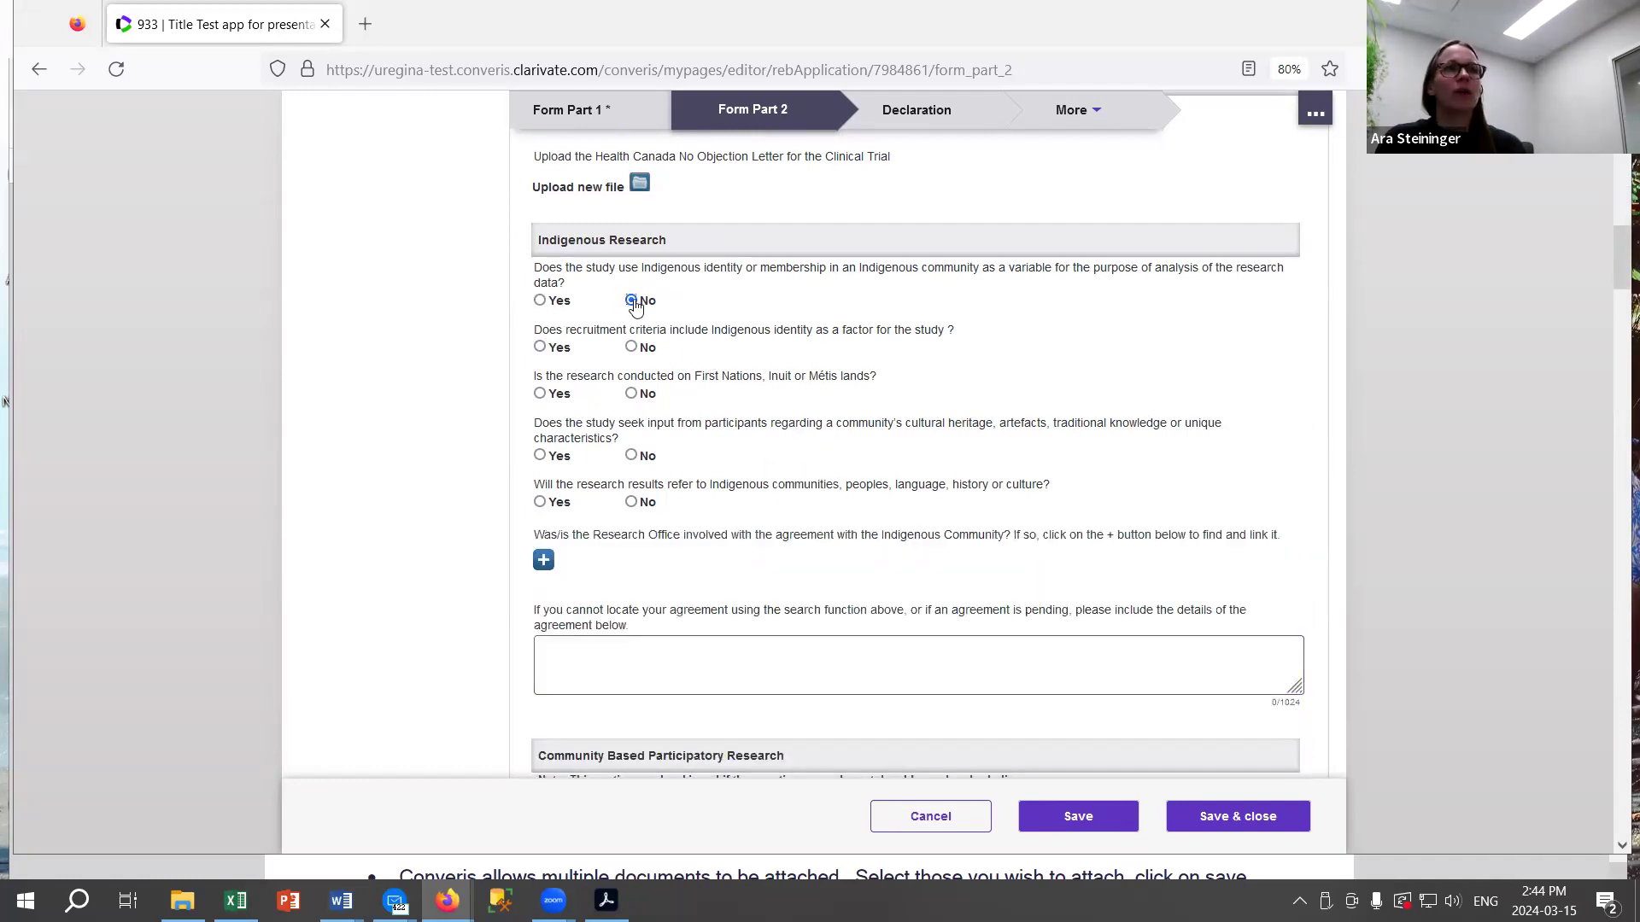
left_click(631, 347)
left_click(632, 393)
left_click(631, 455)
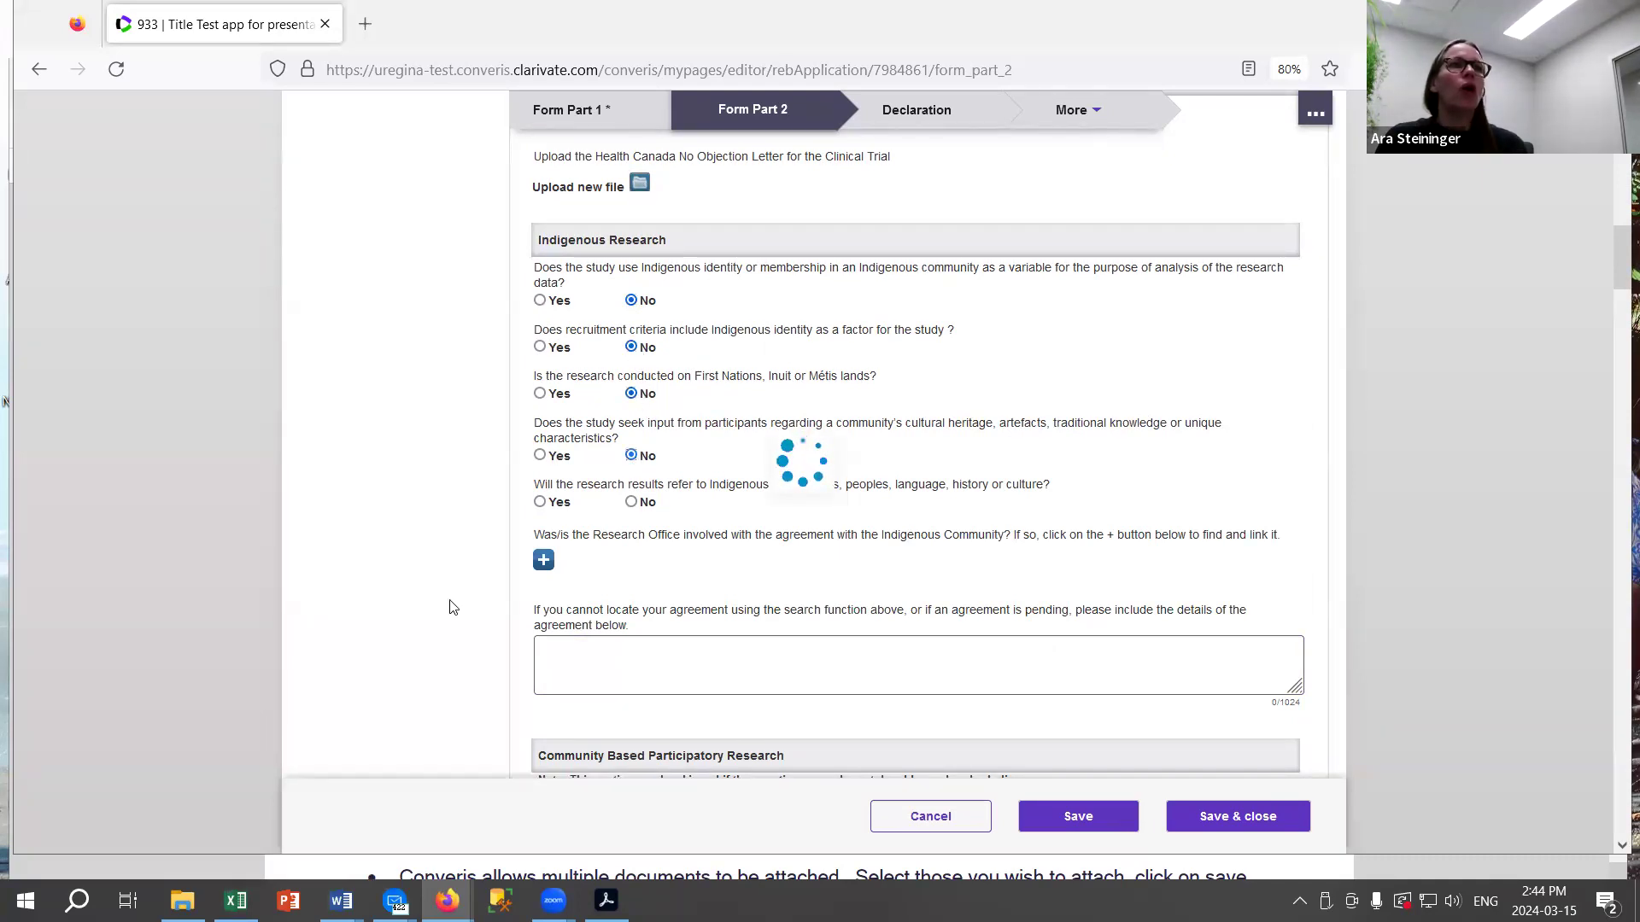
Answer Yes to whether research results will refer to Indigenous communities, peoples, language, history or culture, and review the resulting engagement questions.
left_click(540, 501)
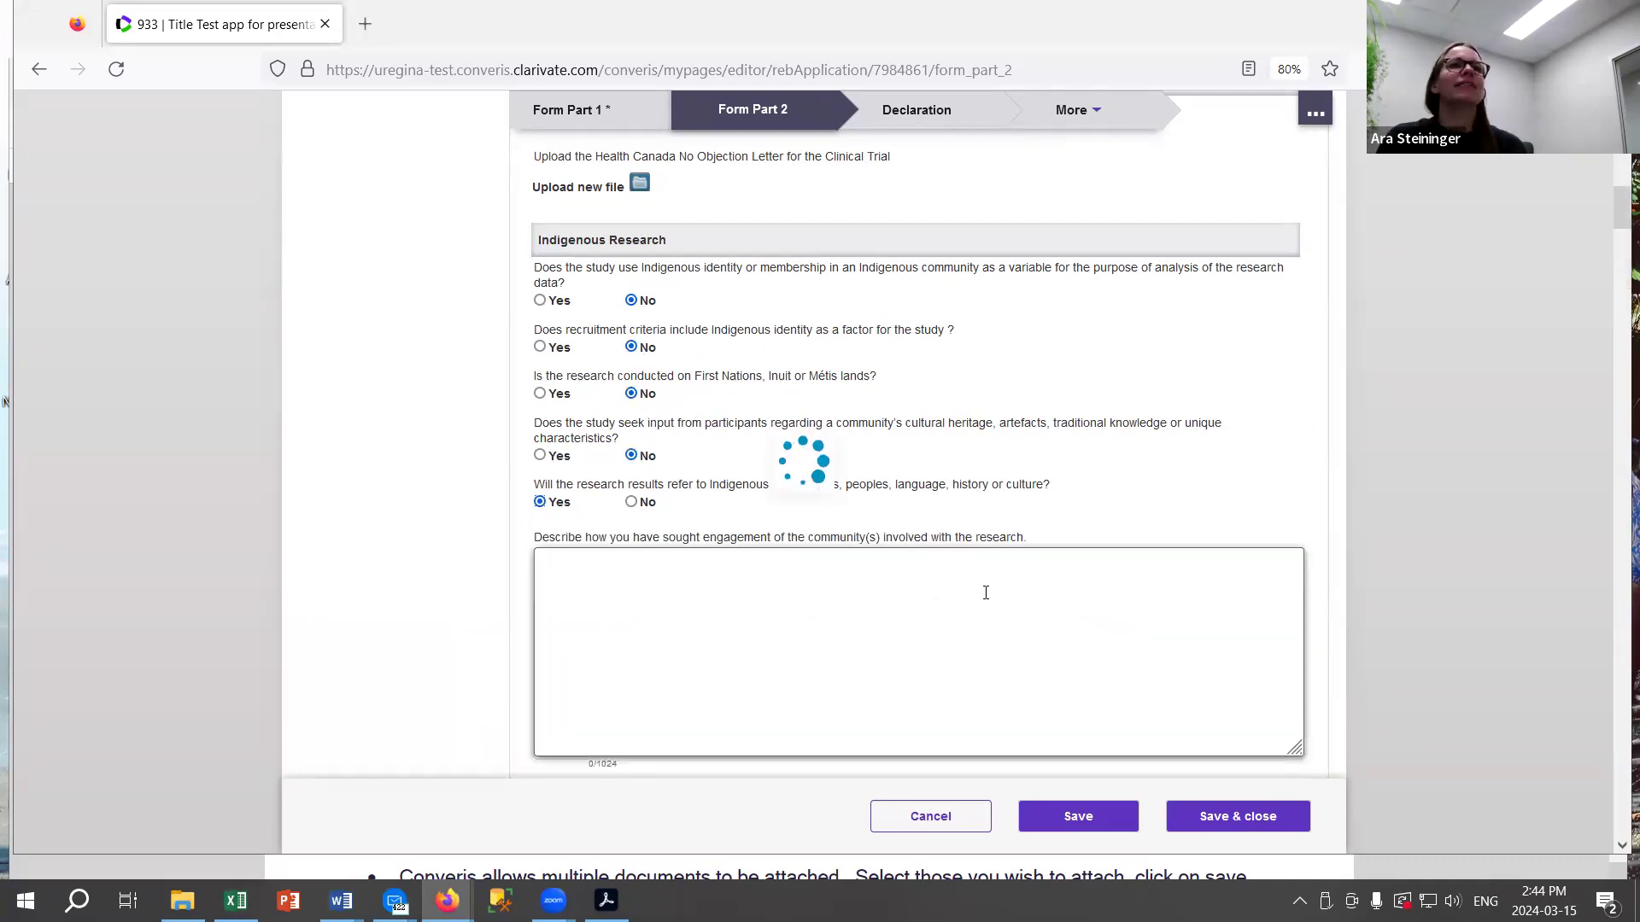
scroll(933, 575, "down", 2)
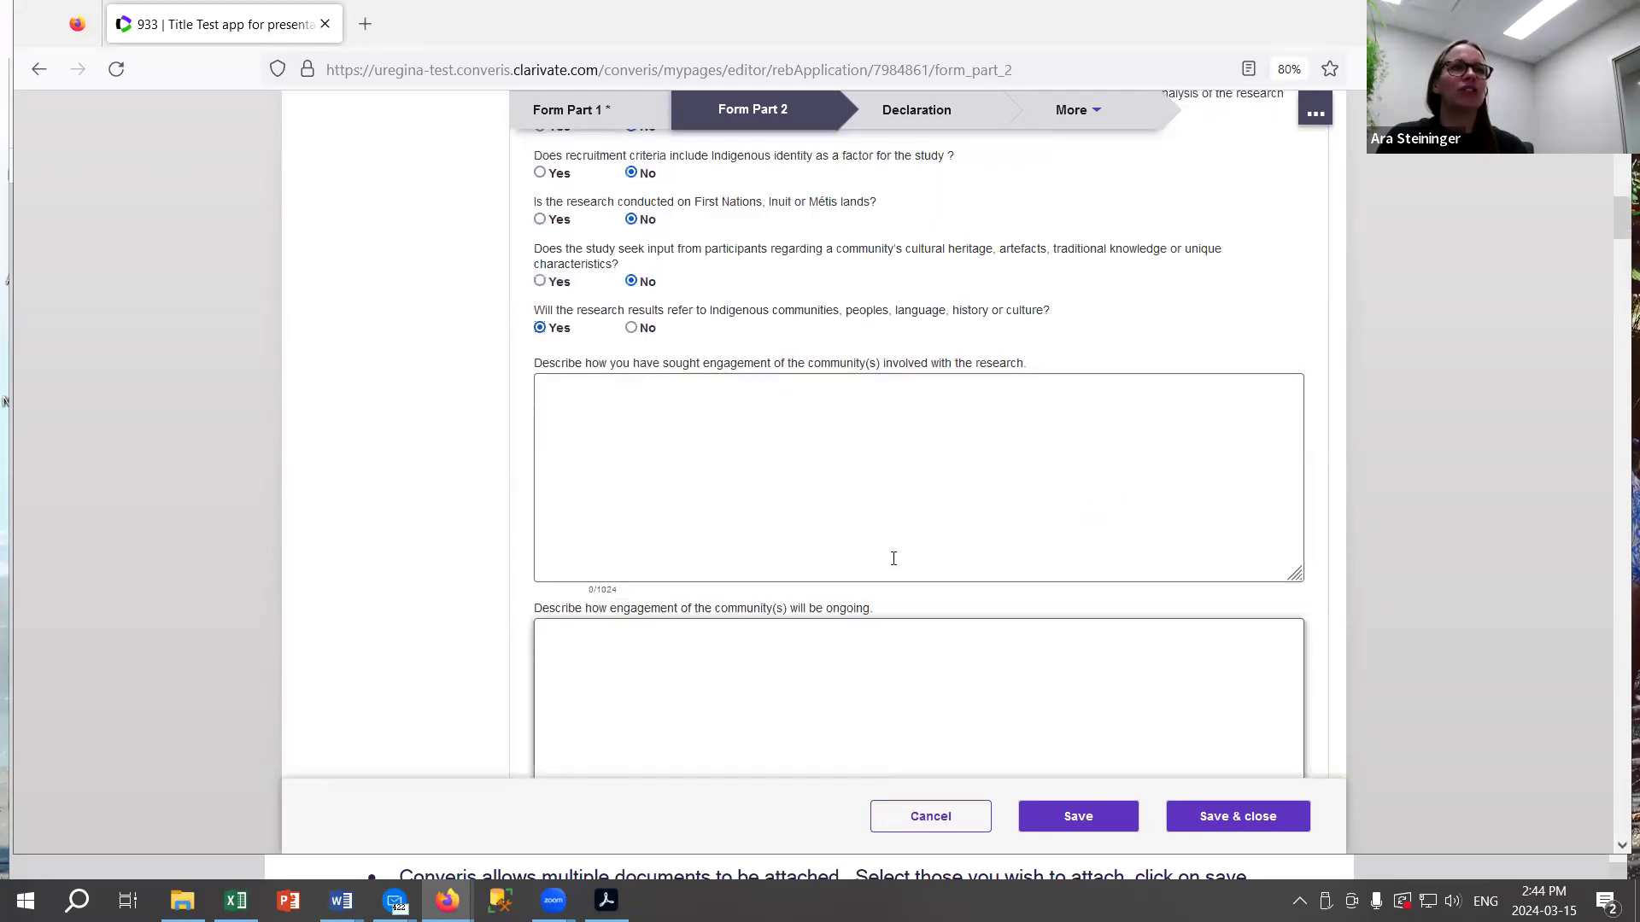
scroll(894, 559, "up", 2)
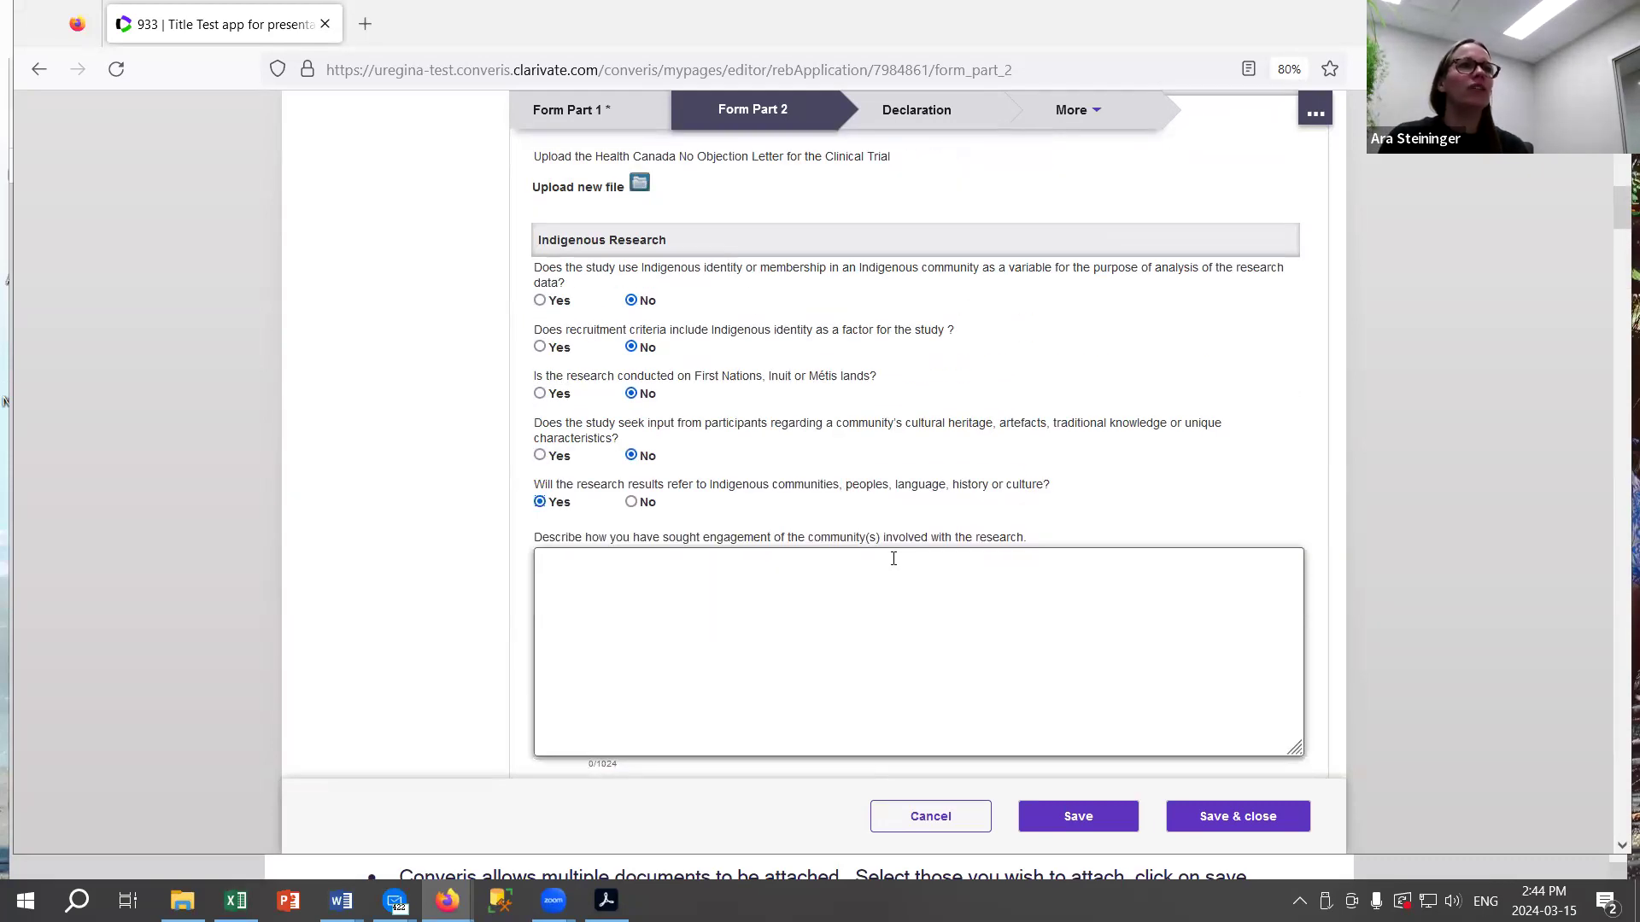
scroll(894, 559, "up", 1)
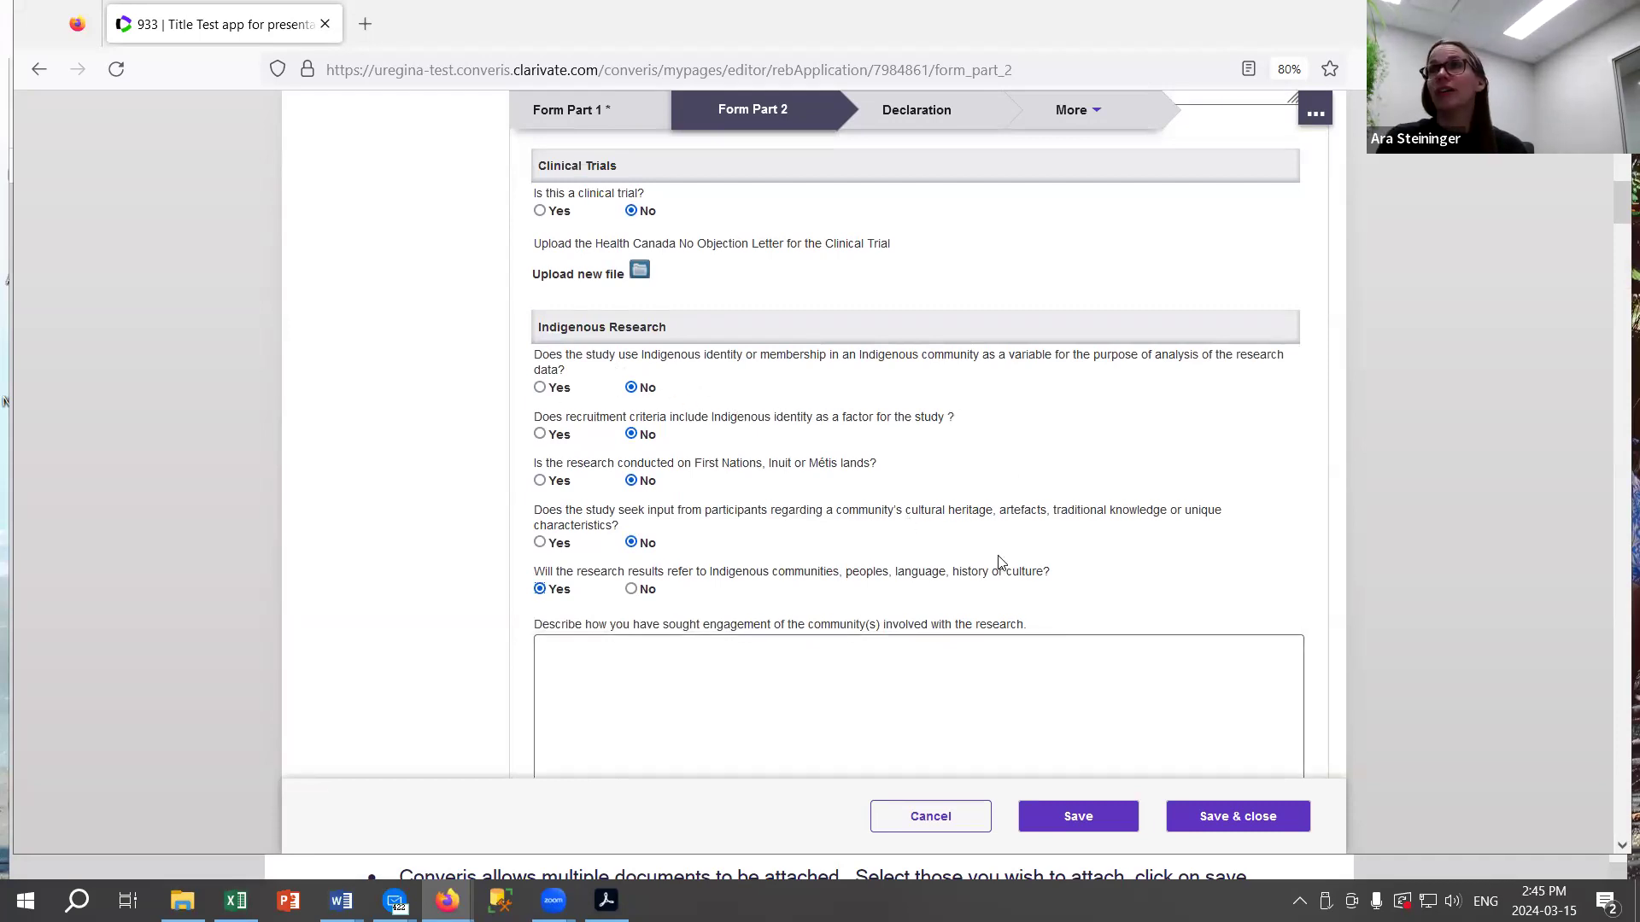
Answer Yes to the research agreement and collaborative or participatory action research questions, and fill in the research agreement justification.
scroll(940, 538, "down", 7)
scroll(957, 542, "down", 14)
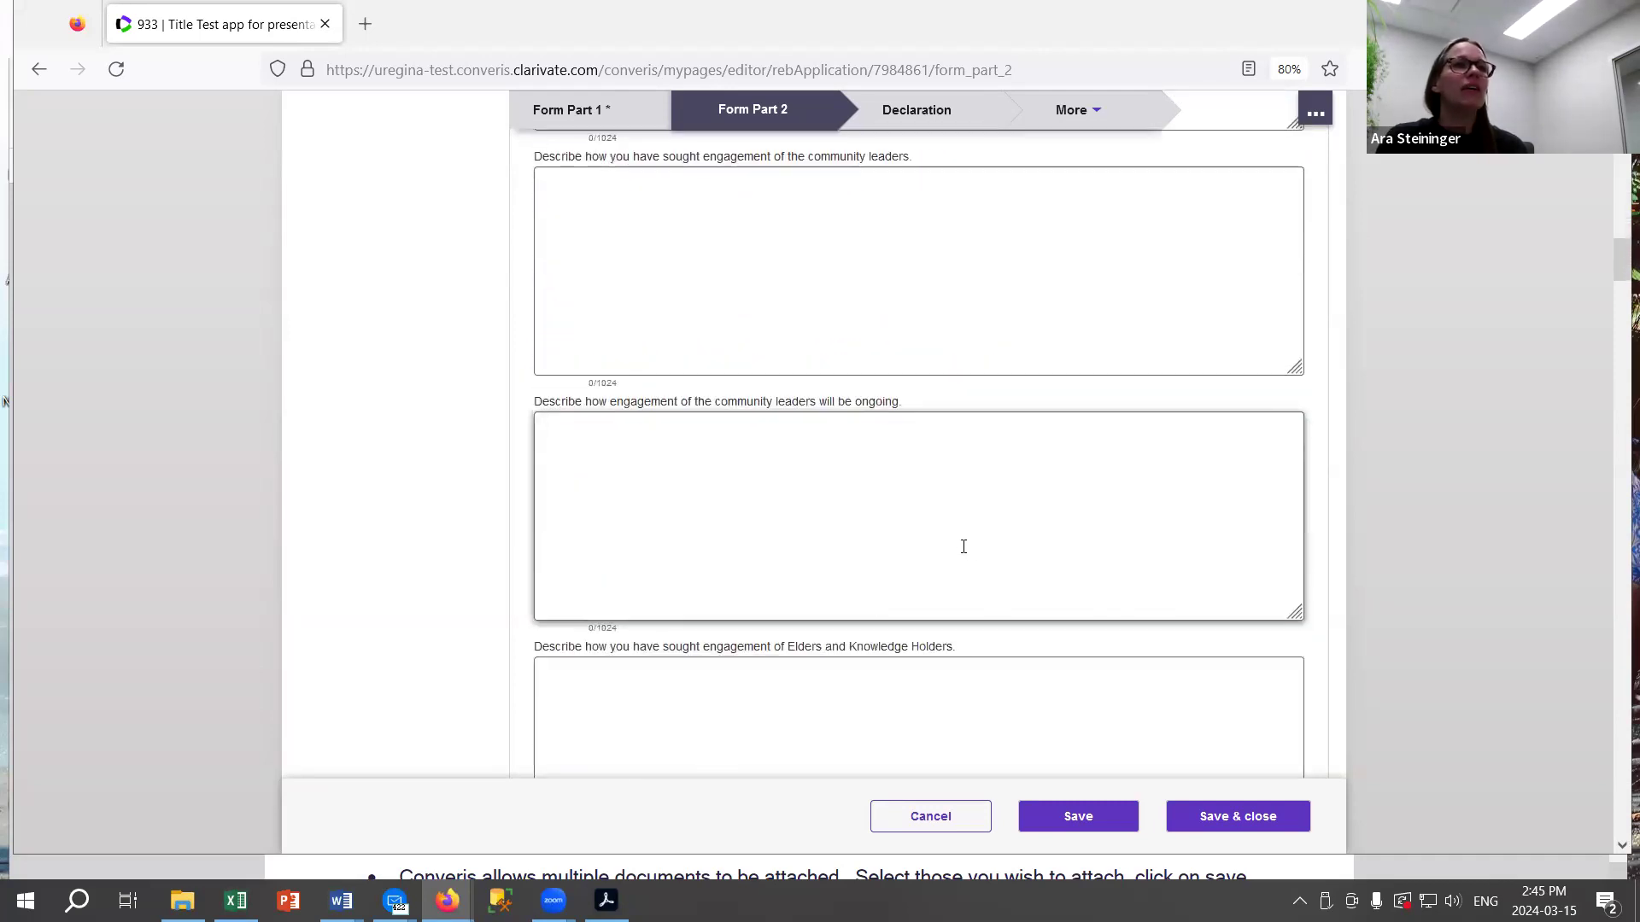
scroll(977, 550, "down", 8)
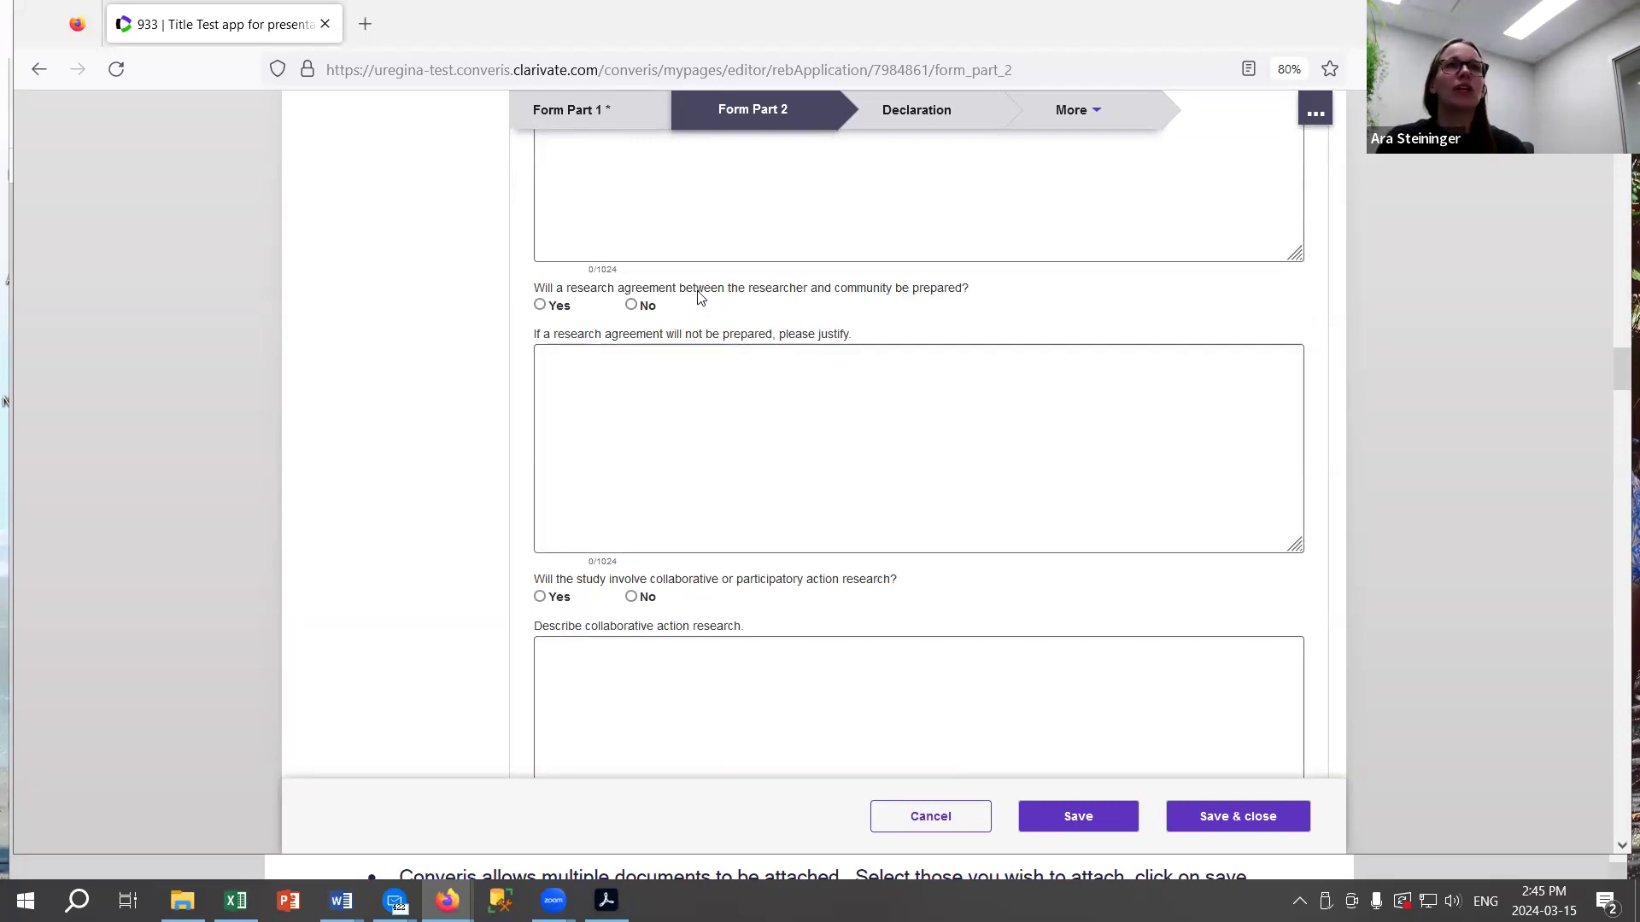
left_click(541, 306)
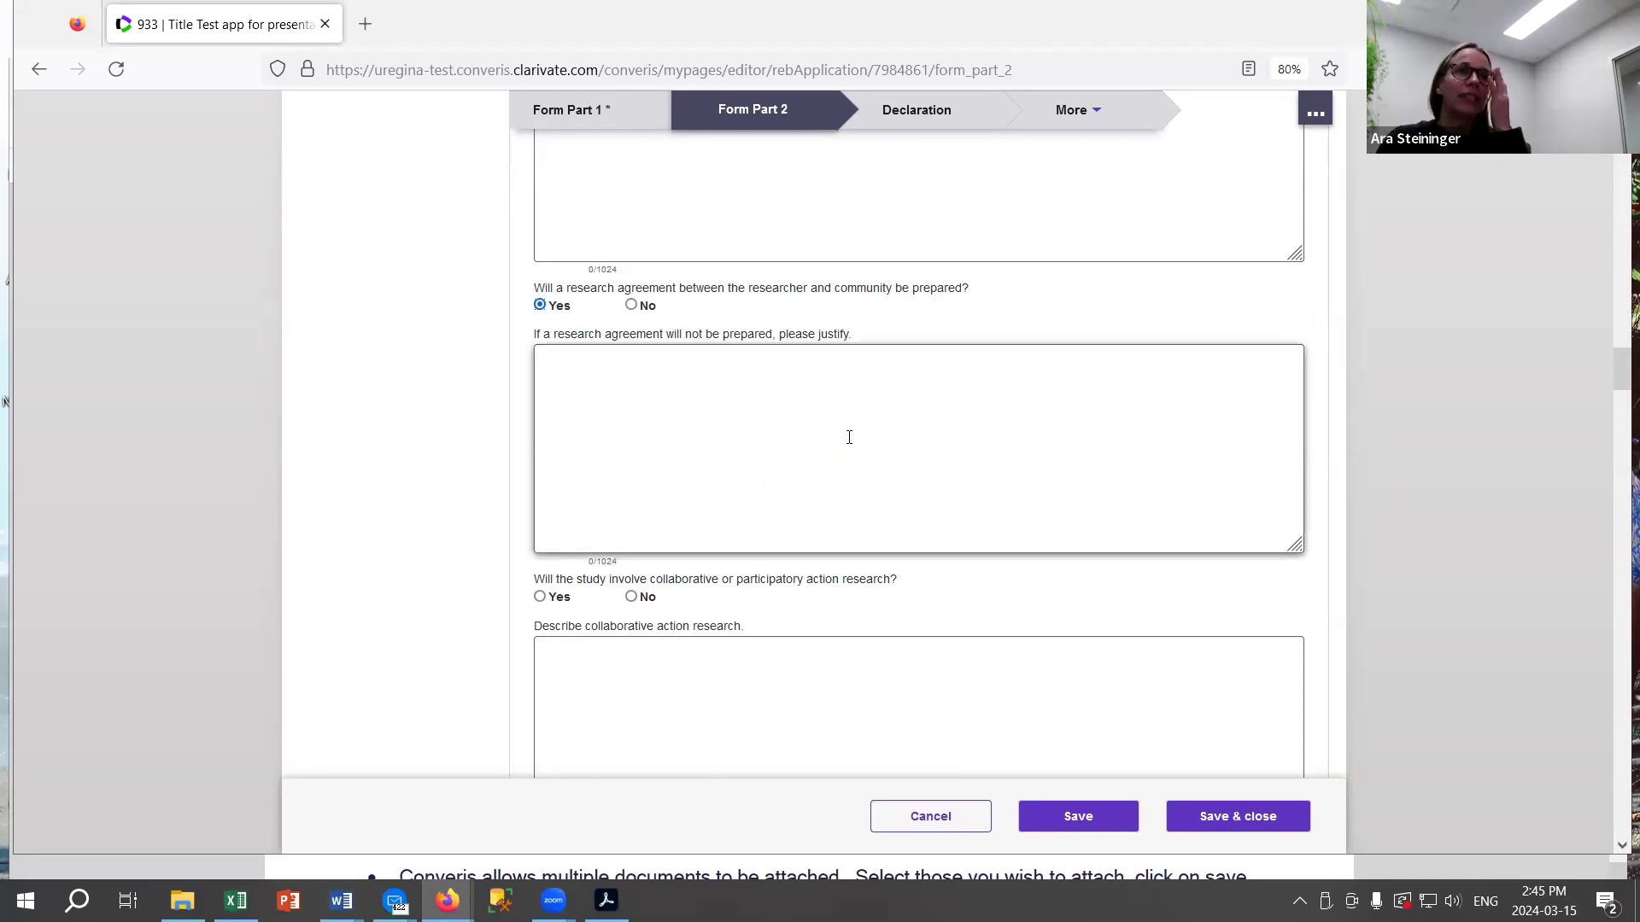
left_click(604, 397)
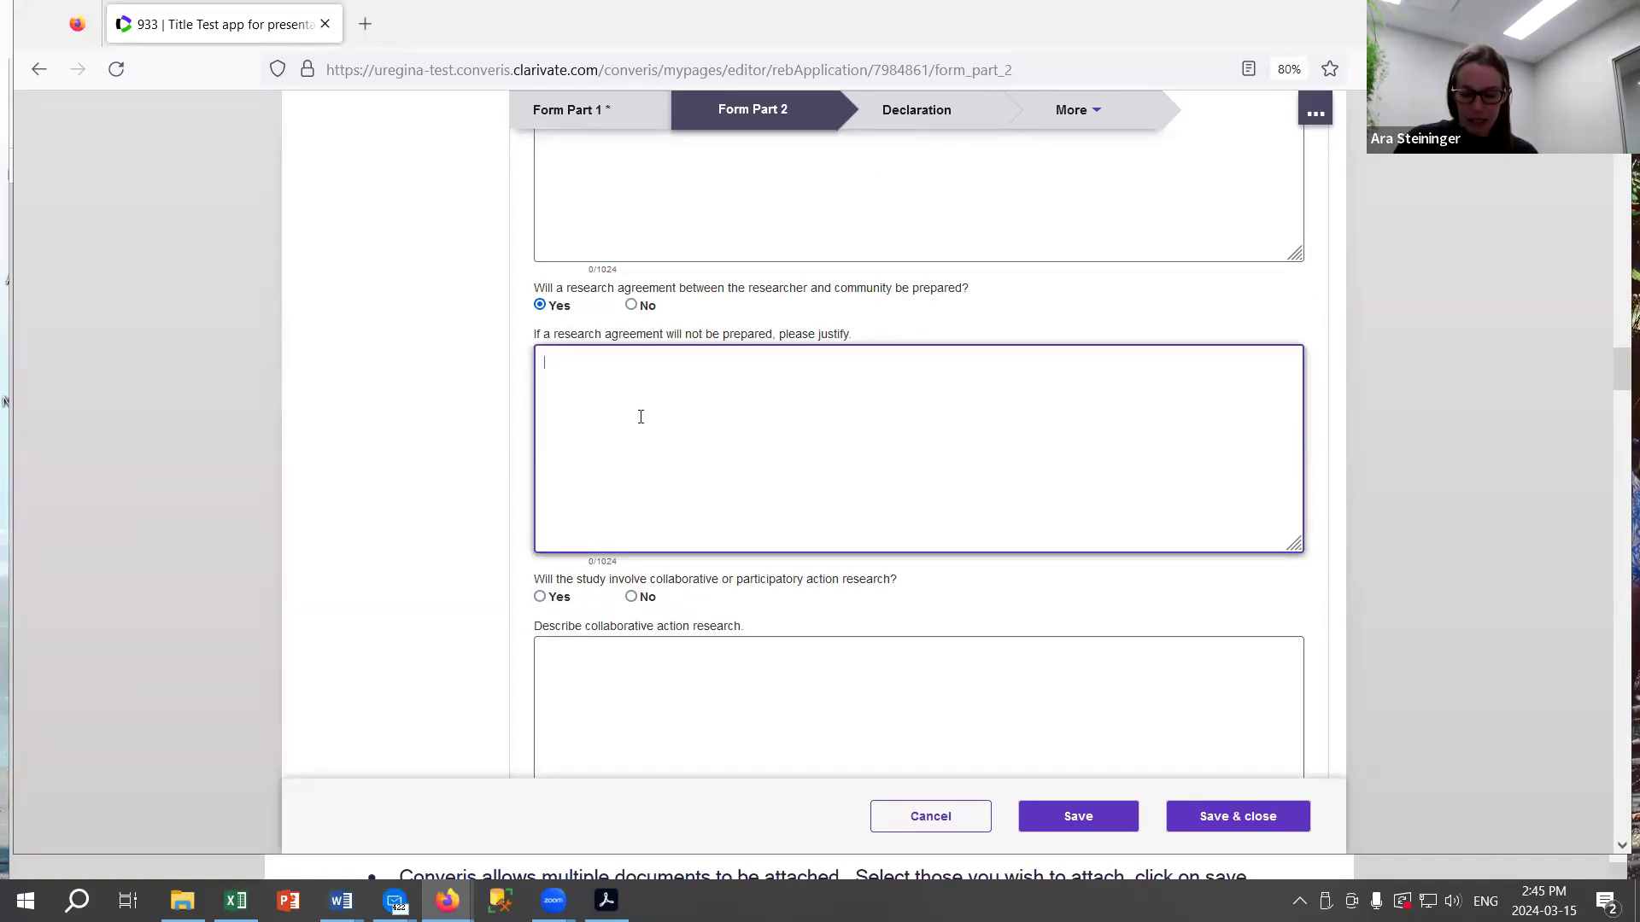
scroll(674, 445, "down", 5)
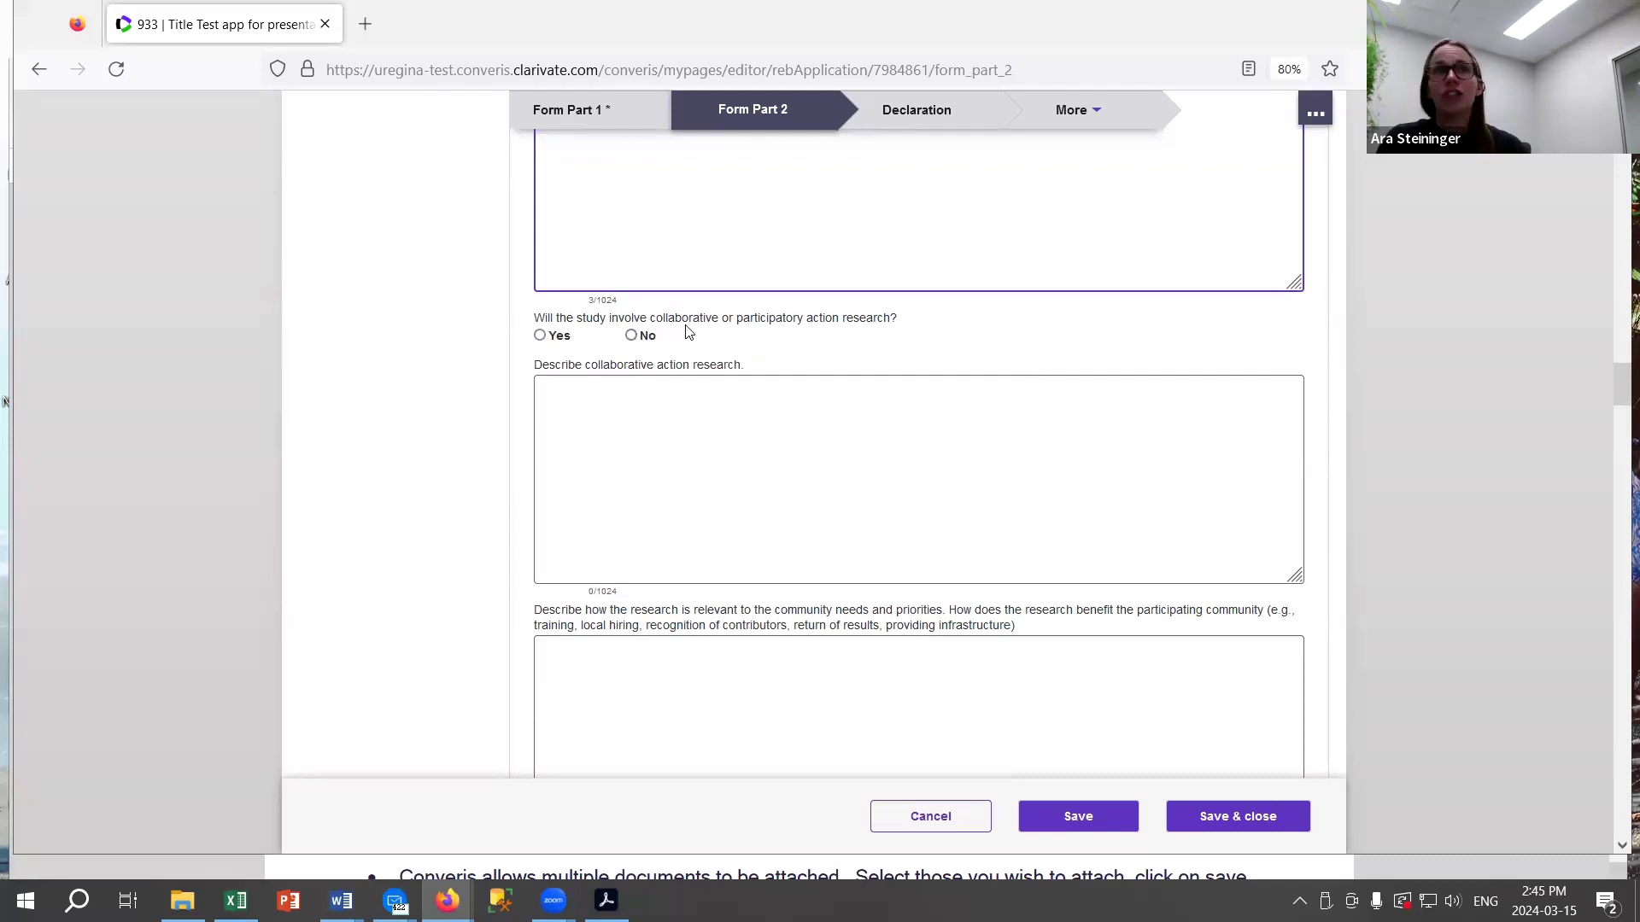
left_click(539, 336)
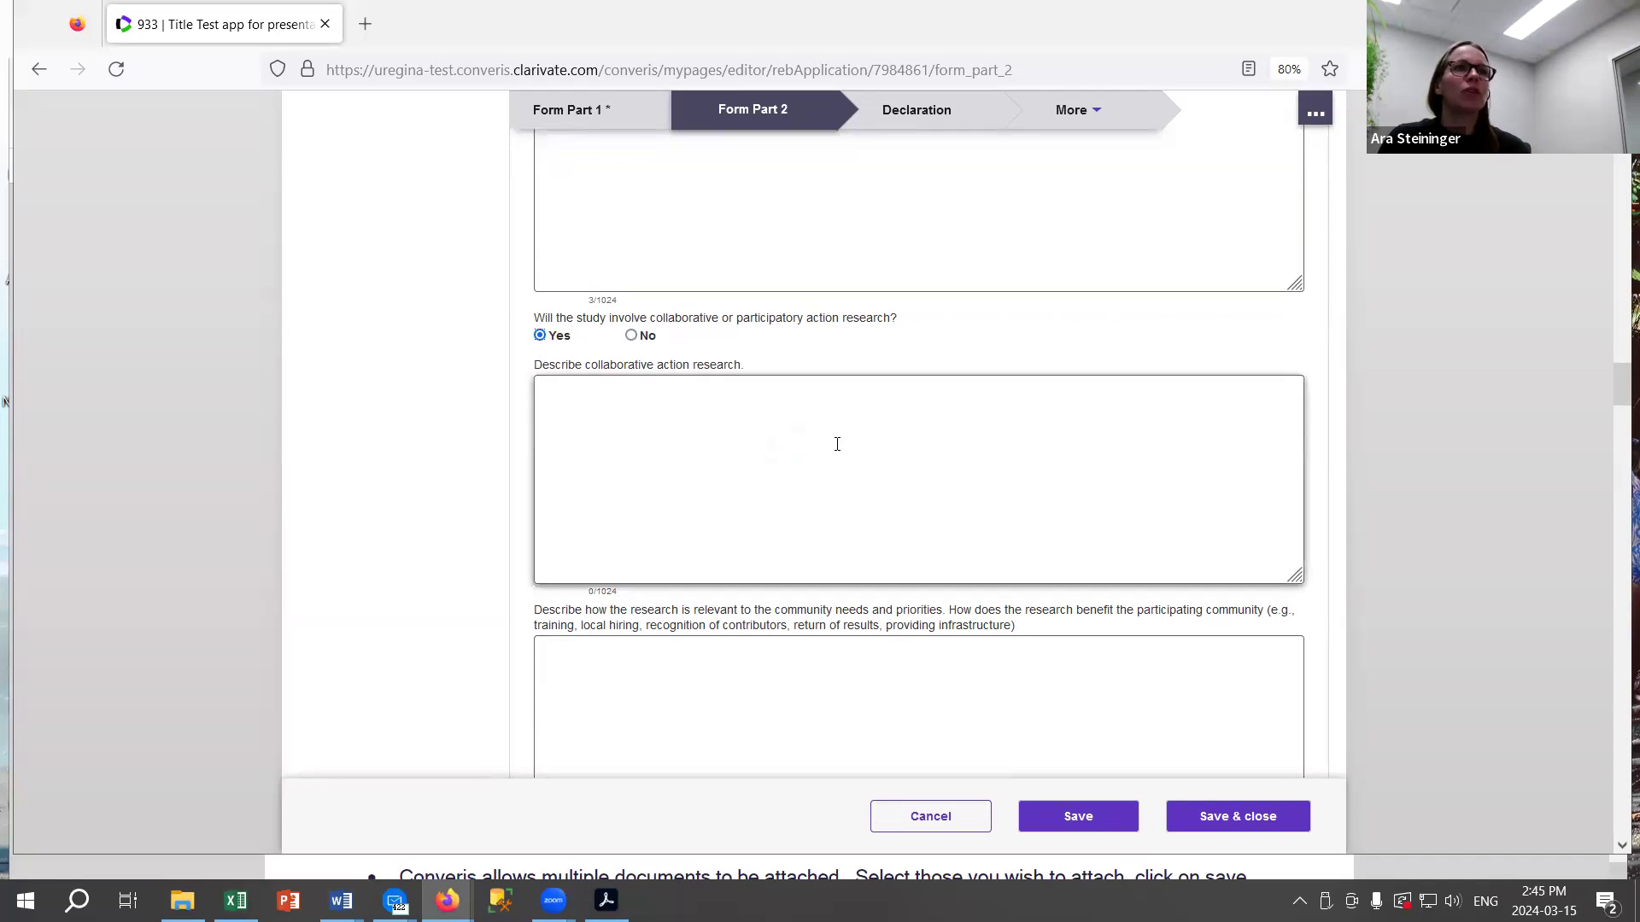
Review the remaining Indigenous Research questions, including the one about linking a Research Office agreement with the Indigenous Community.
scroll(834, 443, "down", 3)
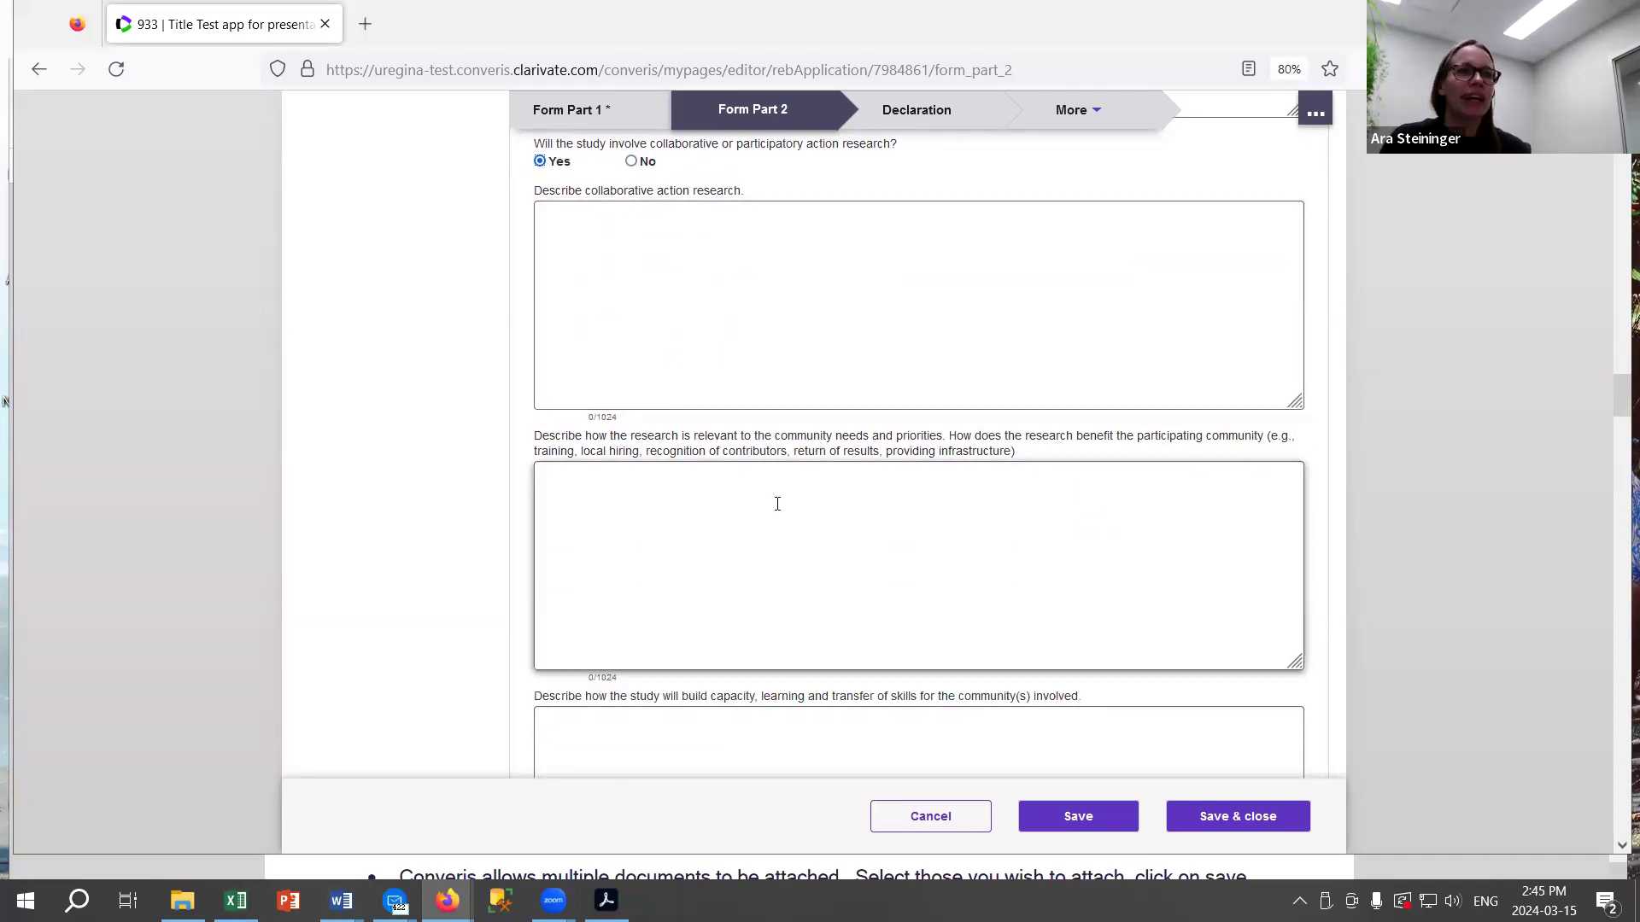
scroll(776, 504, "down", 8)
scroll(866, 543, "down", 9)
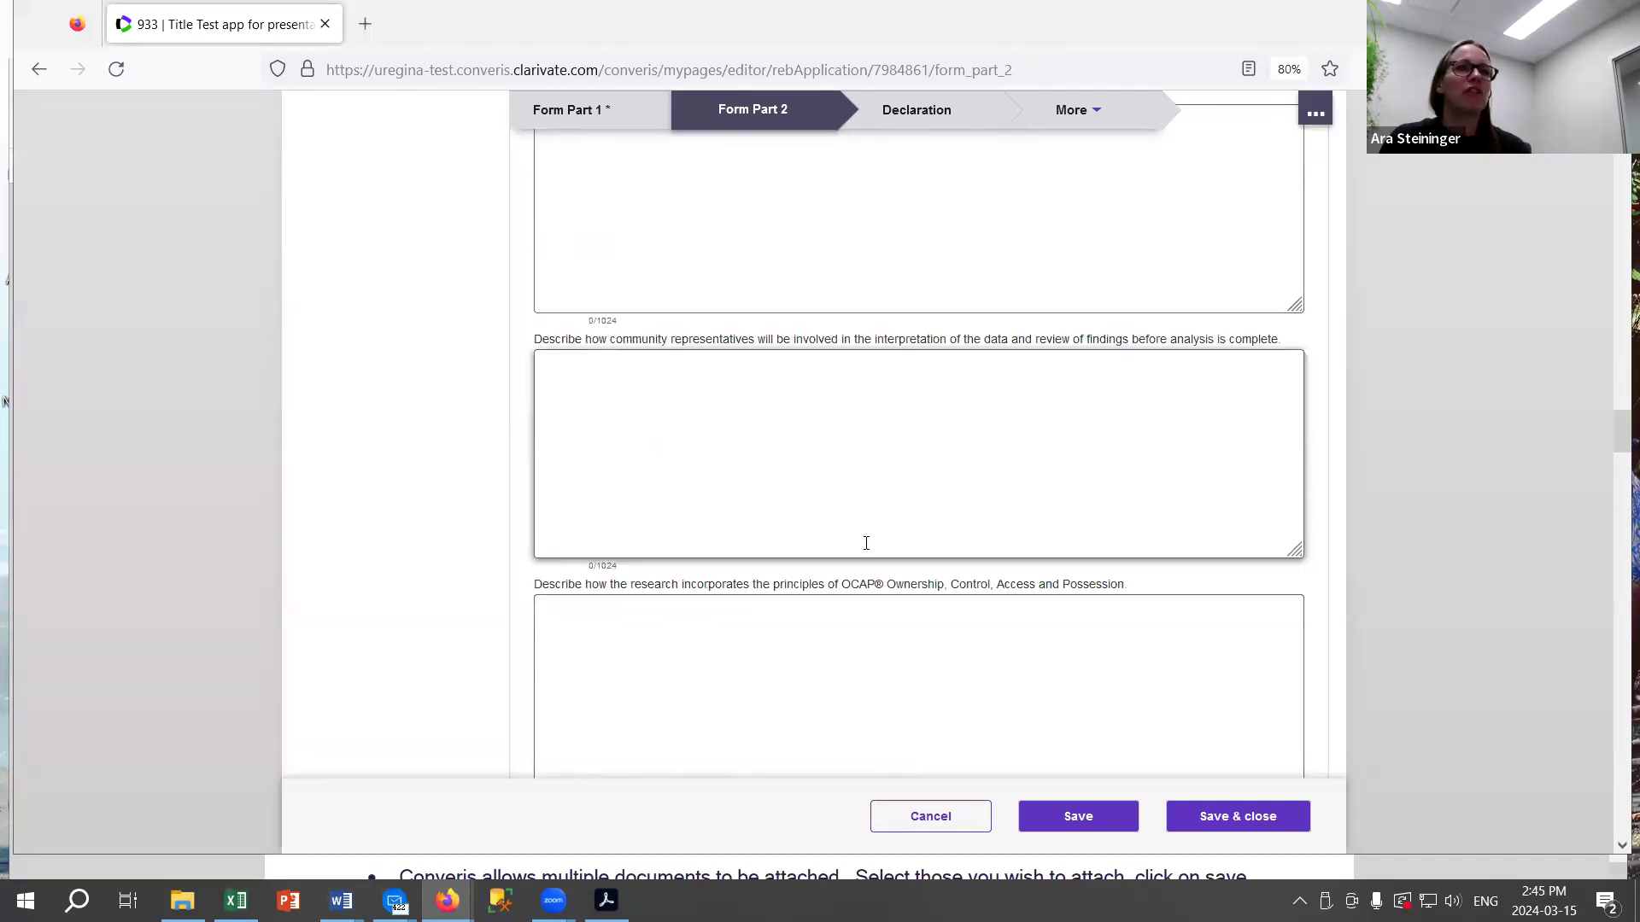
scroll(871, 551, "down", 2)
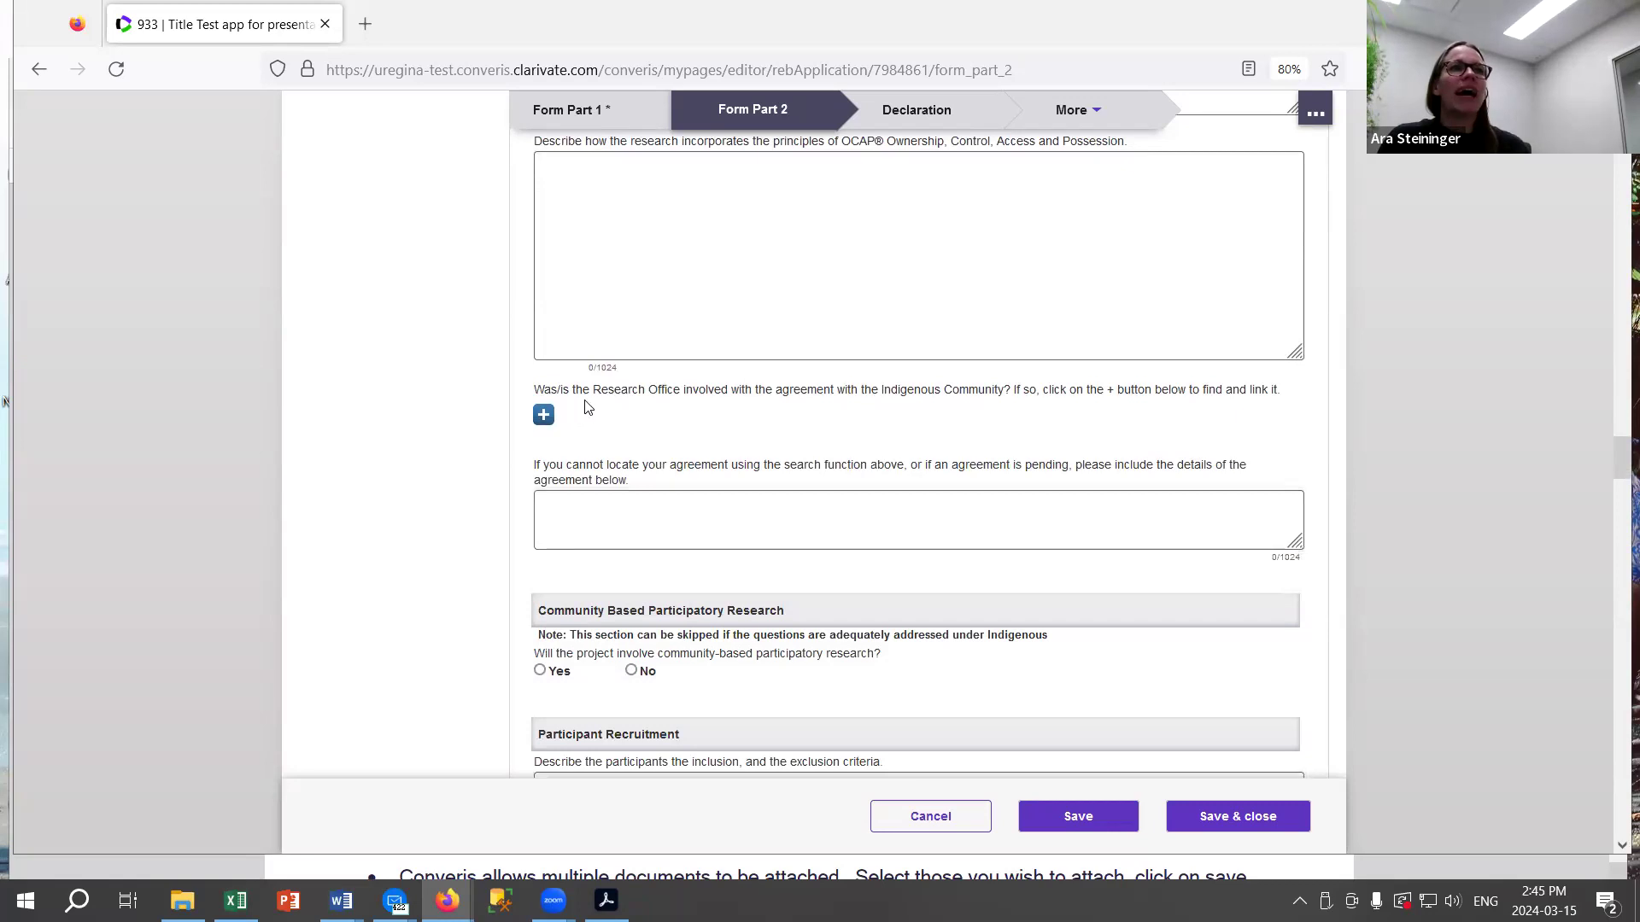
left_click_drag(647, 398, 731, 375)
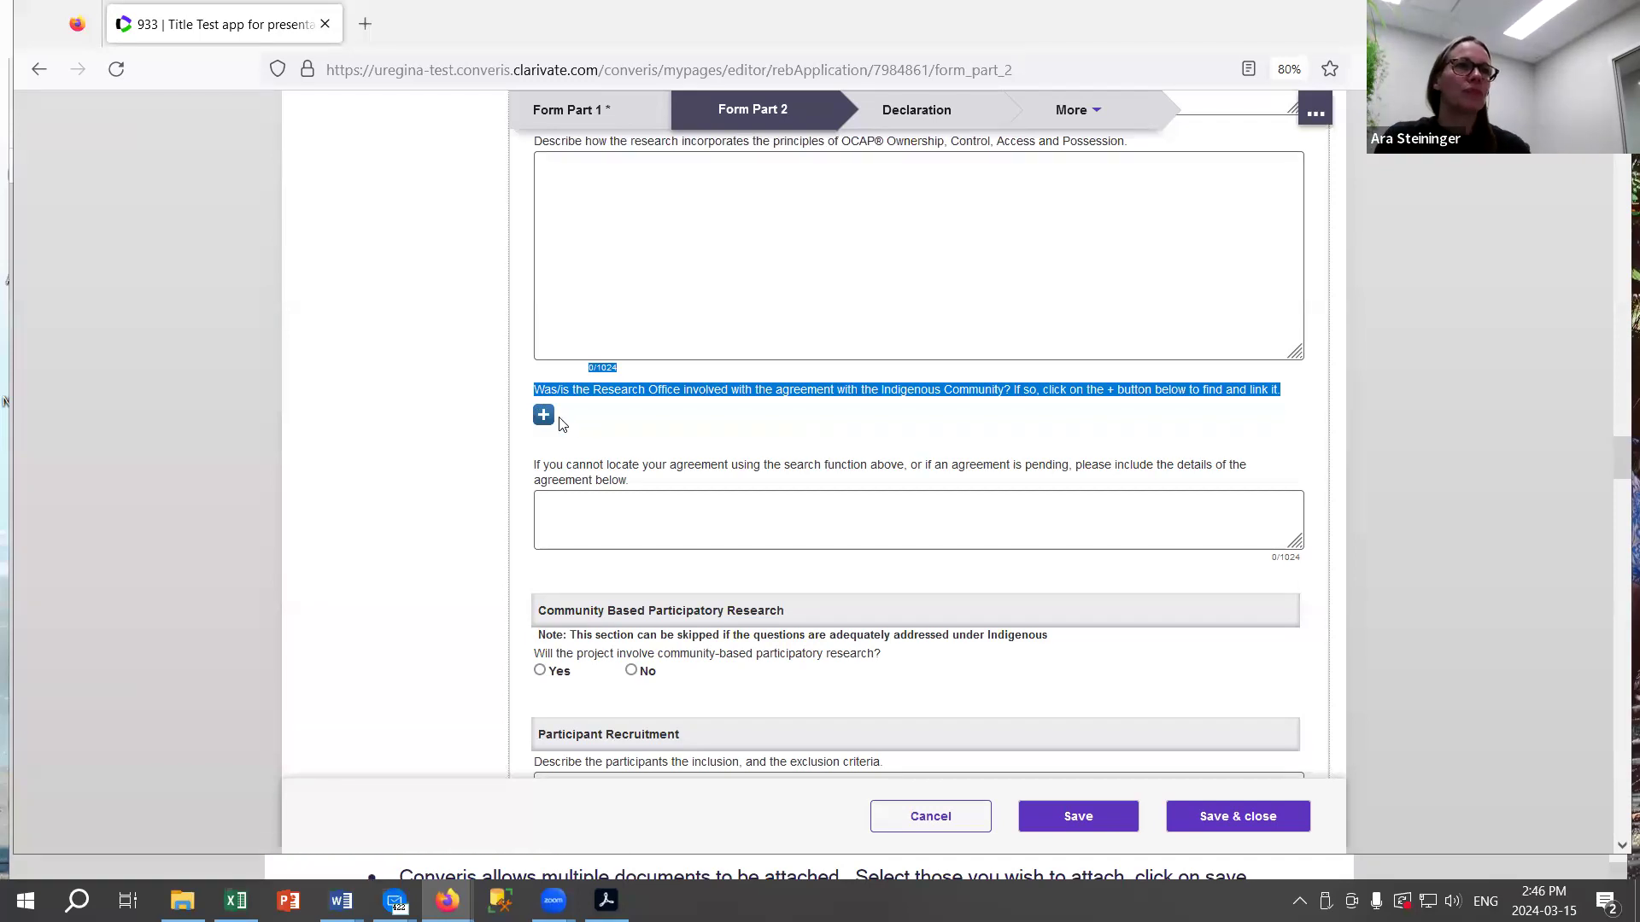
scroll(692, 437, "down", 2)
scroll(702, 438, "down", 4)
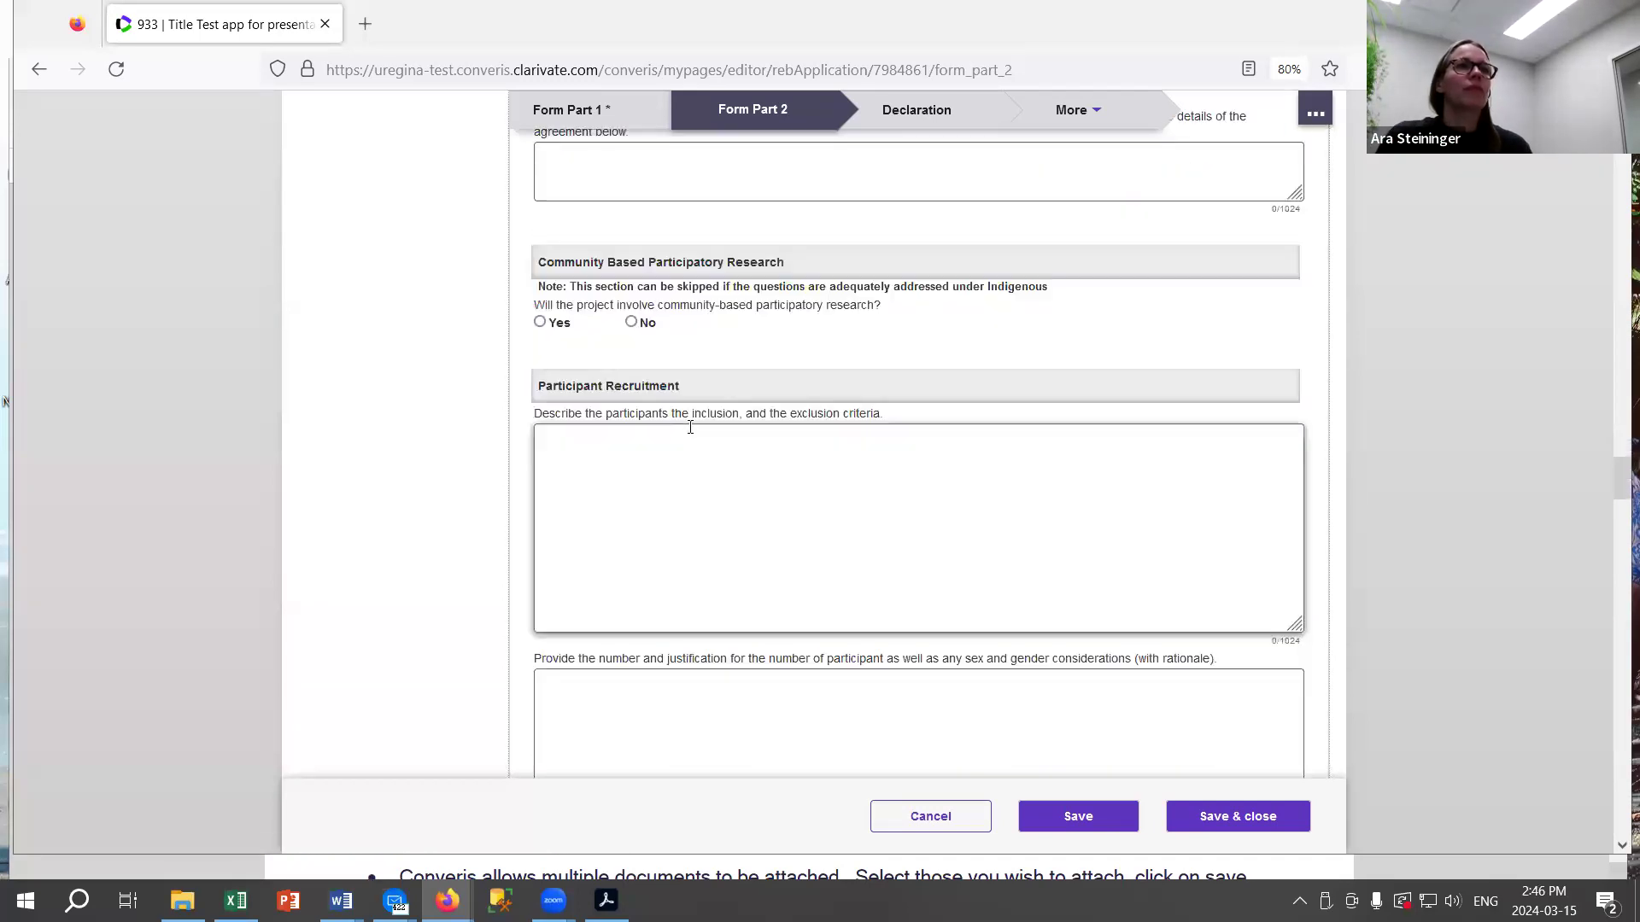
Under Participant Recruitment, enter "describe" for the inclusion and exclusion criteria and "number" for the participant number and justification.
scroll(681, 427, "down", 3)
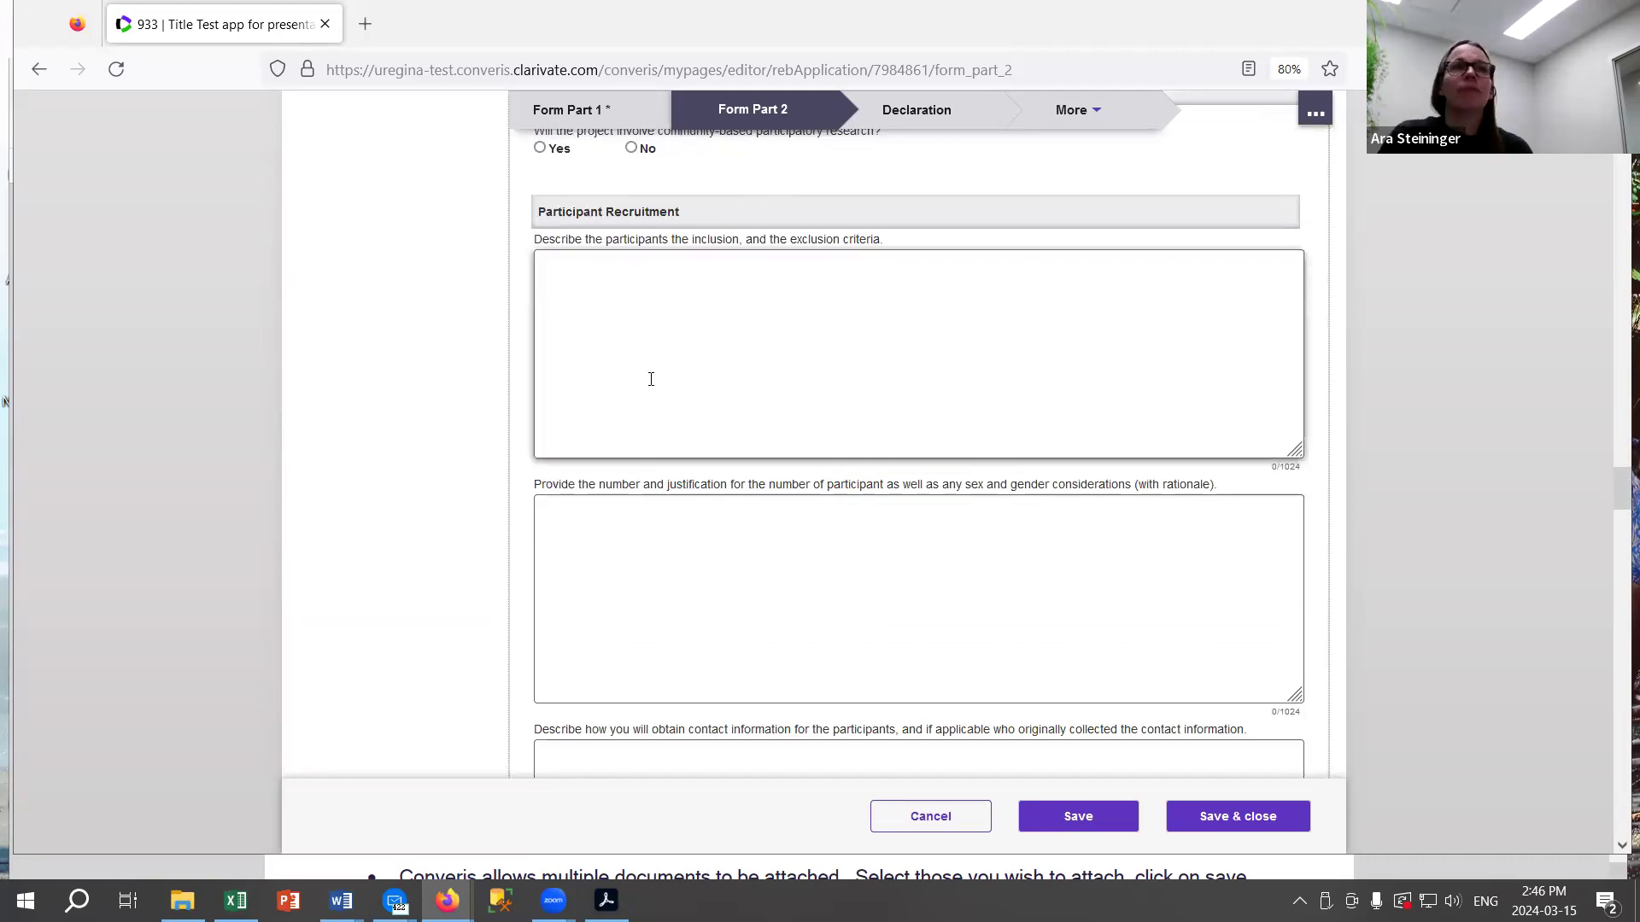
left_click(559, 266)
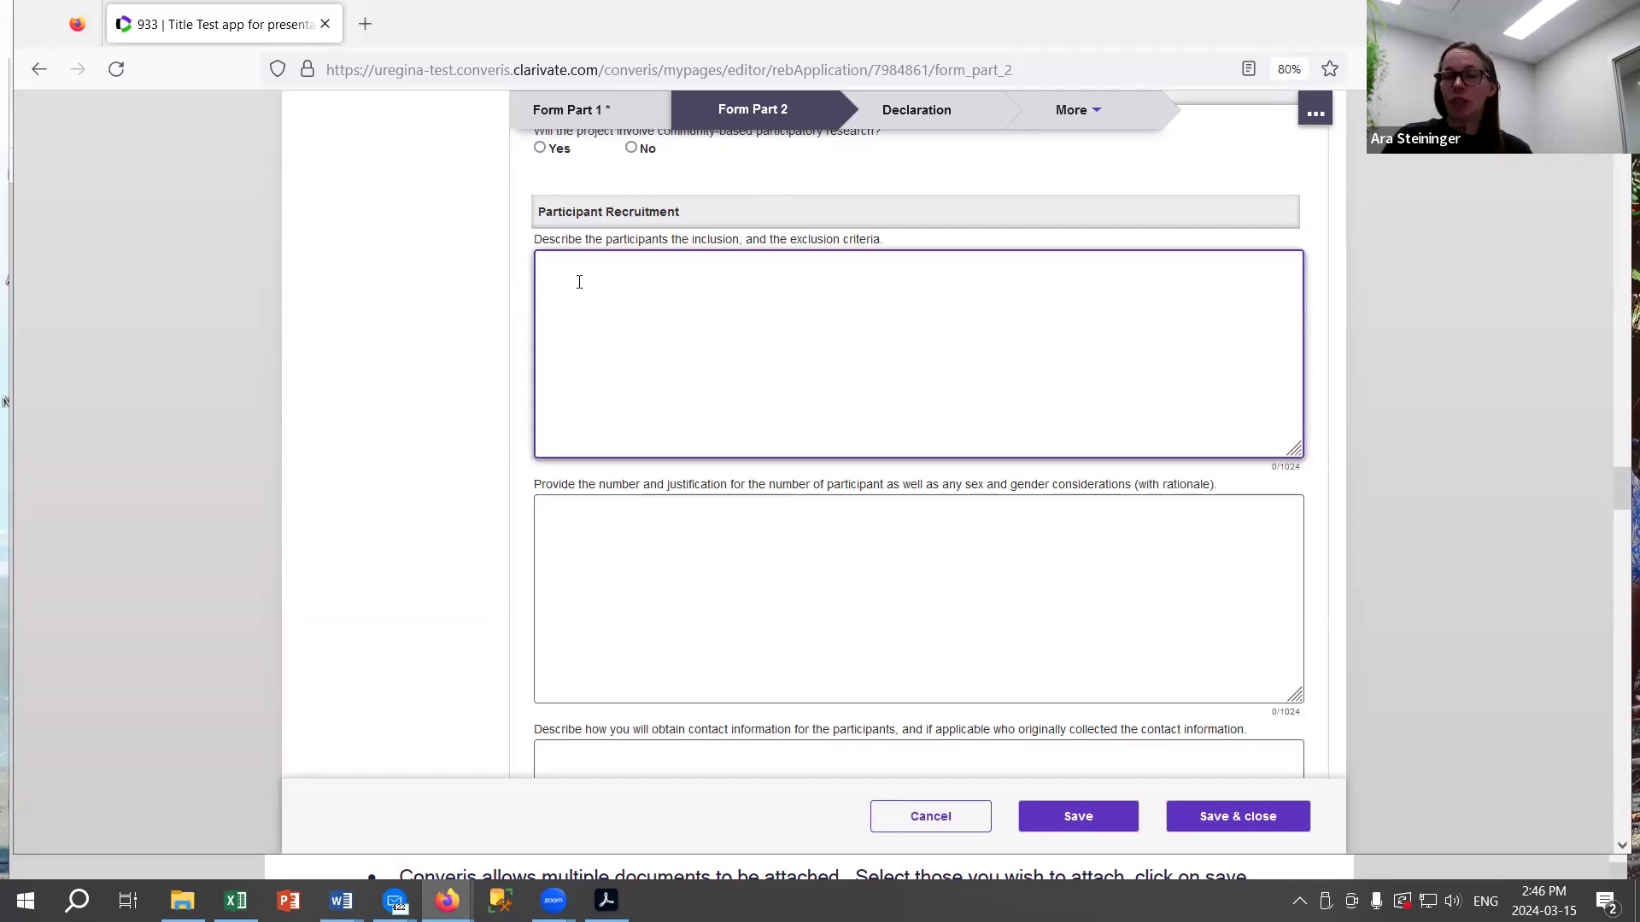
type("describe")
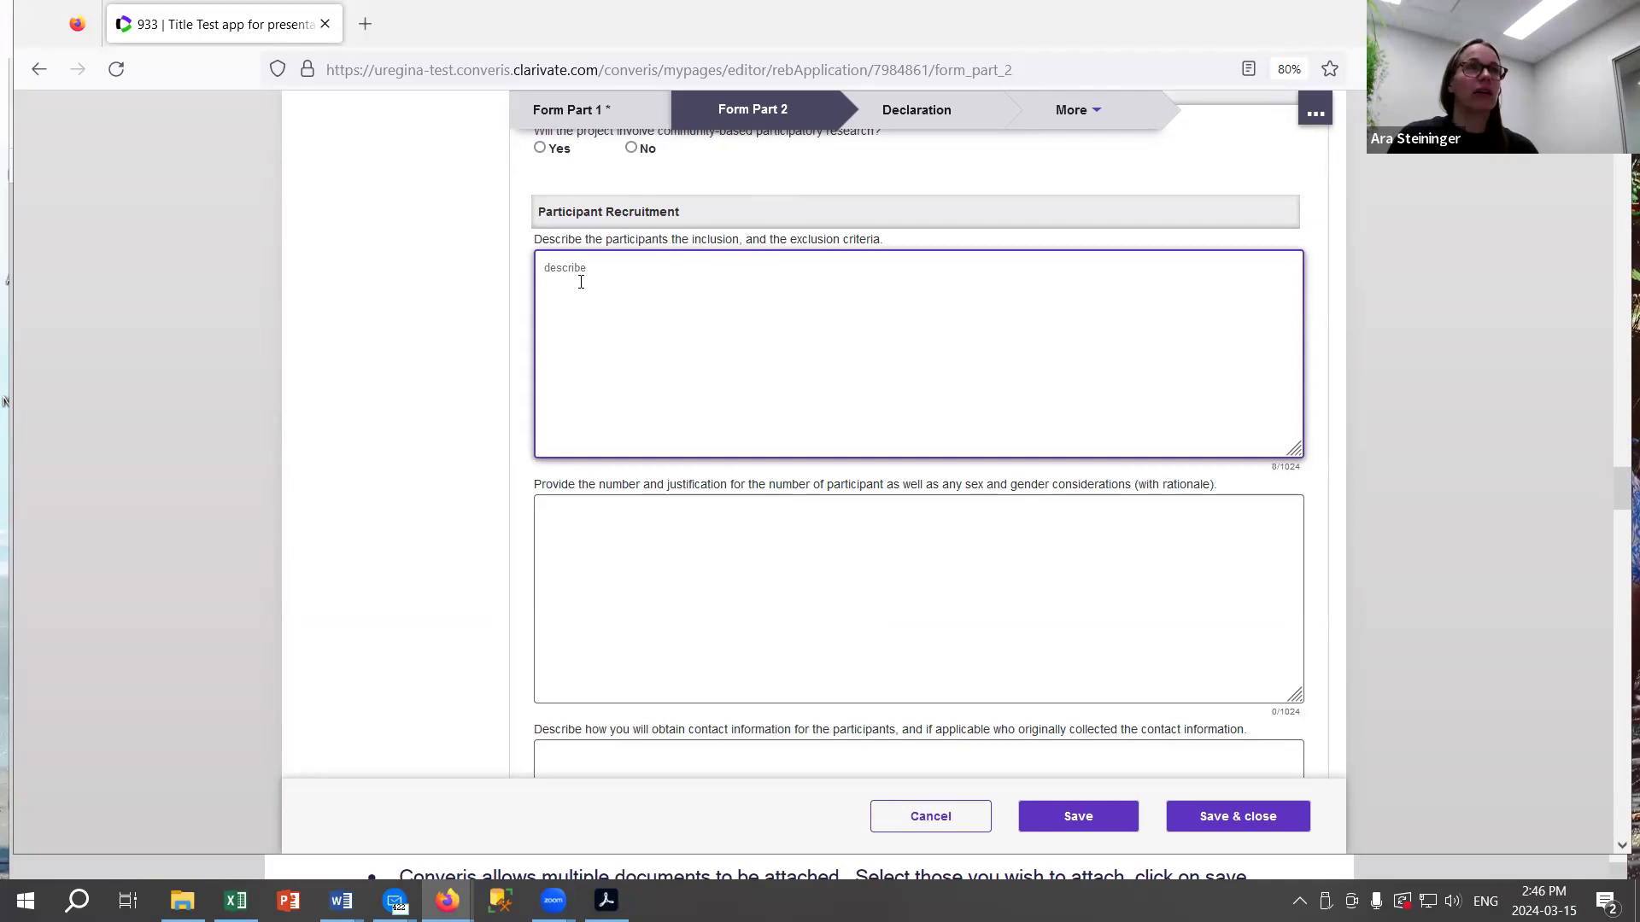
key("Tab")
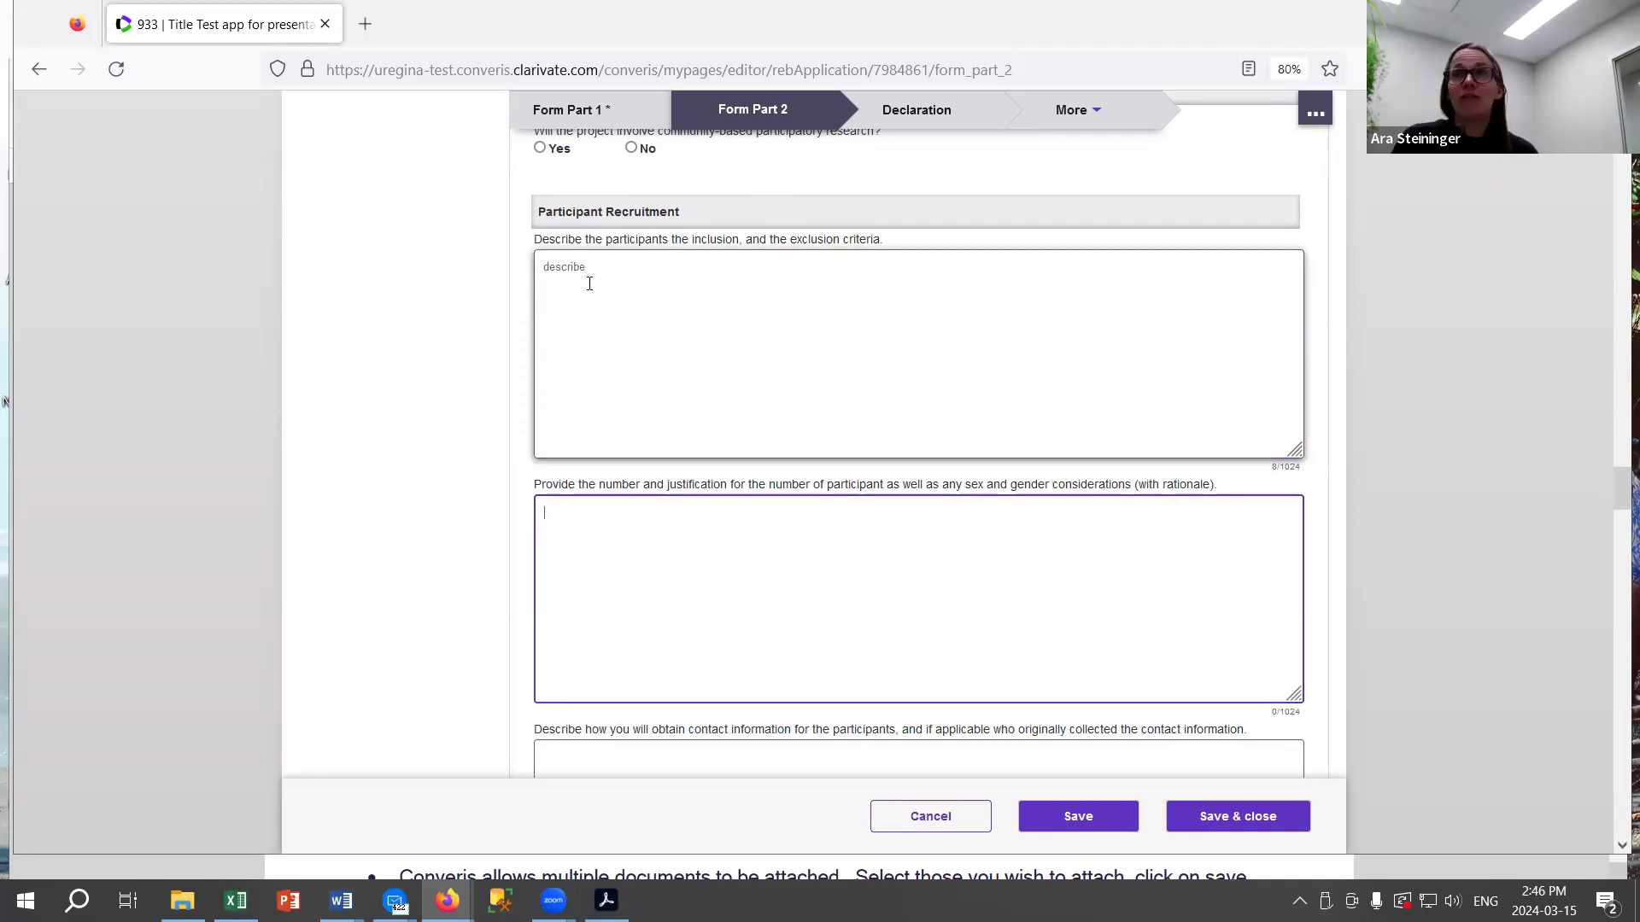
type("number")
key("Tab")
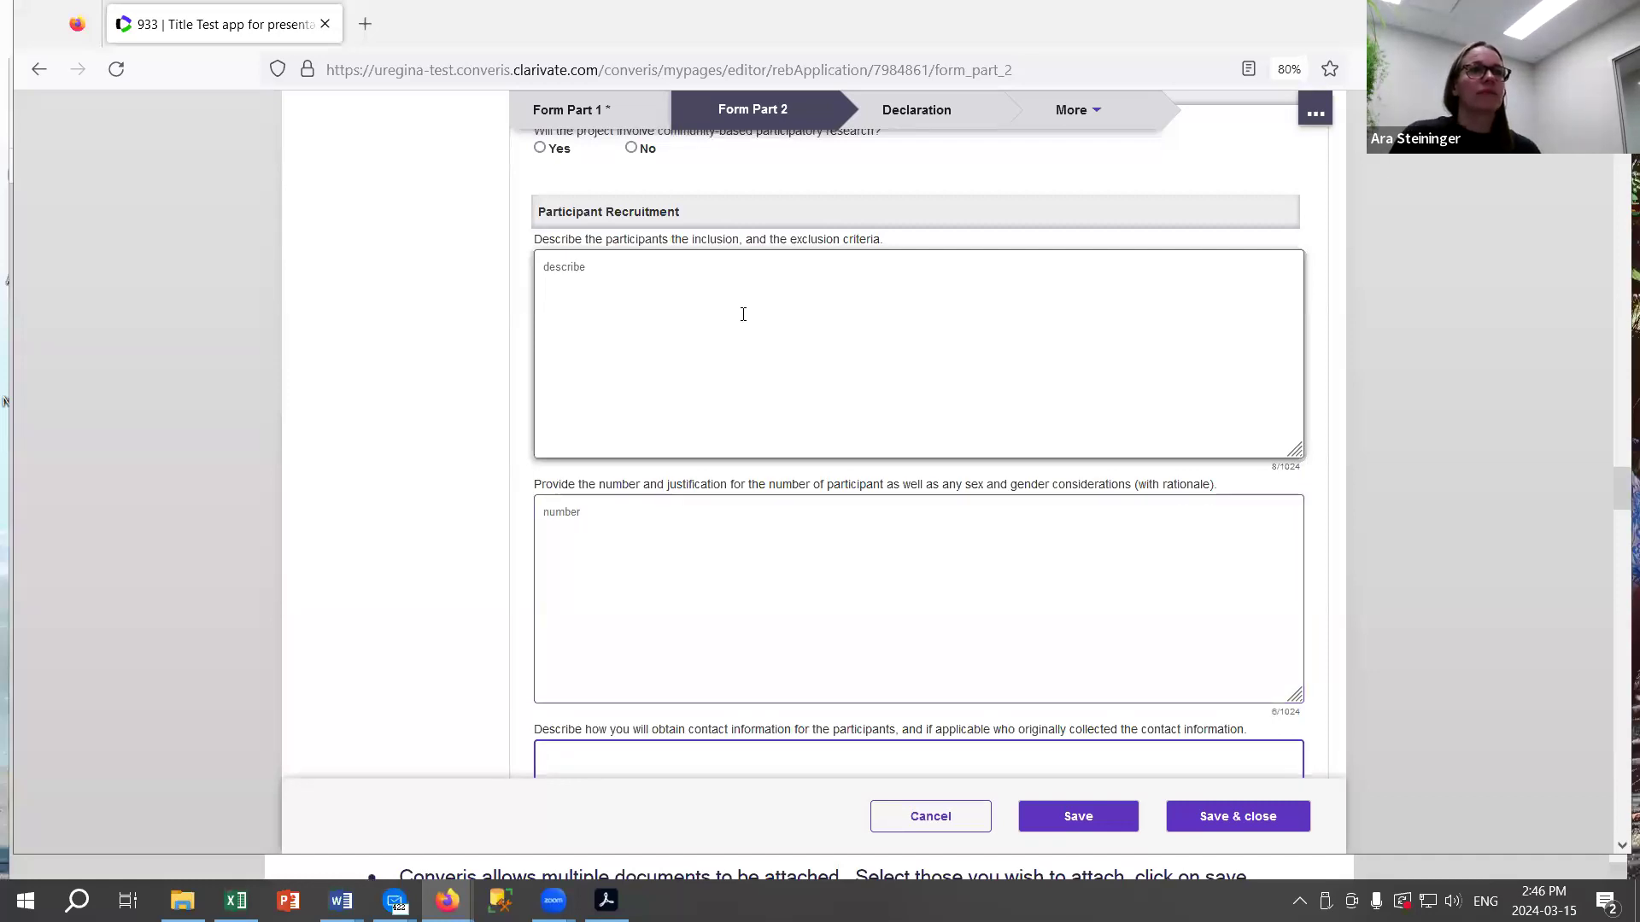
Enter "contact" as the answer on how participants' contact information will be obtained.
scroll(743, 314, "down", 4)
left_click(585, 402)
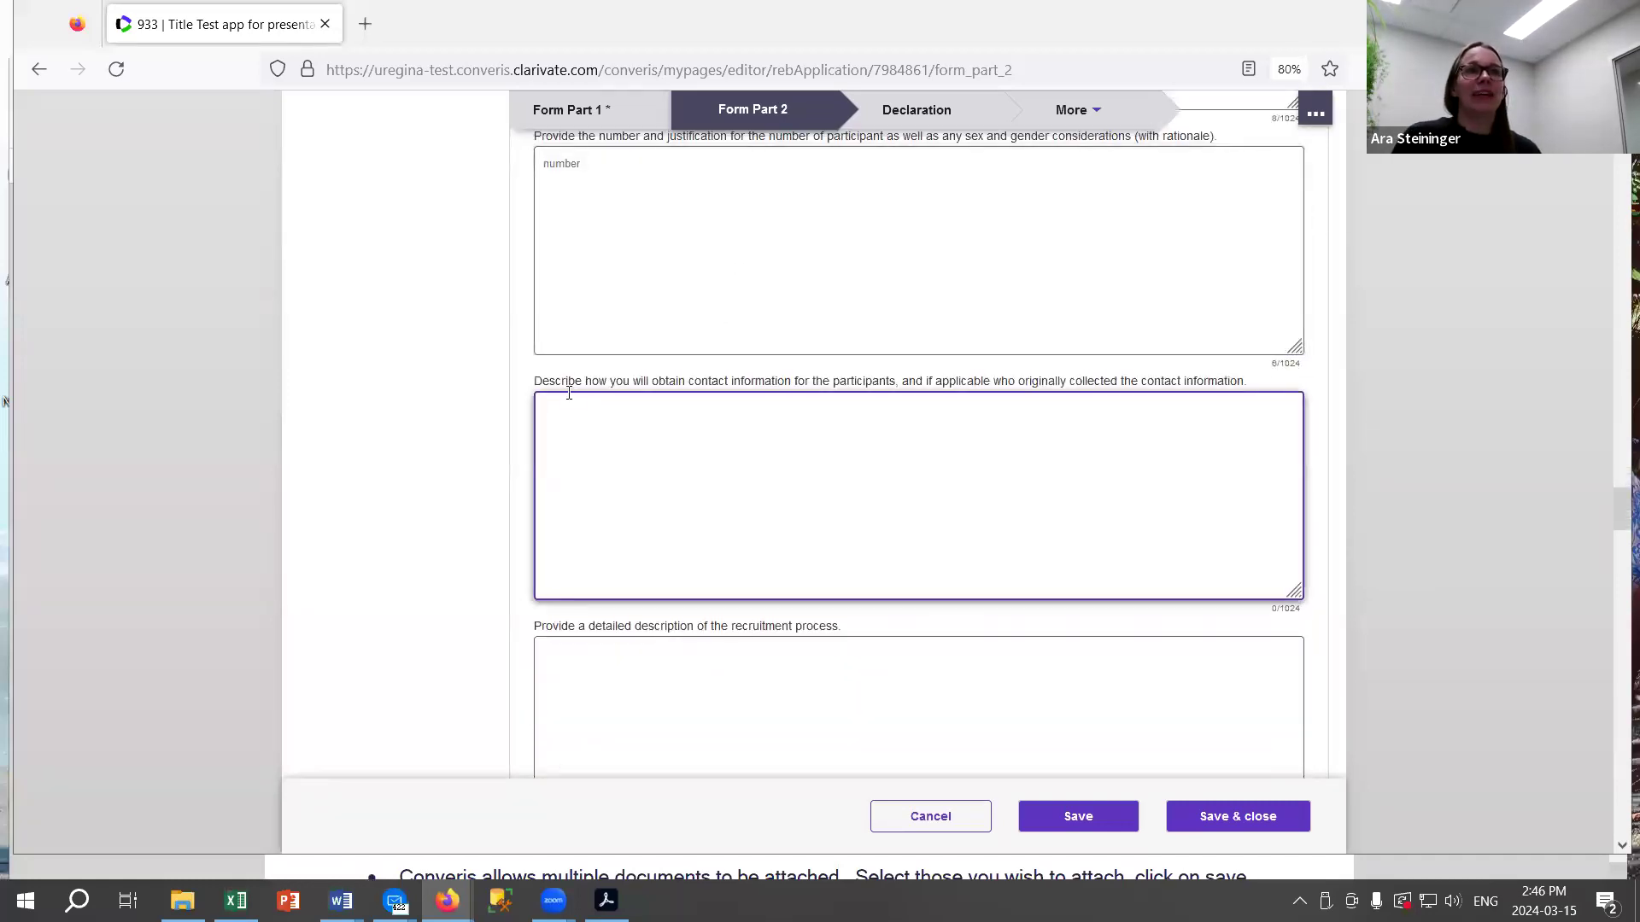
type("a")
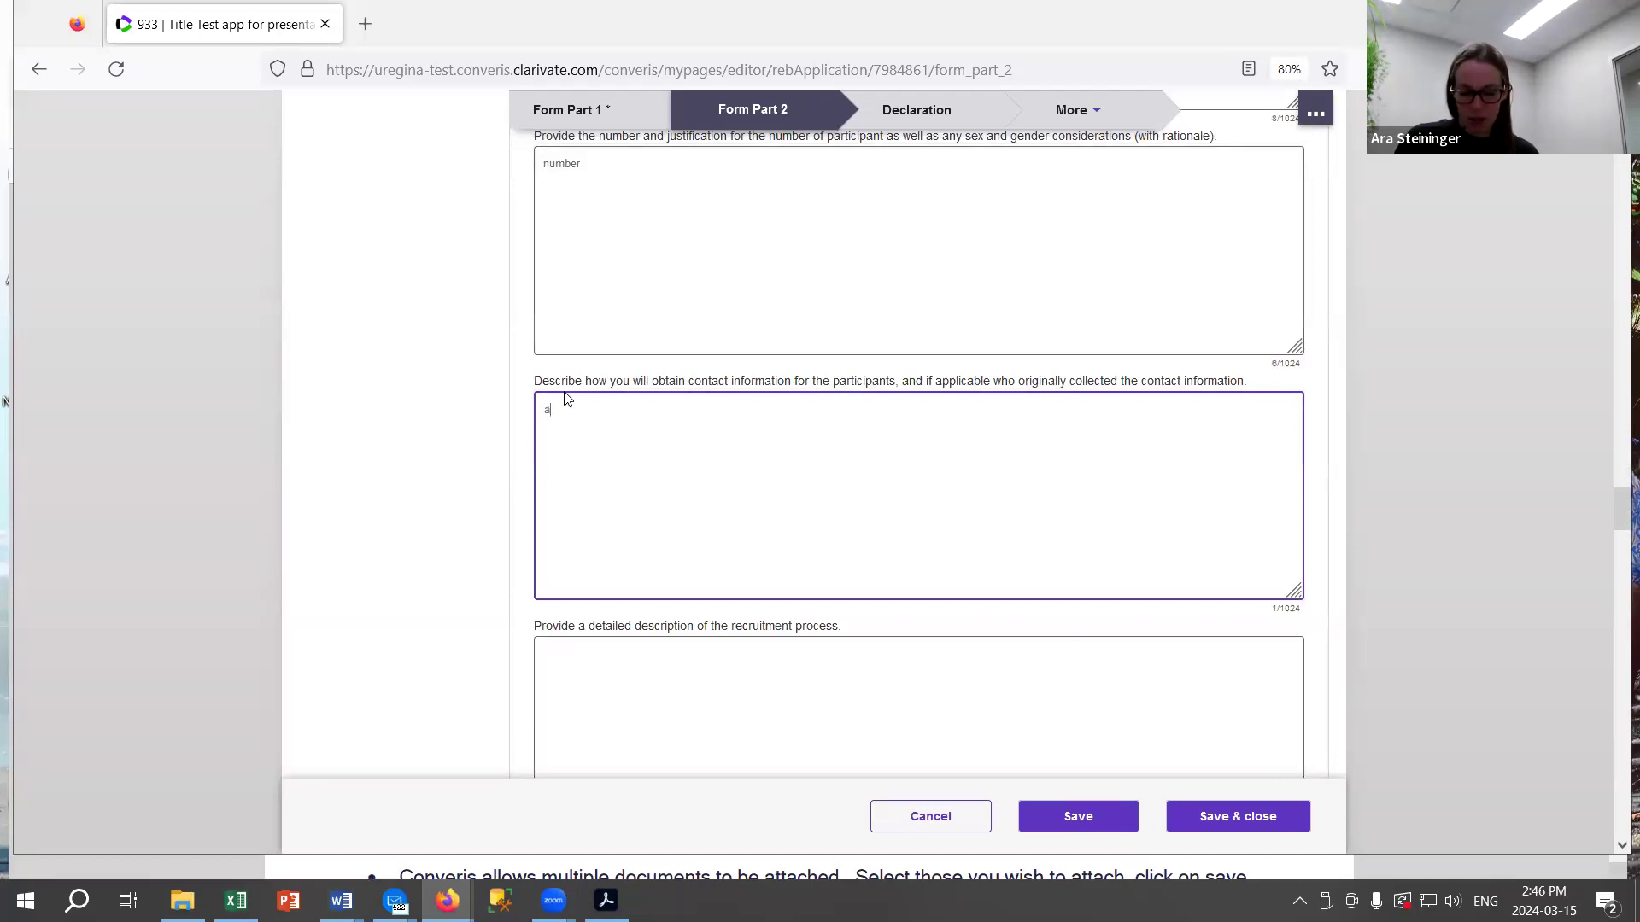
type("ontact")
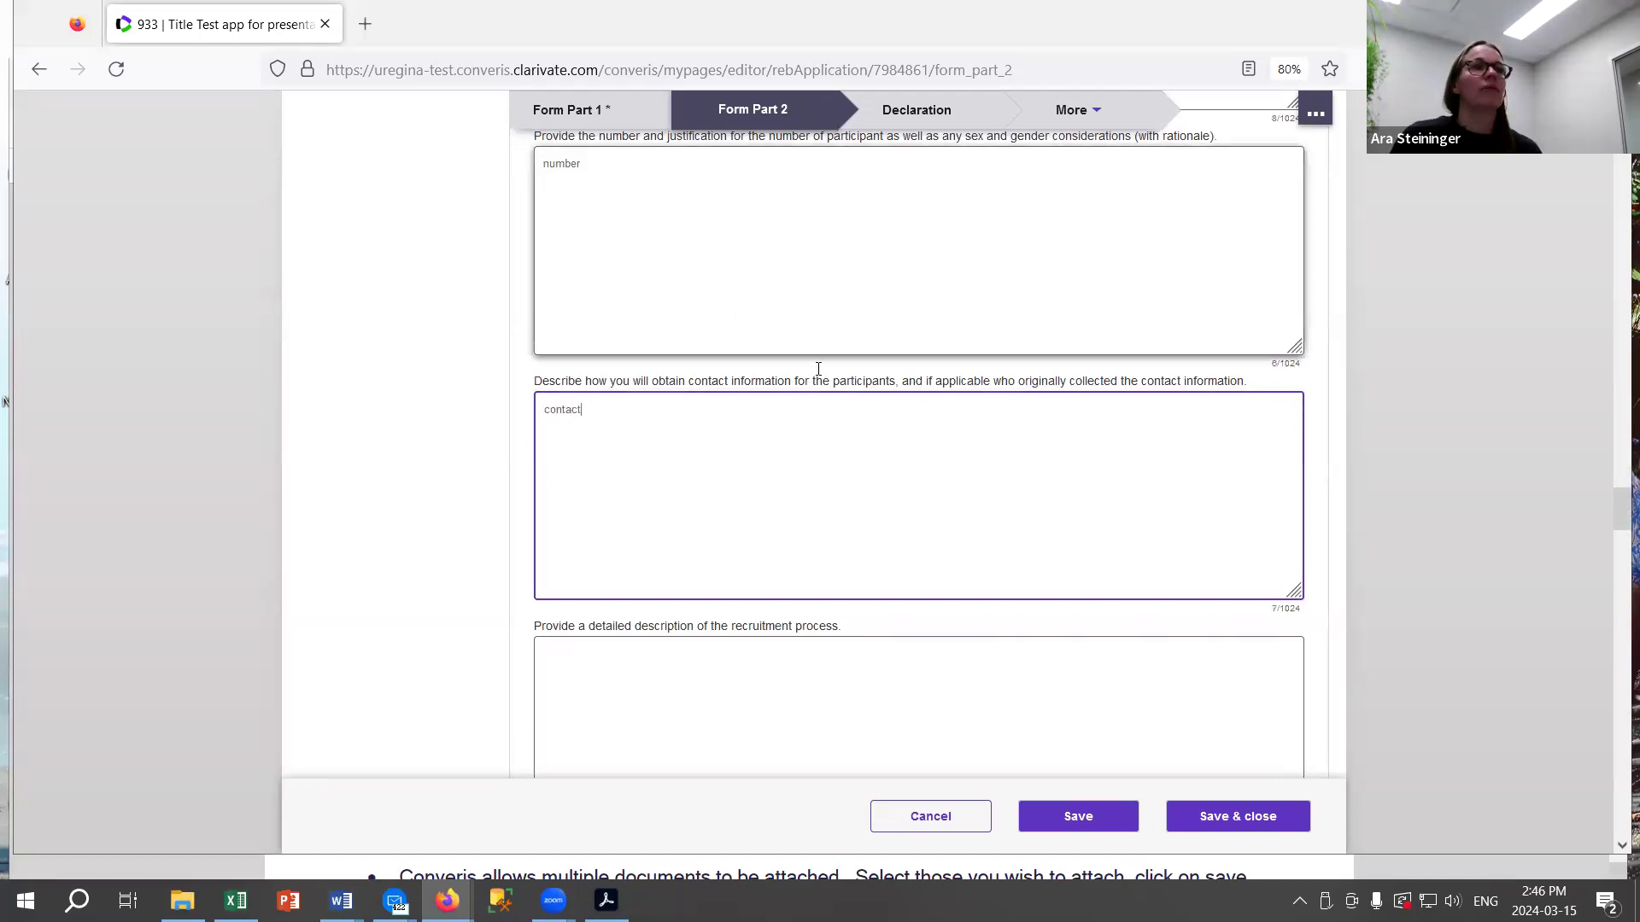
Enter "Describe" for the recruitment process description and "Who is involved" for the roles of those involved in recruitment.
scroll(882, 395, "down", 3)
left_click(704, 423)
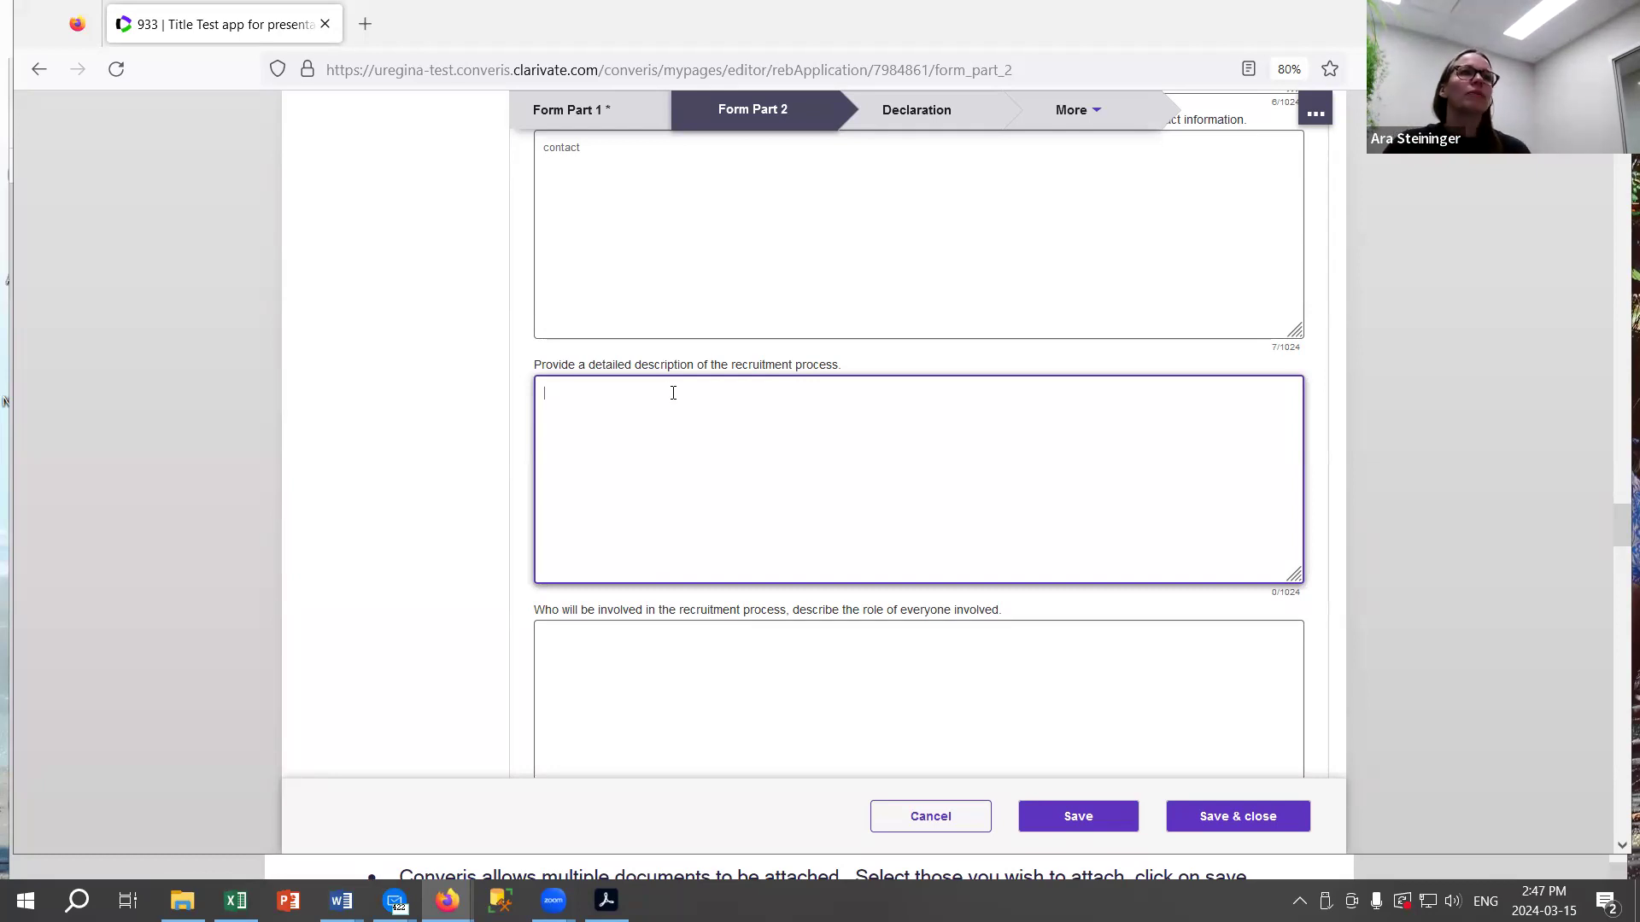
type("Describe")
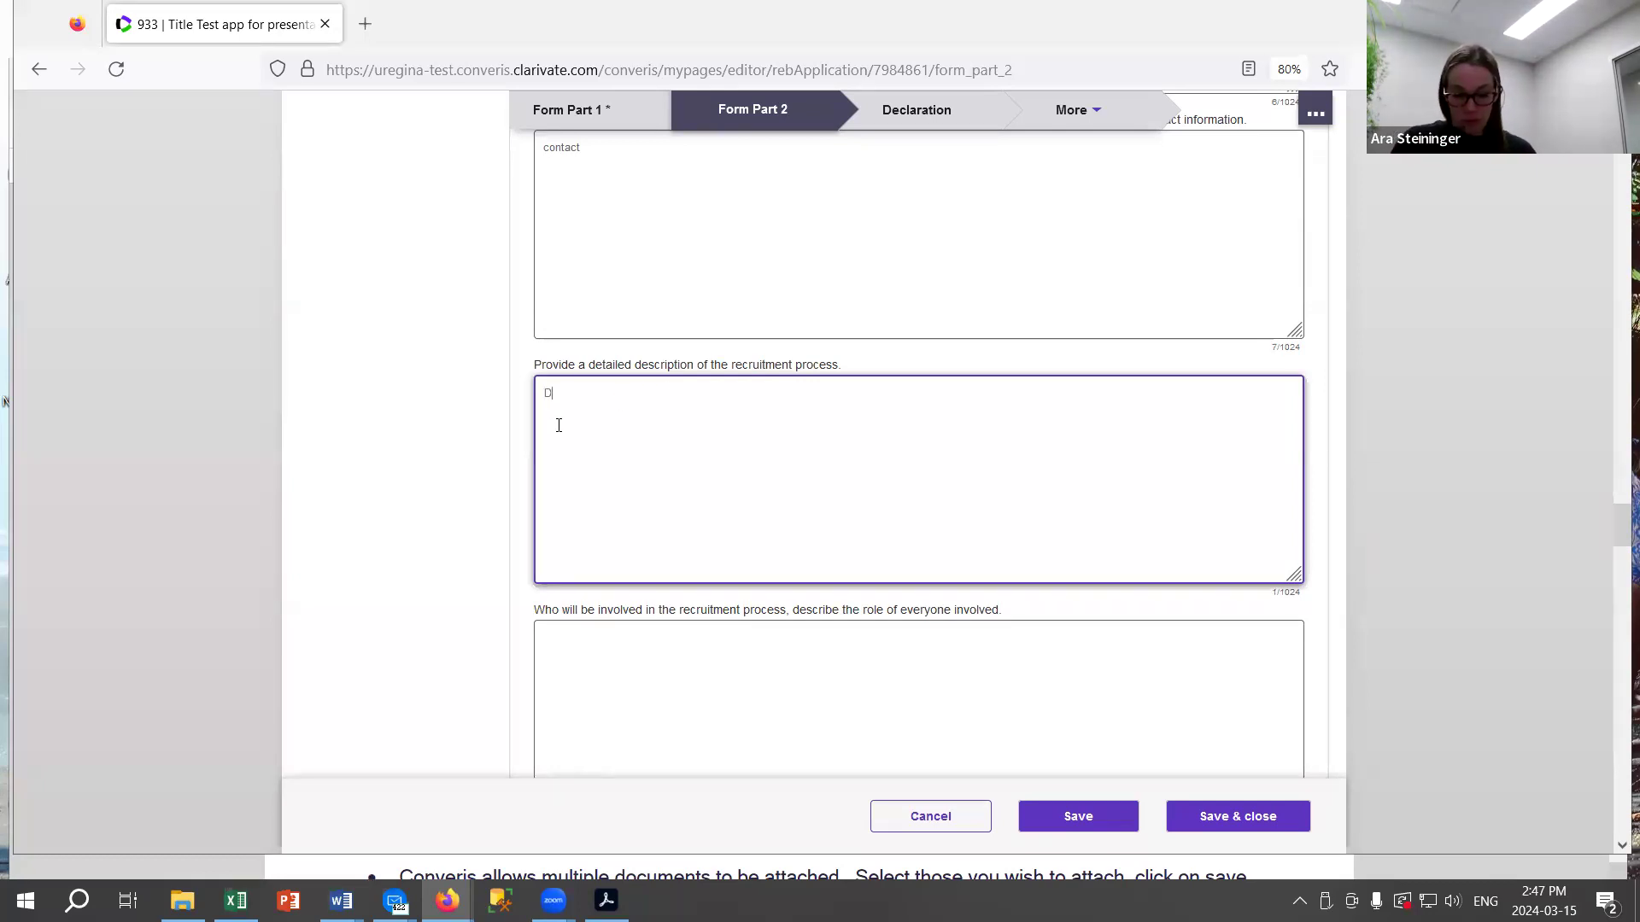
key("Tab")
type("Who is involved")
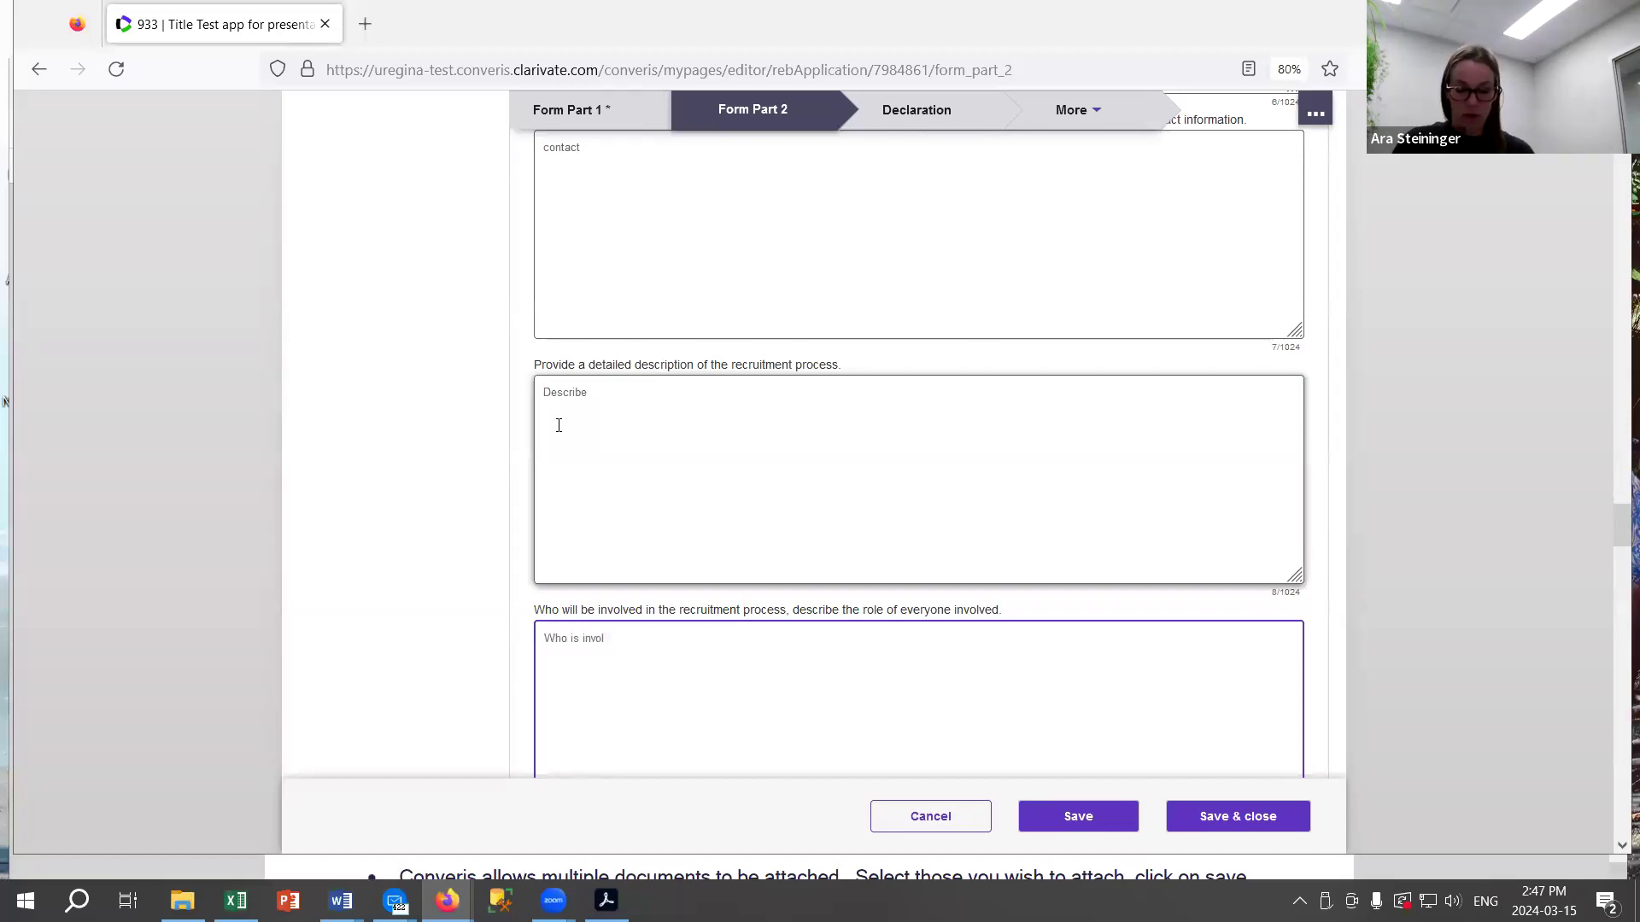
Enter "vulnerable" as the researcher's experience or training in working with special or vulnerable populations.
scroll(669, 425, "down", 4)
scroll(672, 435, "down", 2)
left_click(647, 413)
type("vulnerable")
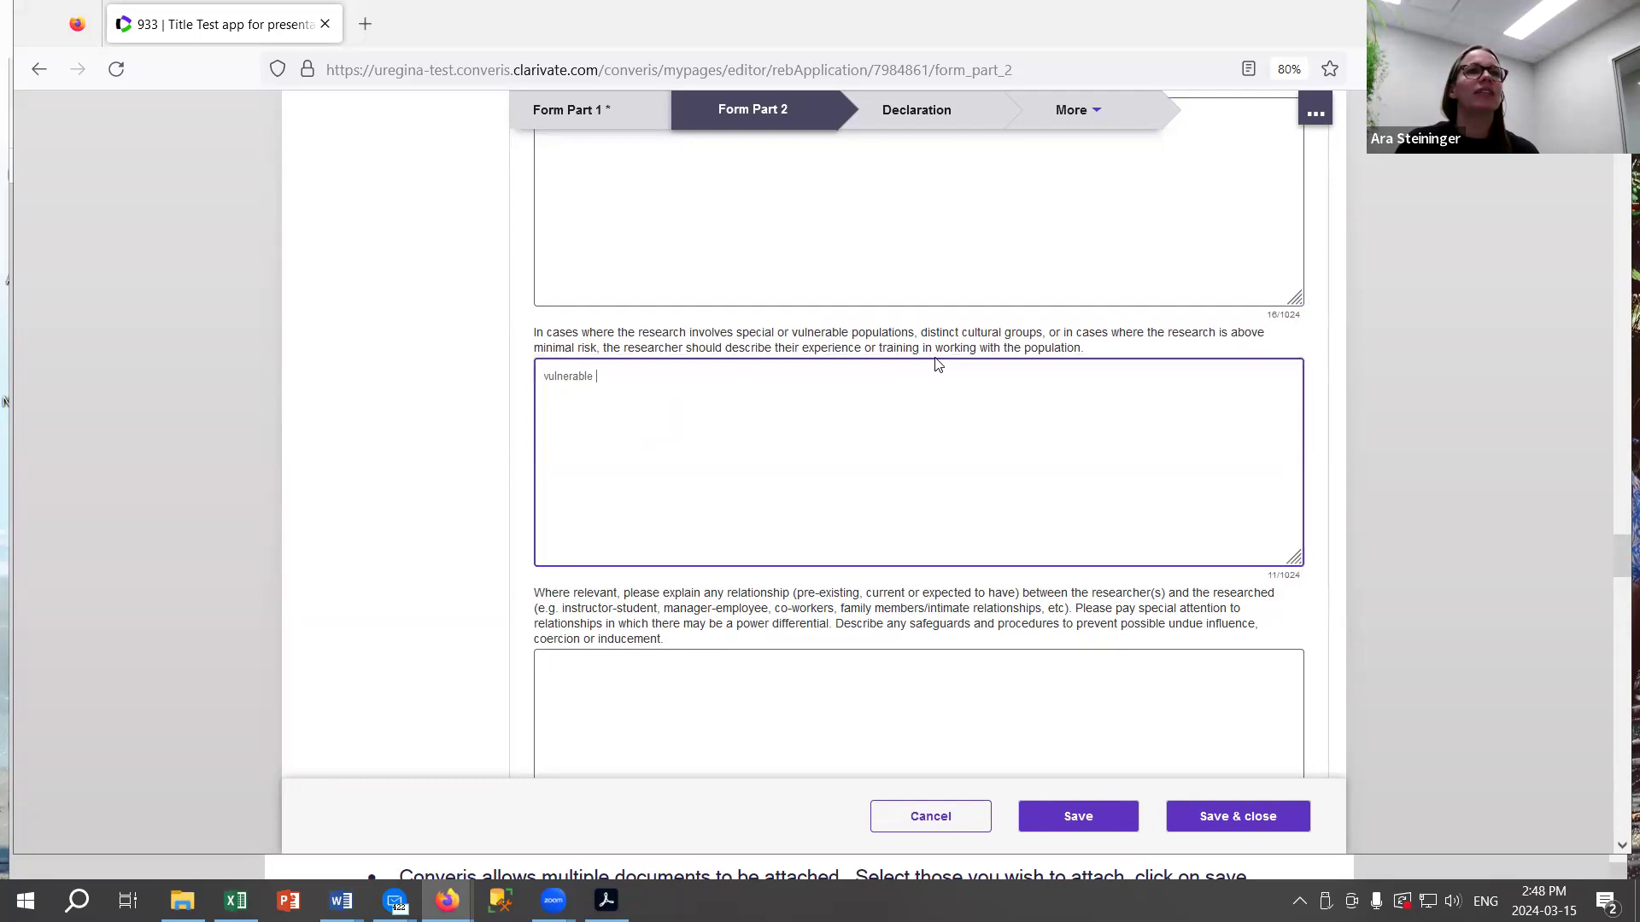
Enter "coercion" as the answer on researcher-participant relationships and safeguards against undue influence.
scroll(934, 363, "down", 3)
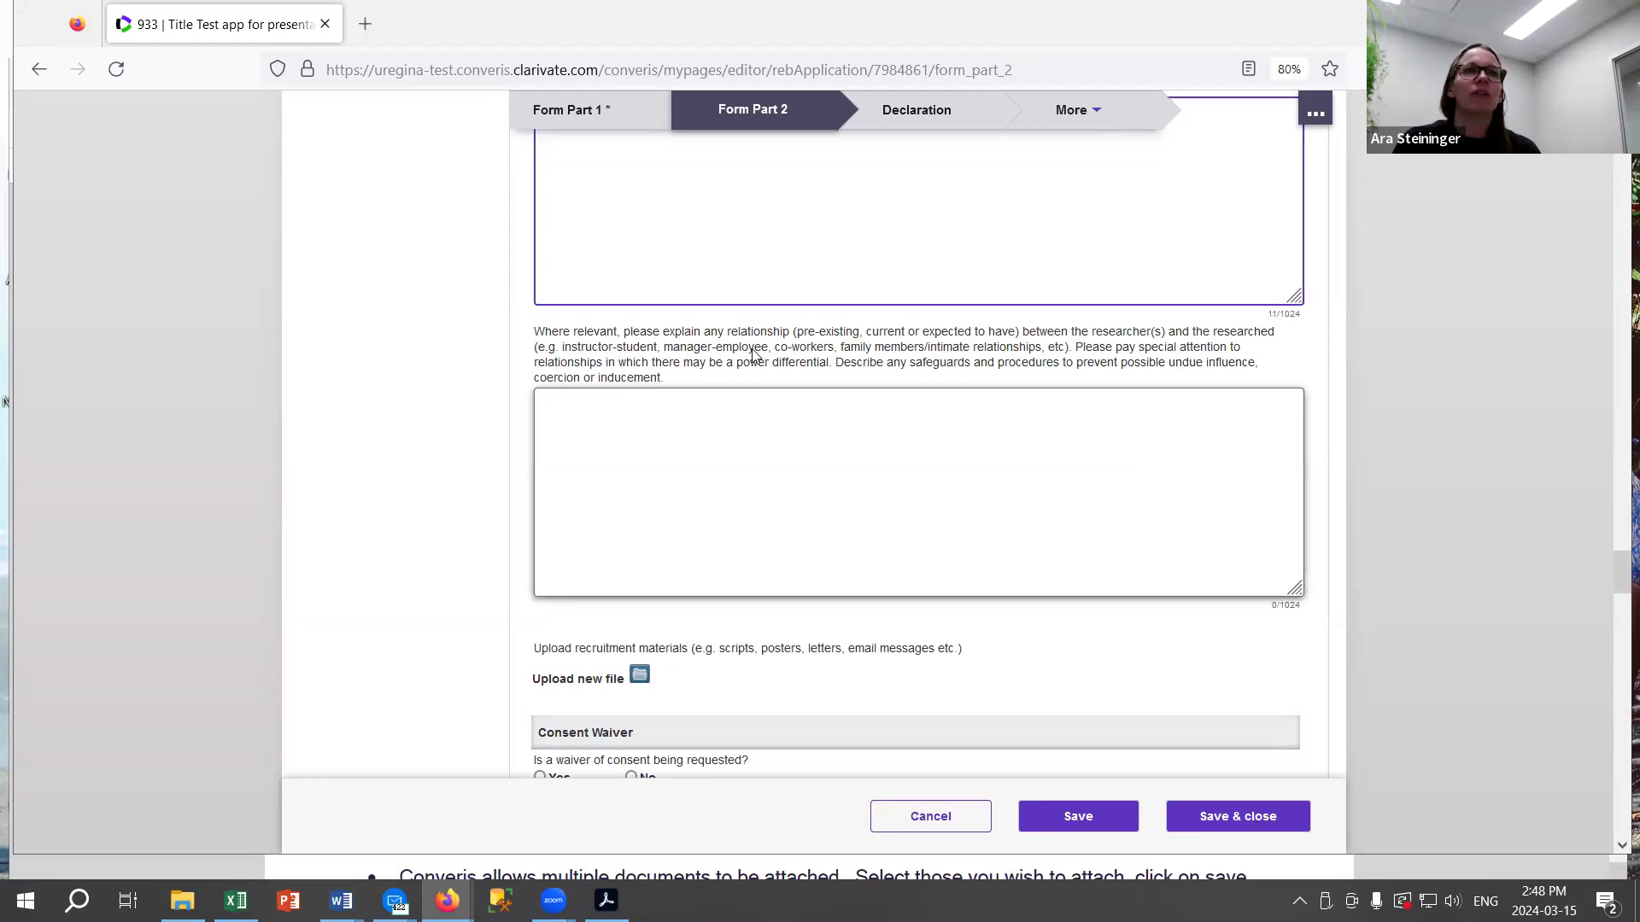
left_click(714, 403)
scroll(722, 406, "up", 1)
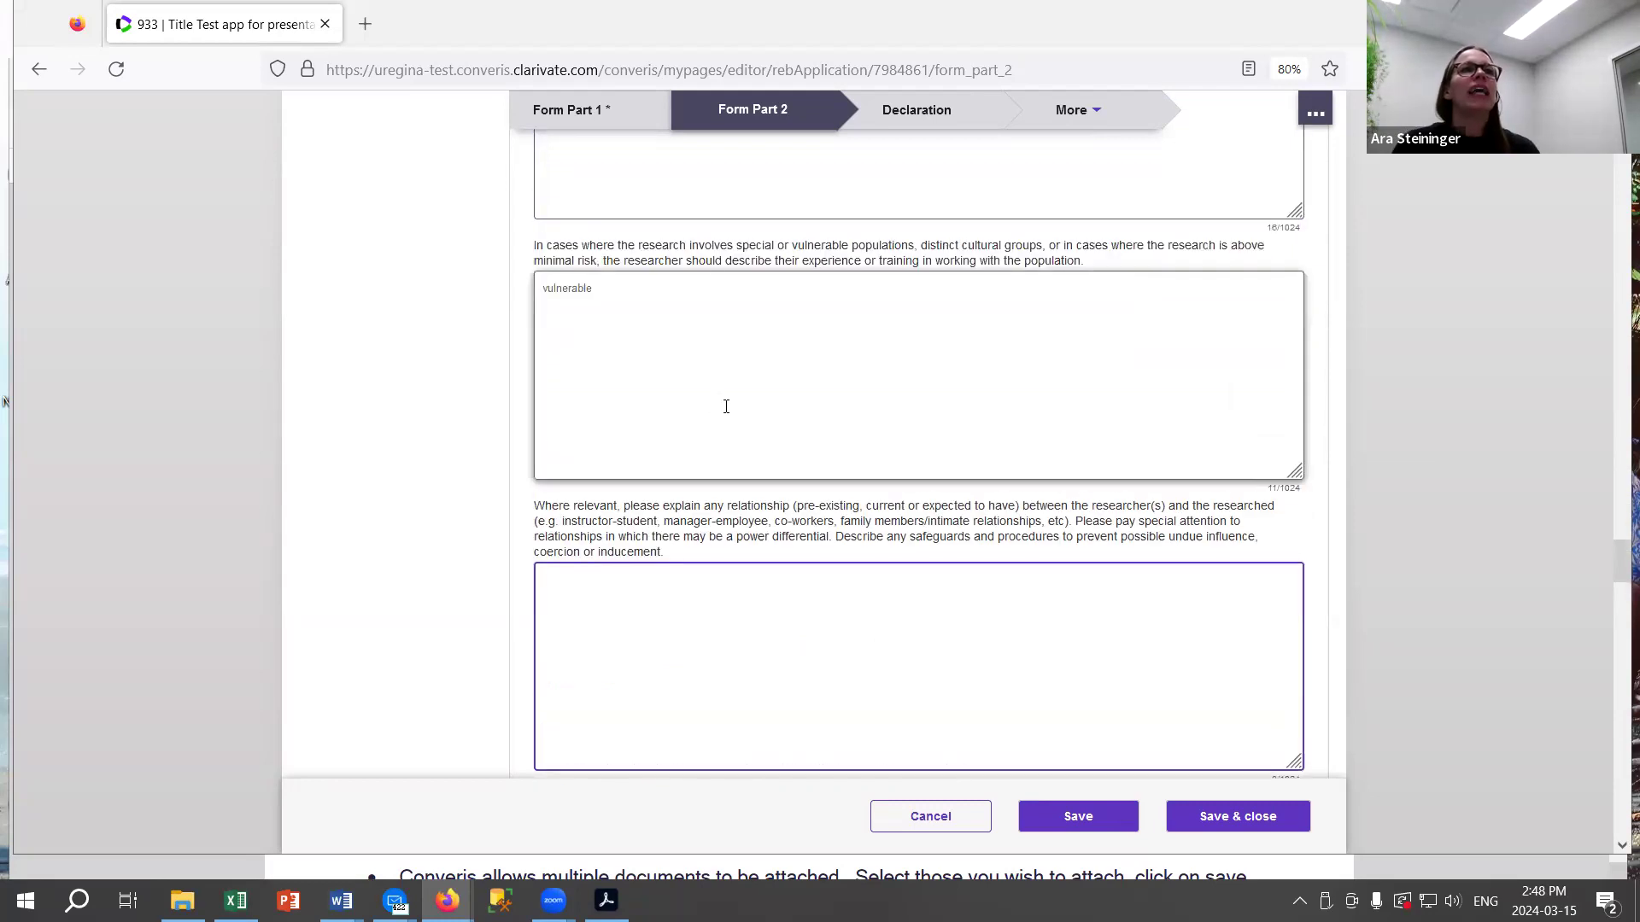
scroll(772, 423, "down", 1)
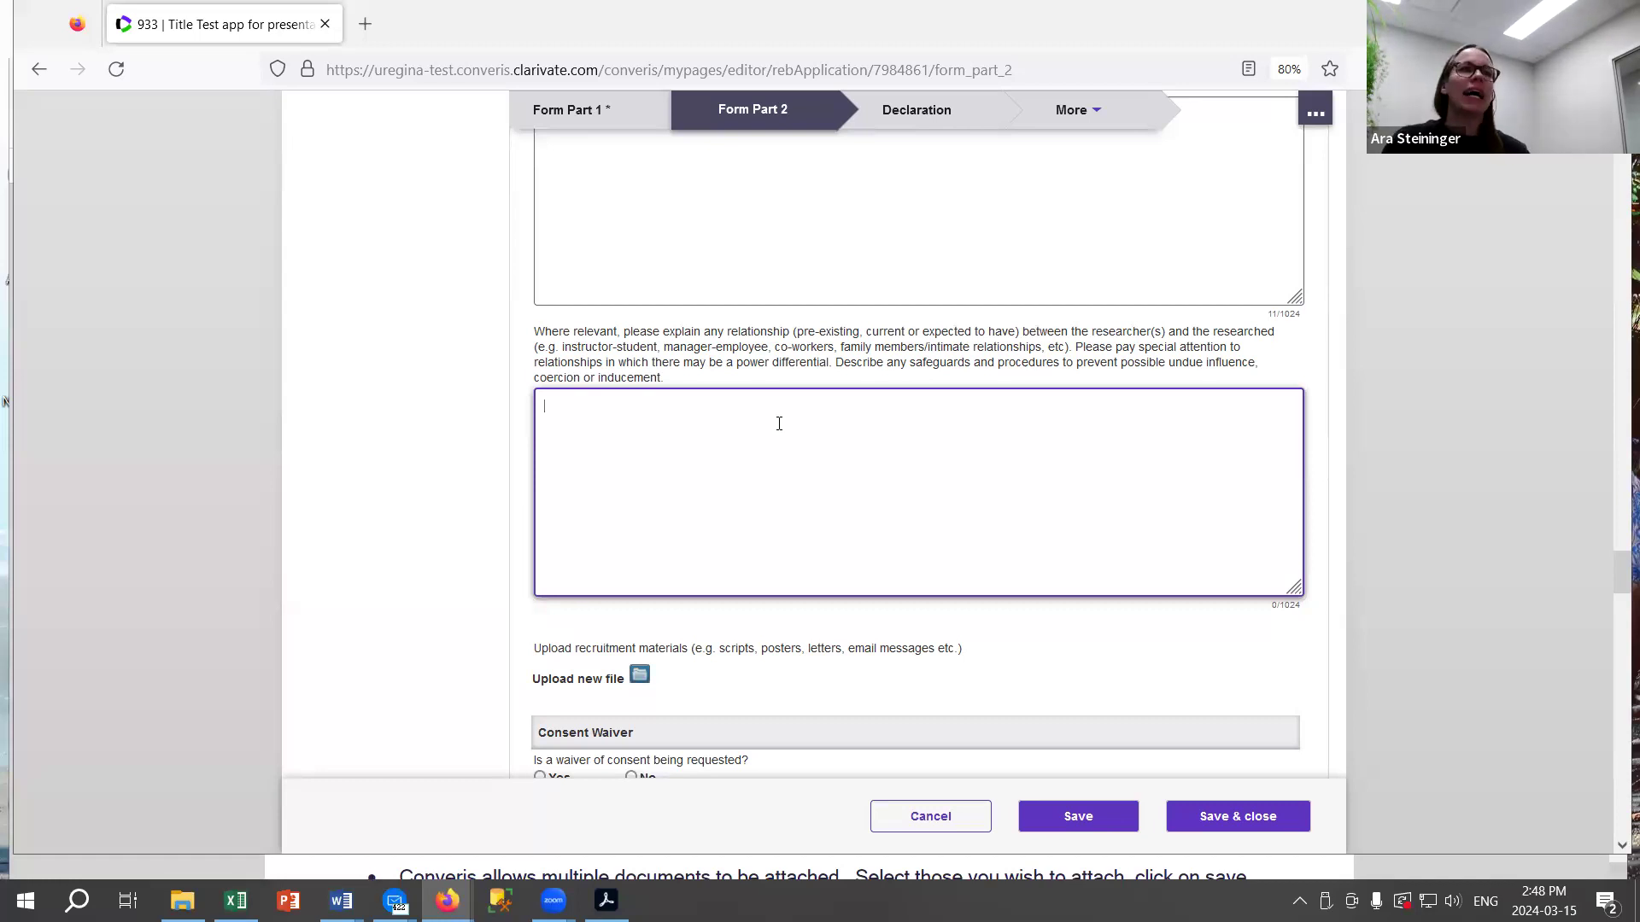
type("coercion")
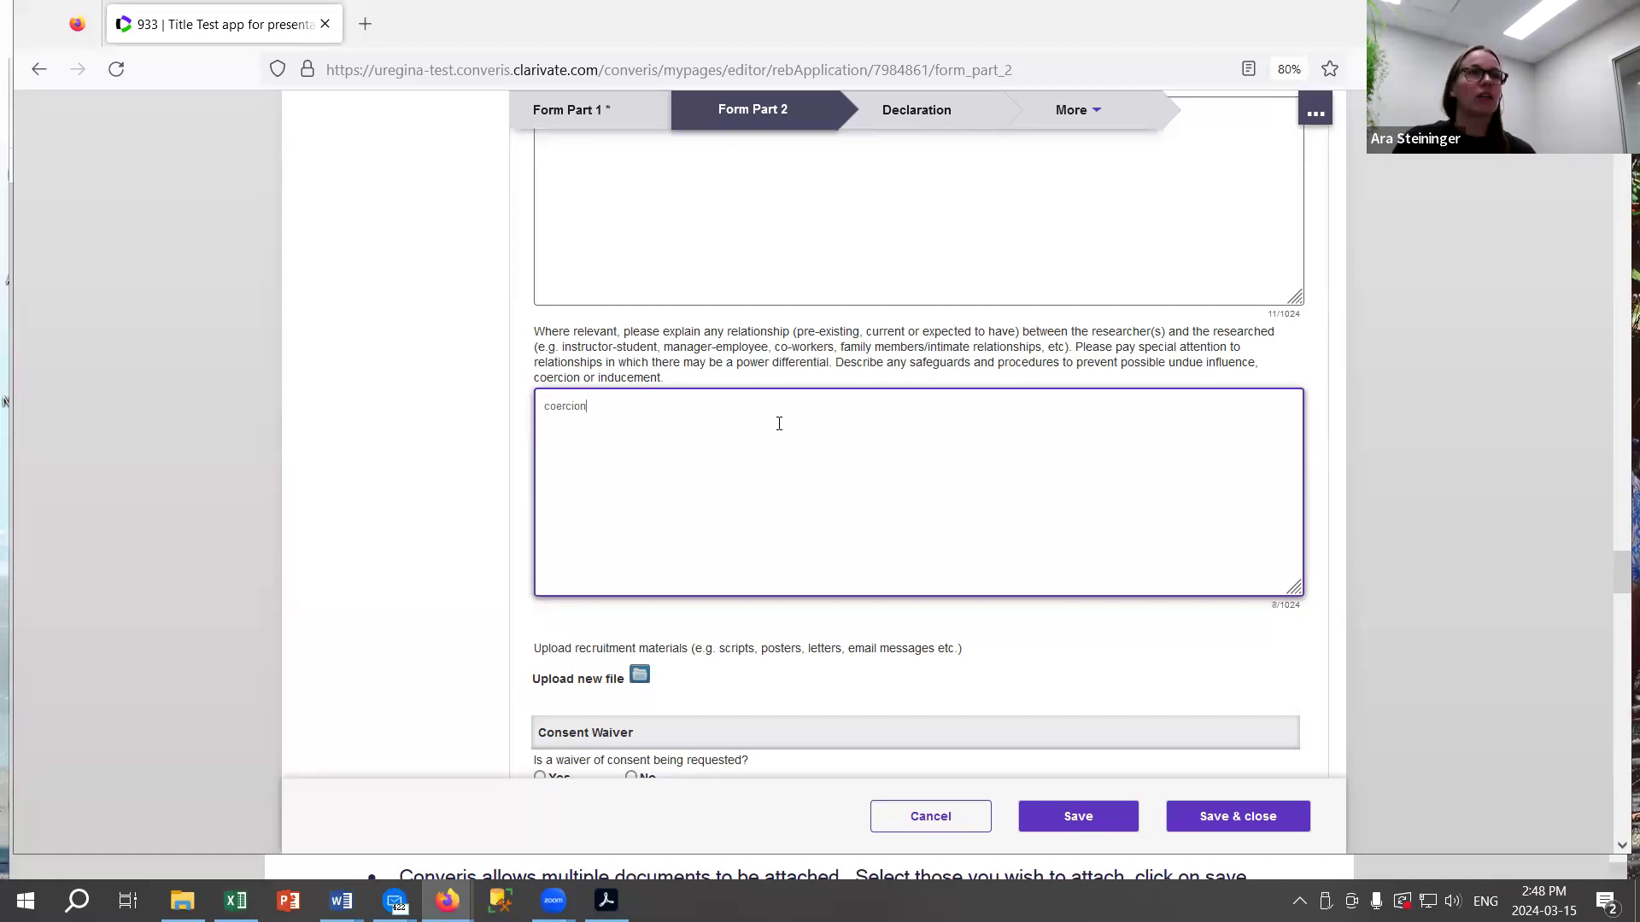
Examine the upload prompt for recruitment materials and the relationship question above it.
scroll(960, 257, "down", 5)
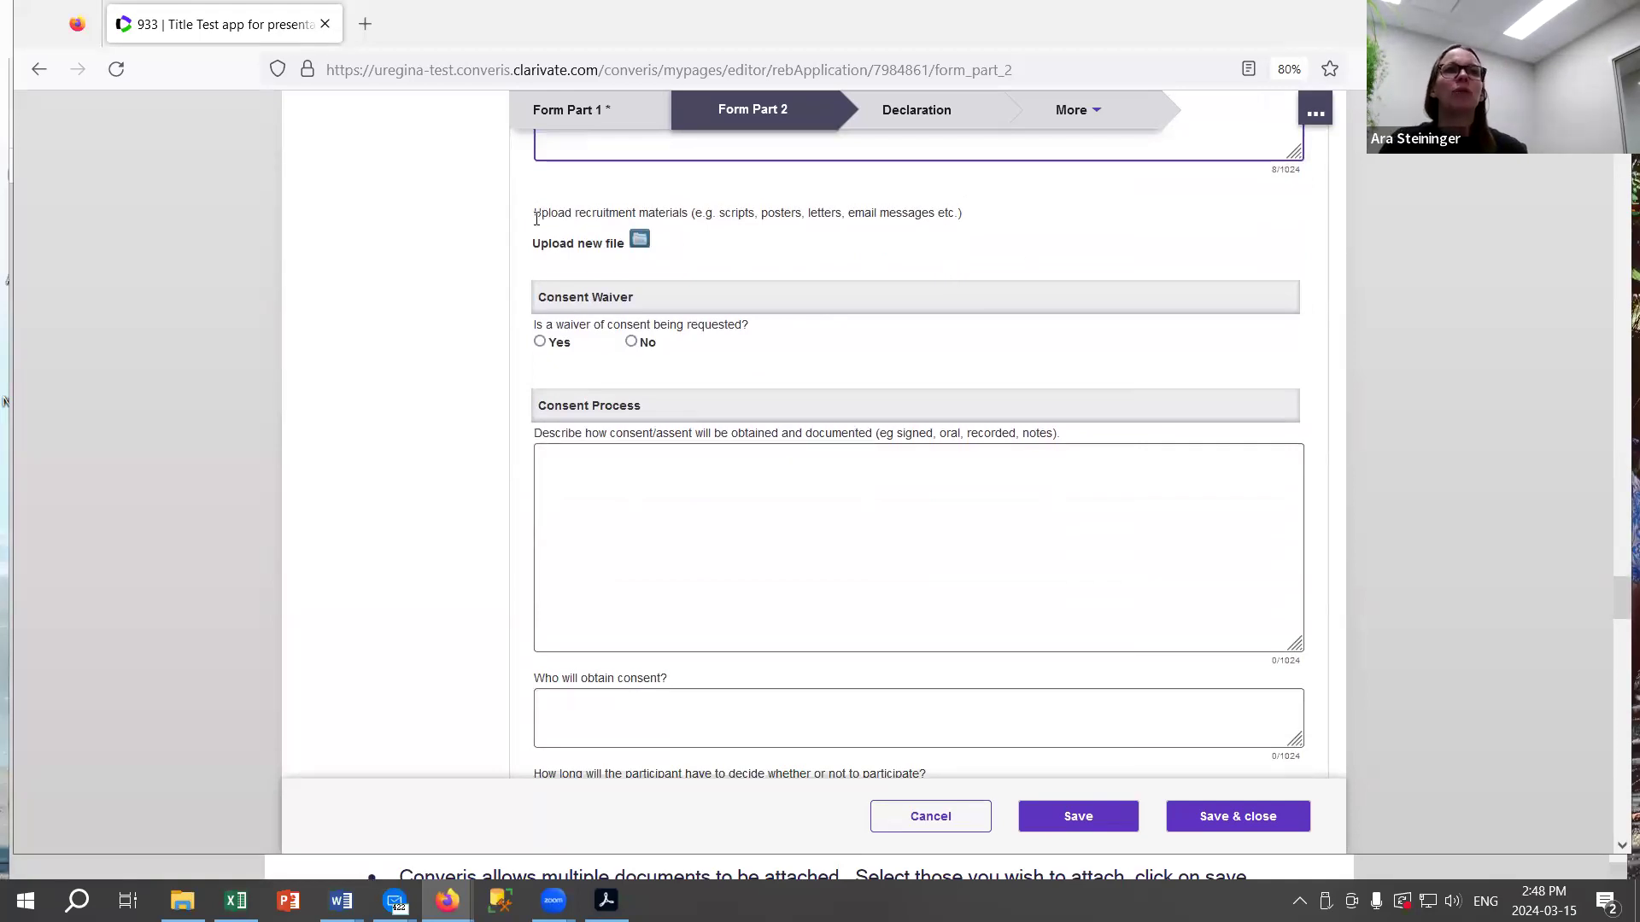
left_click_drag(540, 217, 973, 214)
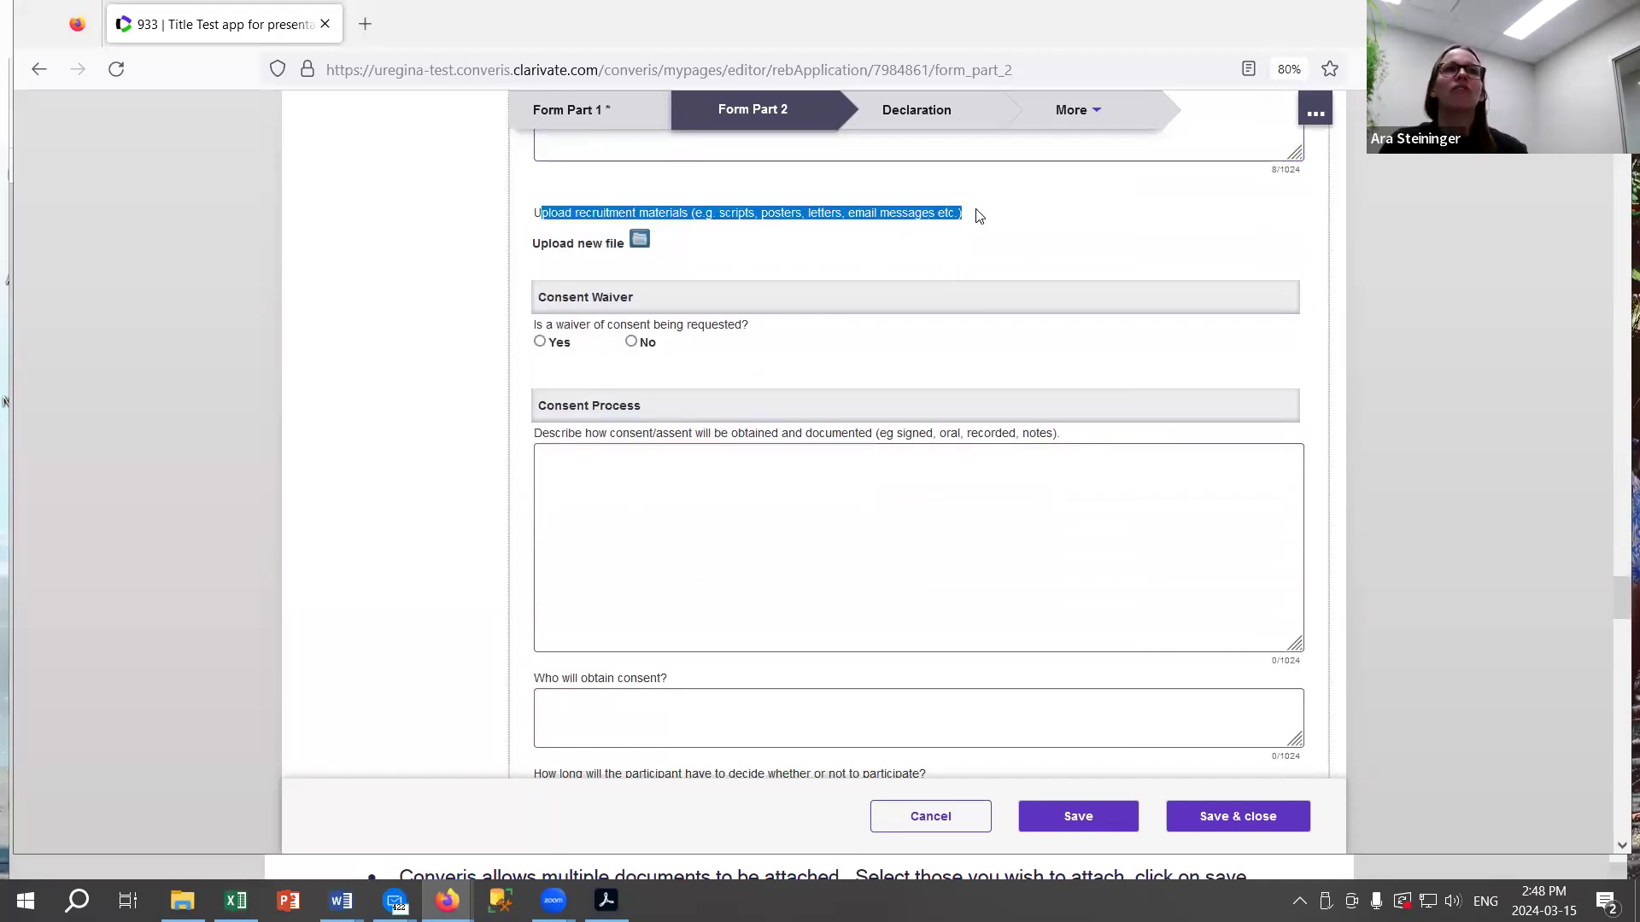
left_click(976, 220)
scroll(973, 219, "up", 1)
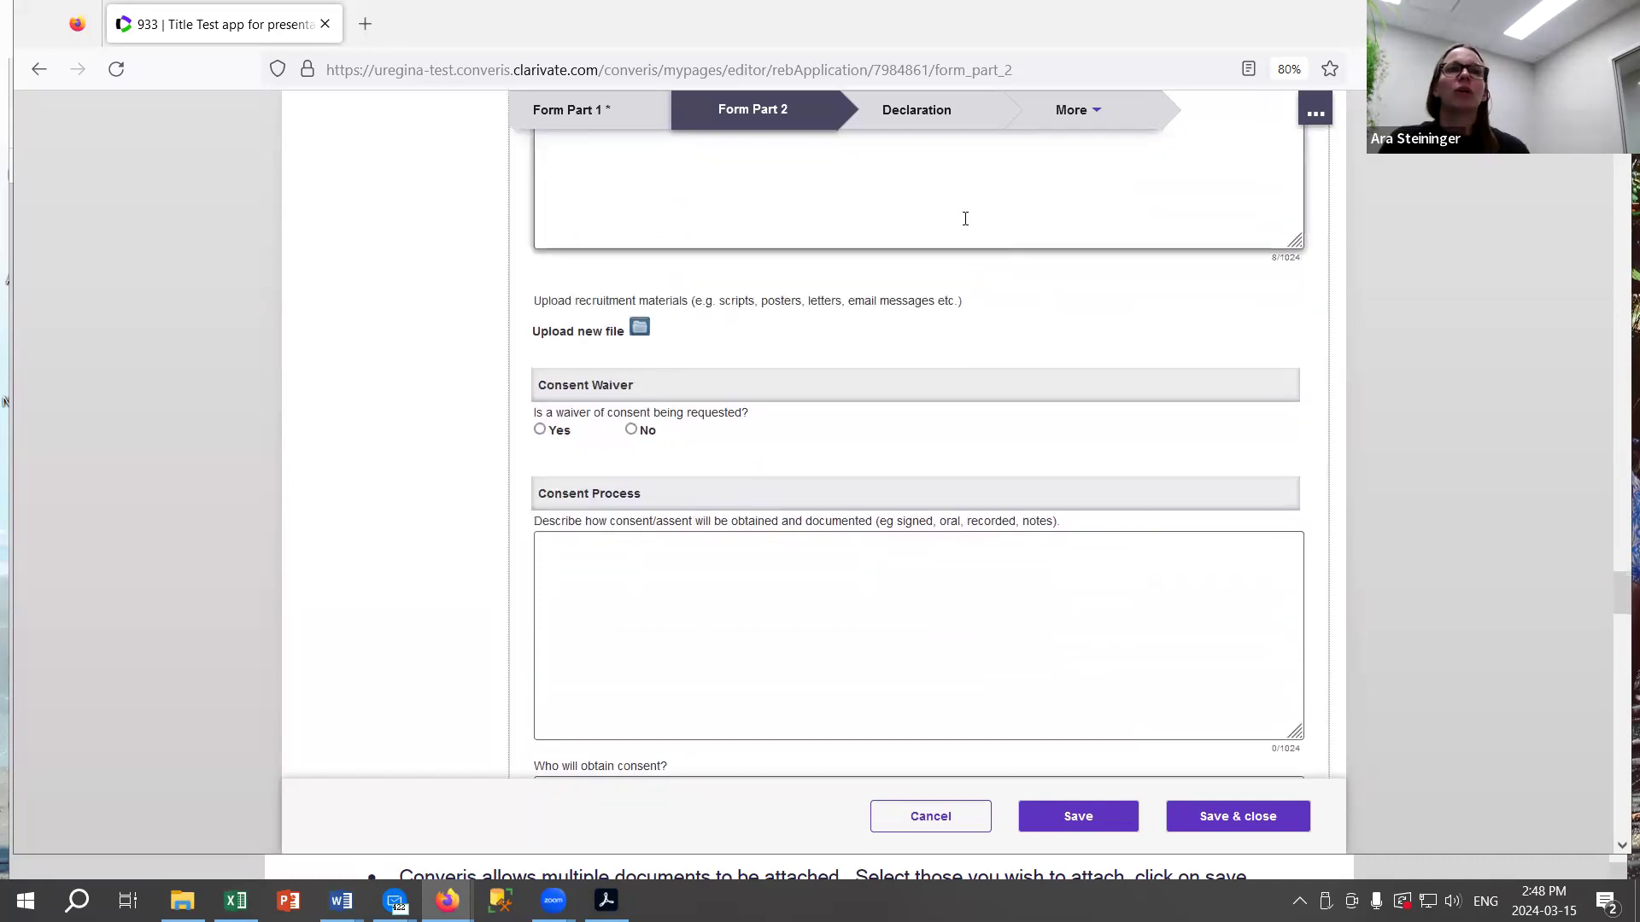
scroll(966, 218, "up", 2)
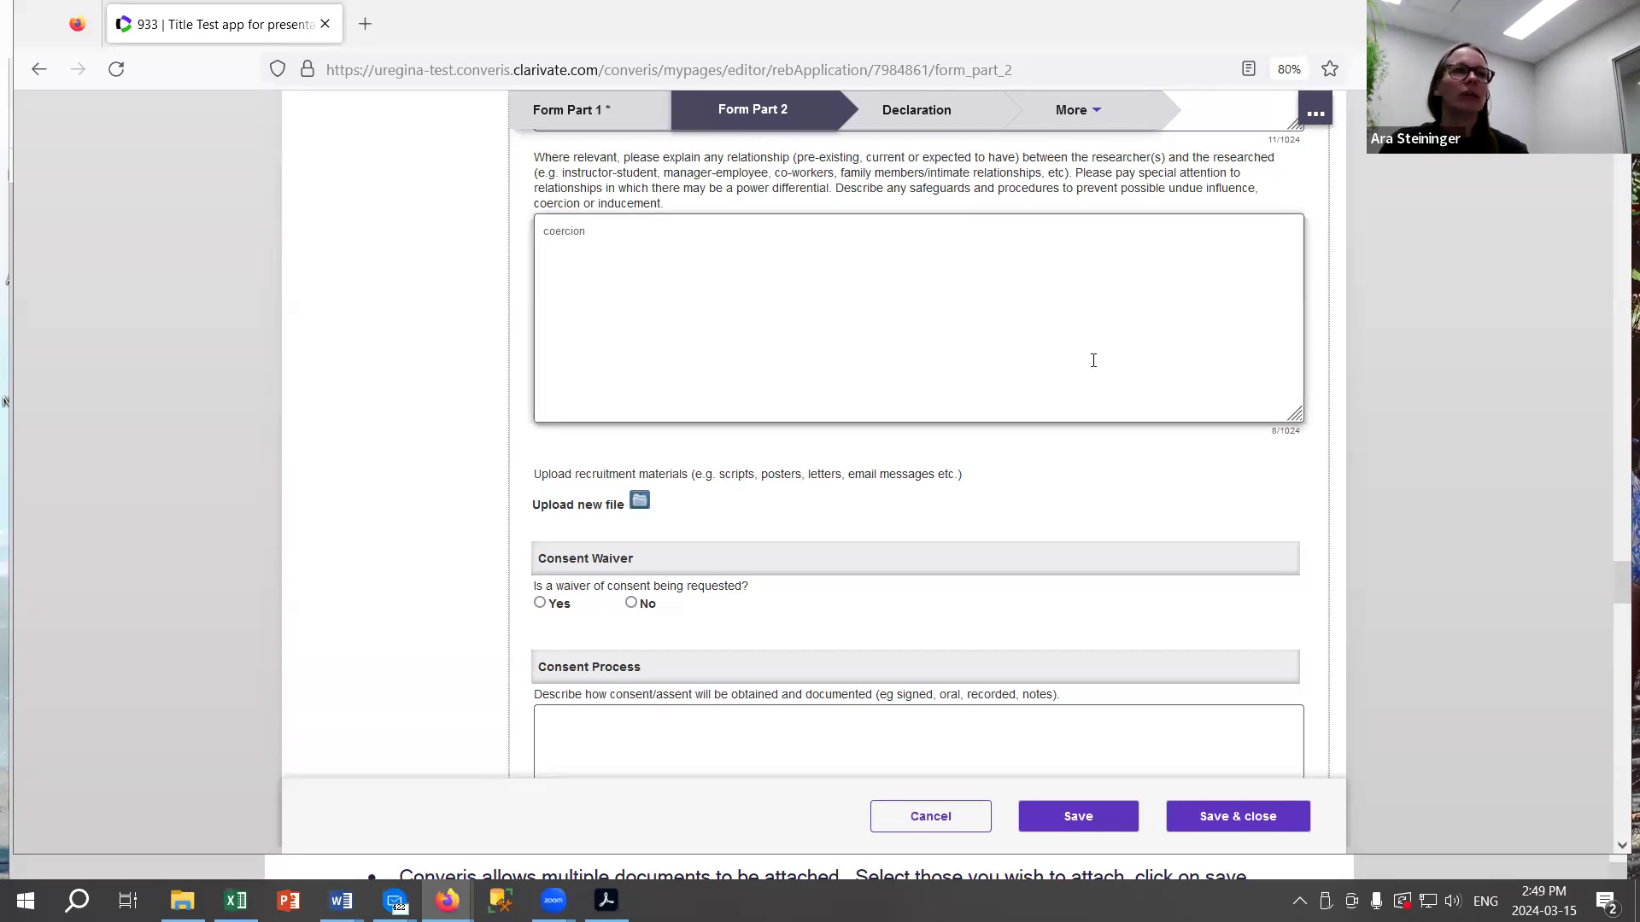
Answer Yes to requesting a waiver of consent and review the justification questions that follow it.
scroll(1093, 360, "down", 3)
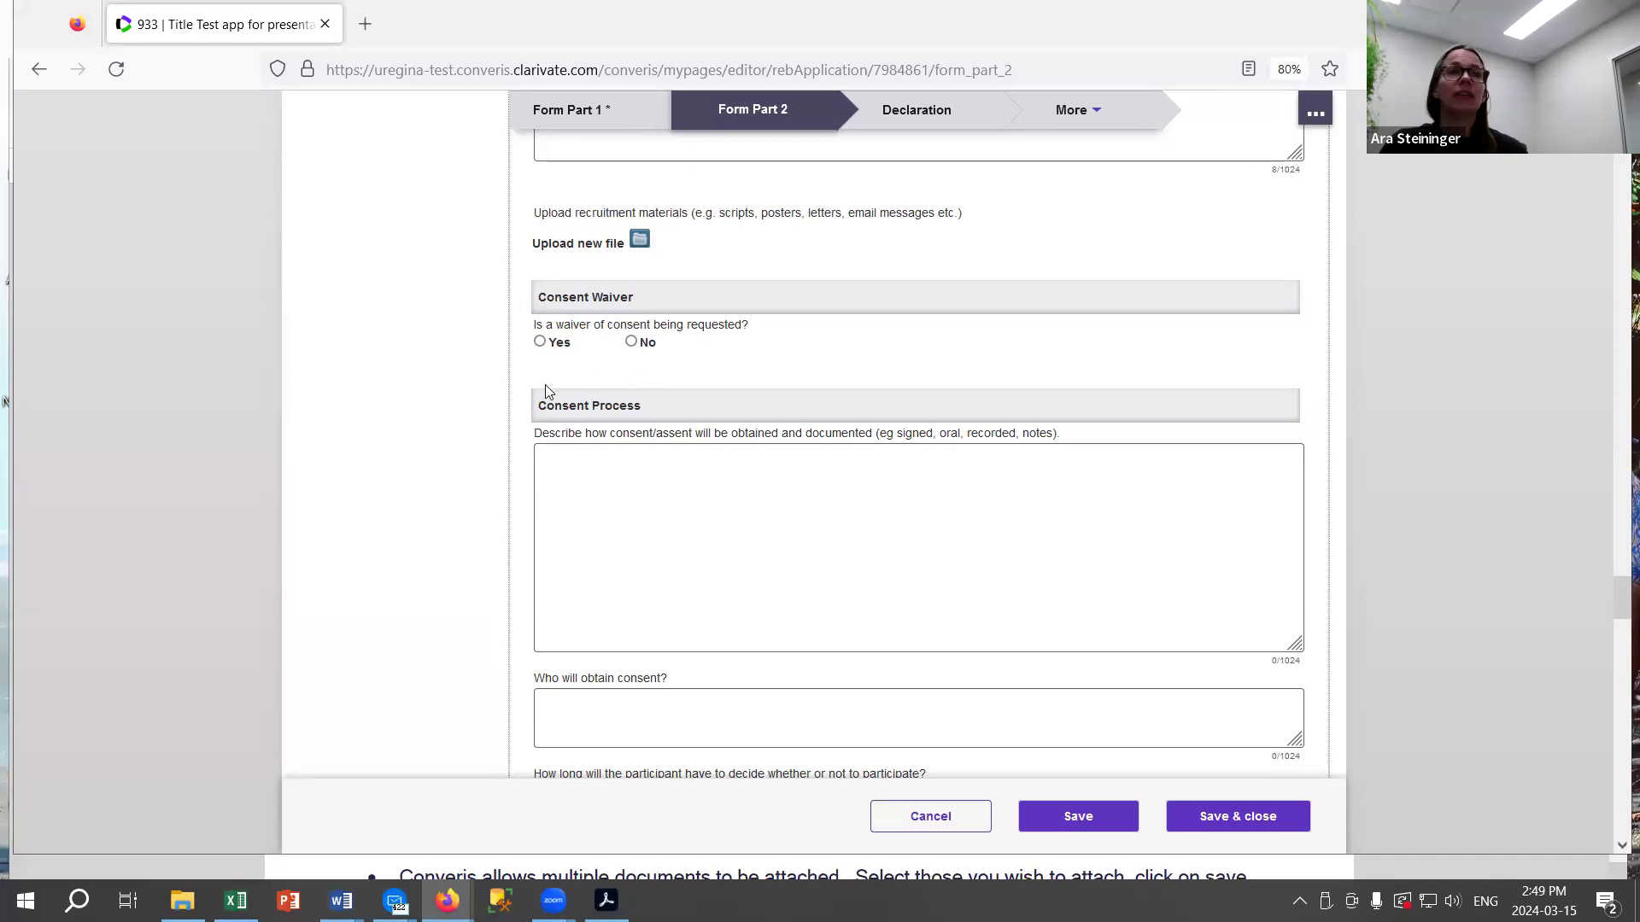
left_click(540, 346)
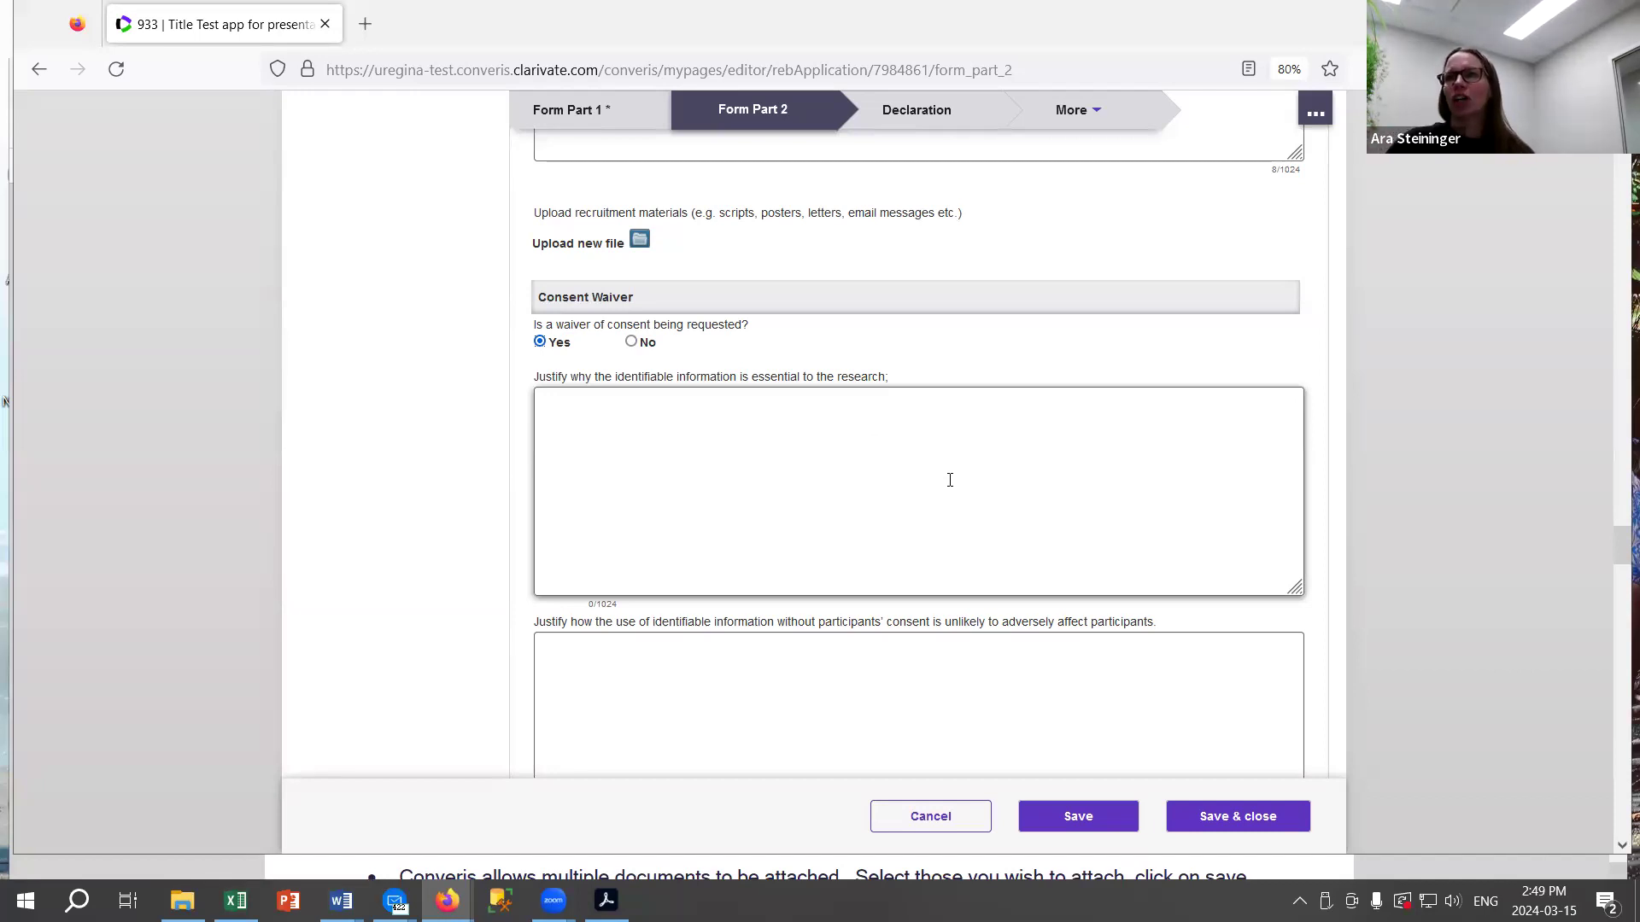
scroll(773, 571, "down", 2)
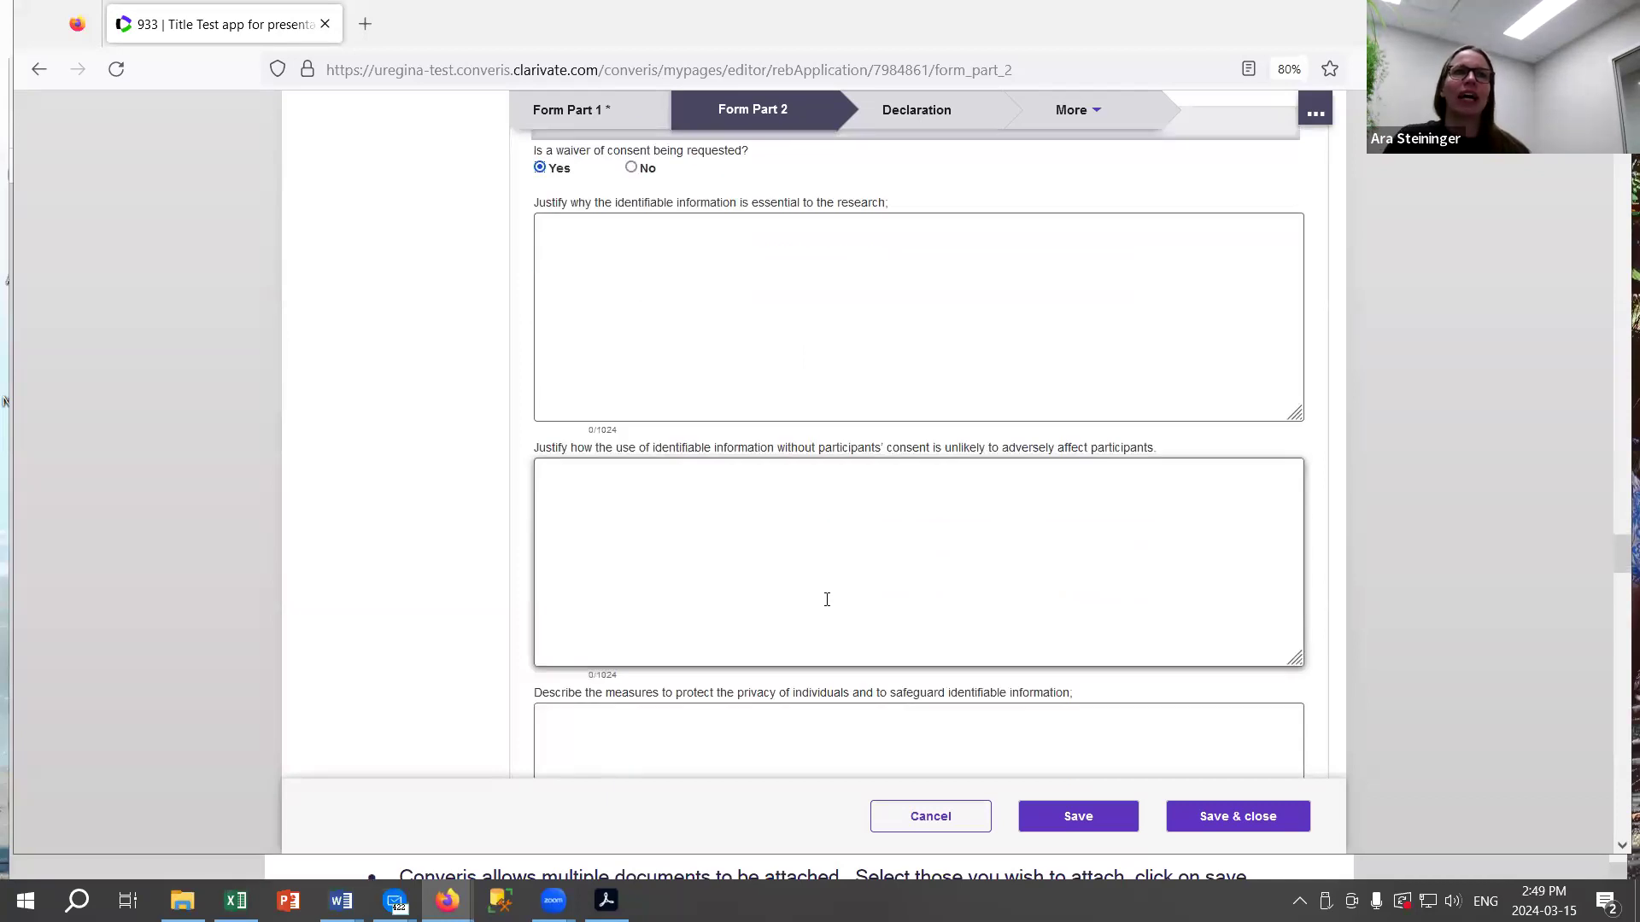
scroll(827, 599, "up", 4)
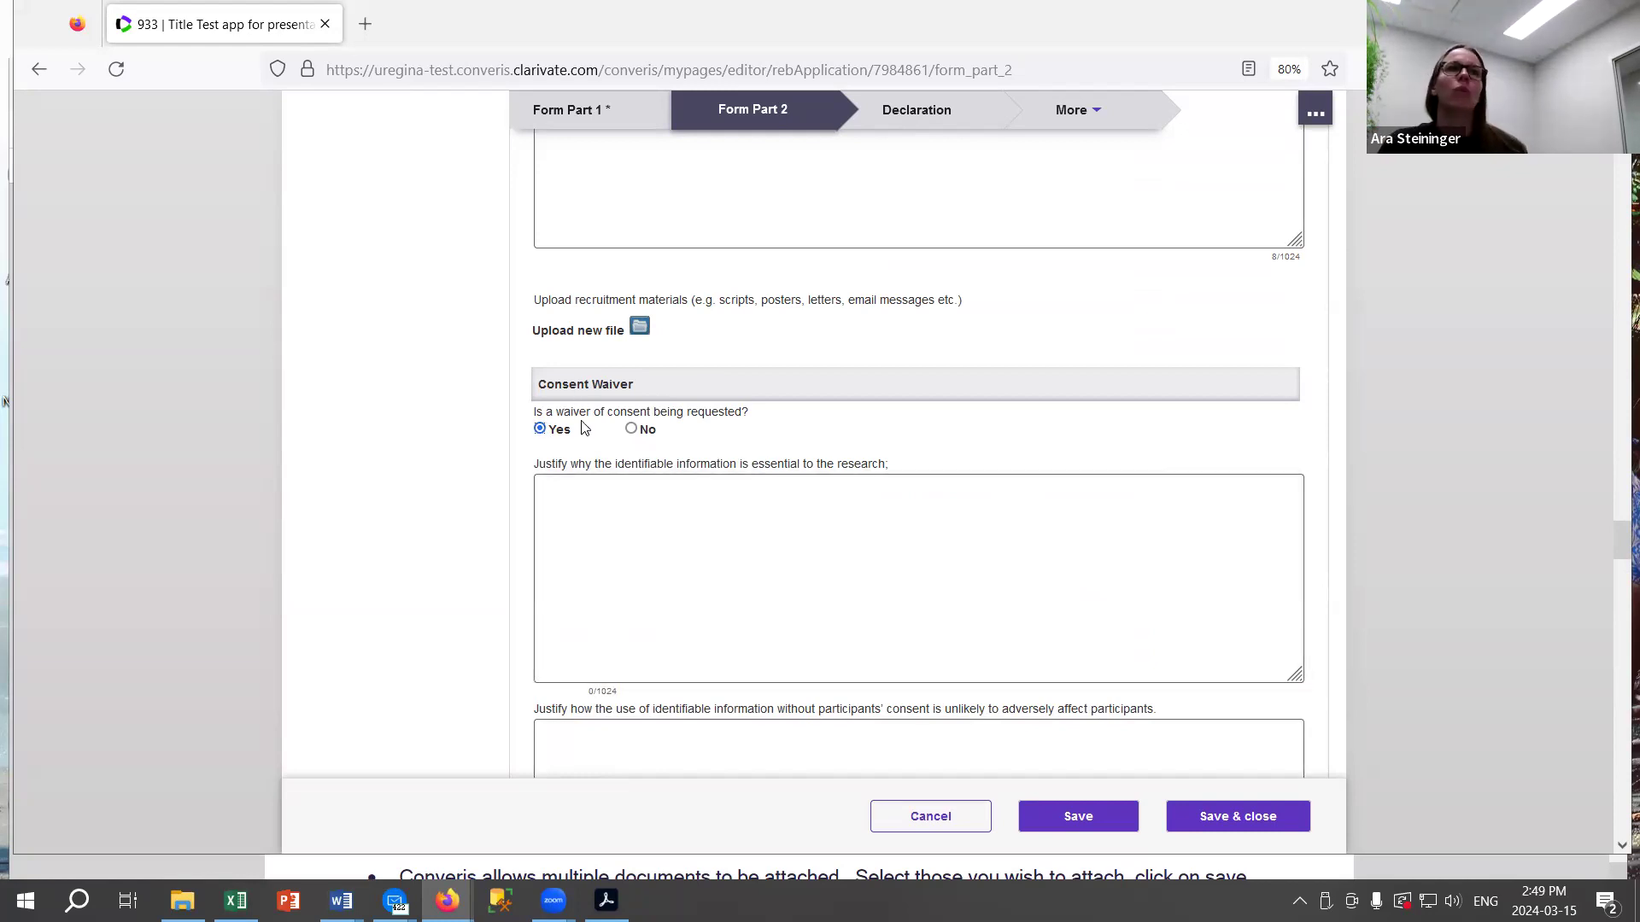
Answer No to requesting a waiver of consent and enter "consent" as how consent/assent will be obtained and documented.
left_click(633, 427)
scroll(784, 480, "down", 2)
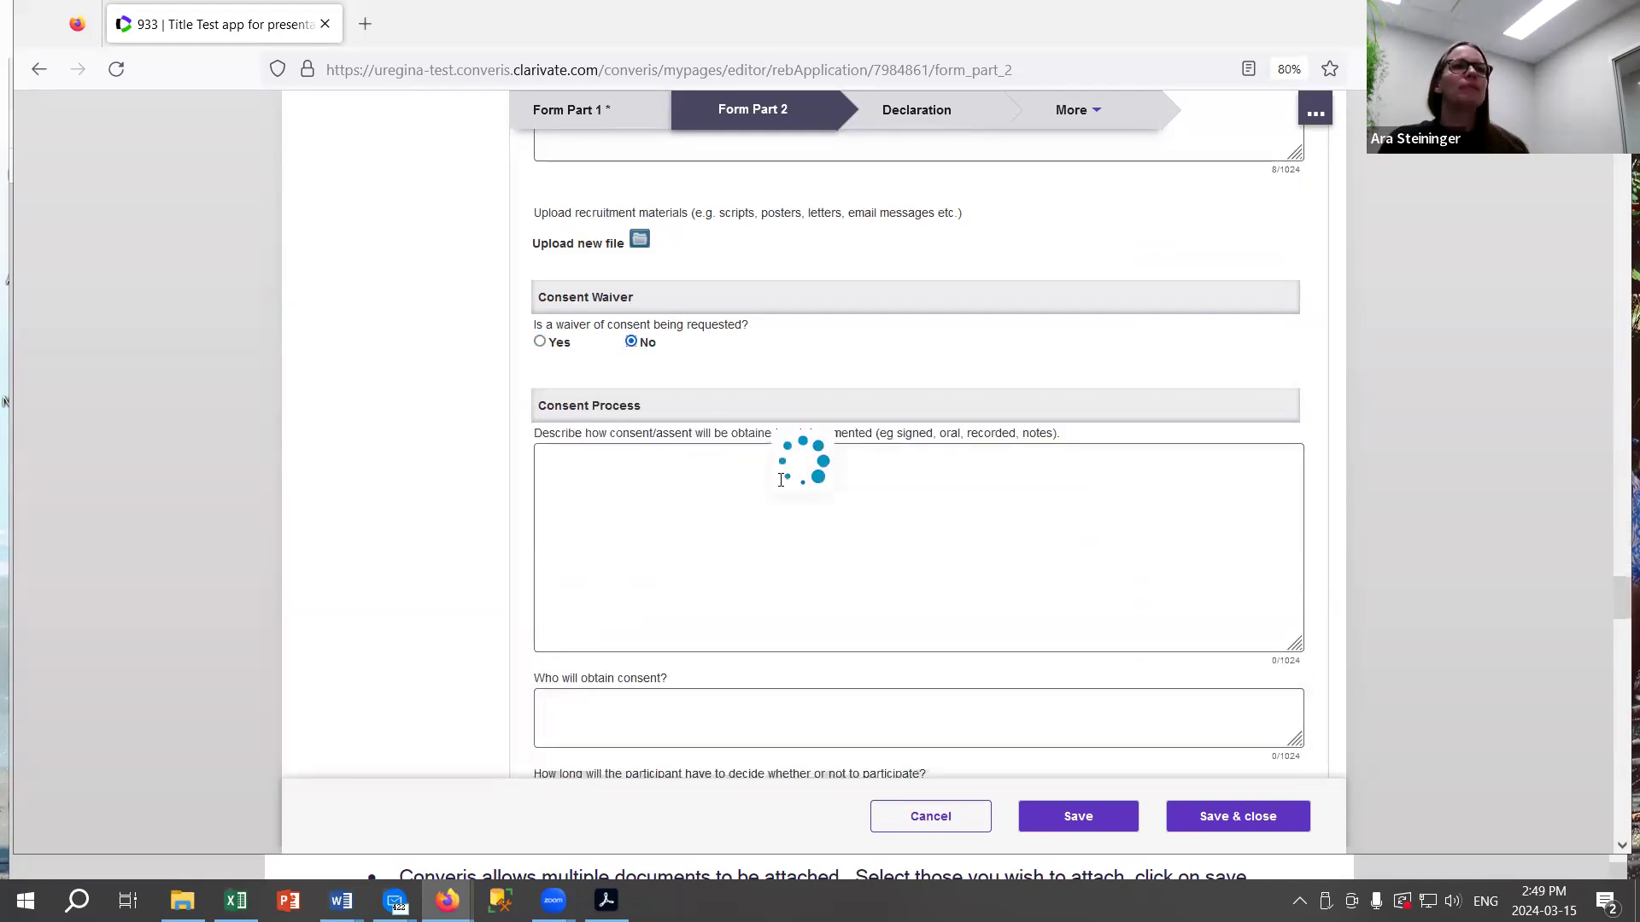
left_click(652, 384)
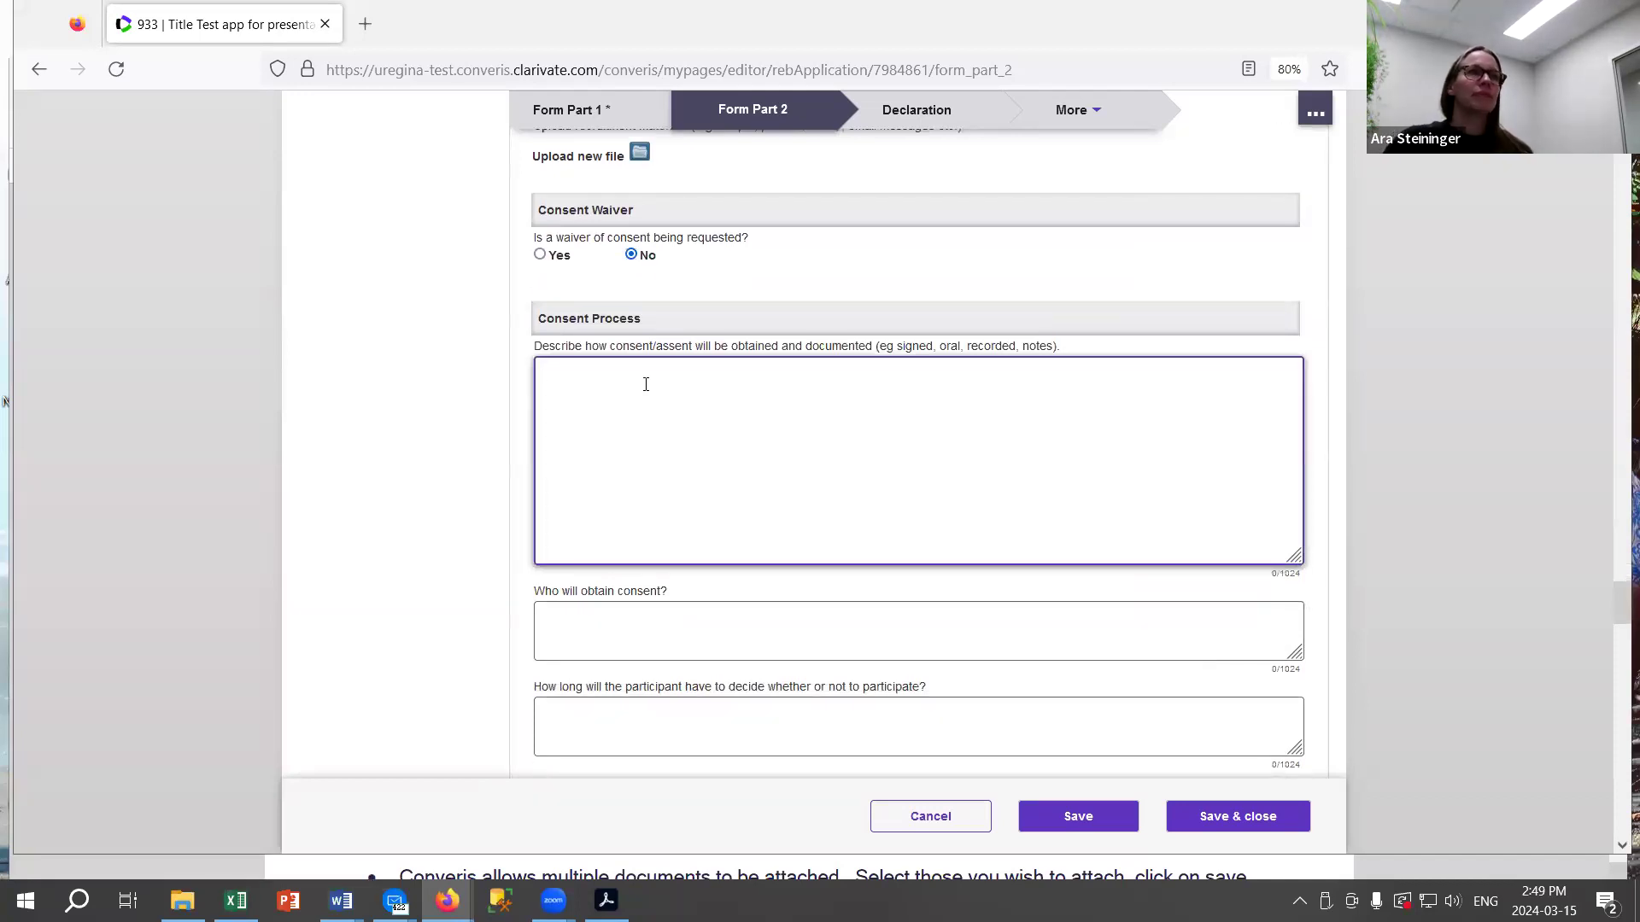
scroll(649, 385, "down", 3)
scroll(647, 385, "up", 2)
scroll(649, 382, "up", 2)
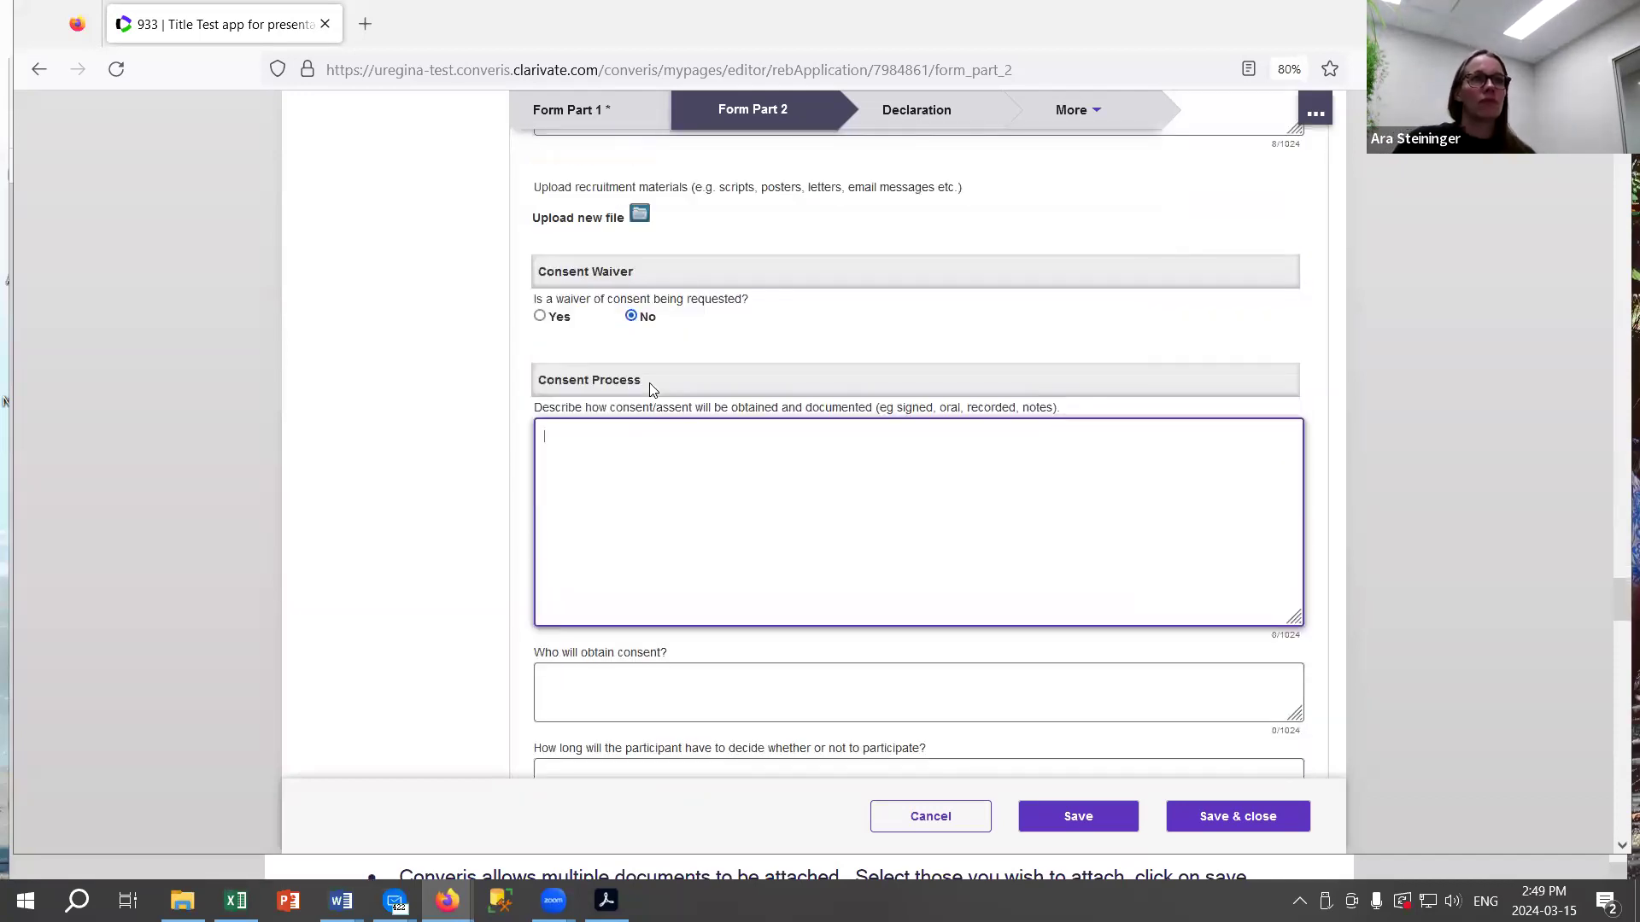
scroll(653, 380, "down", 3)
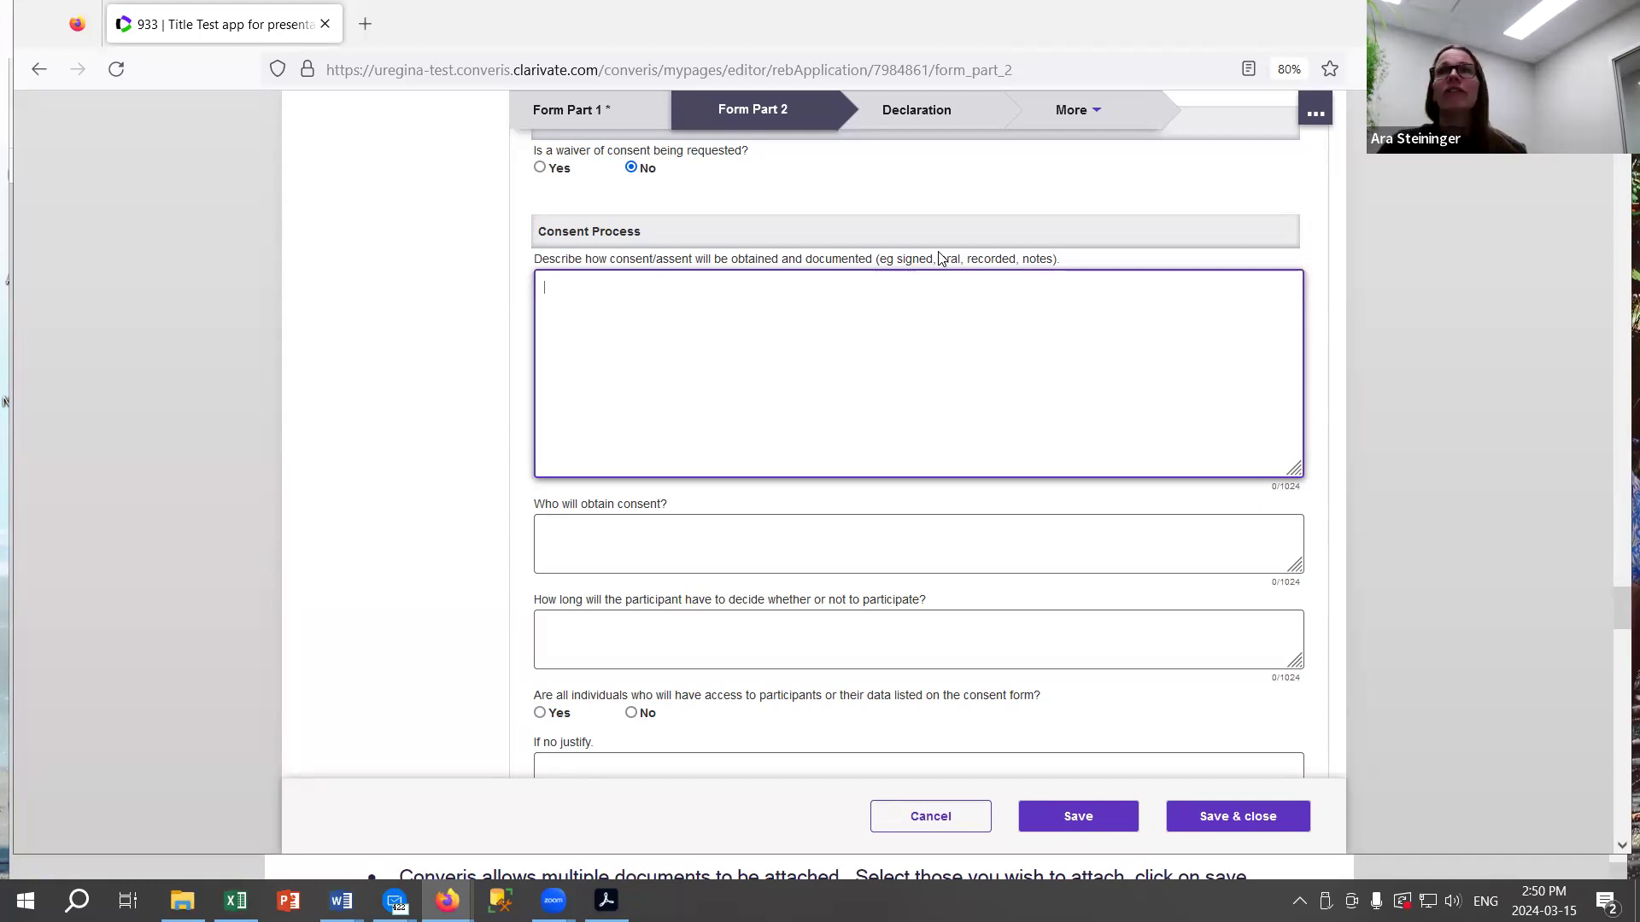
type("consent")
key("Tab")
Enter "who" as the person obtaining consent and "=how long" as the time participants have to decide.
scroll(939, 261, "down", 3)
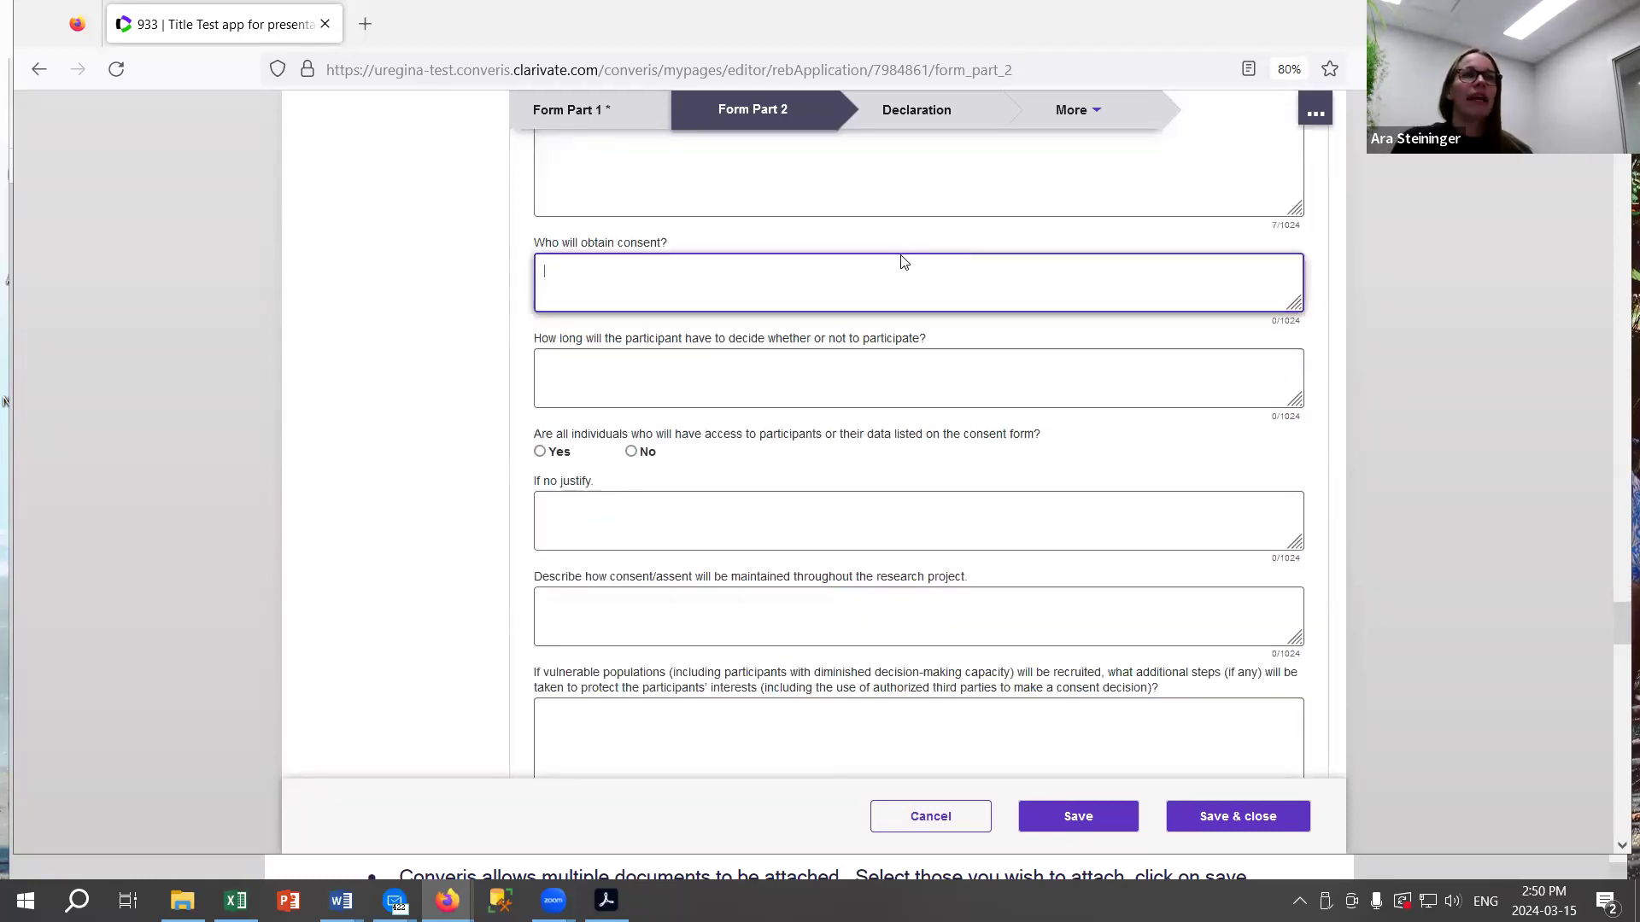
type("who")
left_click(659, 362)
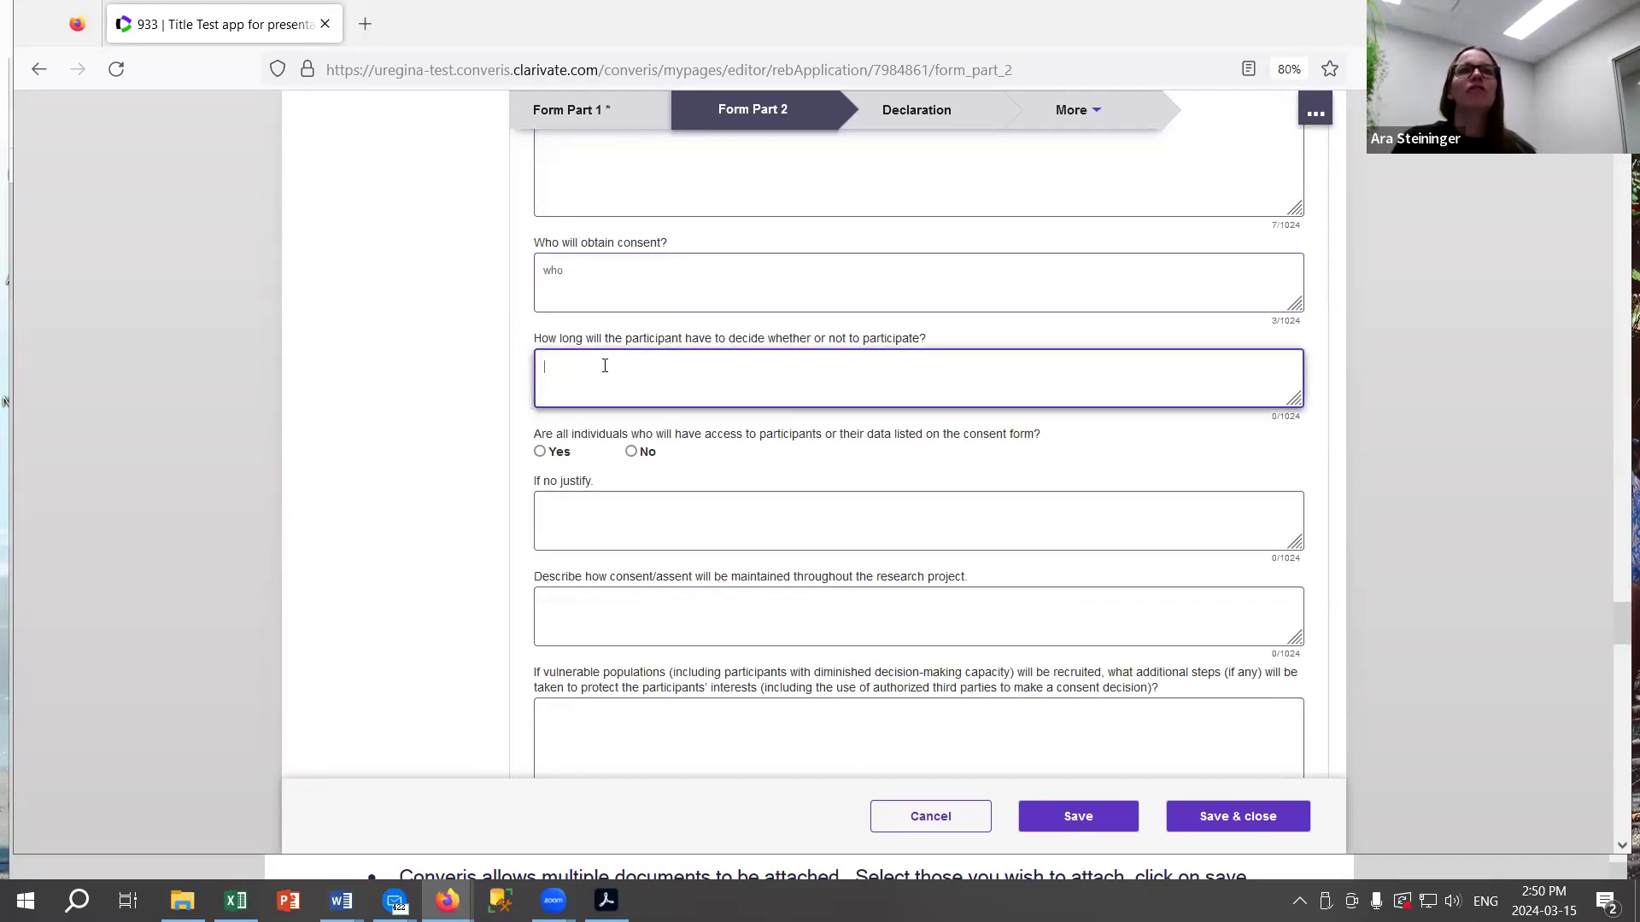
type("whow long")
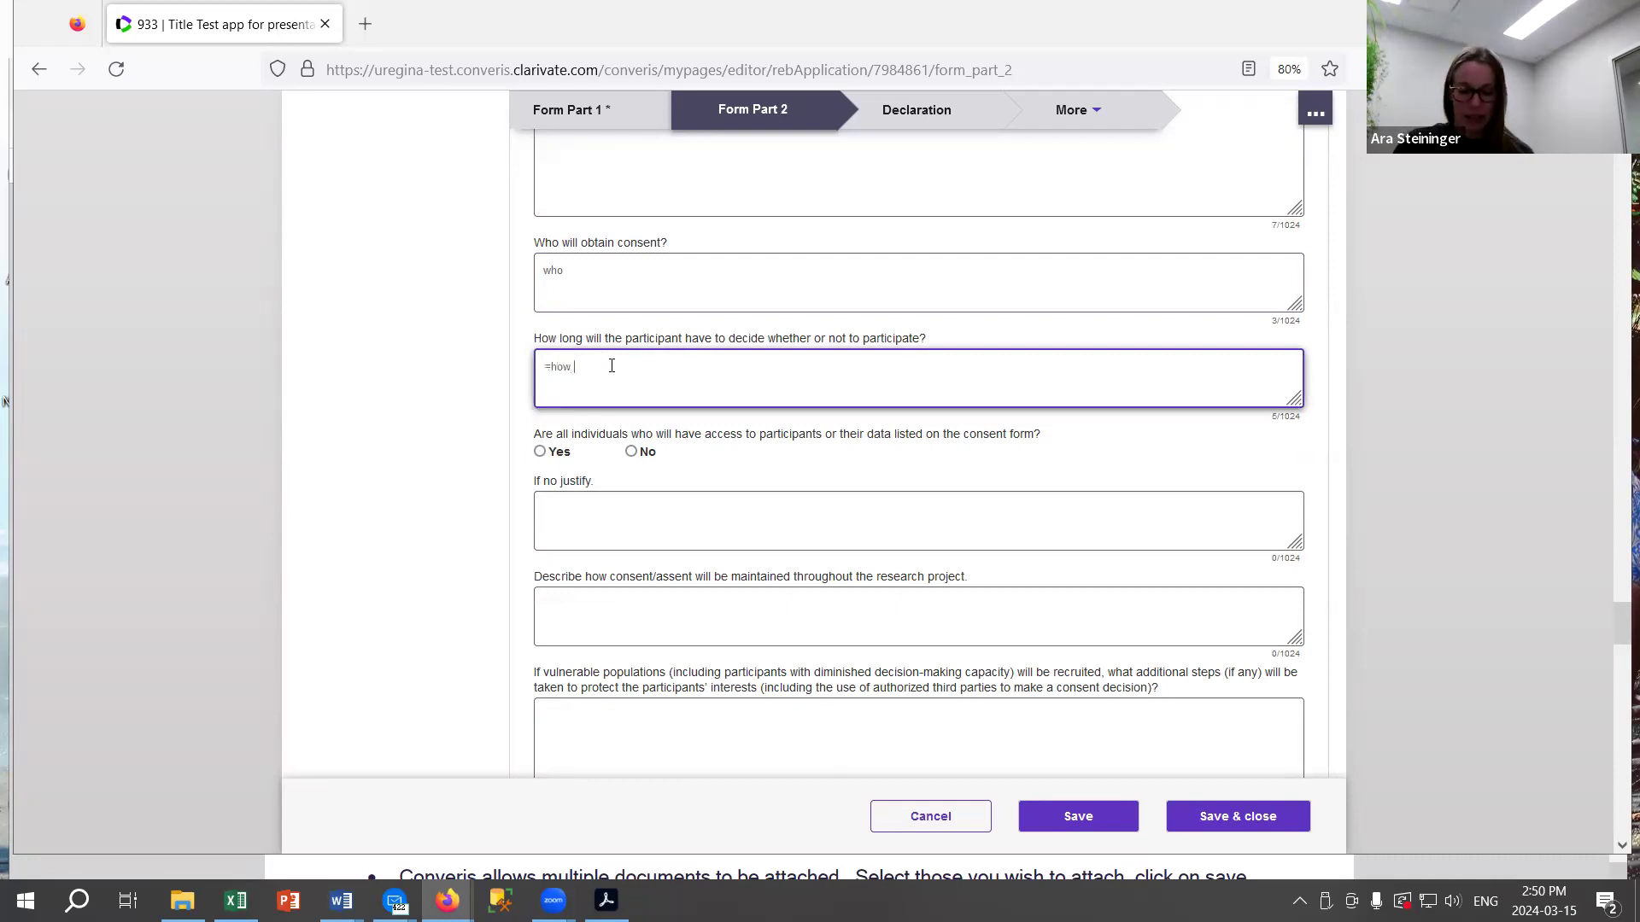
key("Tab")
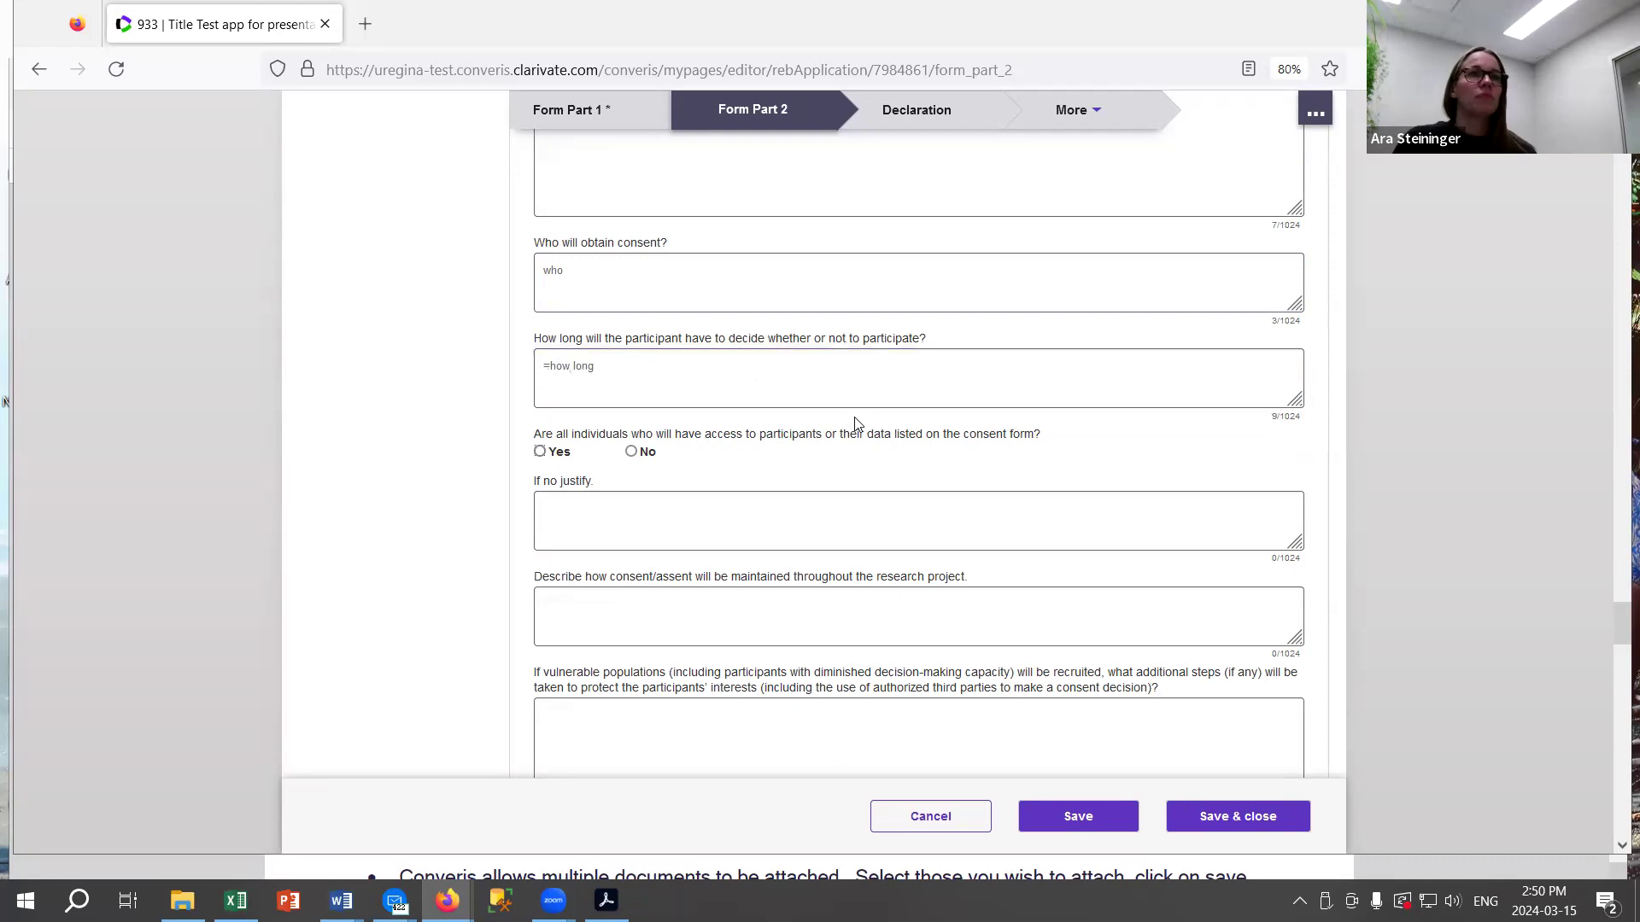
Answer Yes to listing all individuals with access to participants or data on the consent form, and enter "n/A" as the justification.
scroll(853, 427, "down", 2)
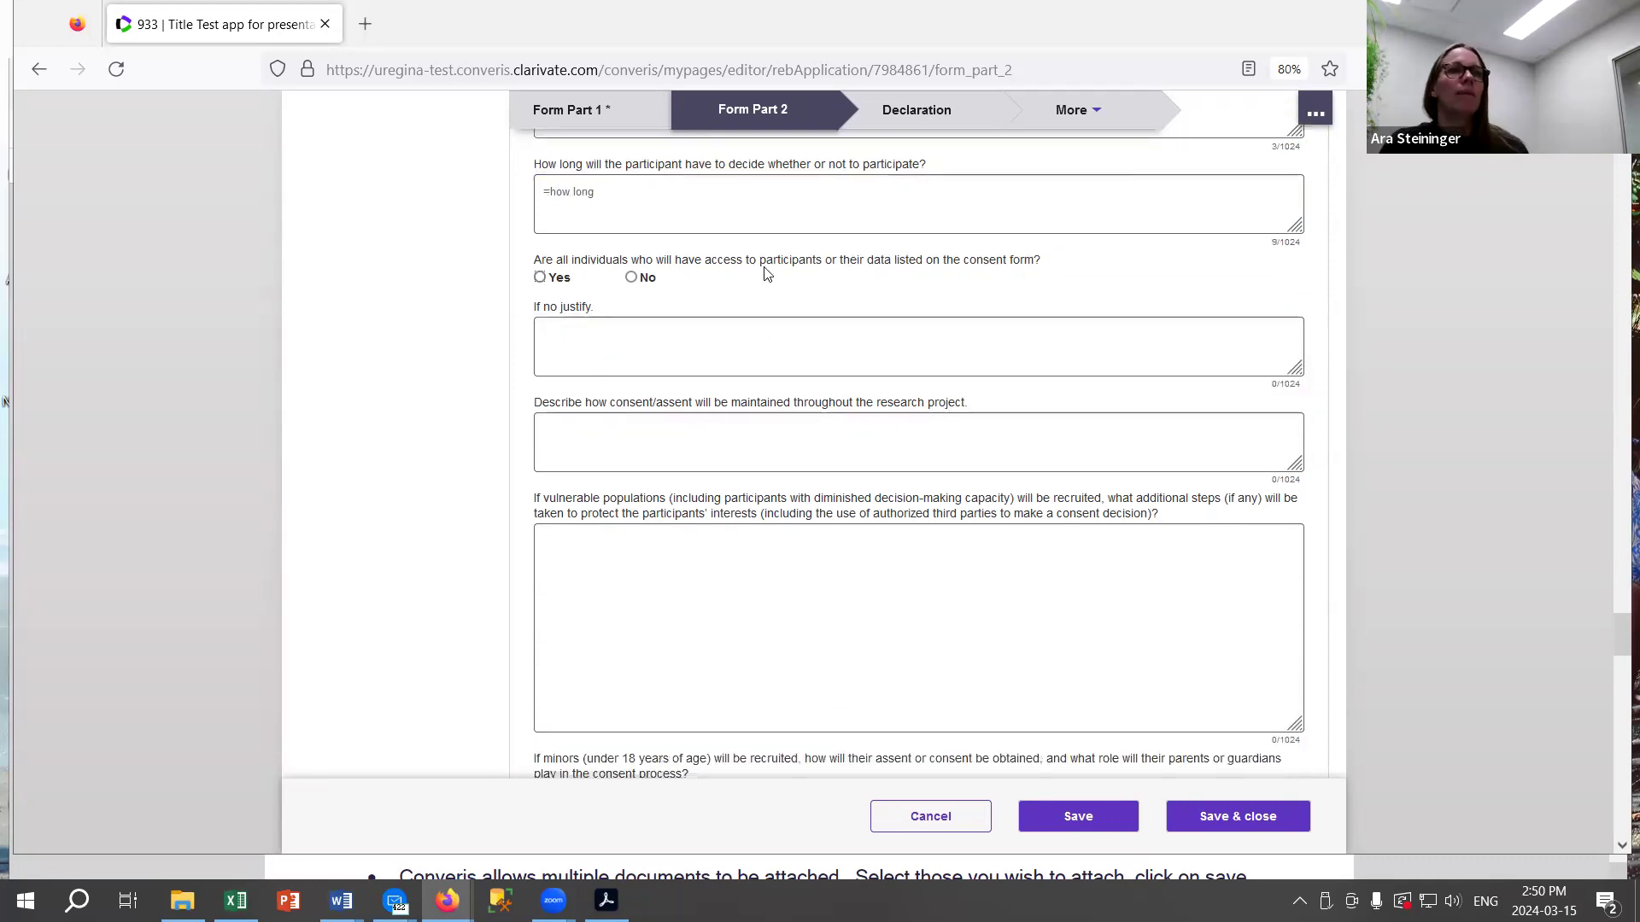
left_click(541, 278)
left_click(619, 343)
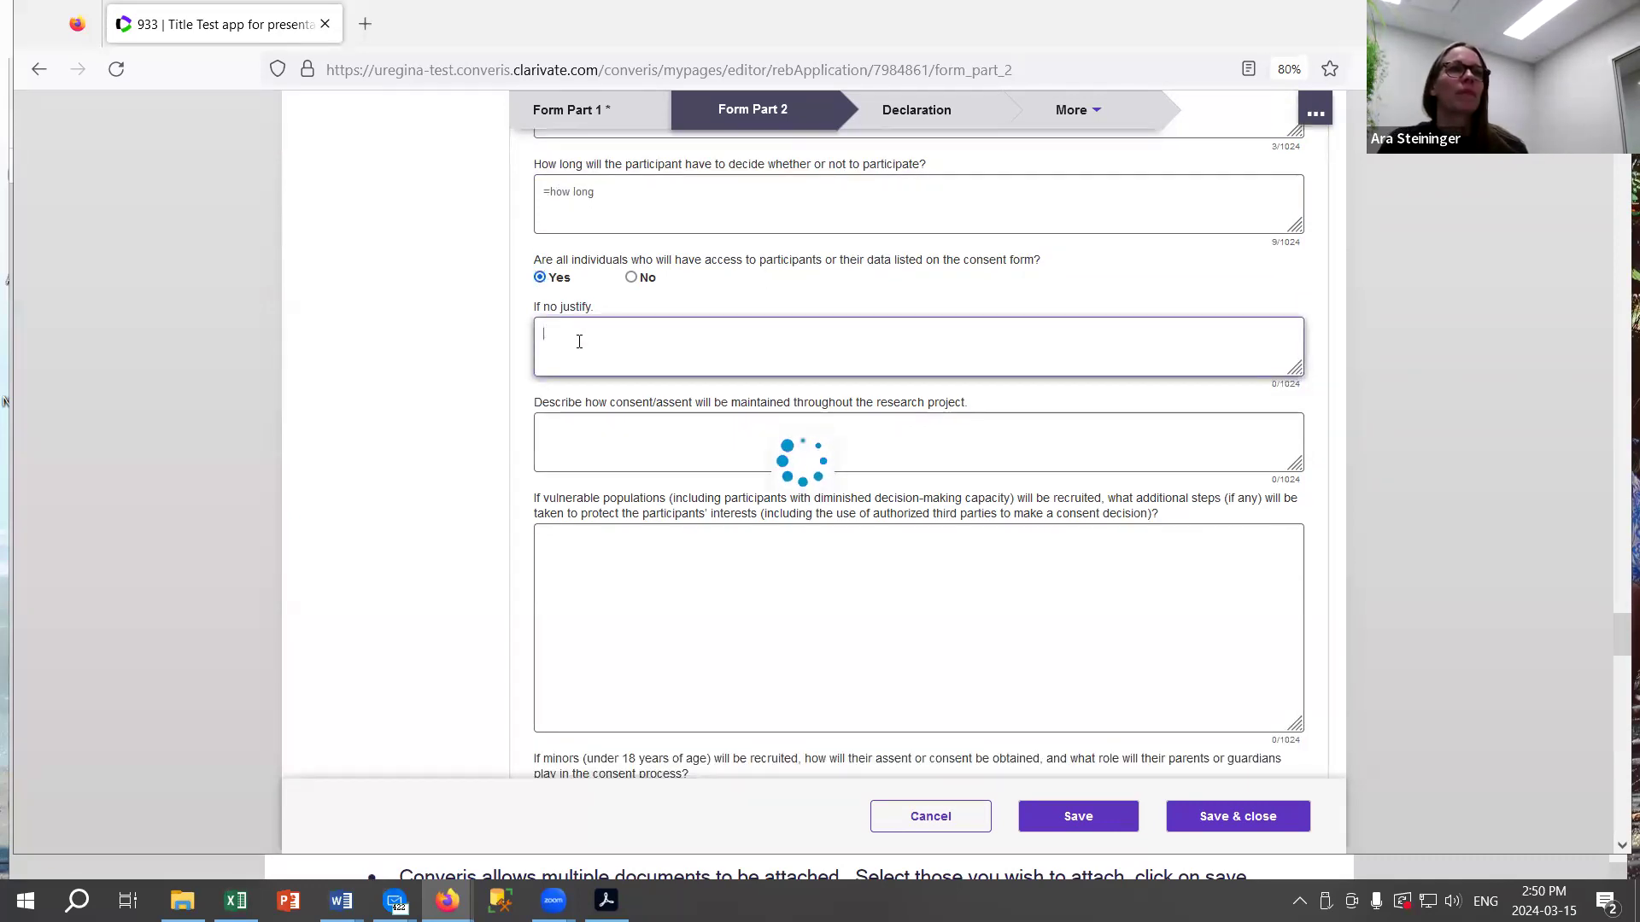
type("n/A")
Enter "stage" as the description of how consent/assent will be maintained throughout the research project.
scroll(757, 369, "down", 2)
scroll(755, 366, "up", 1)
left_click(647, 355)
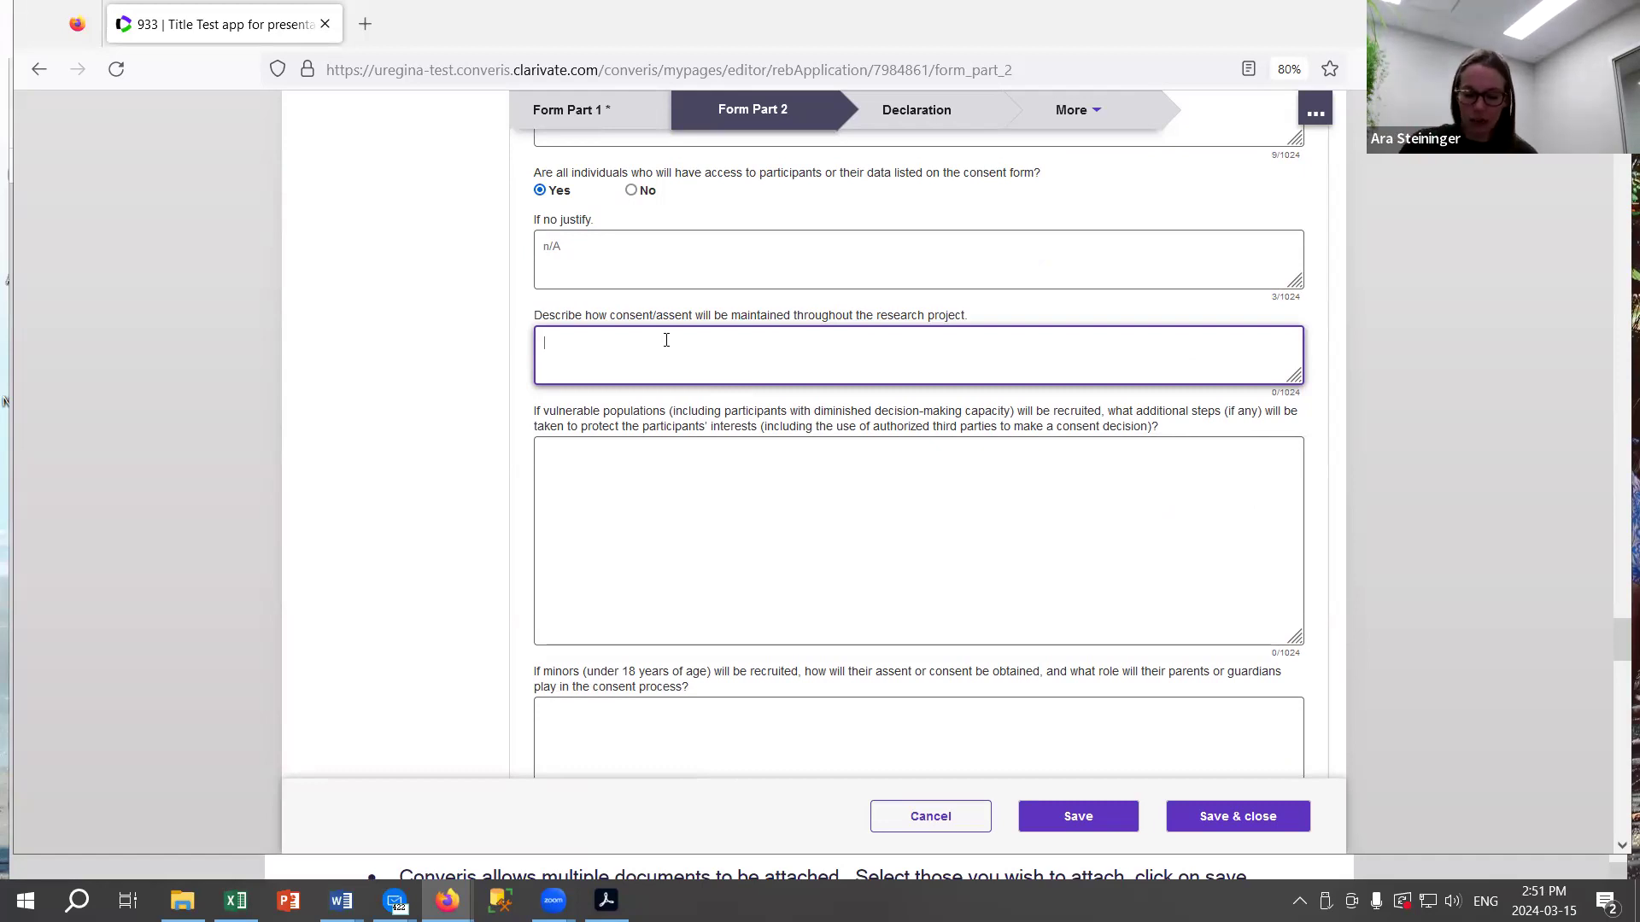
type("stage")
key("Tab")
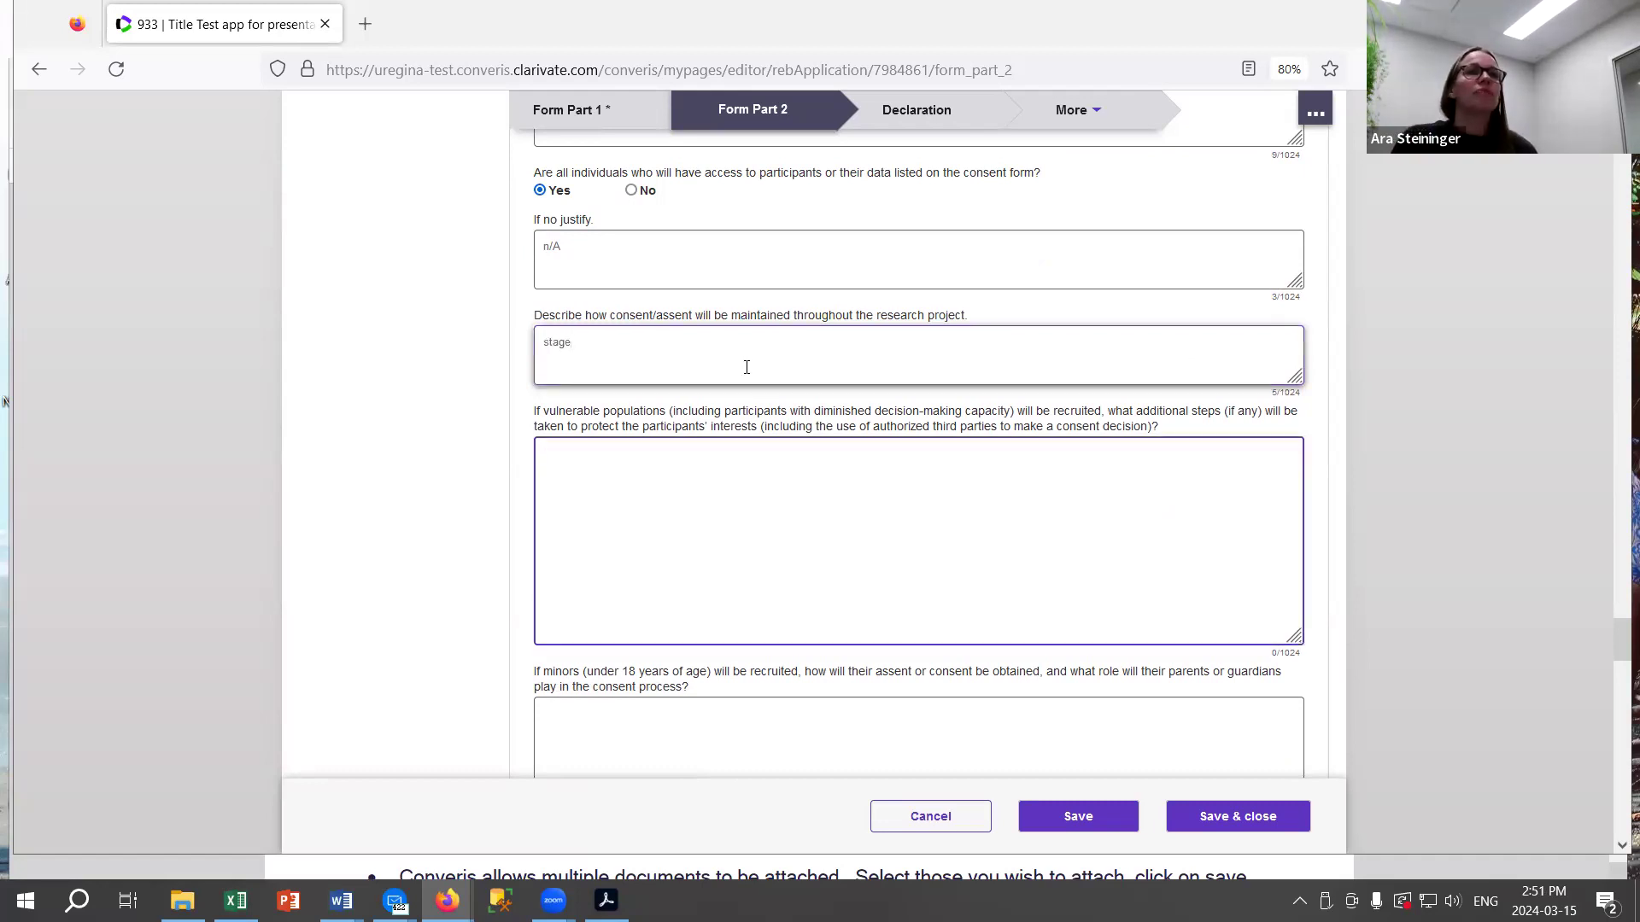
Enter "vulnerable" as the additional steps protecting vulnerable populations and "minors" as the assent and parental consent process for minors.
scroll(751, 359, "down", 2)
scroll(720, 463, "down", 1)
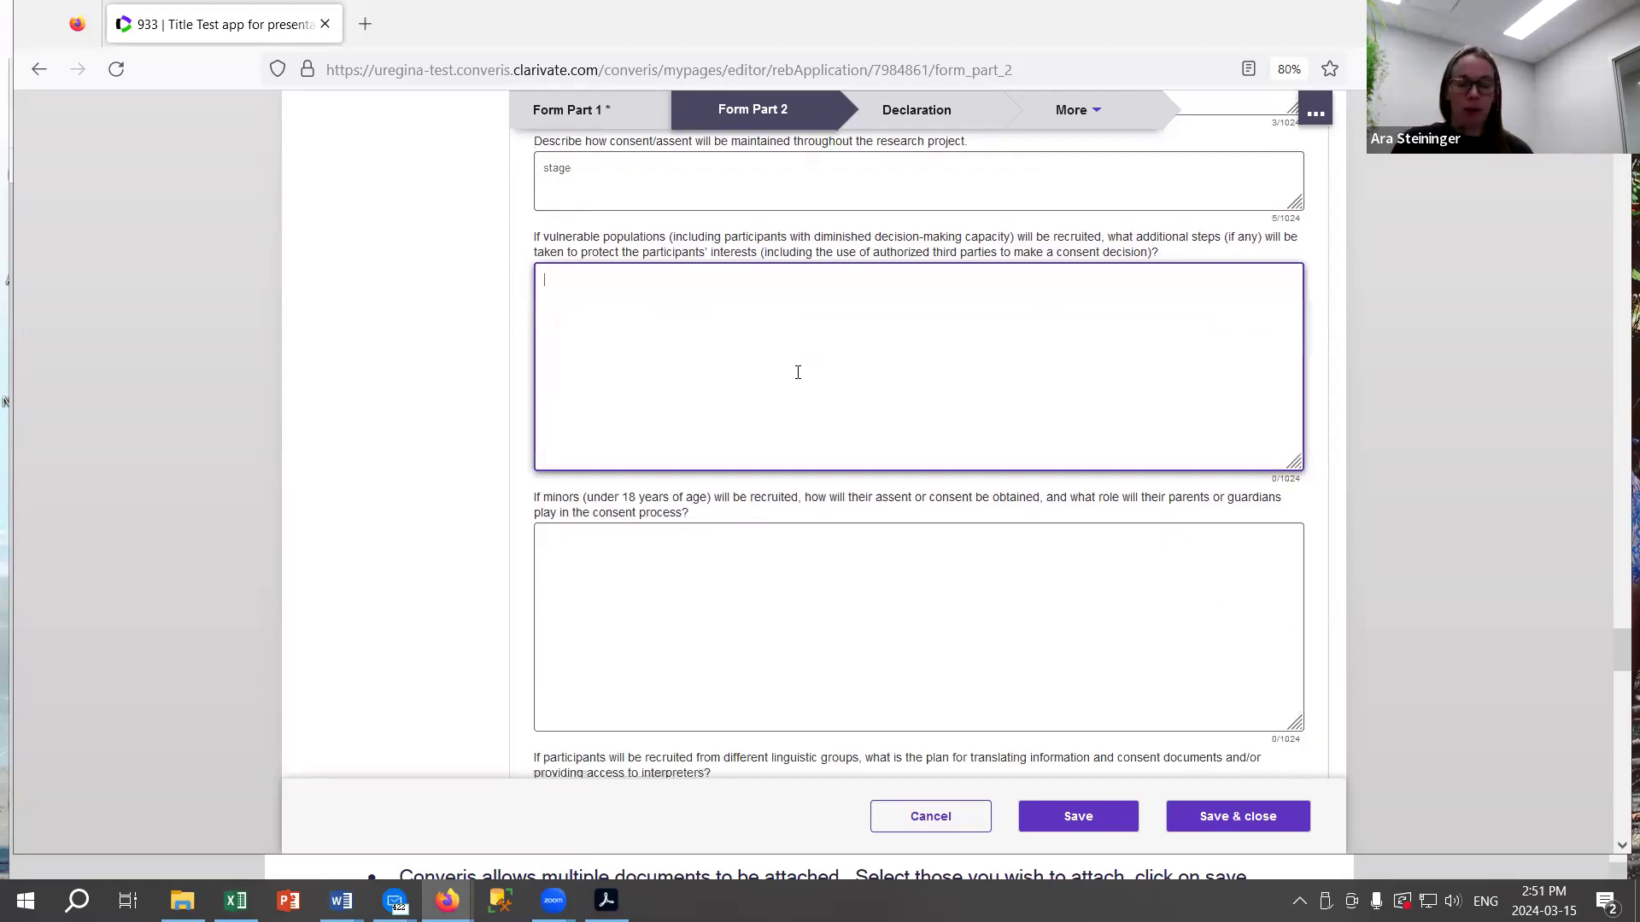
type("vulnerable")
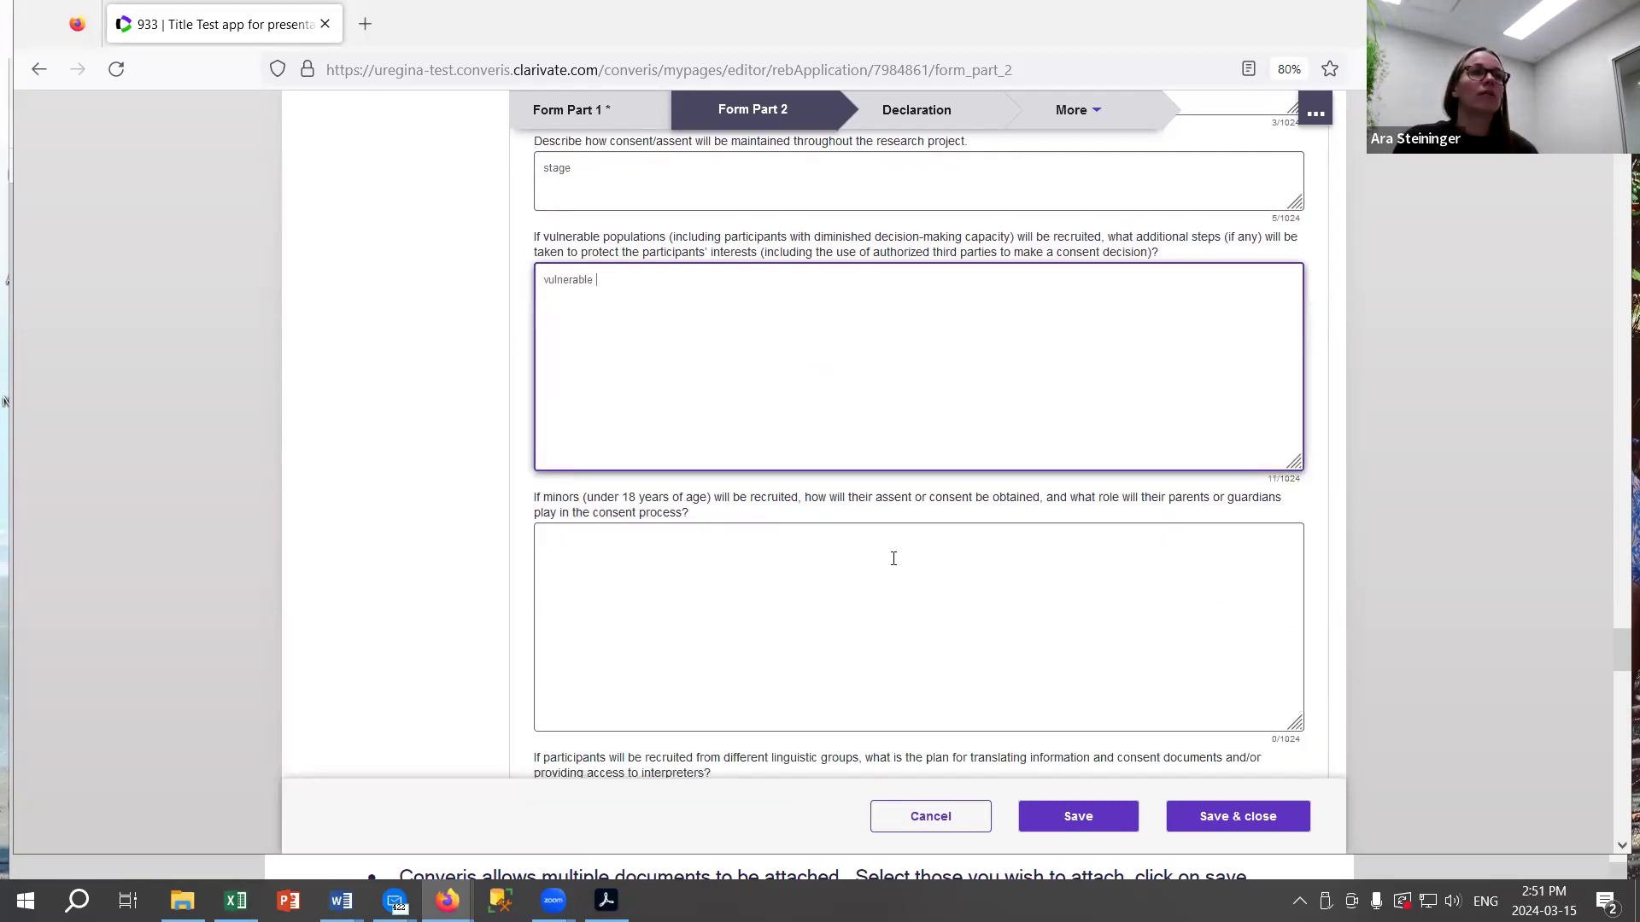
scroll(893, 559, "down", 2)
left_click(786, 442)
type("minors")
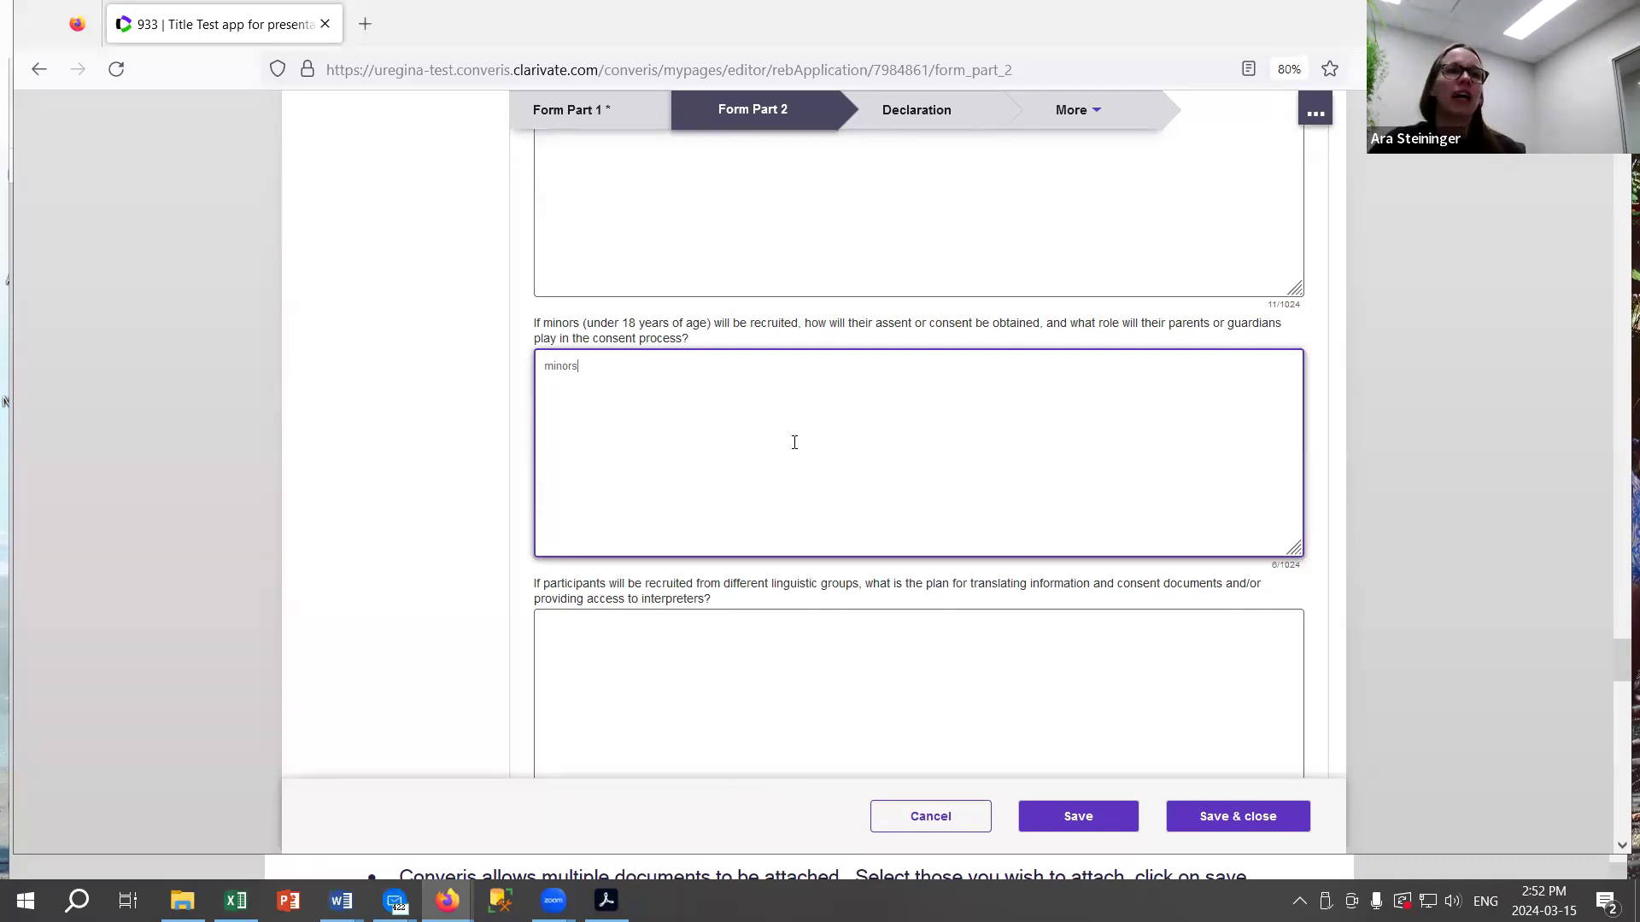
Enter "language" as the plan for translating consent documents and providing interpreters for different linguistic groups.
scroll(799, 456, "down", 3)
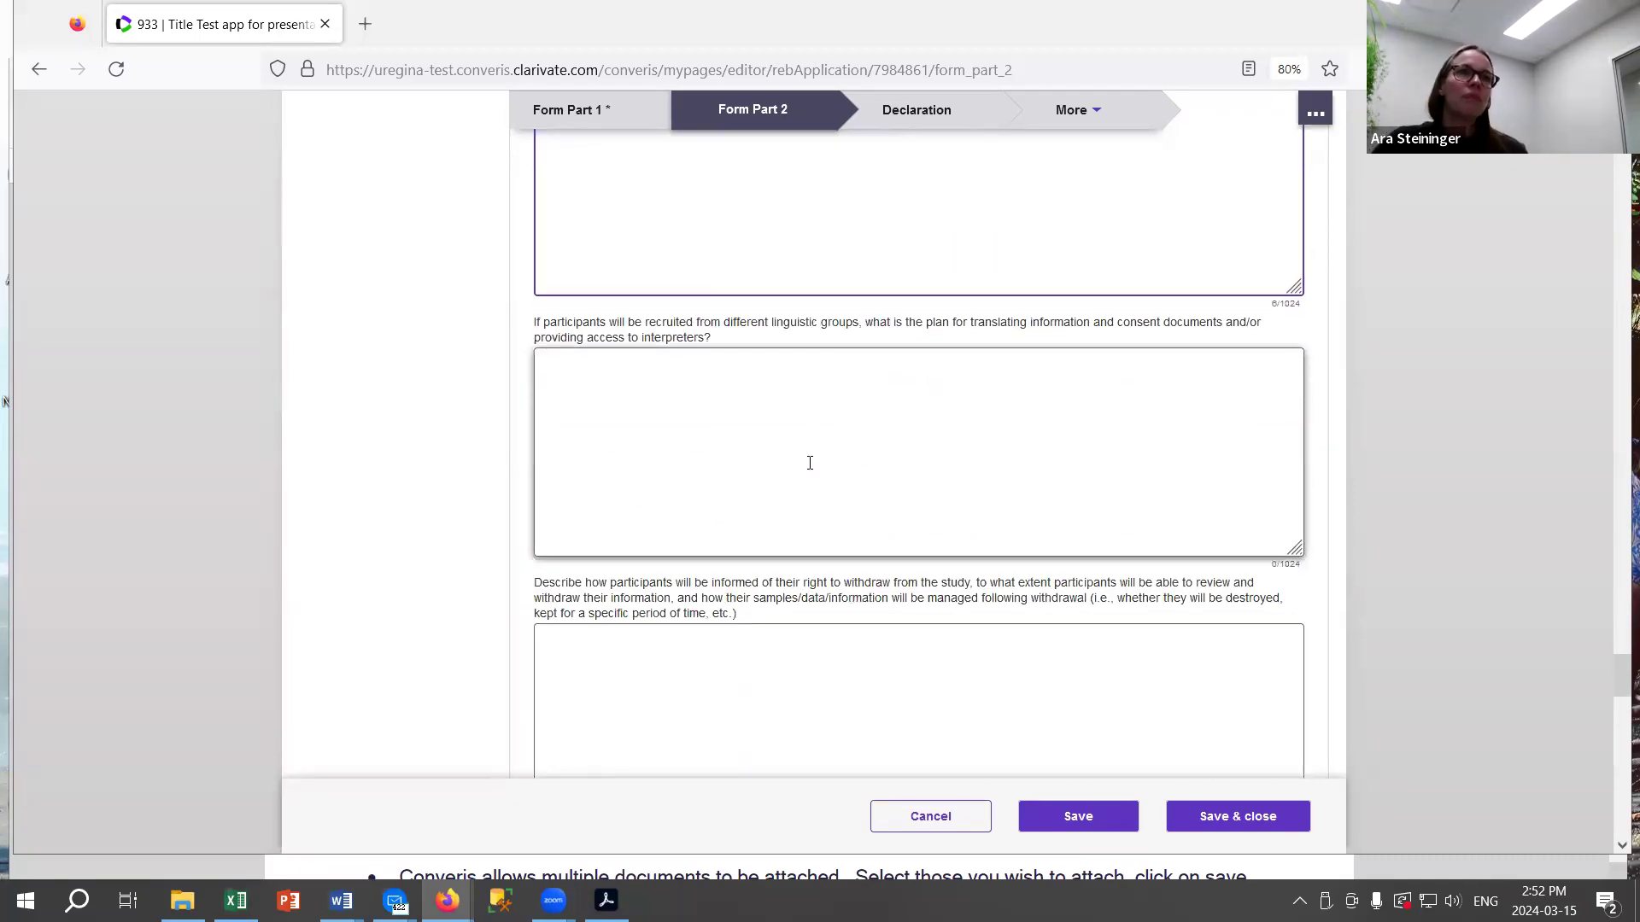
scroll(762, 447, "up", 1)
scroll(766, 450, "up", 1)
left_click(625, 566)
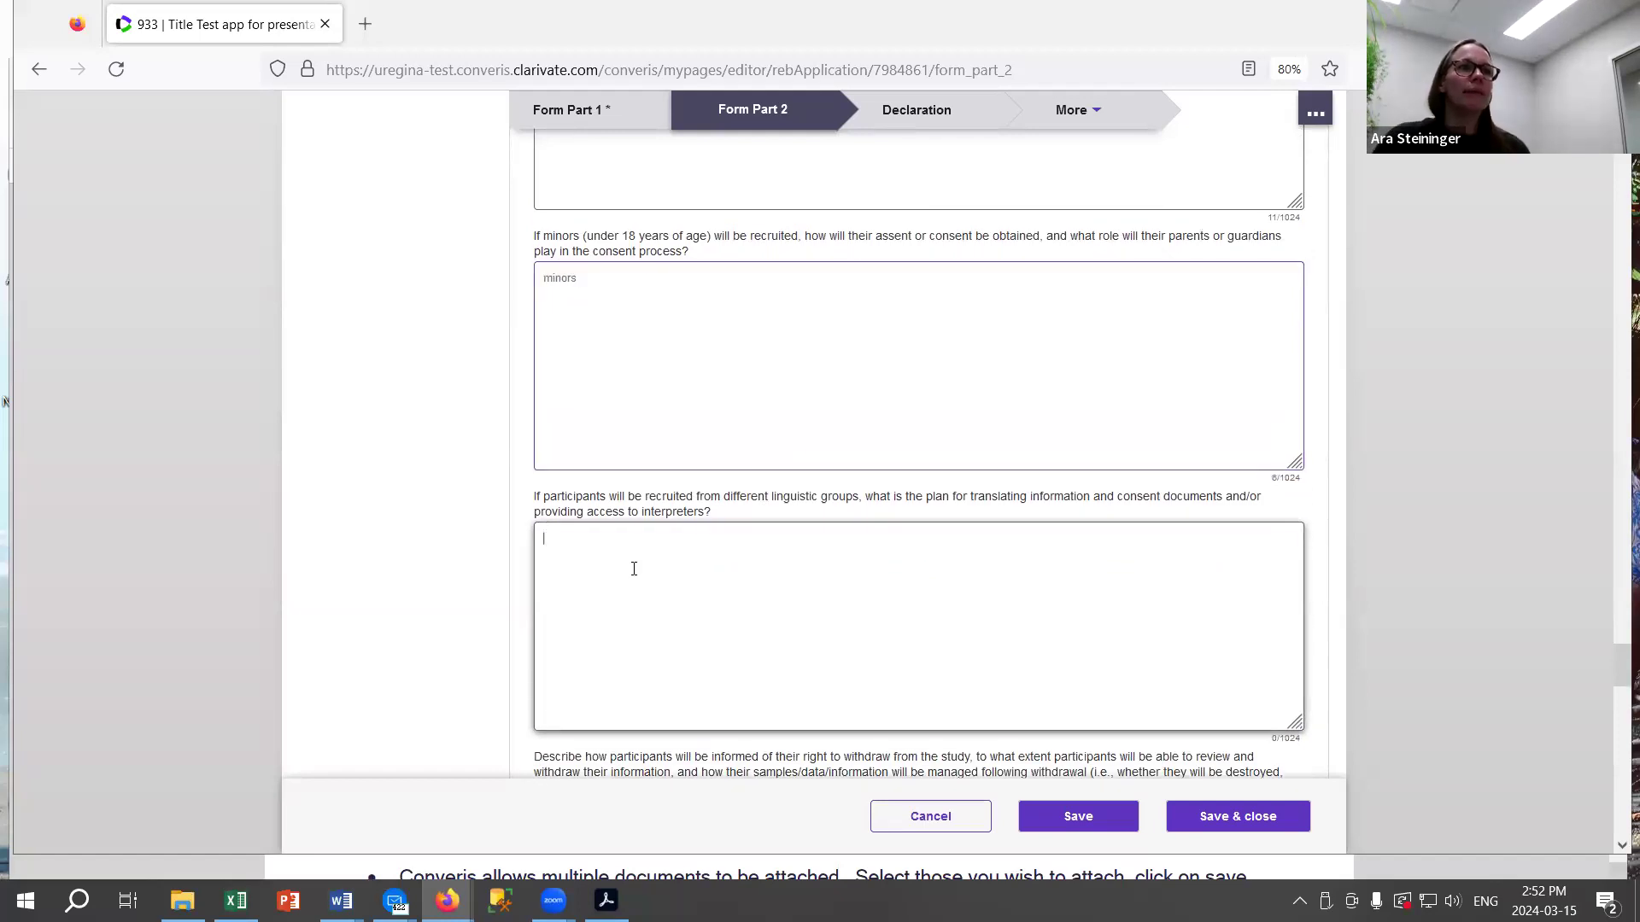
type("lan")
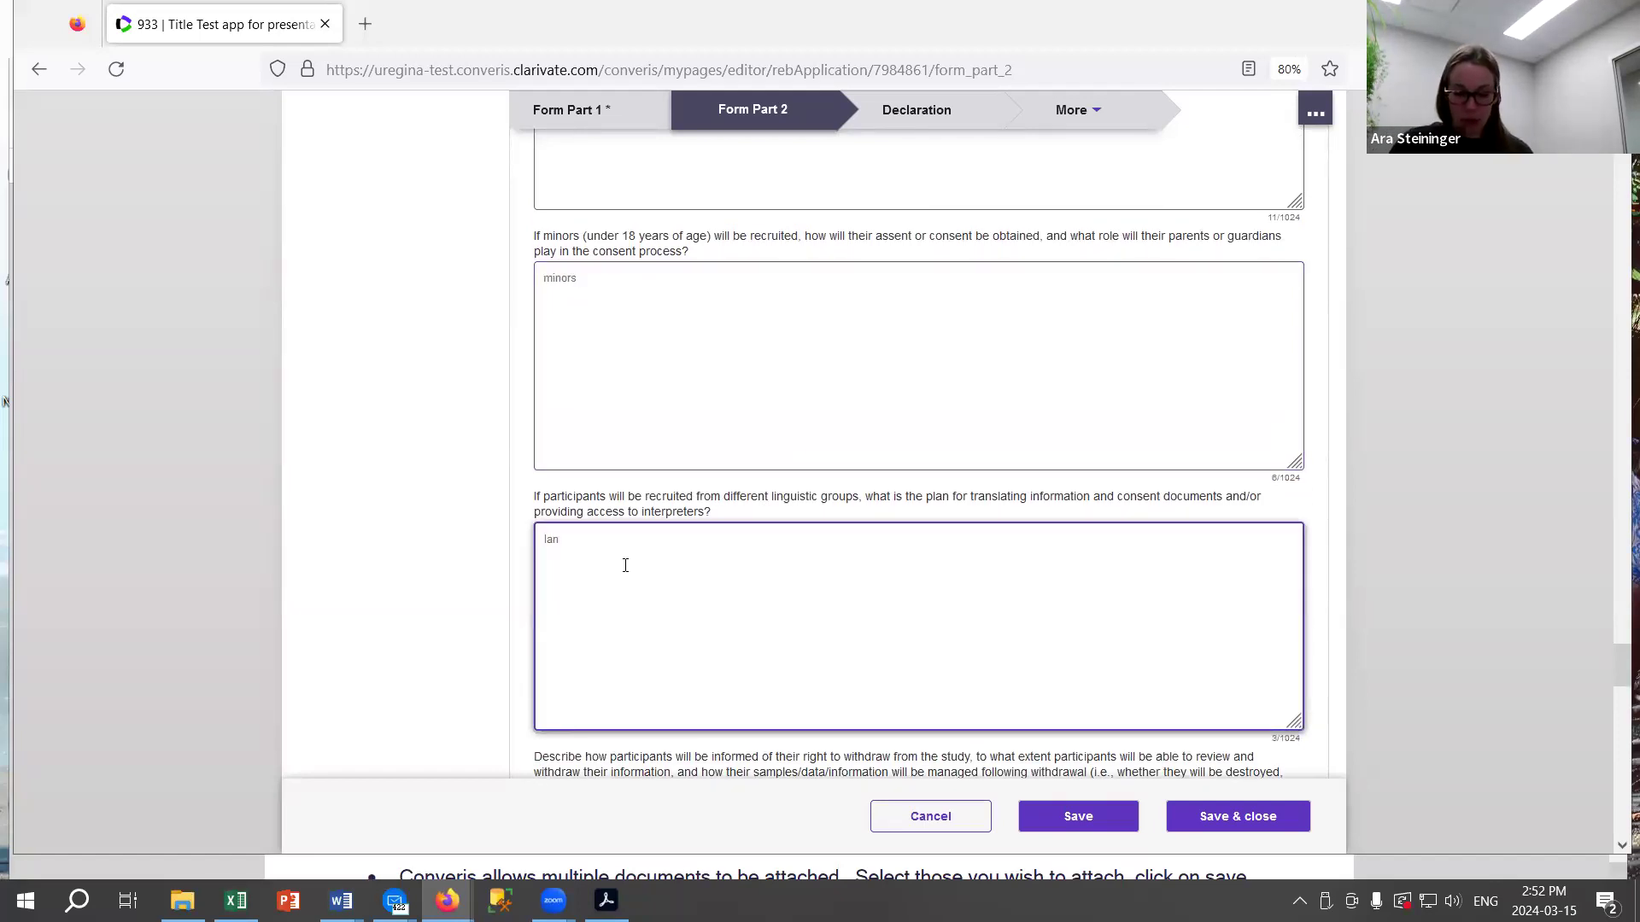
type("guage")
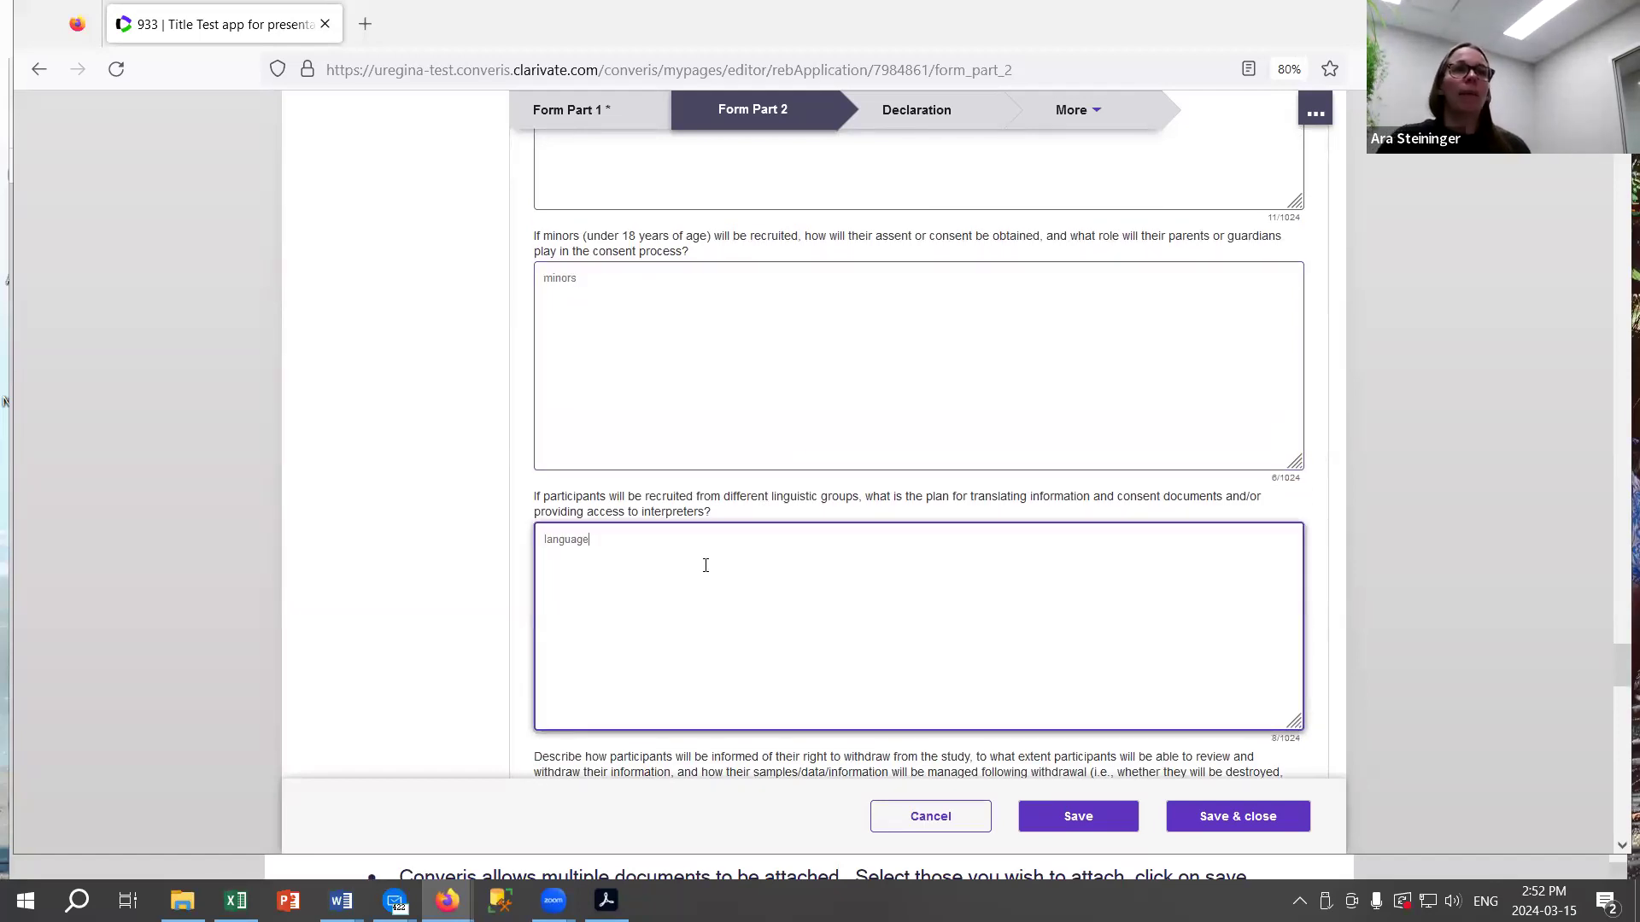
Enter "withdrawal" as the answer on informing participants of their right to withdraw and managing their data following withdrawal.
scroll(683, 547, "down", 1)
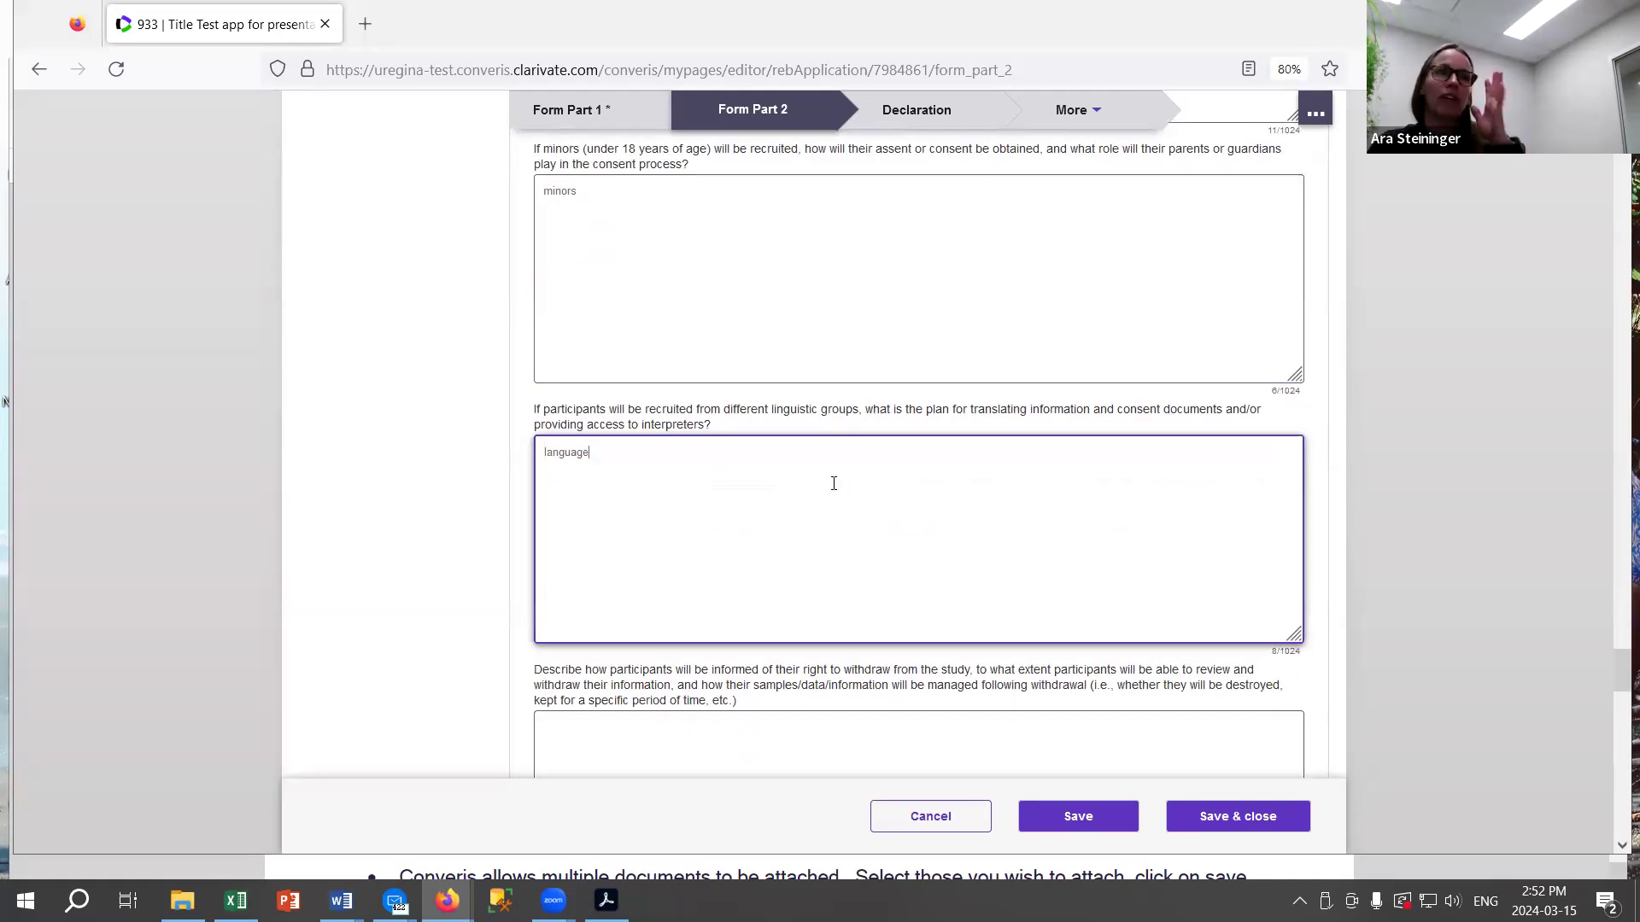
scroll(975, 369, "down", 4)
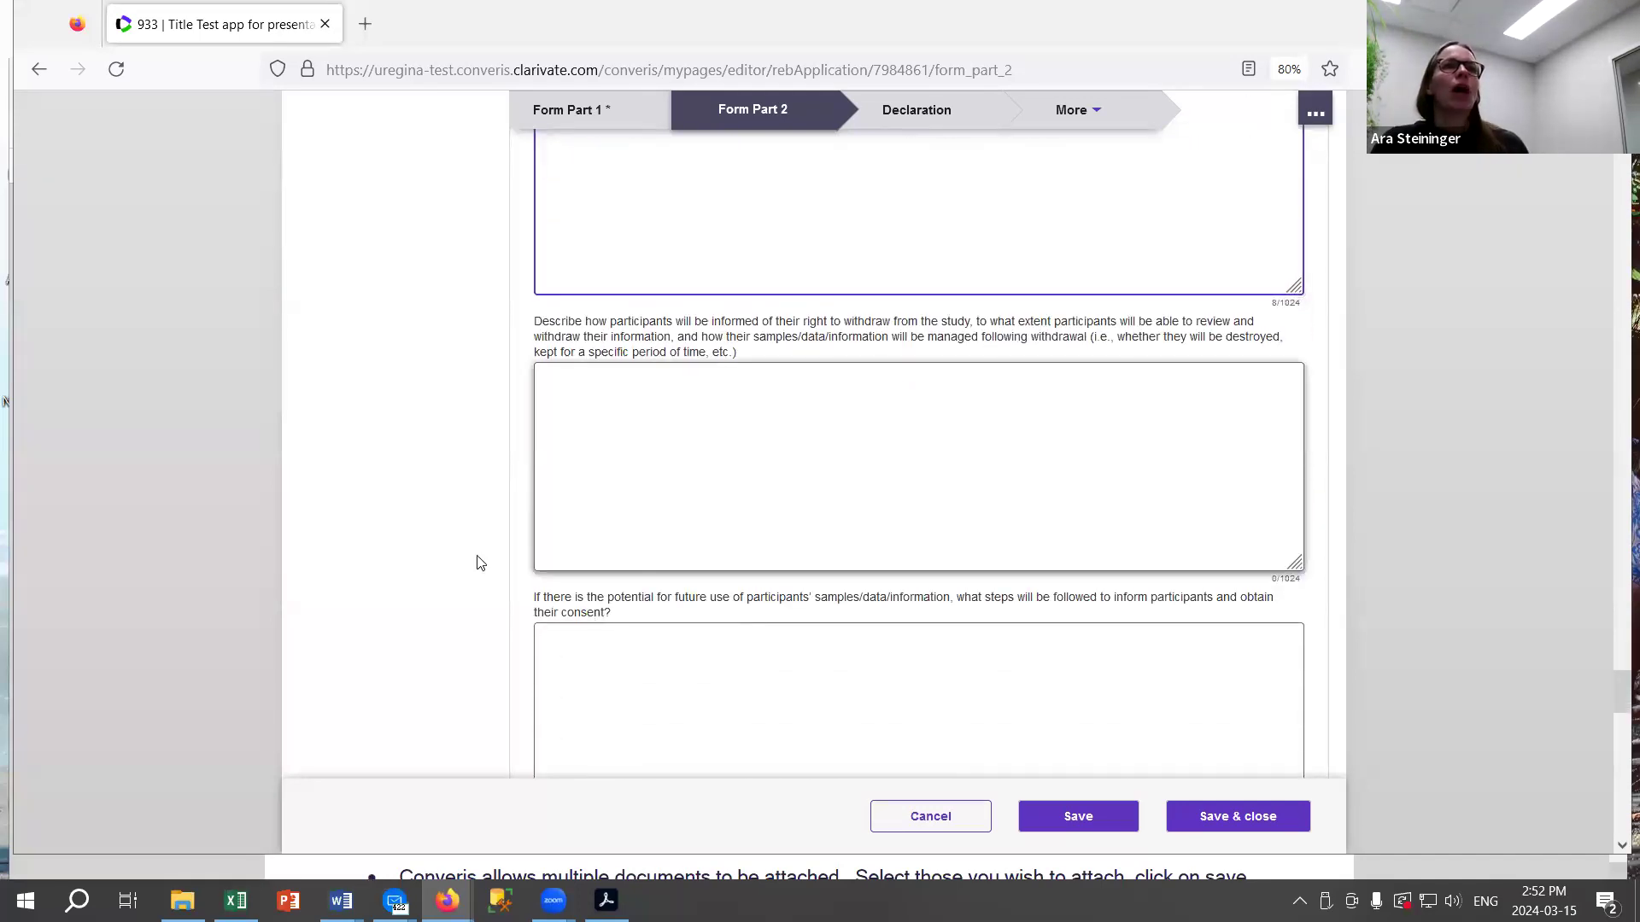
left_click(587, 433)
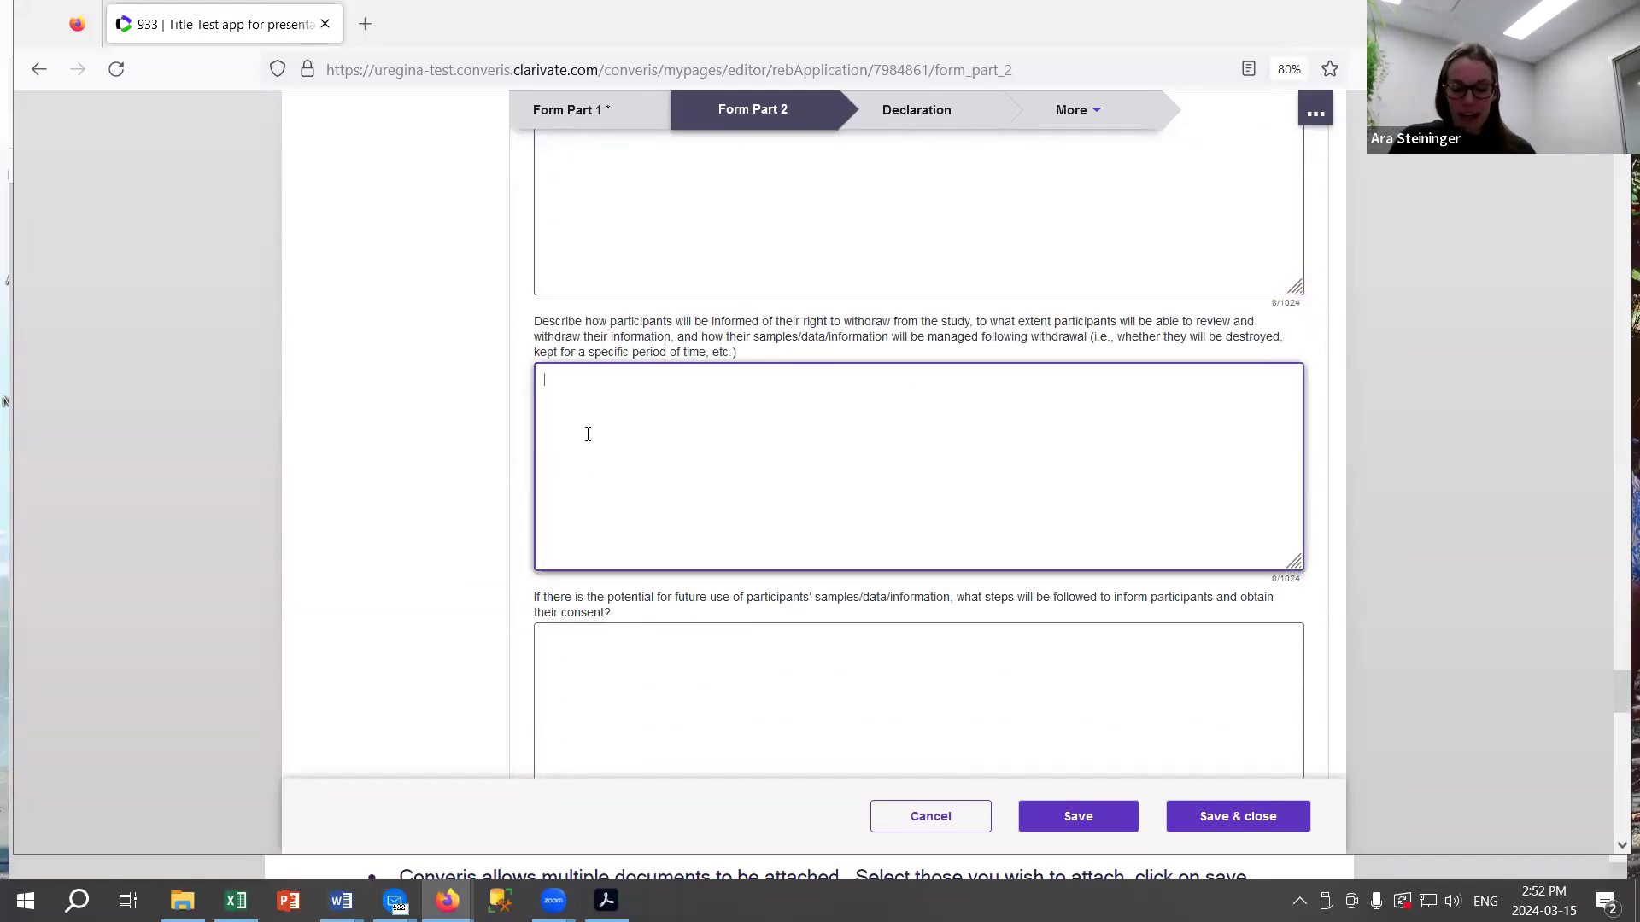
type("wi")
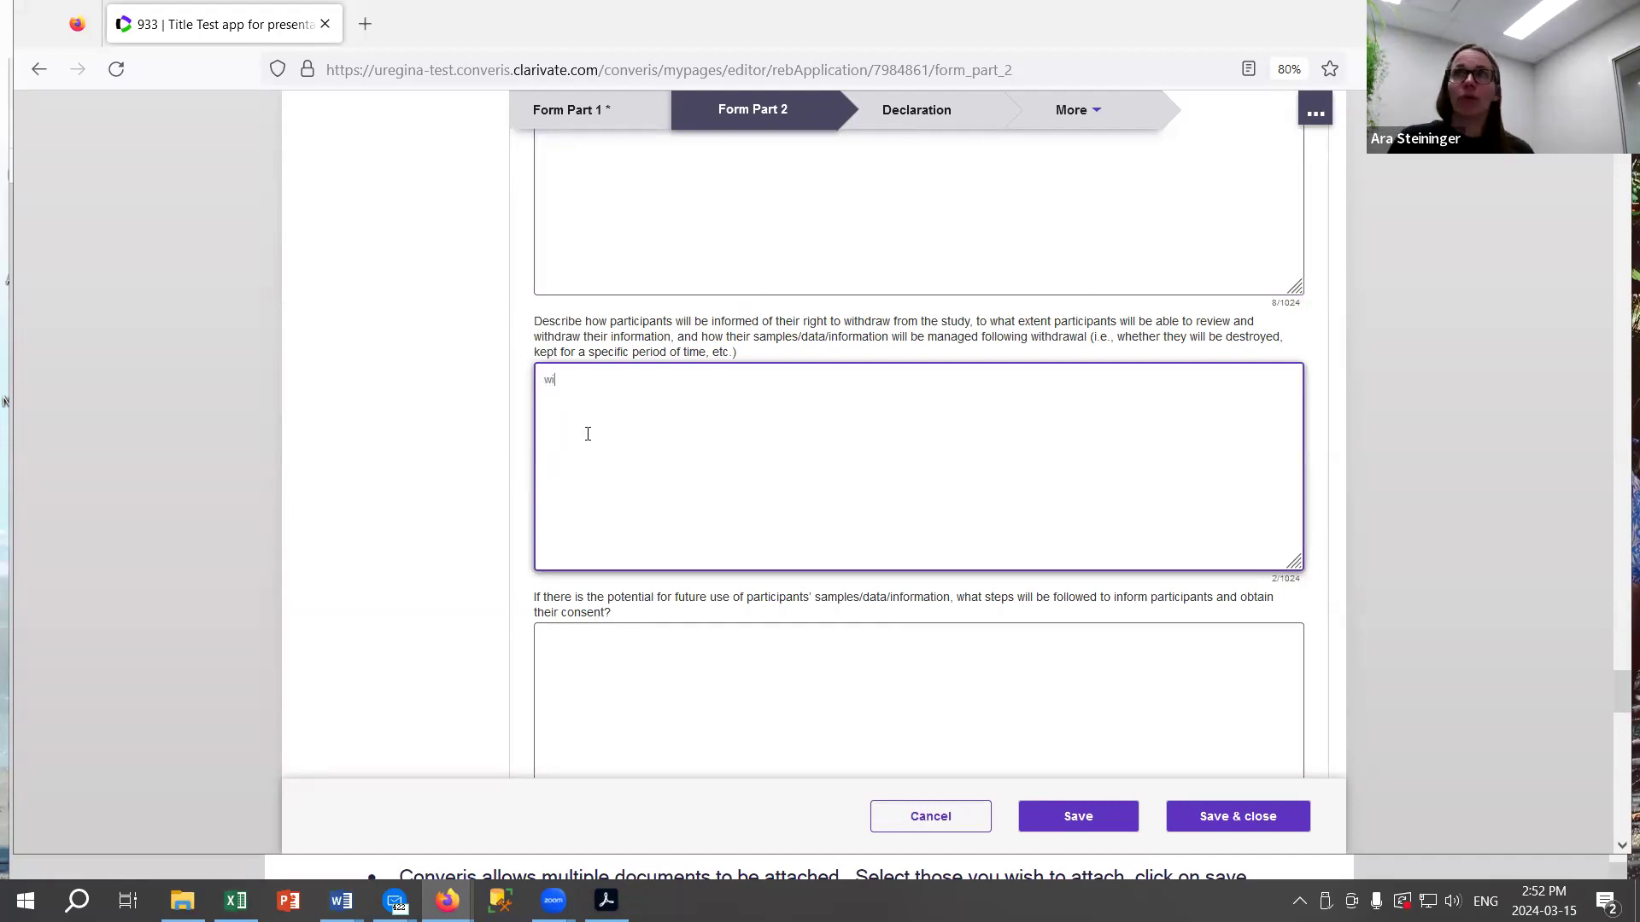
type("thdrawal")
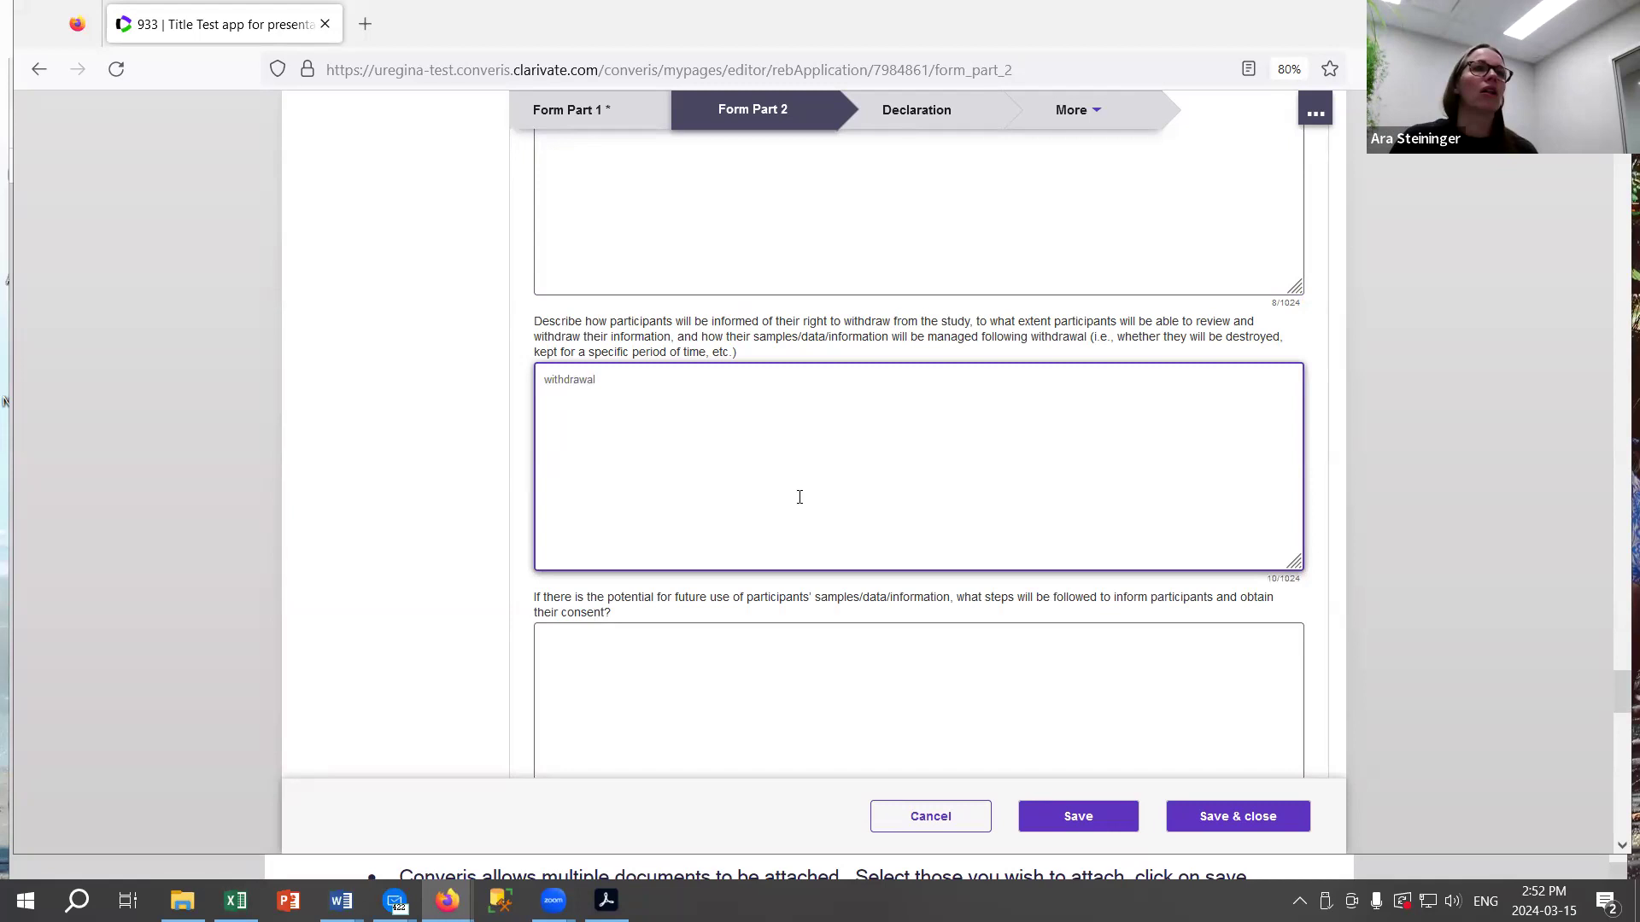
Enter "future" as the steps to inform participants and obtain consent for future use of their samples or data.
scroll(799, 497, "down", 4)
left_click(600, 336)
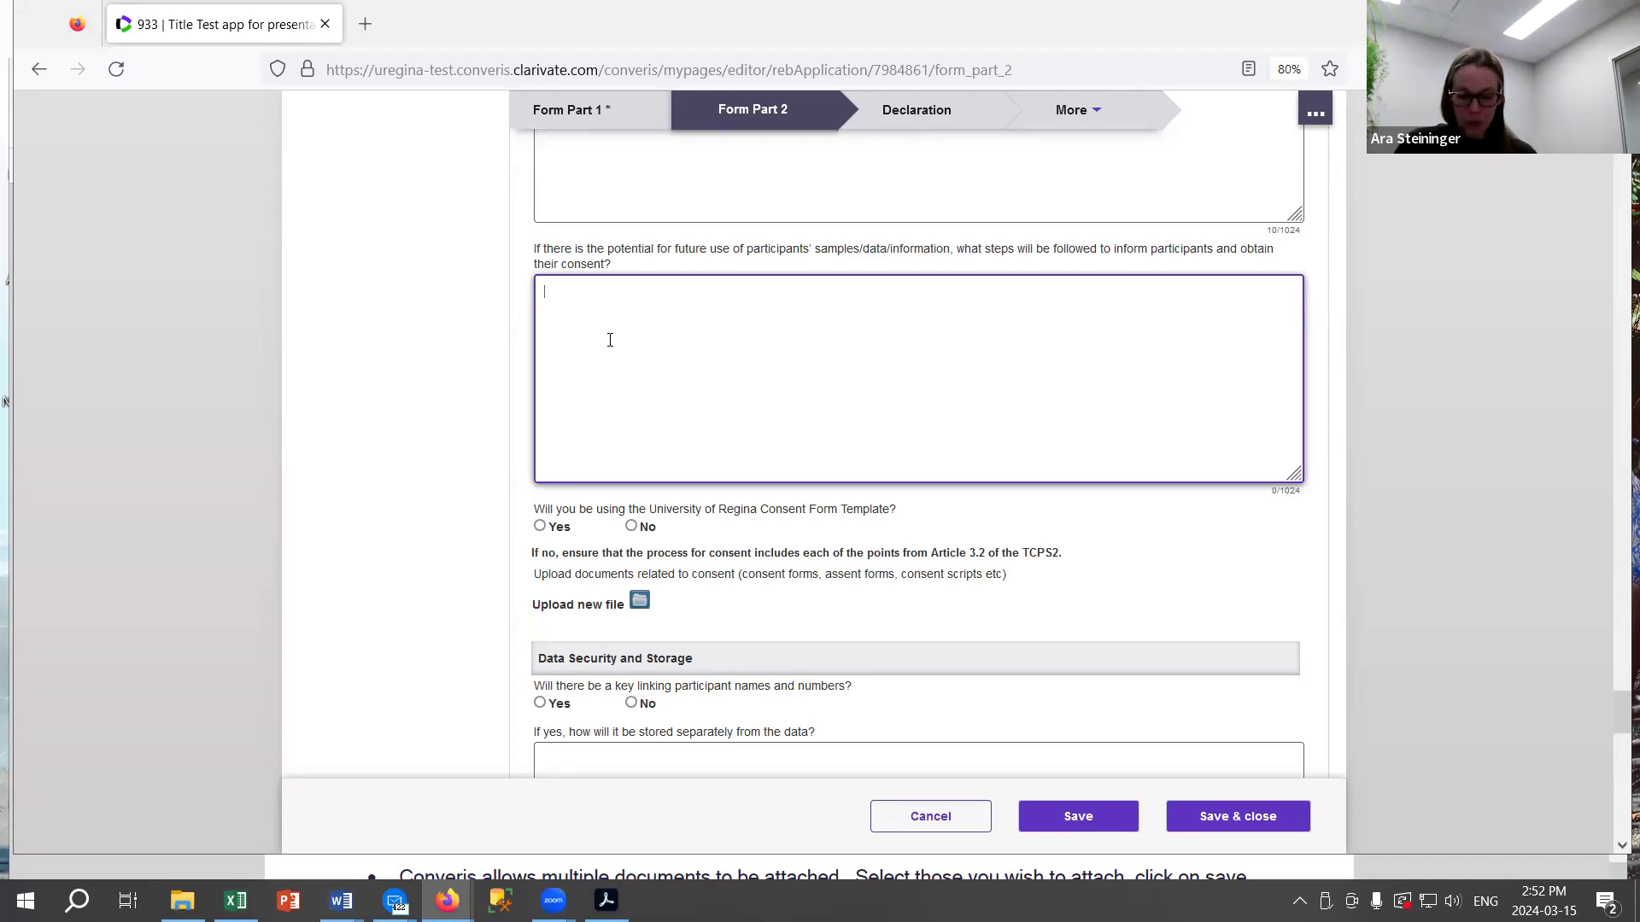
type("ture")
key("Tab")
Review the TCPS2 Article 3.2 note and consent document upload prompt, and answer No to using the University of Regina Consent Form Template.
scroll(729, 313, "down", 4)
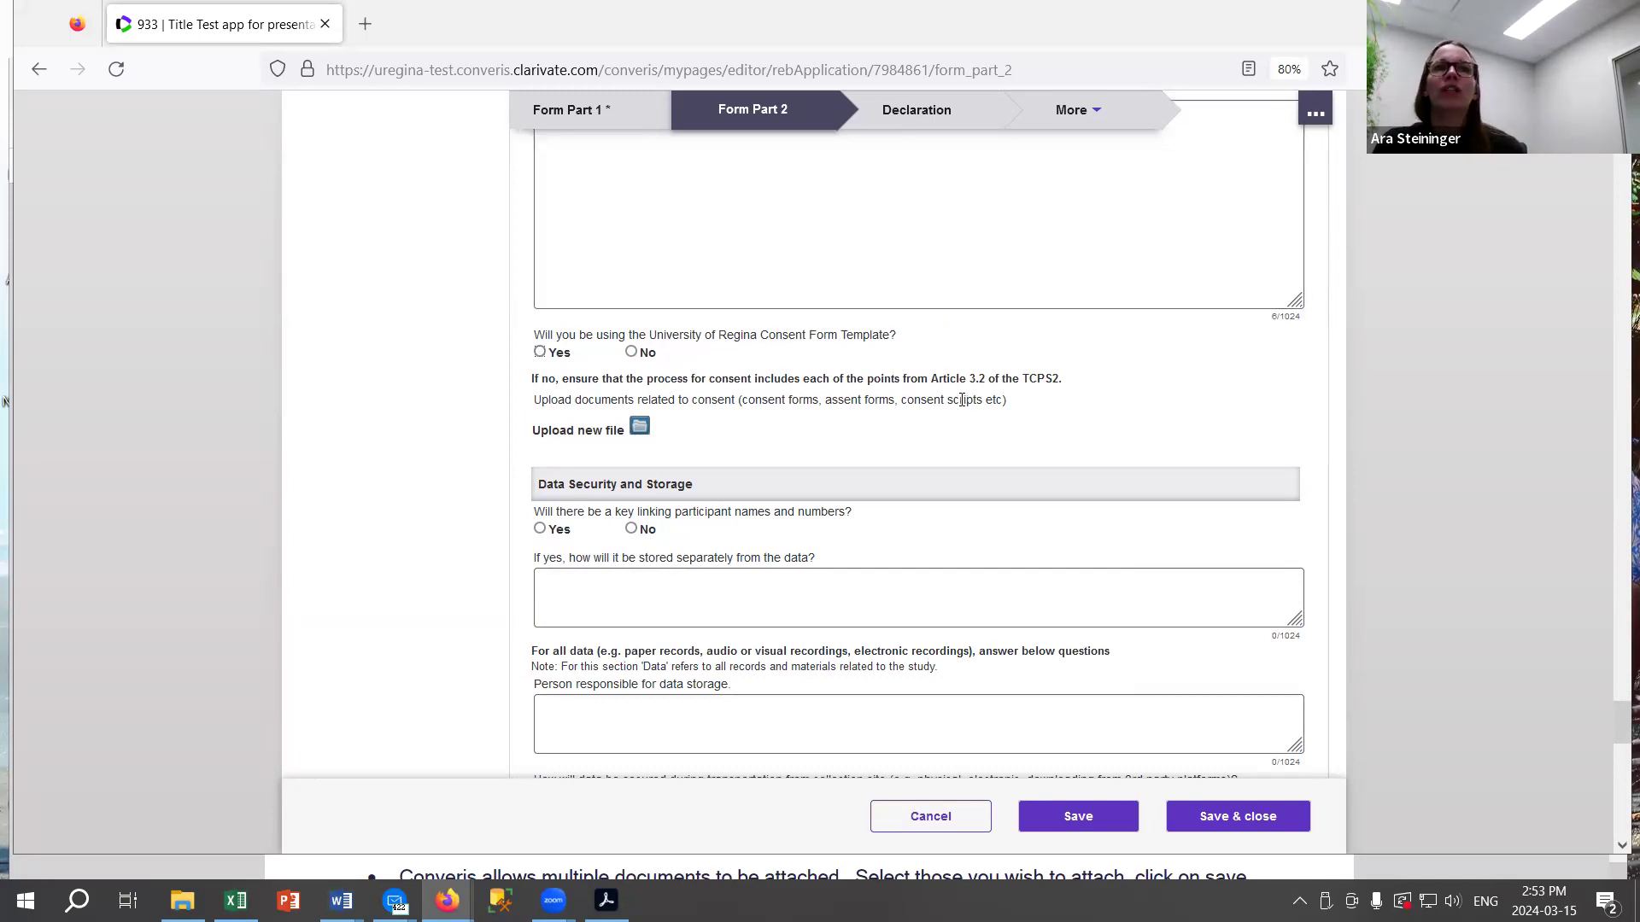
left_click_drag(931, 378, 1073, 383)
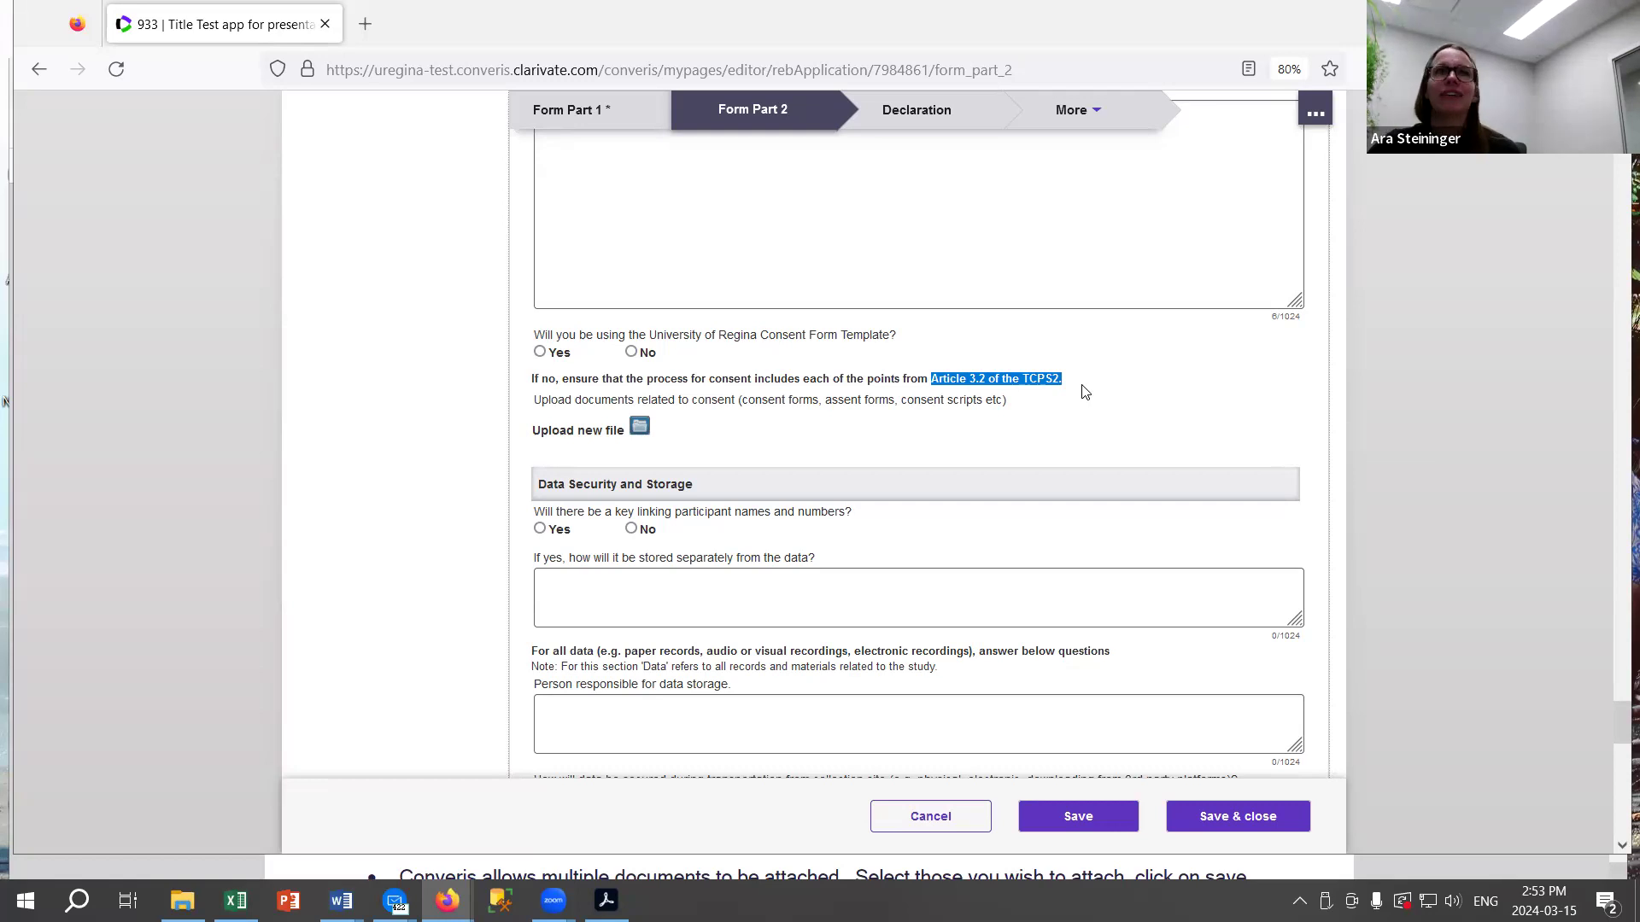
scroll(1080, 372, "down", 1)
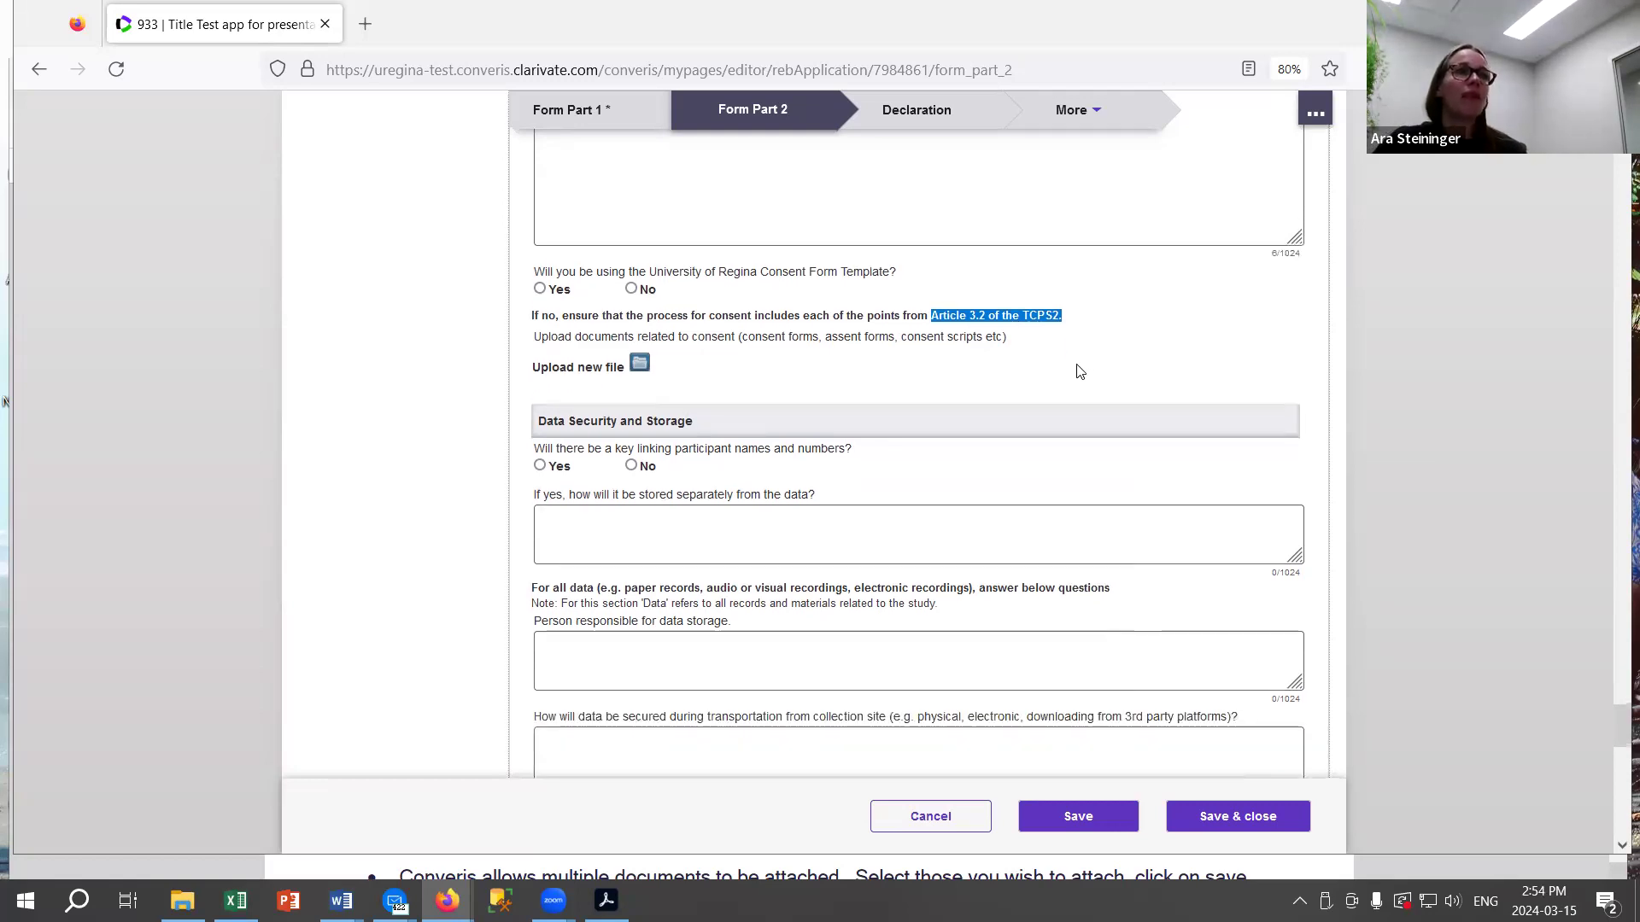
scroll(1080, 372, "down", 2)
left_click_drag(545, 223, 1036, 264)
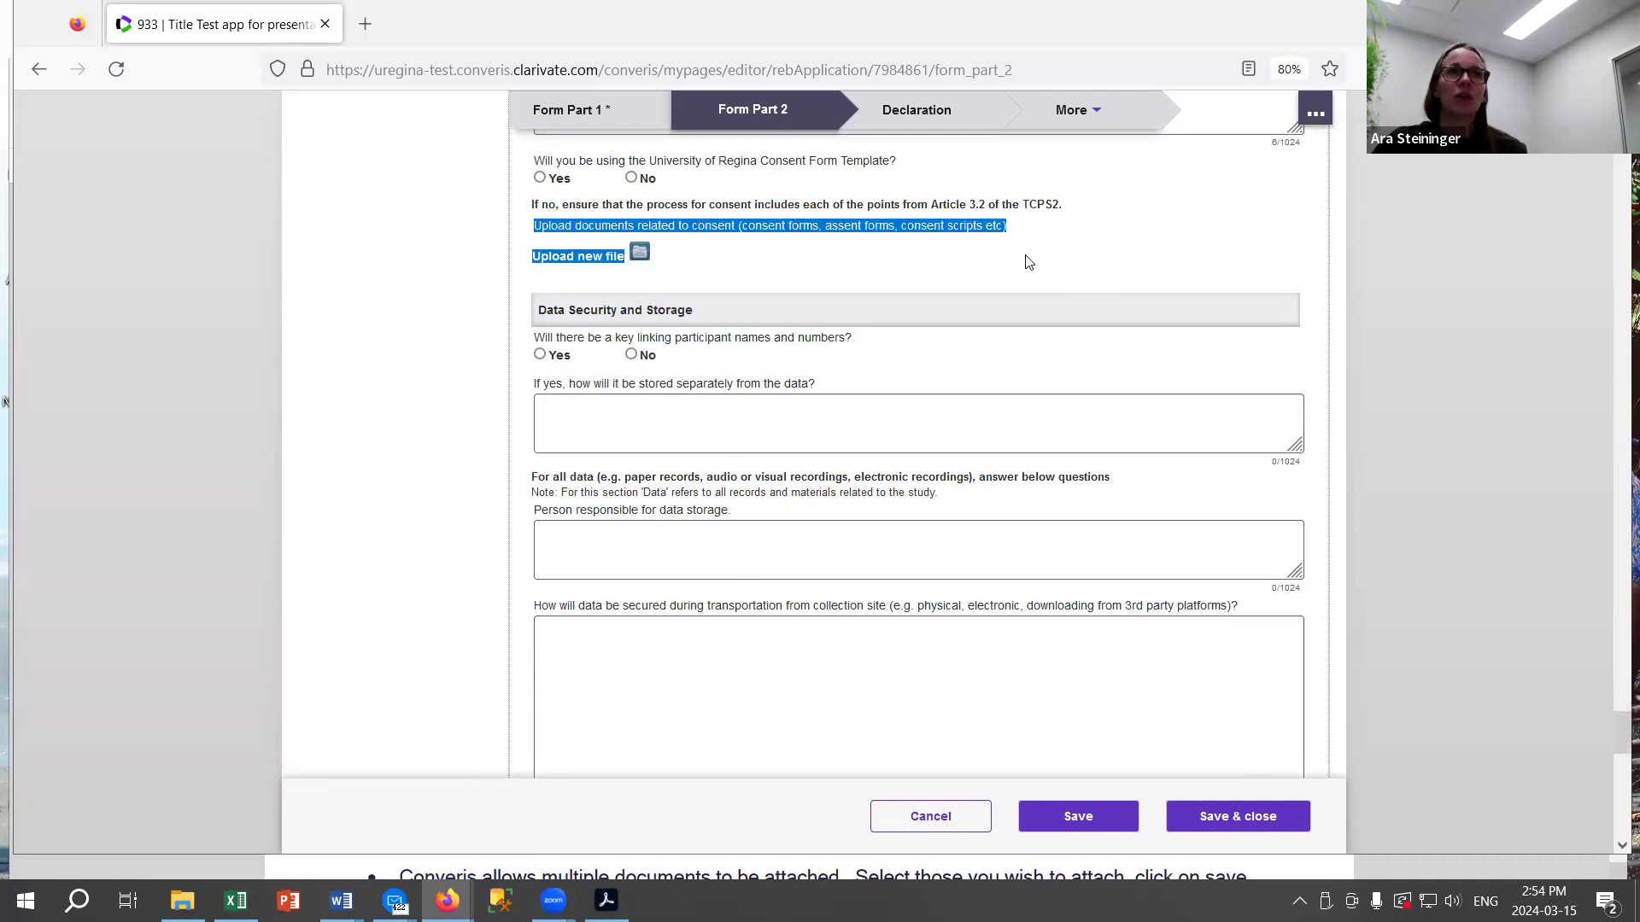
left_click(770, 220)
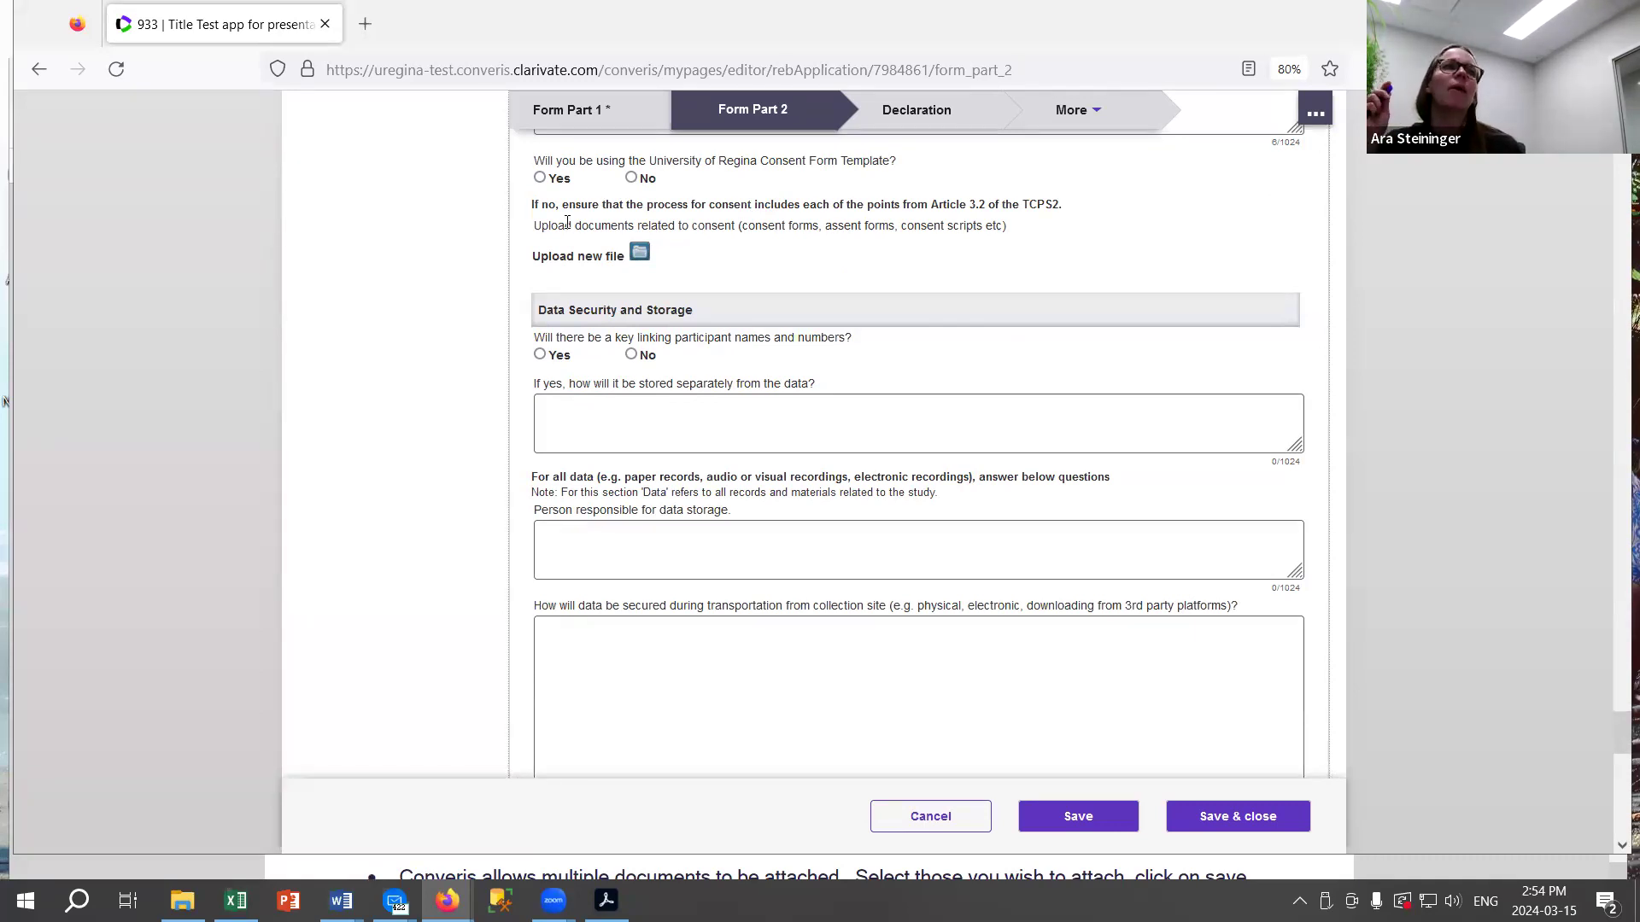
scroll(1062, 337, "down", 2)
scroll(1059, 334, "up", 5)
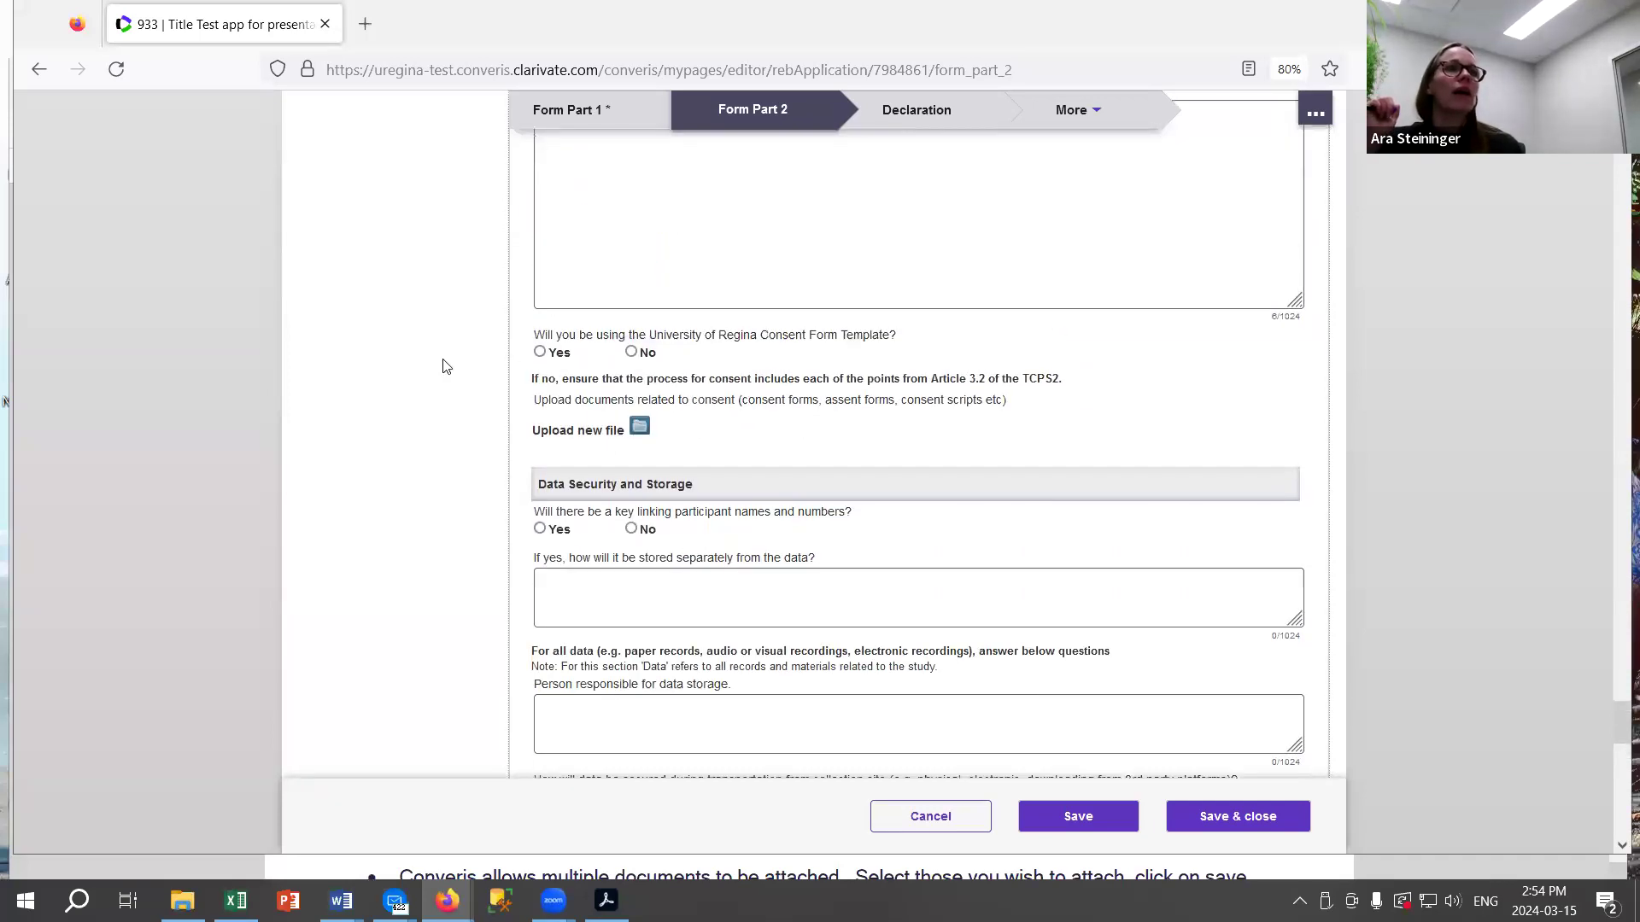
left_click(631, 352)
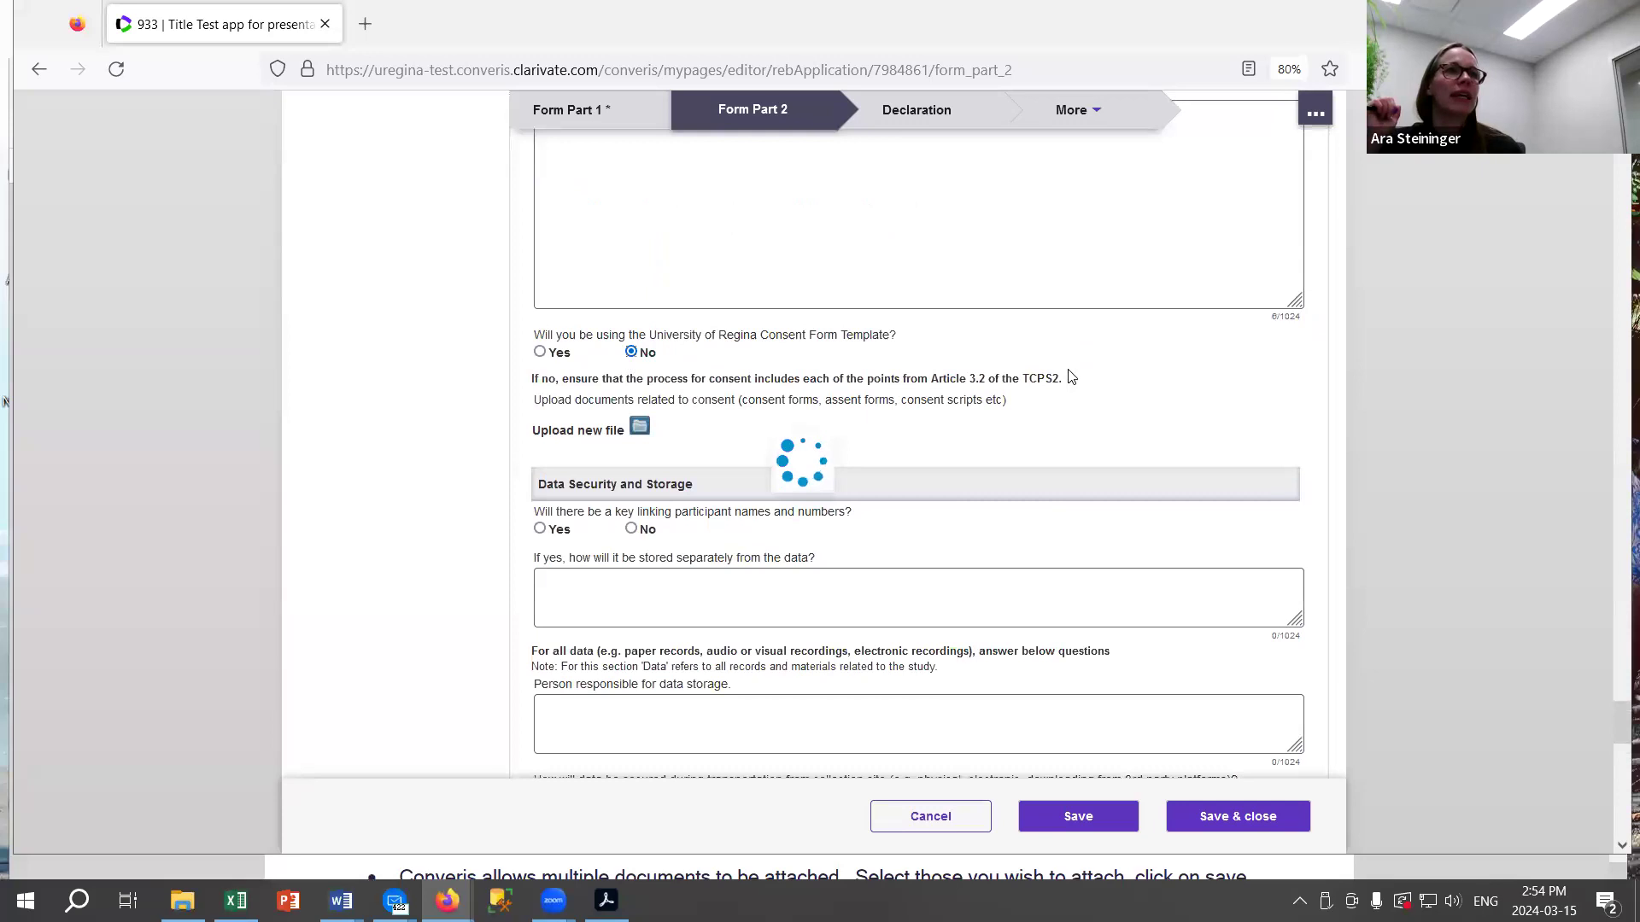
Examine the Data Security and Storage section's questions on the participant key, storage responsibility and securing data in transport.
scroll(1068, 376, "down", 2)
scroll(1070, 369, "down", 1)
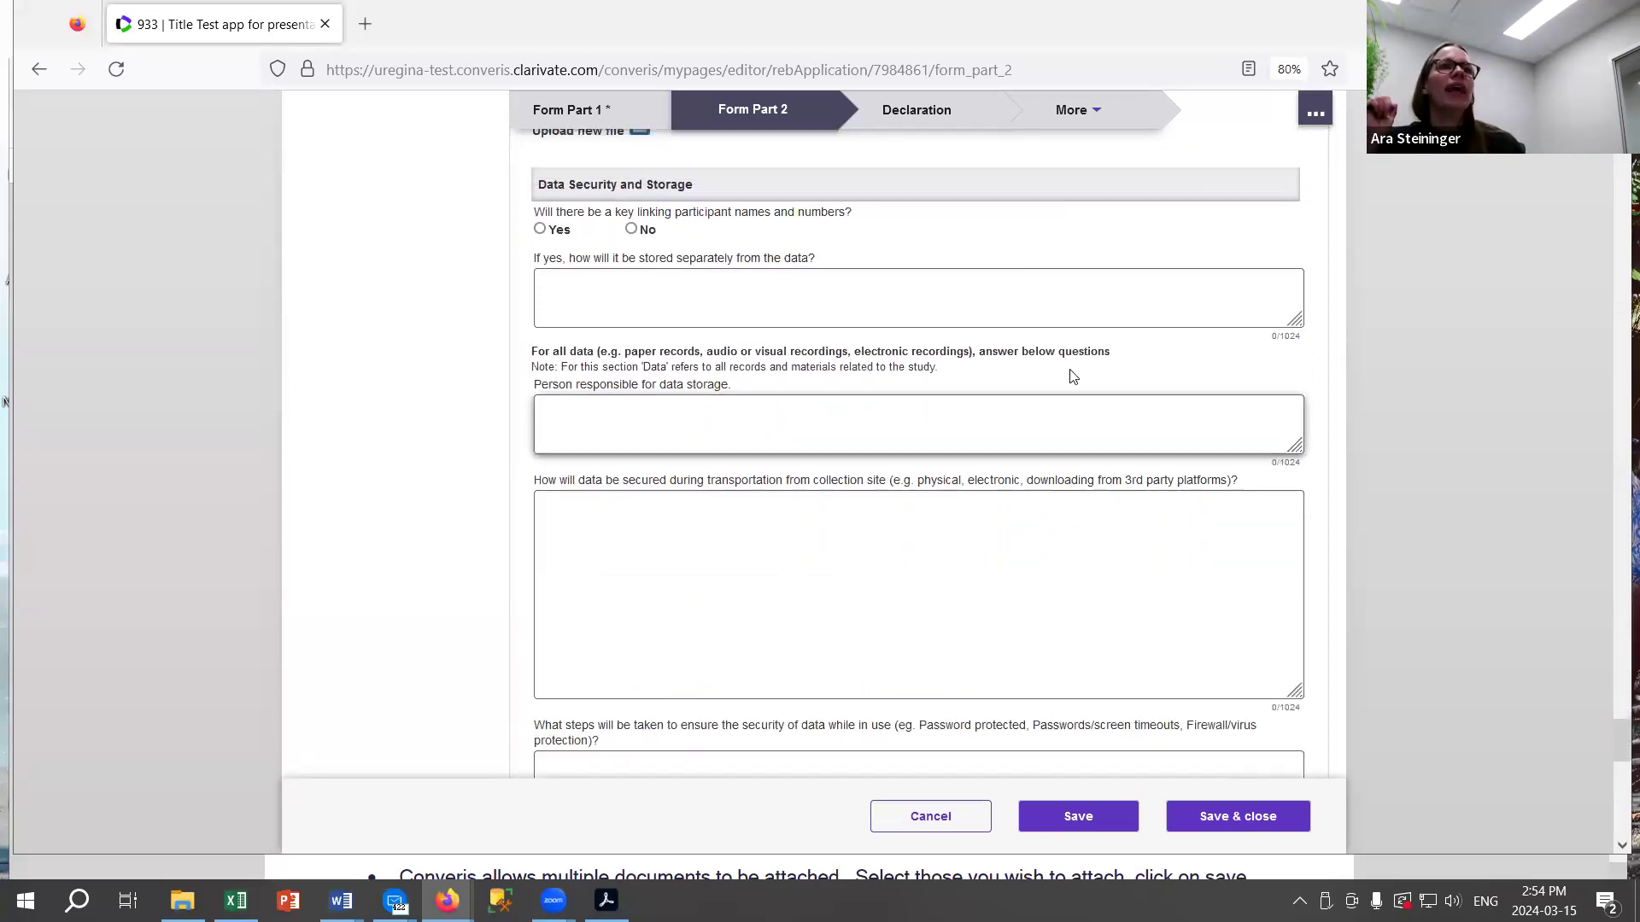
scroll(700, 474, "down", 1)
scroll(730, 480, "down", 3)
scroll(751, 359, "up", 5)
left_click_drag(709, 304, 504, 311)
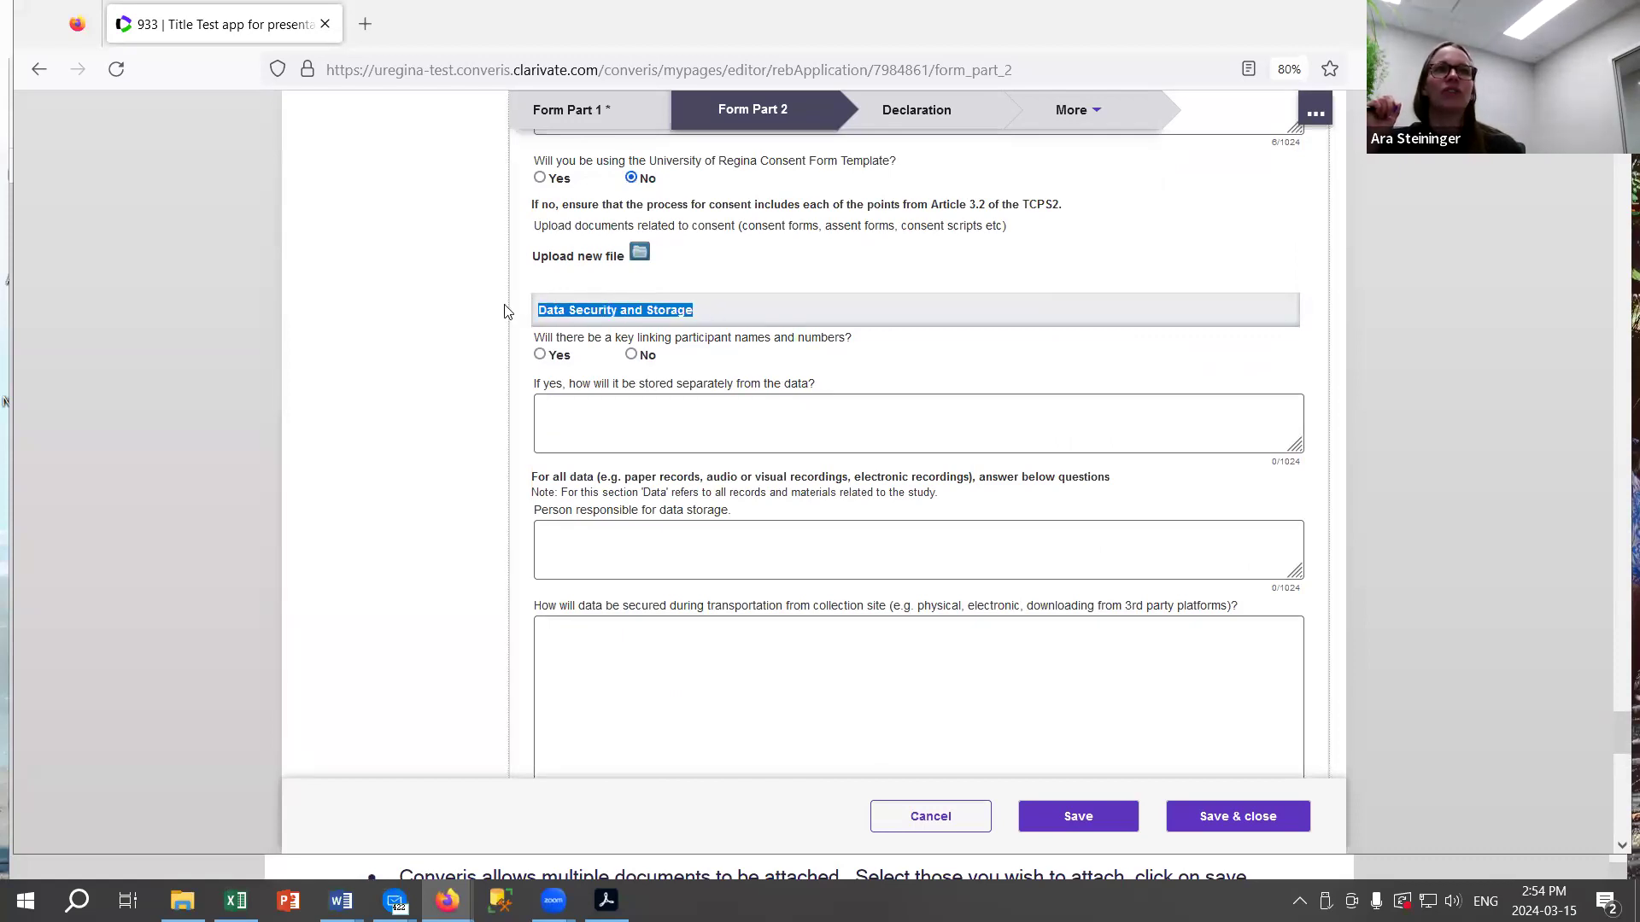
left_click(724, 299)
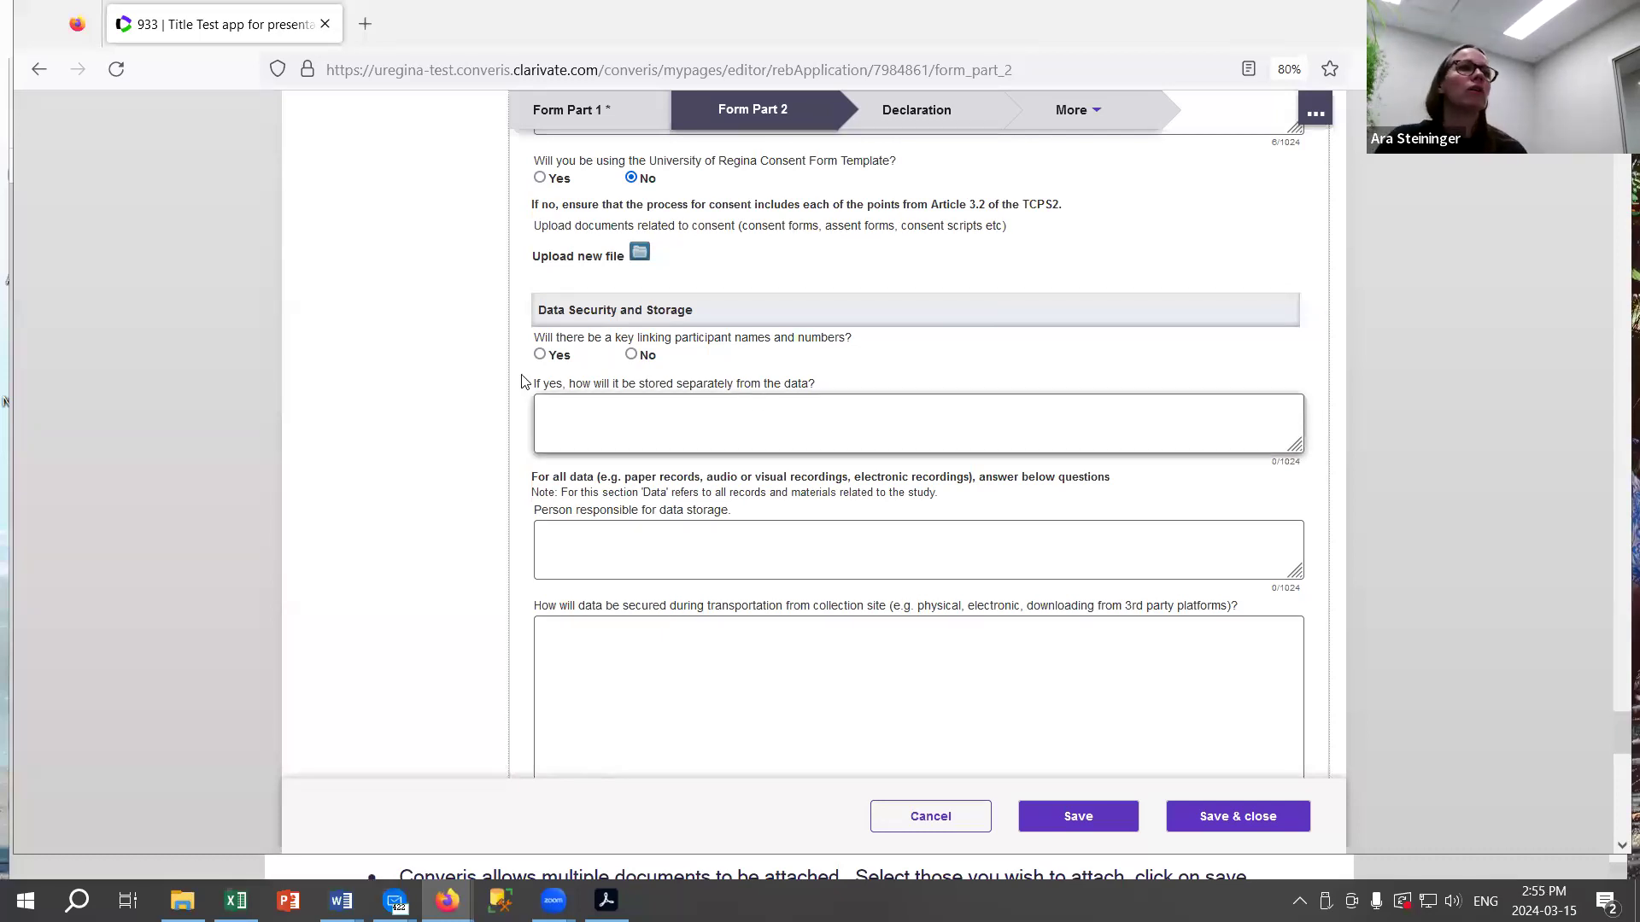
Answer Yes to a key linking participant names and numbers, and enter "blah blah" as how it is stored separately.
left_click(539, 354)
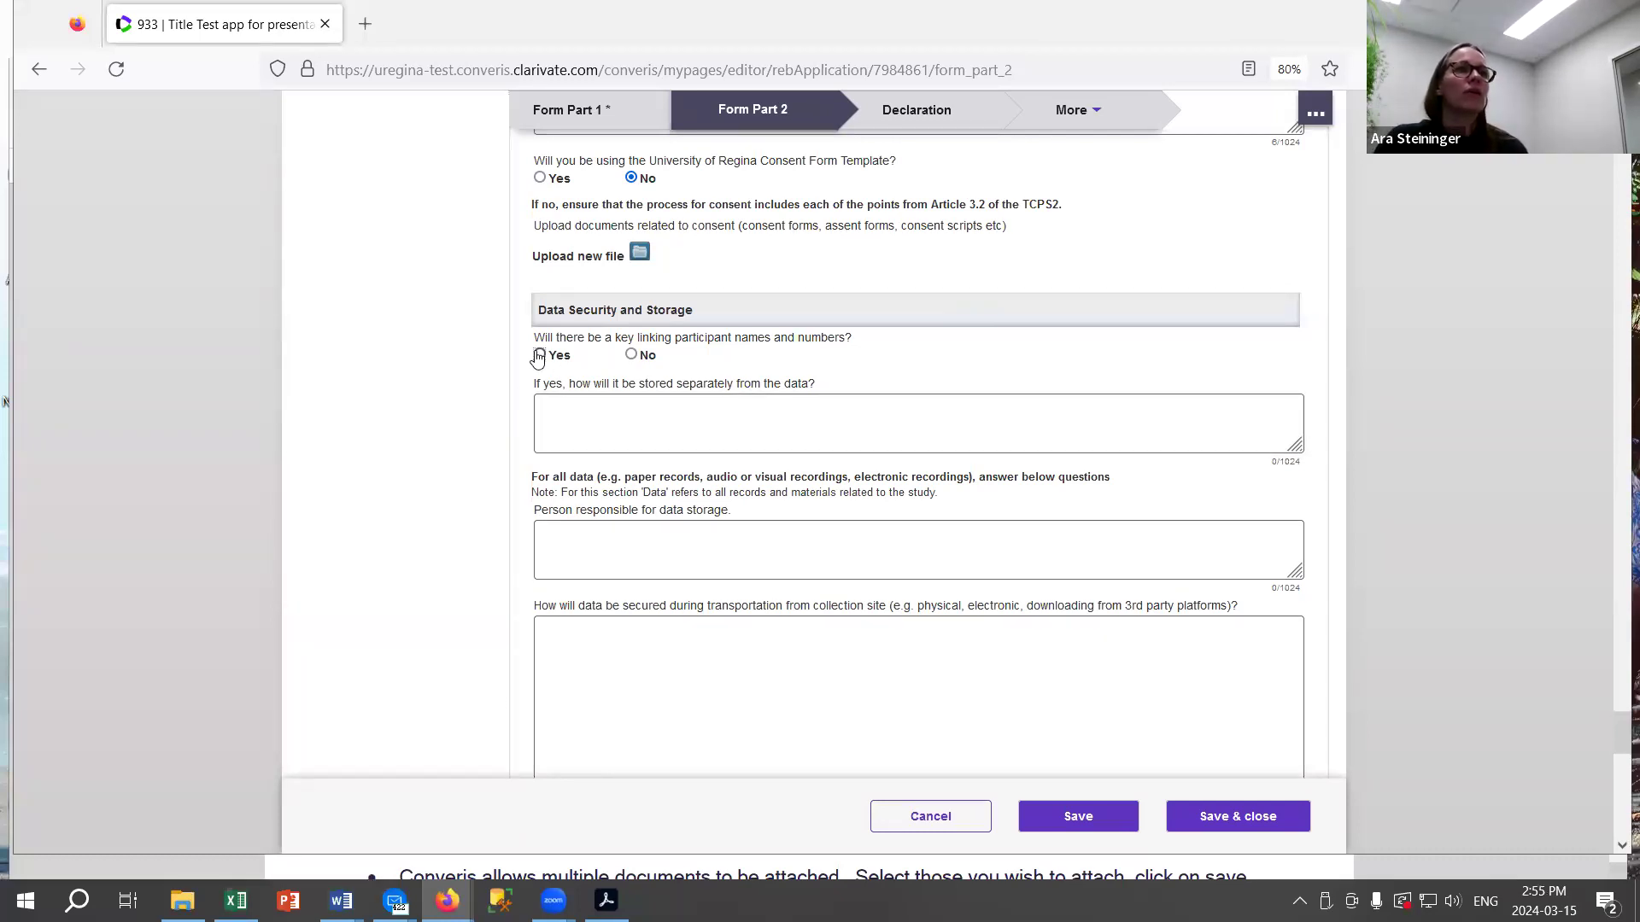
left_click(605, 401)
type("blah blah")
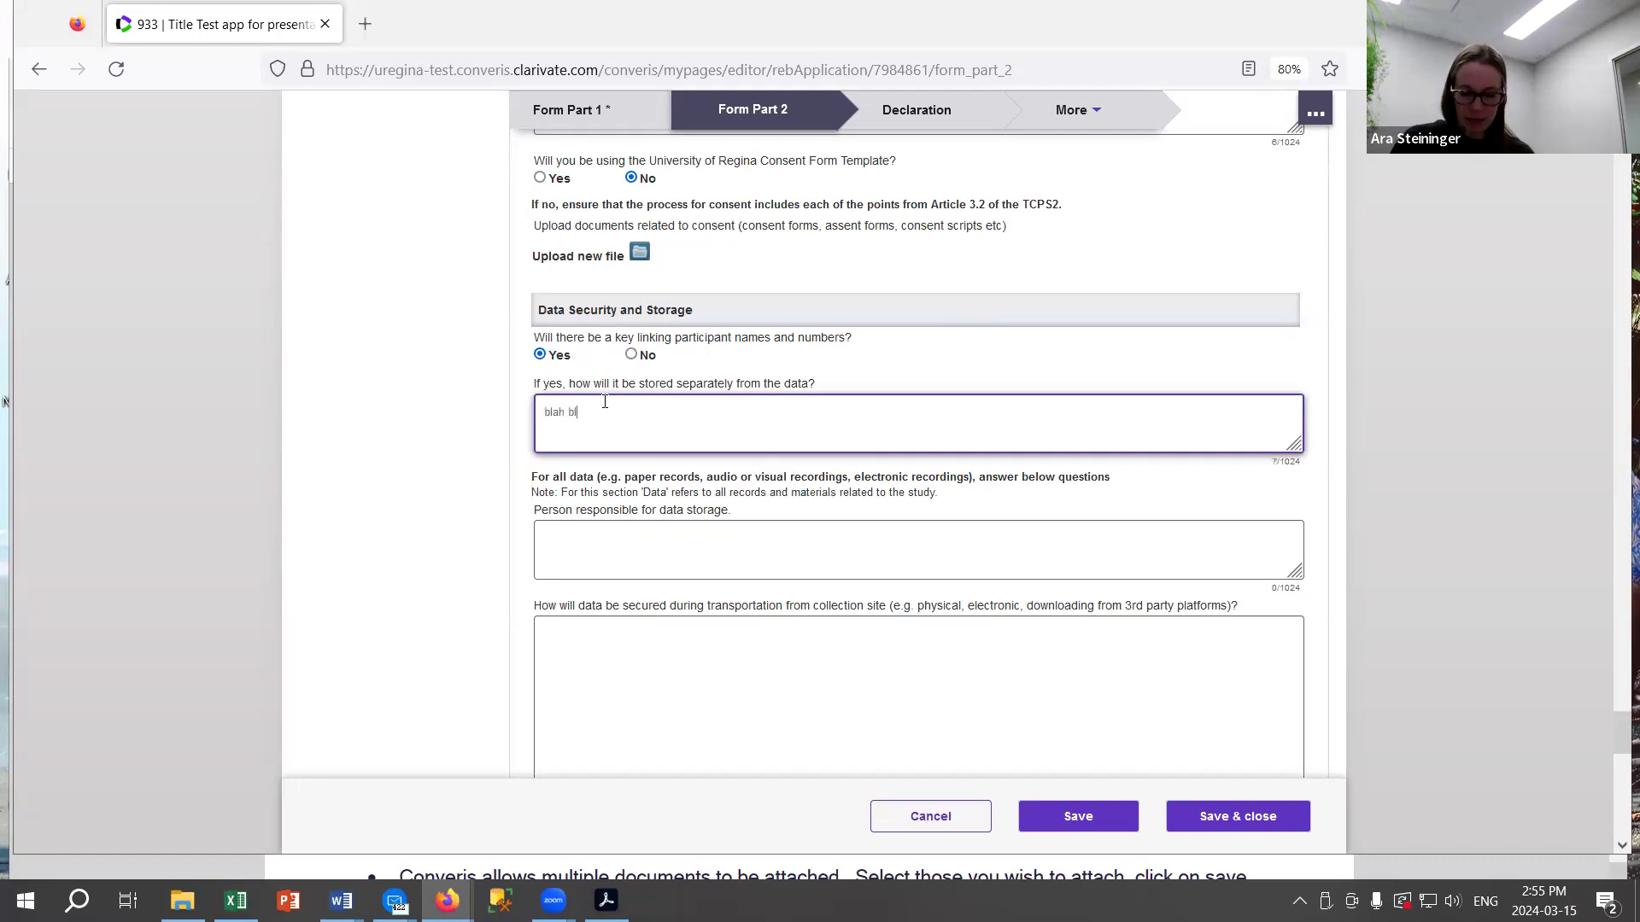
Enter "data" as the person responsible for data storage and "secured" as how data is secured during transportation.
left_click(552, 573)
type("data")
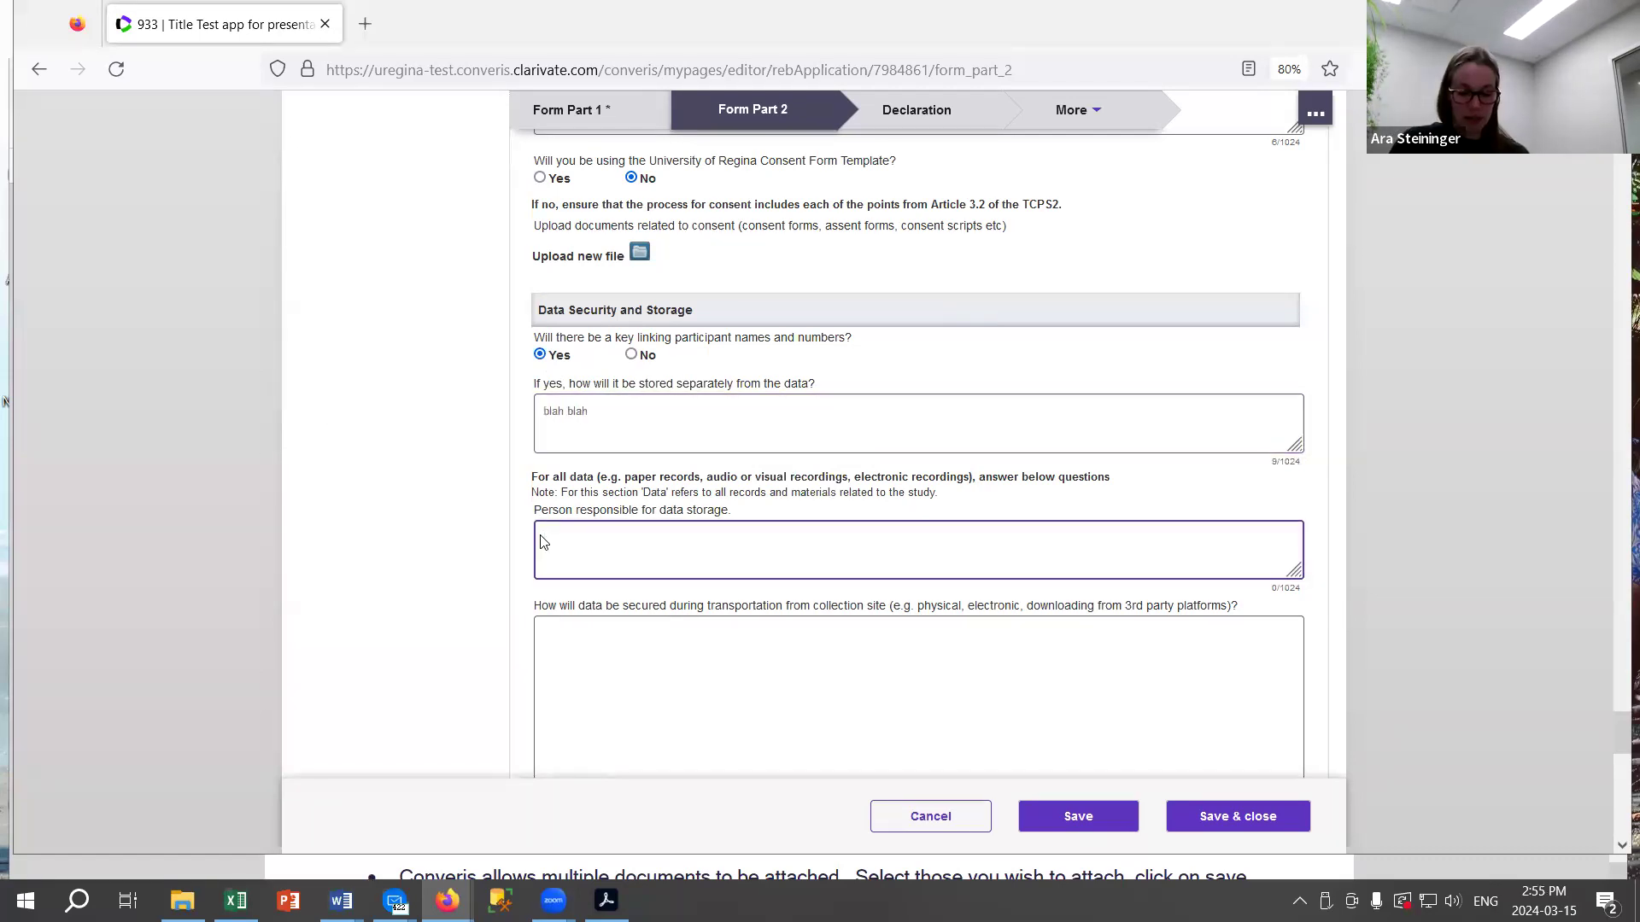
left_click(538, 624)
type("secured")
Enter "steps" for the security of data while in use and "how" for secure sharing among the research team.
scroll(536, 619, "down", 6)
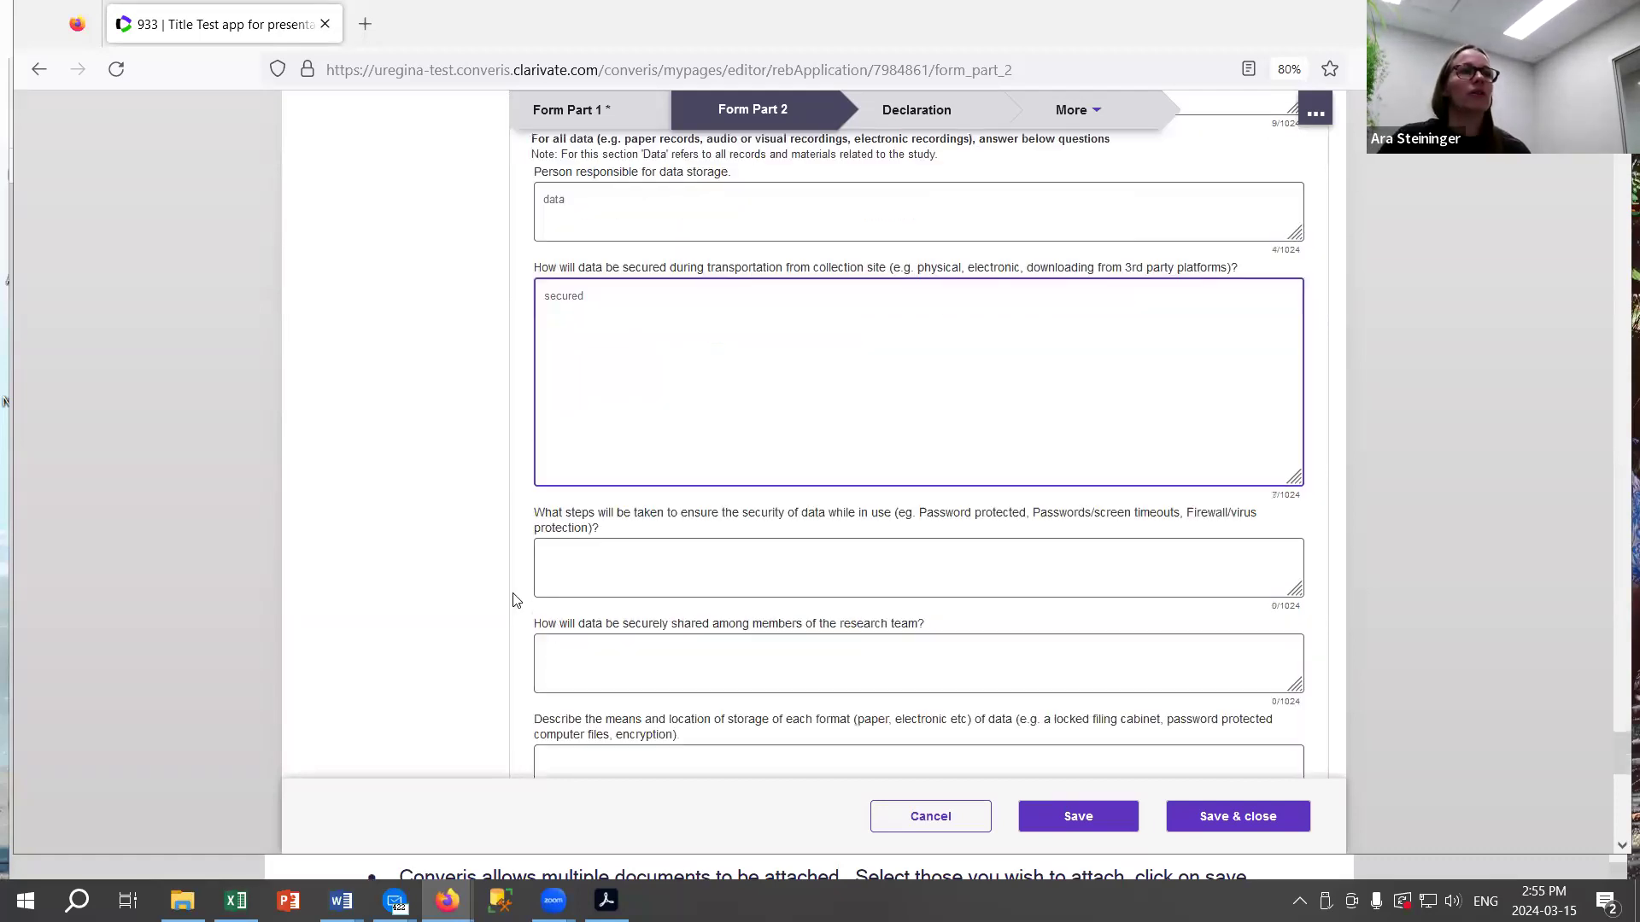
left_click(628, 373)
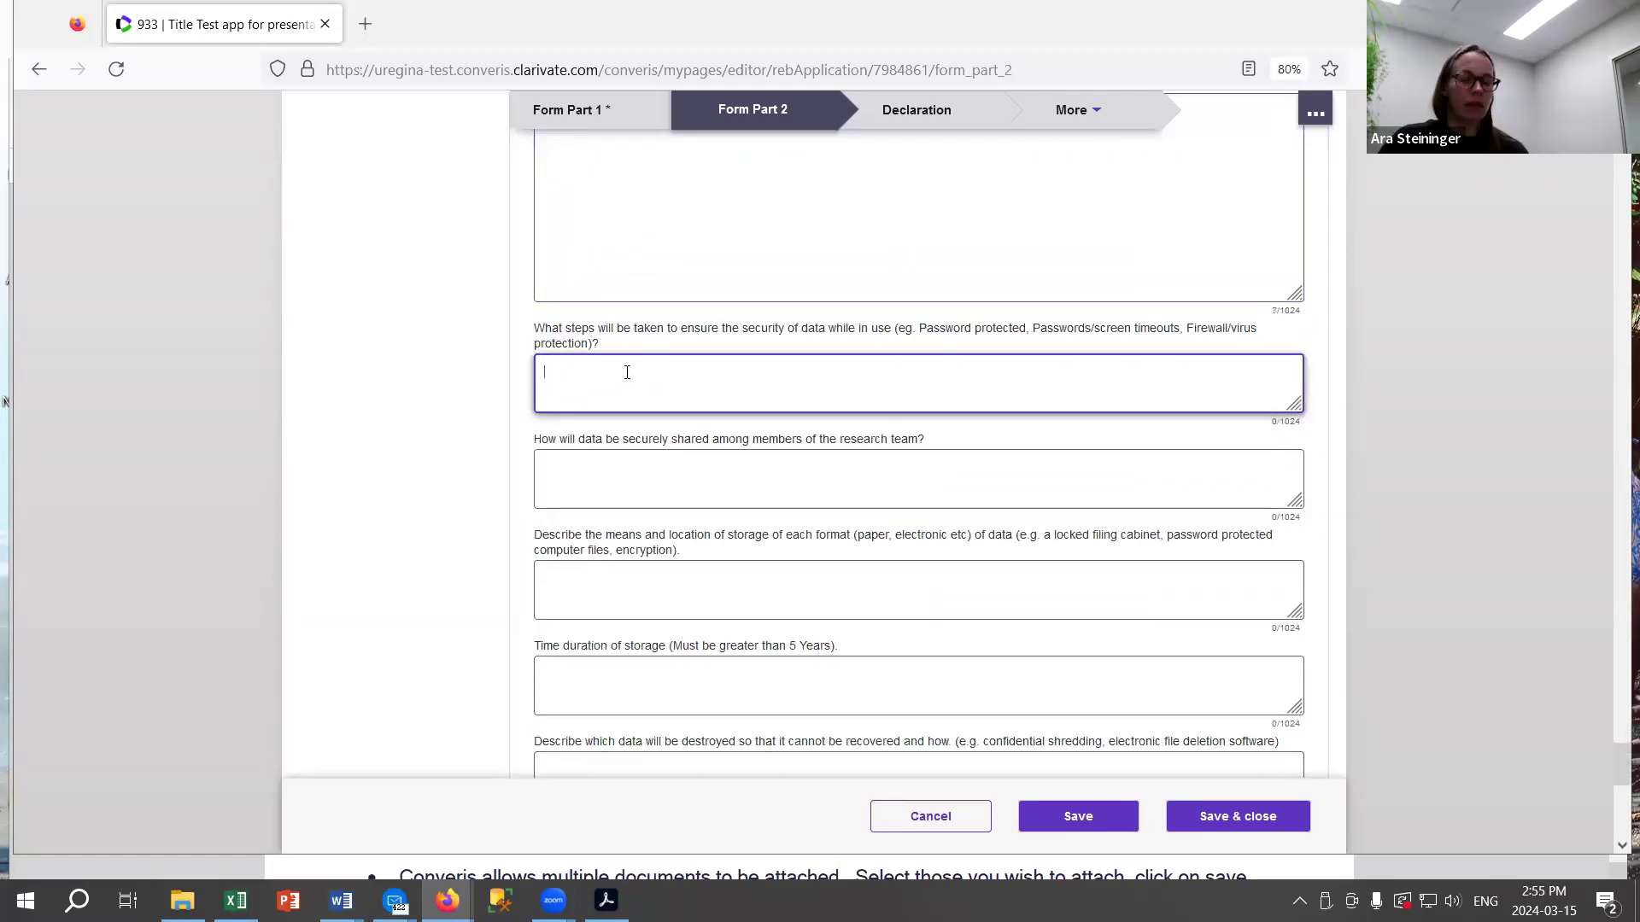
type("steps")
key("Tab")
type("how")
Enter "describe" as the means and location of storage and "time" as the time duration of storage.
key("Tab")
type("describe")
key("Tab")
type("time")
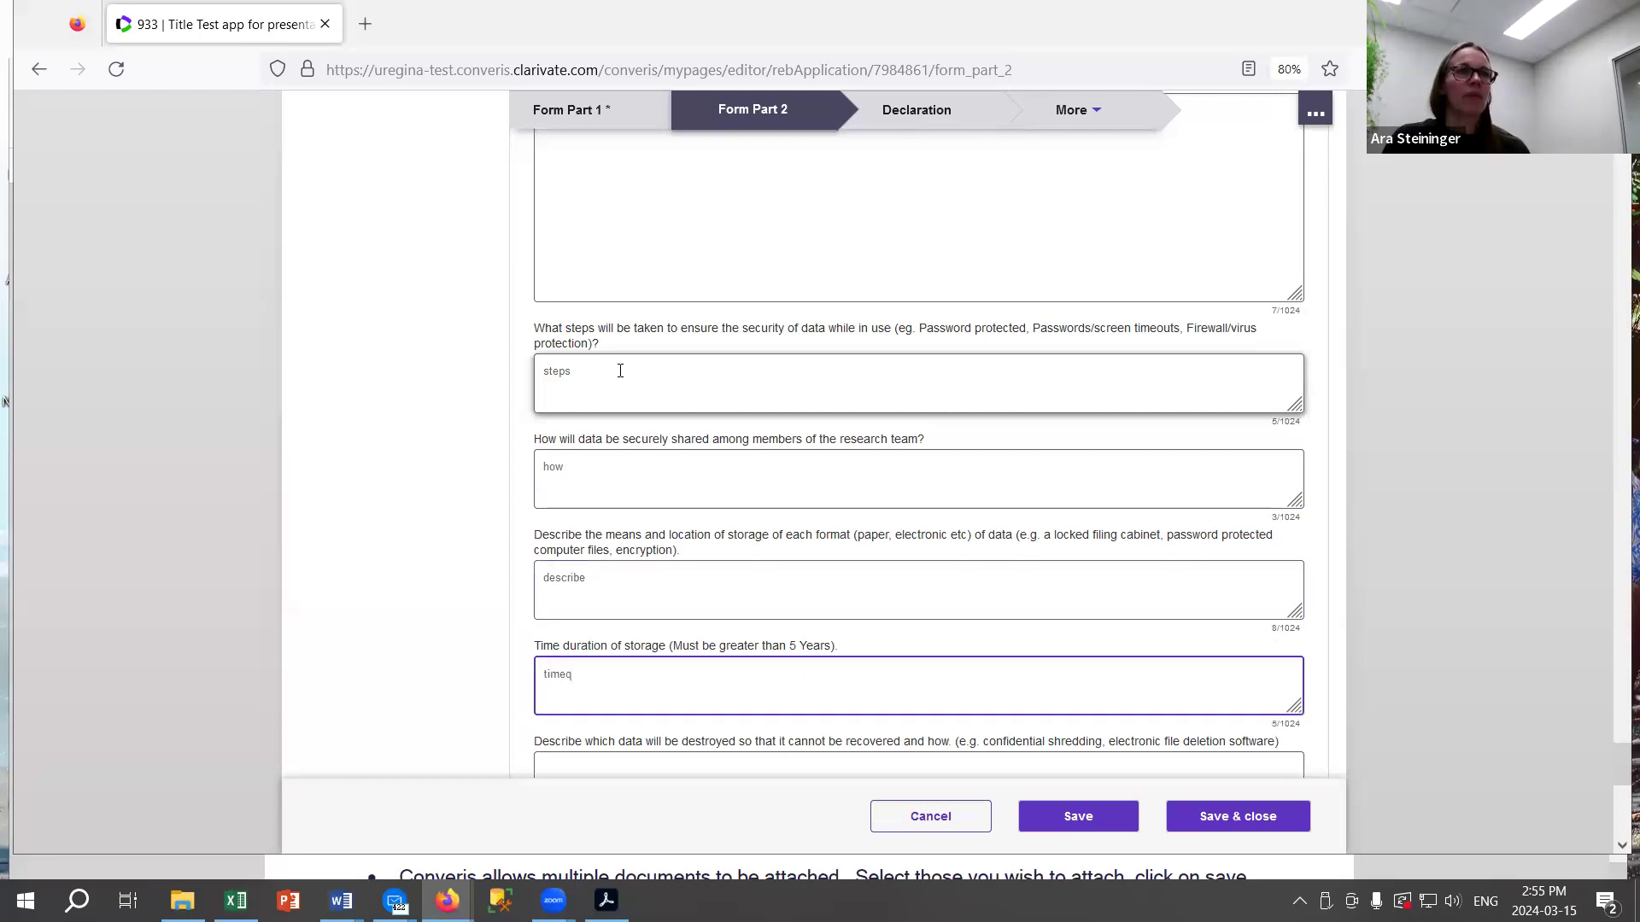
scroll(820, 397, "down", 3)
scroll(811, 397, "down", 2)
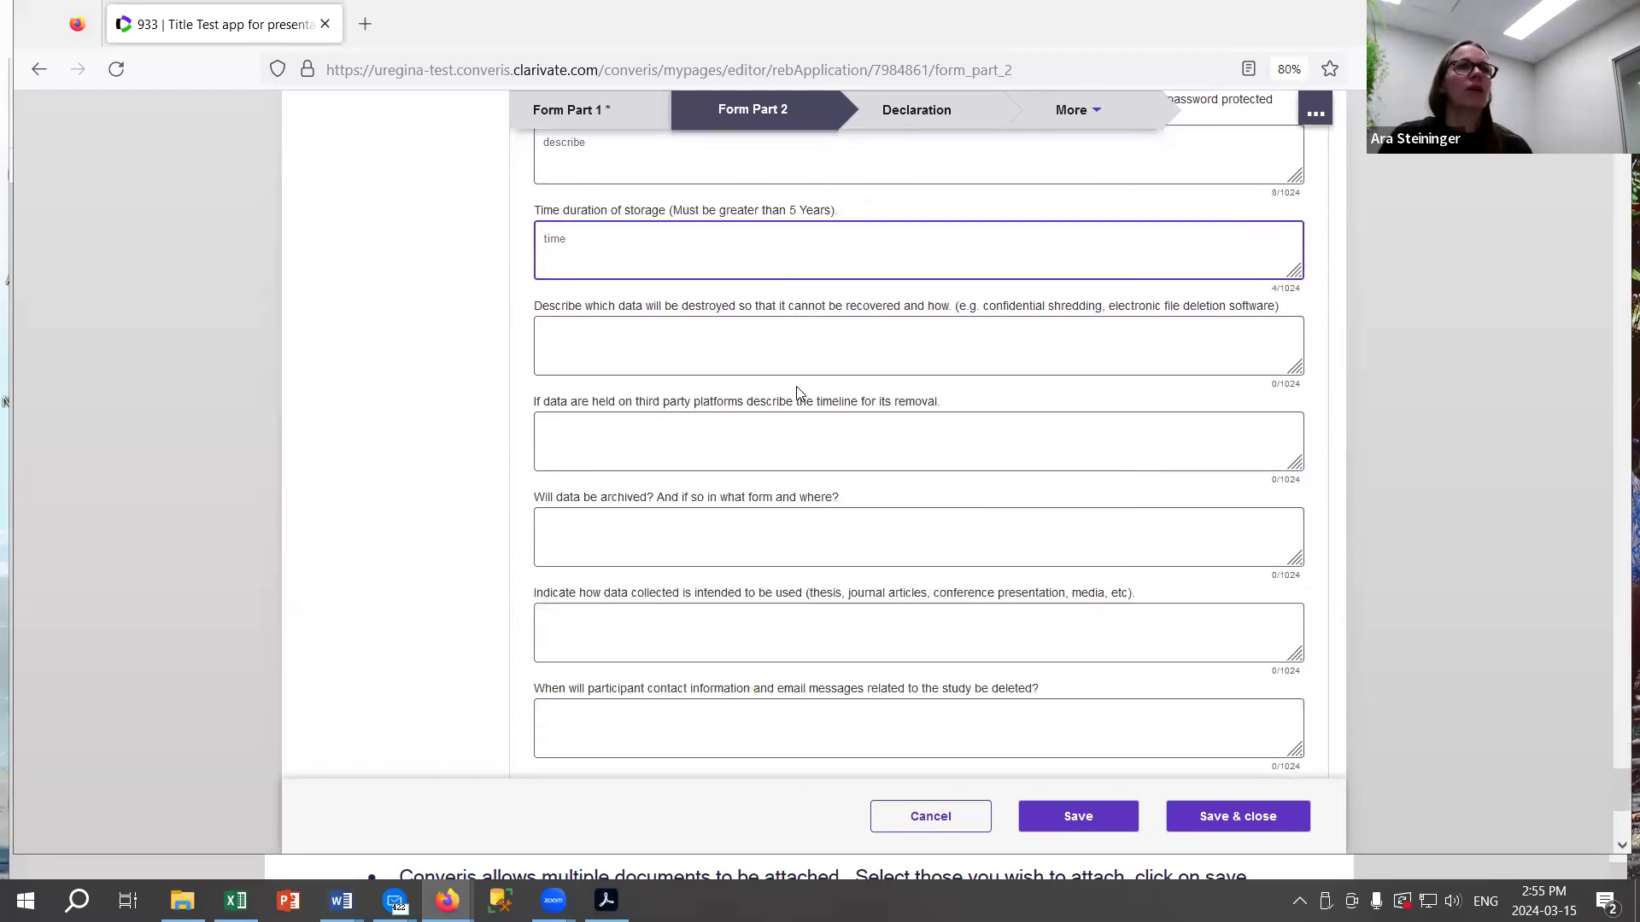
left_click(586, 343)
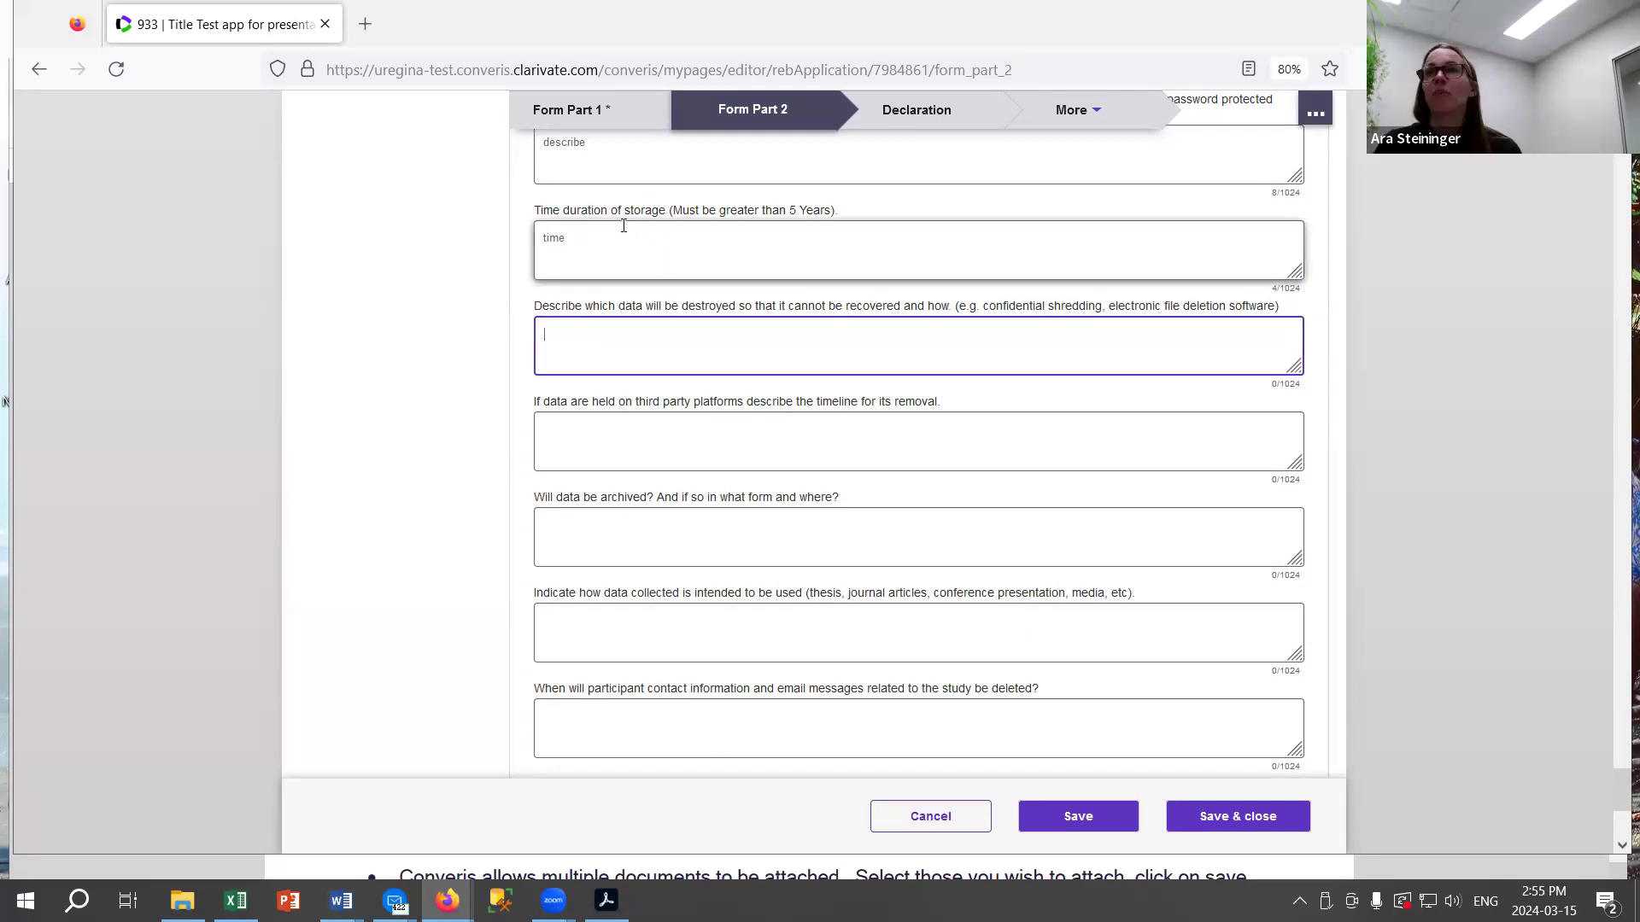
left_click(593, 233)
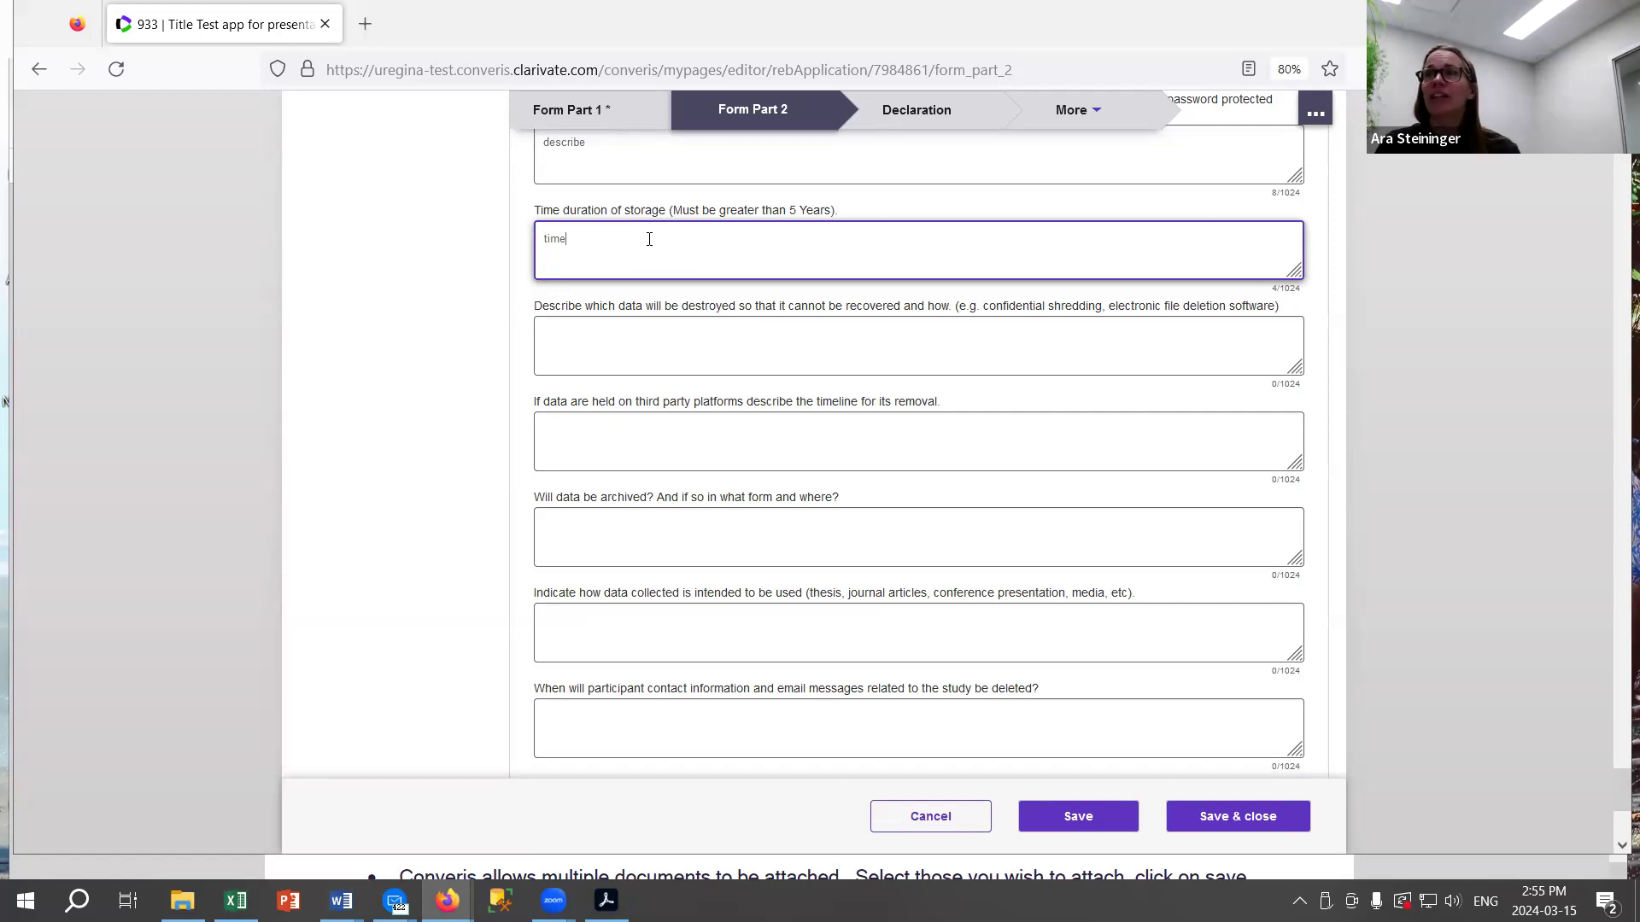
Enter "recvoered" as the answer on which data will be destroyed and how.
left_click(597, 325)
type("rev")
type("voered")
Enter "If data" as the third party platform removal timeline and "Will" as the answer on data archiving.
key("Tab")
type("If data")
key("Tab")
type("Will")
Enter "intended use" for how collected data will be used and "contact info" for when contact information and emails are deleted.
key("Tab")
scroll(841, 318, "down", 3)
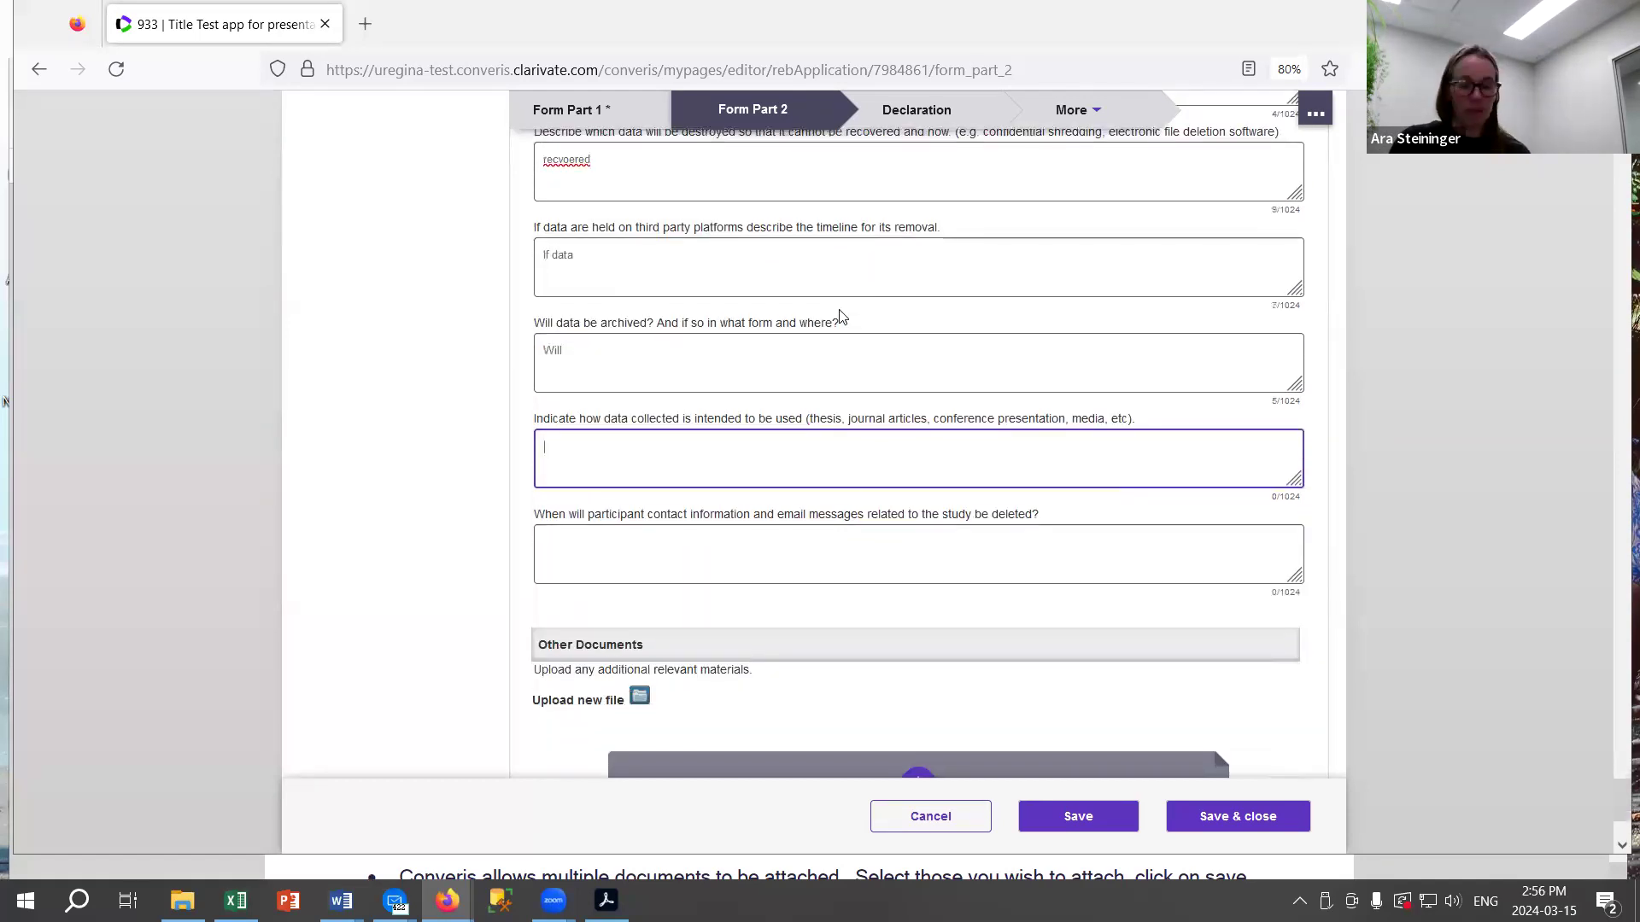
type("intended us")
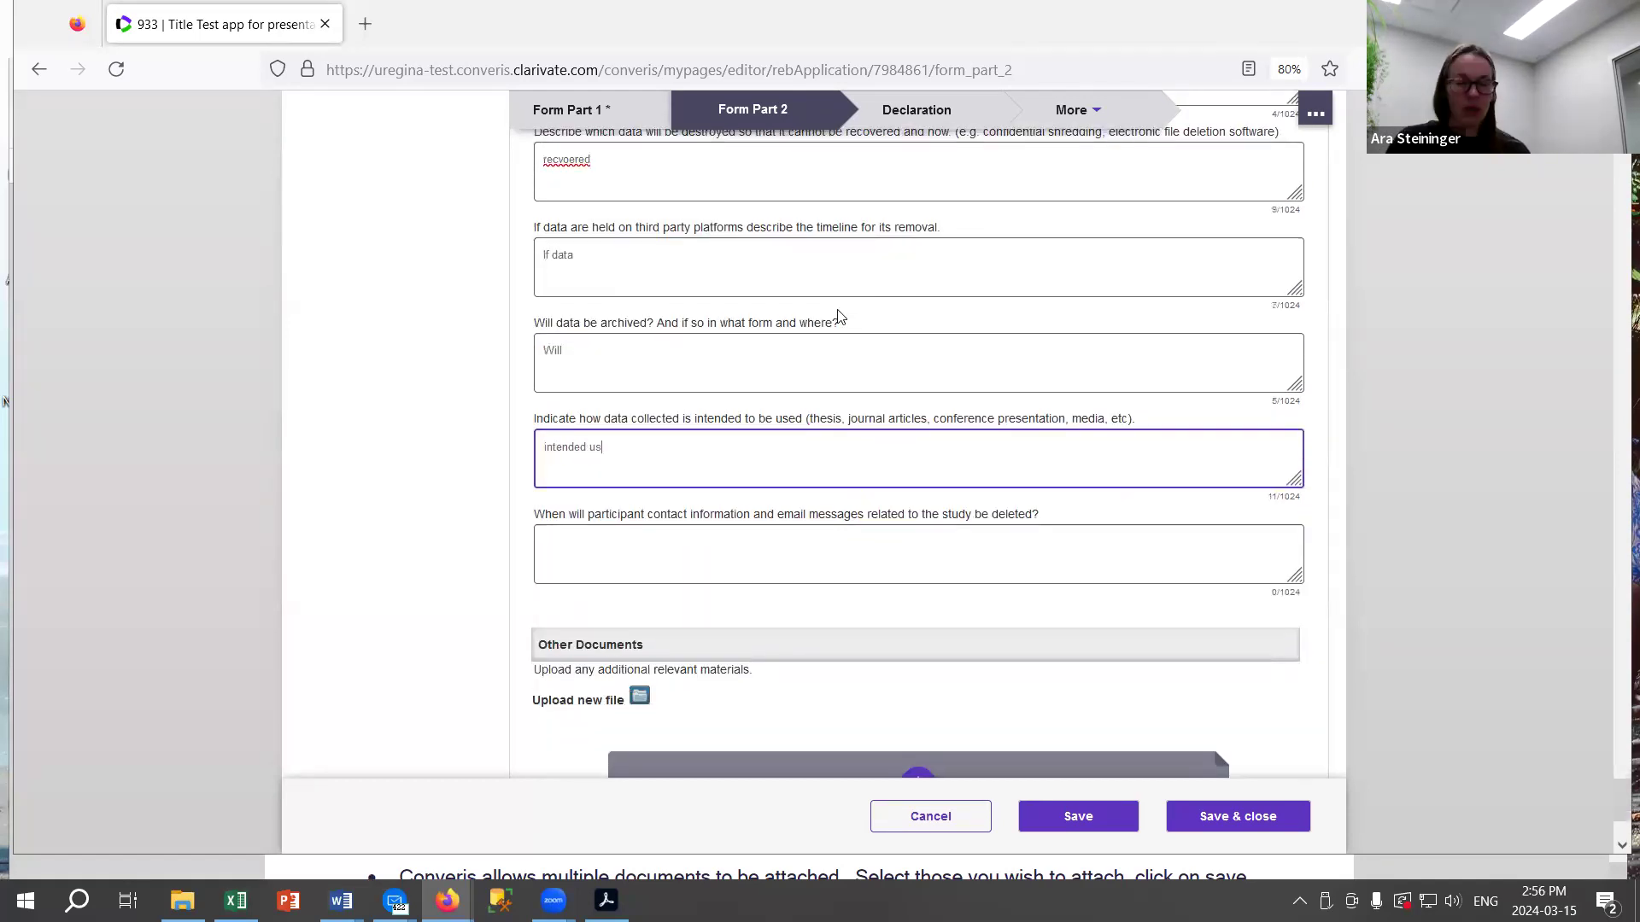
type("e")
key("Tab")
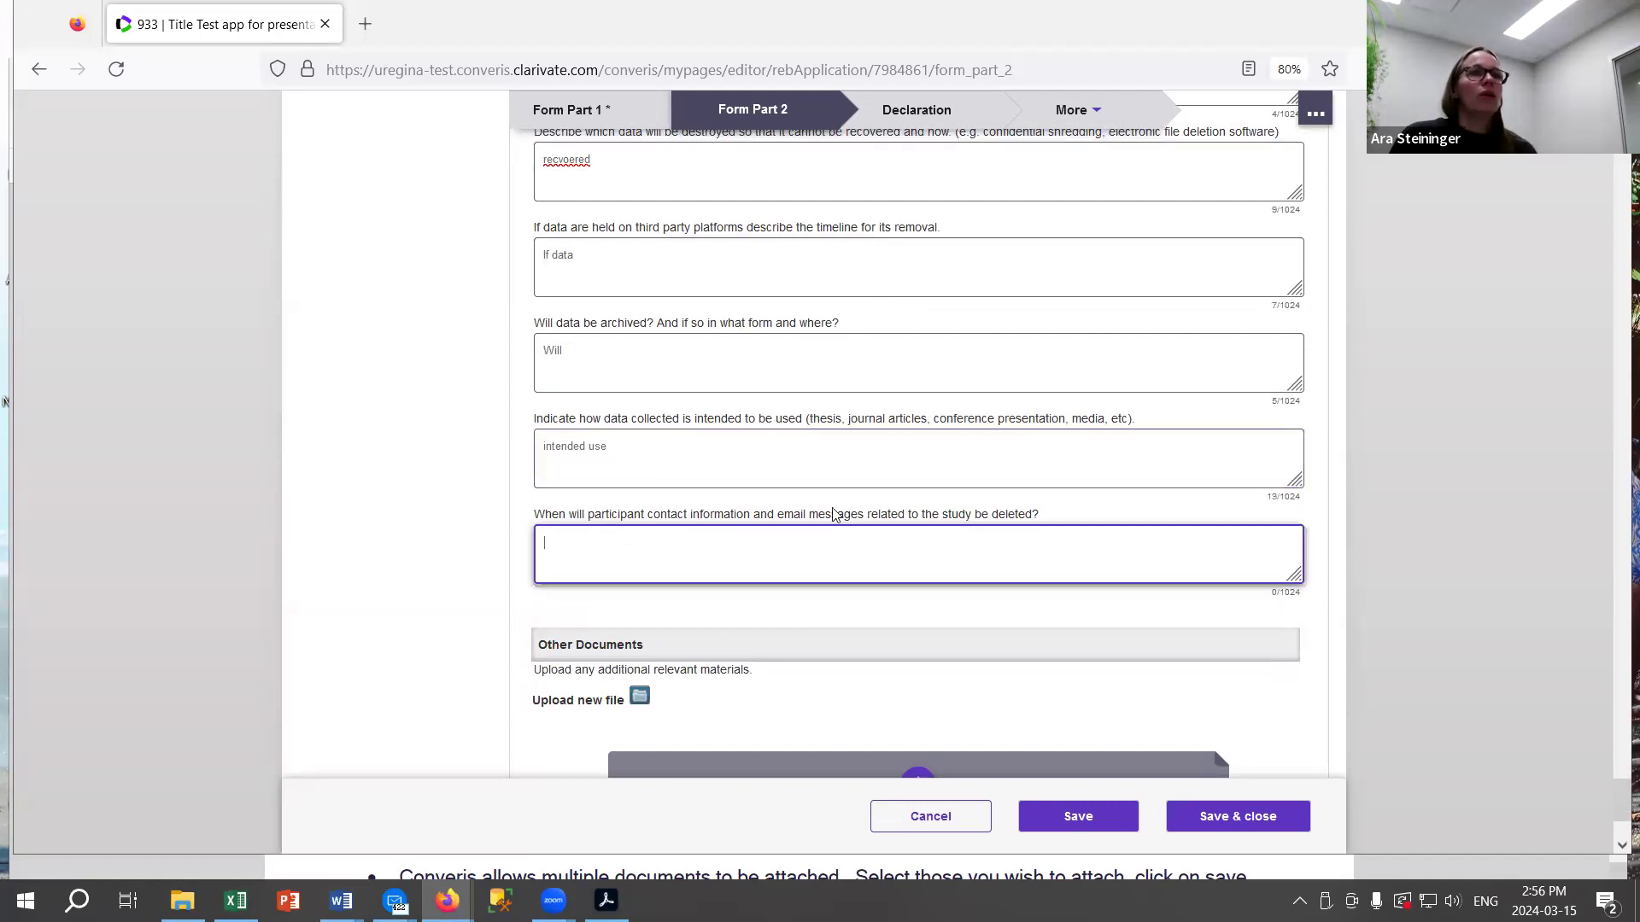
type("contact info")
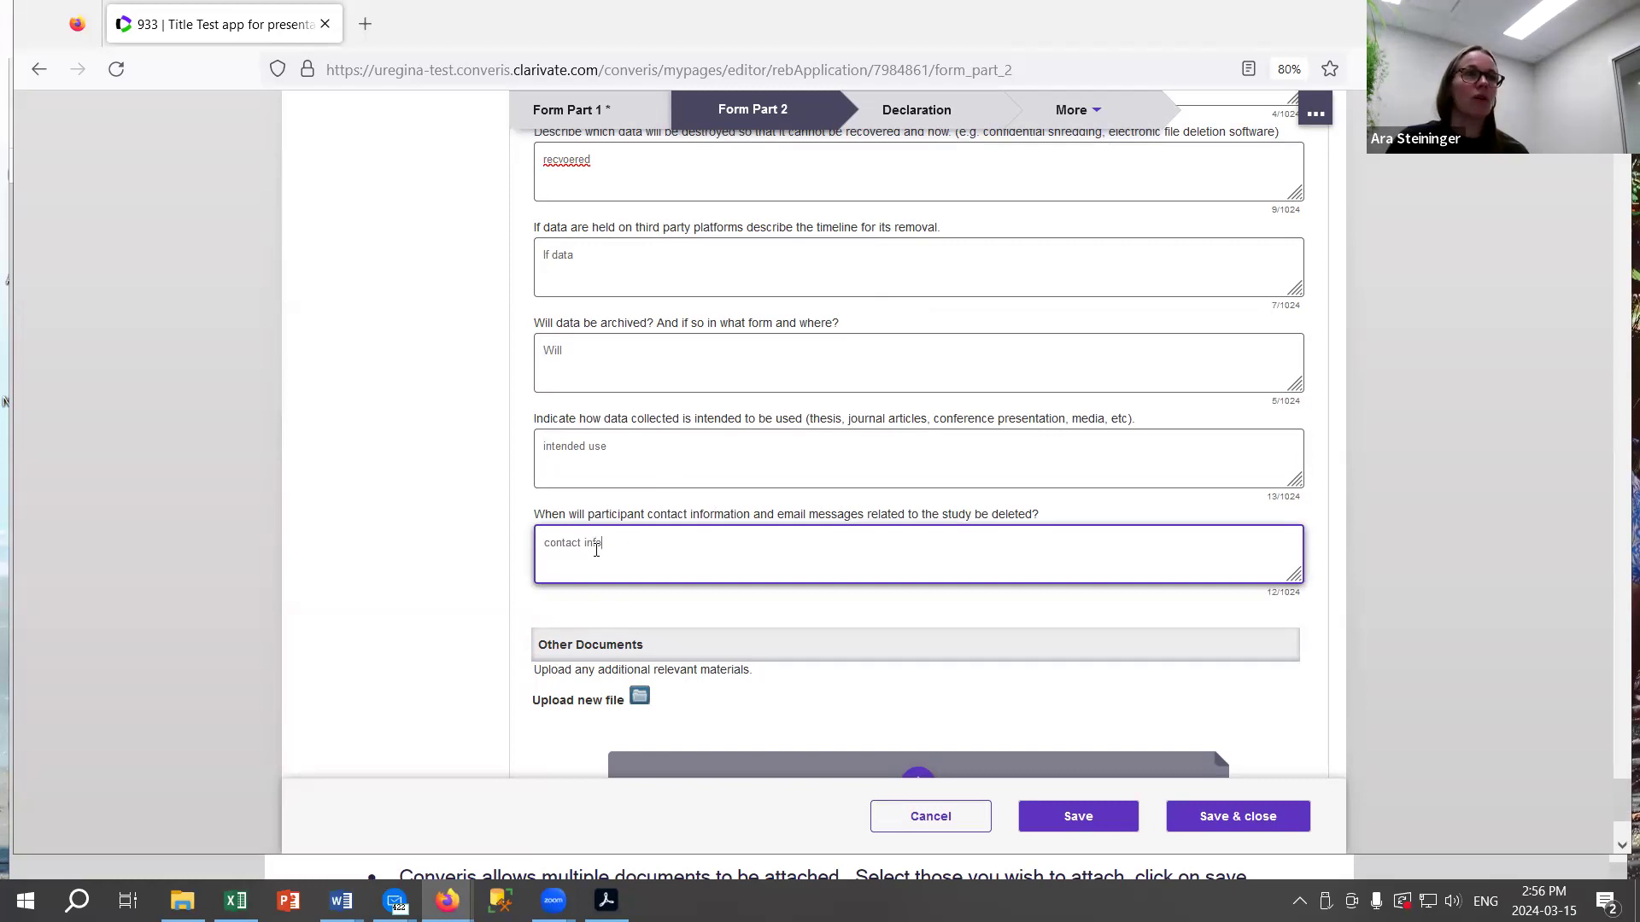
Review the Other Documents upload prompt at the end of Part 2 and proceed to the Declaration.
scroll(696, 576, "down", 2)
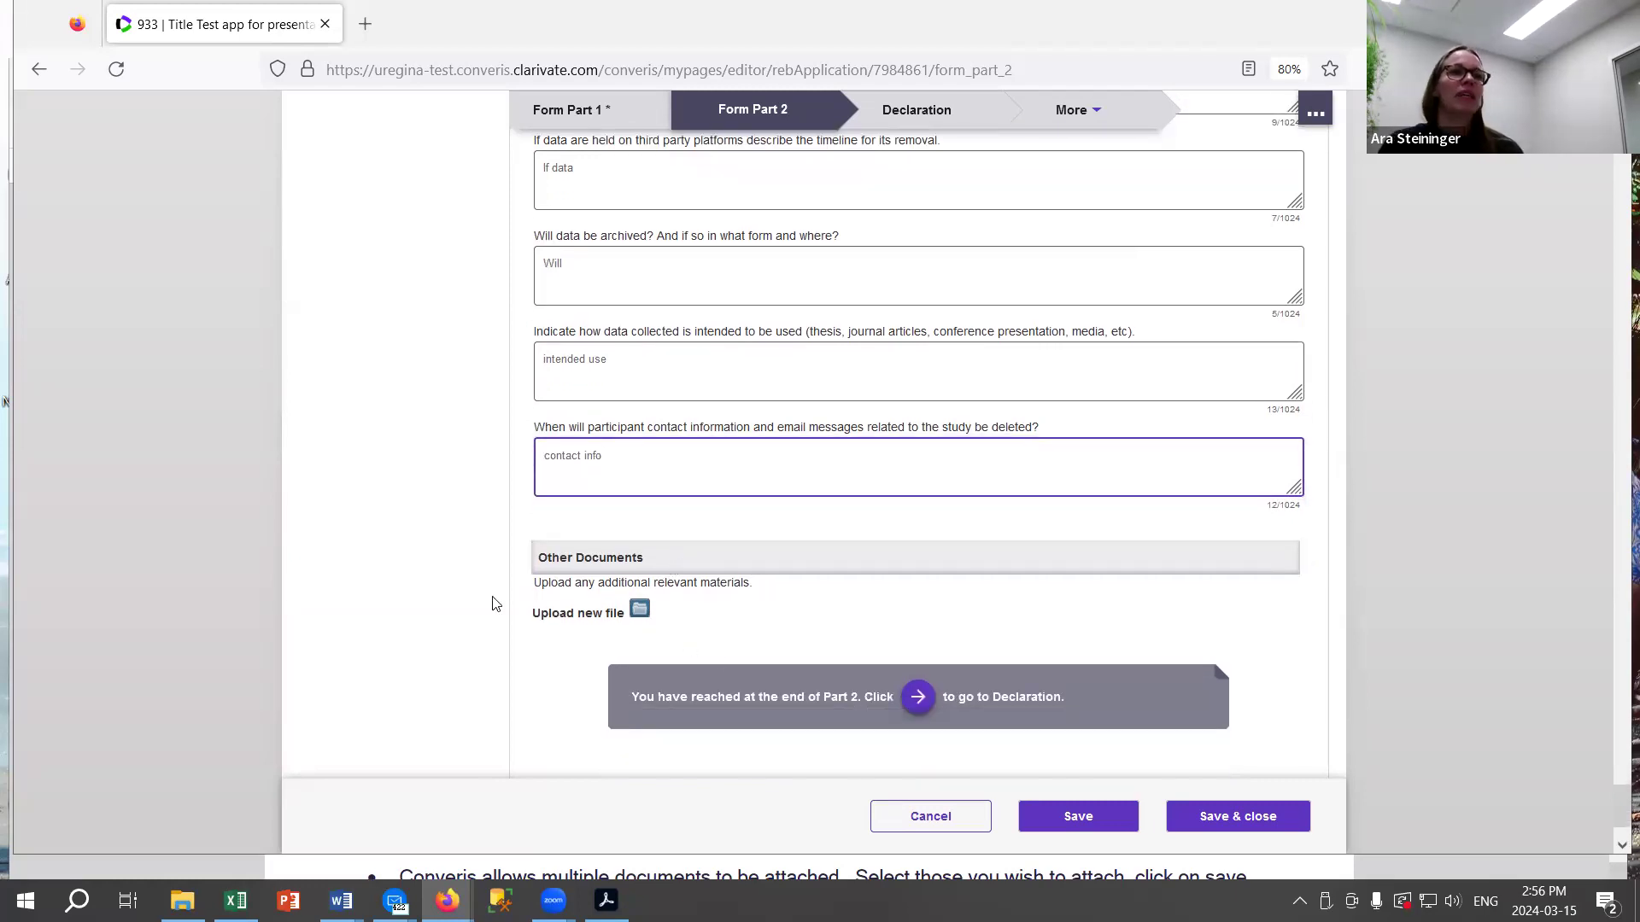
left_click_drag(526, 610, 693, 620)
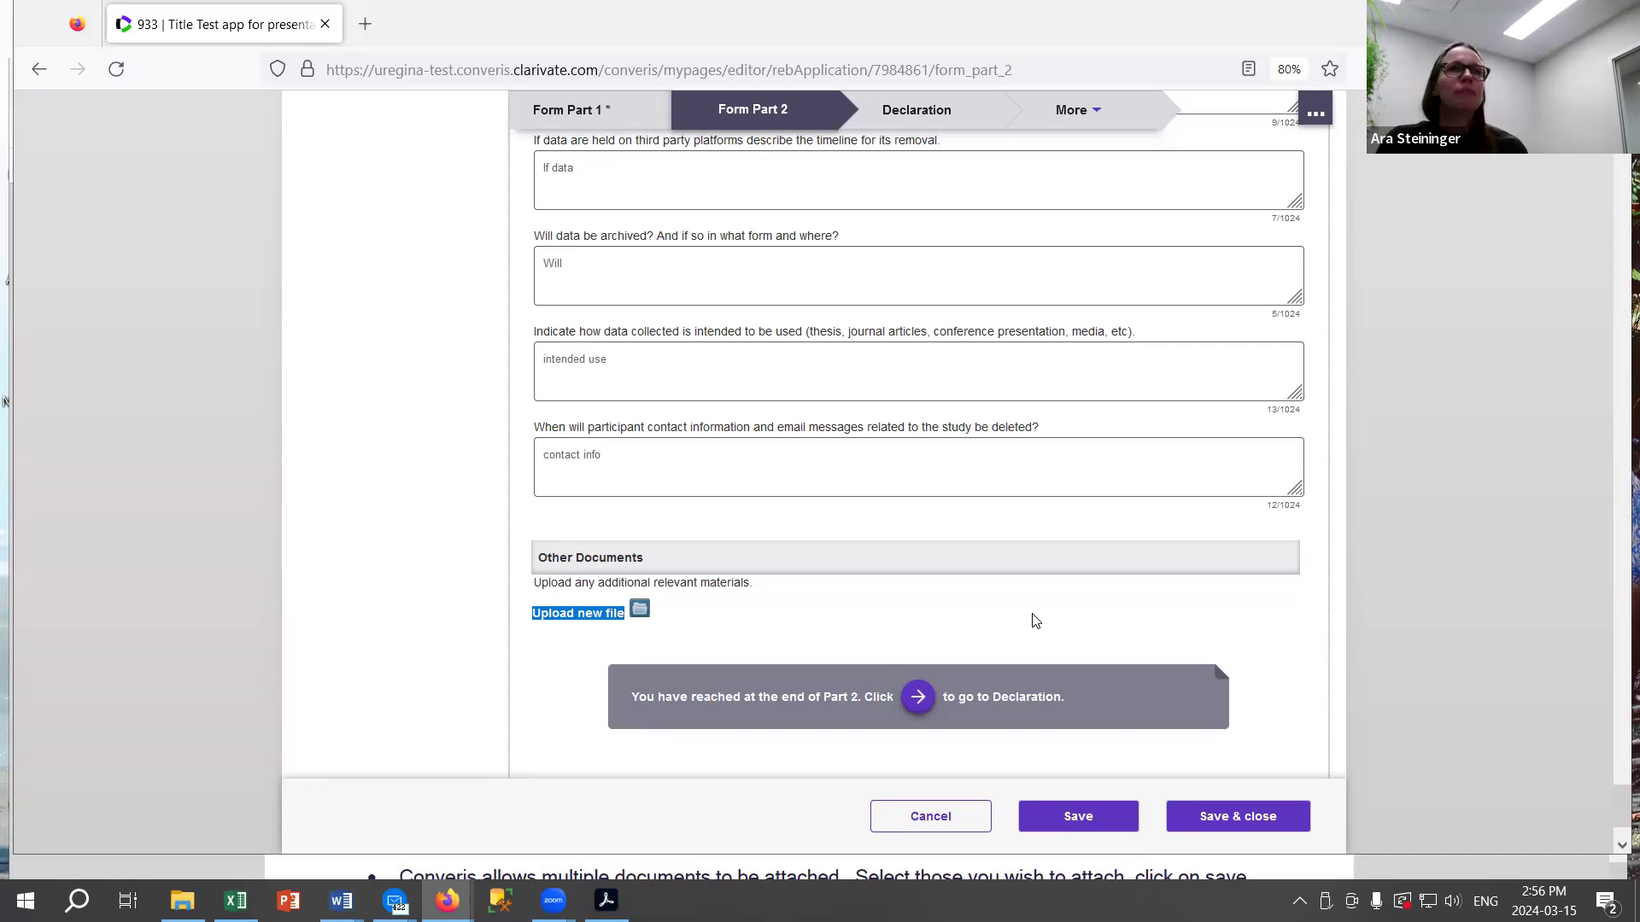
scroll(1035, 621, "up", 2)
scroll(1063, 623, "down", 3)
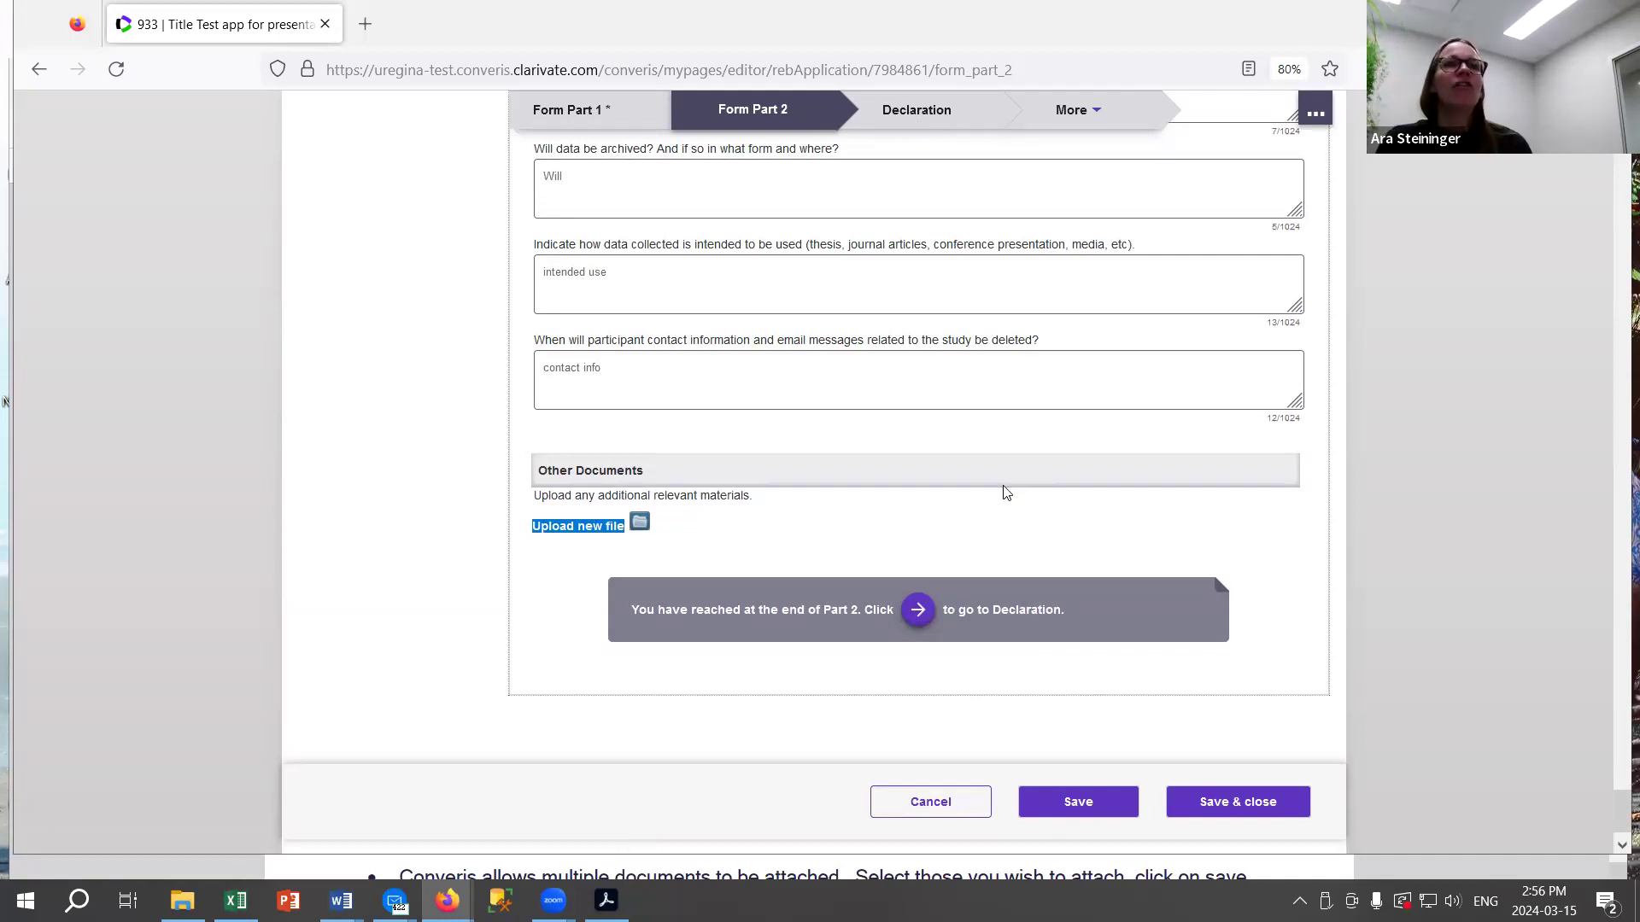
left_click(918, 615)
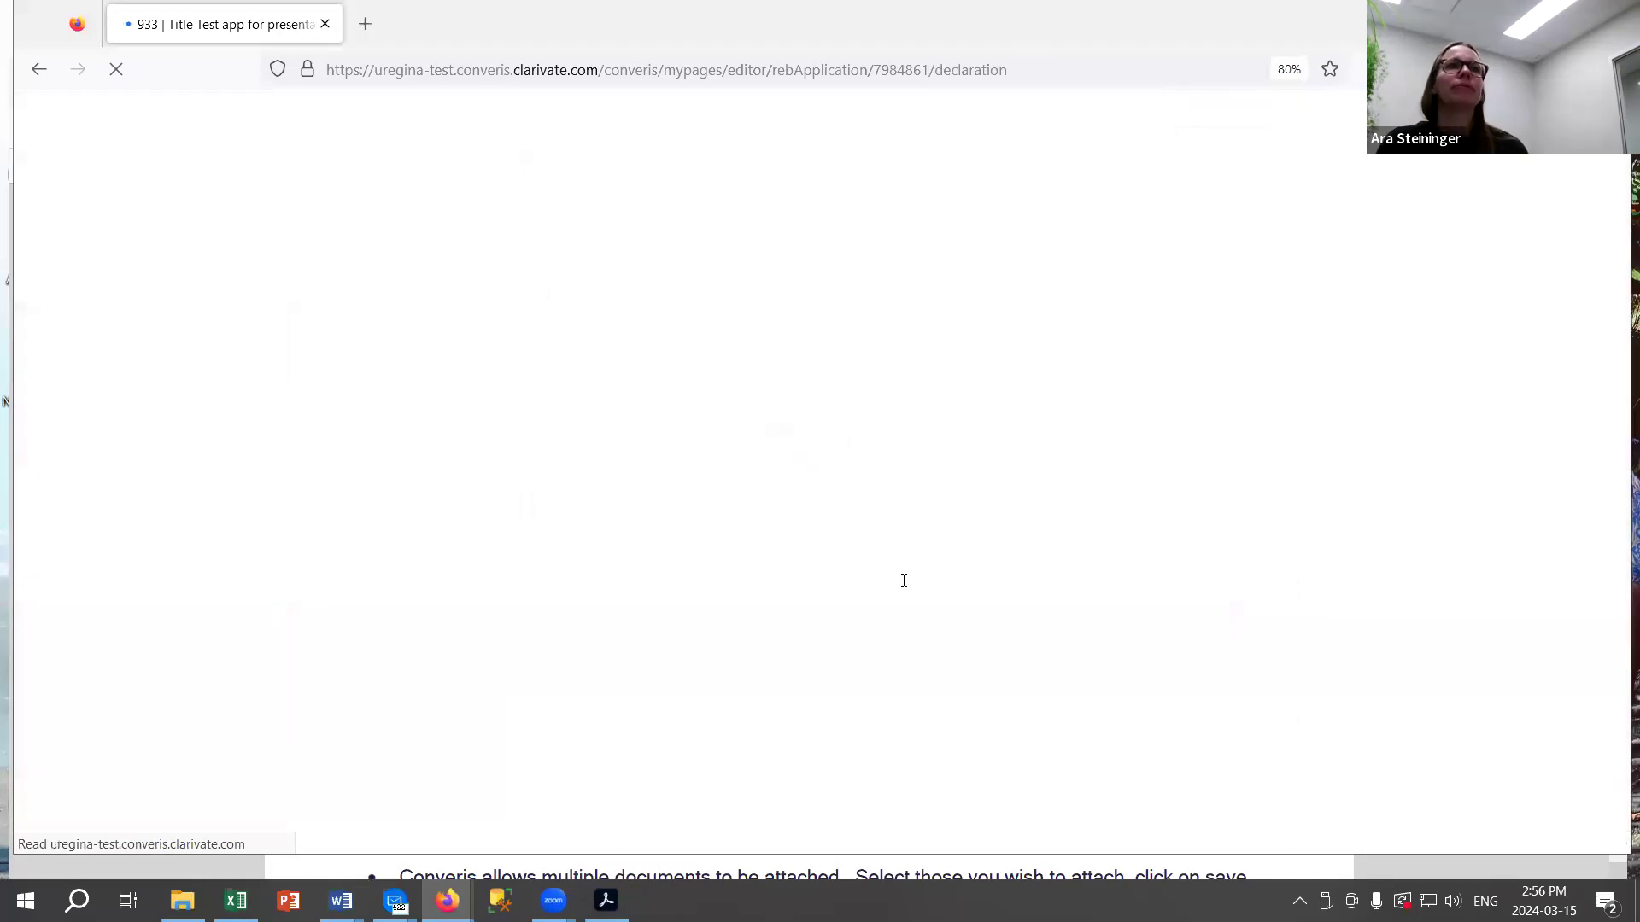
Search by first name for a person to add under UofR Personnel (with view access), and remove the unfilled entry.
scroll(918, 415, "down", 3)
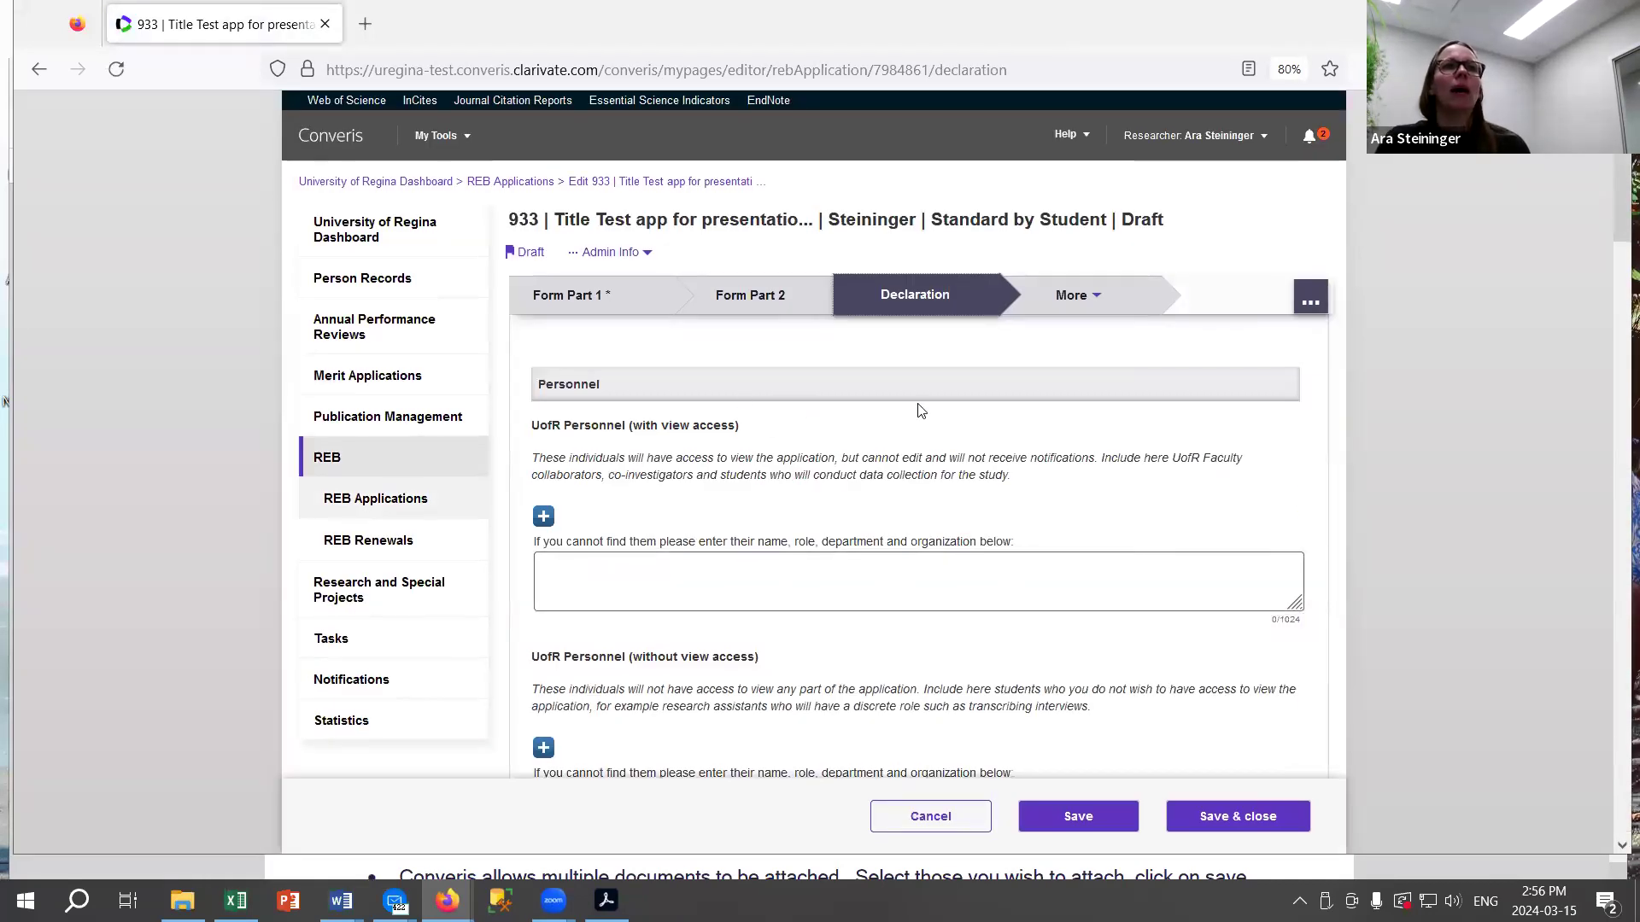
scroll(955, 425, "up", 2)
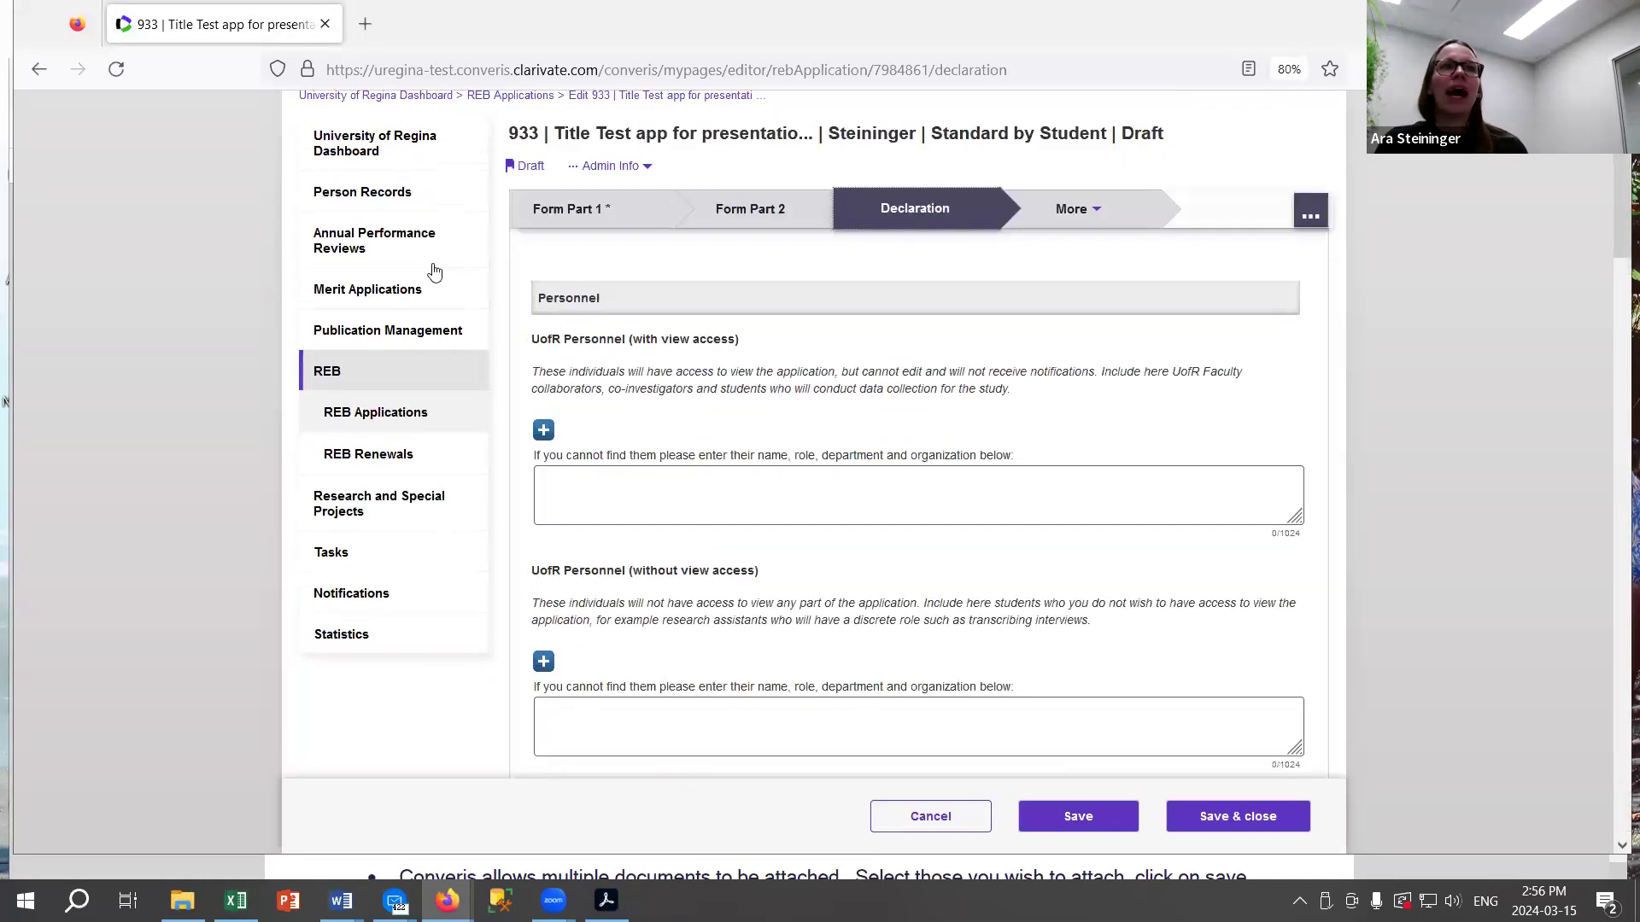
left_click_drag(543, 299, 774, 365)
left_click(753, 351)
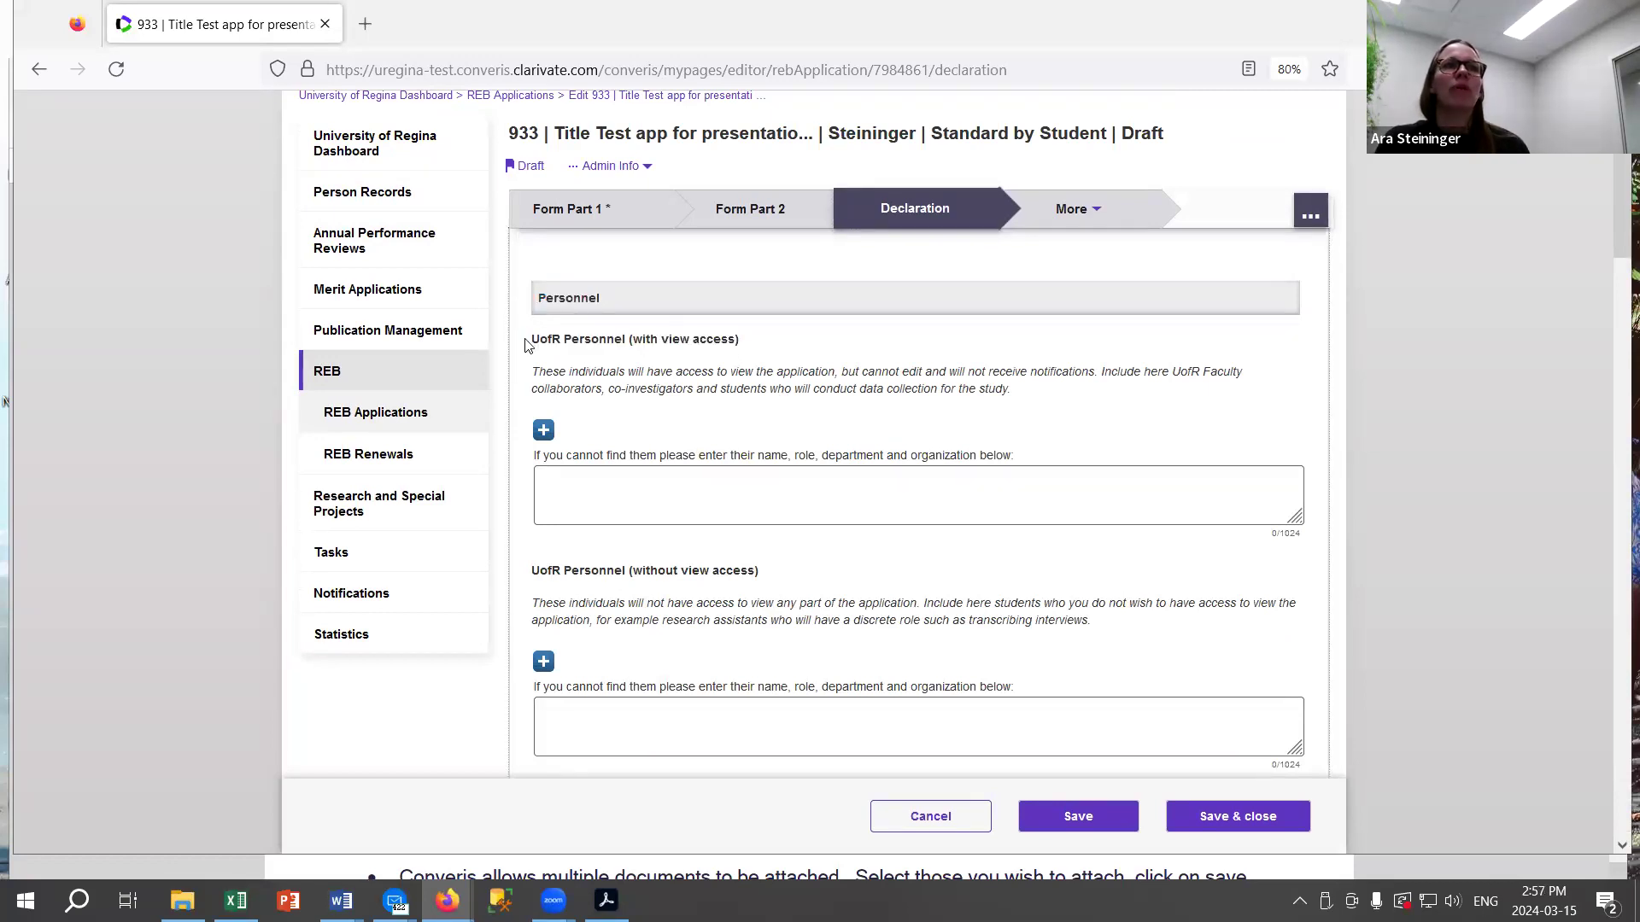
left_click_drag(526, 345, 818, 326)
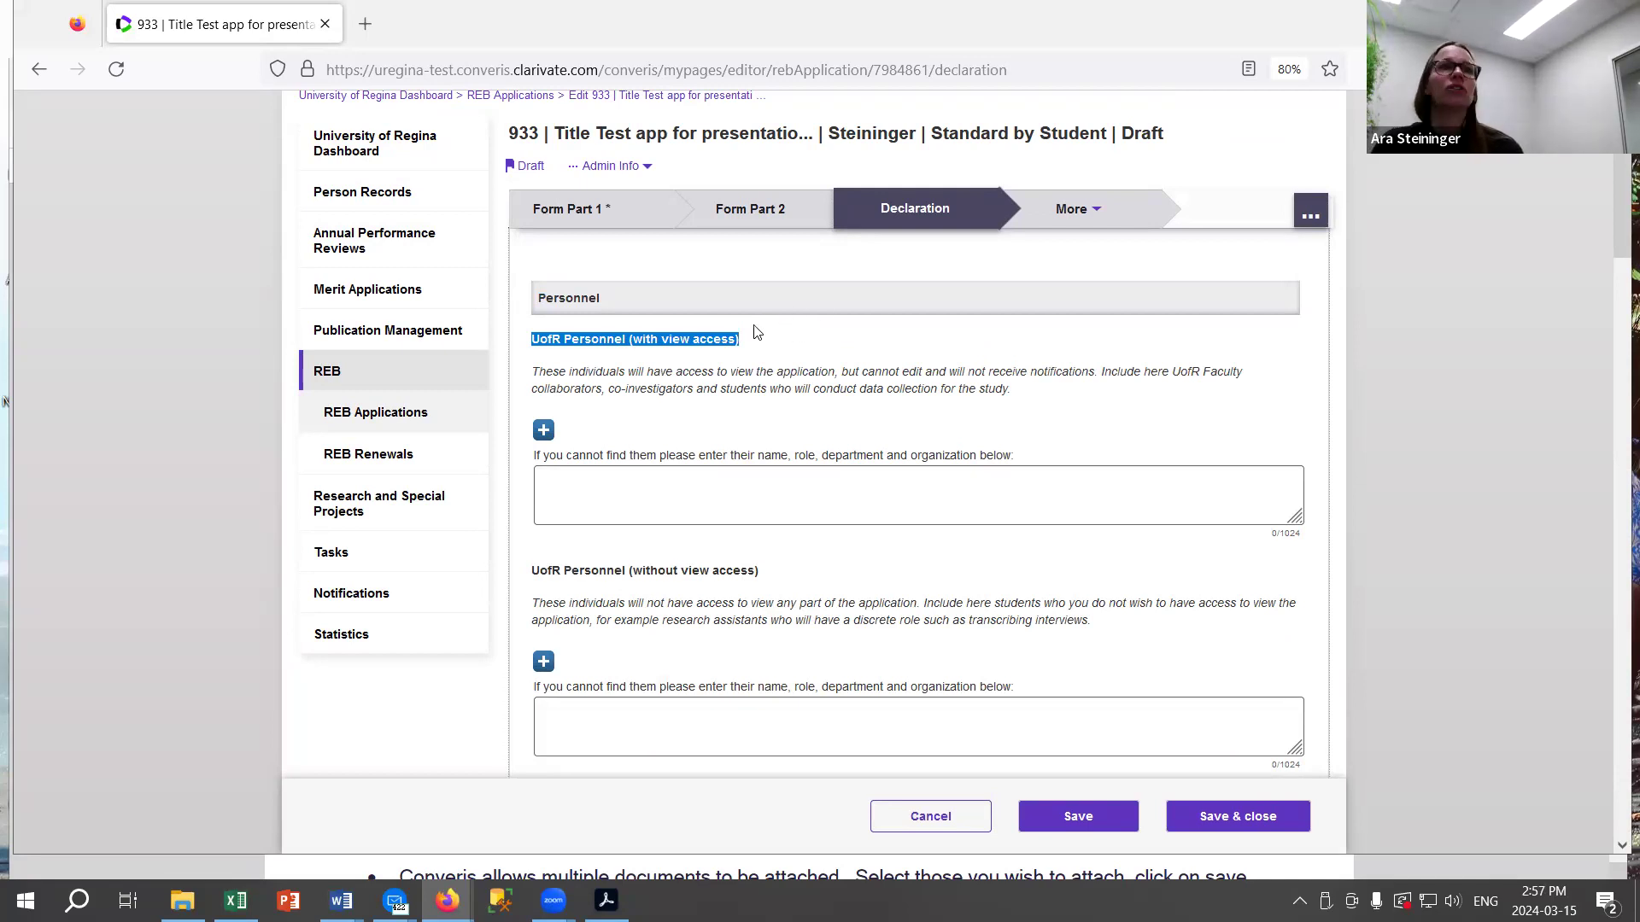
left_click(543, 431)
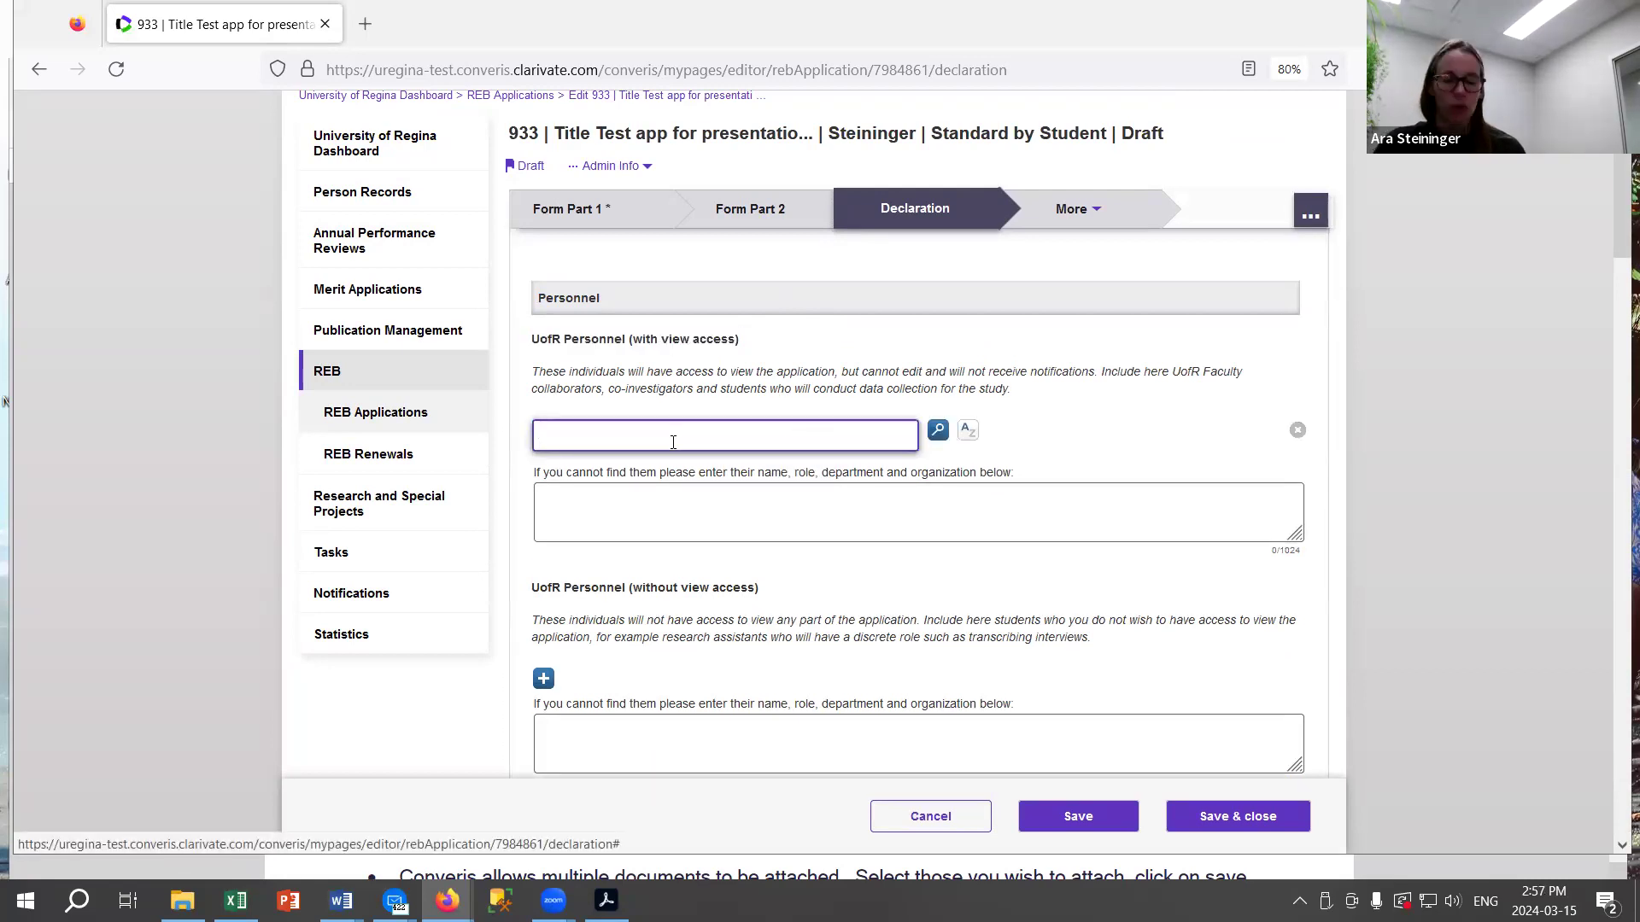
type("michel")
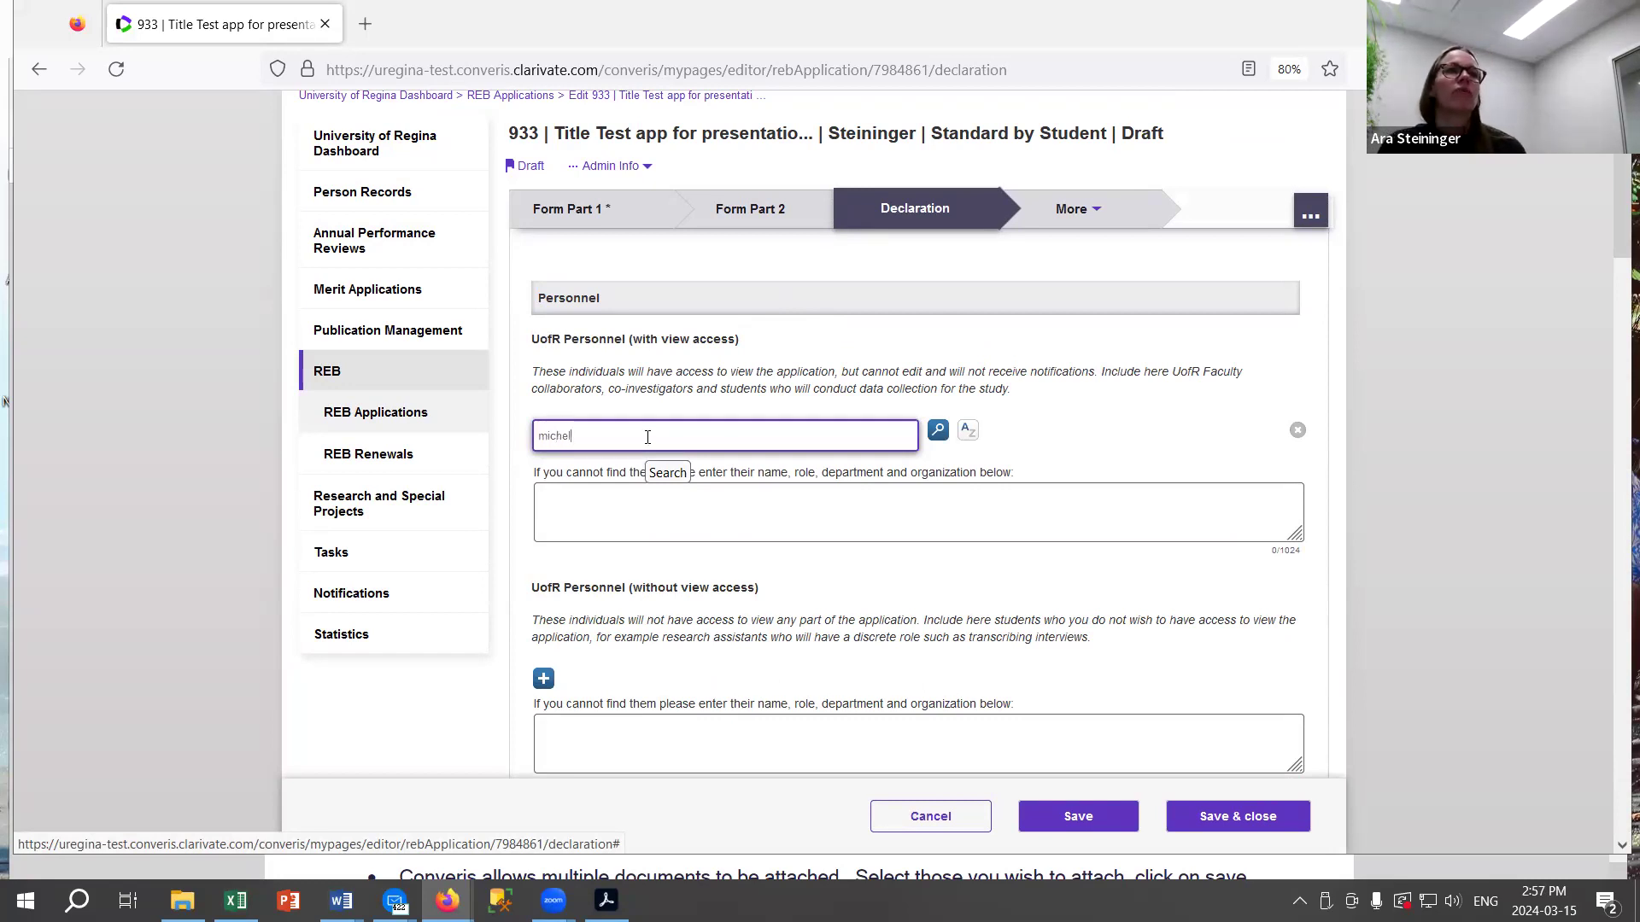
key("Return")
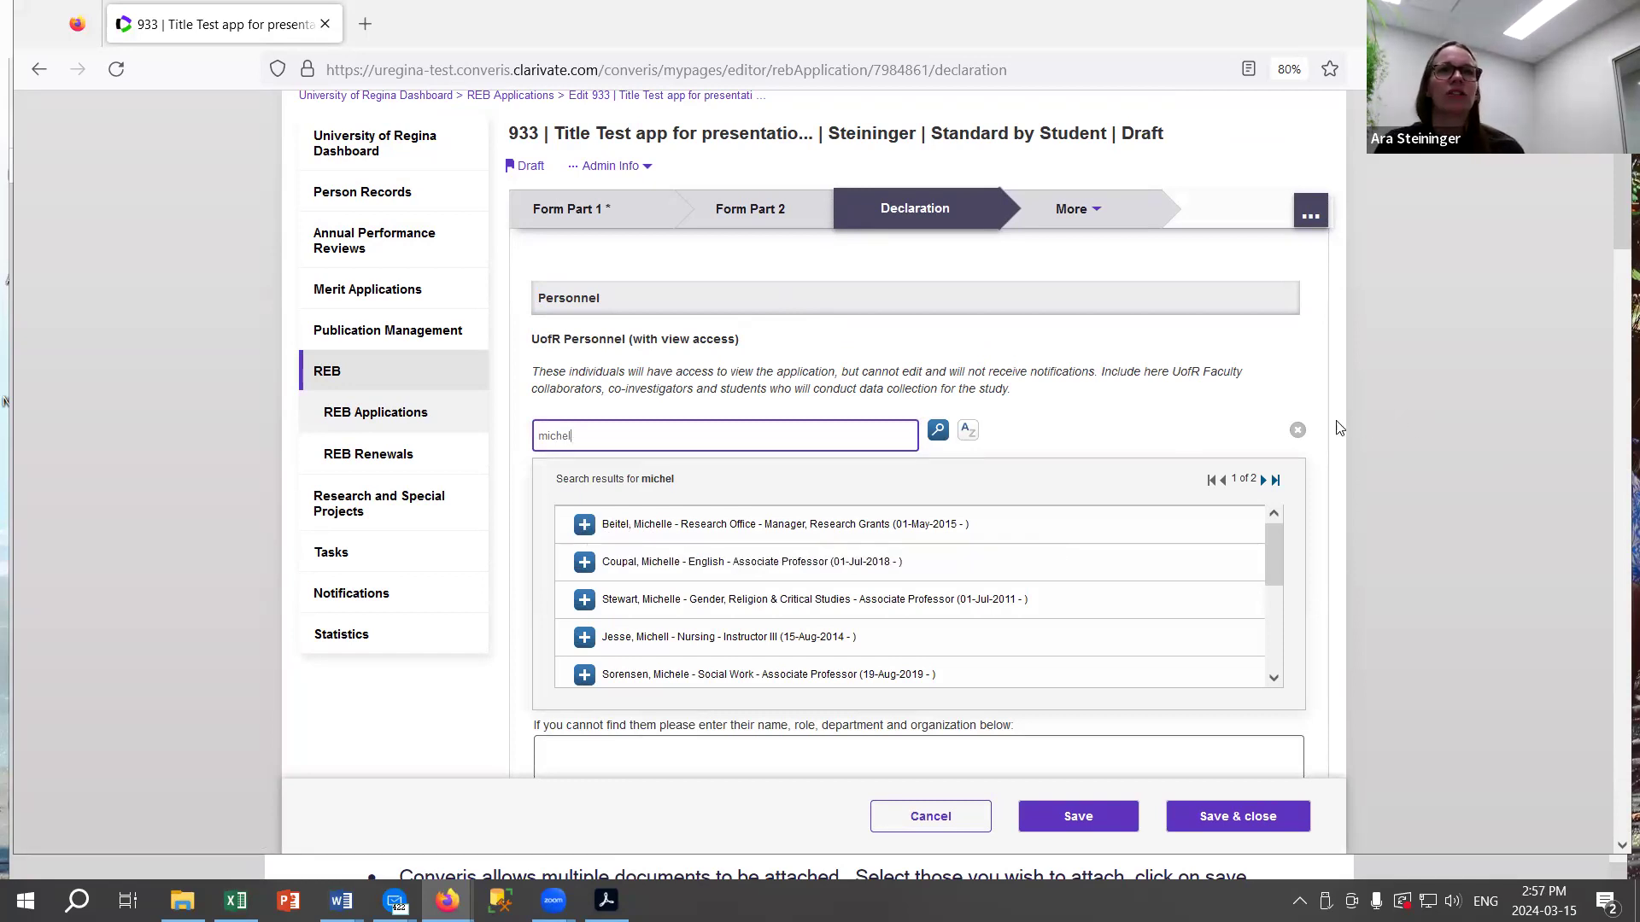
left_click(1297, 430)
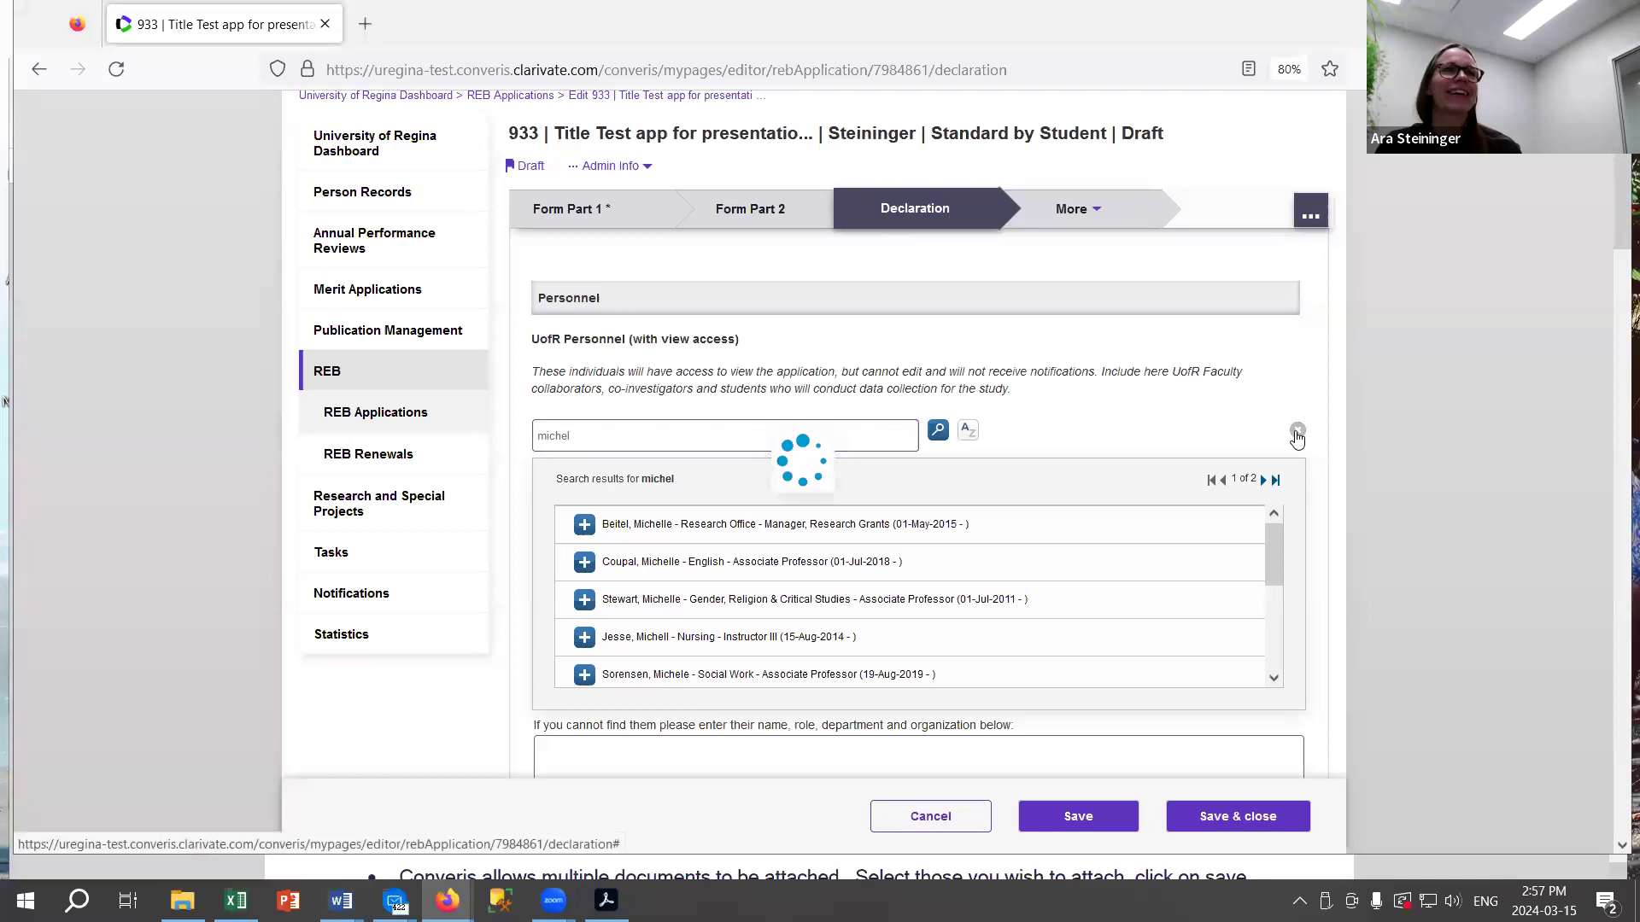
left_click(748, 480)
Examine the UofR Personnel descriptions with and without view access, and the text field for people who cannot be found.
scroll(786, 478, "down", 3)
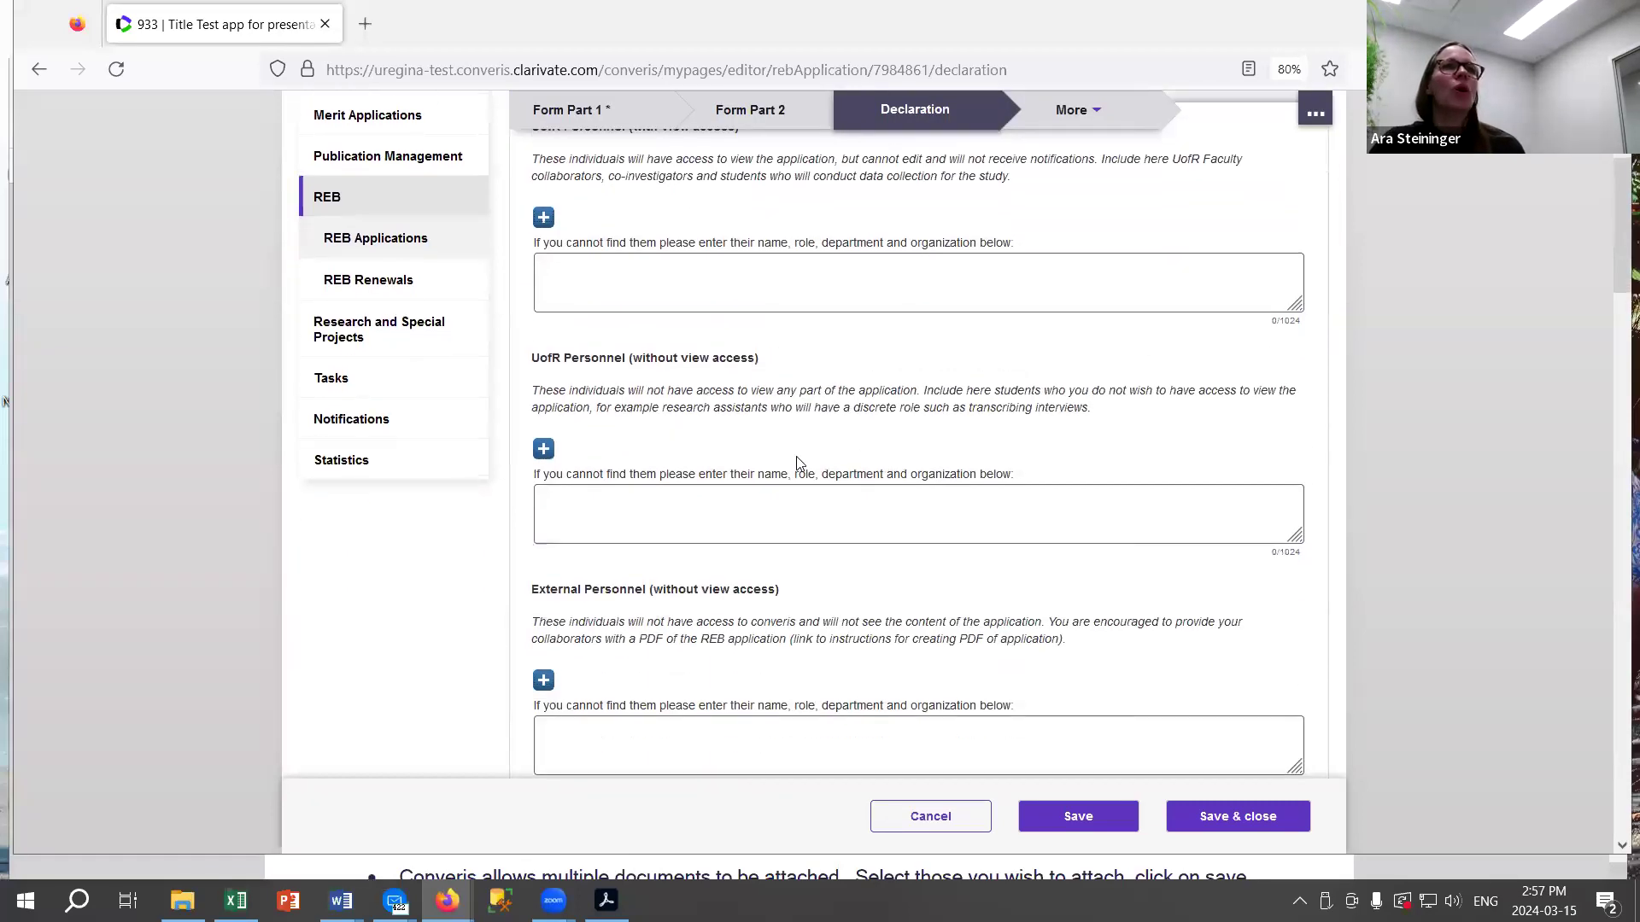
scroll(798, 465, "up", 3)
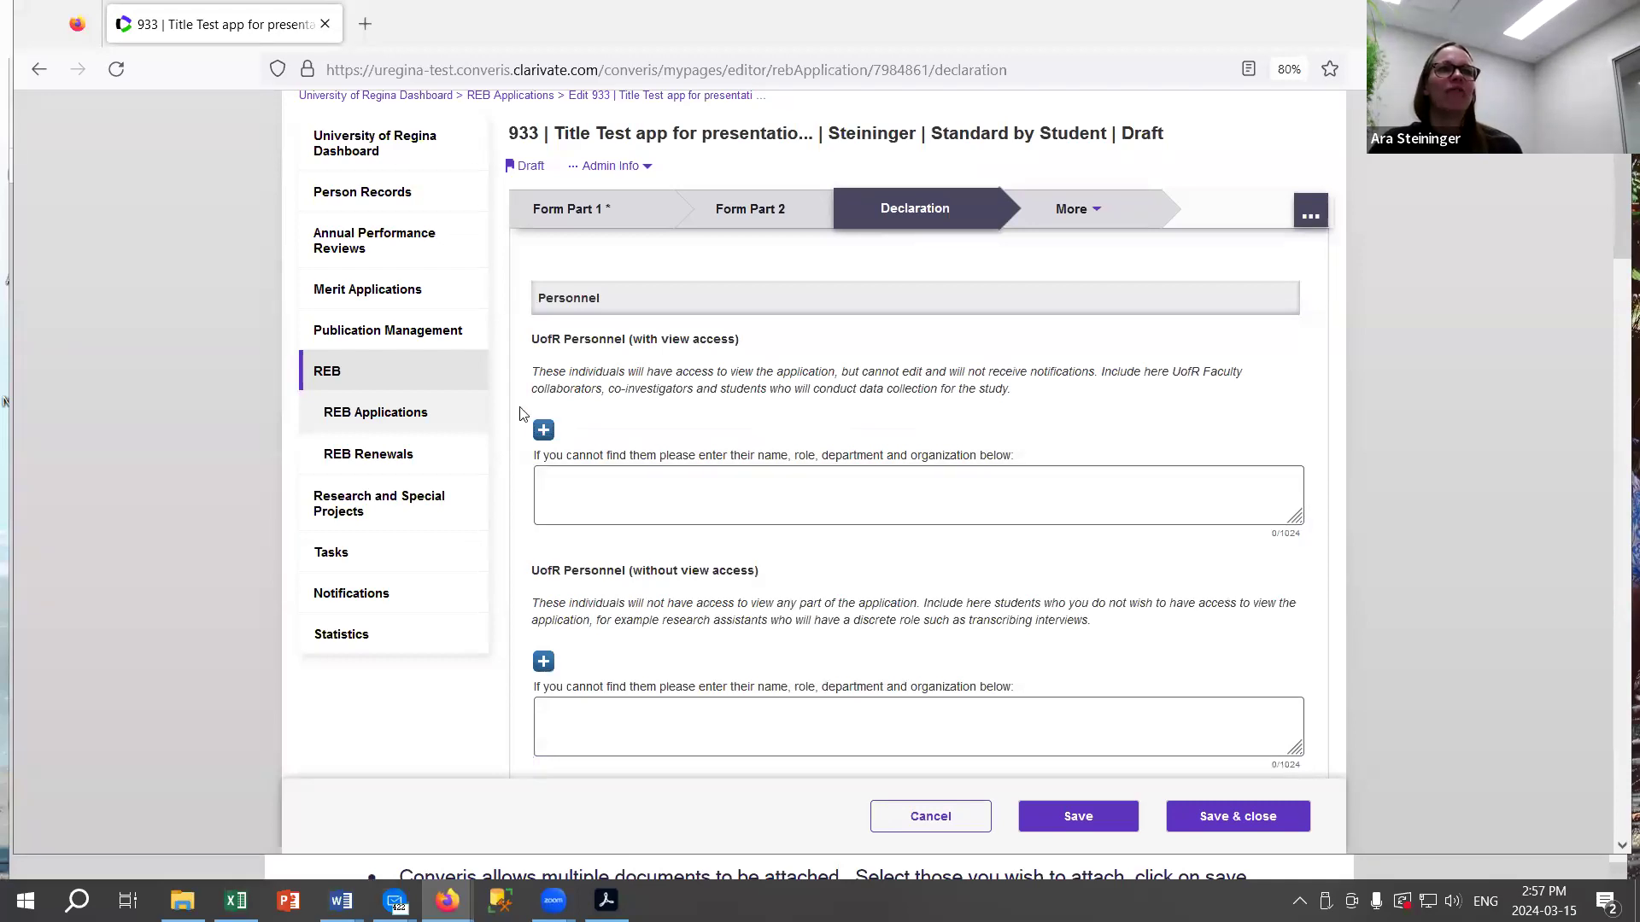
left_click(600, 476)
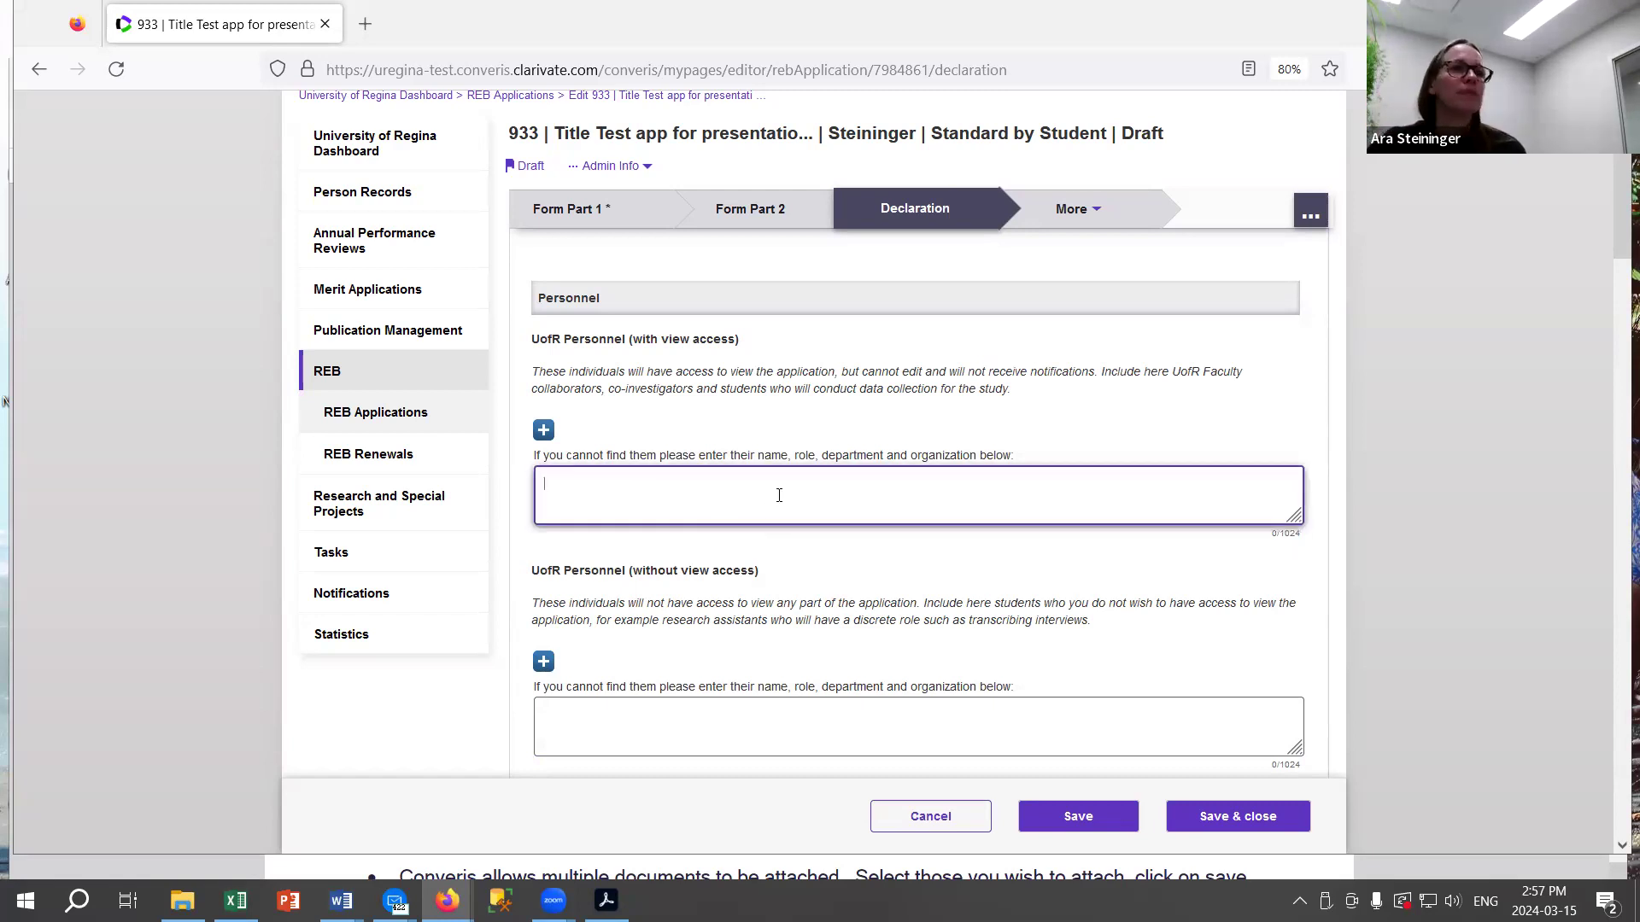
scroll(825, 504, "down", 2)
scroll(825, 504, "down", 1)
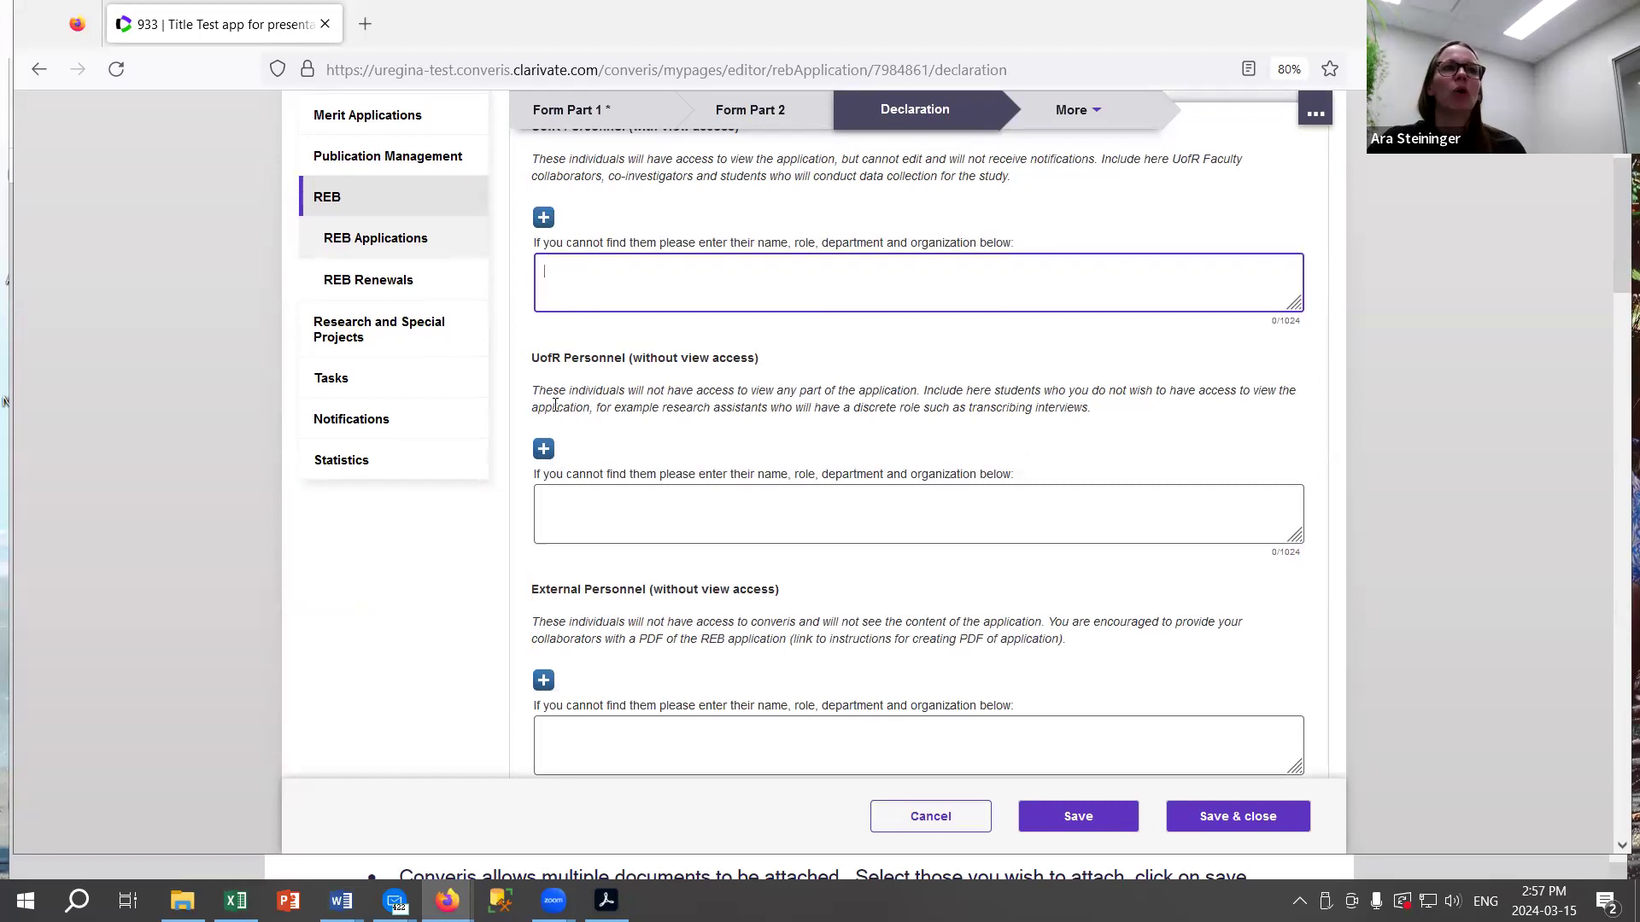
scroll(608, 193, "up", 3)
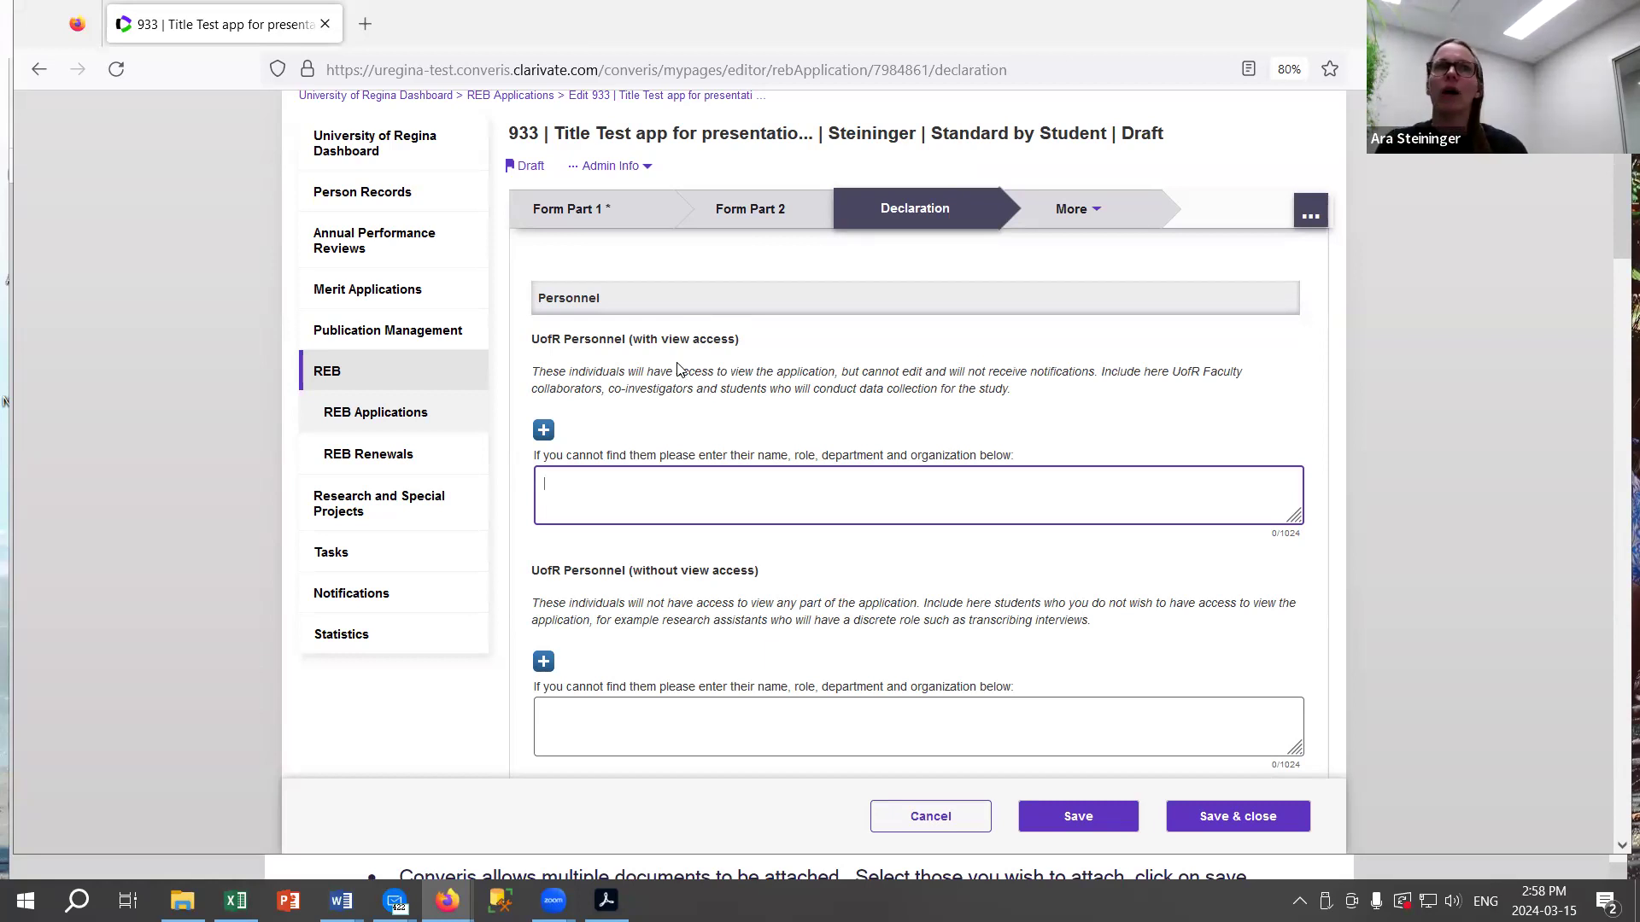
Examine the guidance on UofR Personnel without view access, including the transcribing example, and on External Personnel.
scroll(1247, 461, "down", 3)
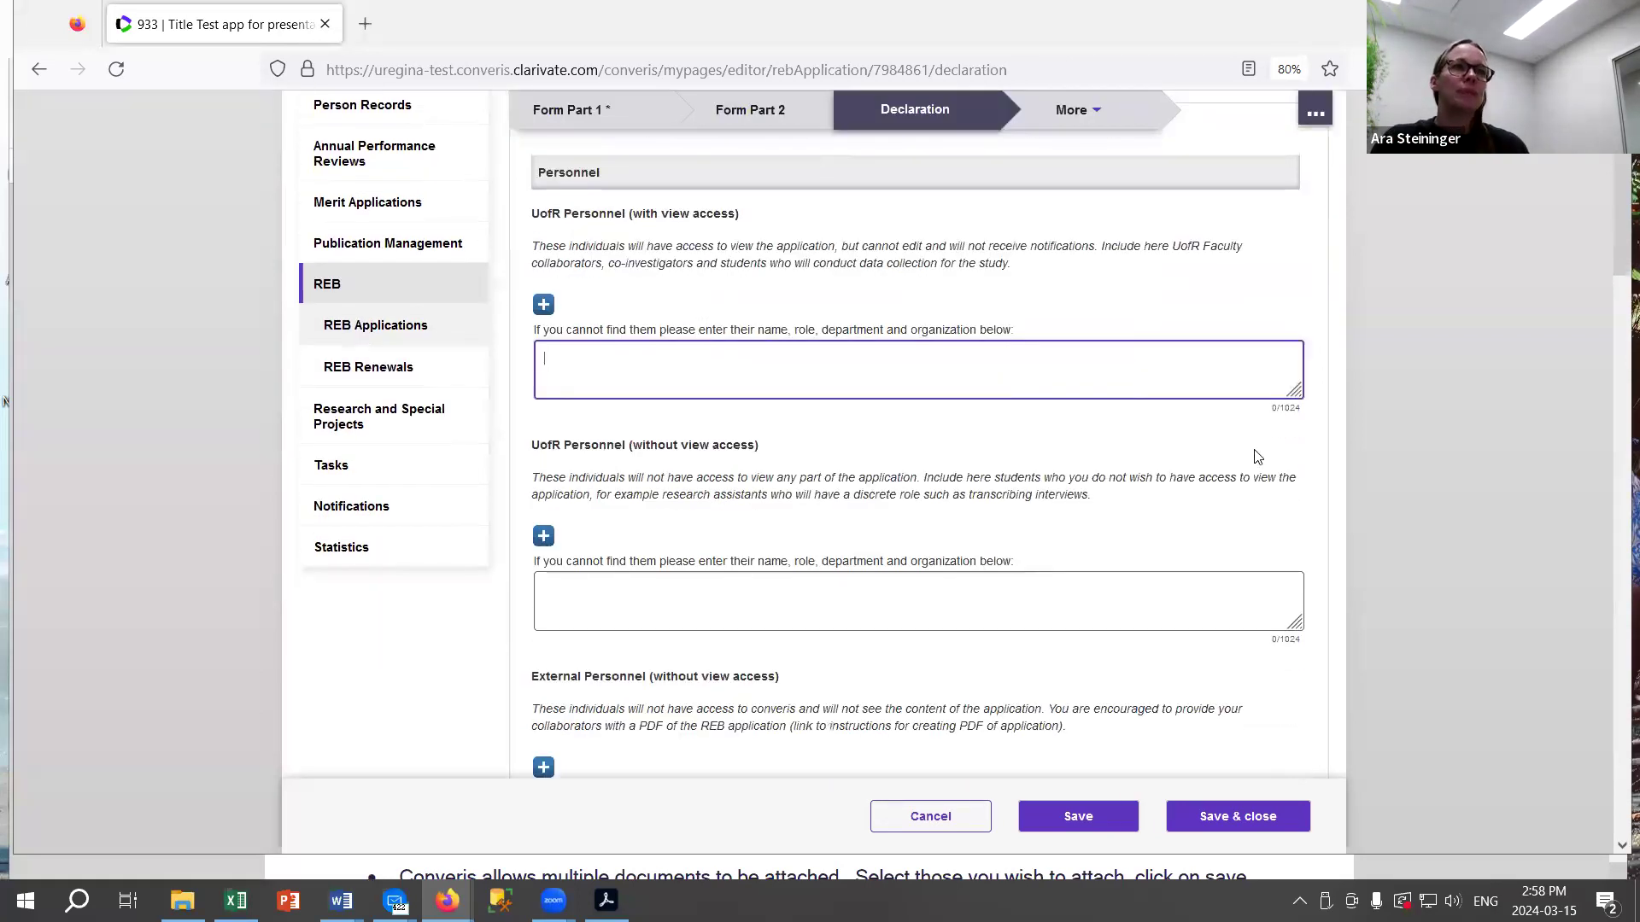
scroll(1213, 431, "down", 1)
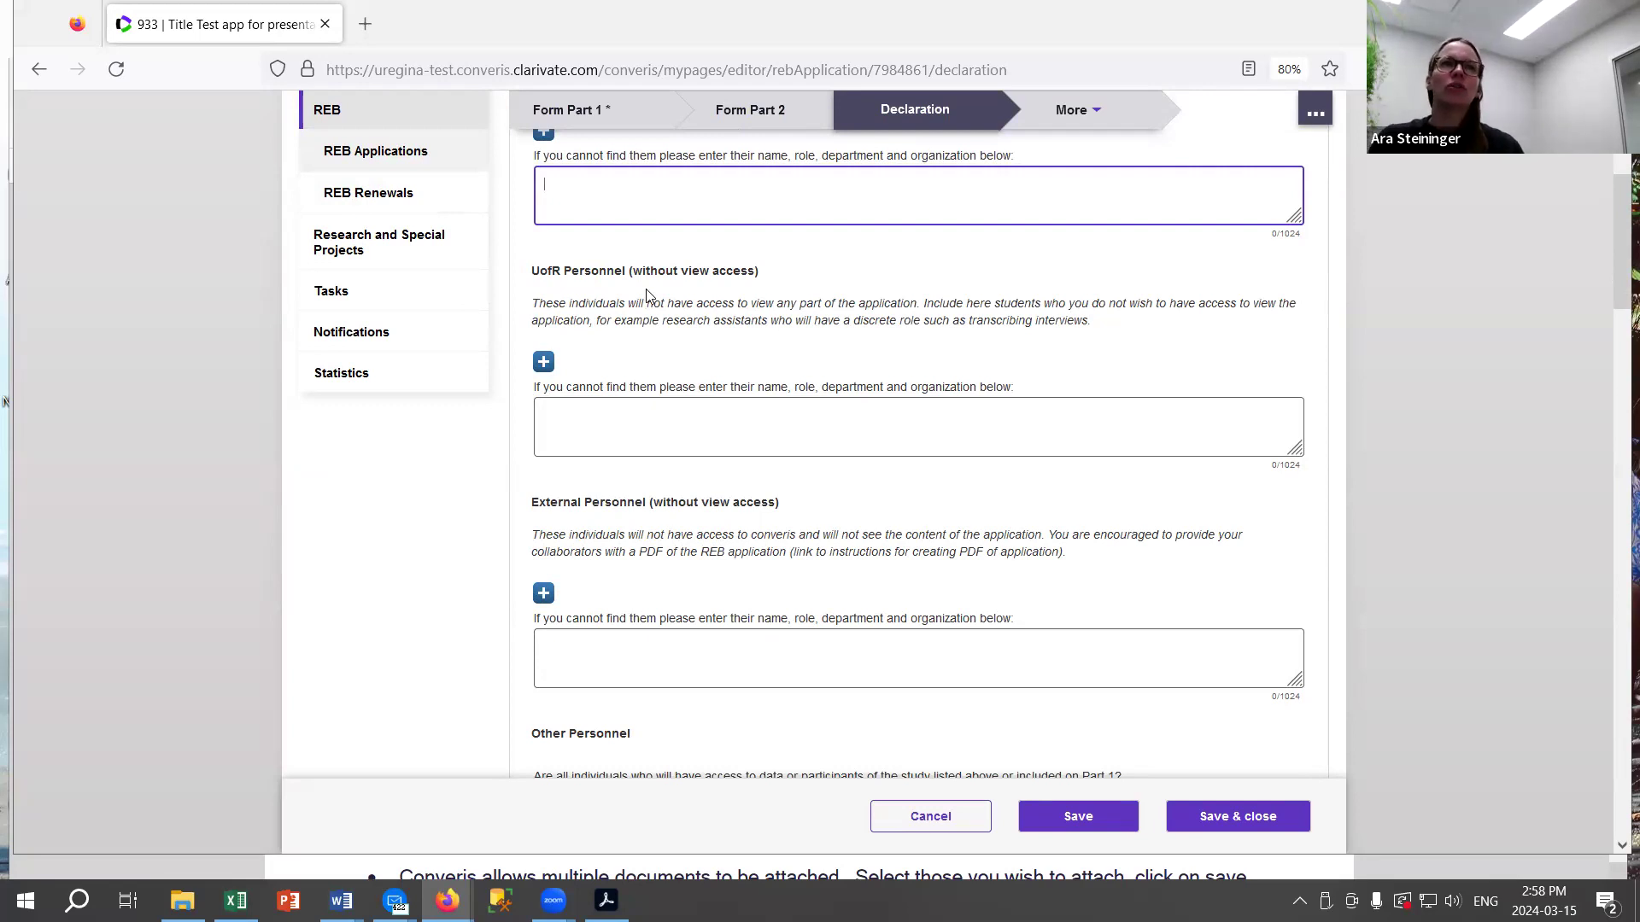
left_click(1098, 324)
left_click_drag(1096, 324, 960, 323)
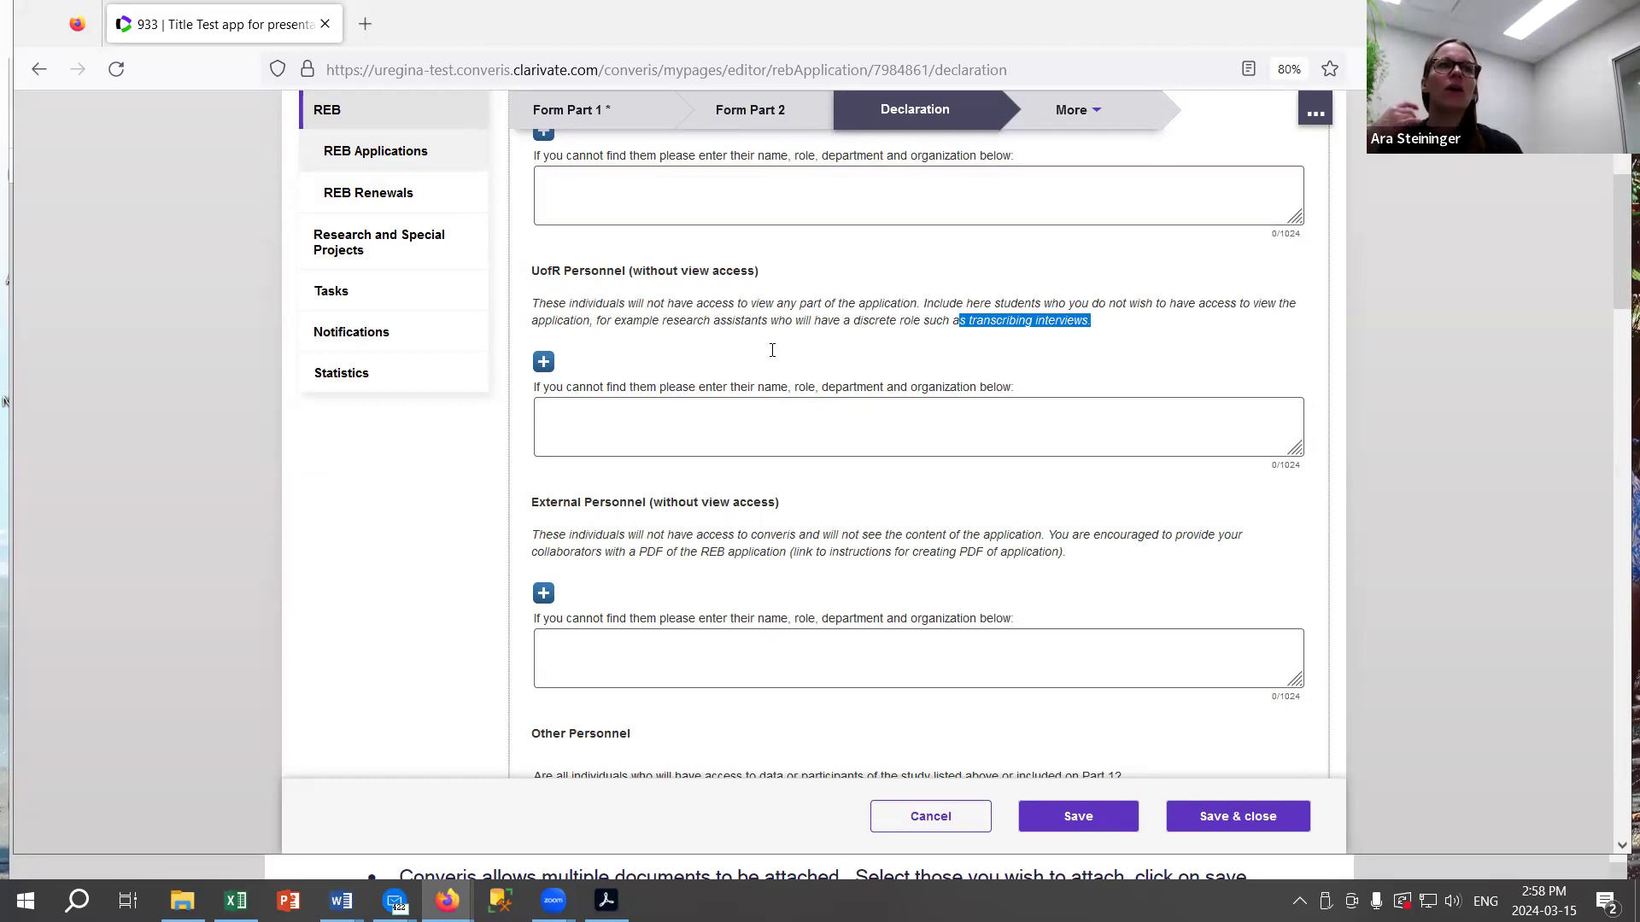
scroll(776, 356, "down", 2)
scroll(774, 350, "down", 2)
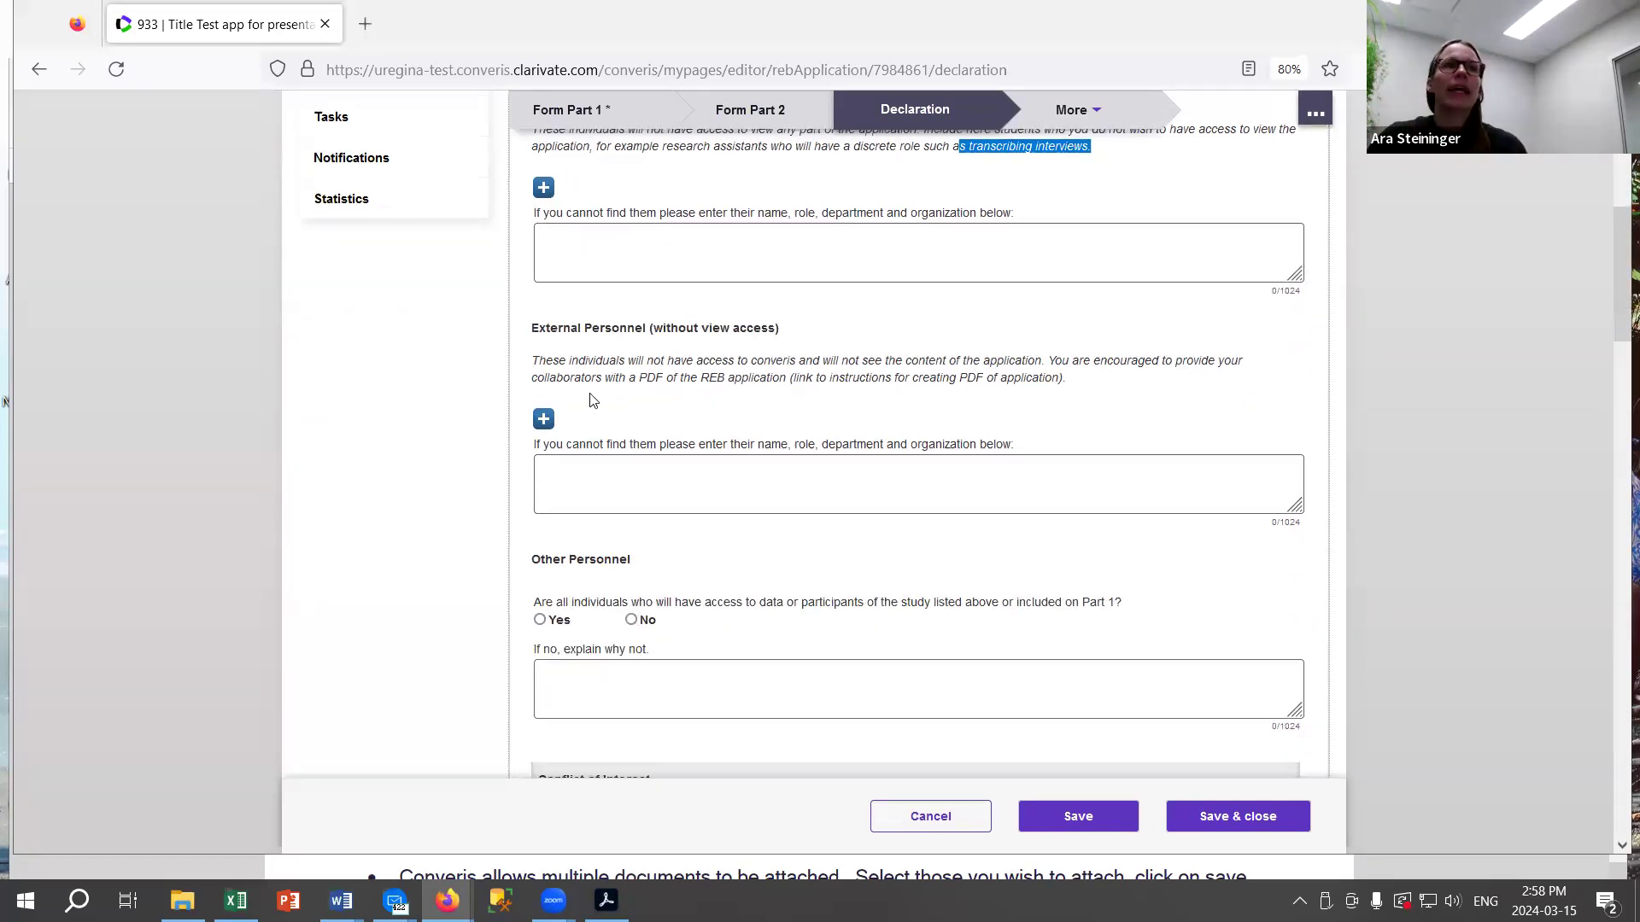
left_click_drag(536, 325, 912, 325)
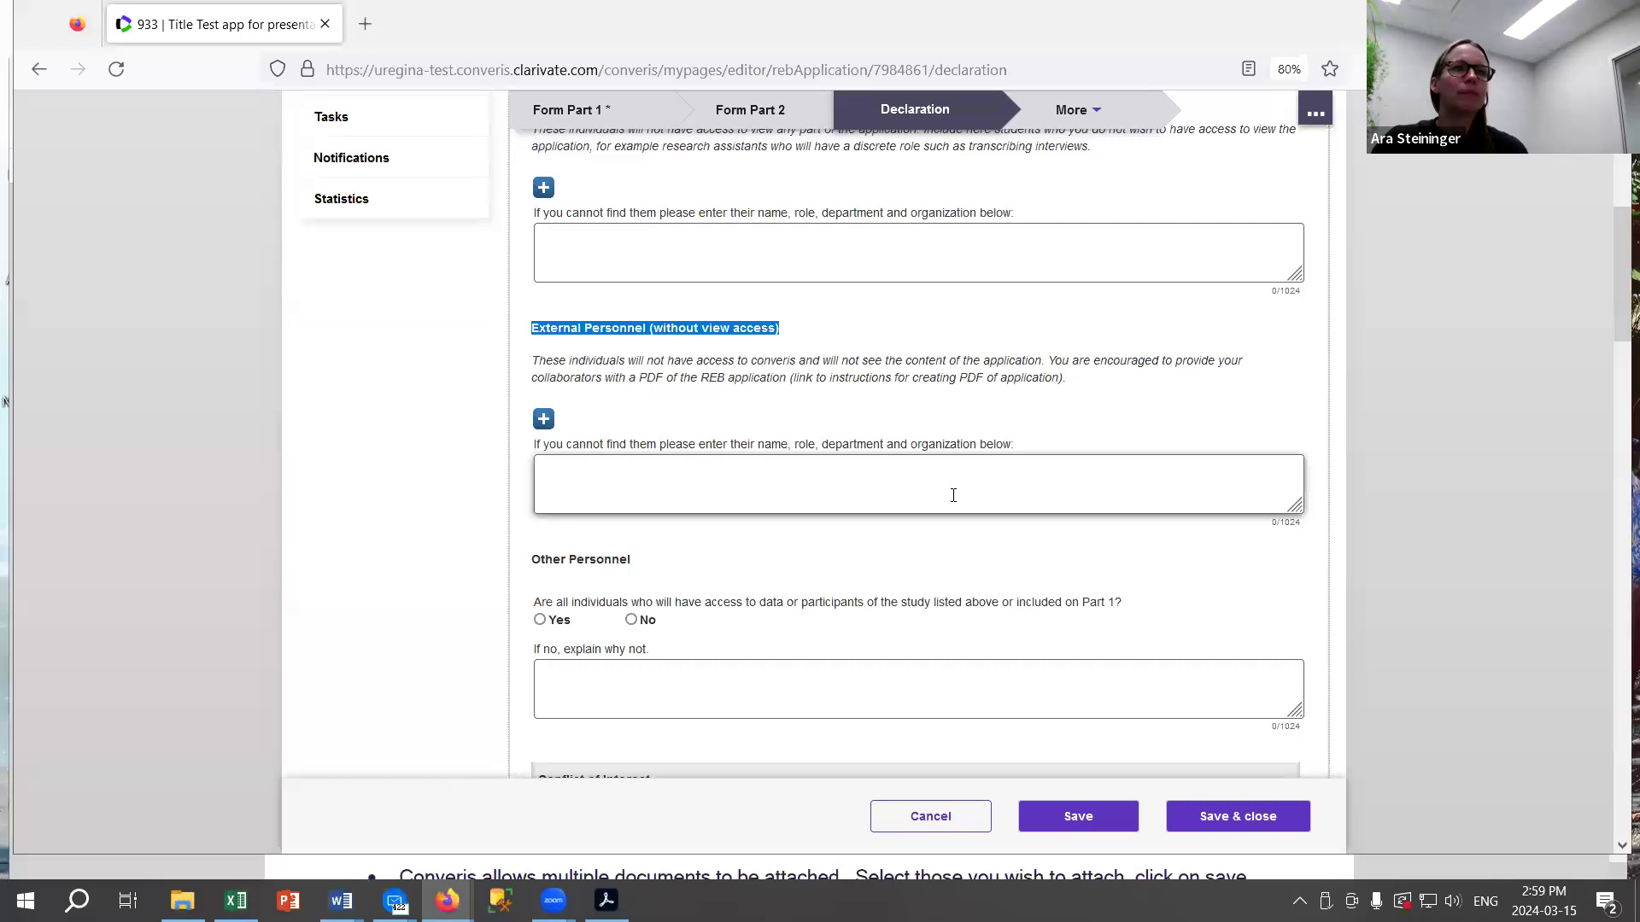
Answer the Conflict of Interest questions with Yes for the first four and No for the last three, and select the description field.
scroll(908, 480, "down", 2)
scroll(908, 480, "down", 3)
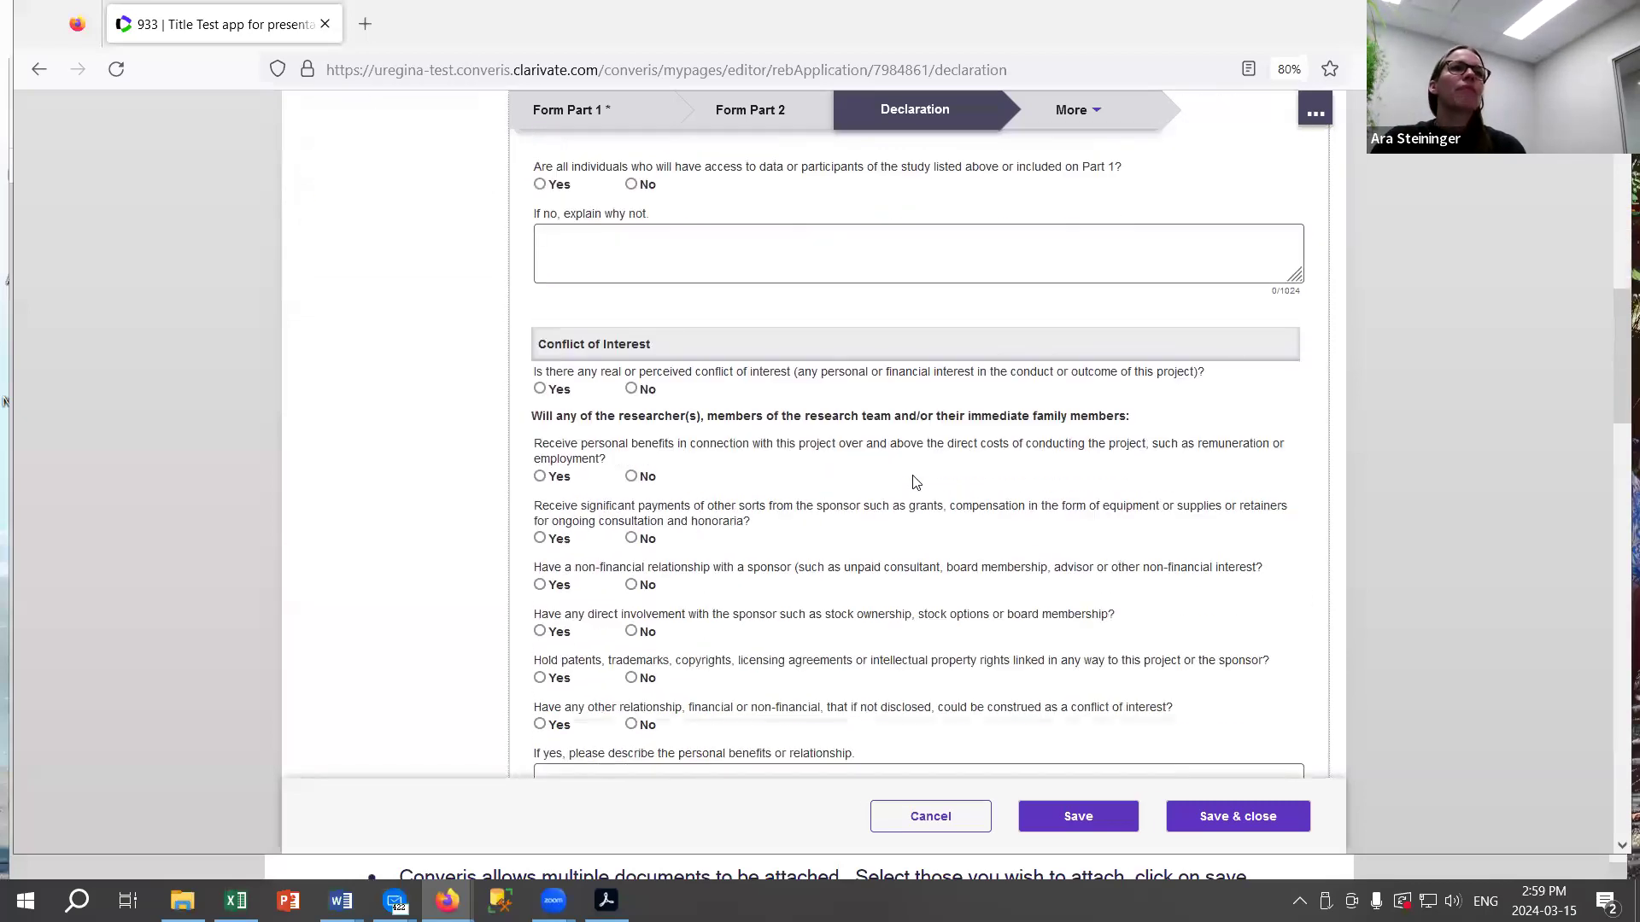
scroll(926, 486, "down", 1)
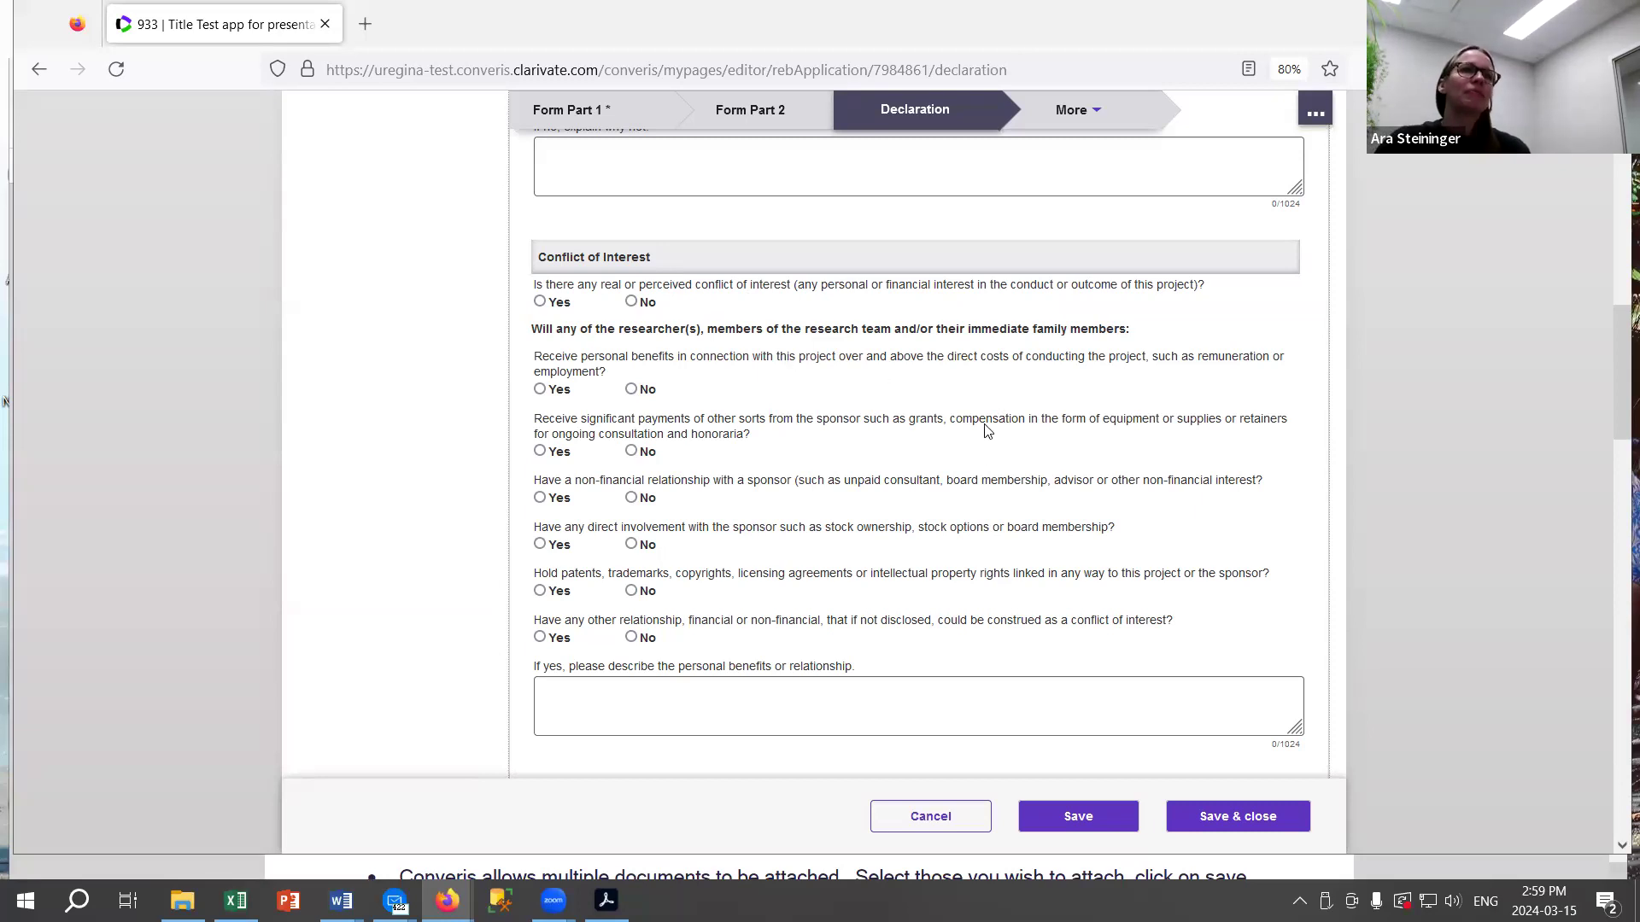
scroll(1017, 406, "down", 2)
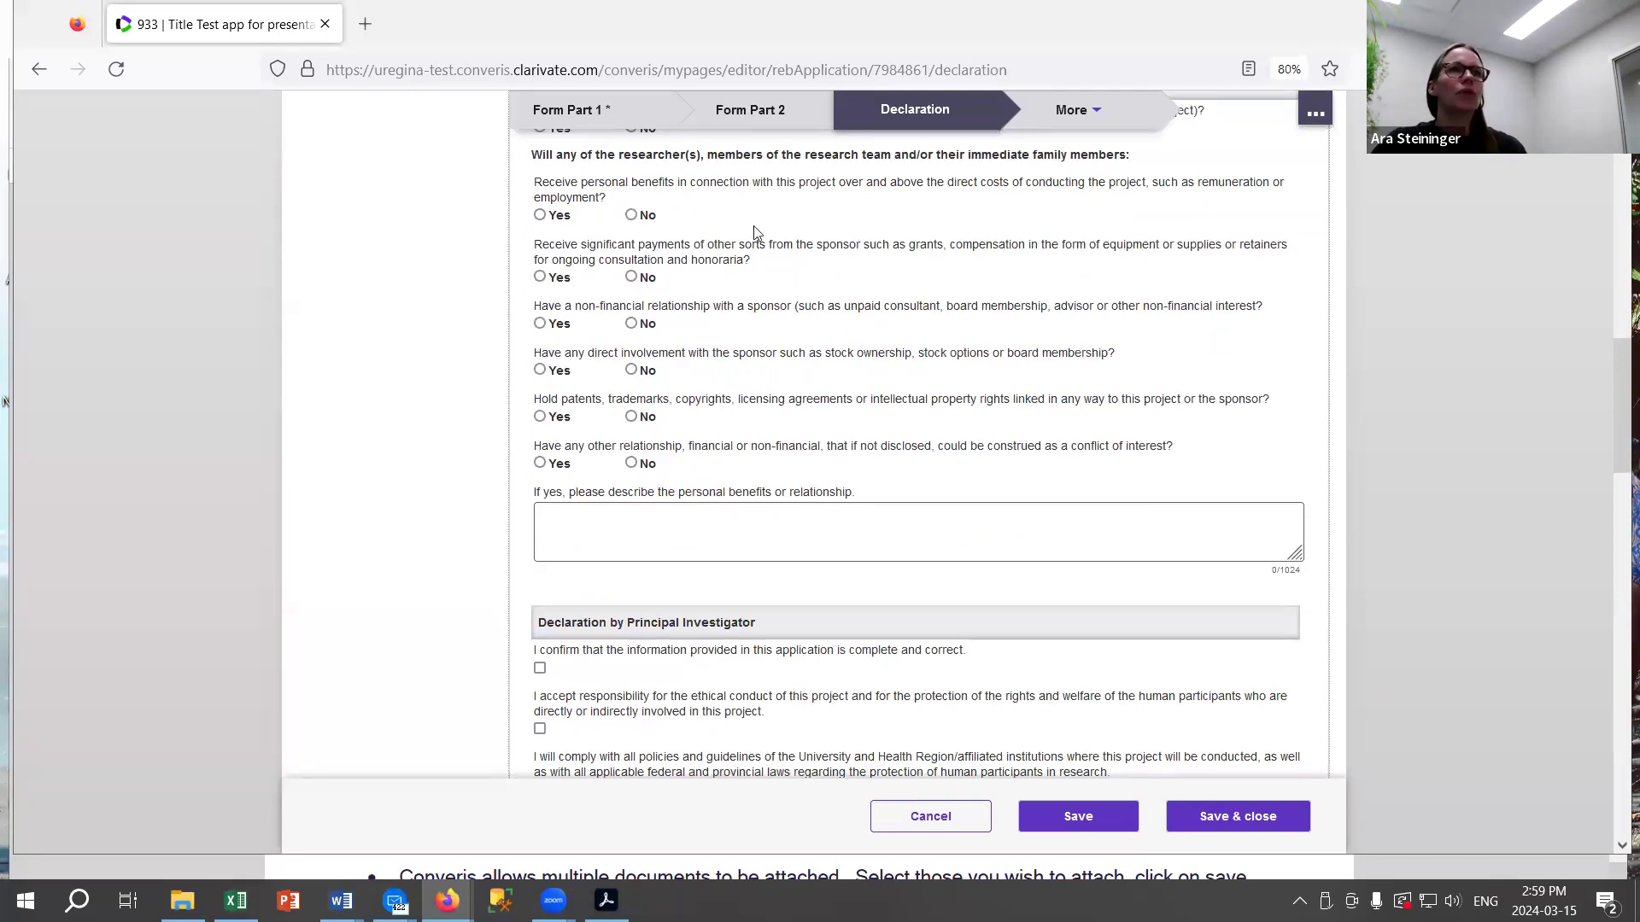
scroll(772, 261, "up", 6)
scroll(769, 256, "up", 1)
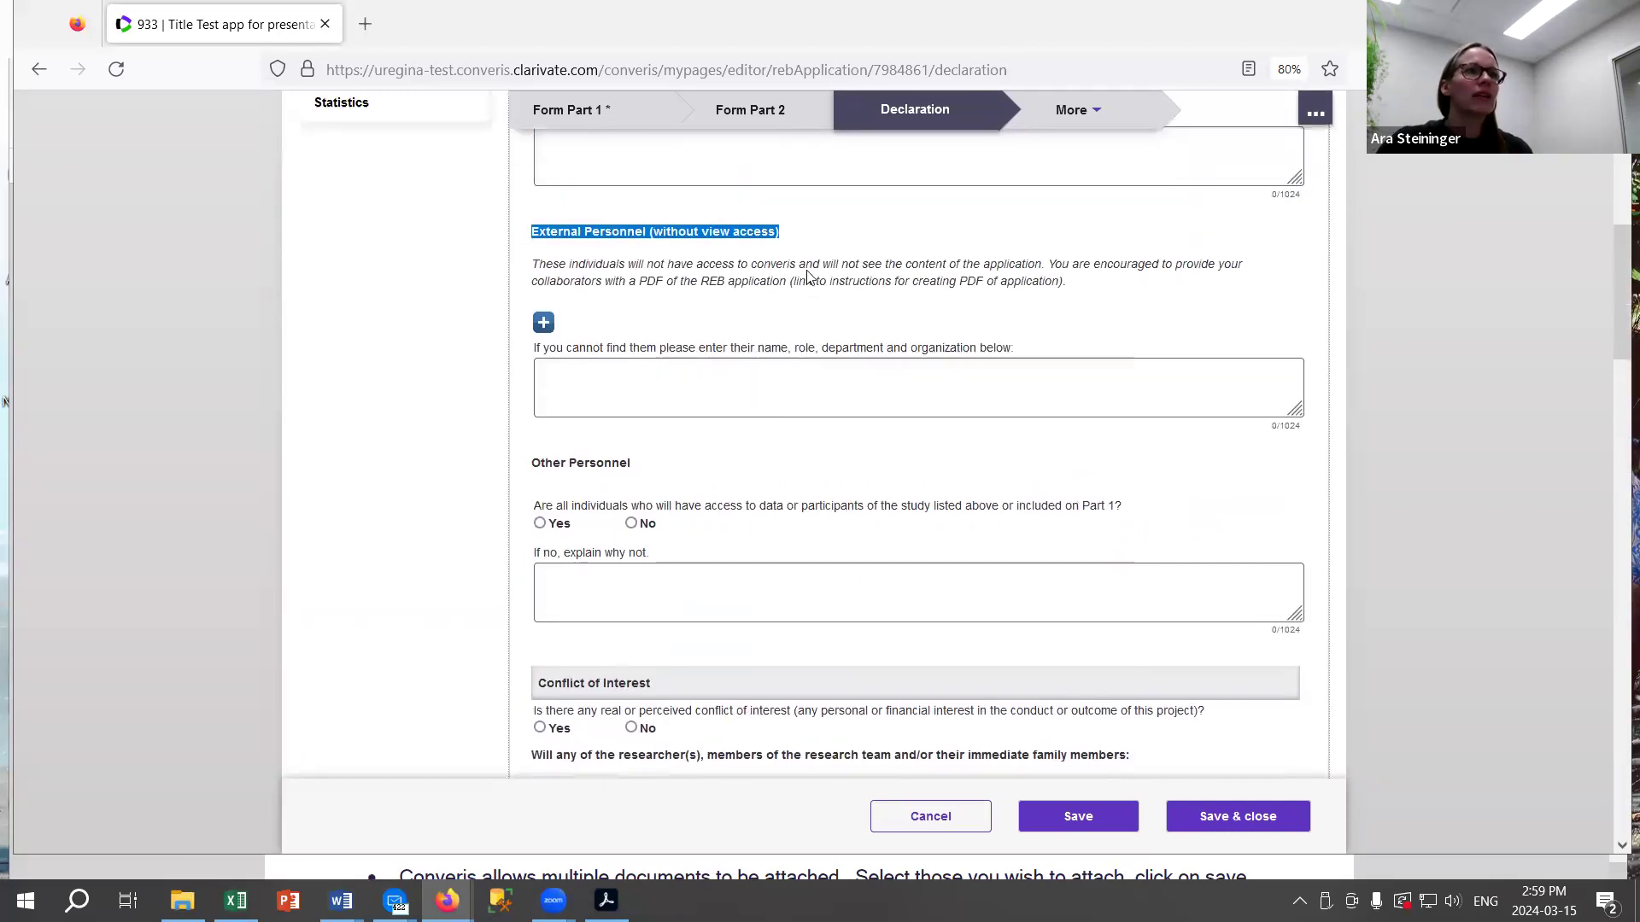
scroll(598, 222, "down", 6)
left_click(540, 215)
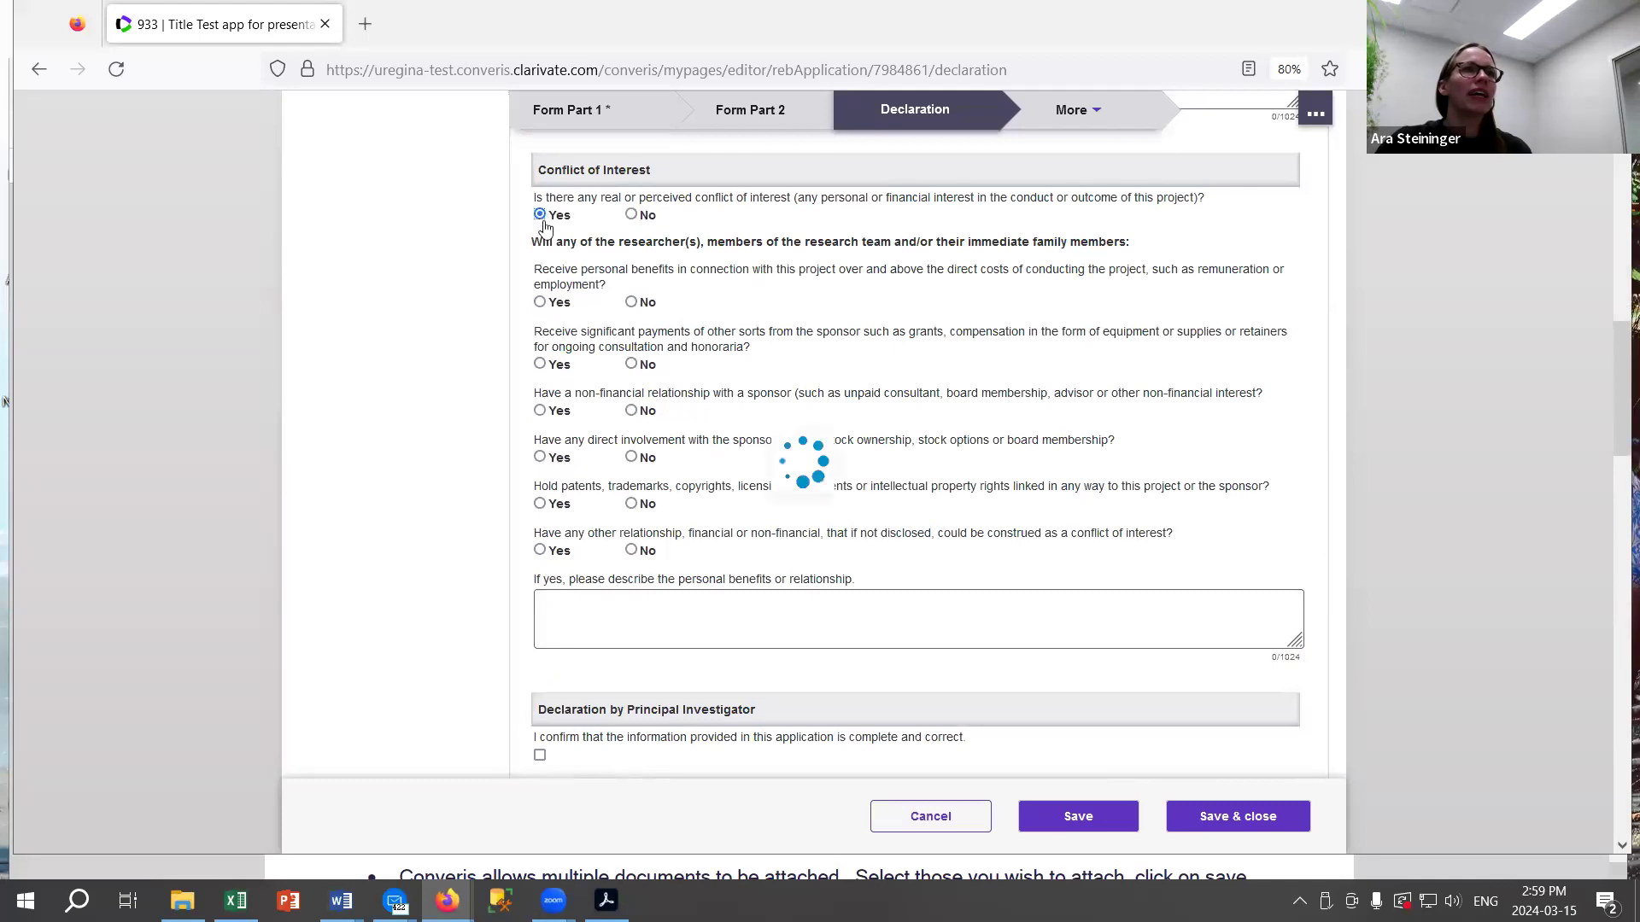
left_click(540, 302)
left_click(540, 364)
left_click(540, 411)
left_click(630, 459)
left_click(632, 505)
left_click(632, 550)
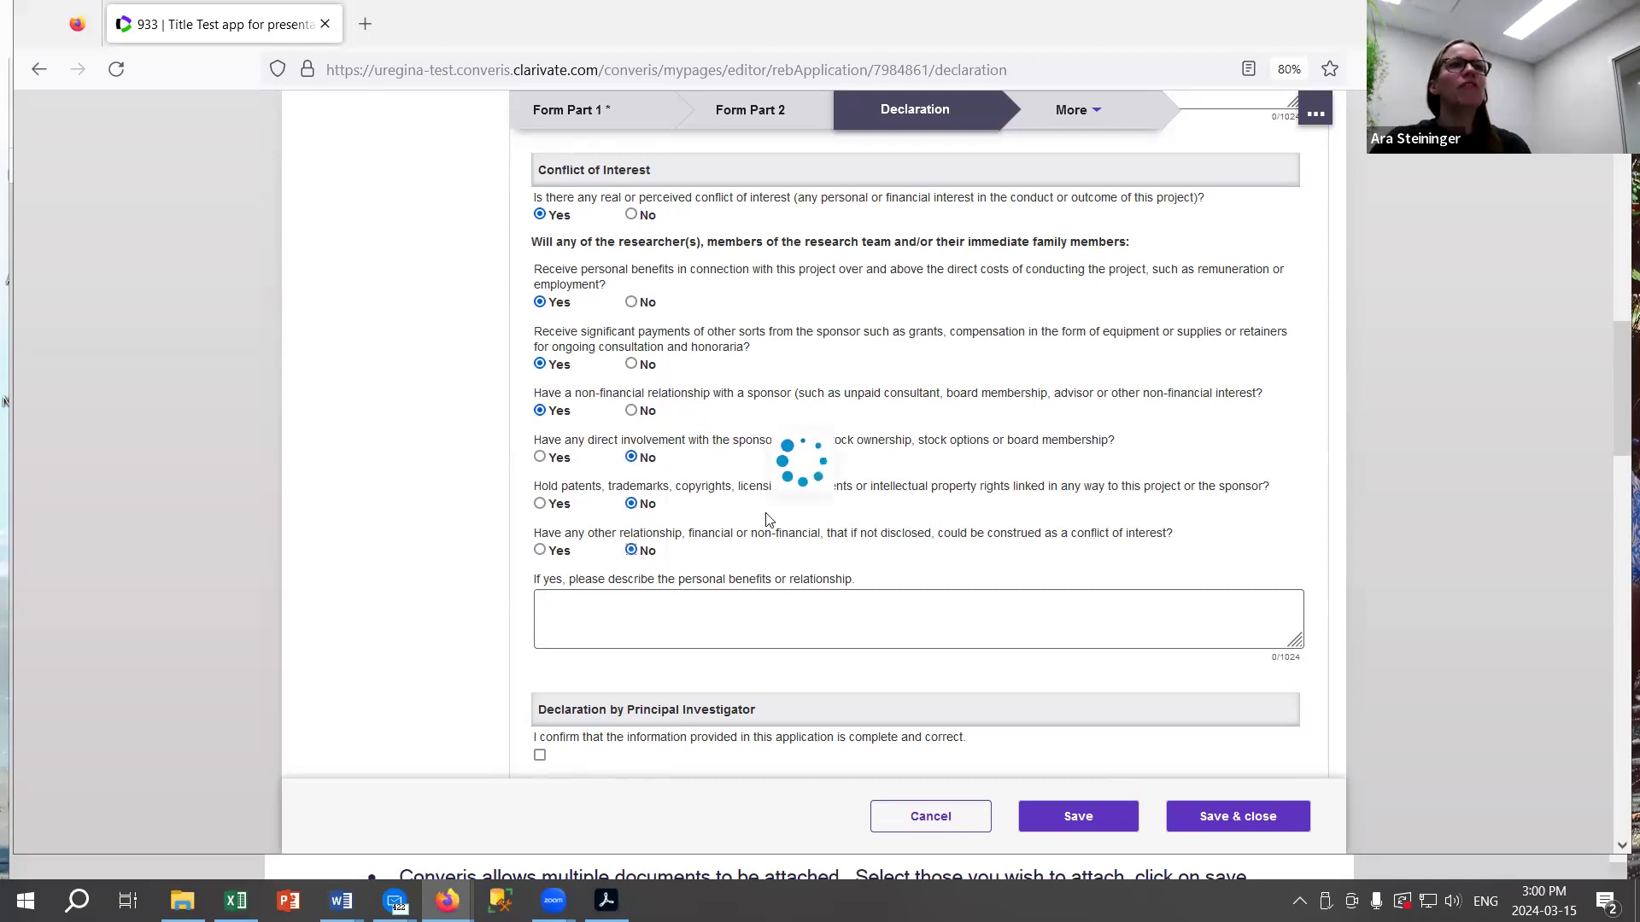
left_click(647, 595)
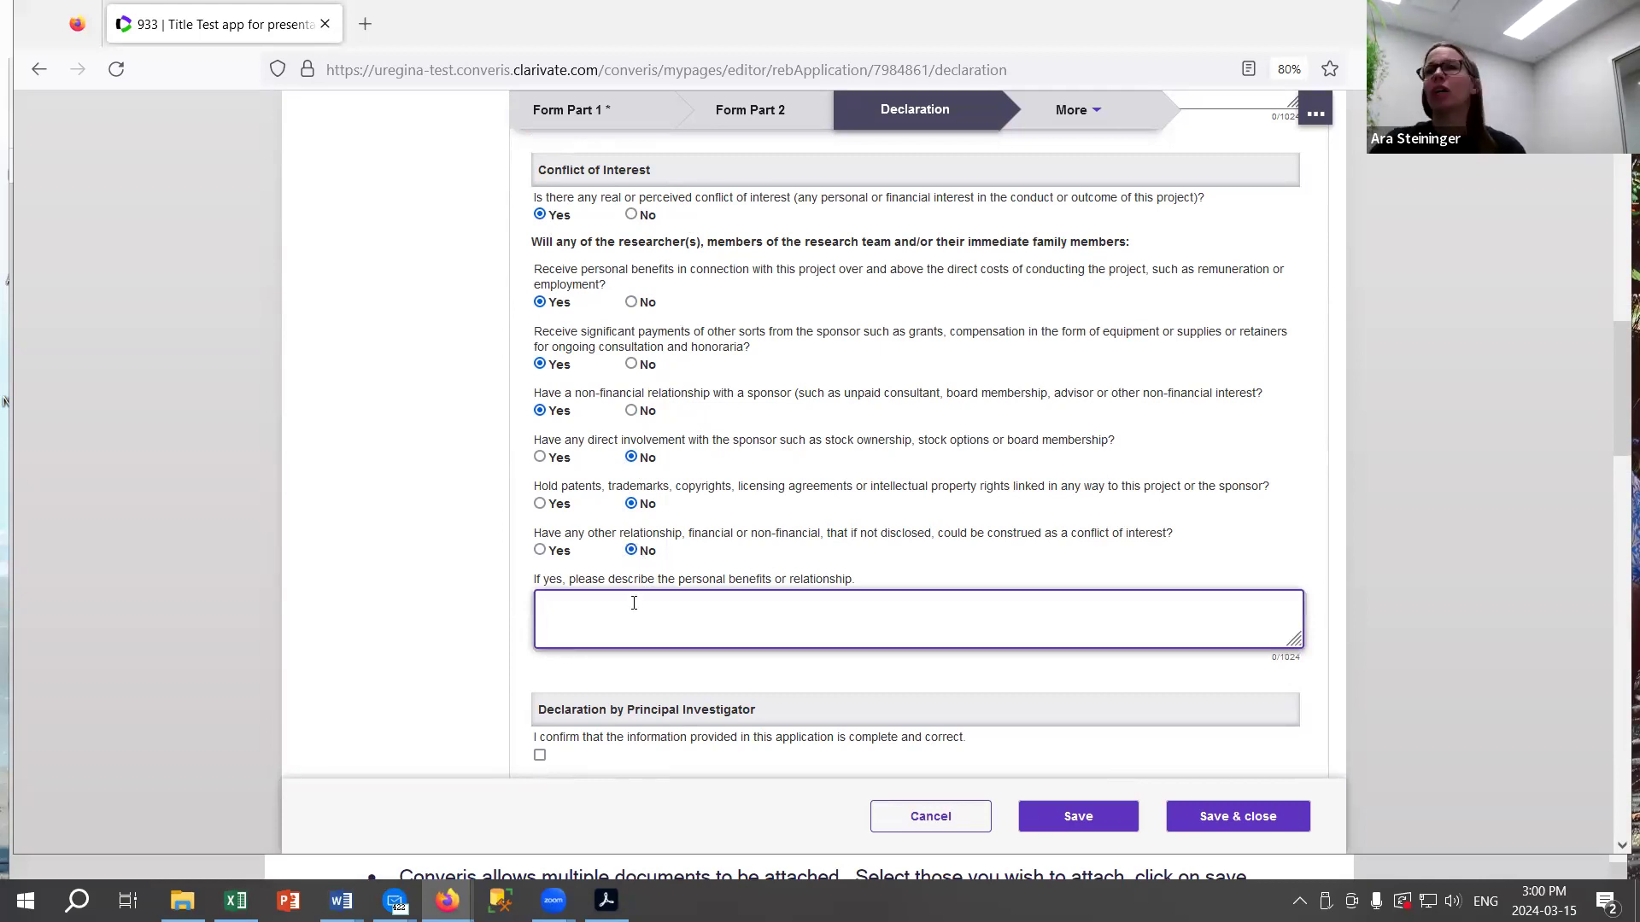
Review the Declaration by Principal Investigator statements against the Conflict of Interest section, and save the application.
scroll(632, 595, "down", 3)
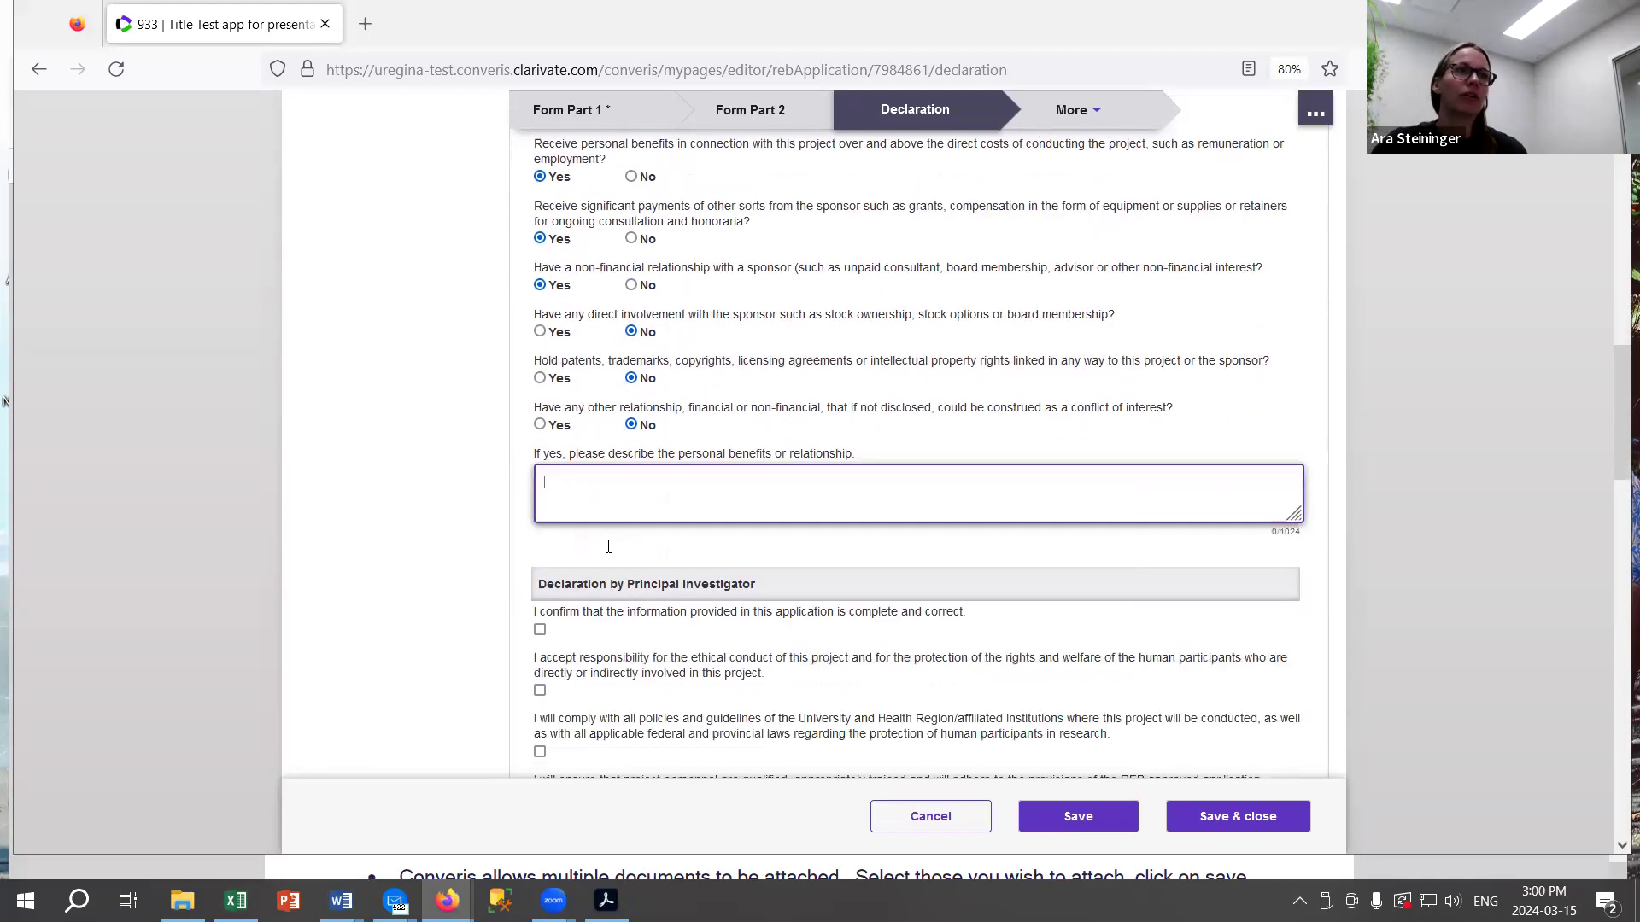
scroll(632, 568, "down", 3)
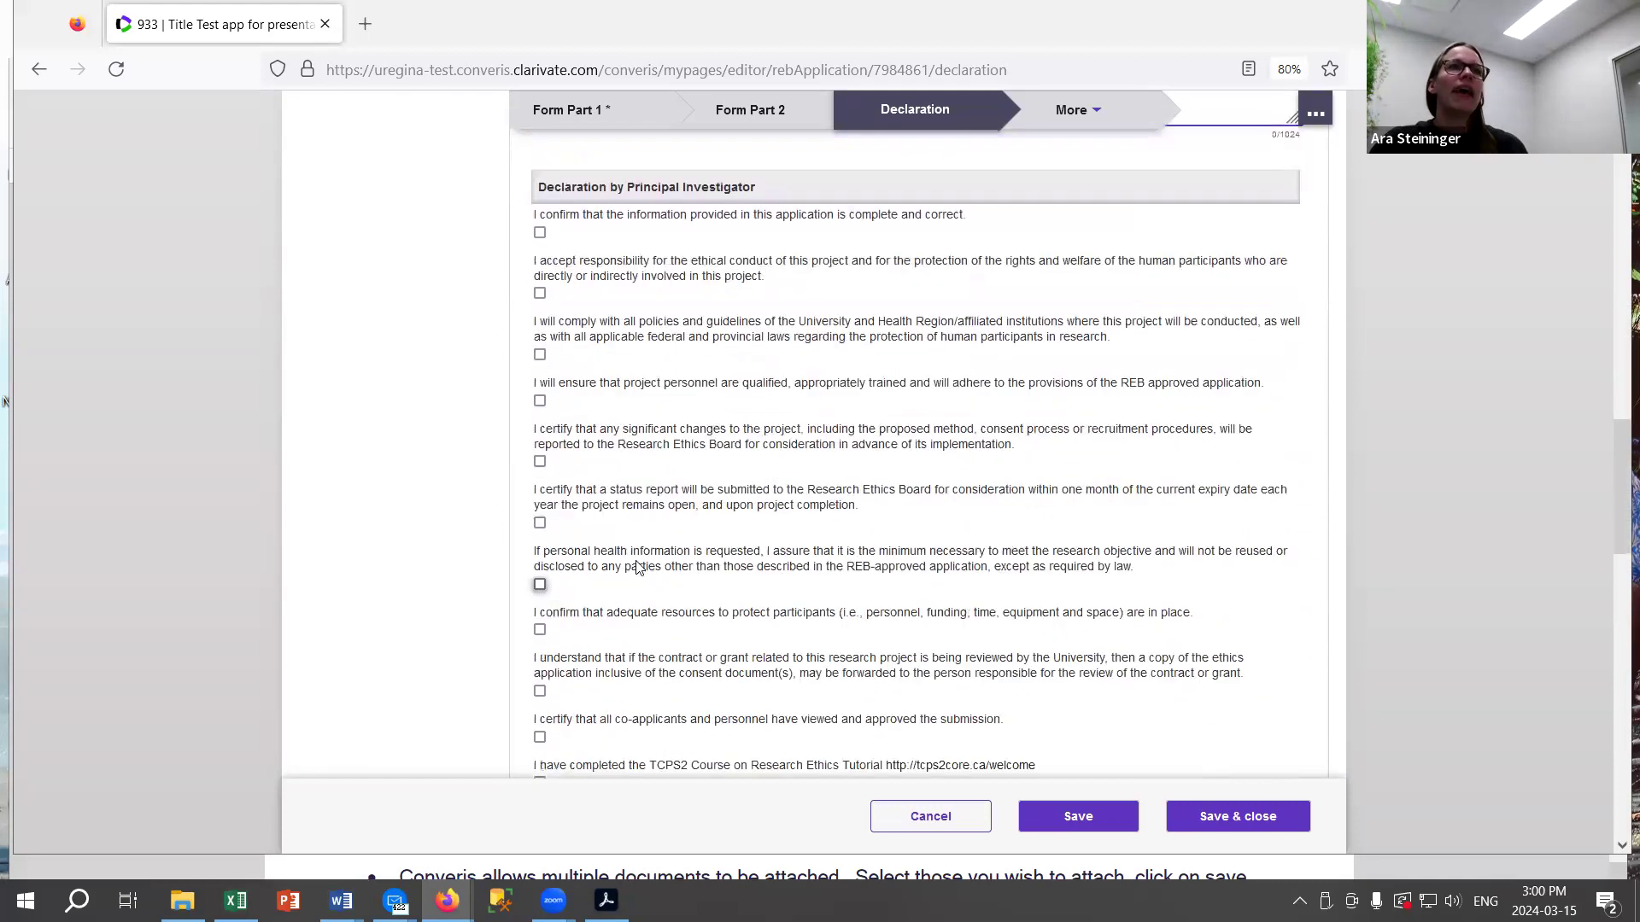
scroll(724, 287, "up", 1)
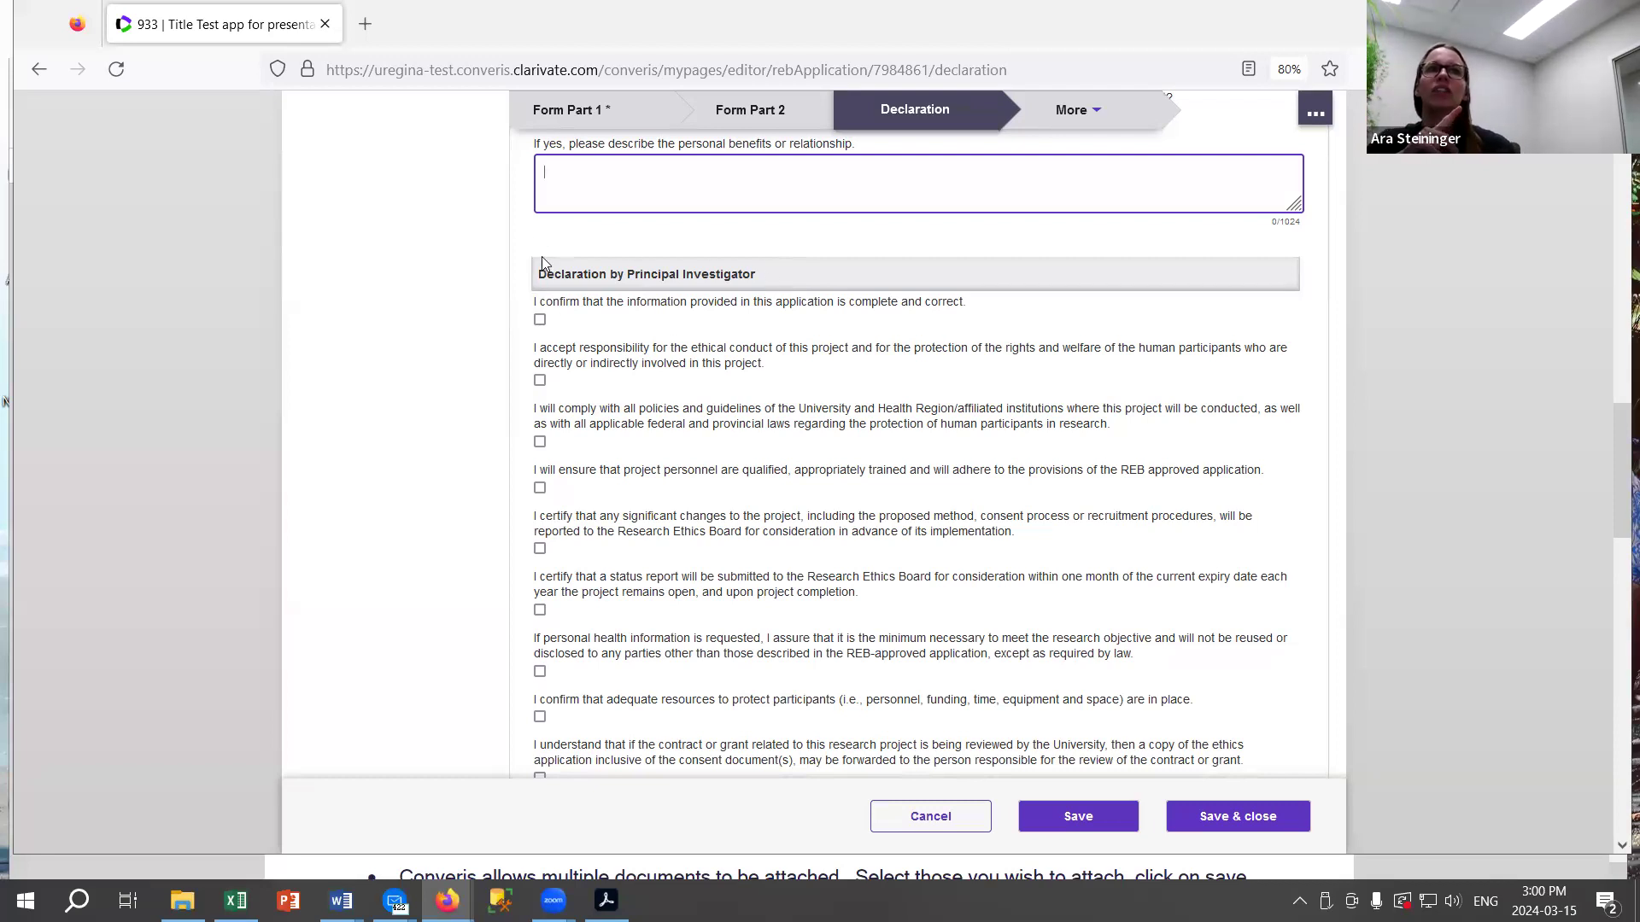
scroll(750, 262, "up", 4)
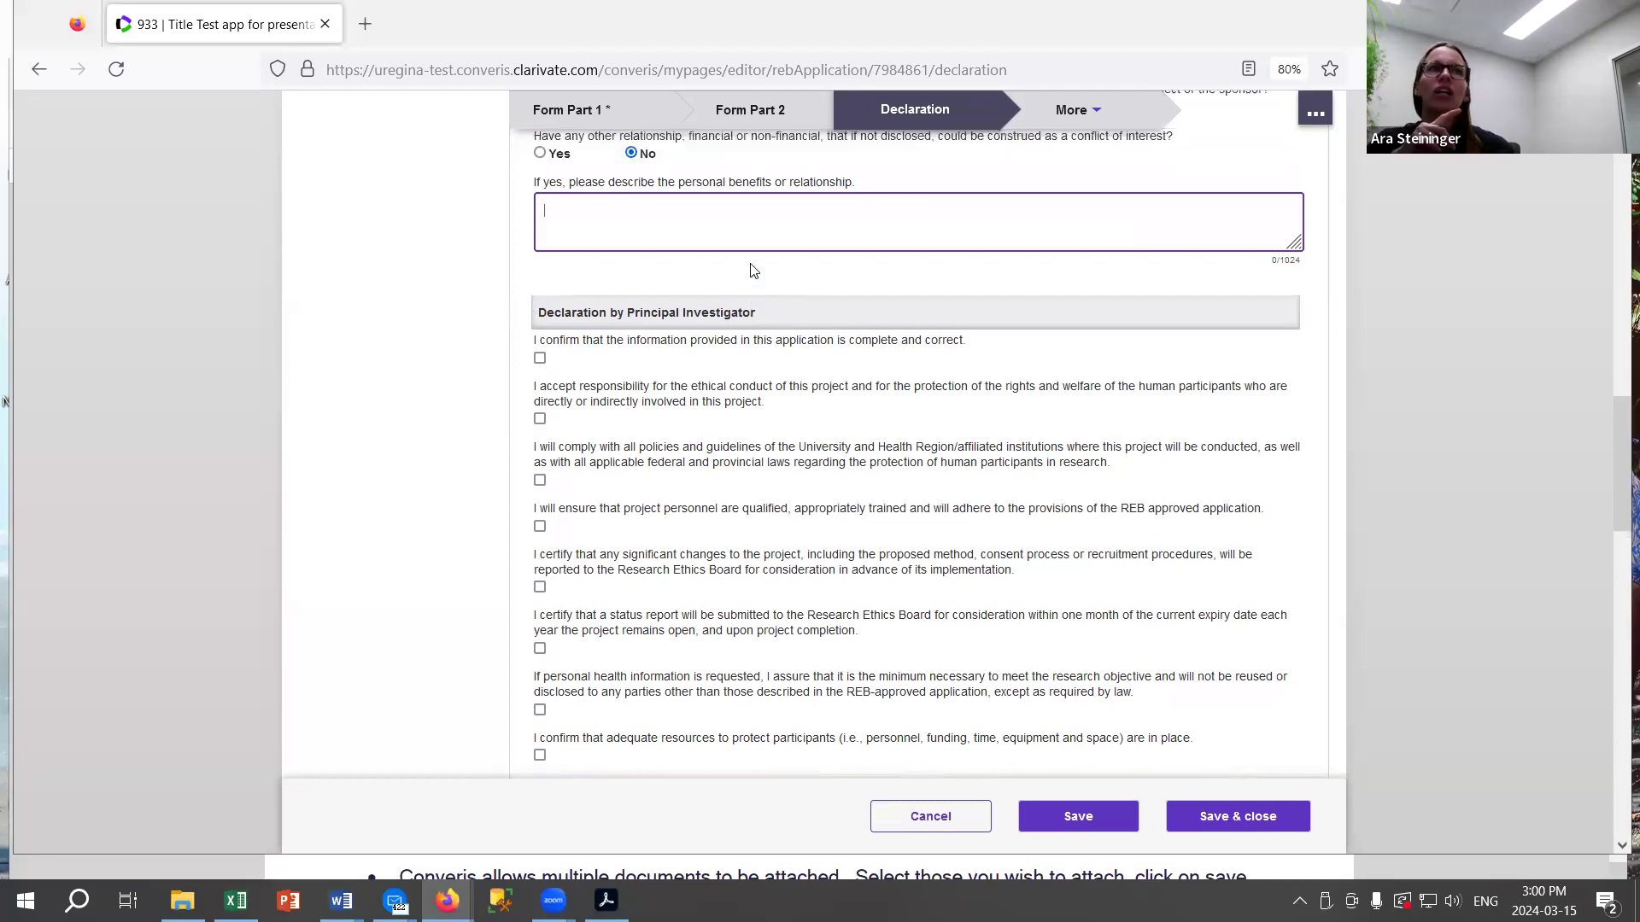
scroll(743, 260, "up", 4)
left_click_drag(660, 430, 494, 441)
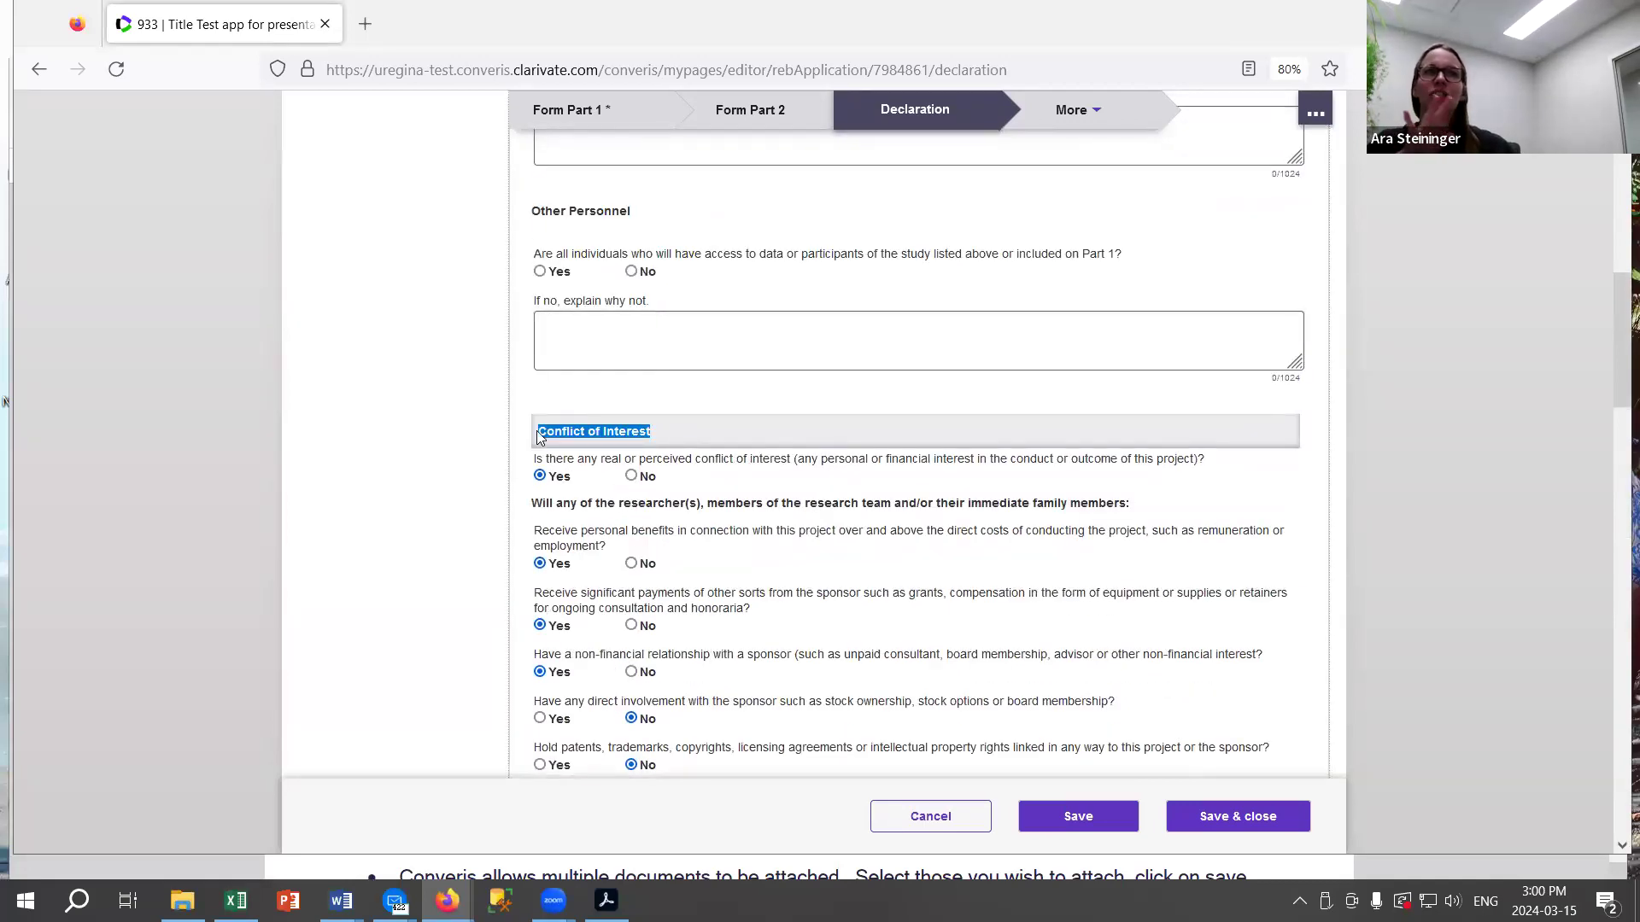
scroll(652, 450, "down", 4)
scroll(653, 450, "down", 3)
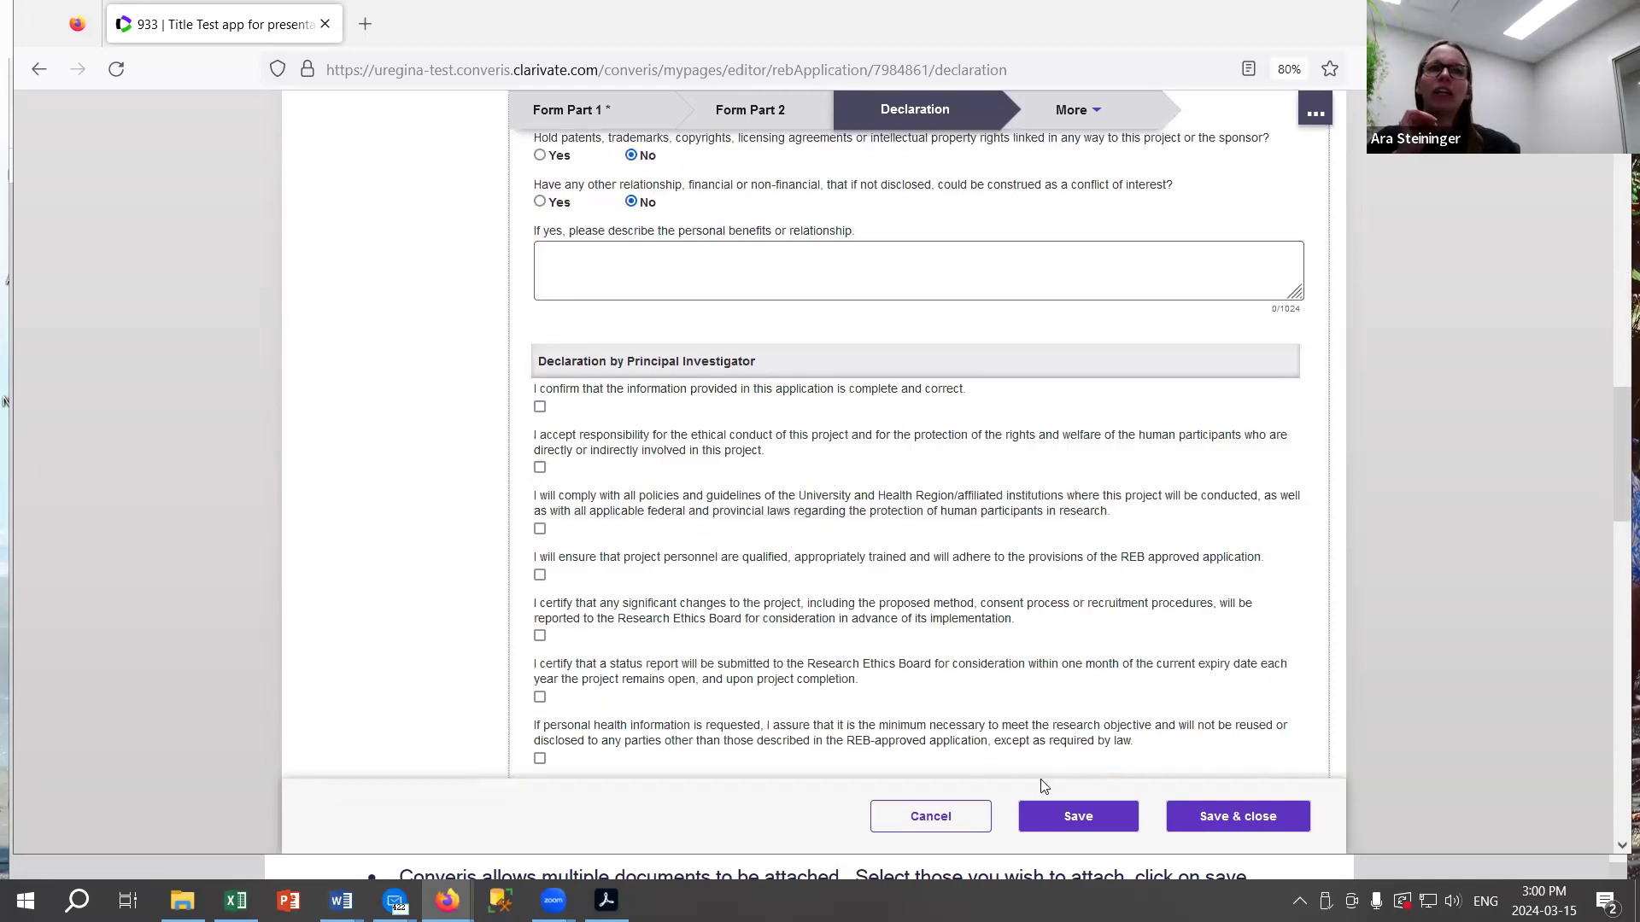
left_click(1102, 818)
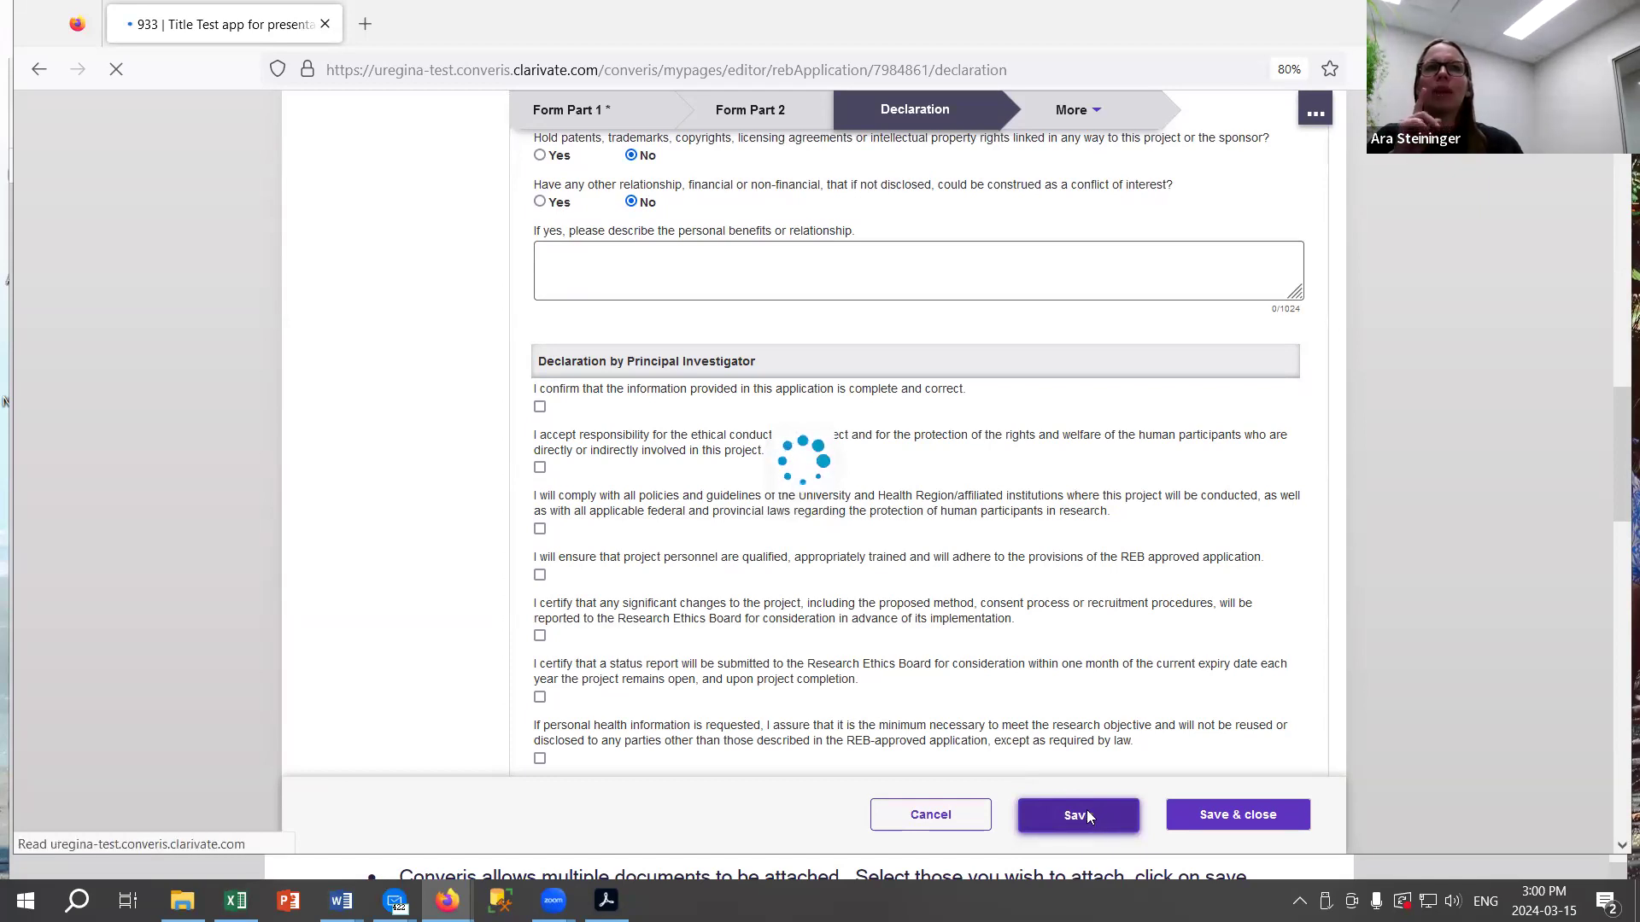
Tick all thirteen statements in the Declaration by Principal Investigator, from complete and correct information through to sharing files with University personnel.
scroll(1106, 787, "down", 12)
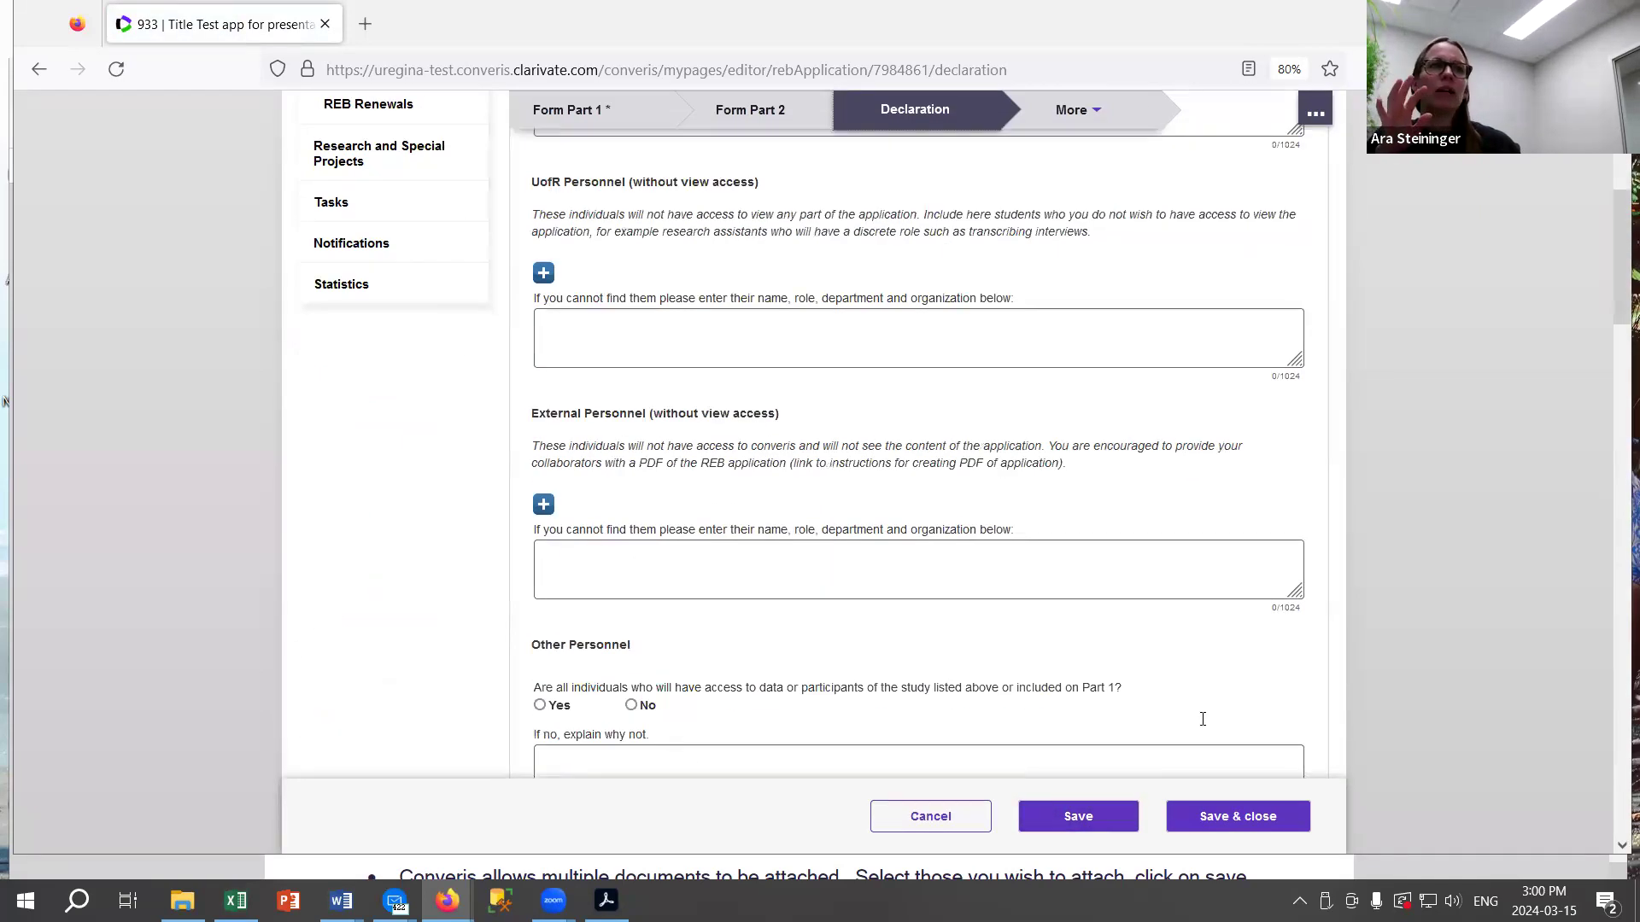
scroll(1209, 732, "down", 1)
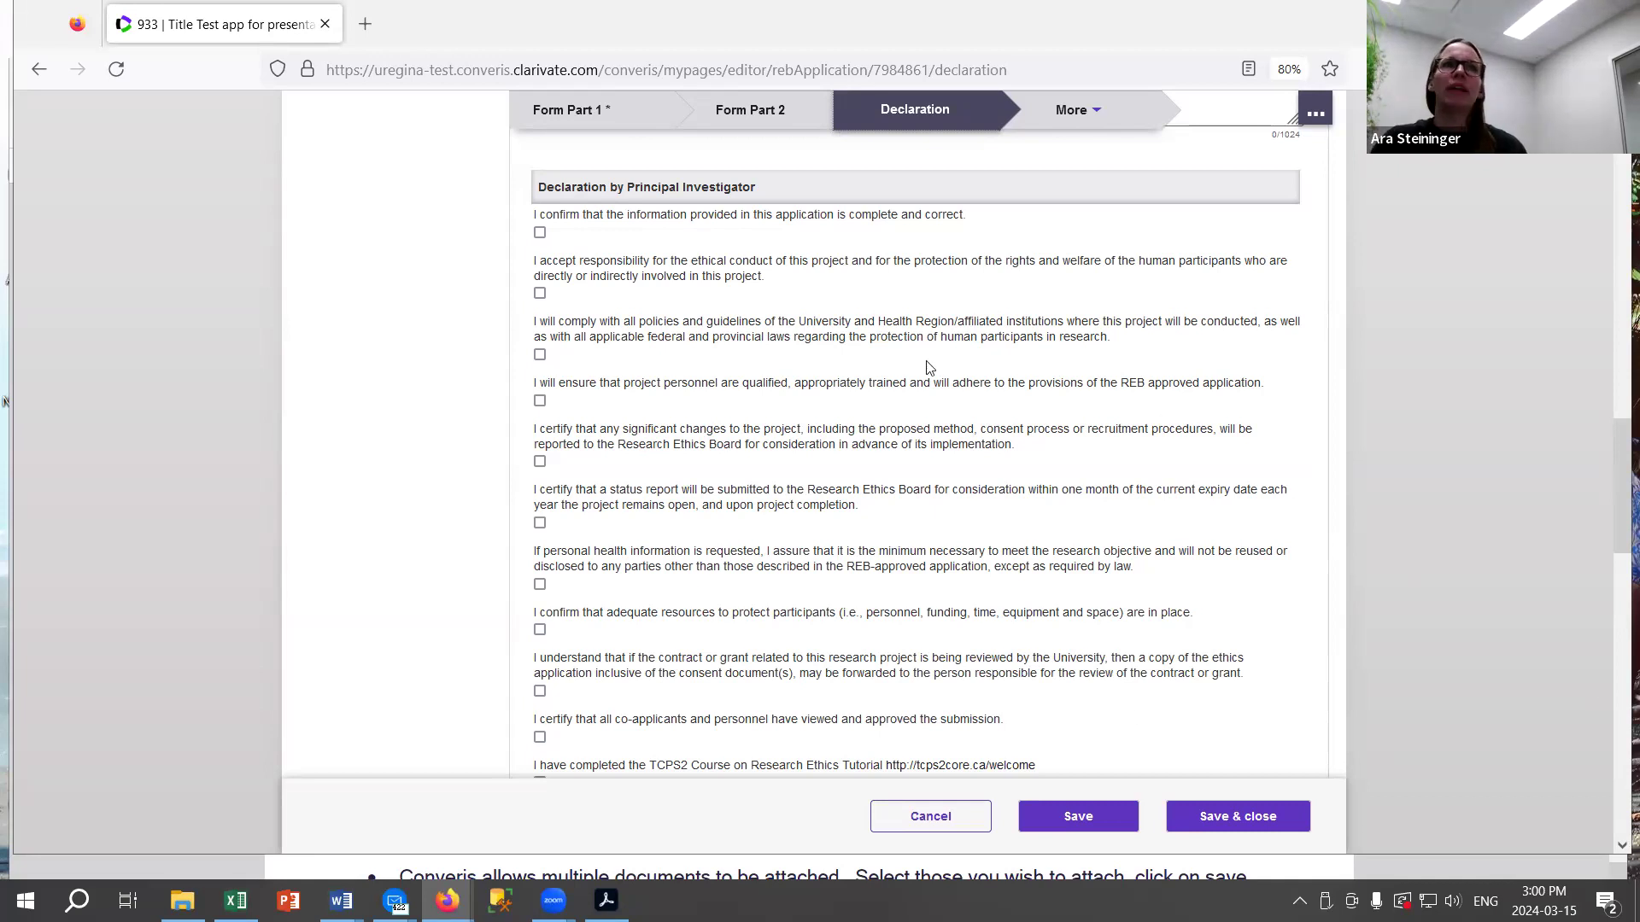
scroll(743, 265, "up", 8)
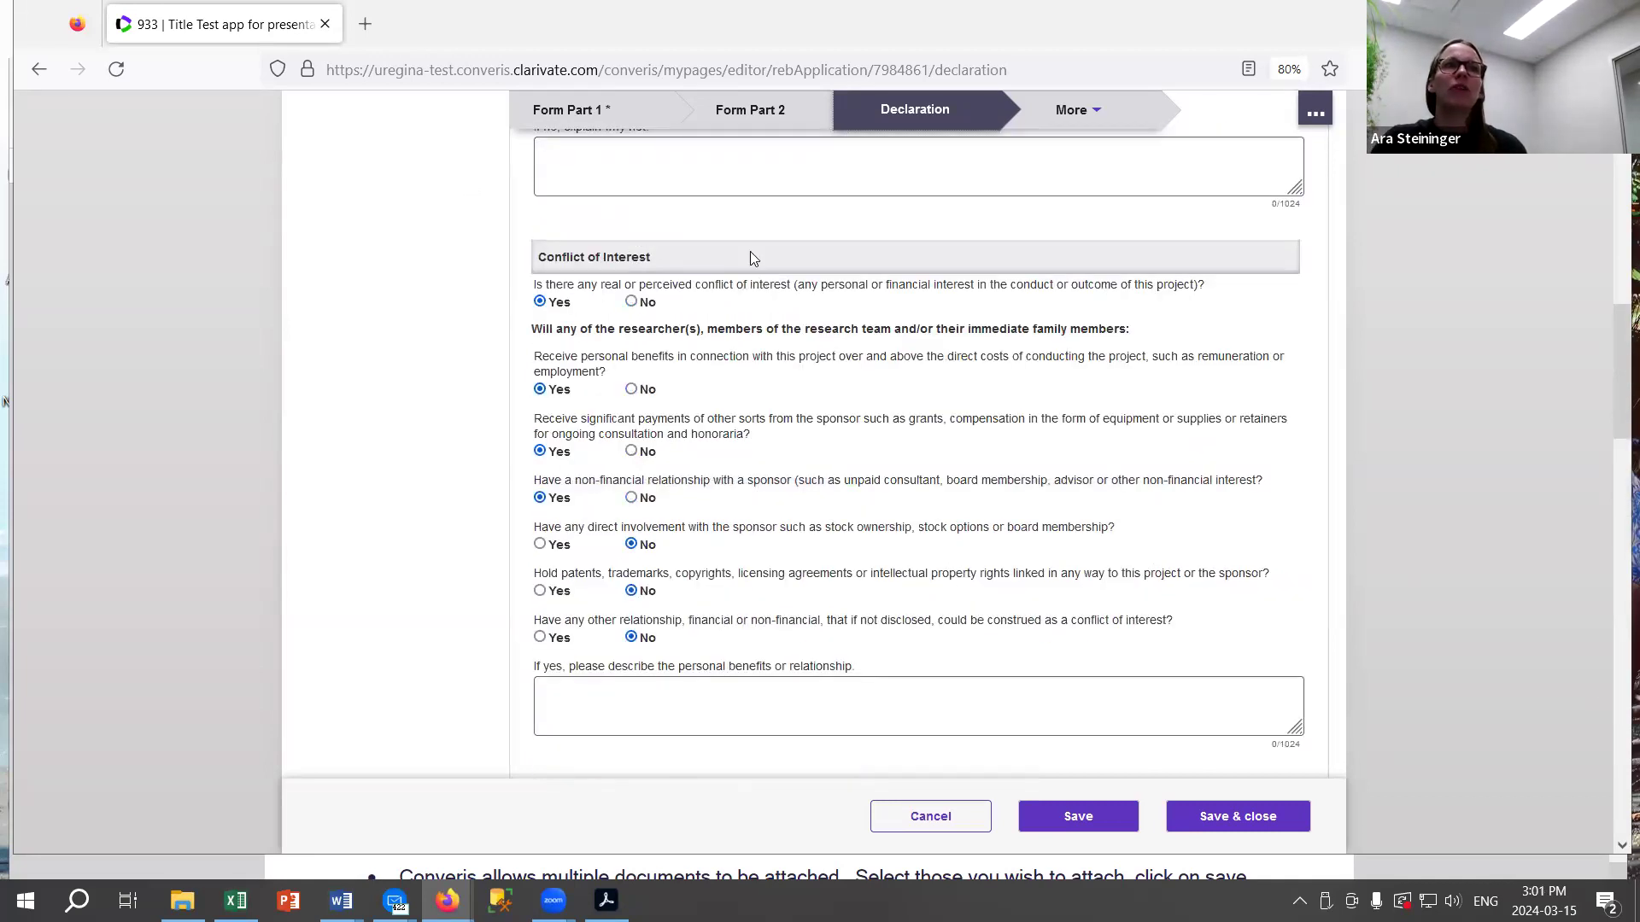
scroll(970, 633, "down", 8)
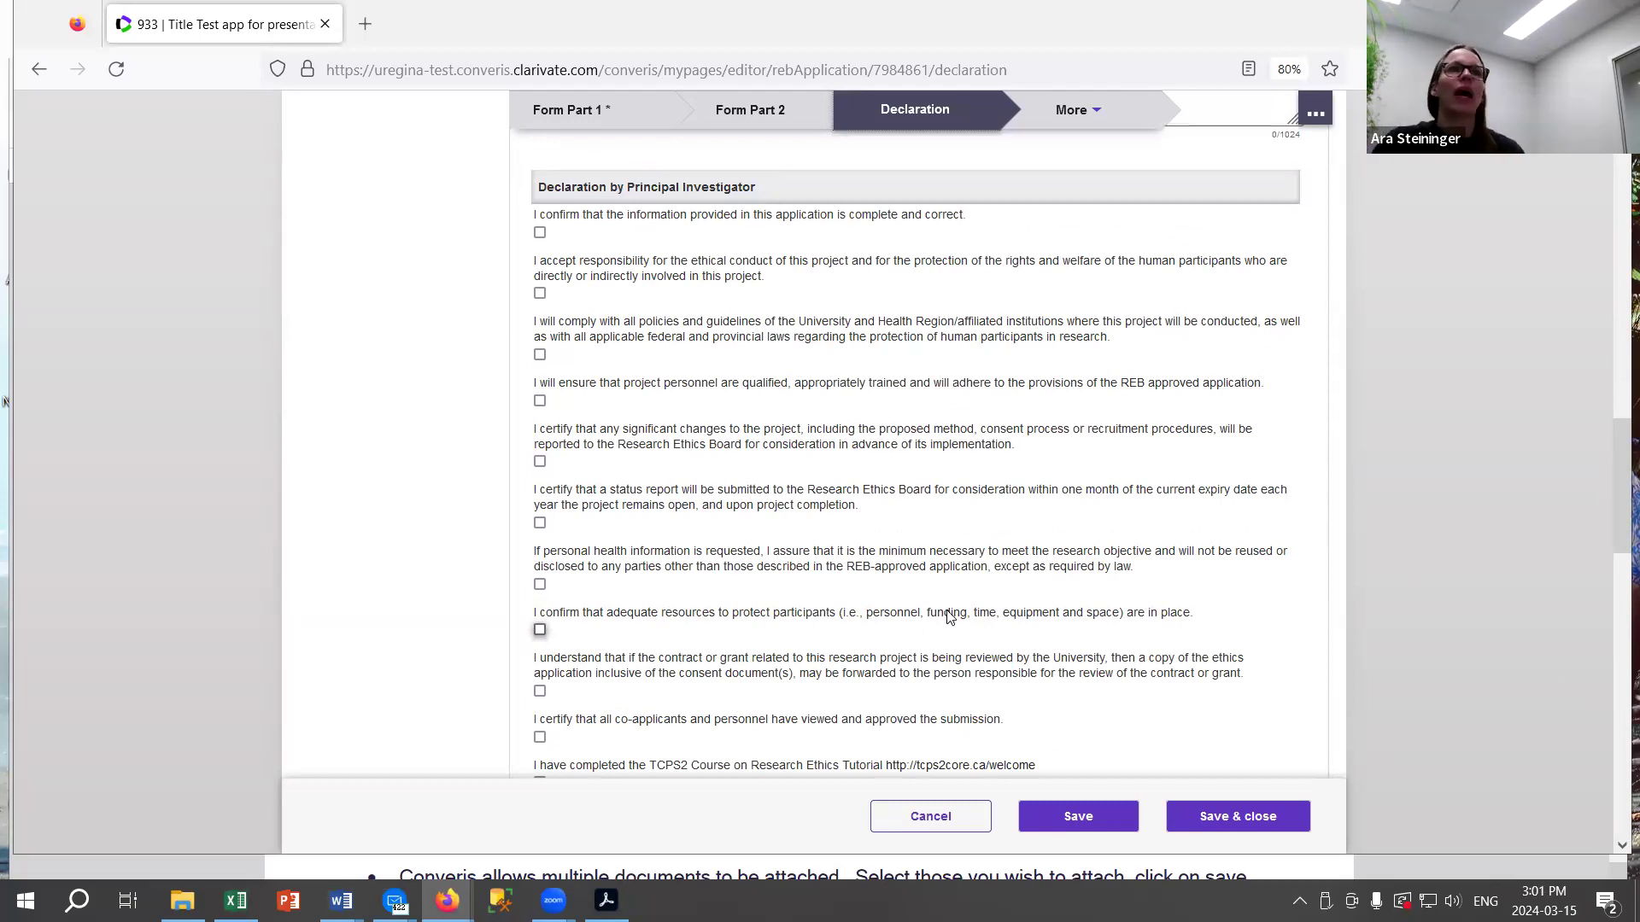
left_click(540, 232)
left_click(540, 293)
left_click(539, 354)
left_click(540, 400)
left_click(540, 462)
left_click(540, 522)
left_click(540, 584)
left_click(540, 629)
scroll(540, 629, "down", 2)
left_click(539, 517)
left_click(540, 562)
left_click(540, 609)
left_click(540, 670)
left_click(540, 715)
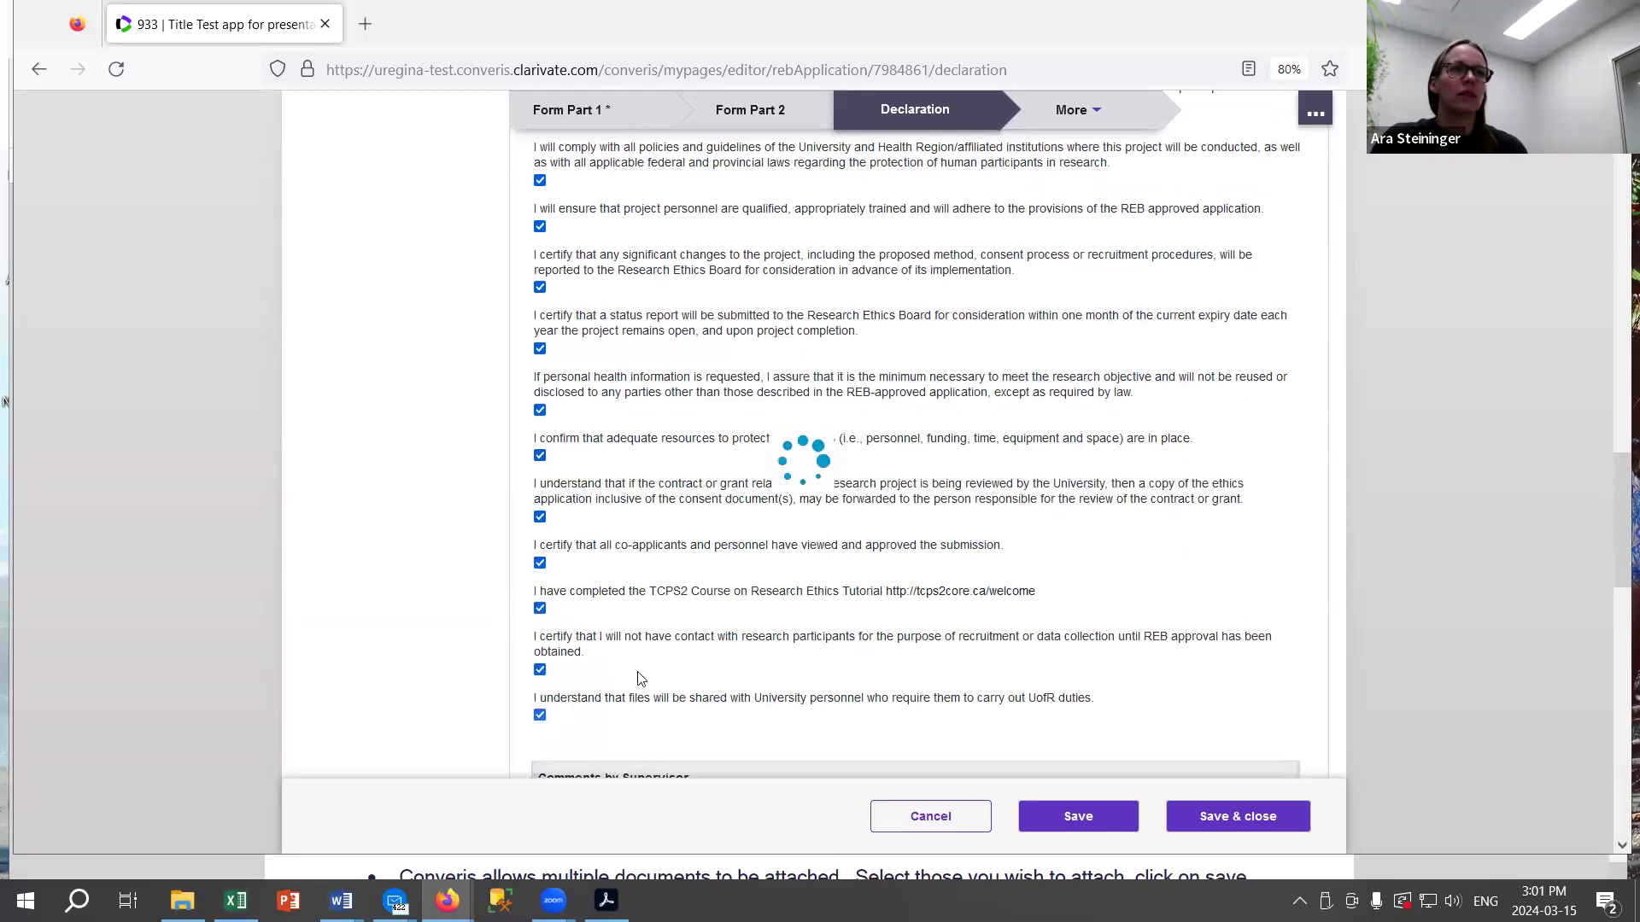
Check the supervisor sections, and save and close the application with the status In Preparation.
scroll(640, 679, "down", 5)
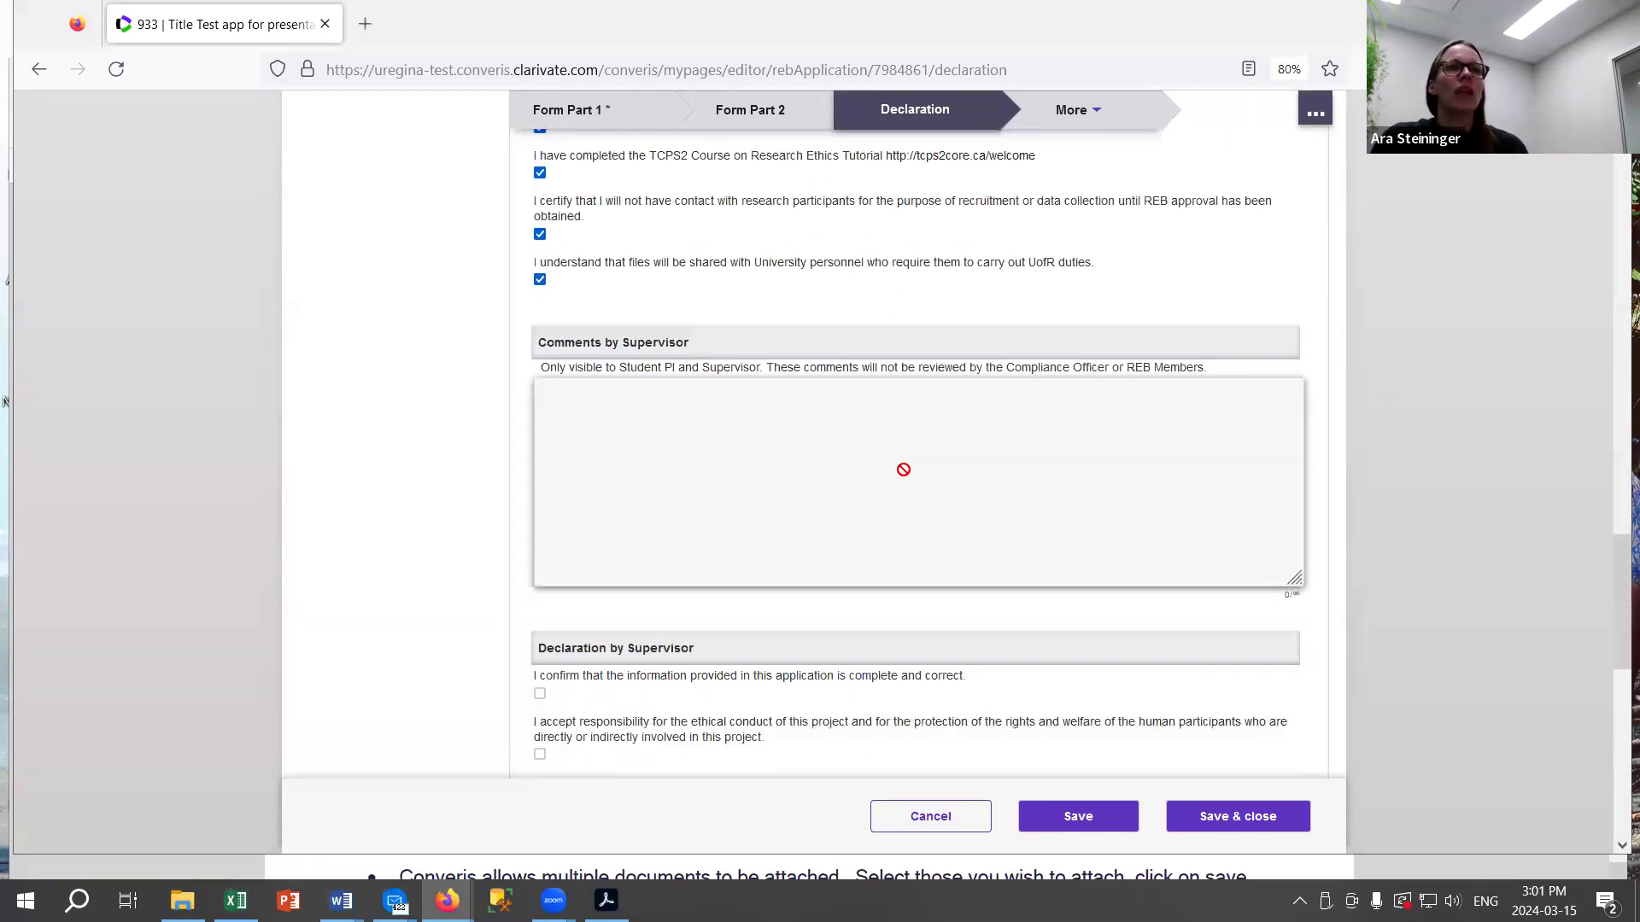
scroll(889, 468, "up", 2)
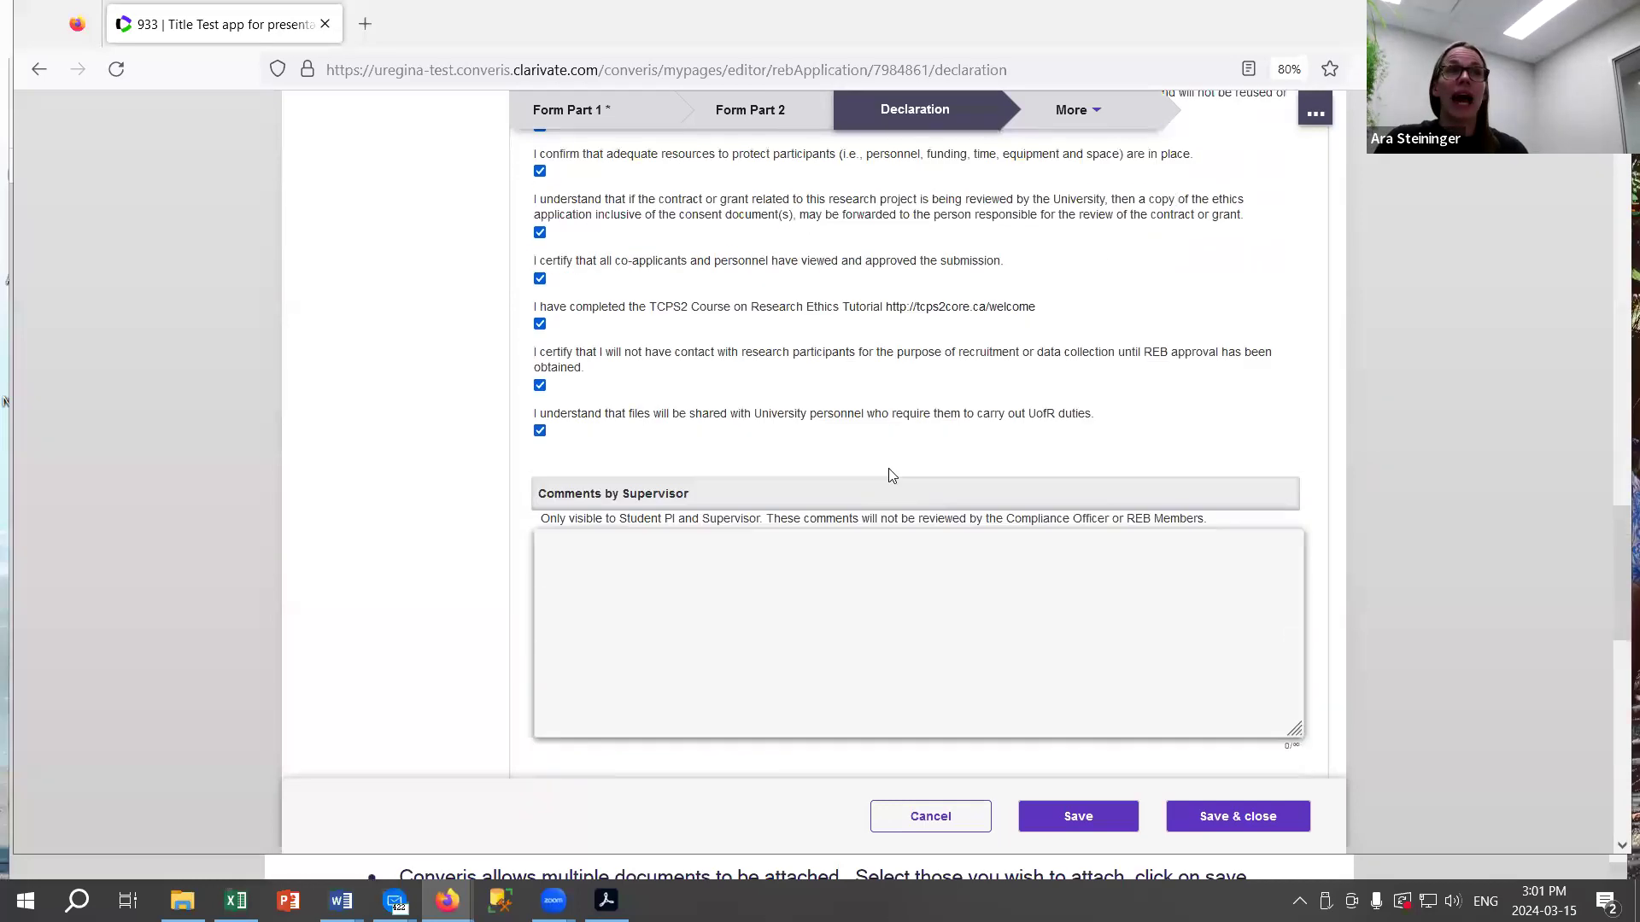
scroll(892, 476, "up", 3)
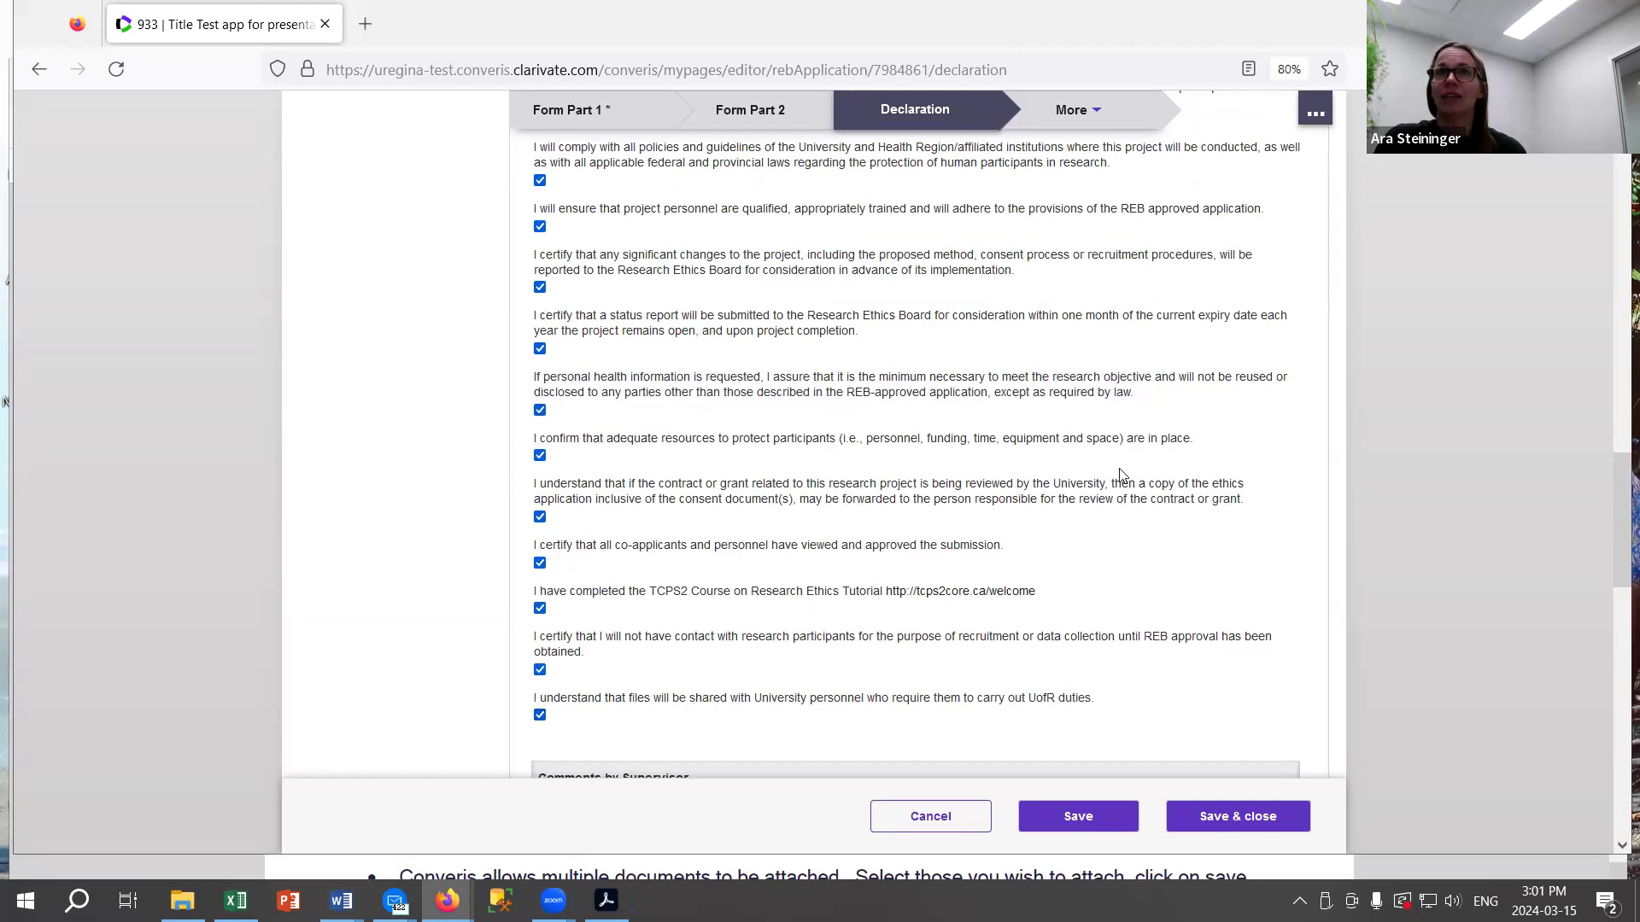
left_click(1247, 820)
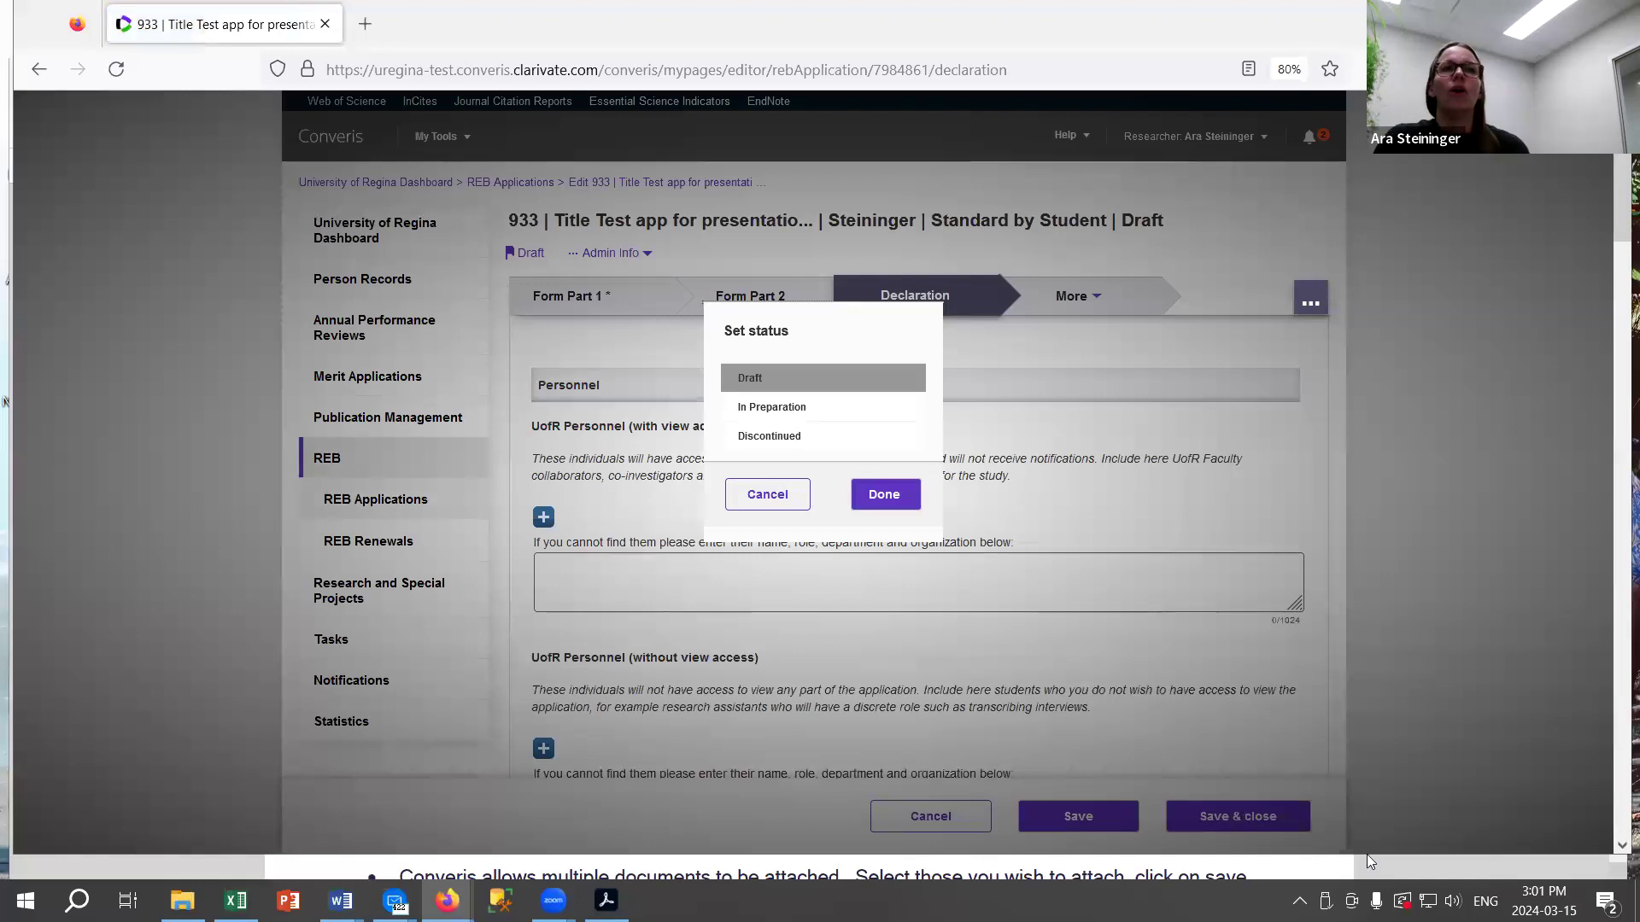
left_click(769, 408)
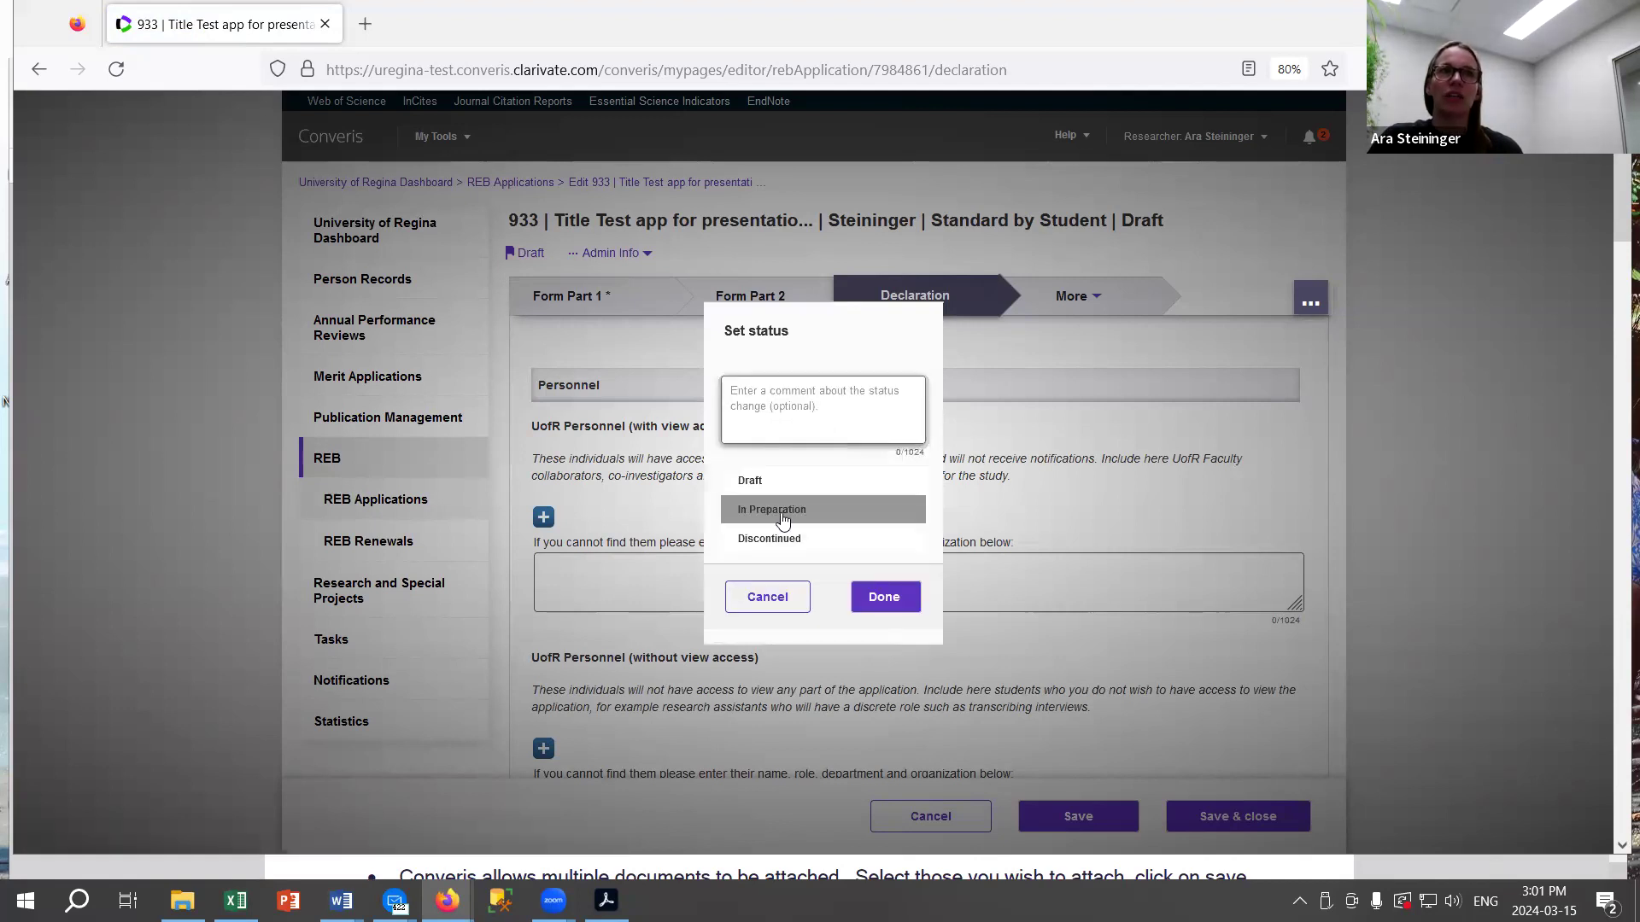
left_click(862, 600)
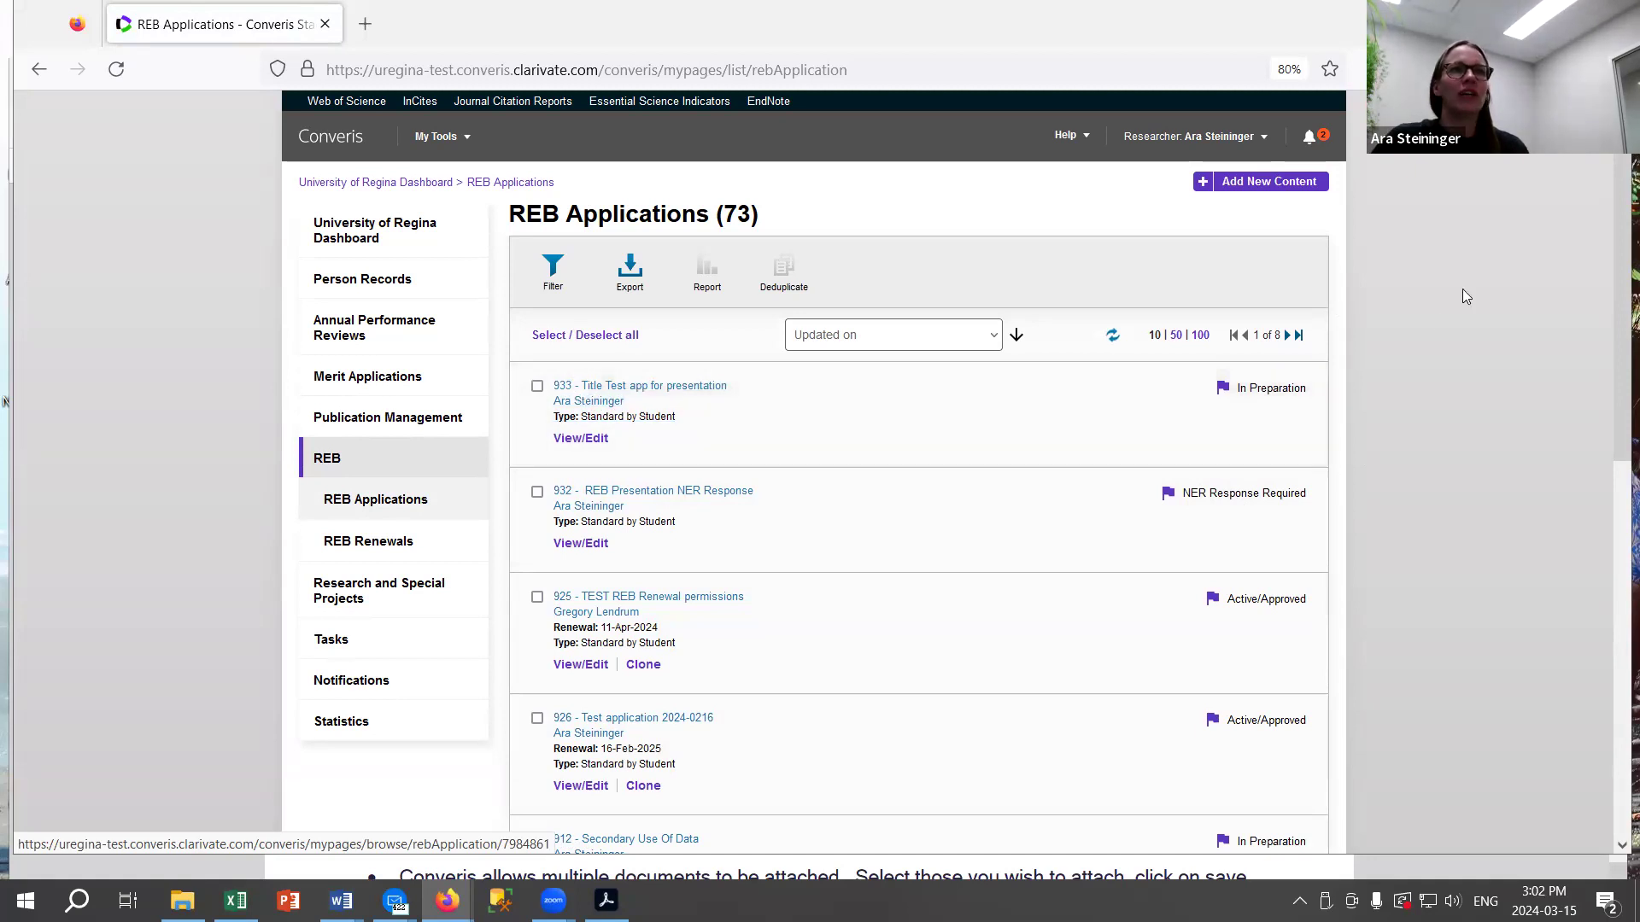
Highlight the status of application 933 in the REB Applications list.
mouse_move(1230, 388)
left_mouse_down()
mouse_move(1309, 385)
mouse_move(1215, 392)
left_mouse_up()
left_click(1311, 386)
left_click_drag(1314, 392, 1200, 383)
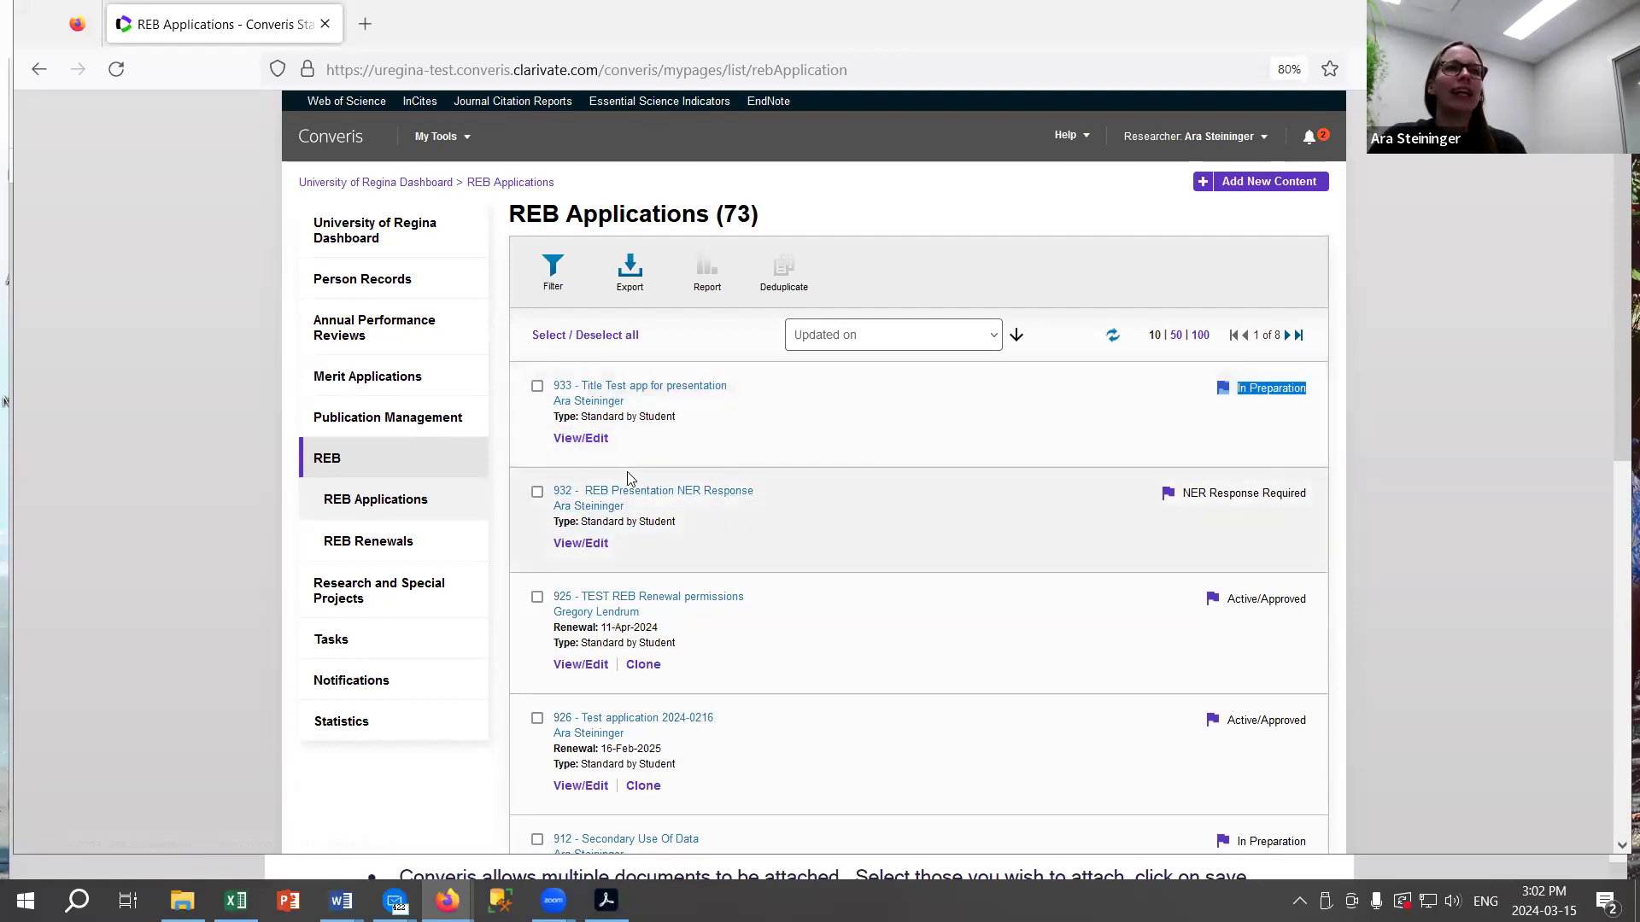
Reopen application 933 for editing and look through Form Part 1.
left_click(581, 445)
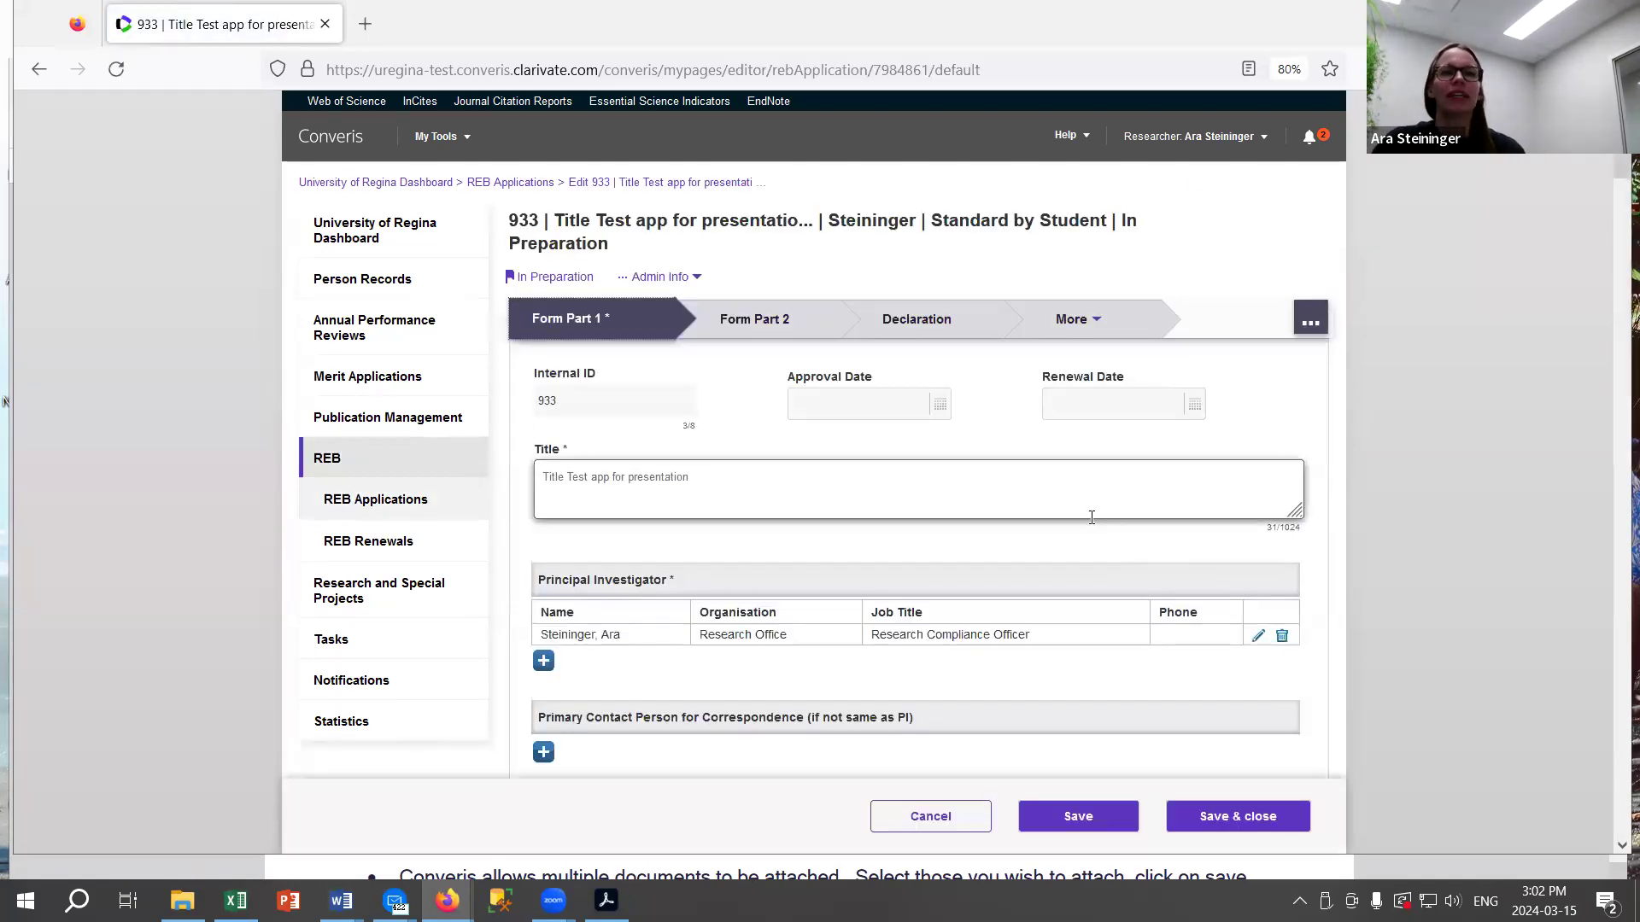
scroll(1091, 506, "down", 4)
scroll(1091, 506, "down", 4)
scroll(1094, 496, "up", 9)
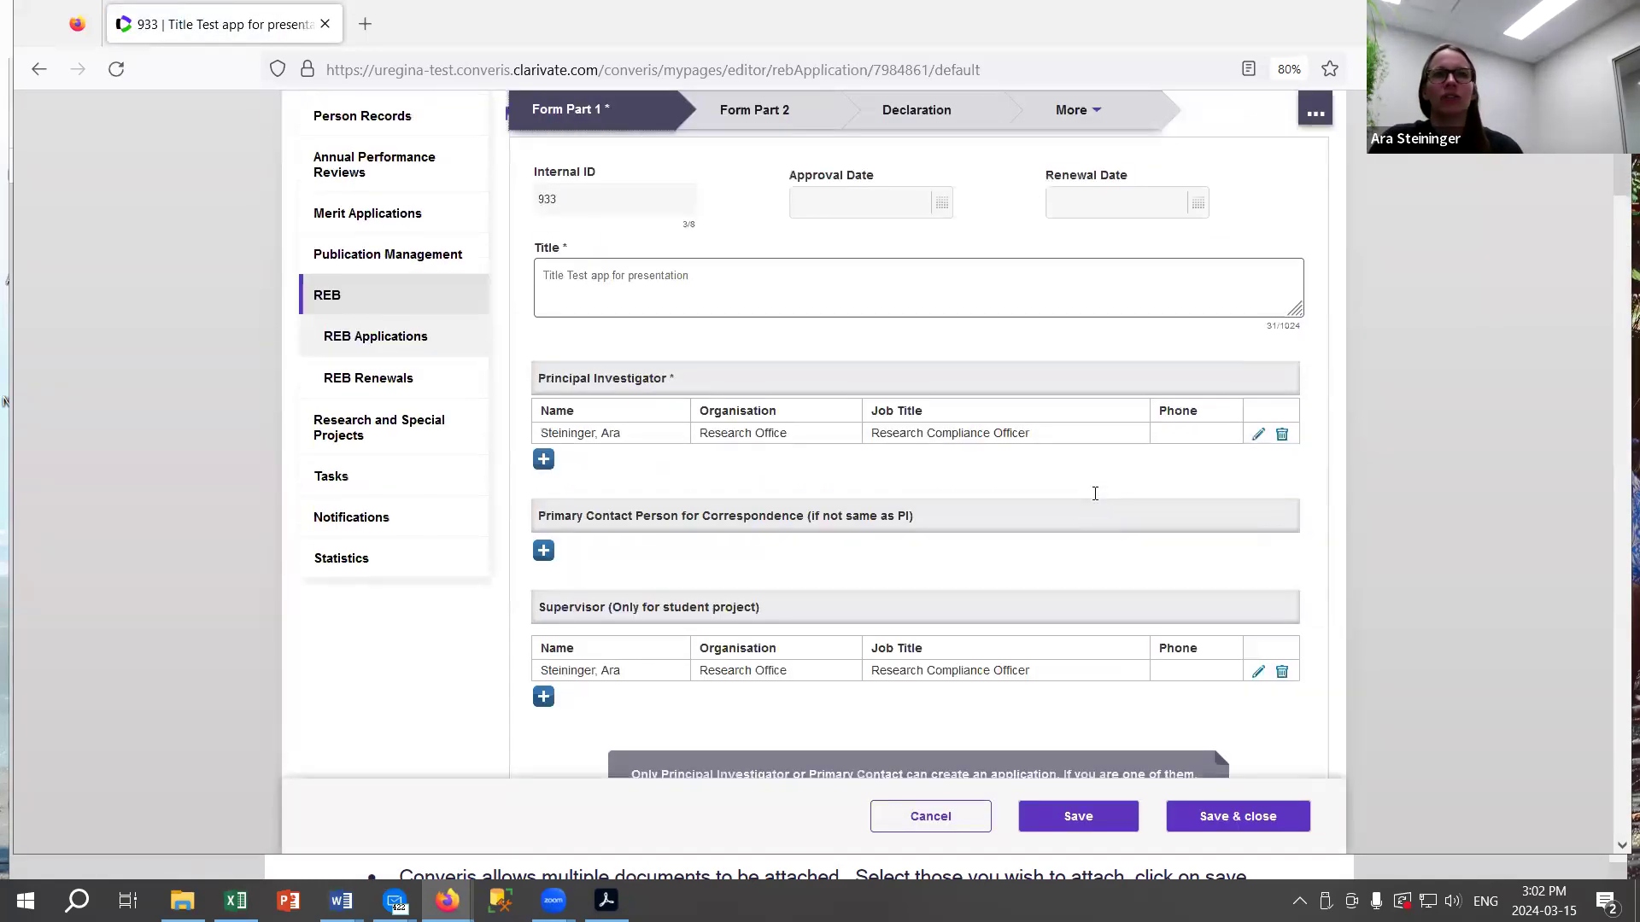
scroll(1100, 508, "down", 13)
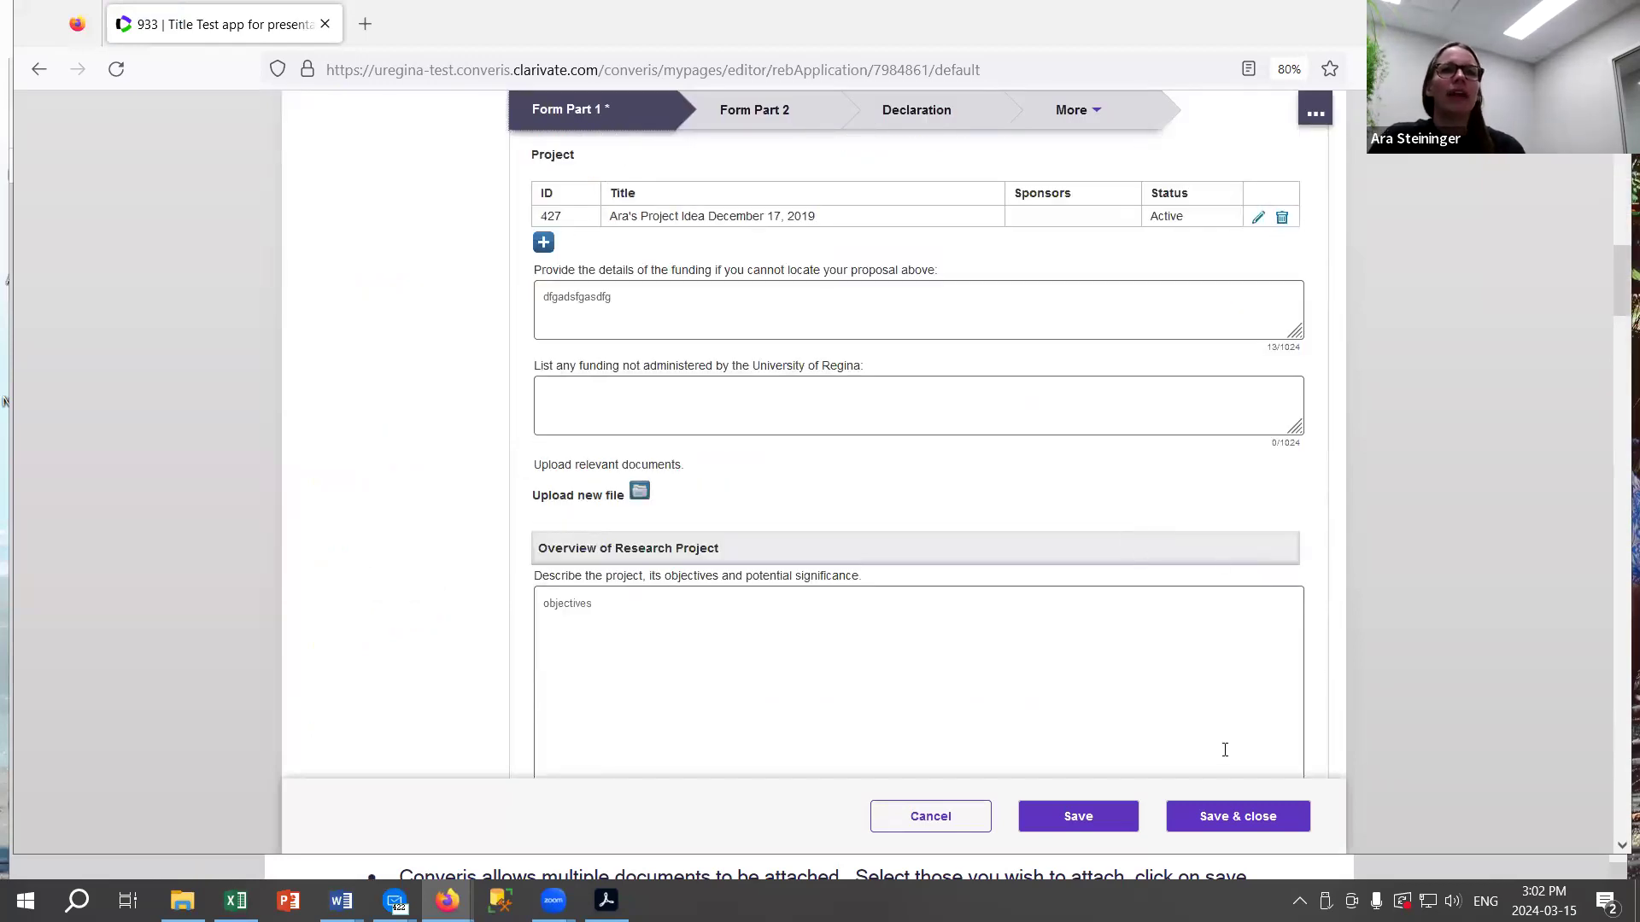
Try to save and close the application with the status Supervisor's Review.
left_click(1235, 823)
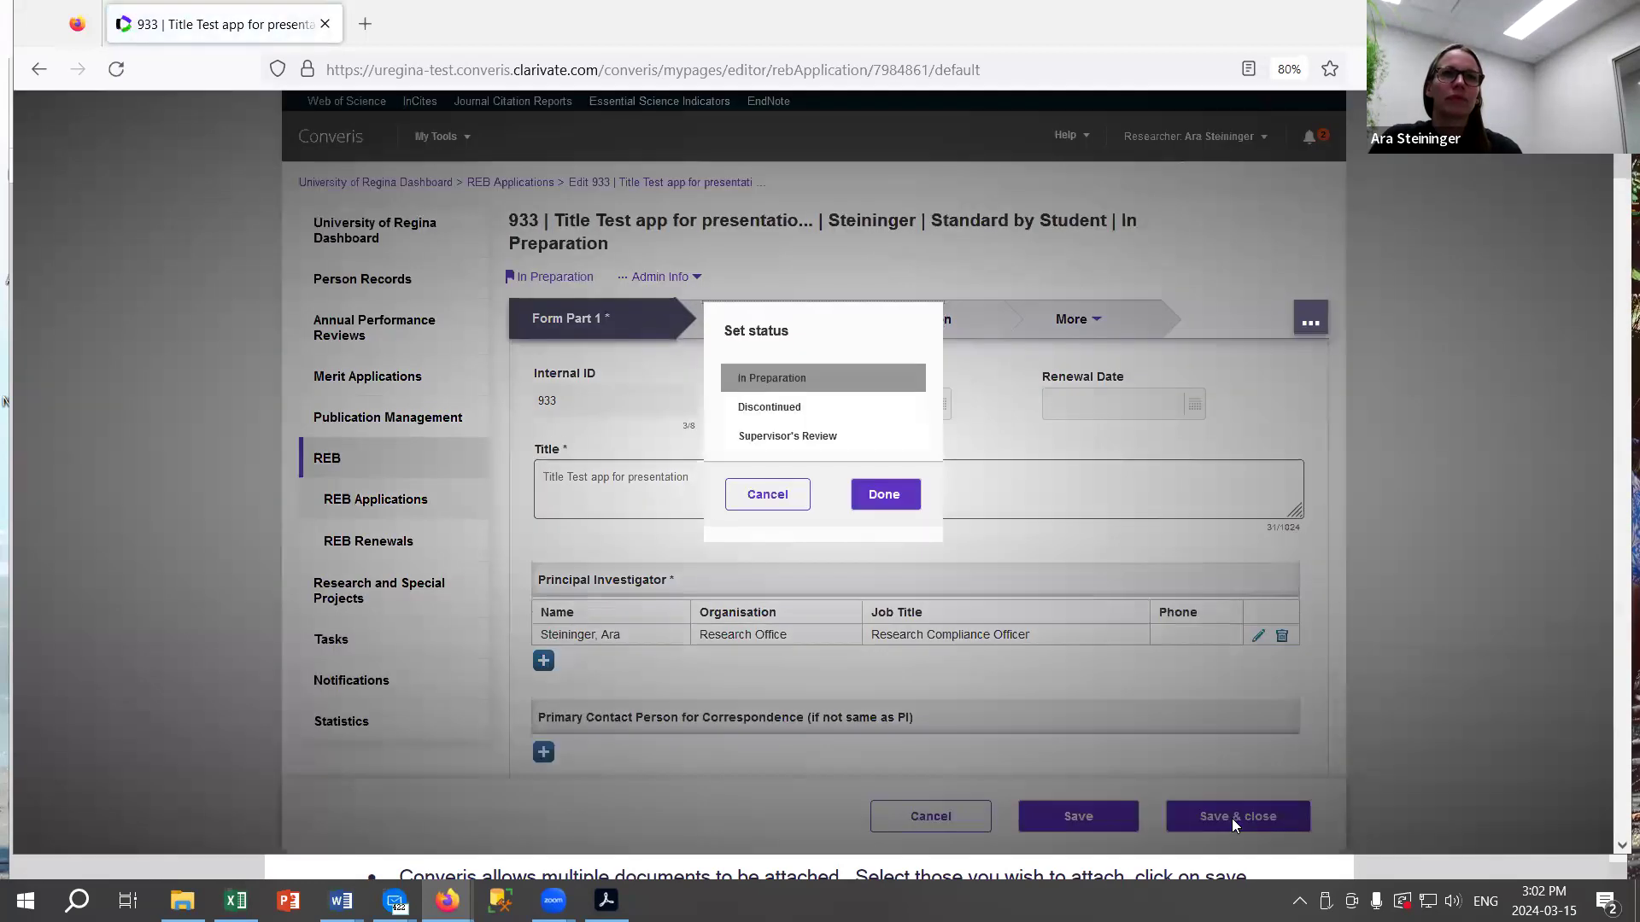
left_click(818, 437)
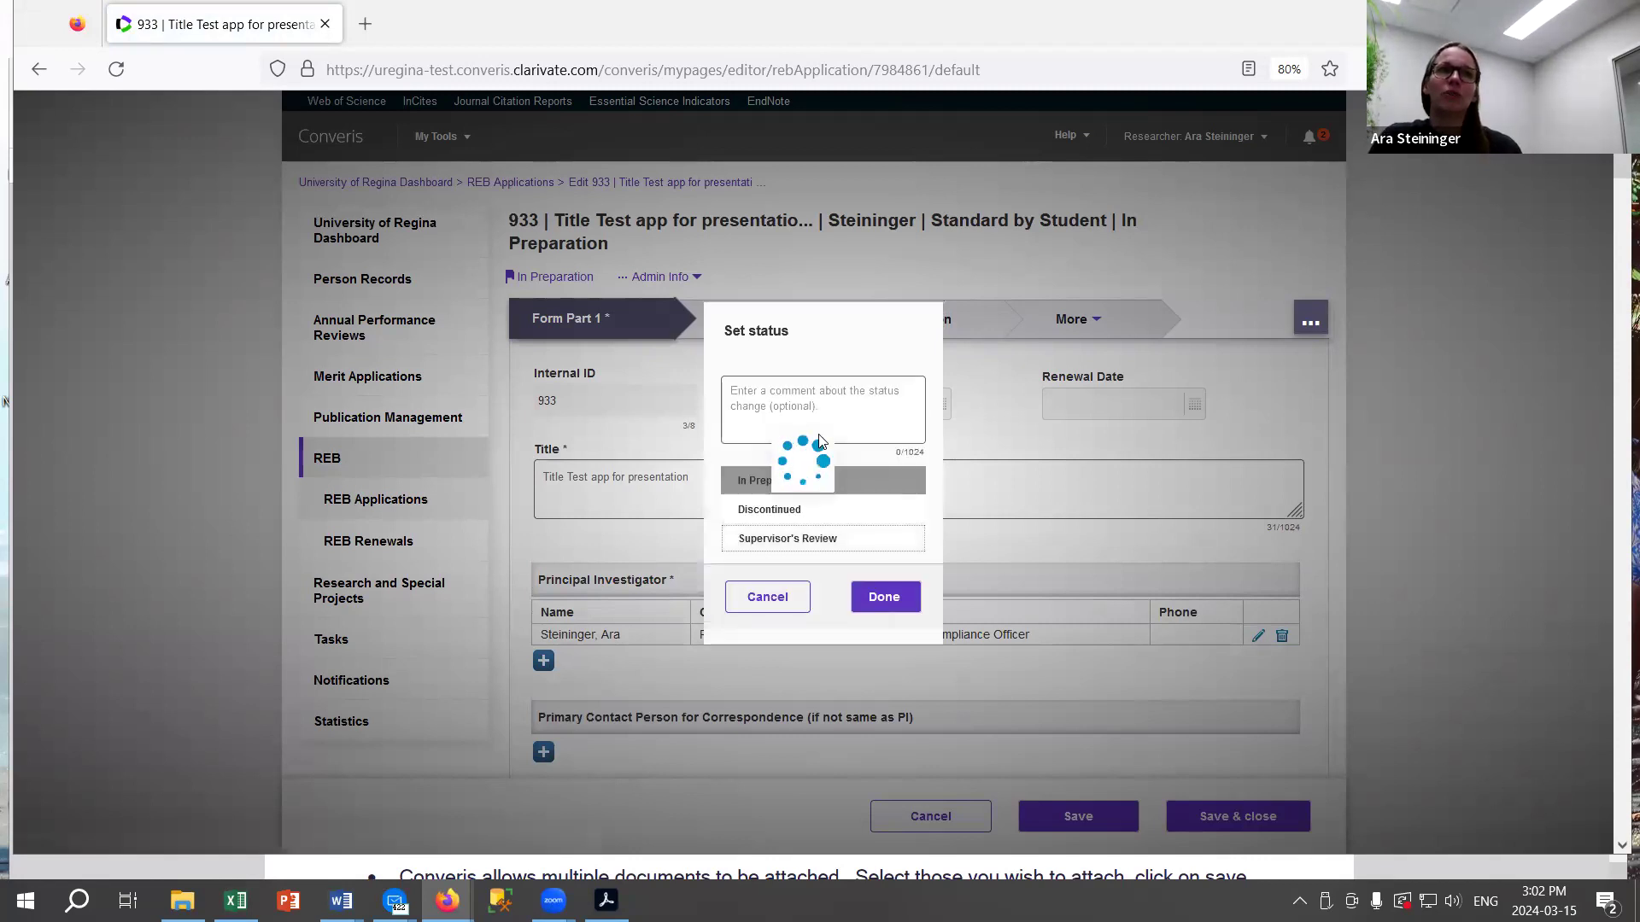
left_click(893, 603)
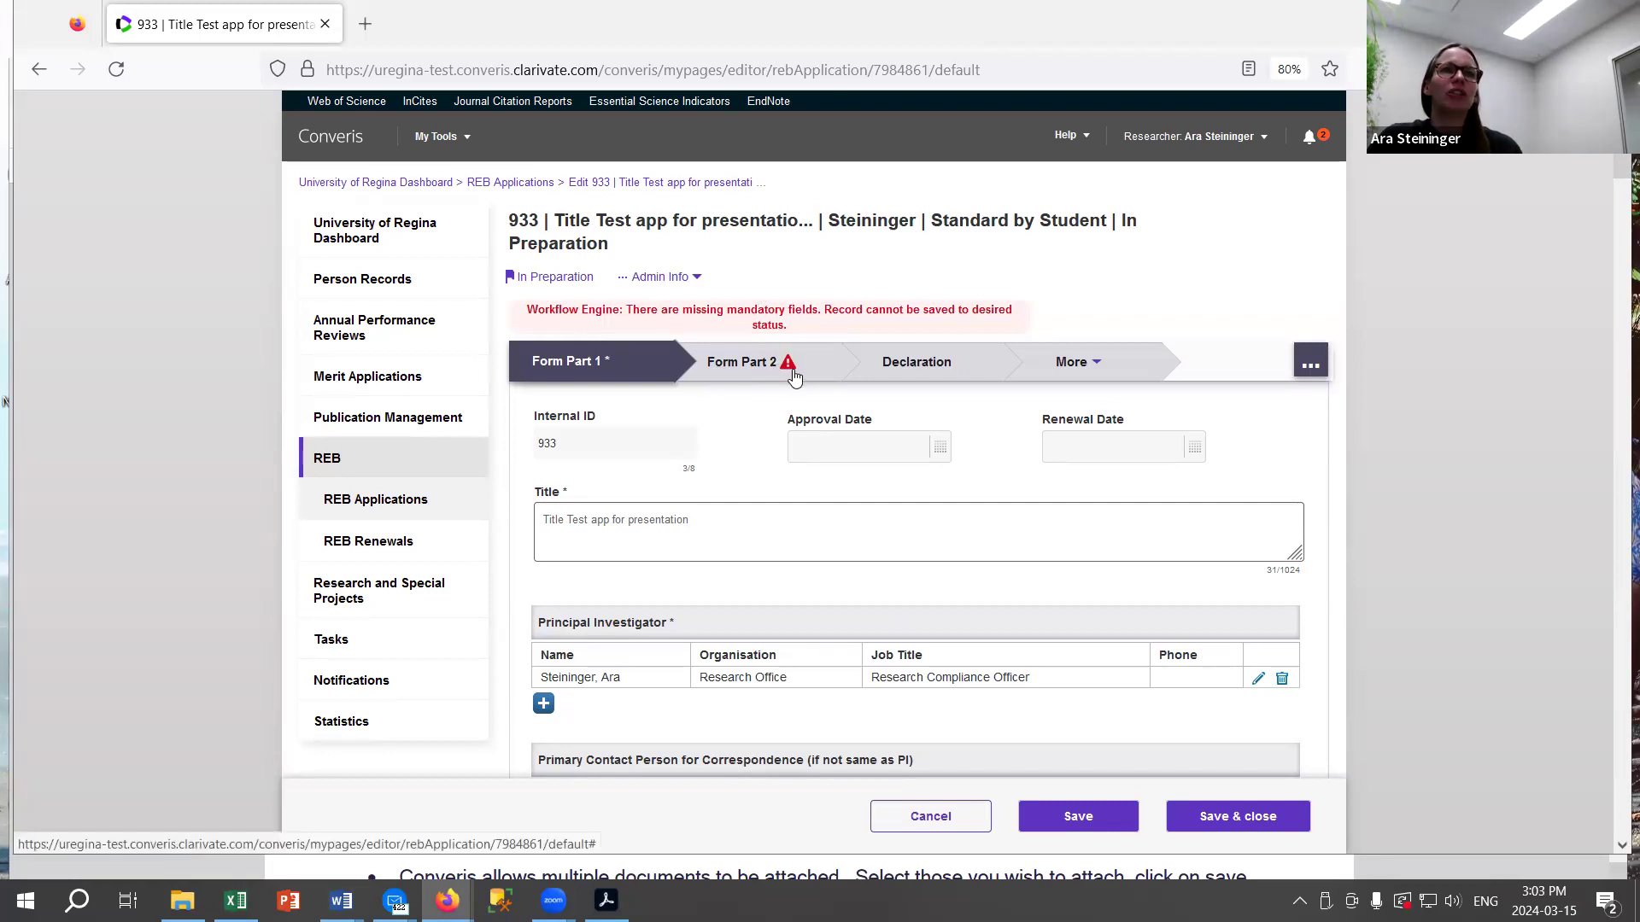
In Form Part 2, answer No to whether the project involves community-based participatory research.
left_click(763, 368)
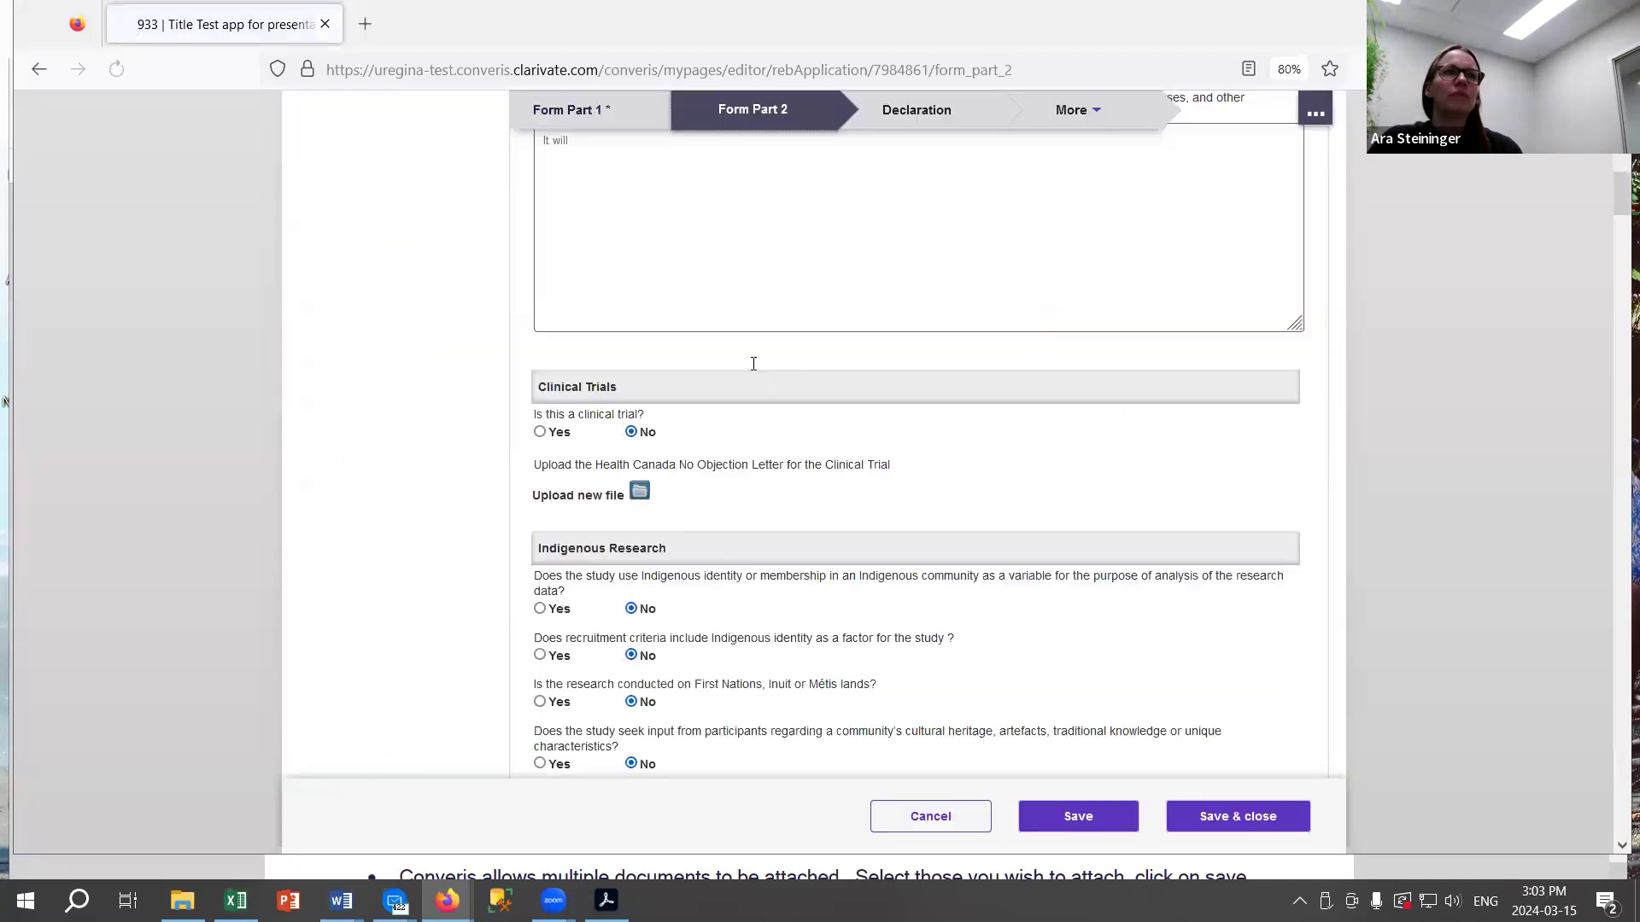
scroll(889, 196, "up", 2)
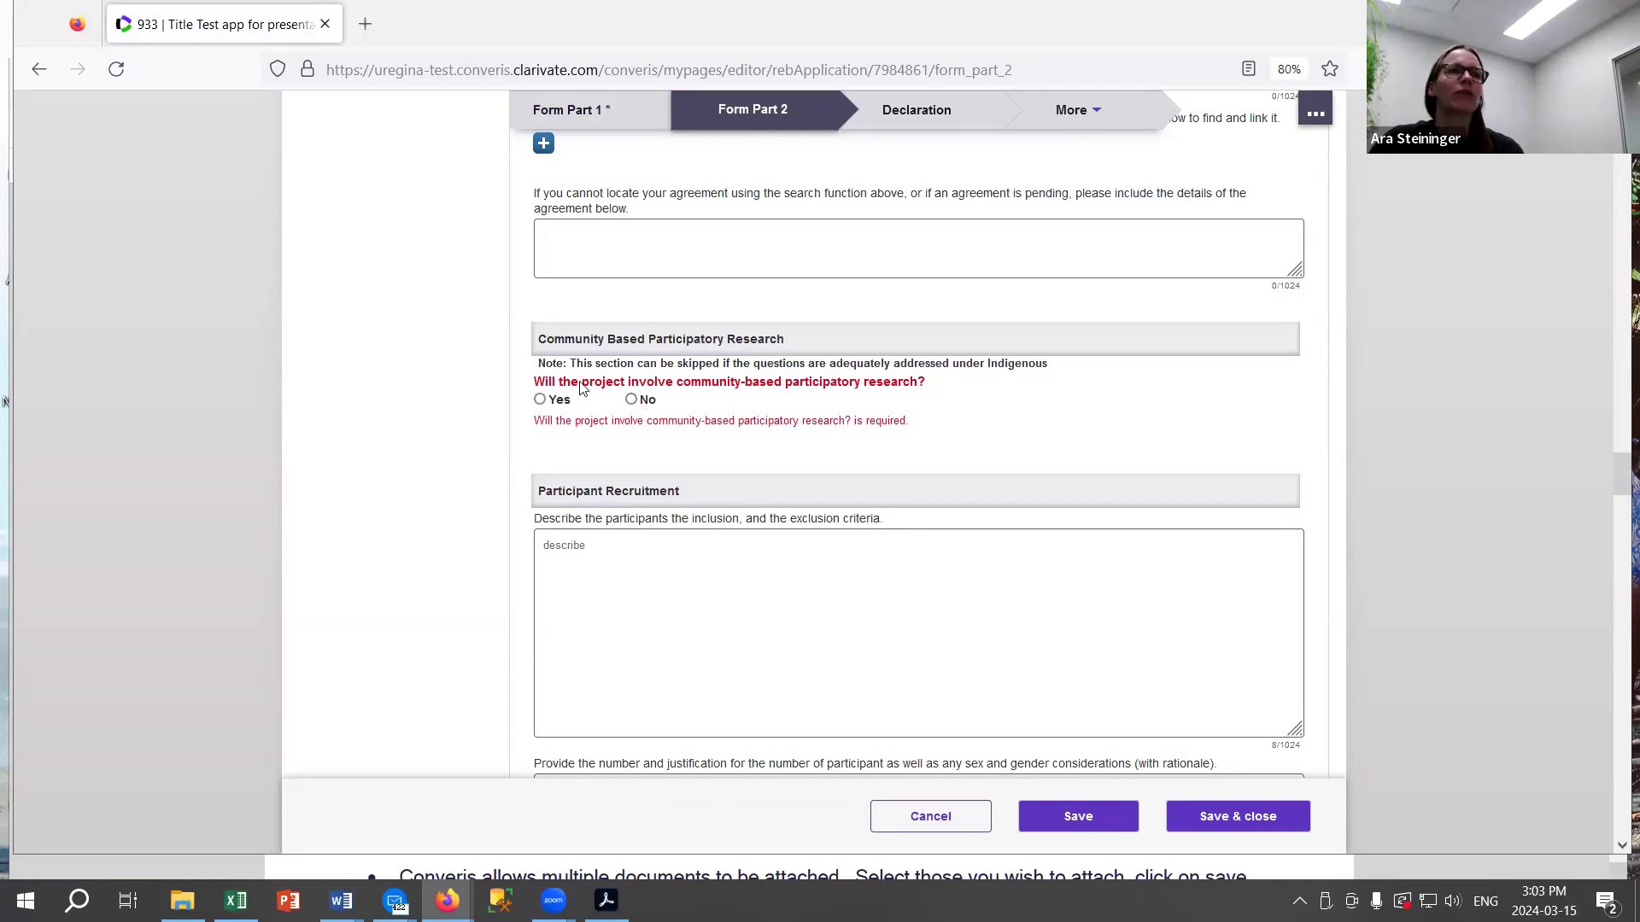
left_click(631, 400)
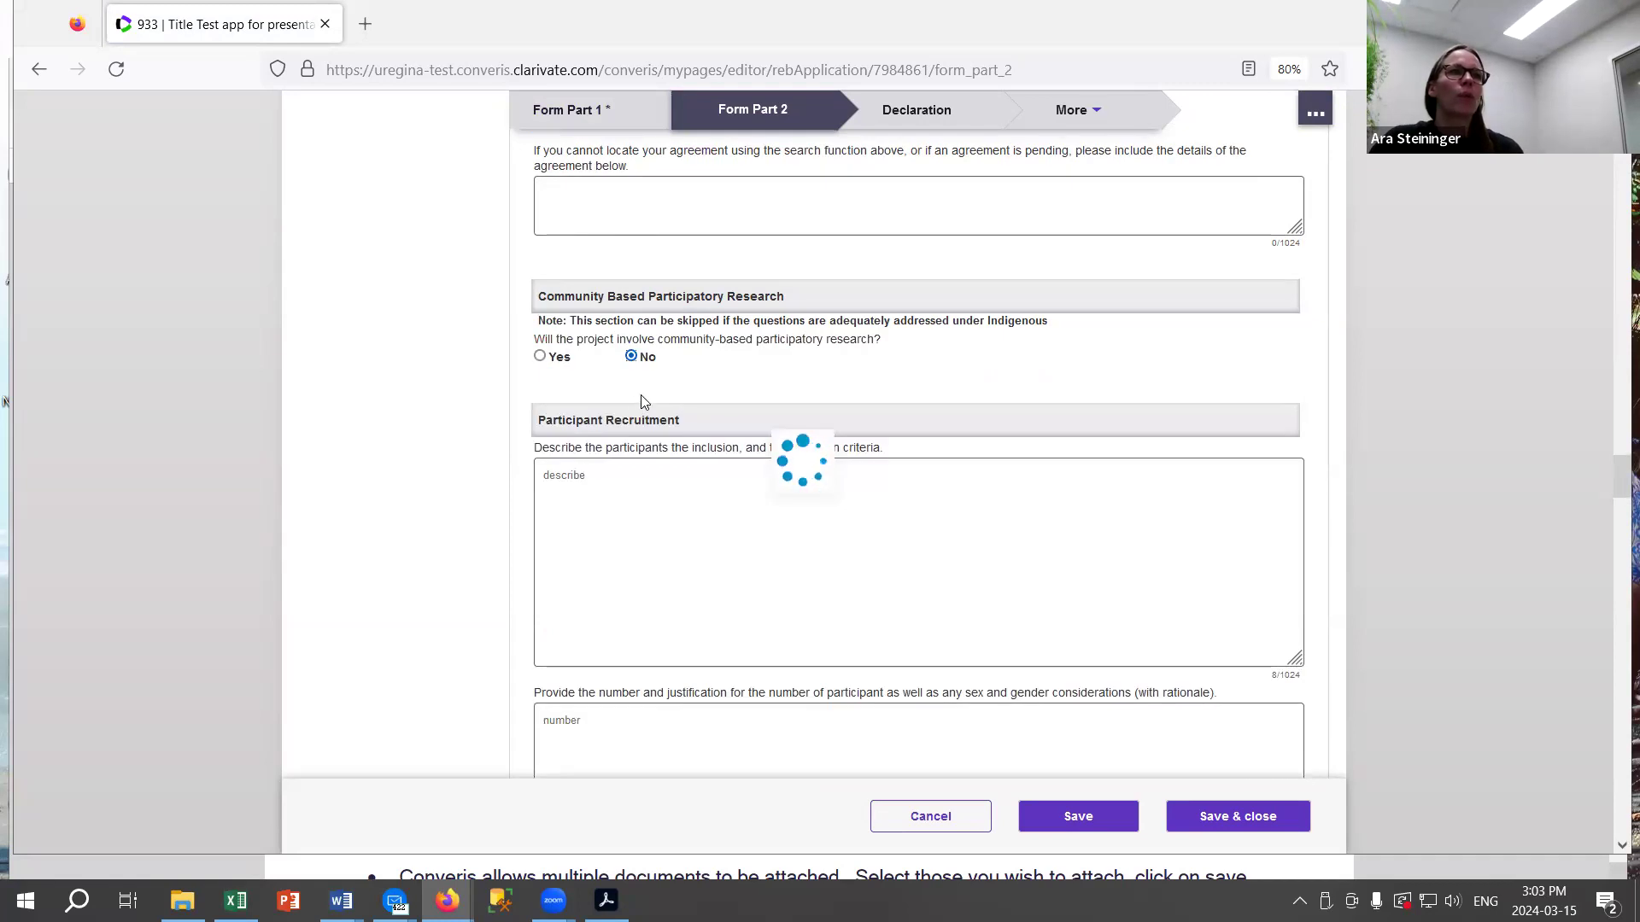
Save and close application 933 with the status Supervisor's Review.
scroll(794, 342, "up", 5)
scroll(798, 341, "down", 15)
scroll(803, 342, "down", 5)
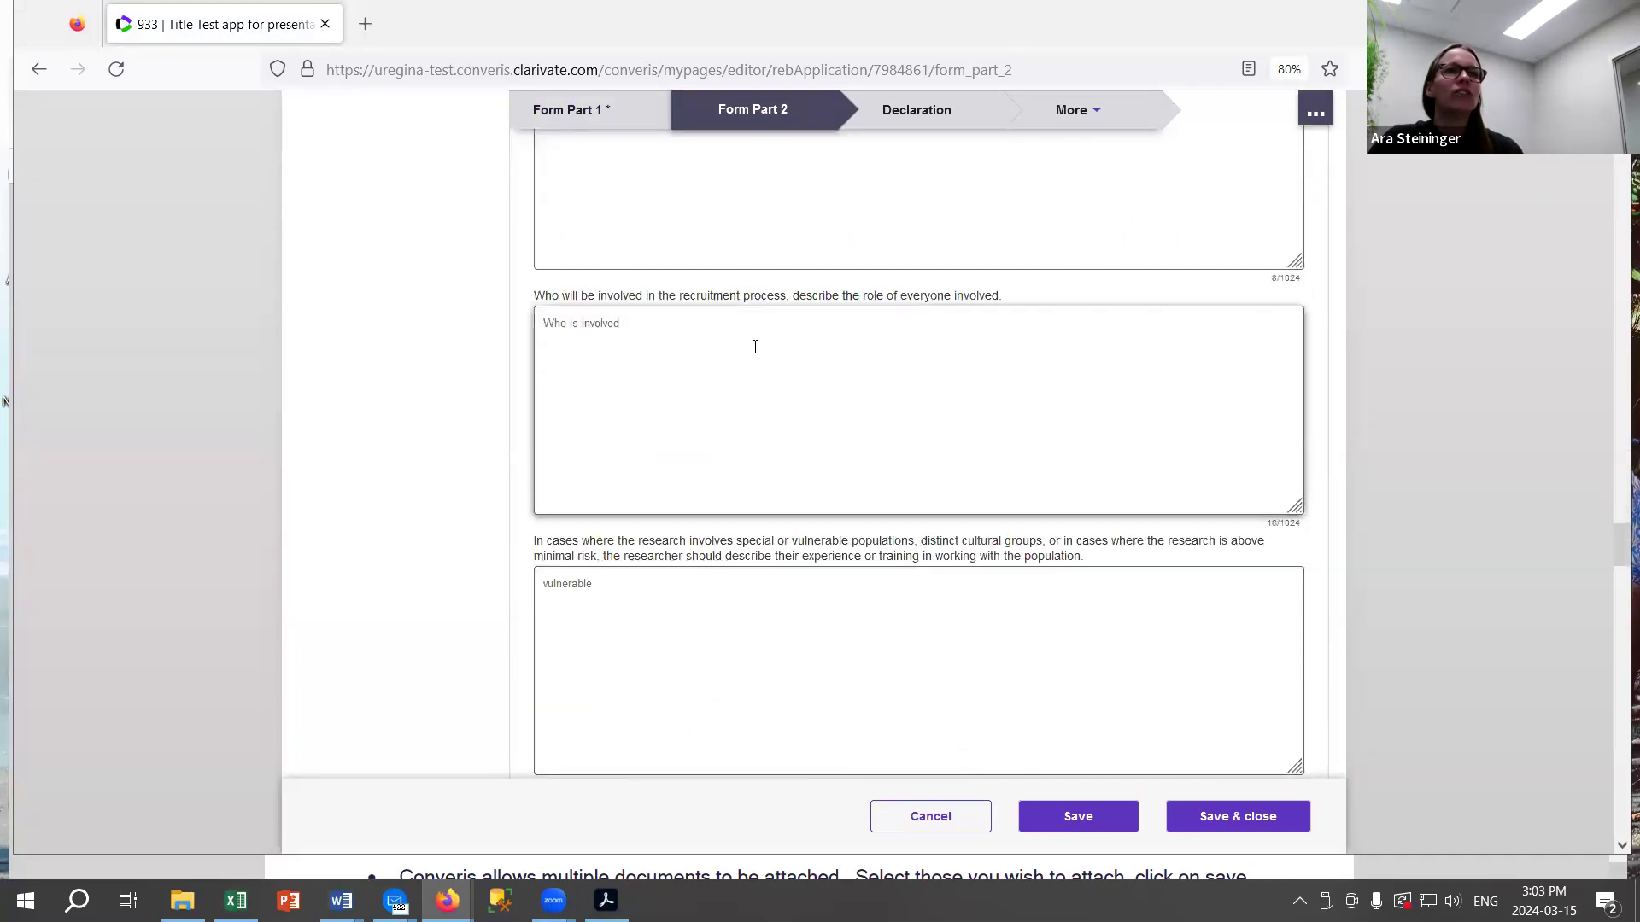
scroll(754, 362, "up", 4)
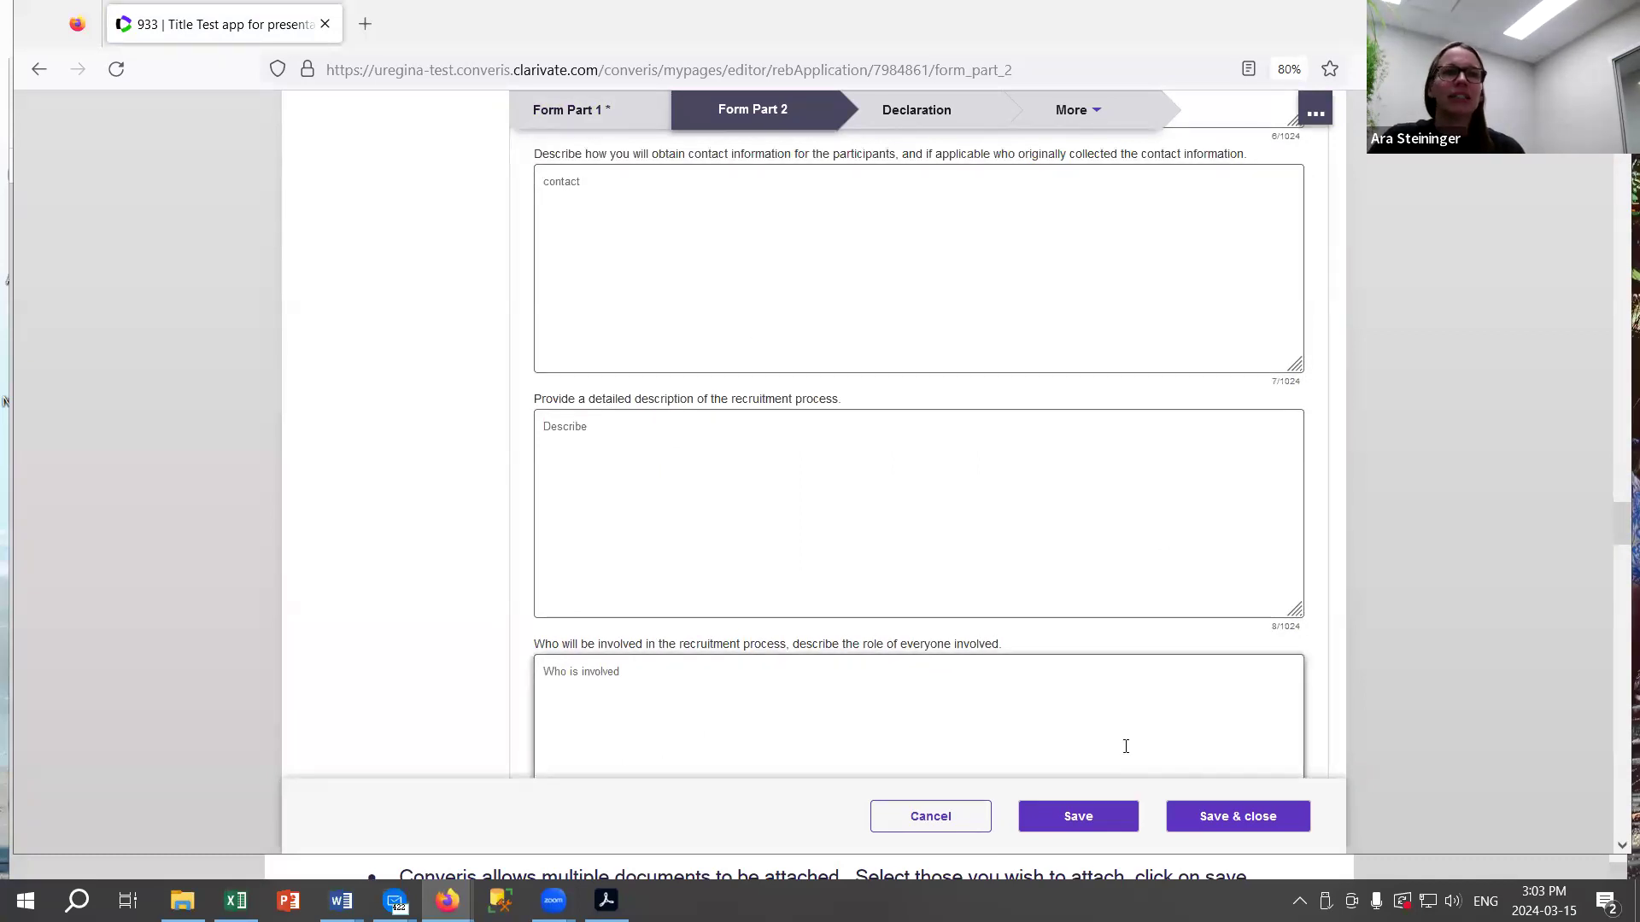
left_click(1214, 815)
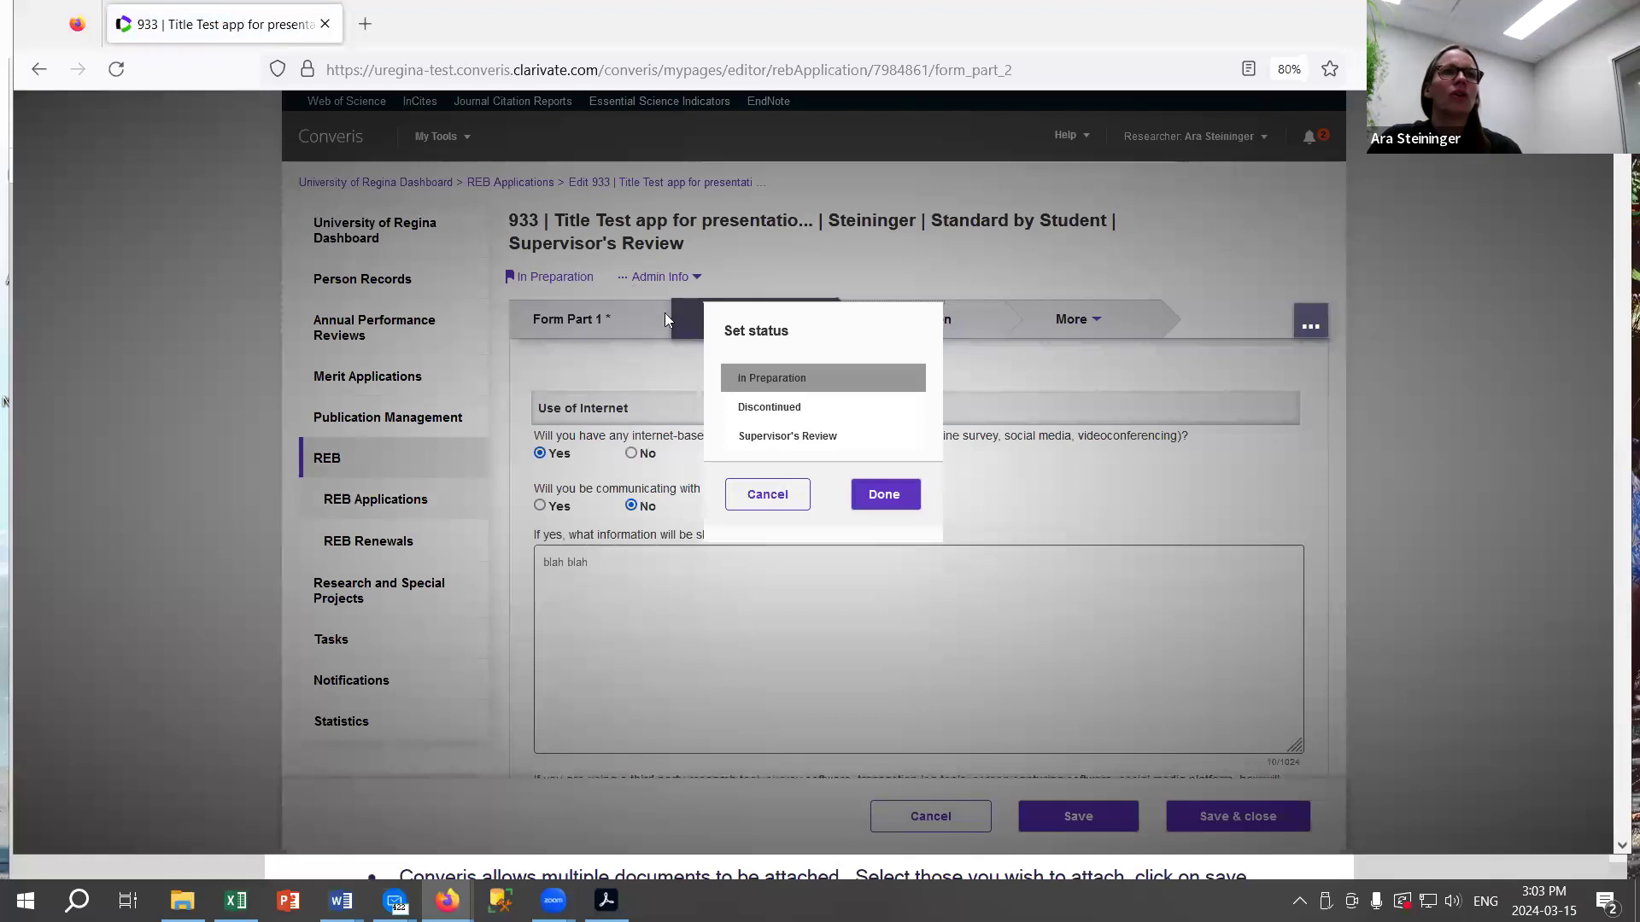
left_click(845, 437)
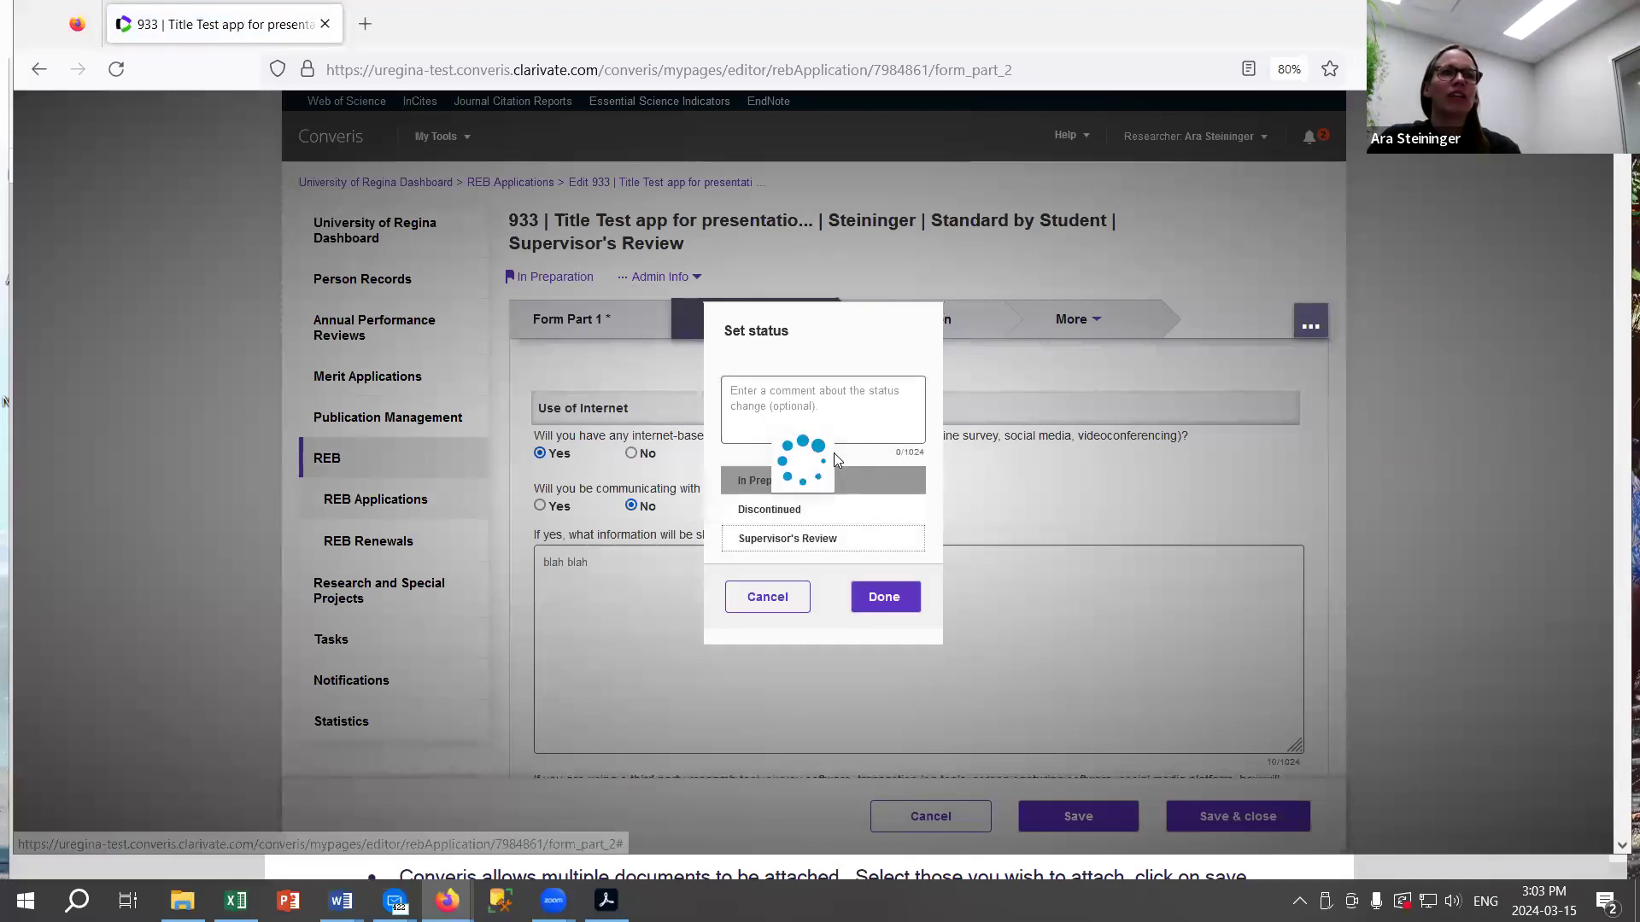
left_click(824, 539)
left_click(887, 597)
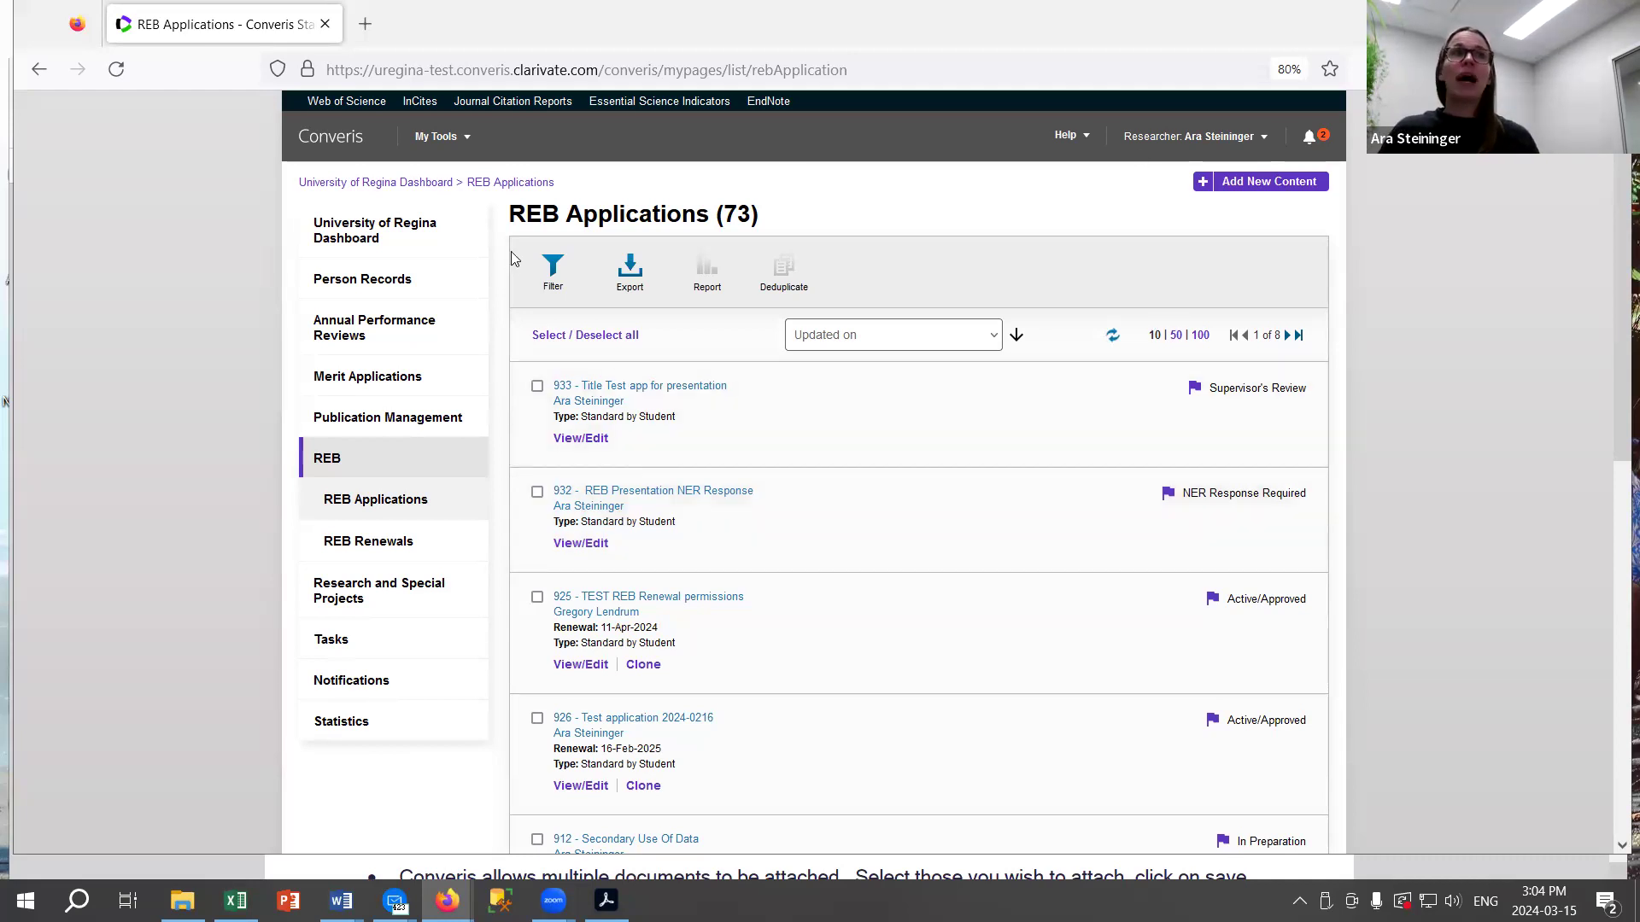
Highlight the statuses of applications 933 and 932 in the REB Applications list.
mouse_move(1189, 390)
left_mouse_down()
mouse_move(1320, 390)
mouse_move(1161, 407)
left_mouse_up()
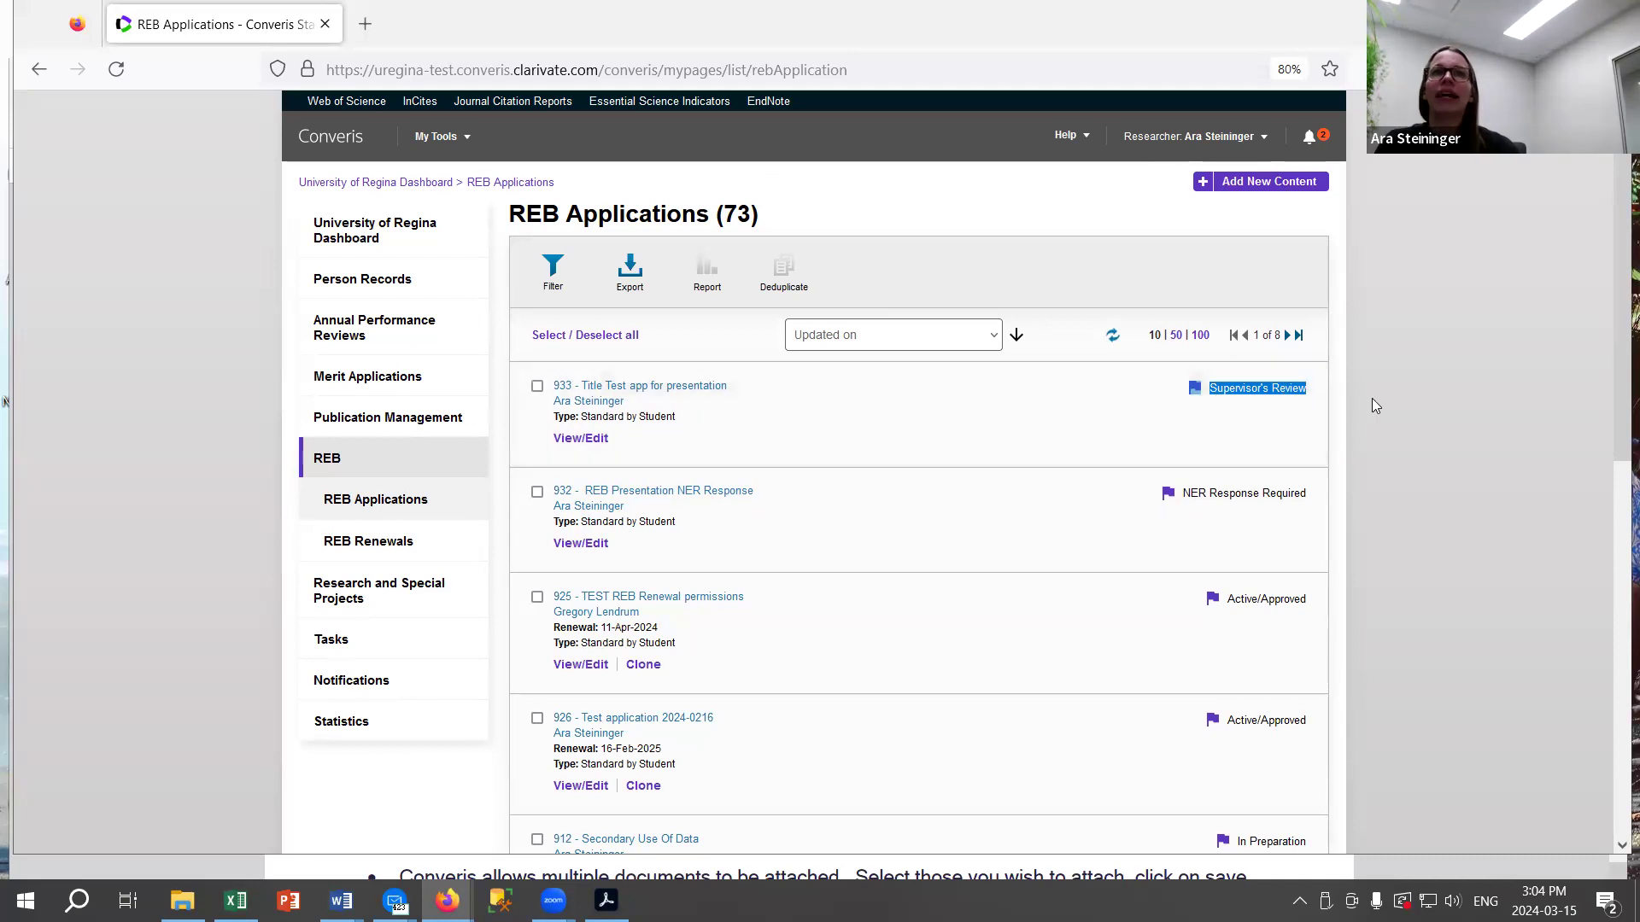
left_click(1301, 388)
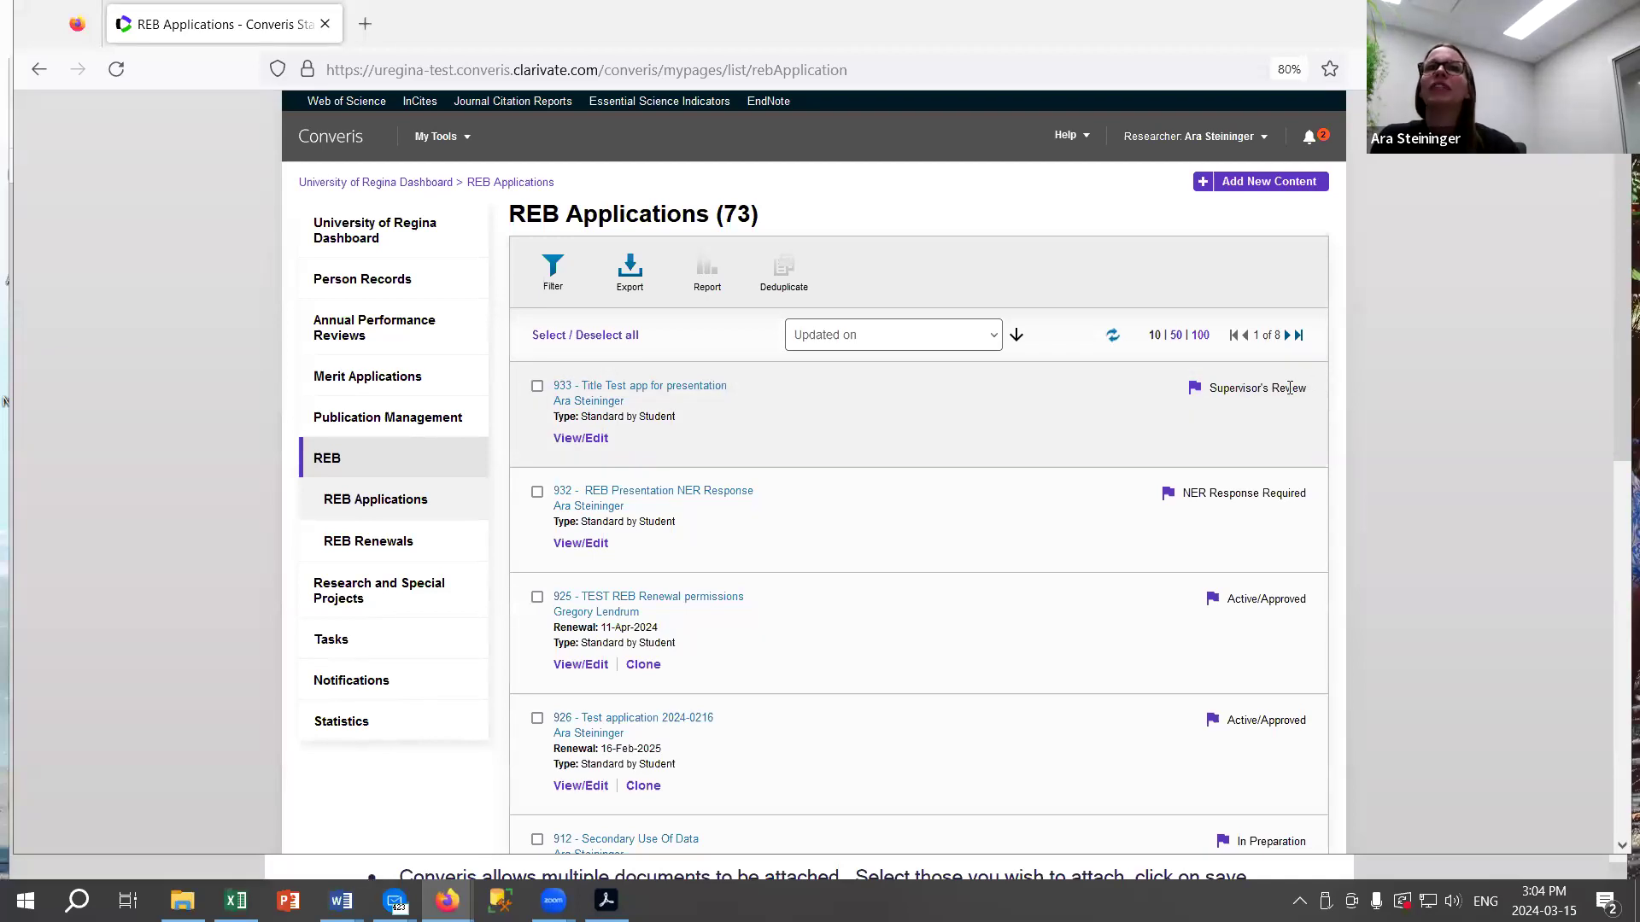
left_click_drag(1301, 389, 1191, 391)
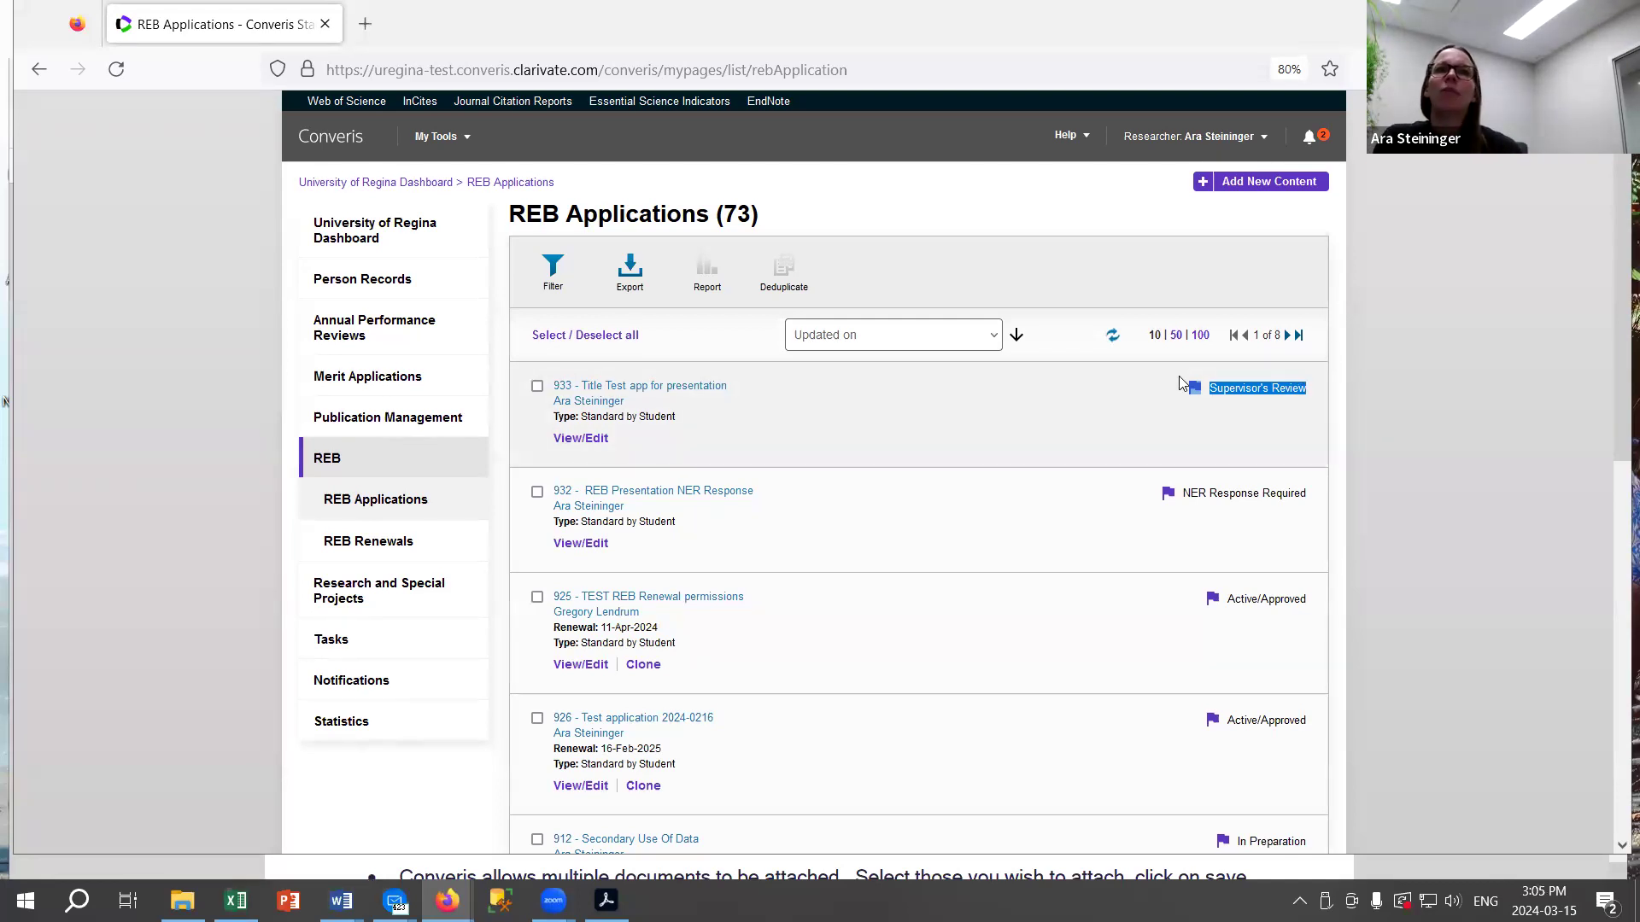
left_click(1271, 388)
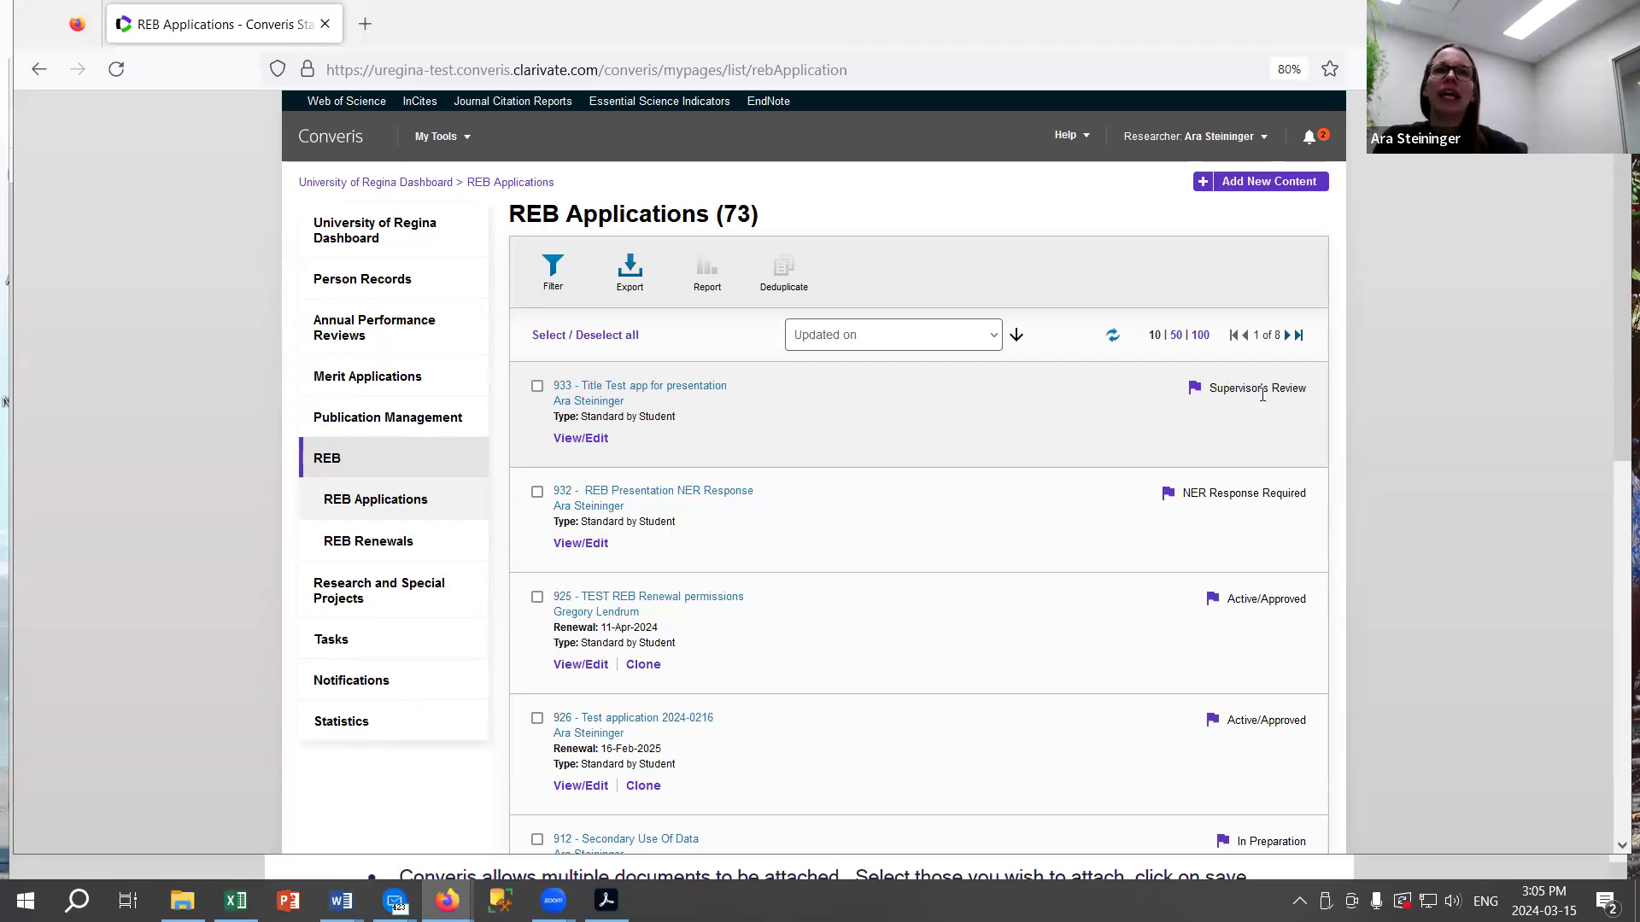
triple_click(1242, 493)
left_click(1316, 500)
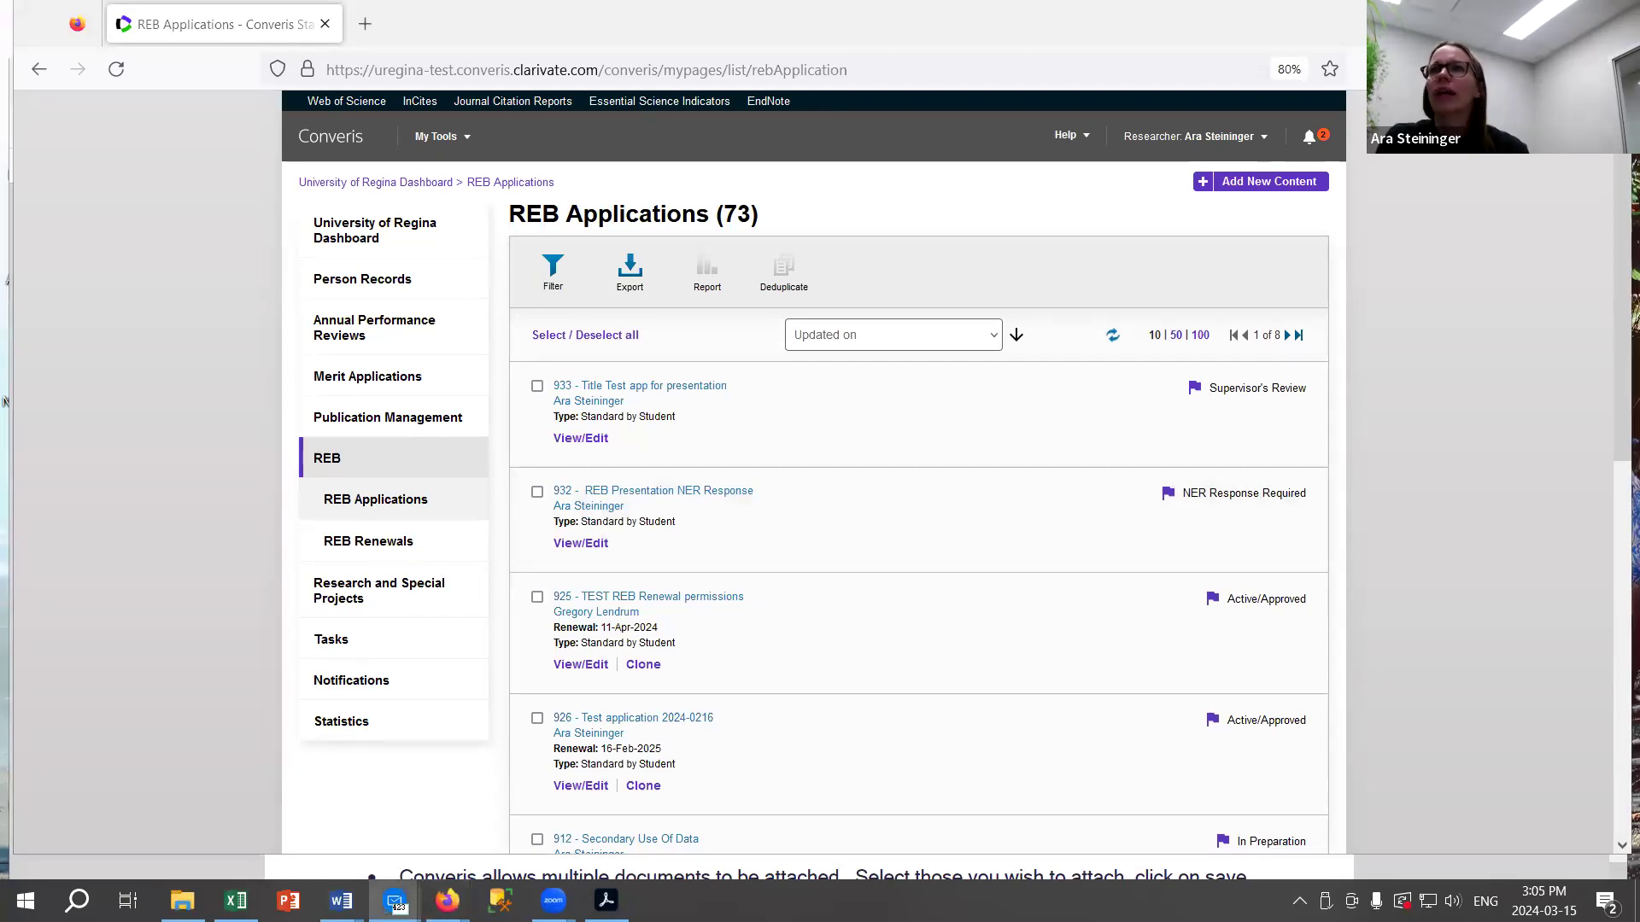
Switch to the Micro Focus mail program and open the message about REB Application #932, placing its window over the browser.
left_click(394, 900)
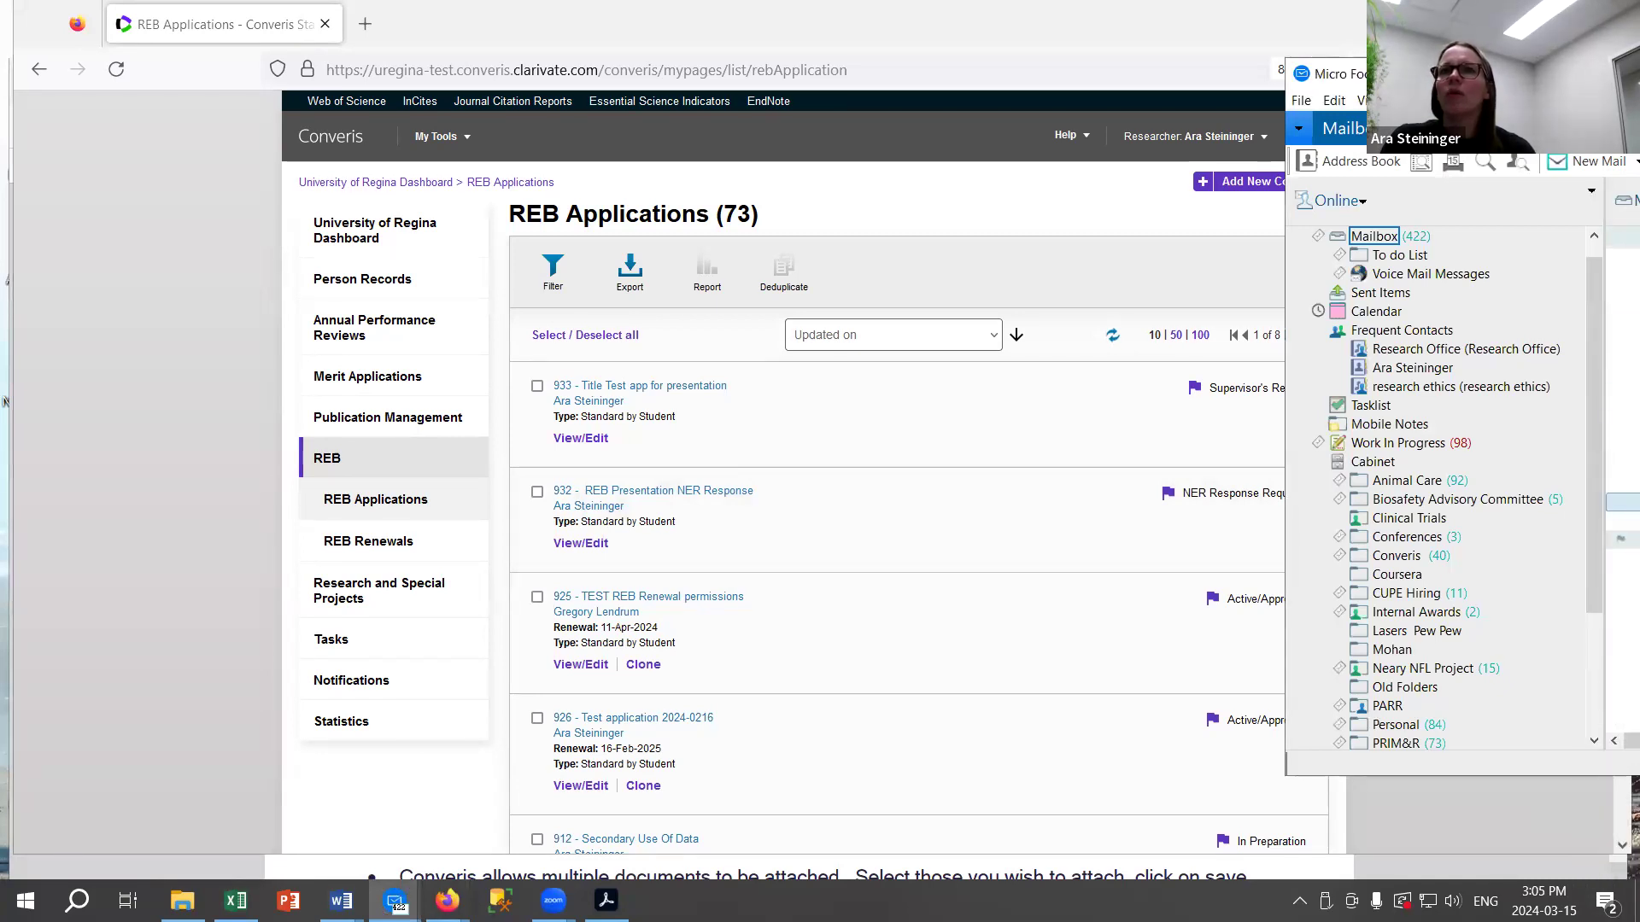
double_click(1622, 578)
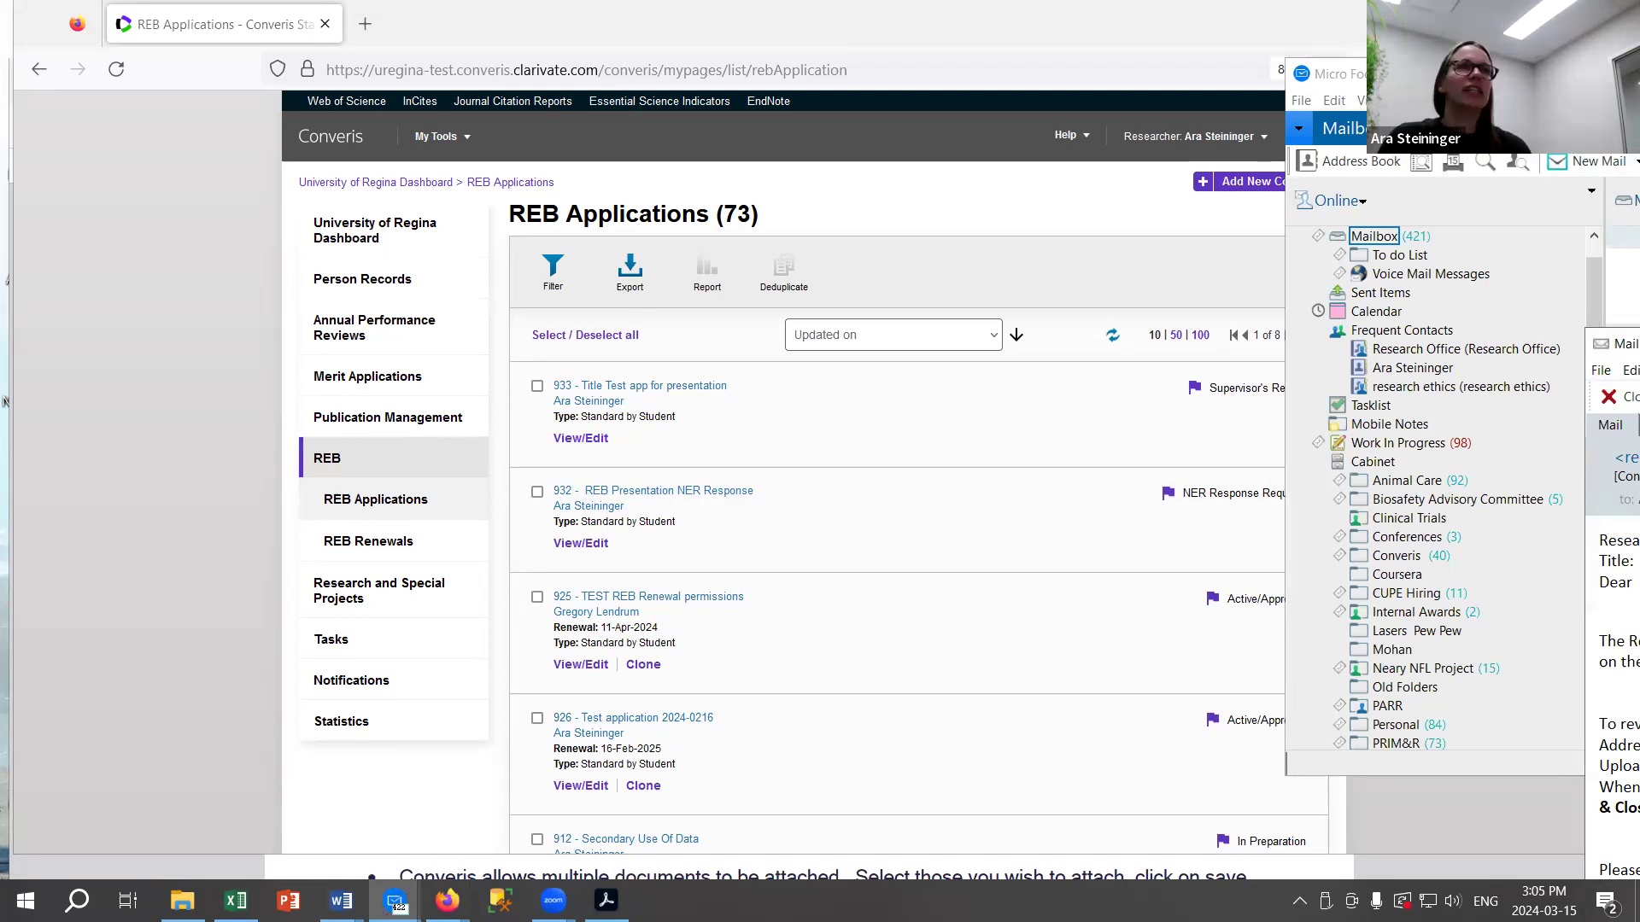
left_click_drag(1623, 343, 348, 150)
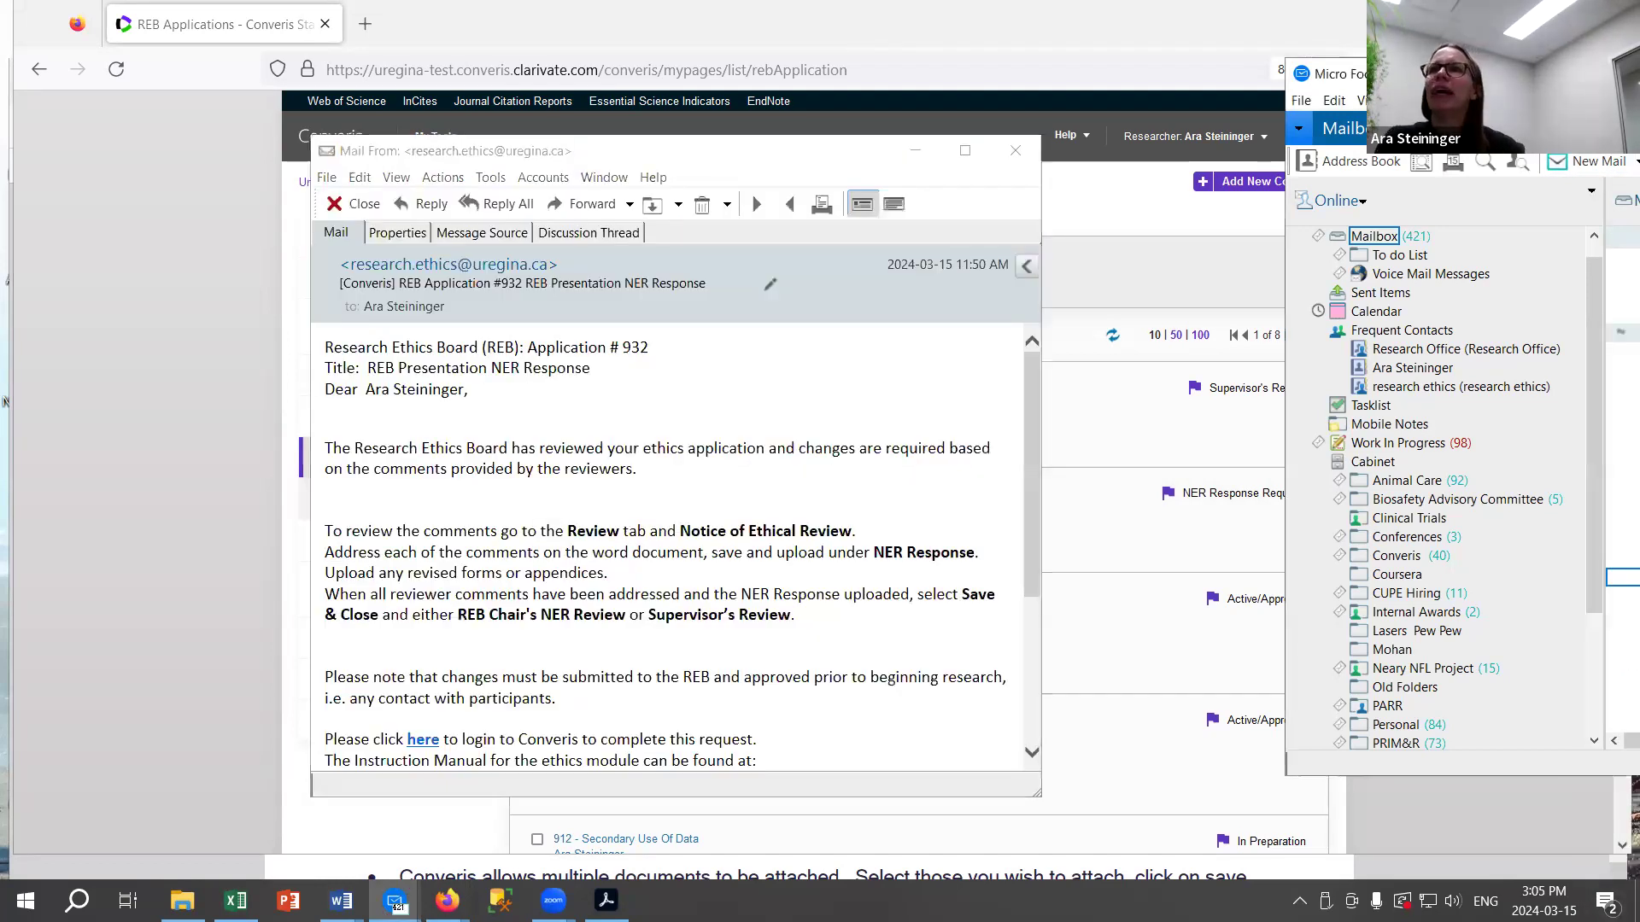
left_click(849, 152)
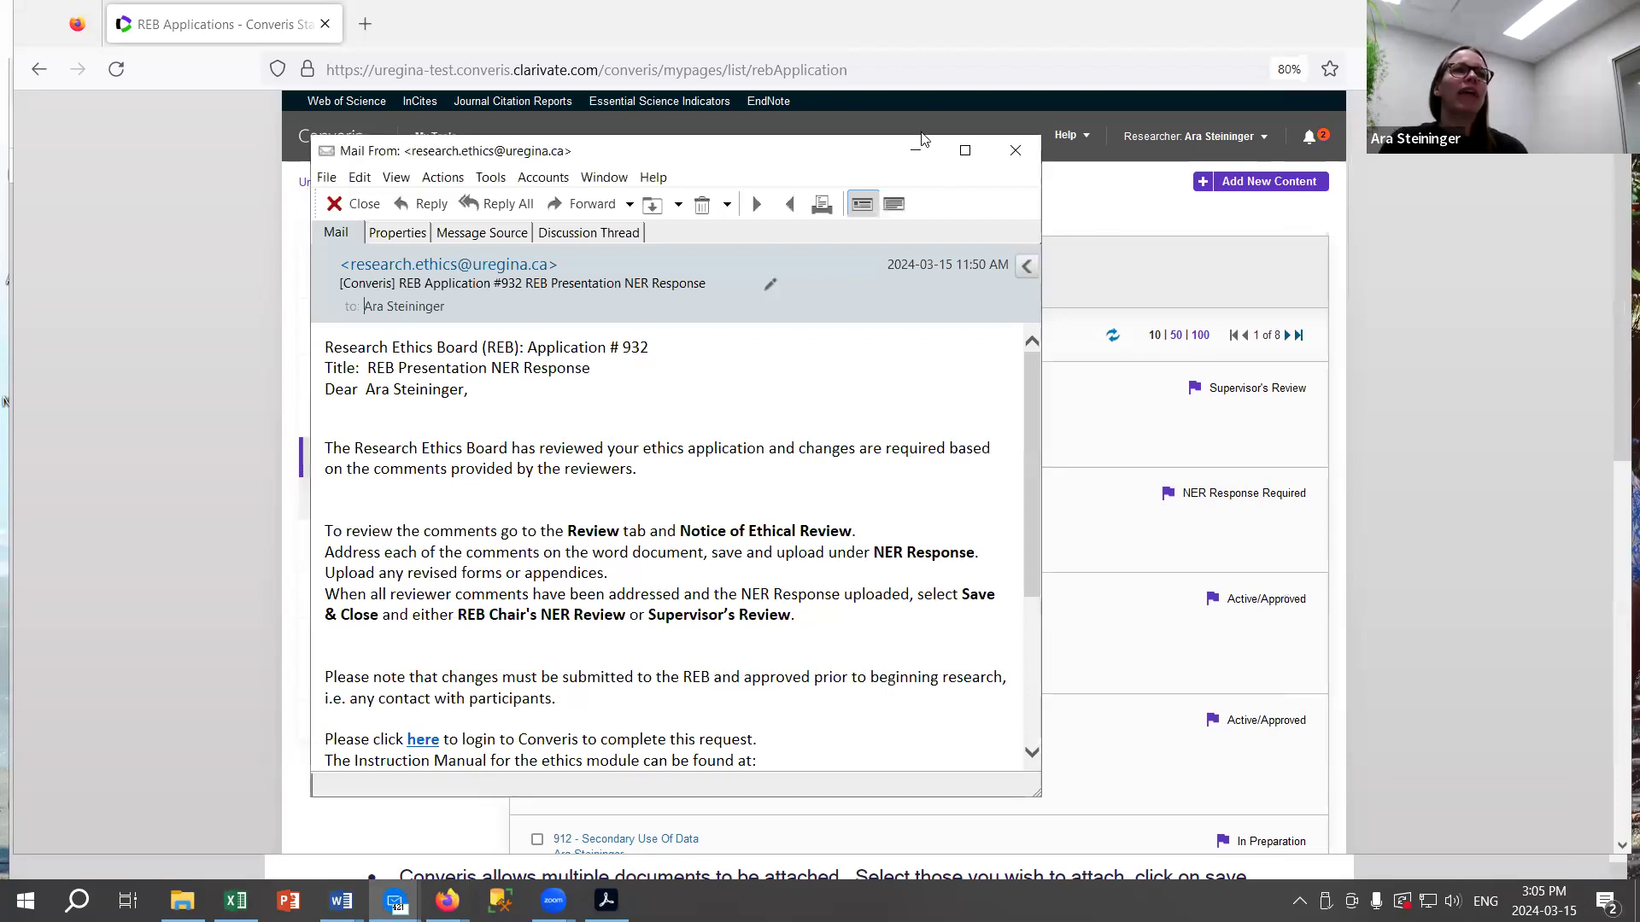
left_click_drag(850, 151, 887, 121)
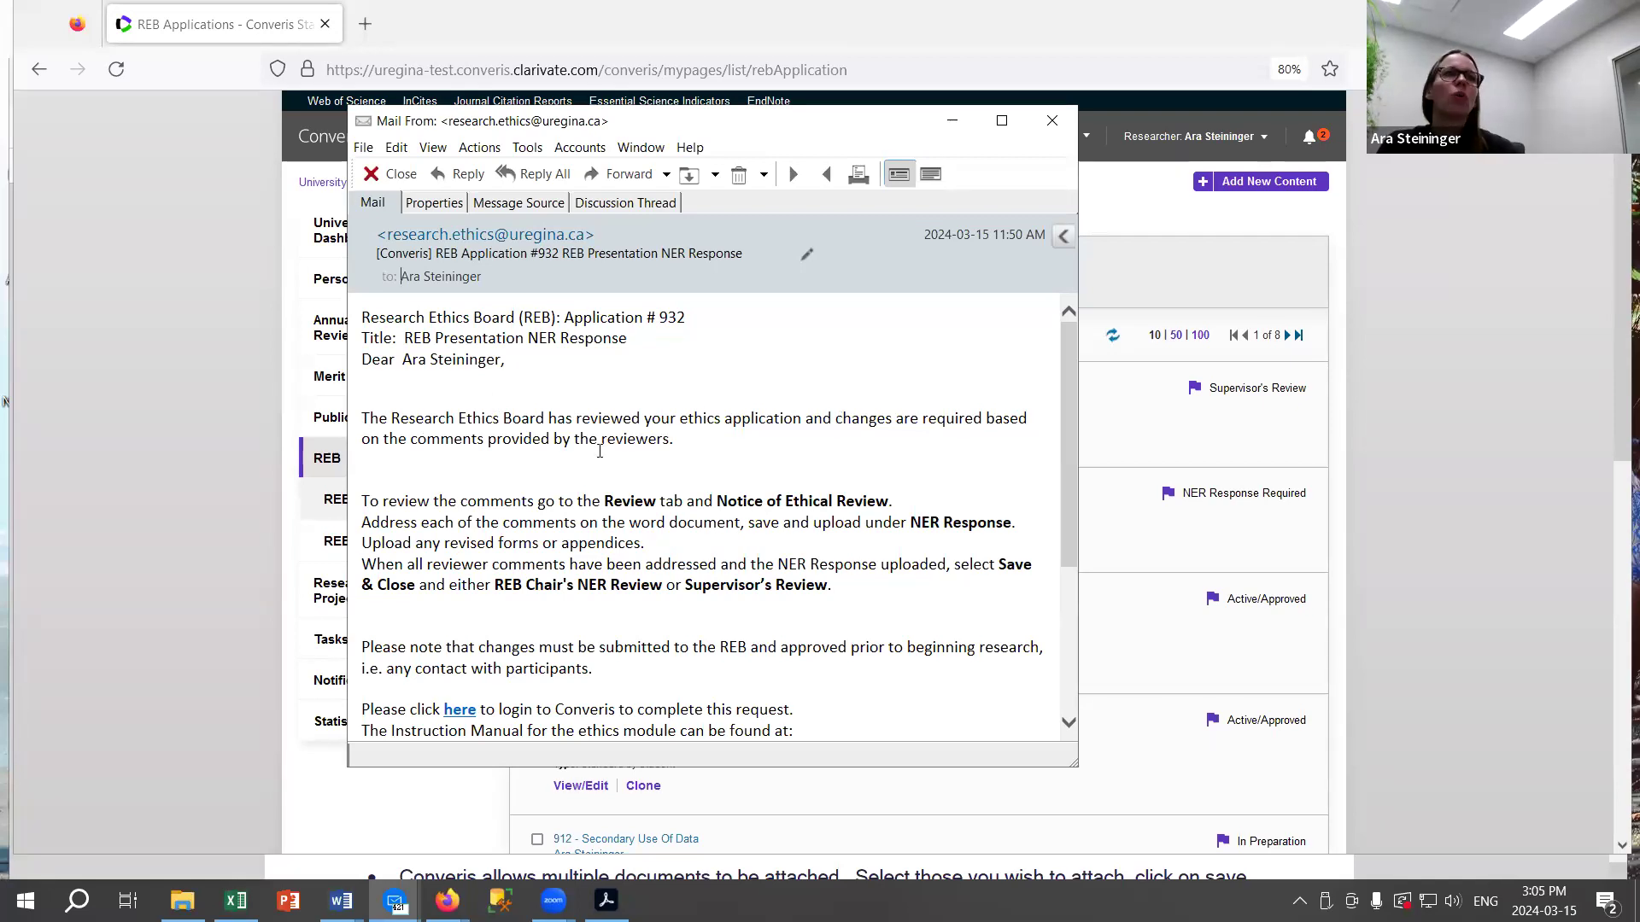
Highlight the email's instructions for reviewing comments and uploading the NER Response, and close the message.
scroll(633, 499, "down", 1)
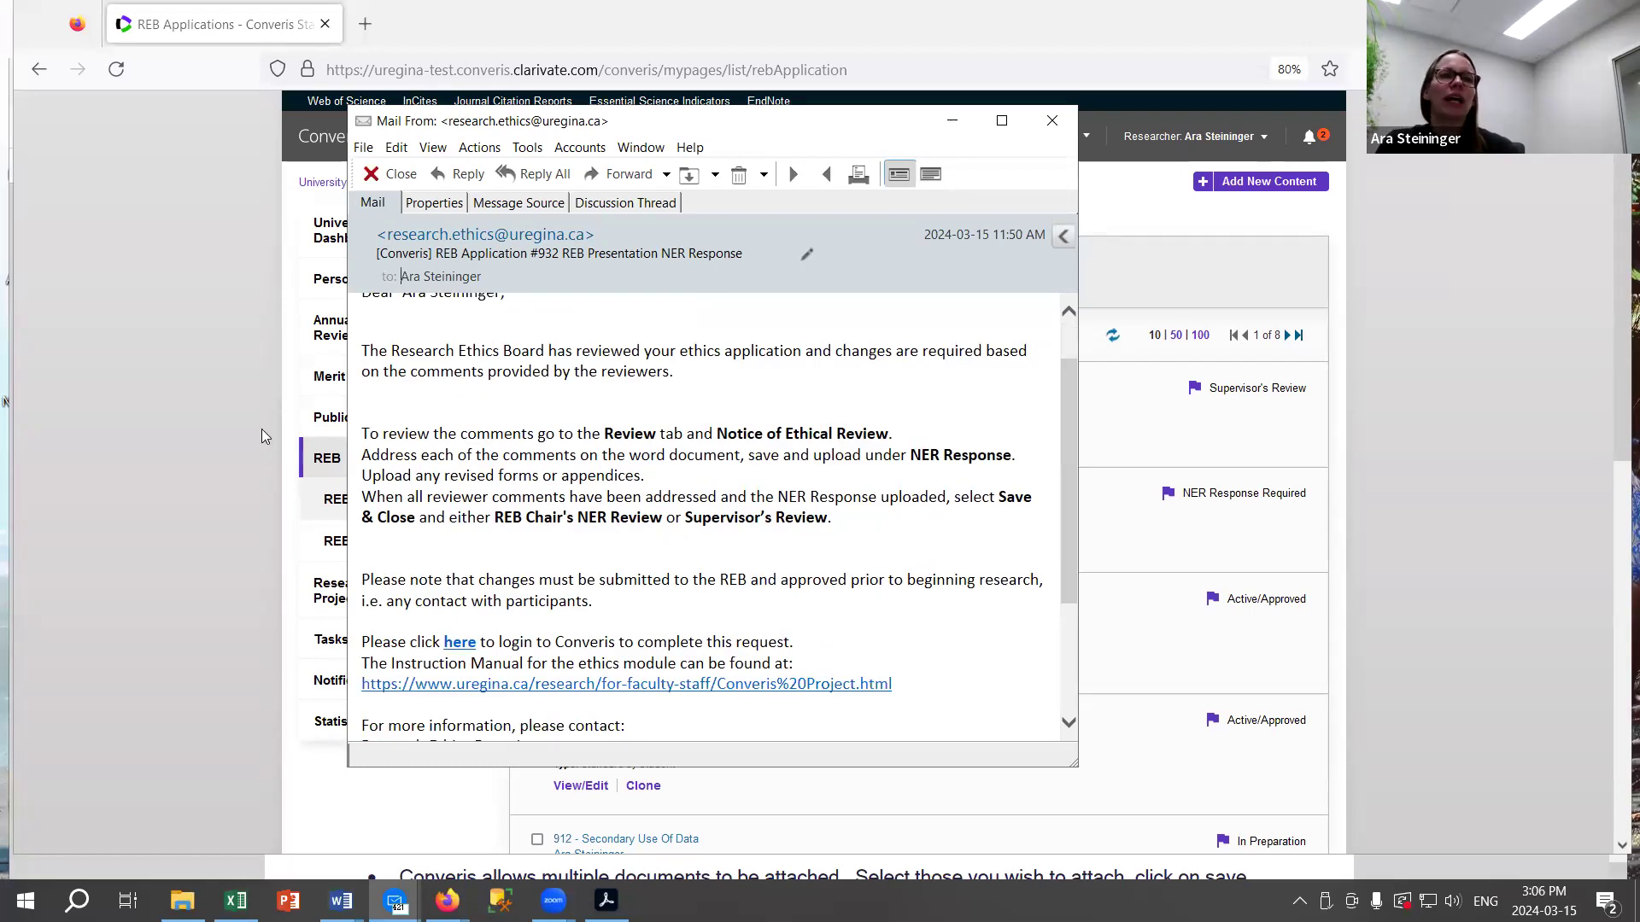
left_click_drag(361, 434, 1022, 533)
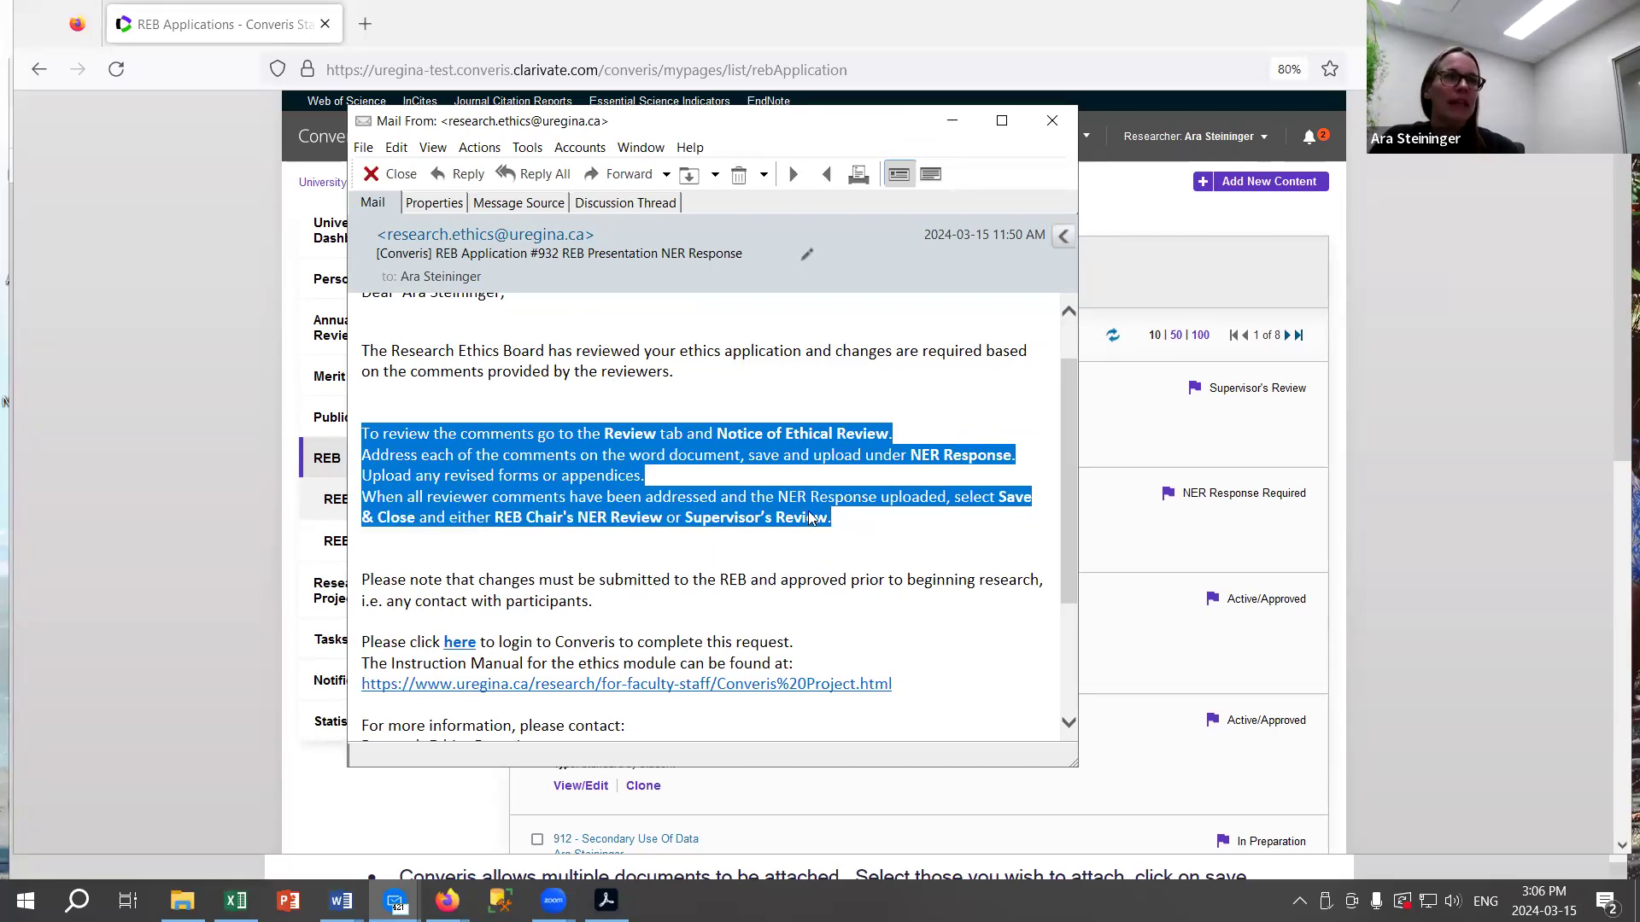
scroll(810, 509, "down", 1)
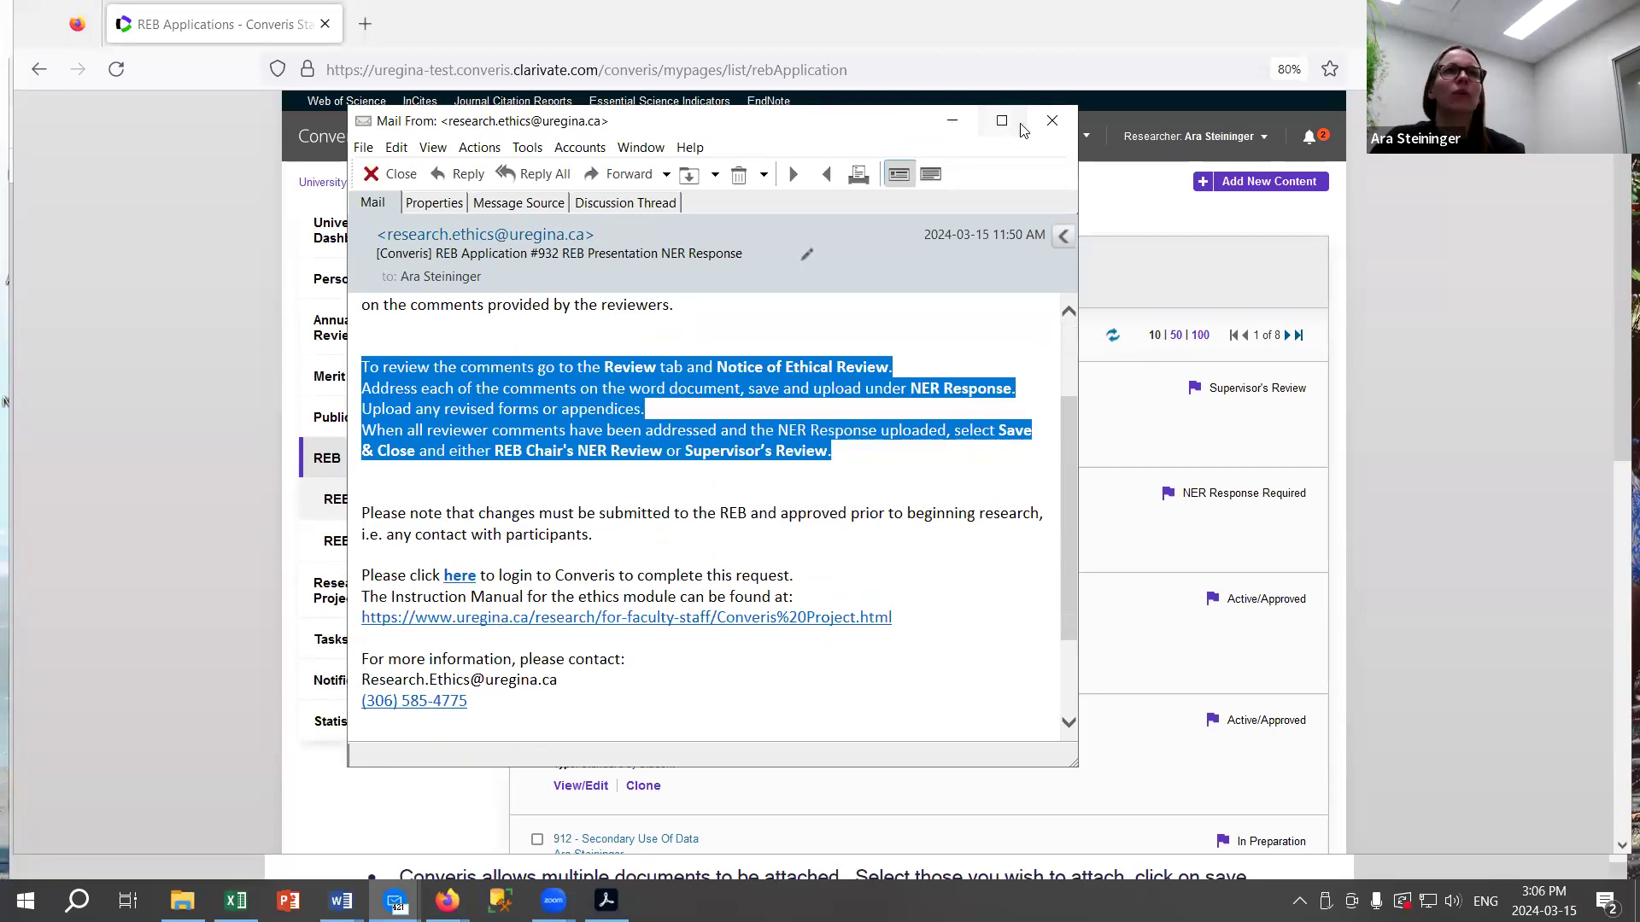
left_click(1054, 121)
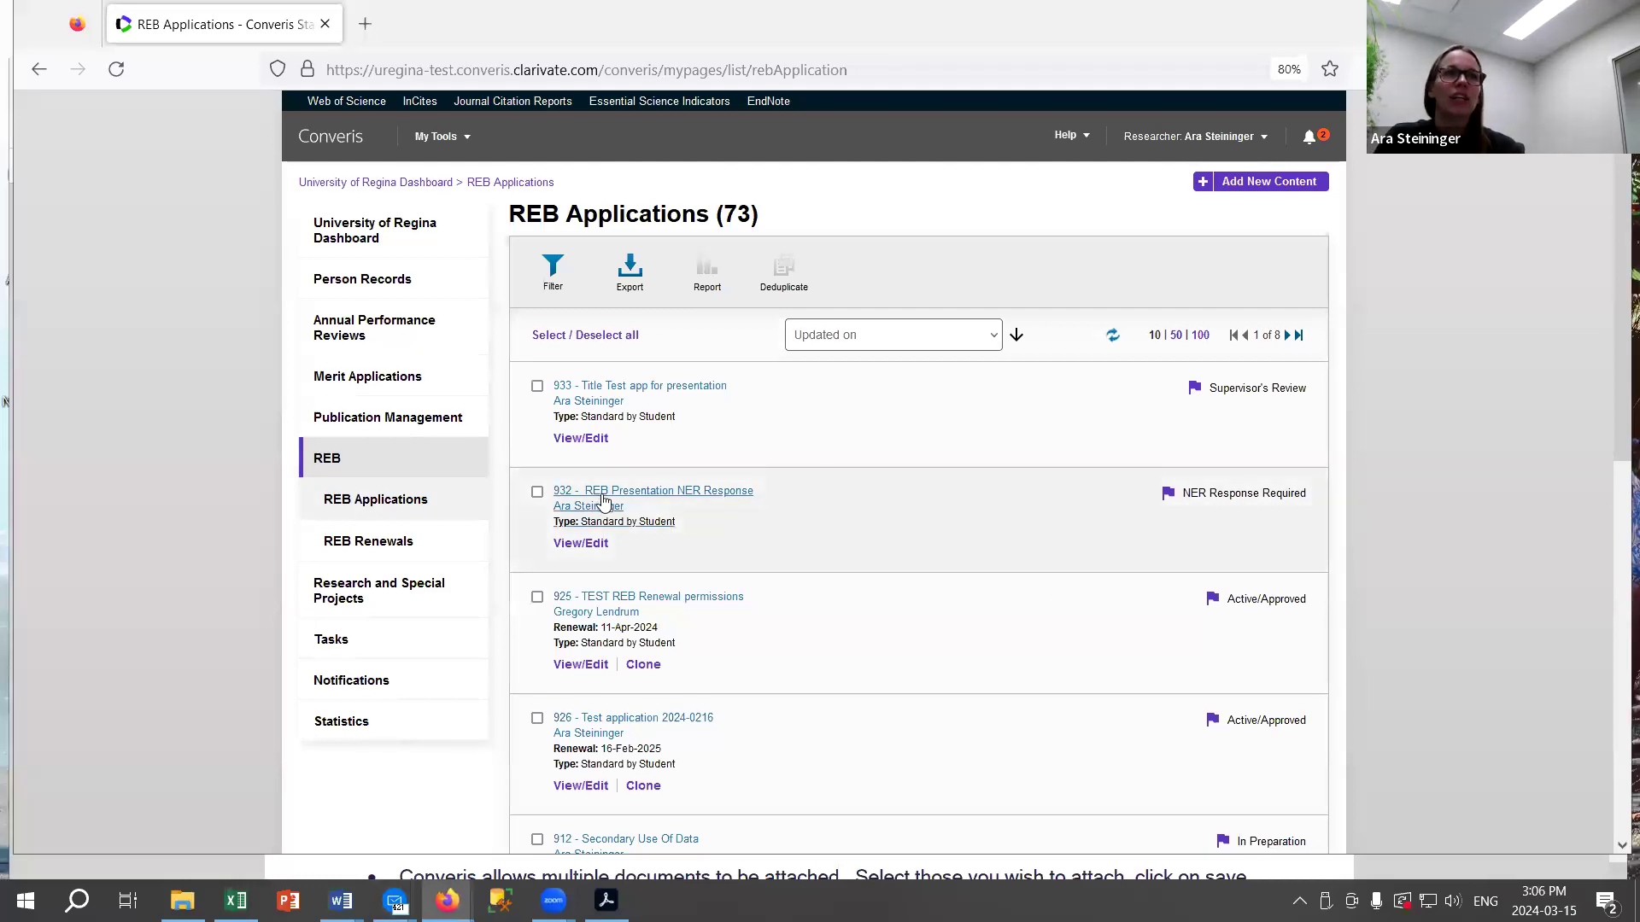
Open application 932, REB Presentation NER Response, for editing and look over the start of Form Part 1.
left_click_drag(1255, 493, 1261, 494)
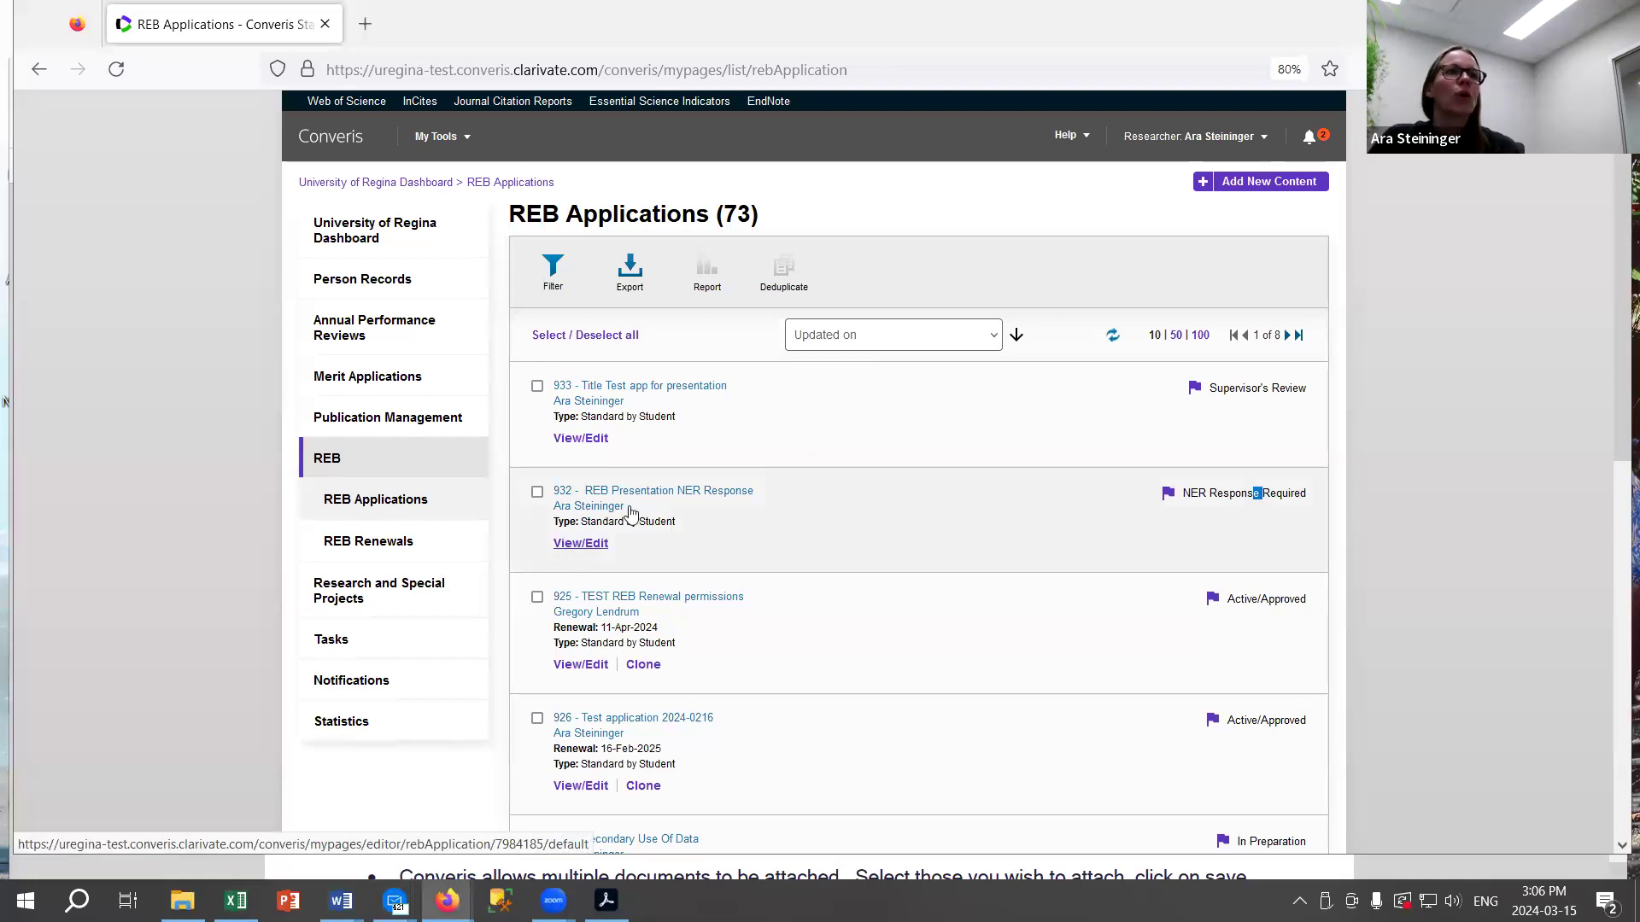
left_click(576, 546)
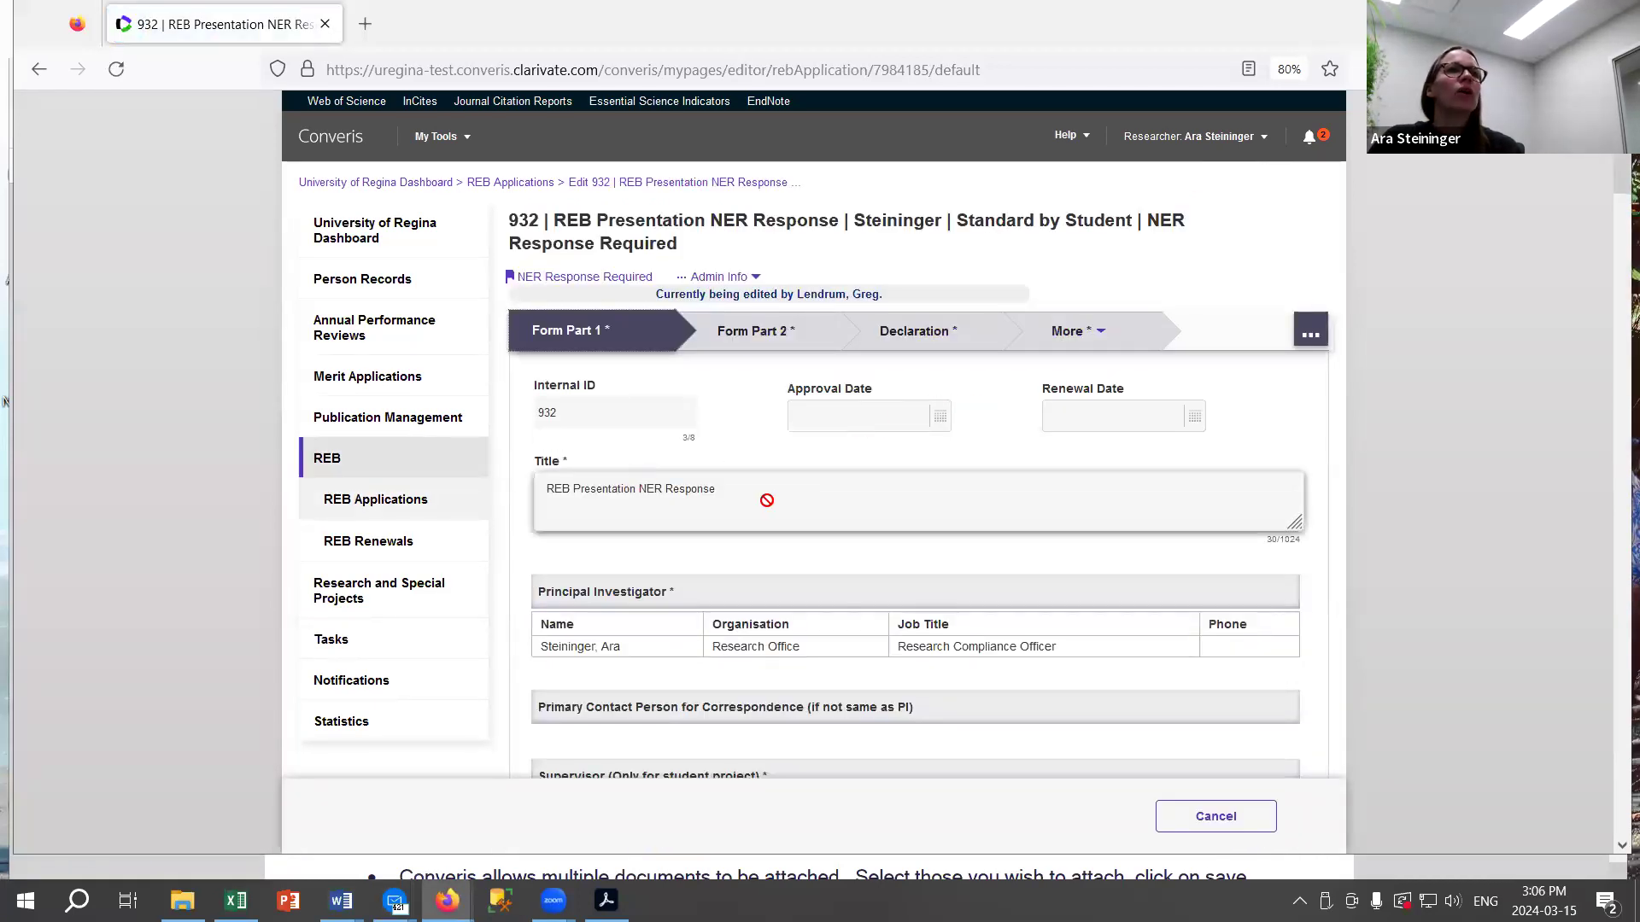
scroll(904, 433, "down", 1)
scroll(901, 427, "down", 5)
scroll(899, 424, "up", 6)
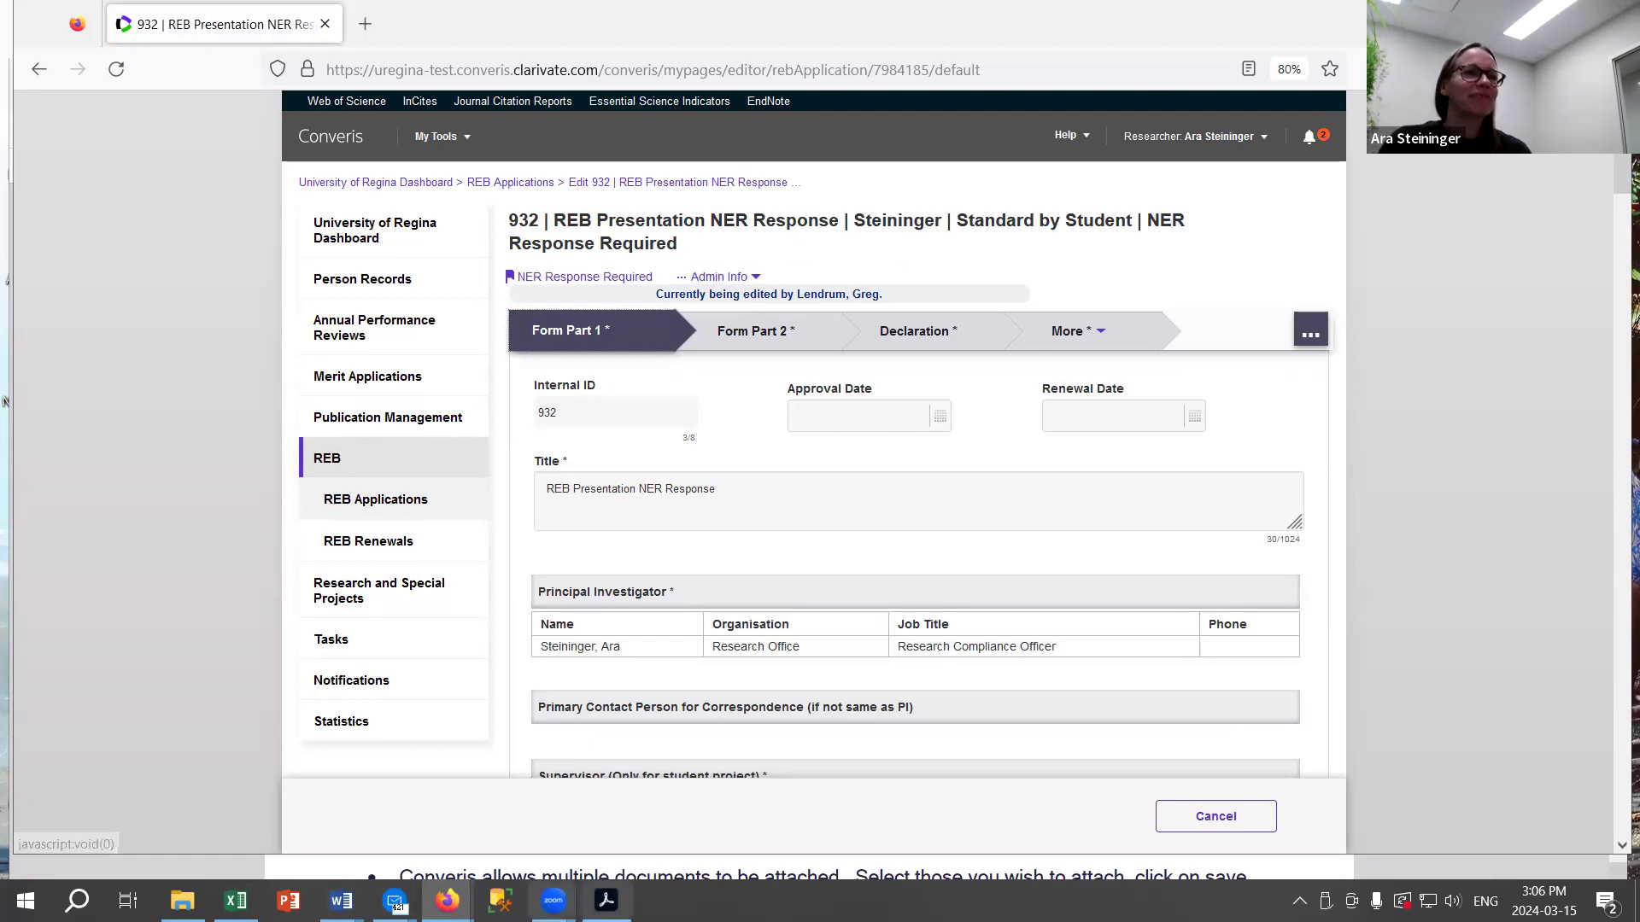
mouse_move(553, 900)
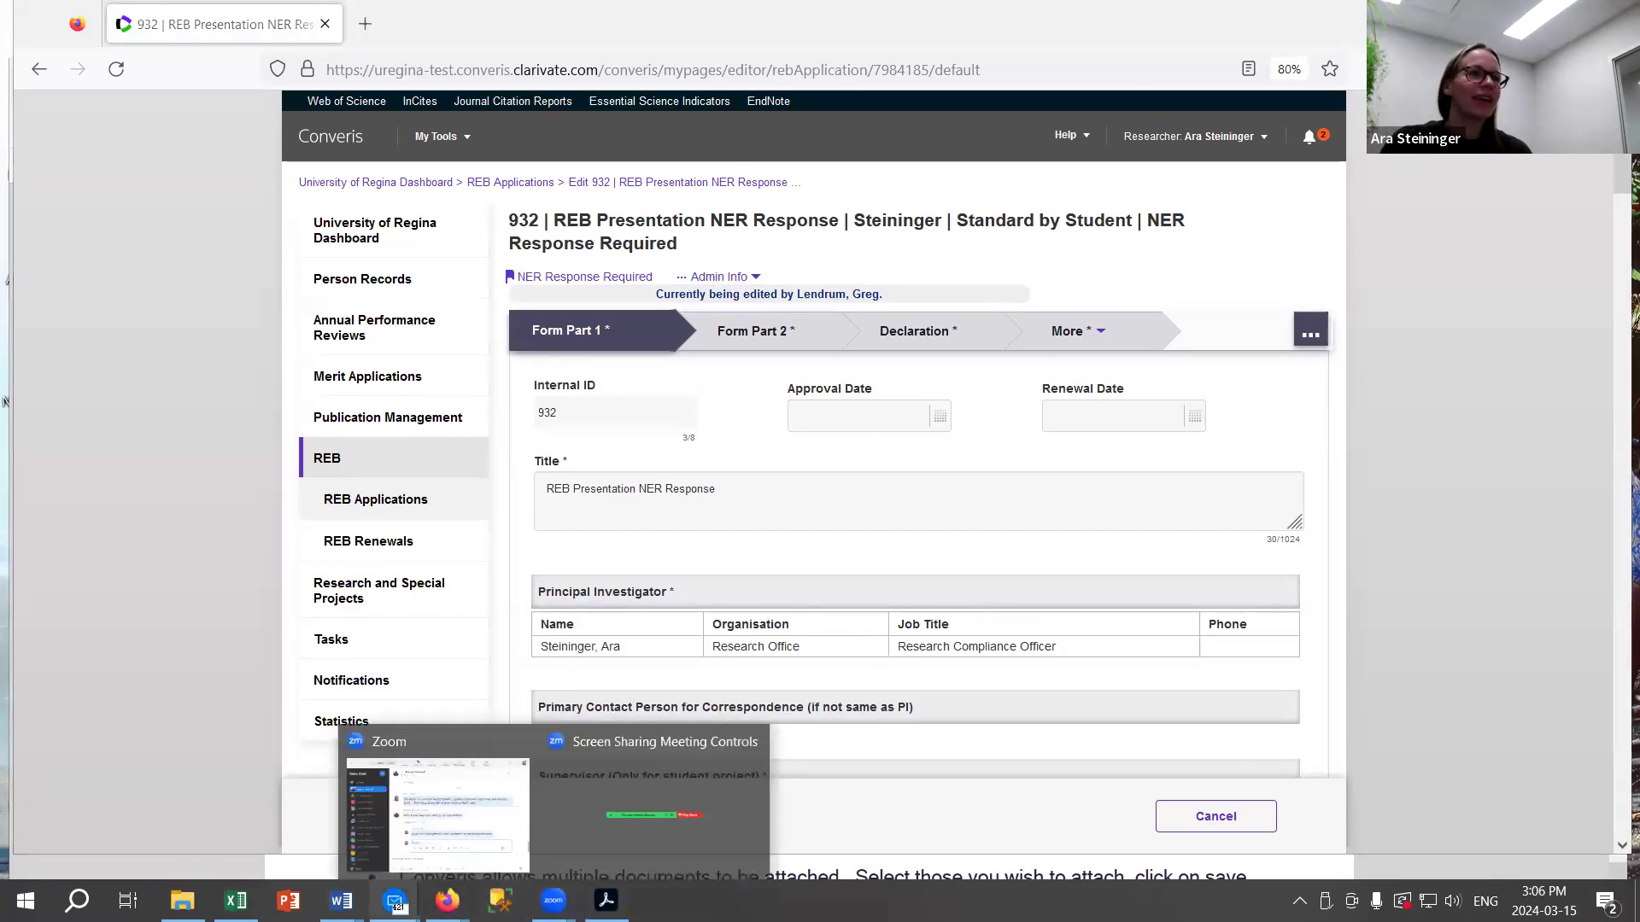
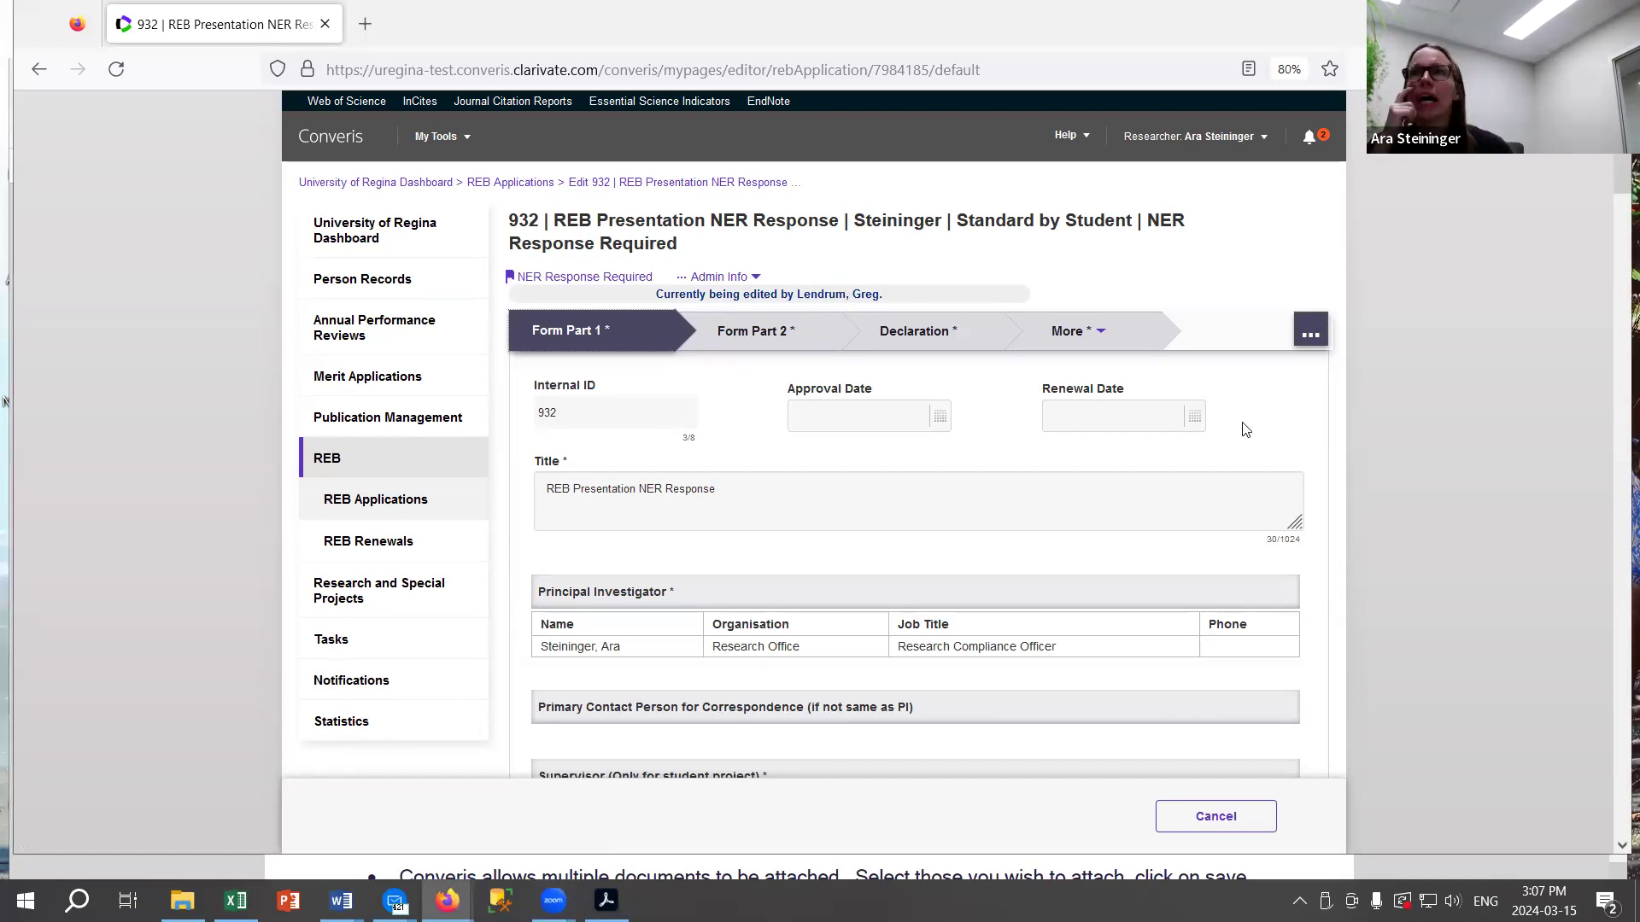
Highlight the notice above the form of application 932 telling who is currently editing it.
left_click(1265, 823)
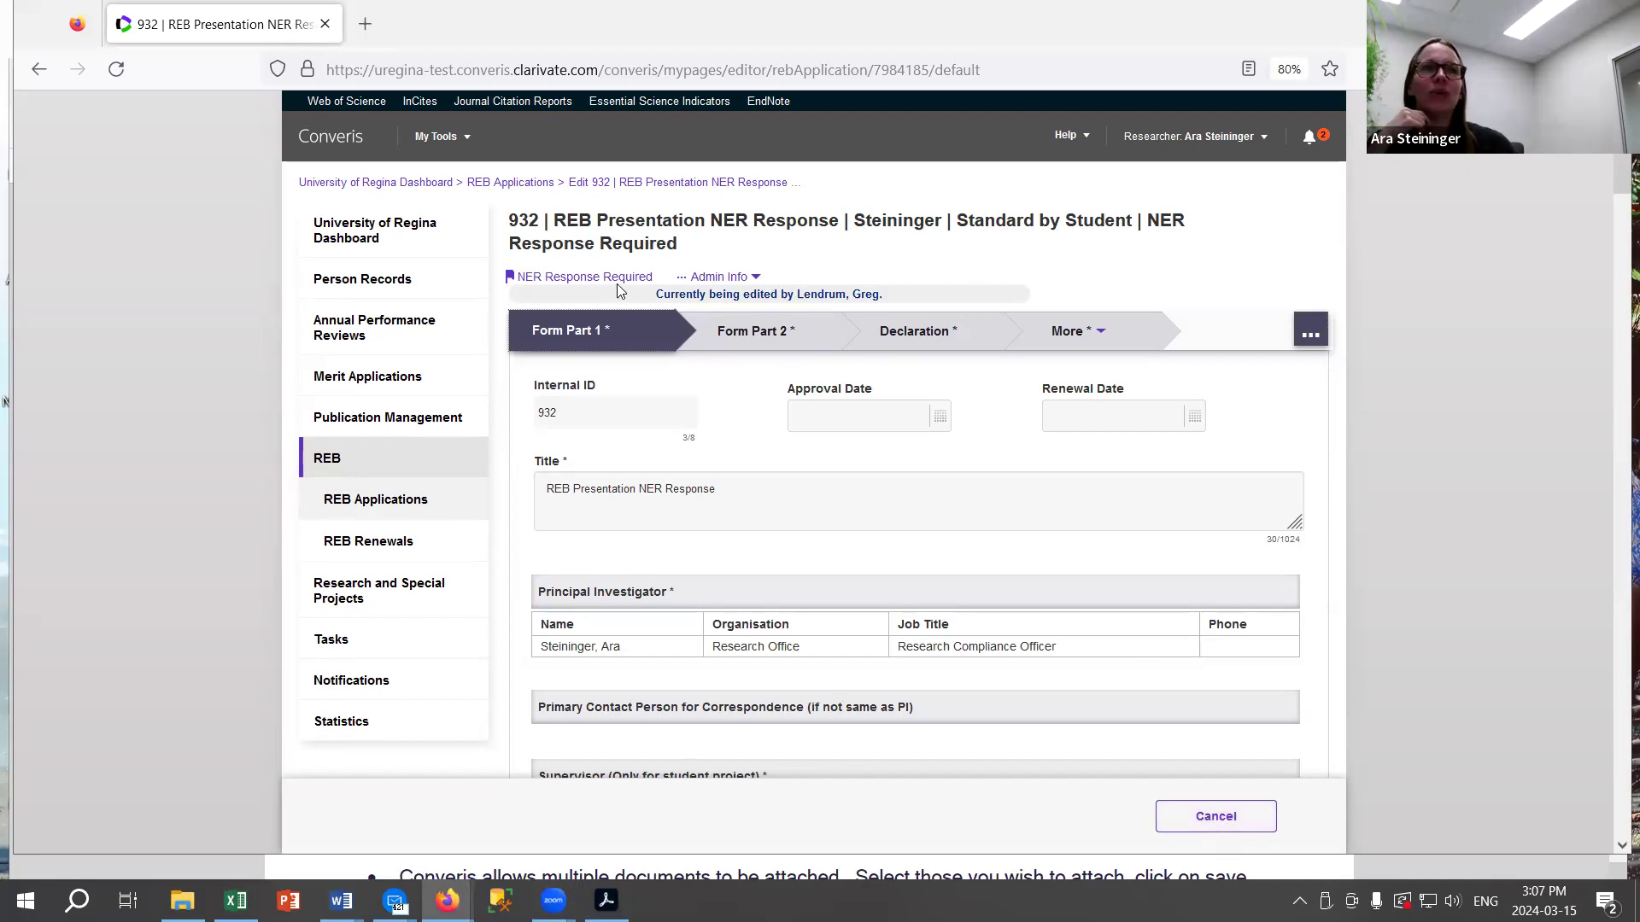
left_click_drag(649, 296, 930, 301)
left_click(910, 301)
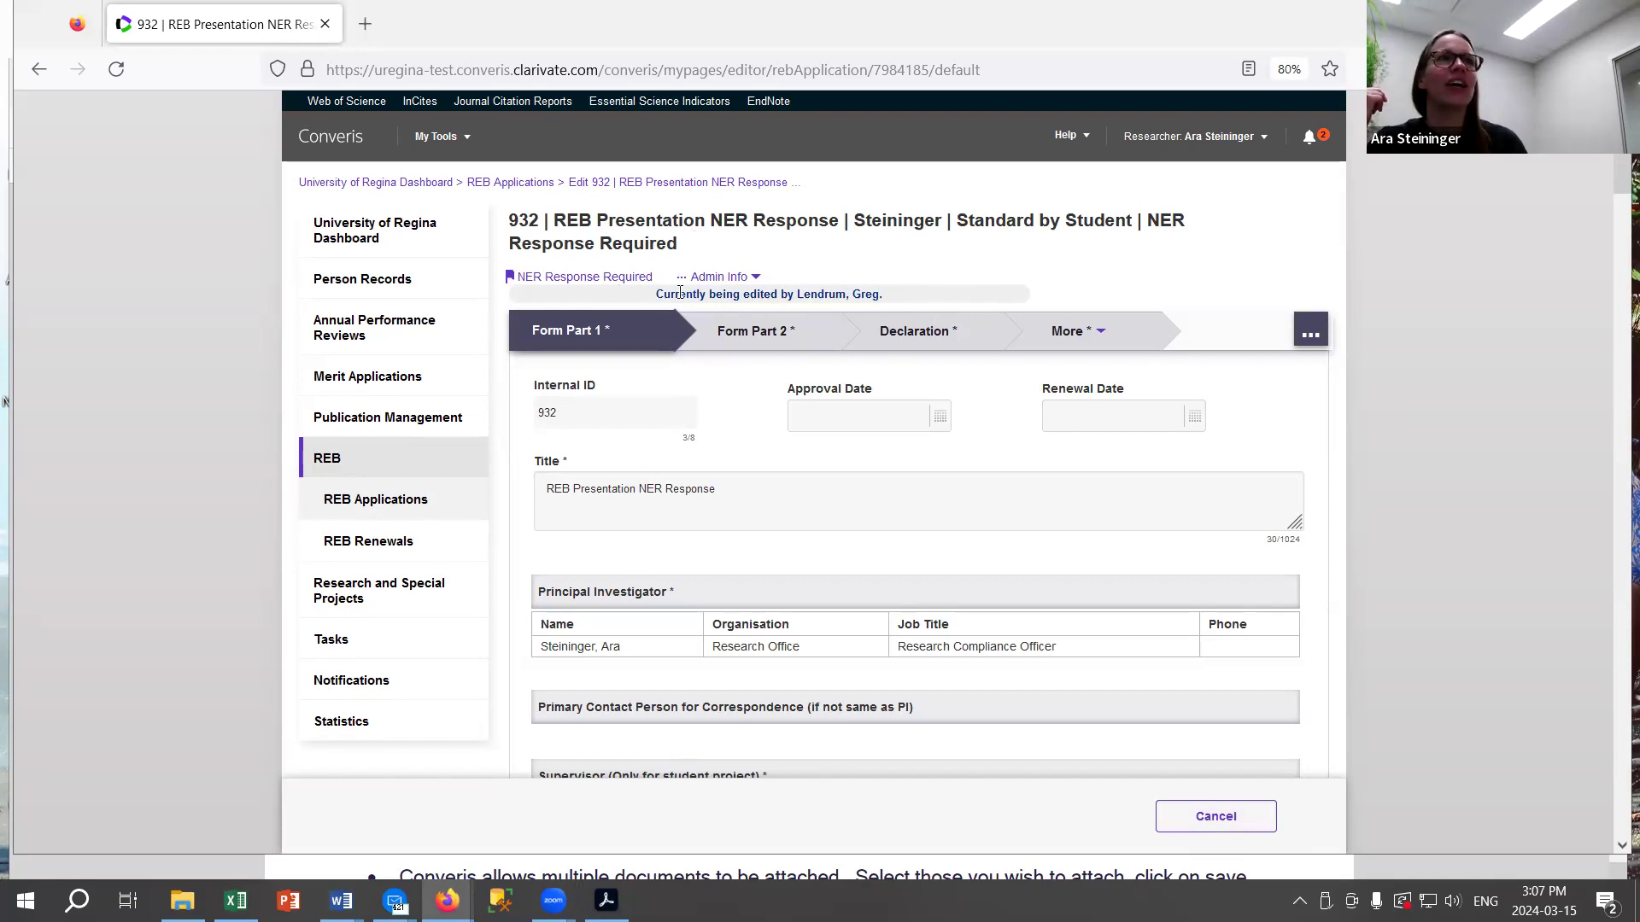
triple_click(894, 302)
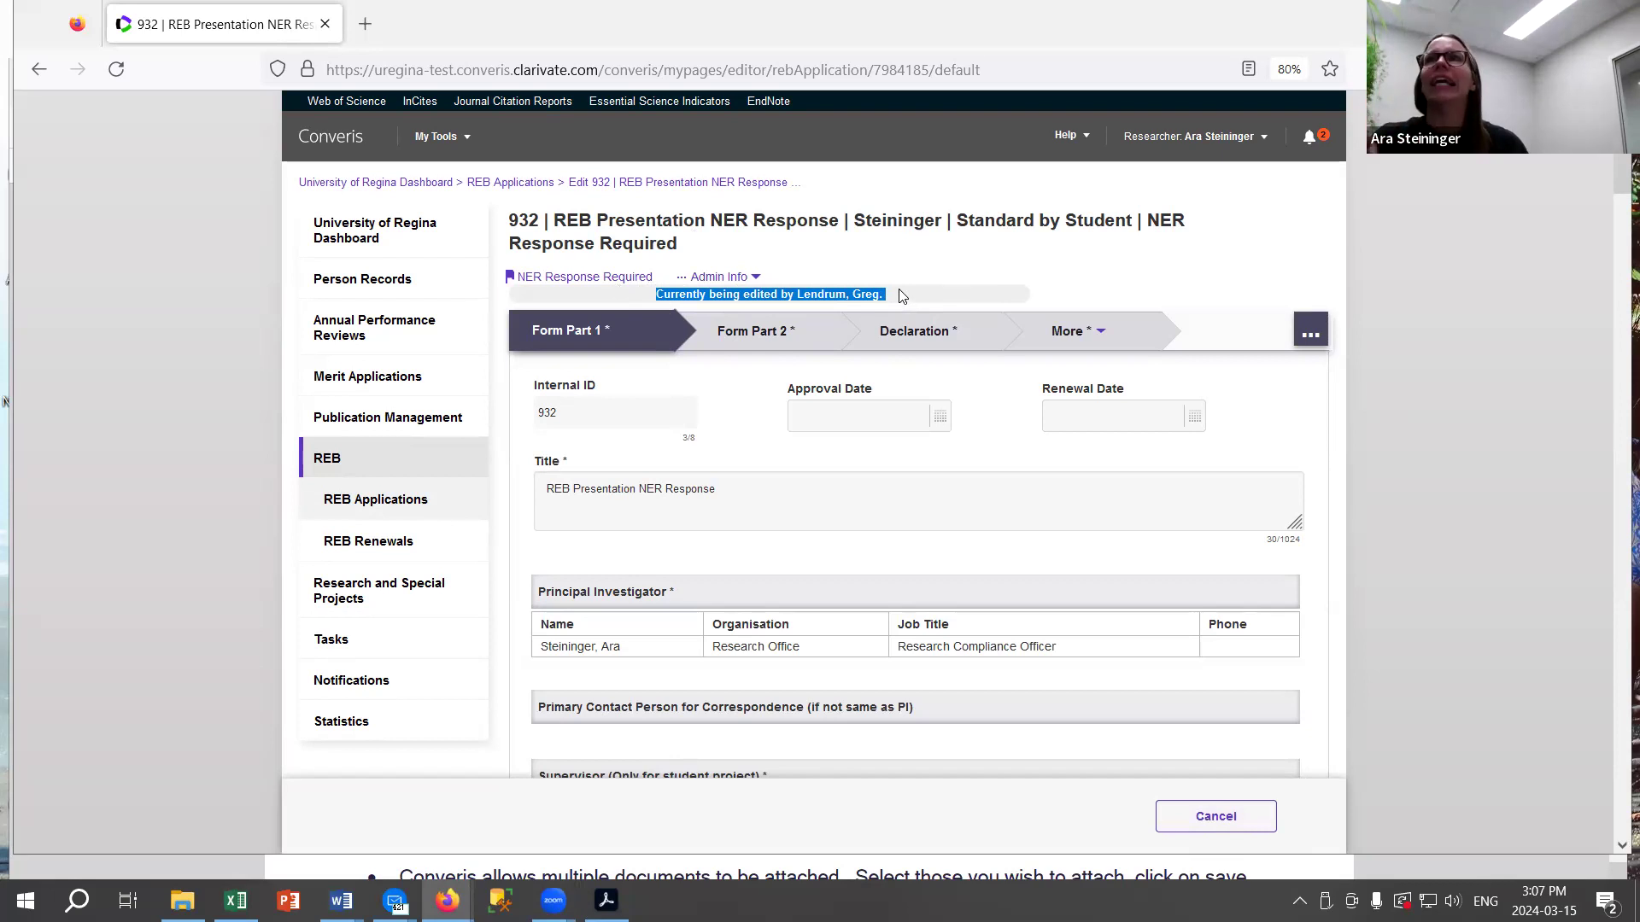
left_click_drag(656, 294, 833, 294)
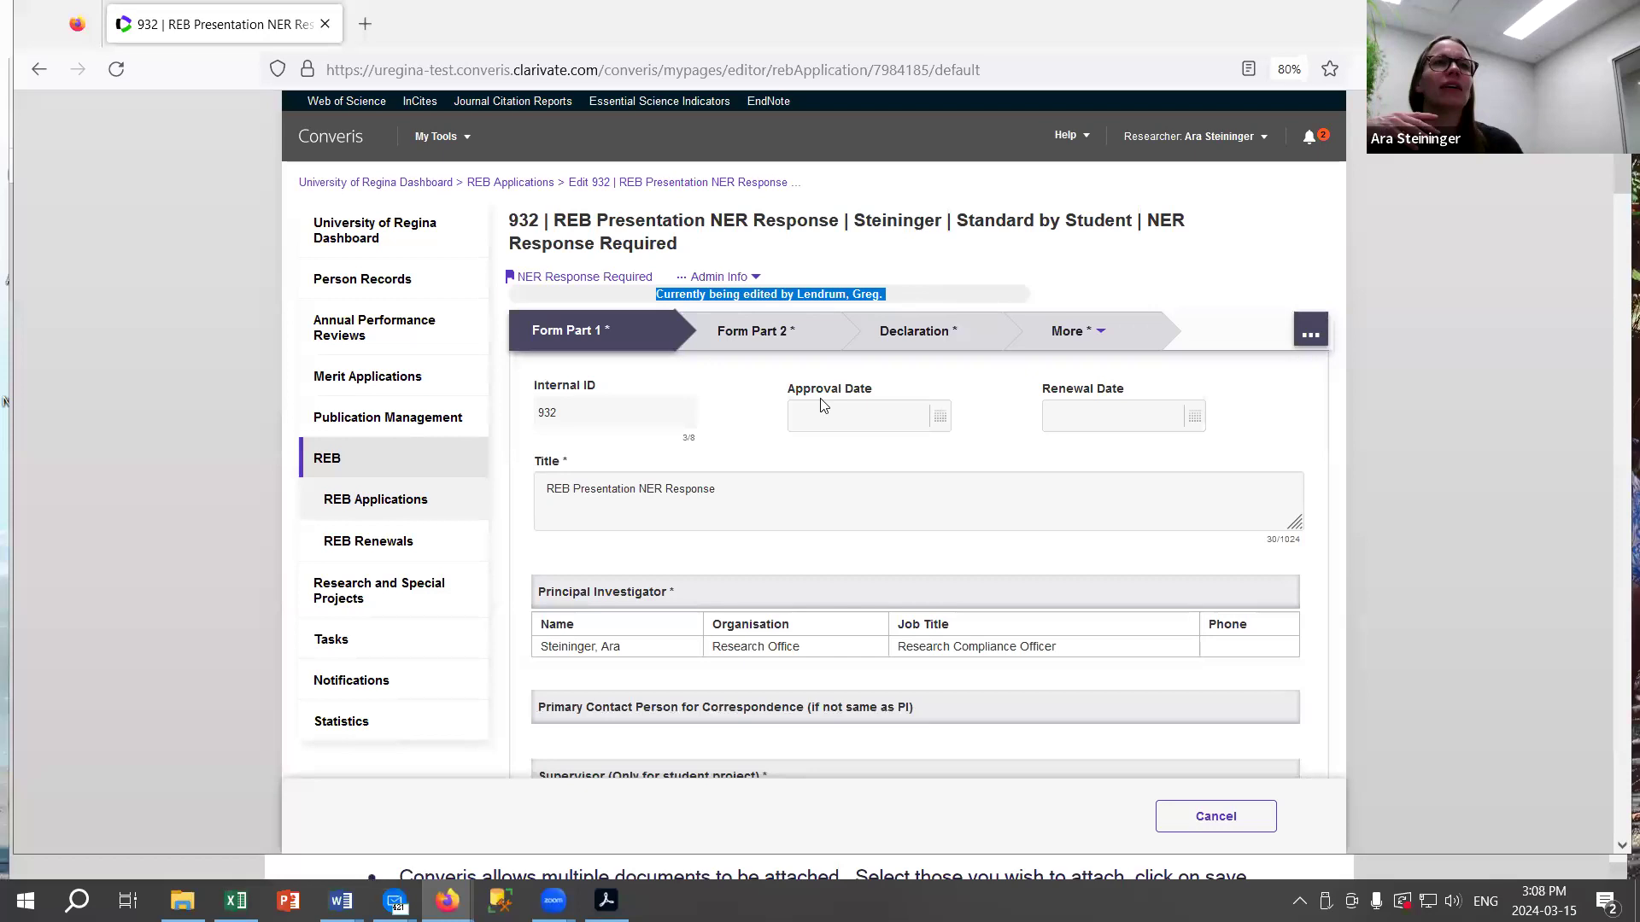
Check the Declaration of application 932 and look through Form Part 1, from the funding details to the research questions.
left_click(912, 333)
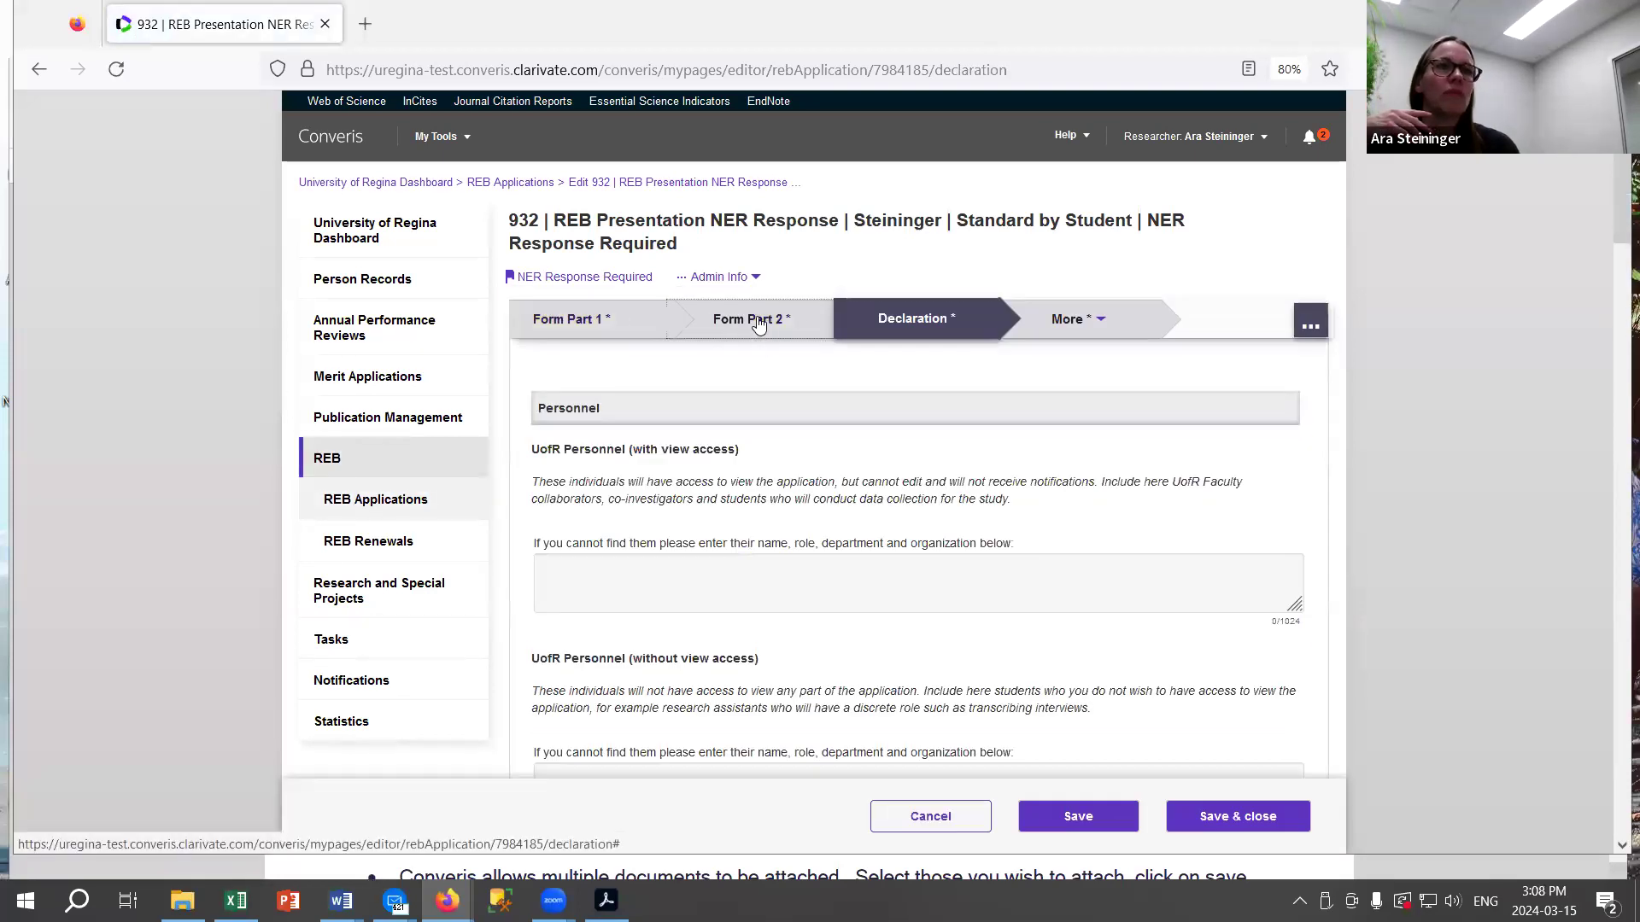
left_click(595, 324)
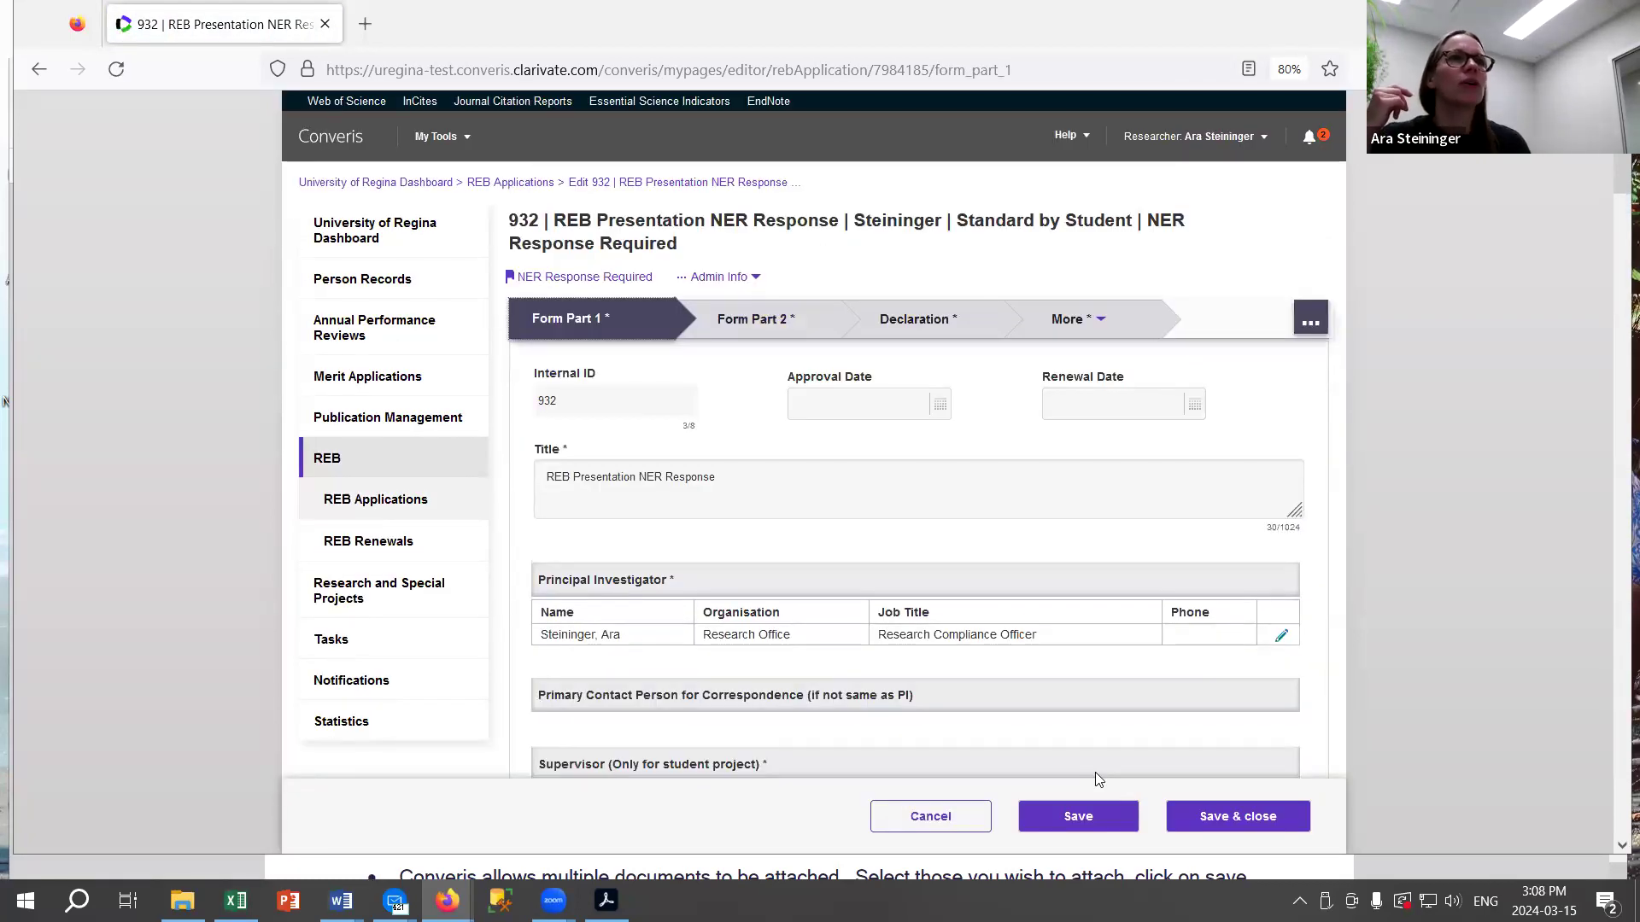
scroll(1095, 772, "down", 5)
scroll(1164, 686, "up", 5)
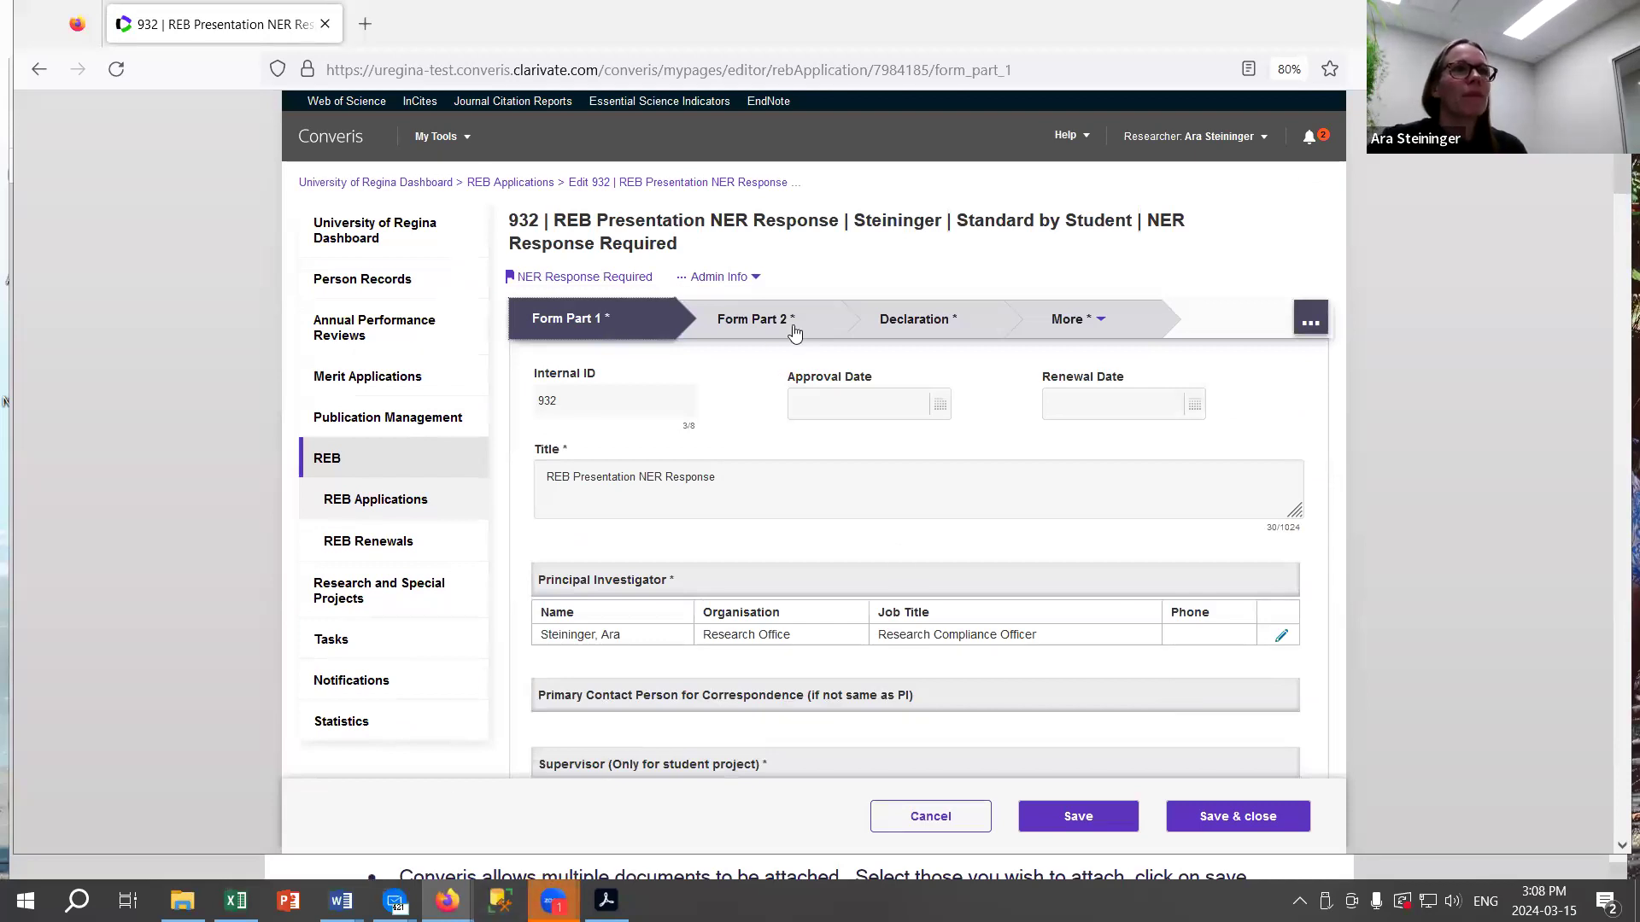
scroll(696, 465, "down", 10)
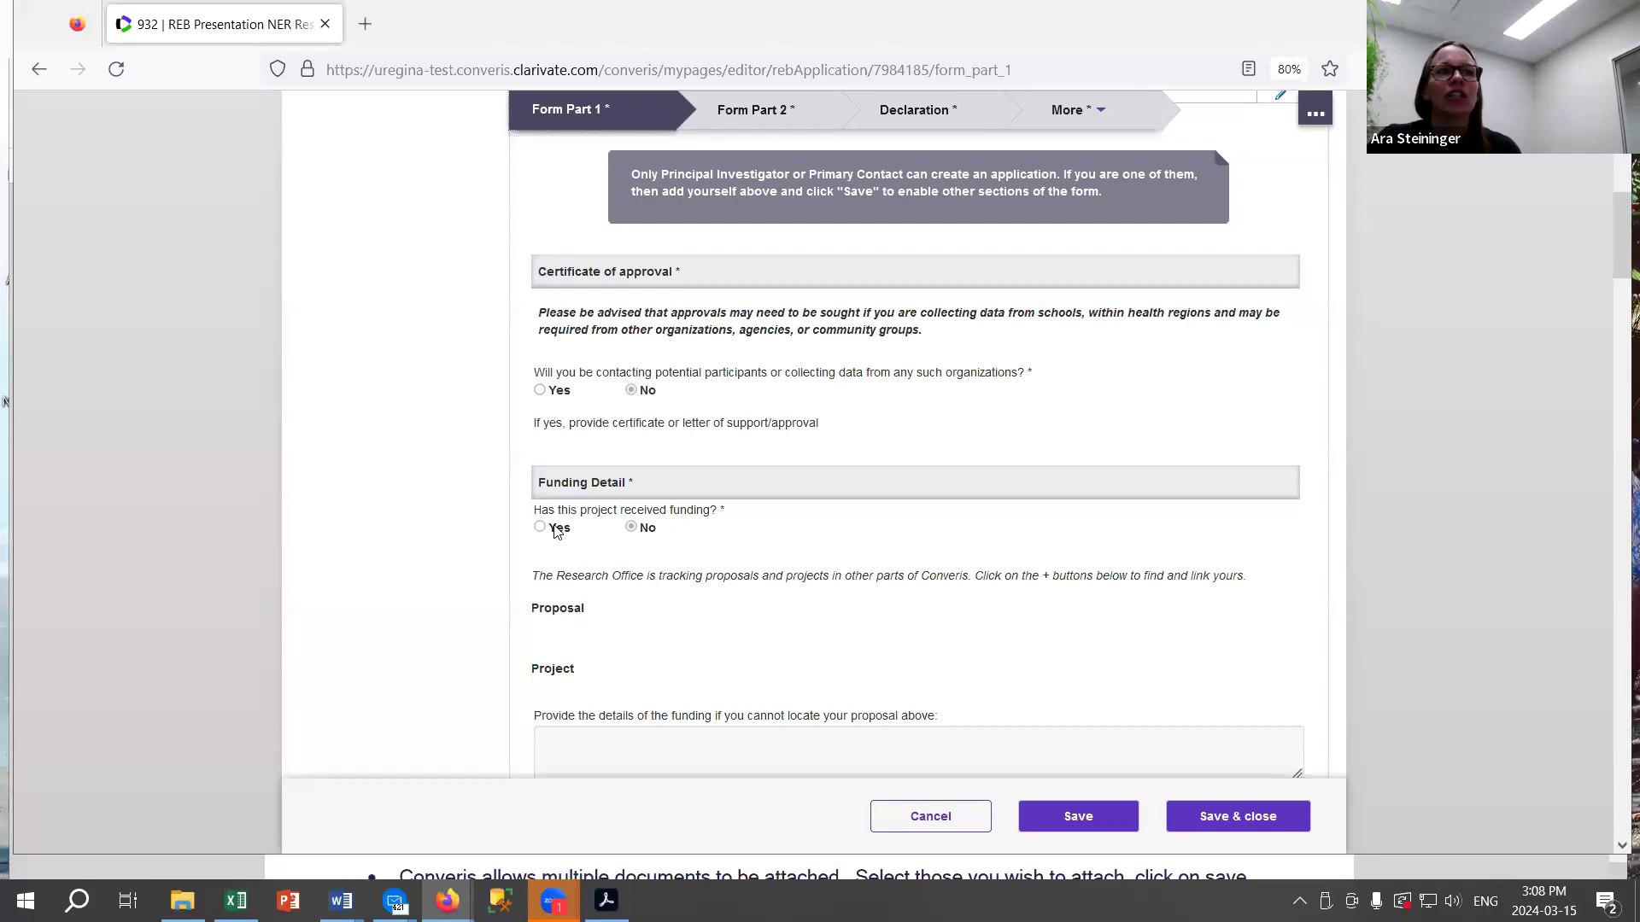
scroll(679, 730, "down", 3)
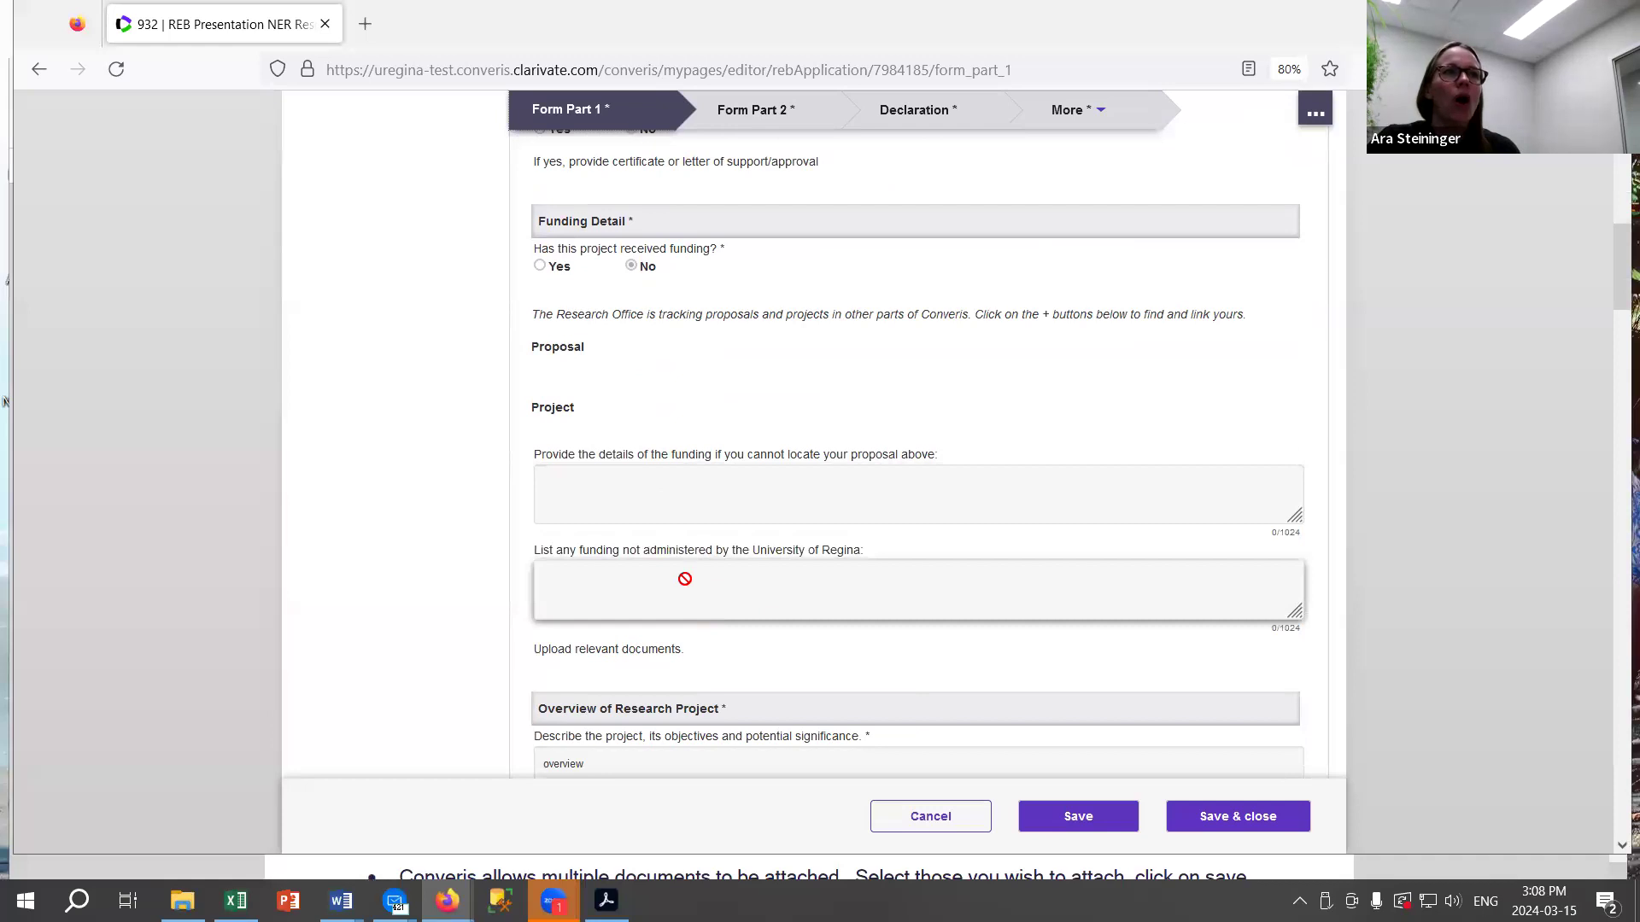
scroll(689, 592, "down", 7)
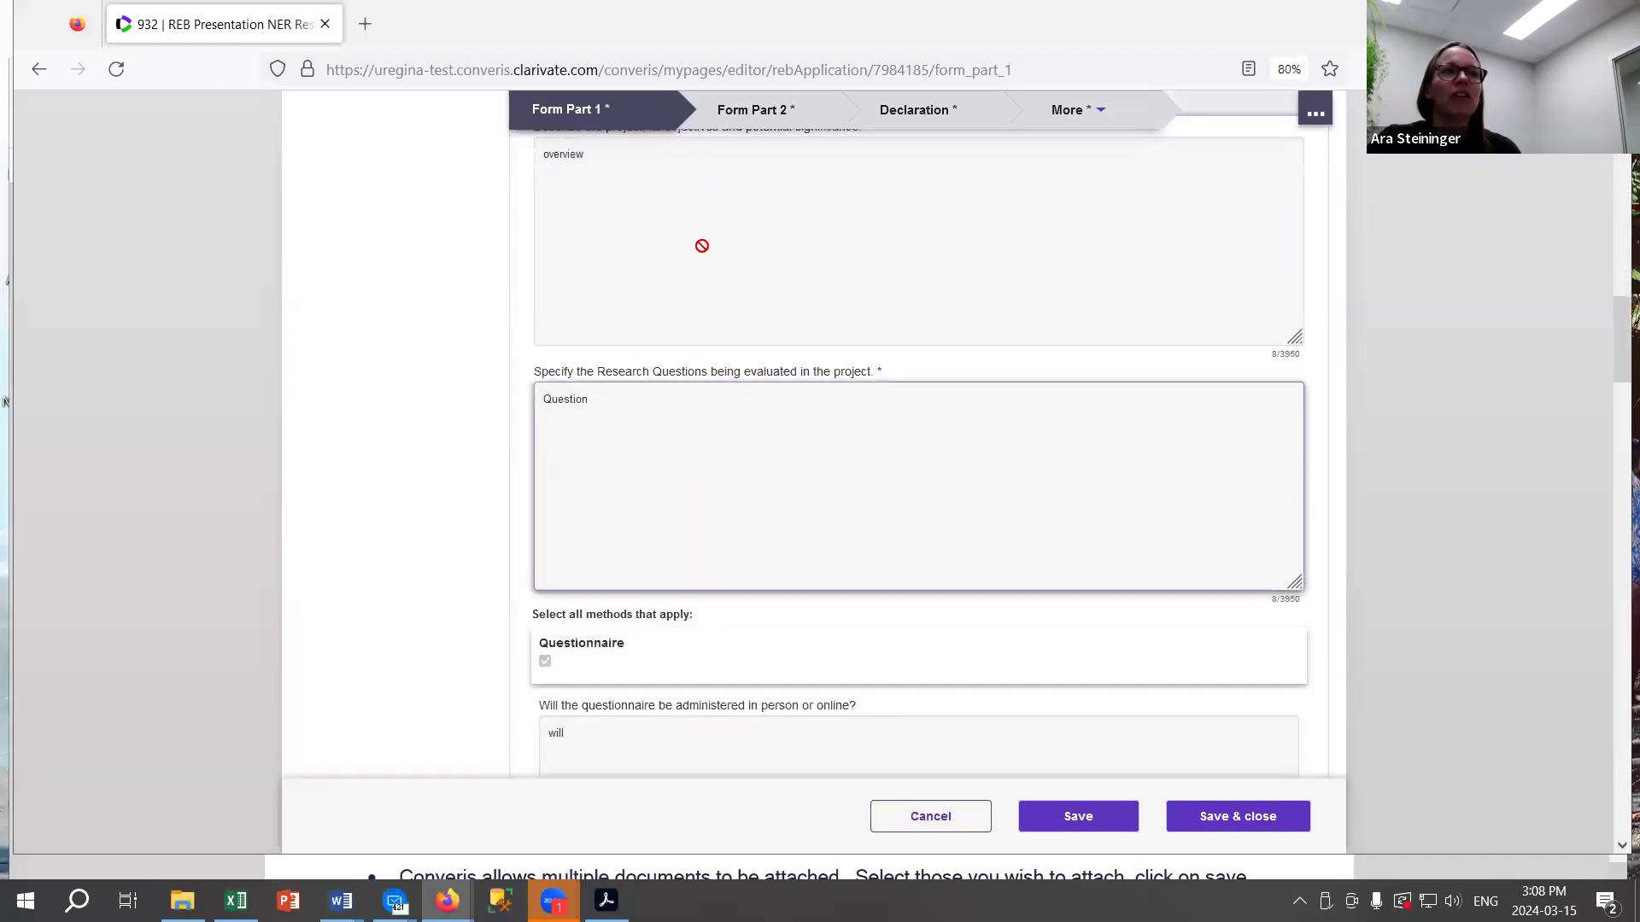
scroll(835, 127, "up", 10)
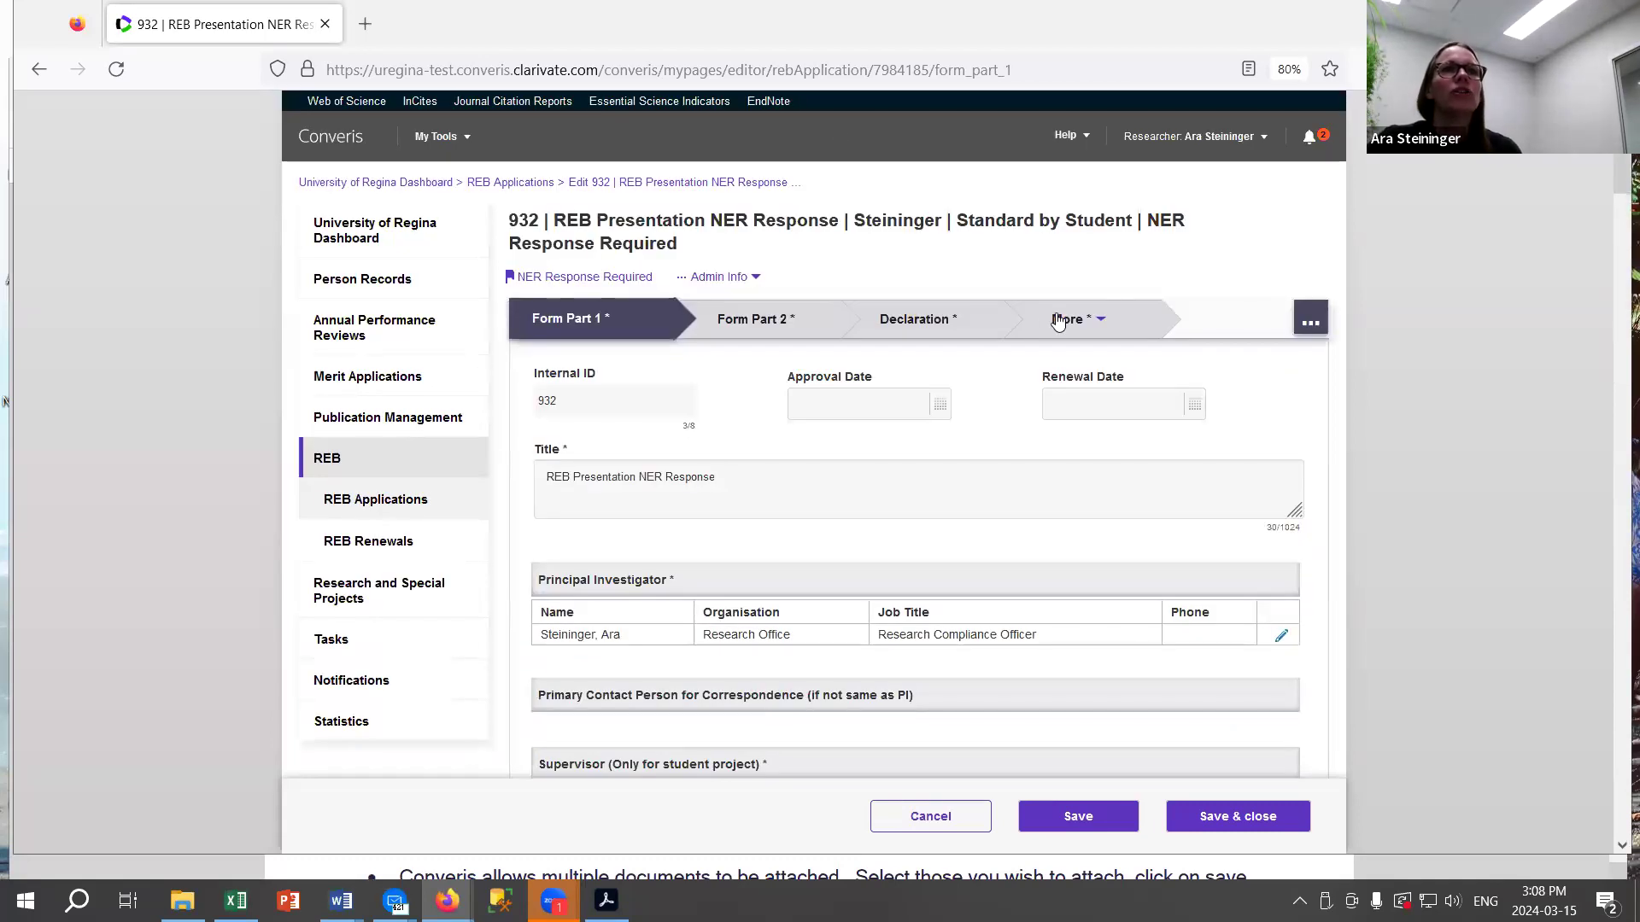
Go to the Review section of application 932, look it over down to the REB Chair's Approval, and highlight the NER comment heading.
left_click(1071, 328)
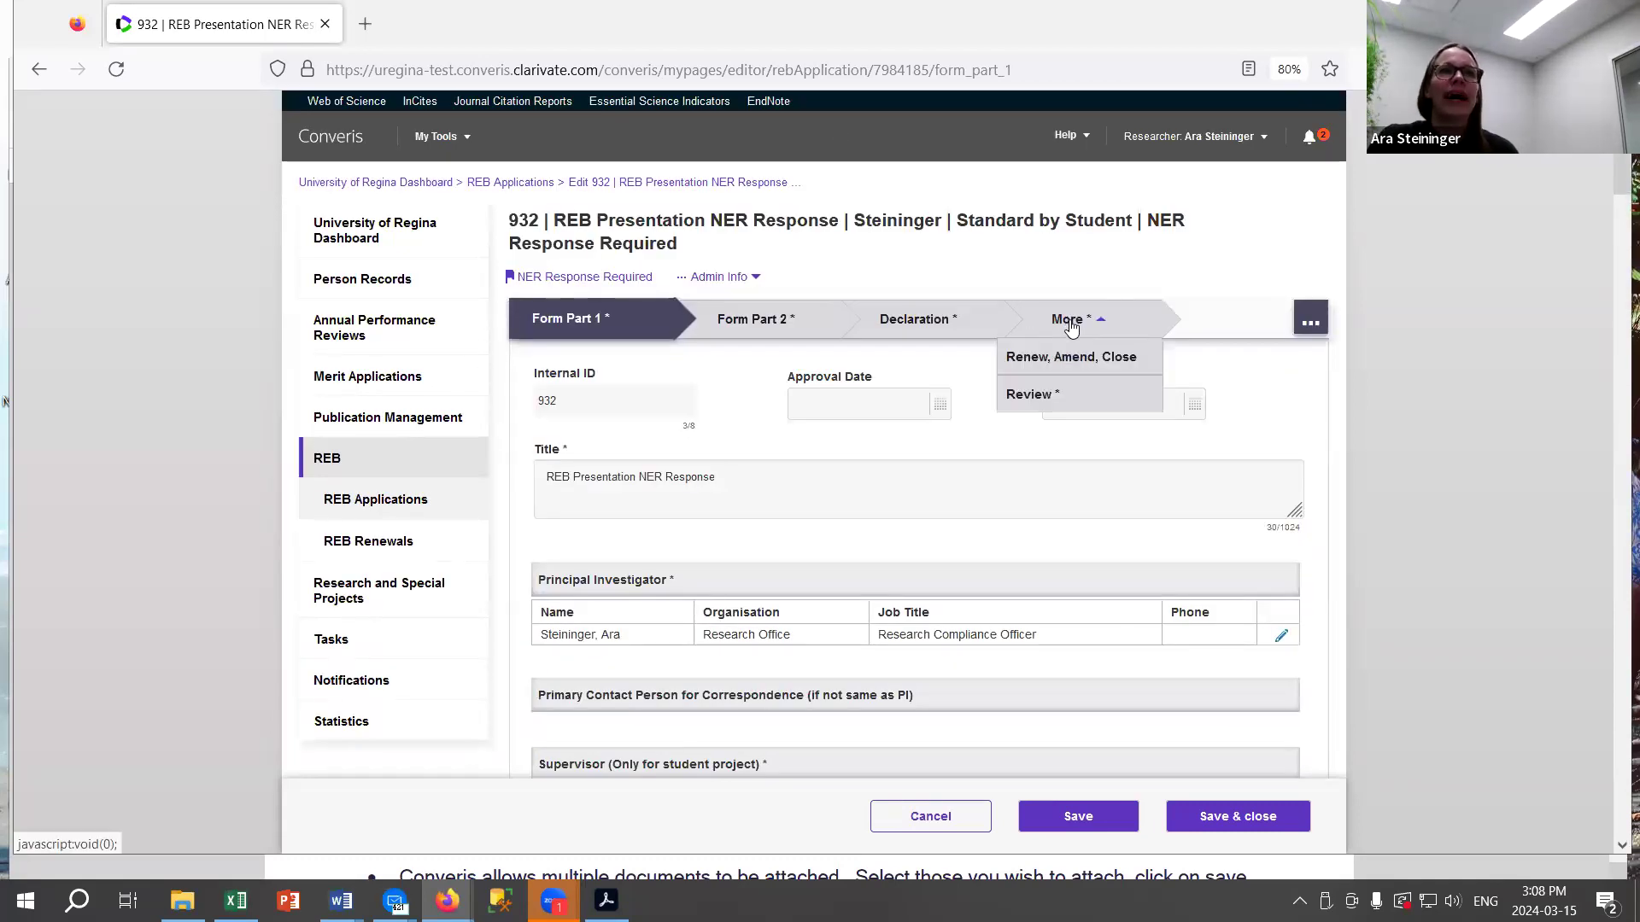
left_click(1031, 396)
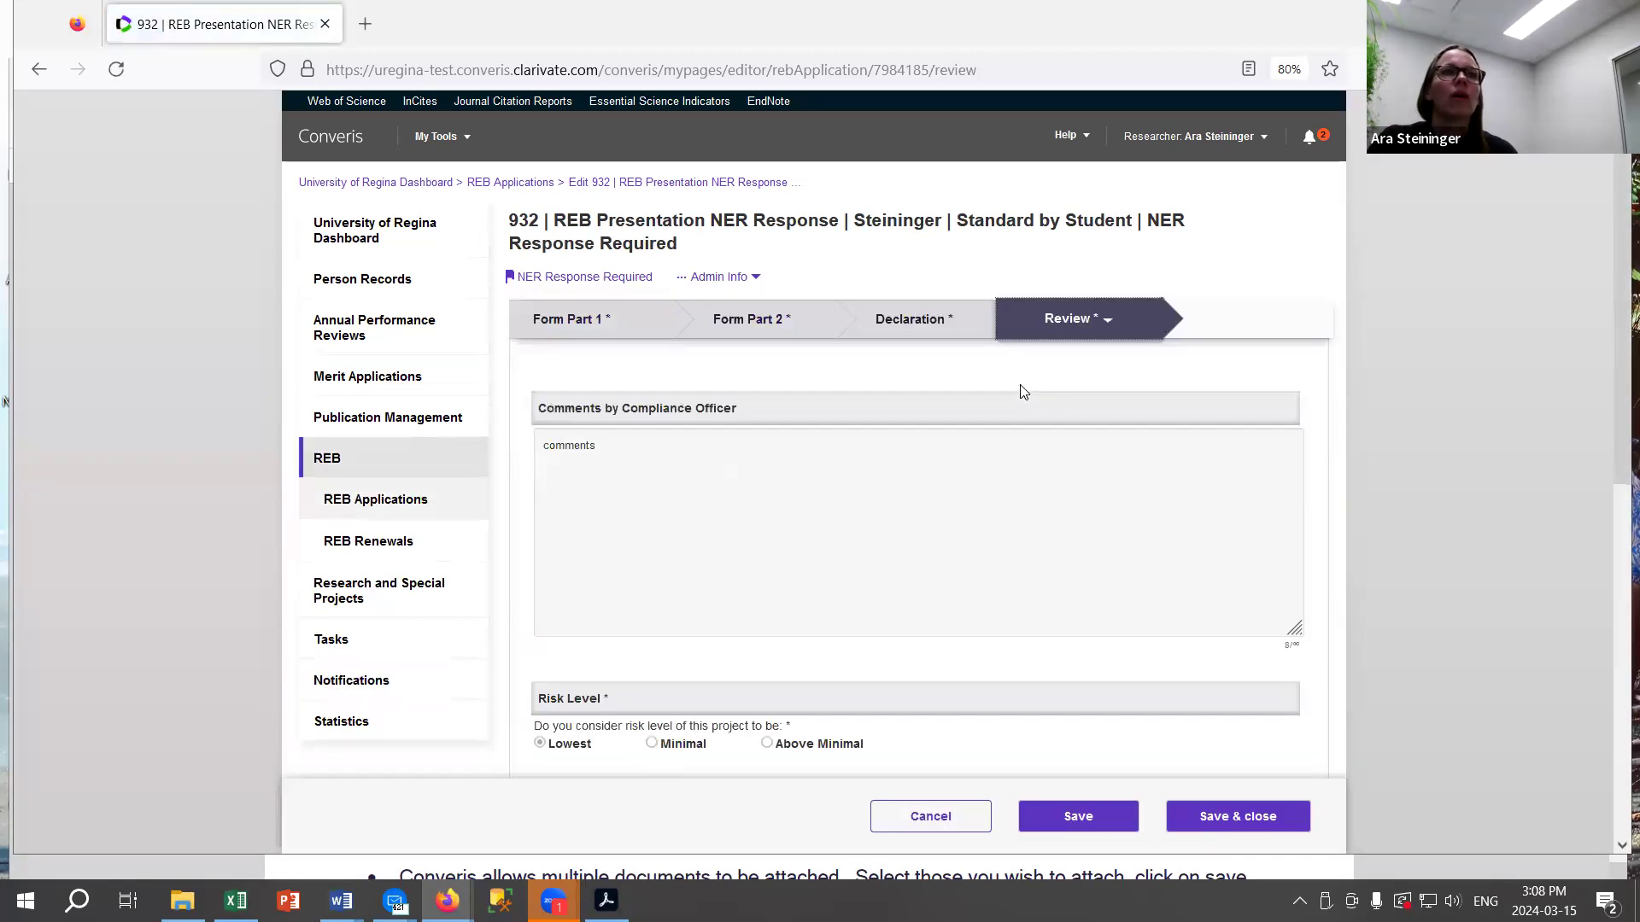
scroll(970, 508, "down", 3)
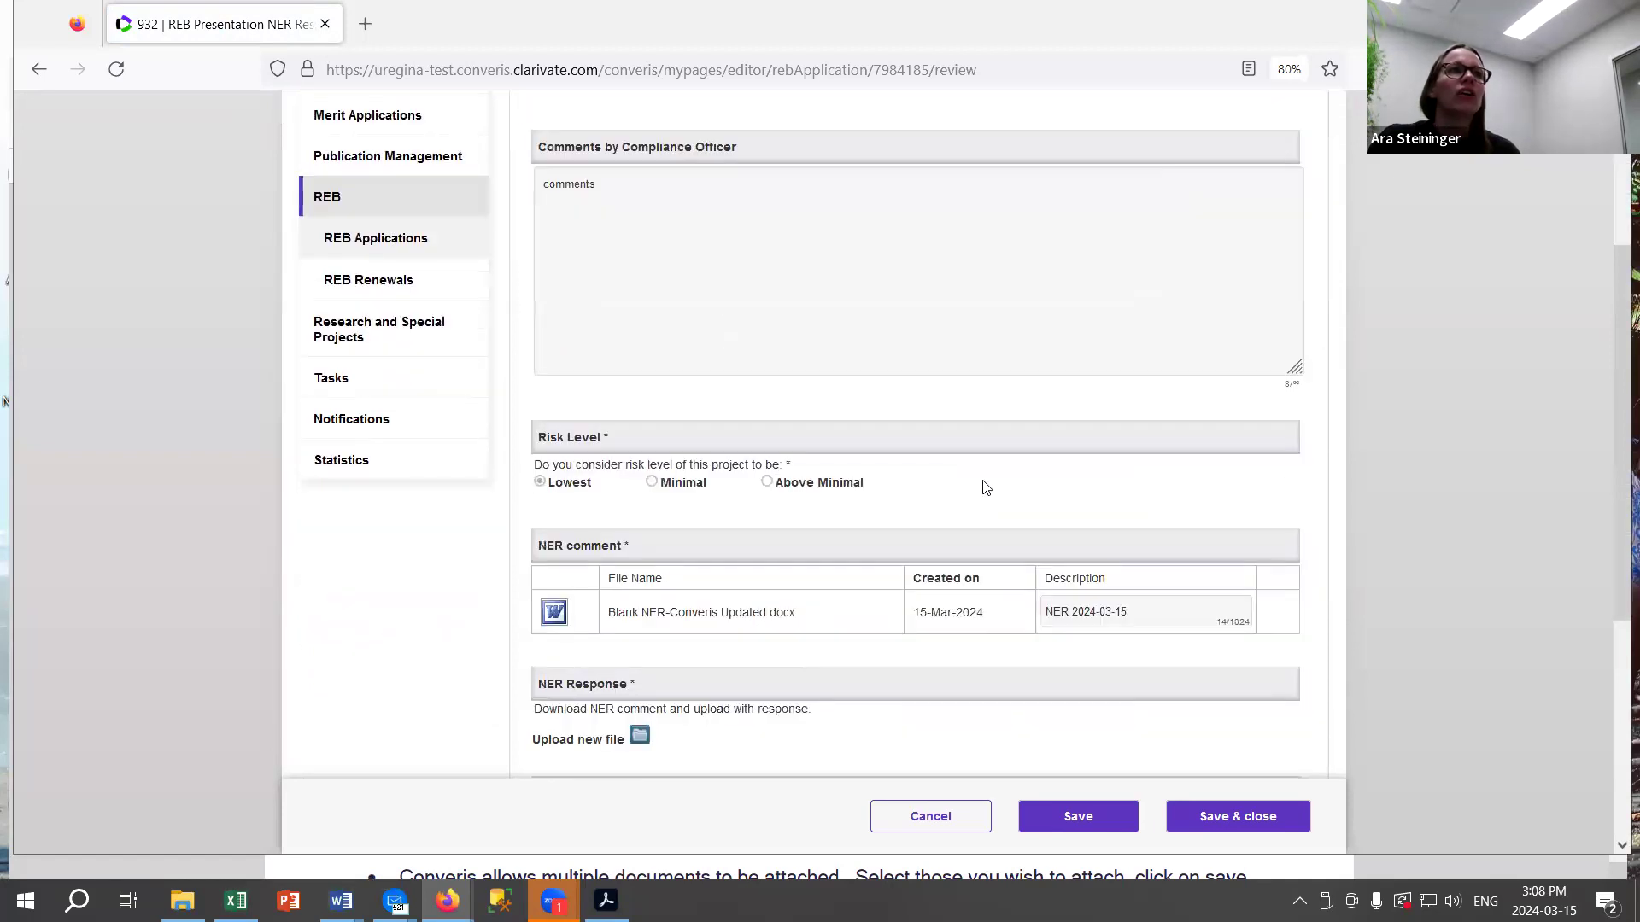
scroll(989, 489, "down", 3)
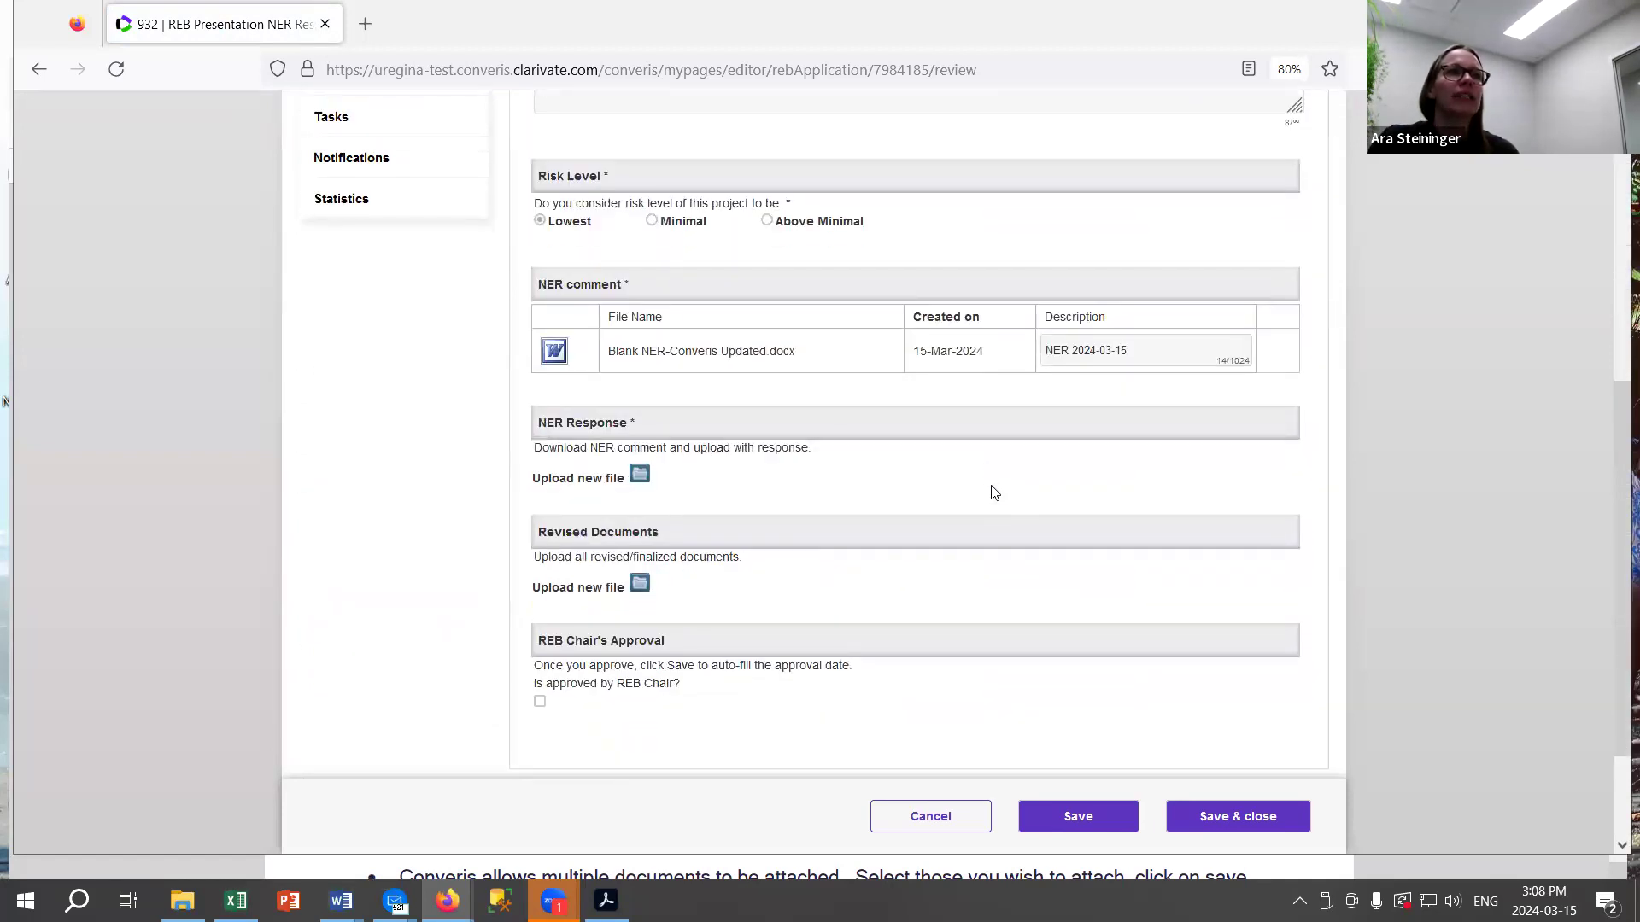
scroll(993, 492, "down", 1)
left_click_drag(538, 204, 668, 190)
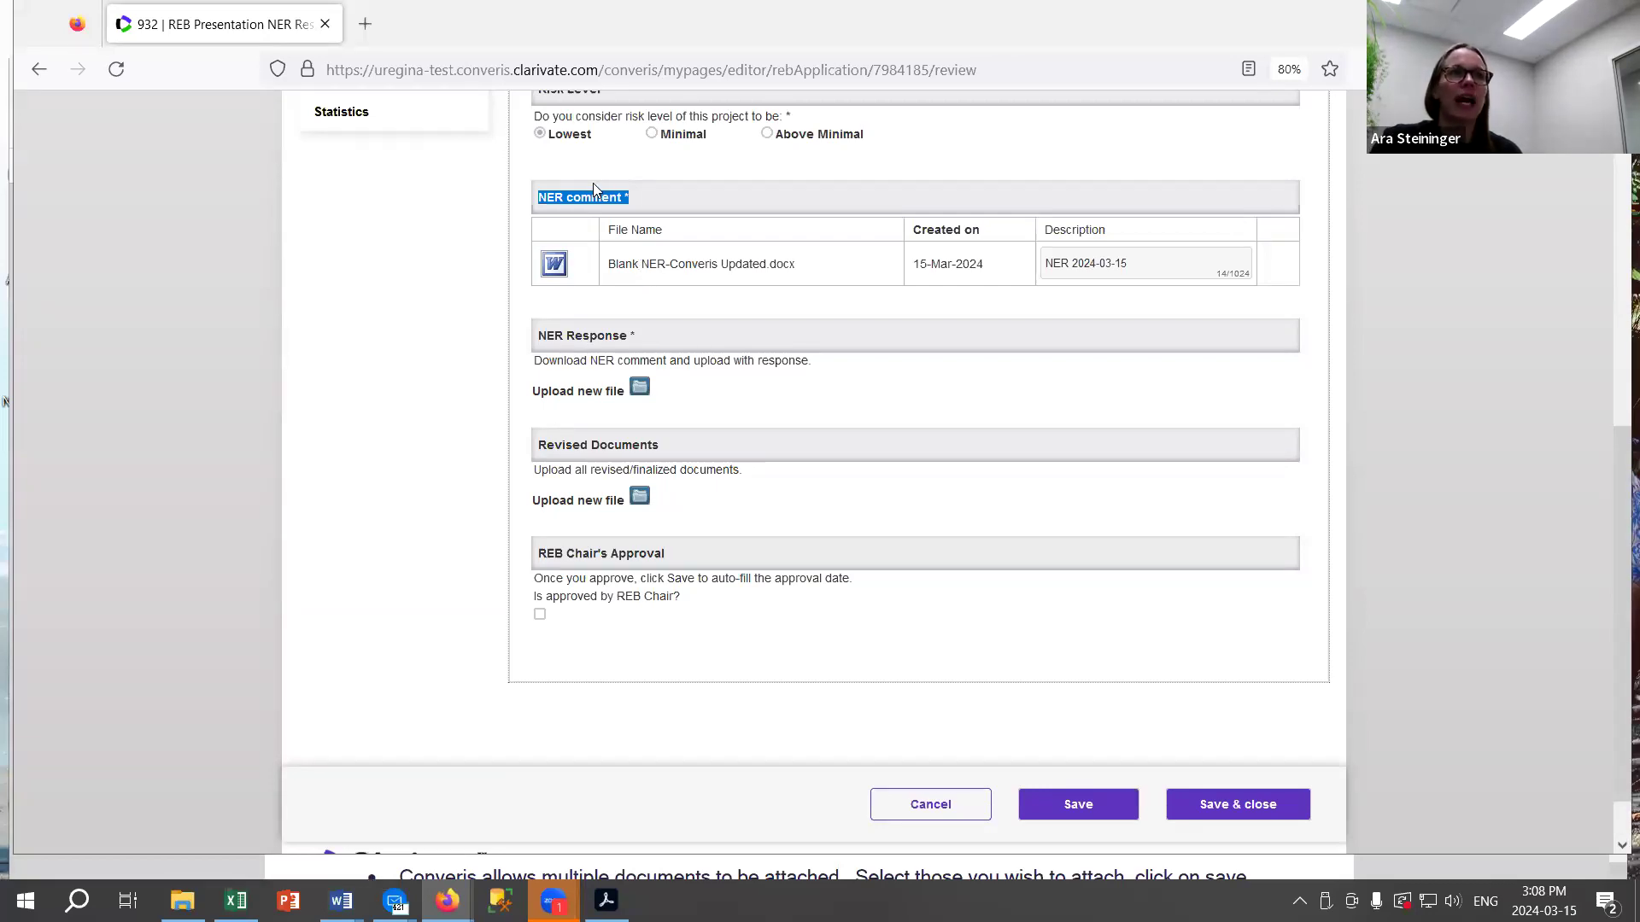
Download the NER comment document as Blank+NER-Converis+Updated.docx into the desktop folder To be deleted, and open it in Word from File Explorer.
left_click(552, 267)
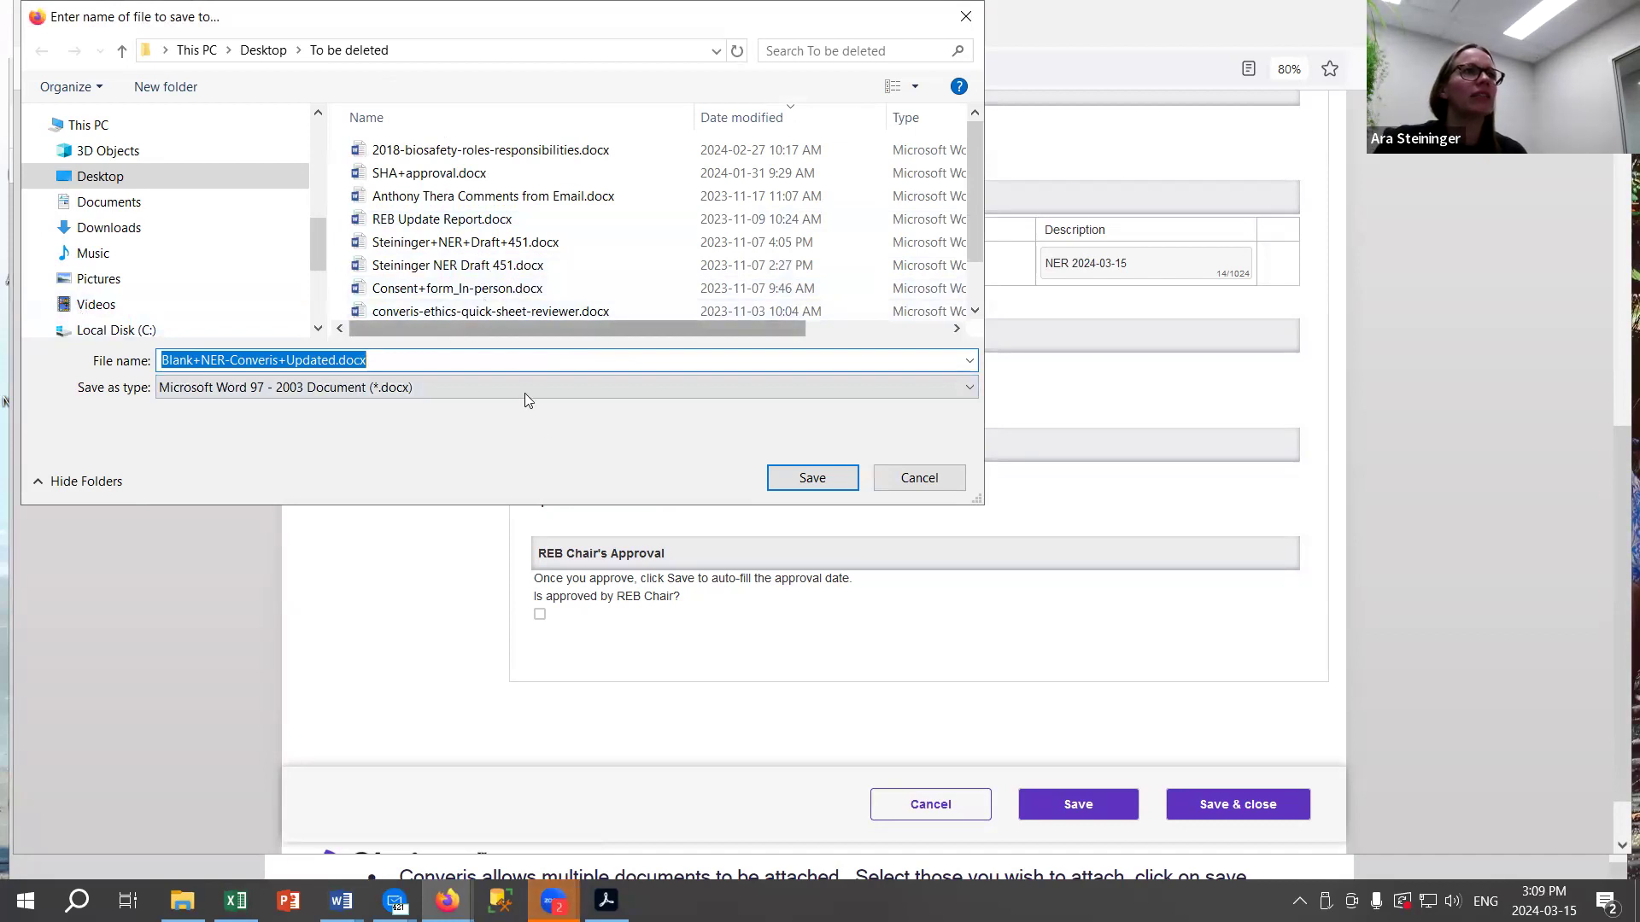
left_click(790, 477)
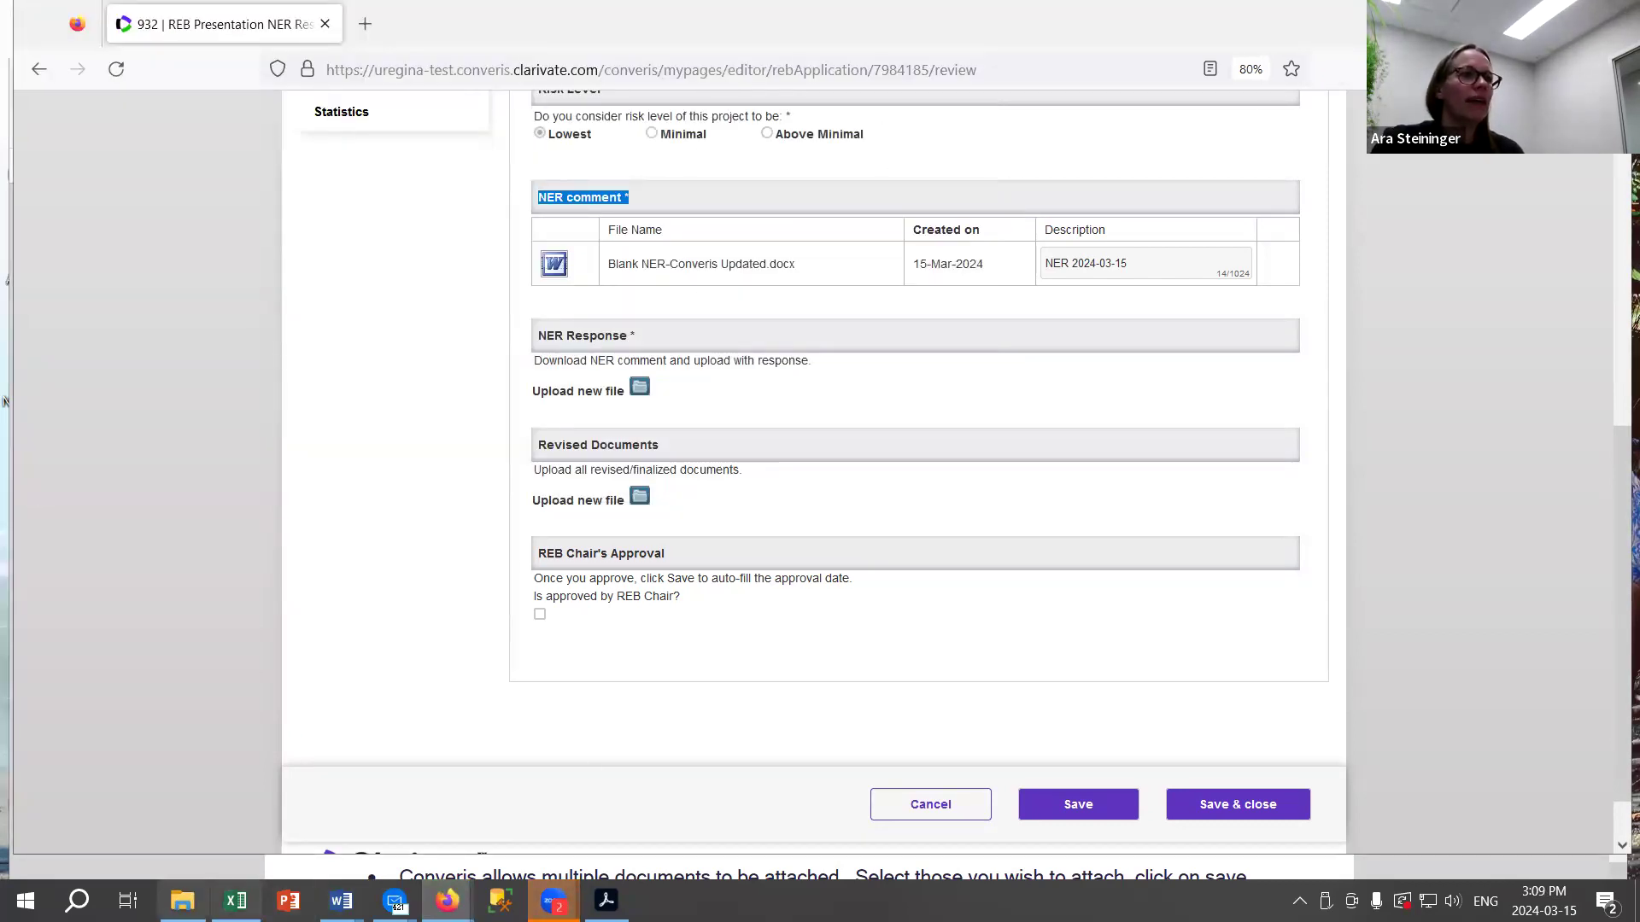
left_click(182, 901)
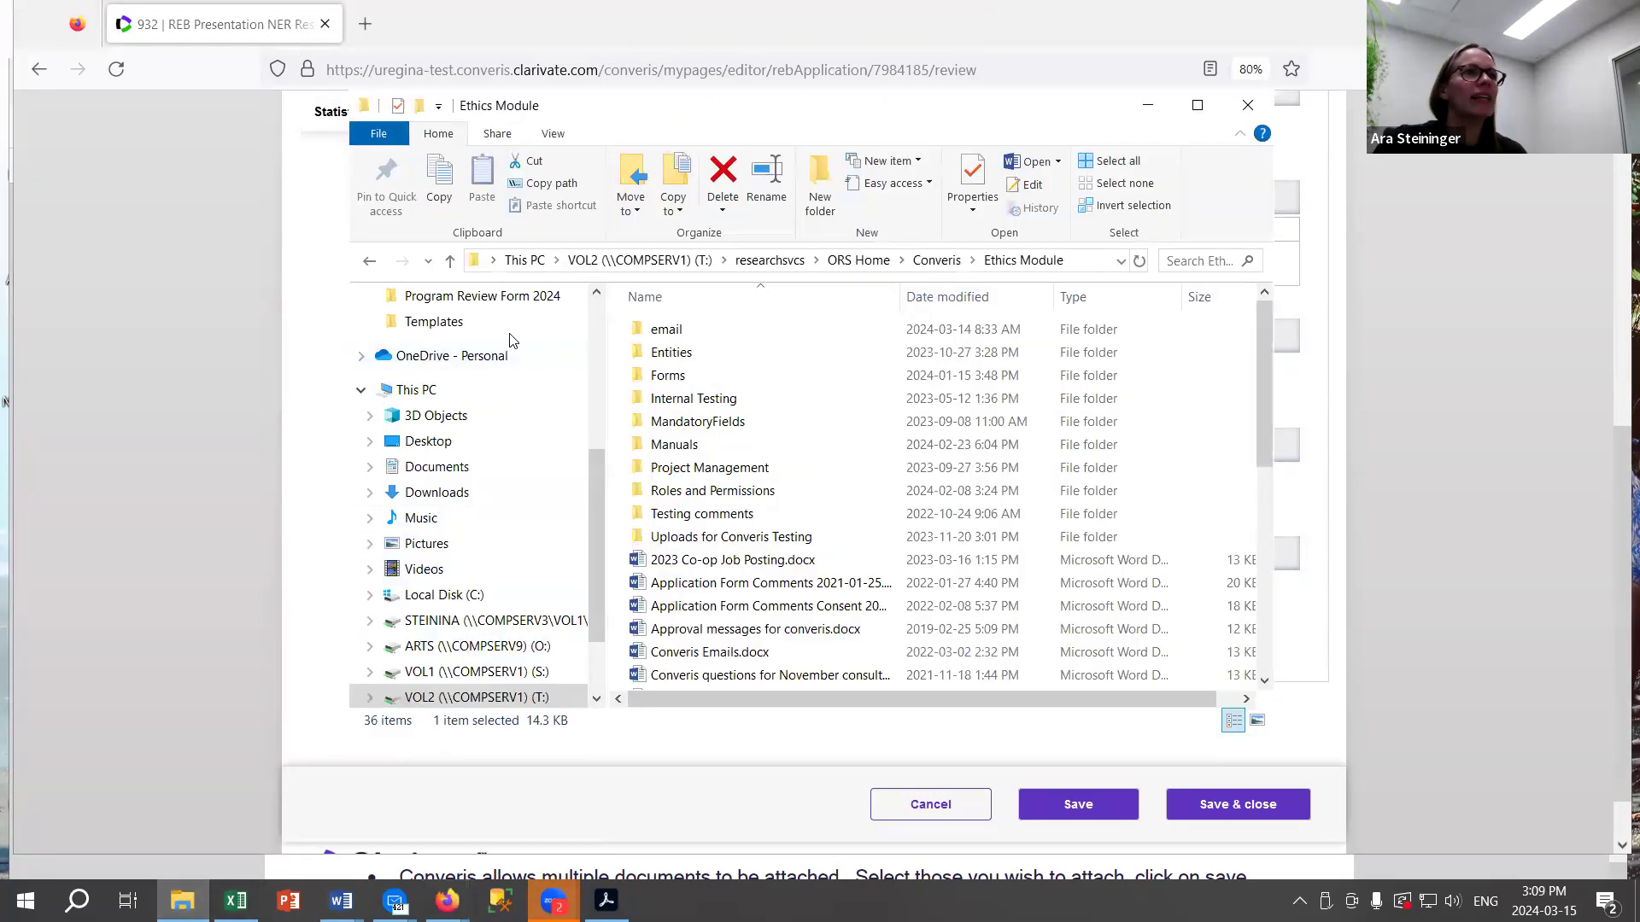
left_click_drag(597, 547, 598, 403)
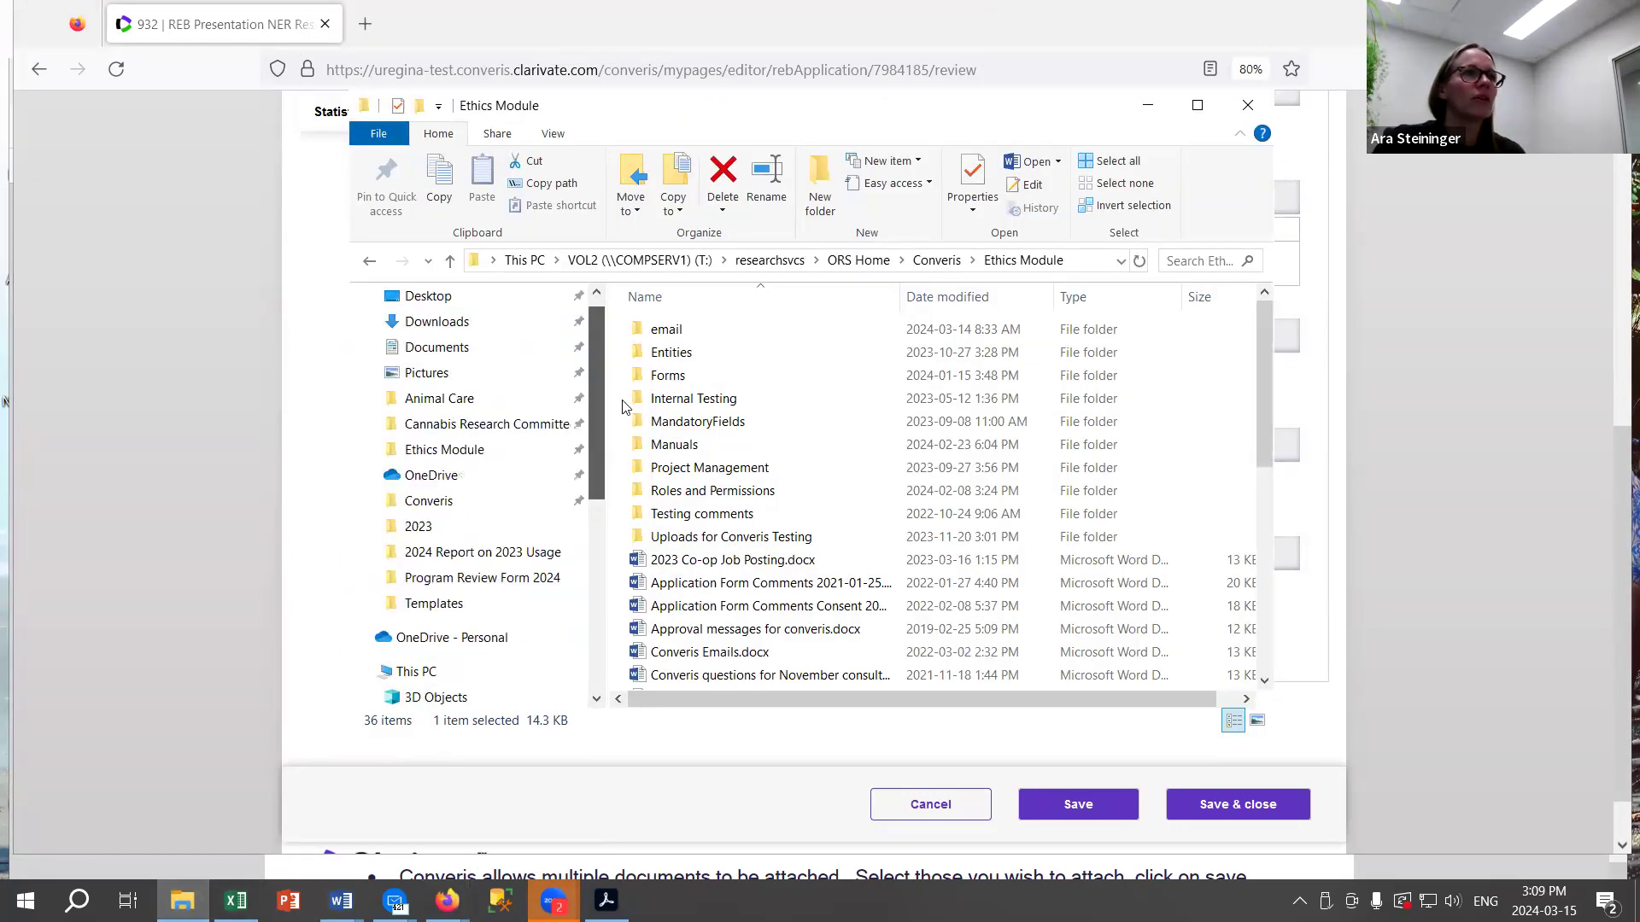
scroll(431, 478, "up", 1)
left_click(428, 338)
double_click(726, 329)
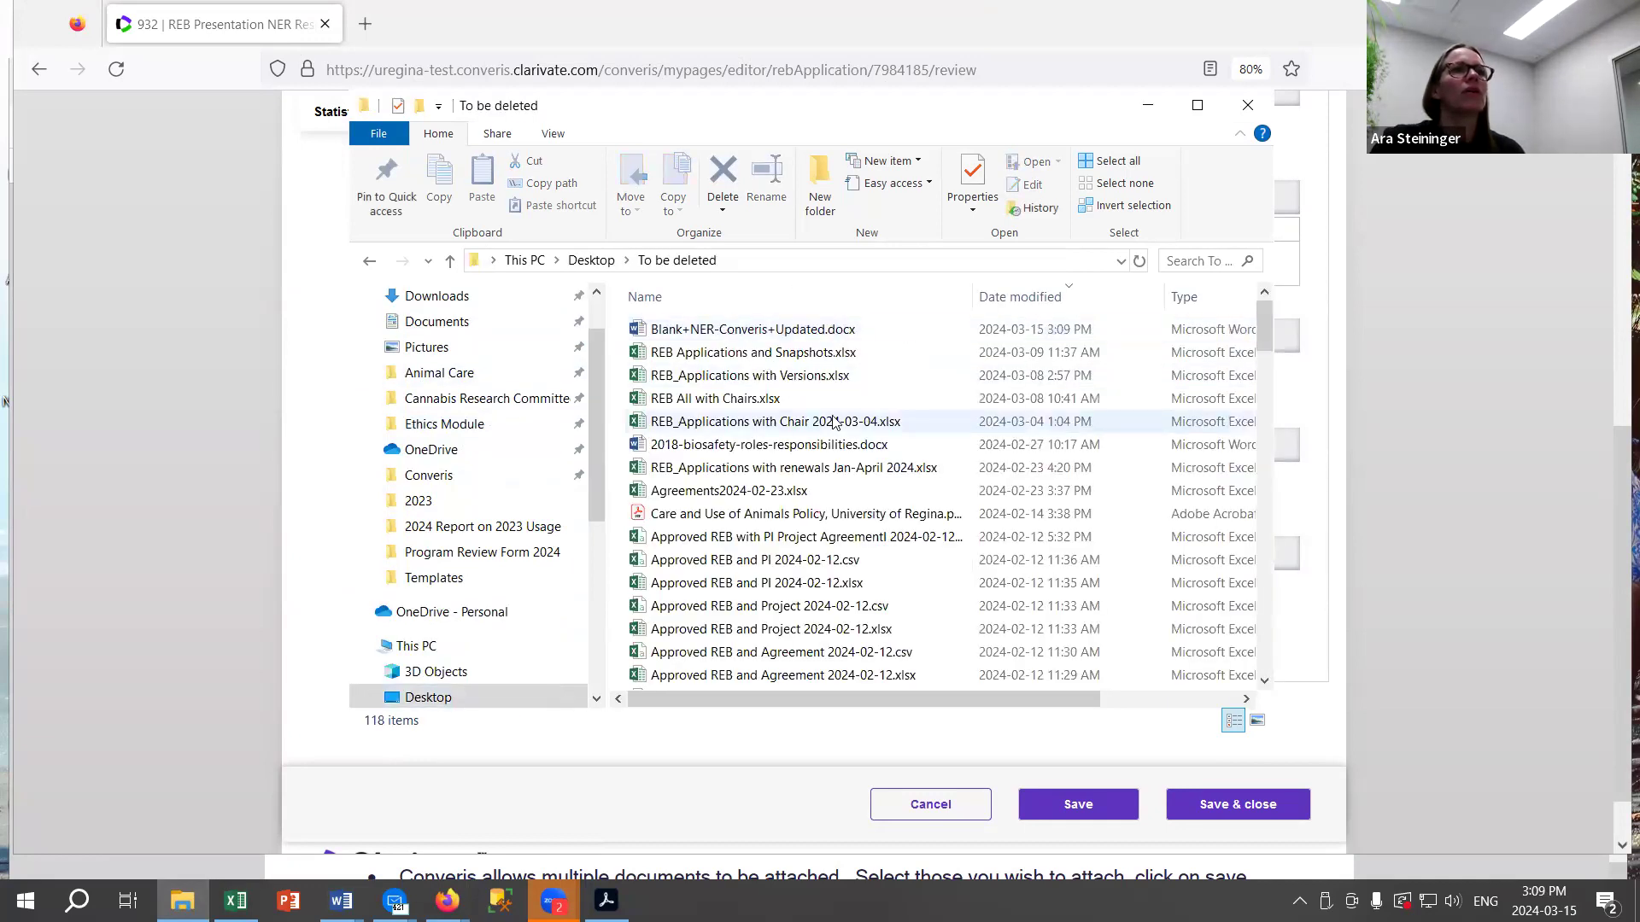
left_click(718, 330)
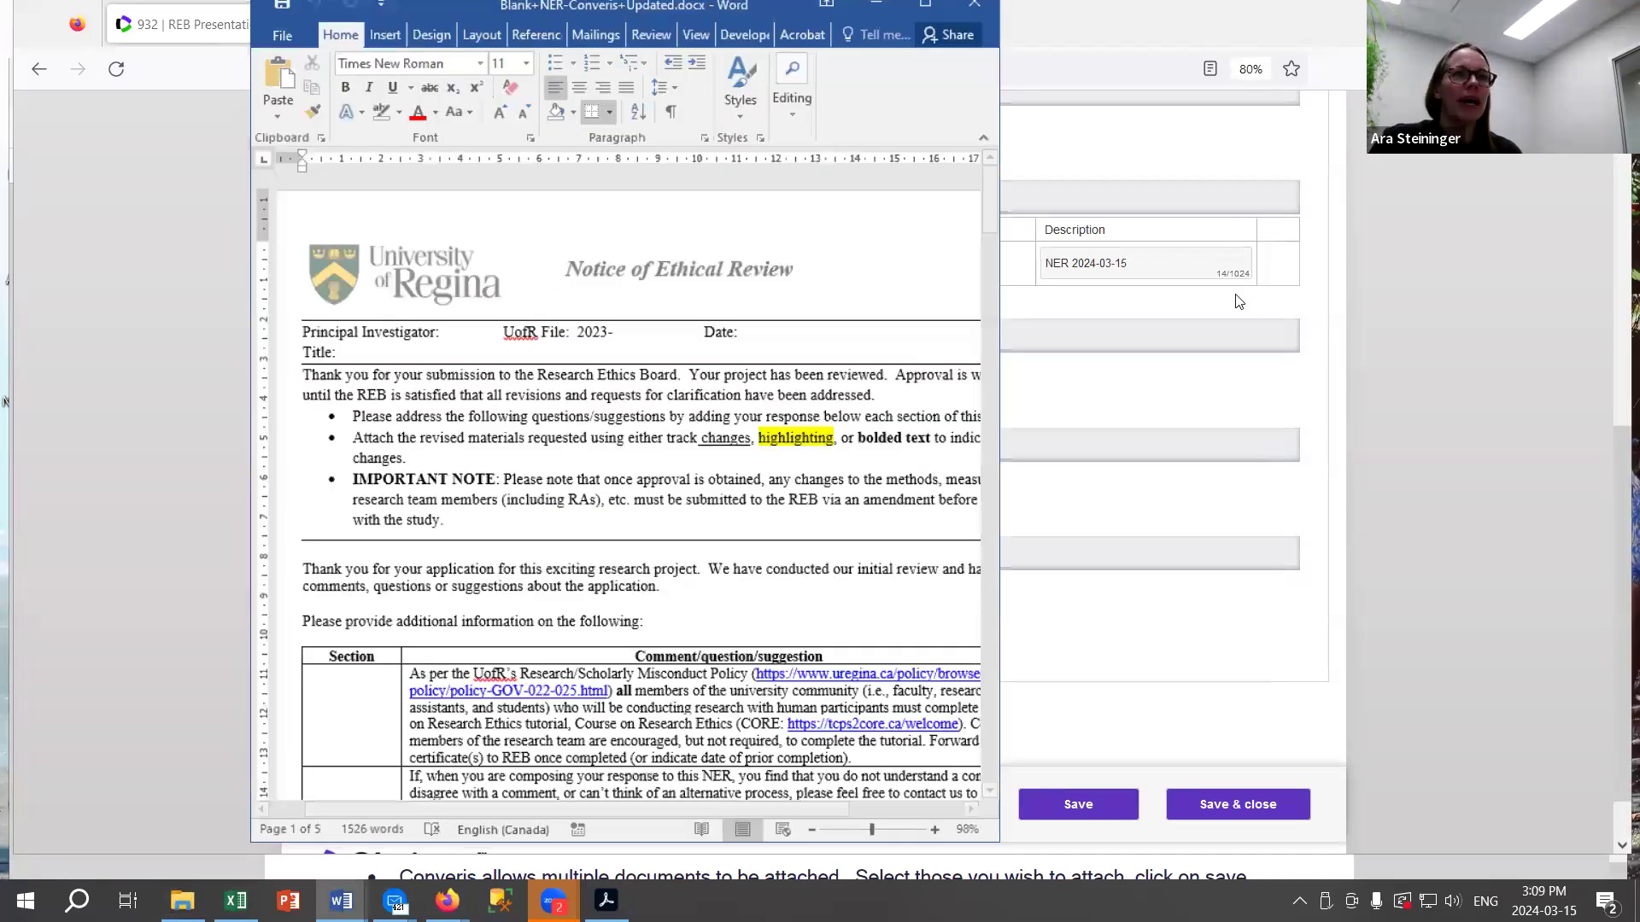
Look through the Notice of Ethical Review, examining its instructions, highlighted question rows and the blank rows for comments and responses.
scroll(400, 362, "down", 8)
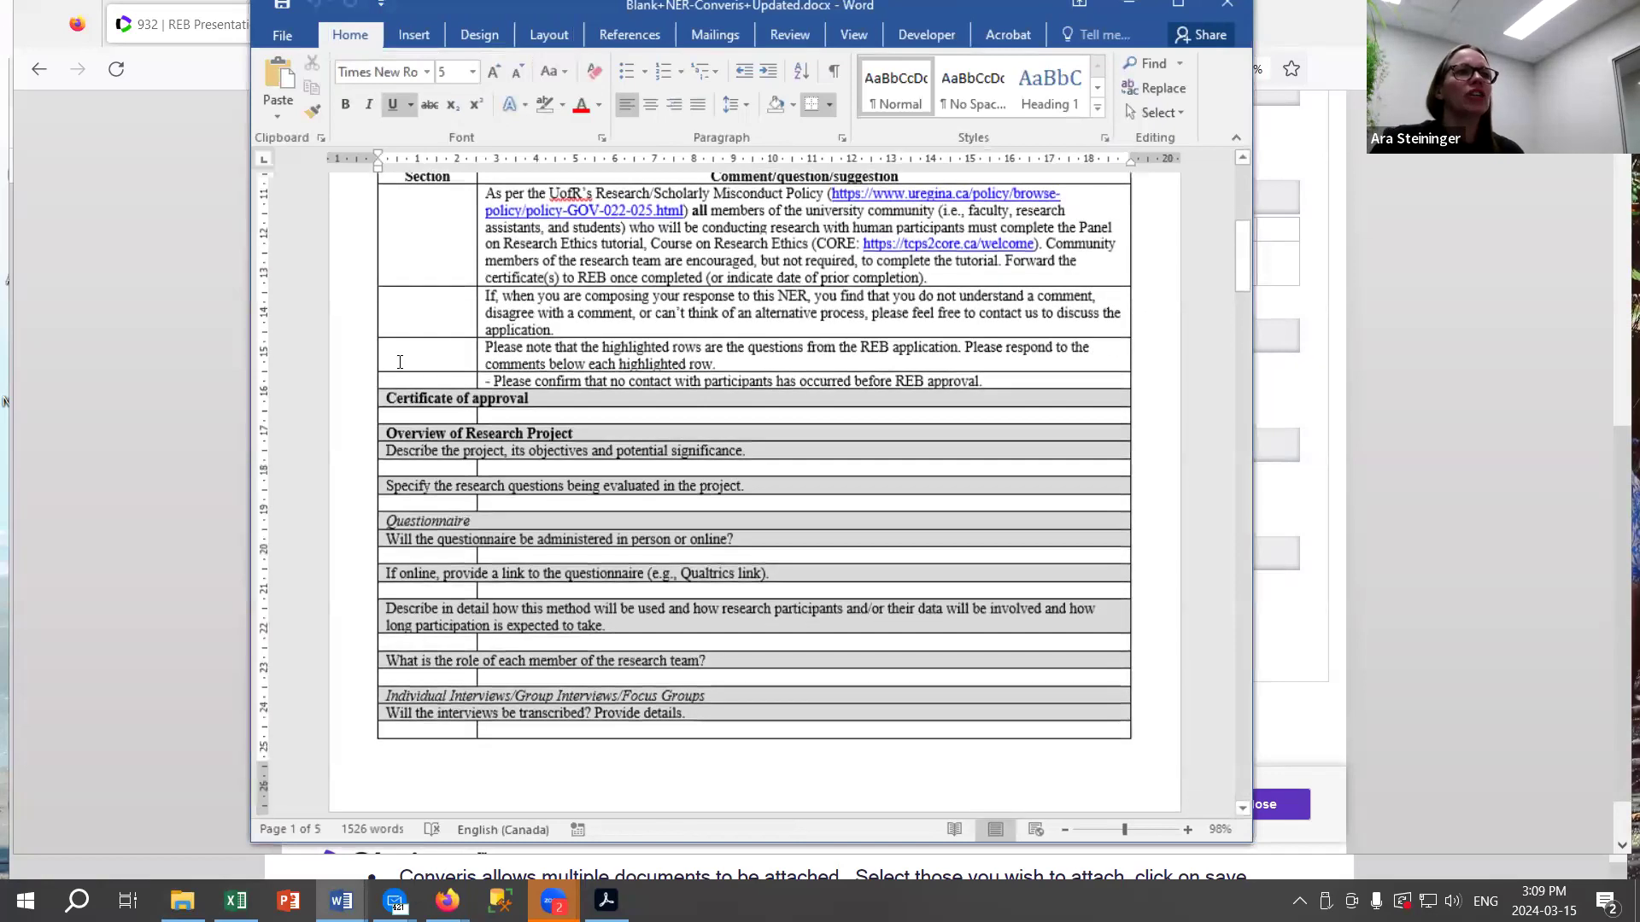
left_click(402, 416)
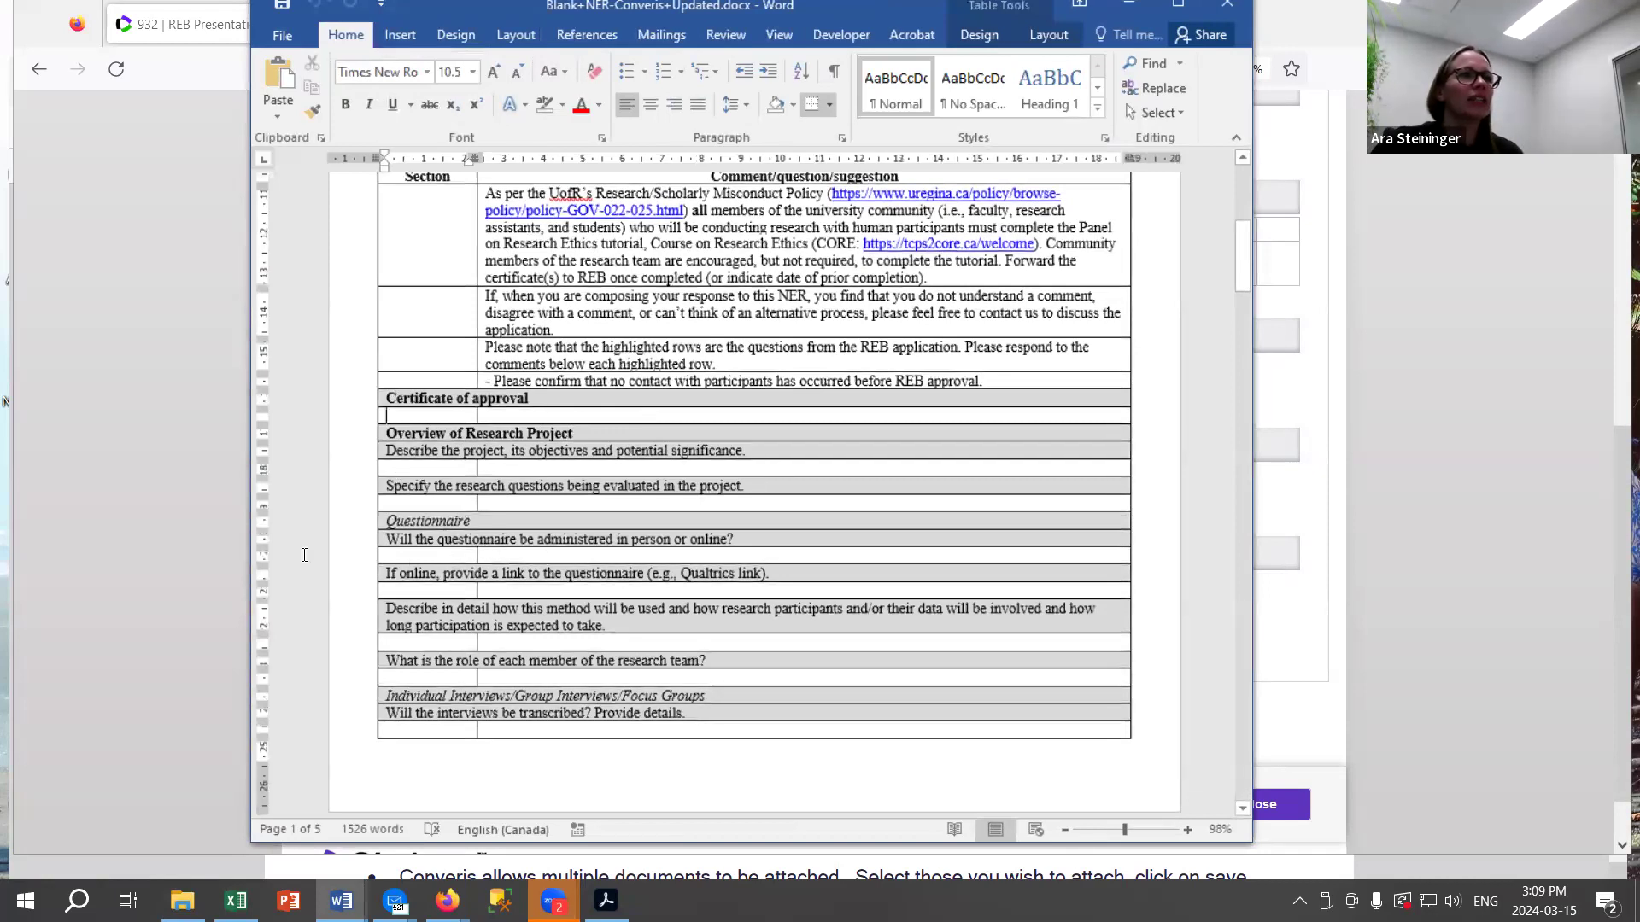
scroll(632, 534, "down", 2)
scroll(632, 533, "down", 15)
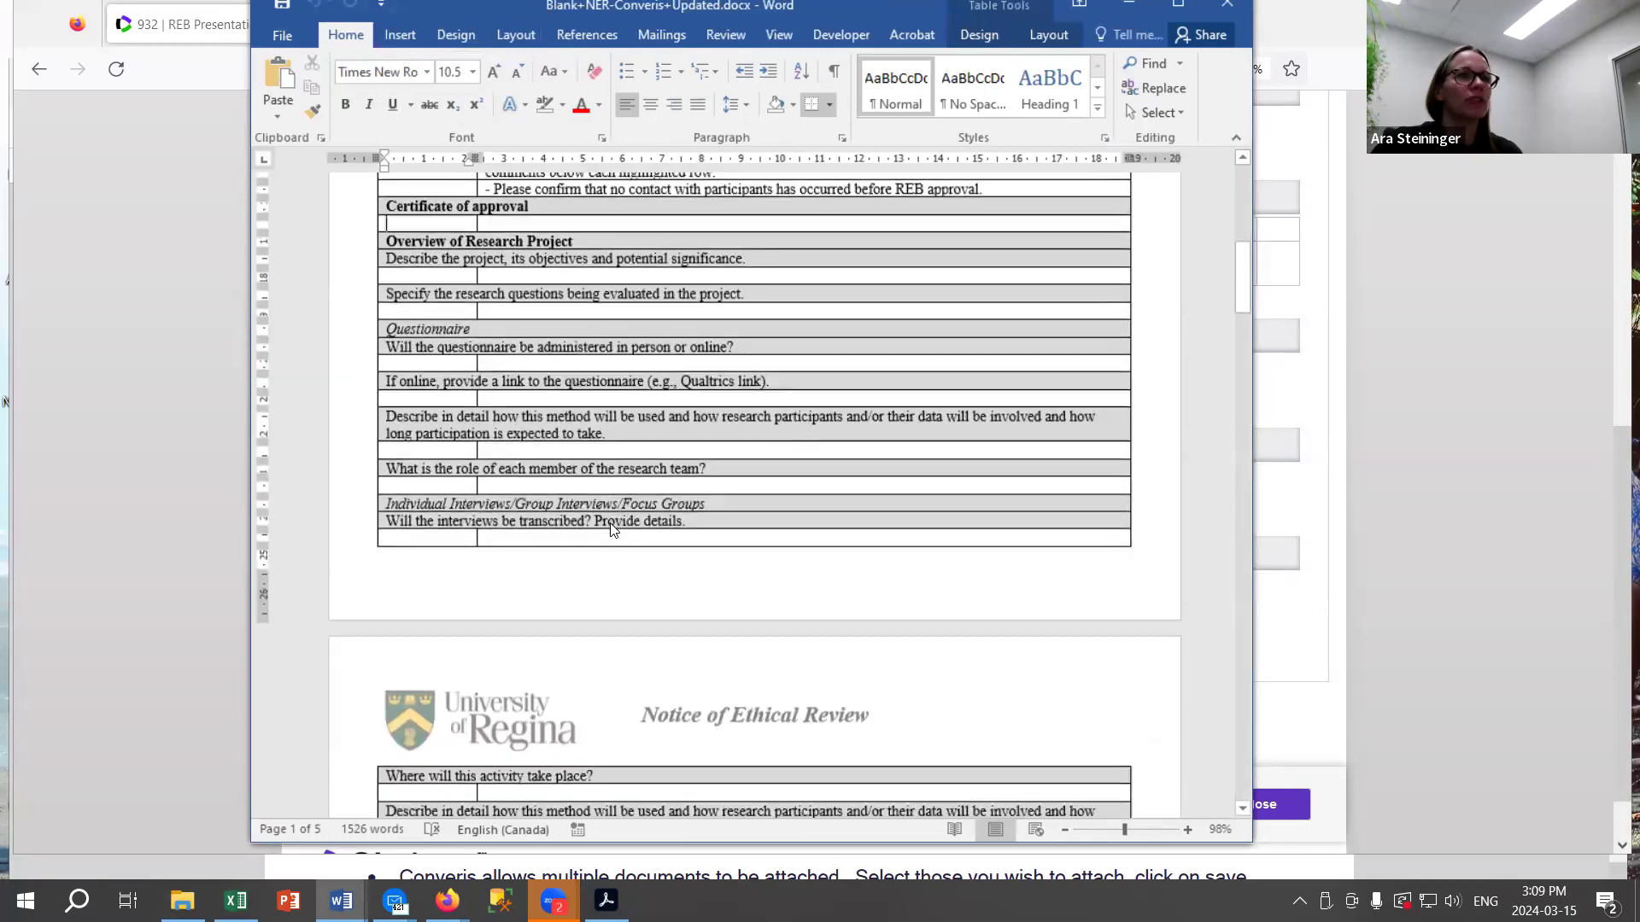
scroll(614, 526, "down", 15)
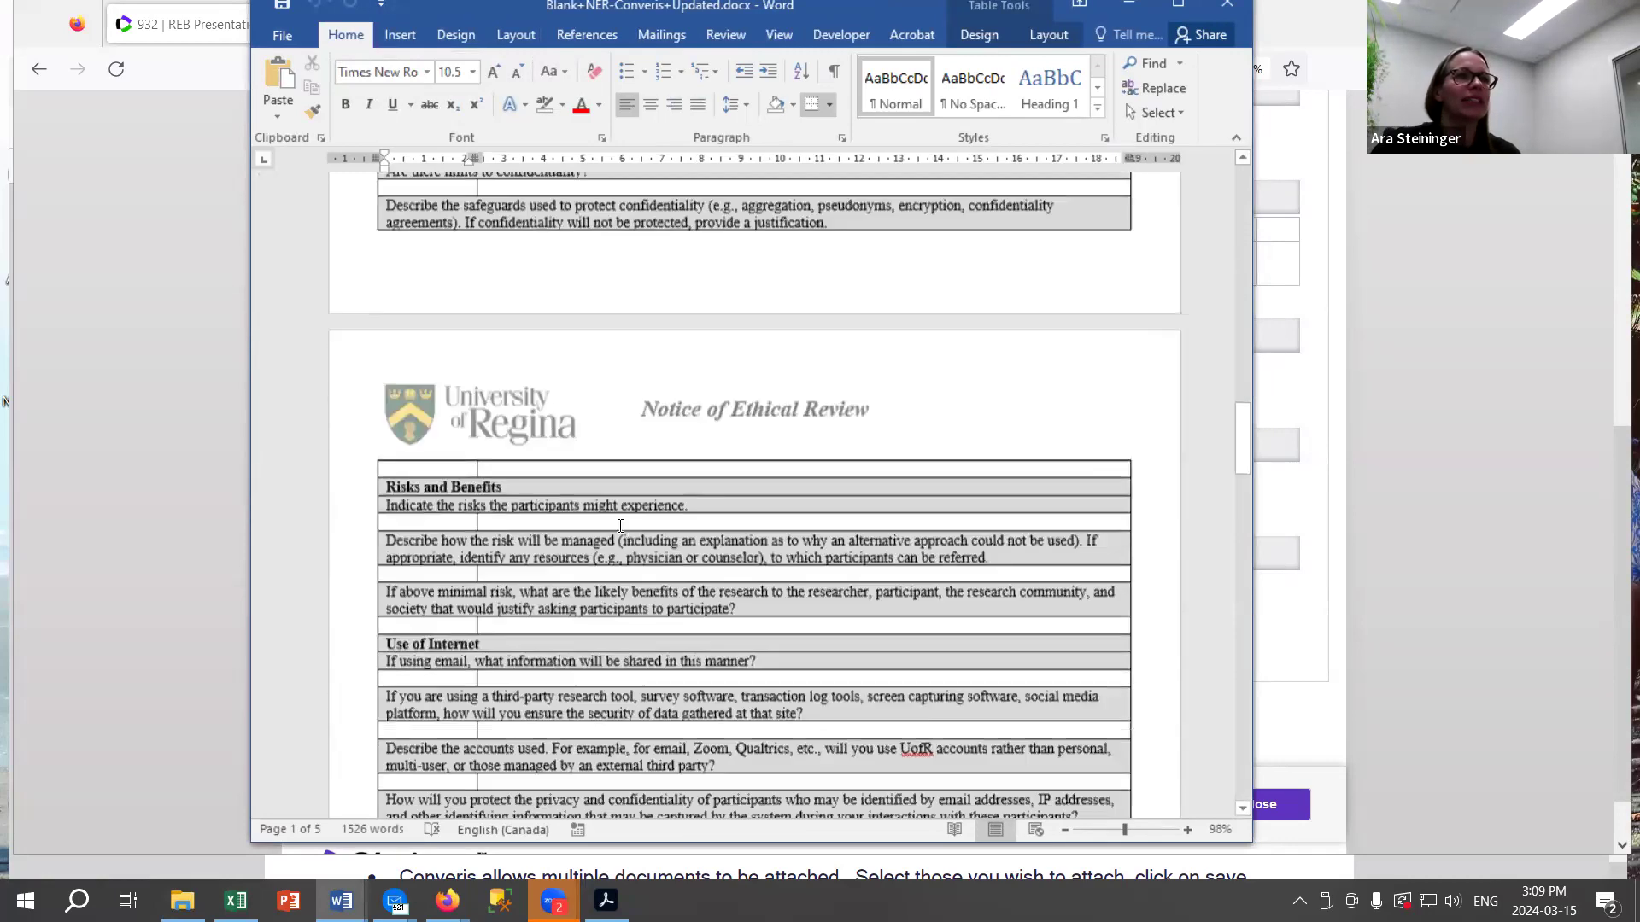
scroll(632, 534, "up", 20)
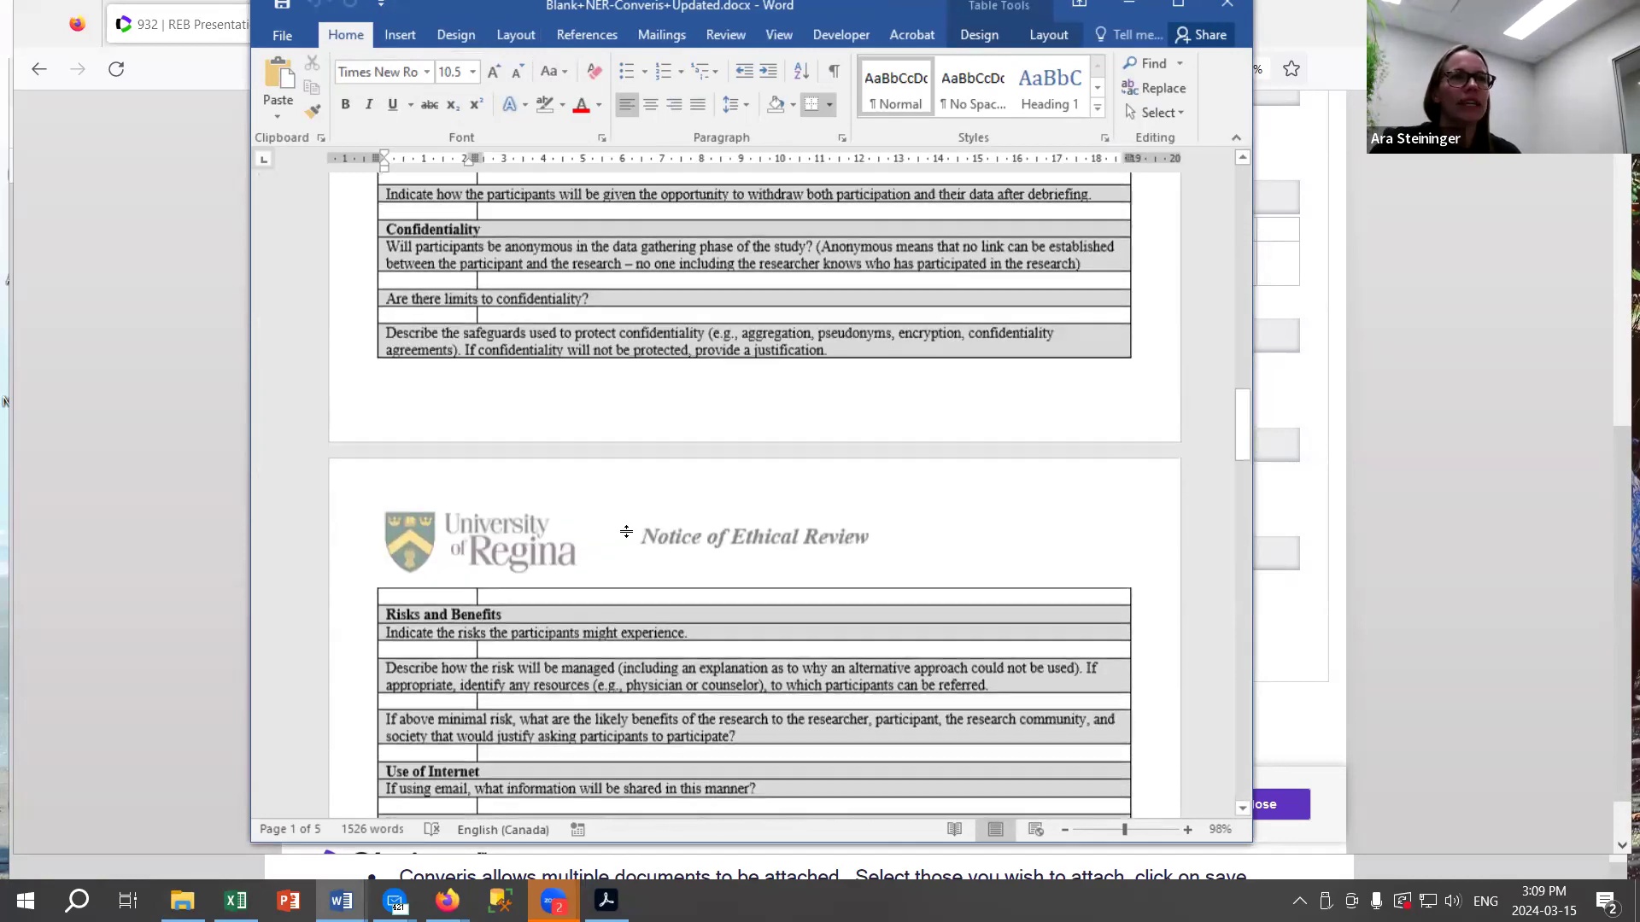
scroll(625, 532, "up", 5)
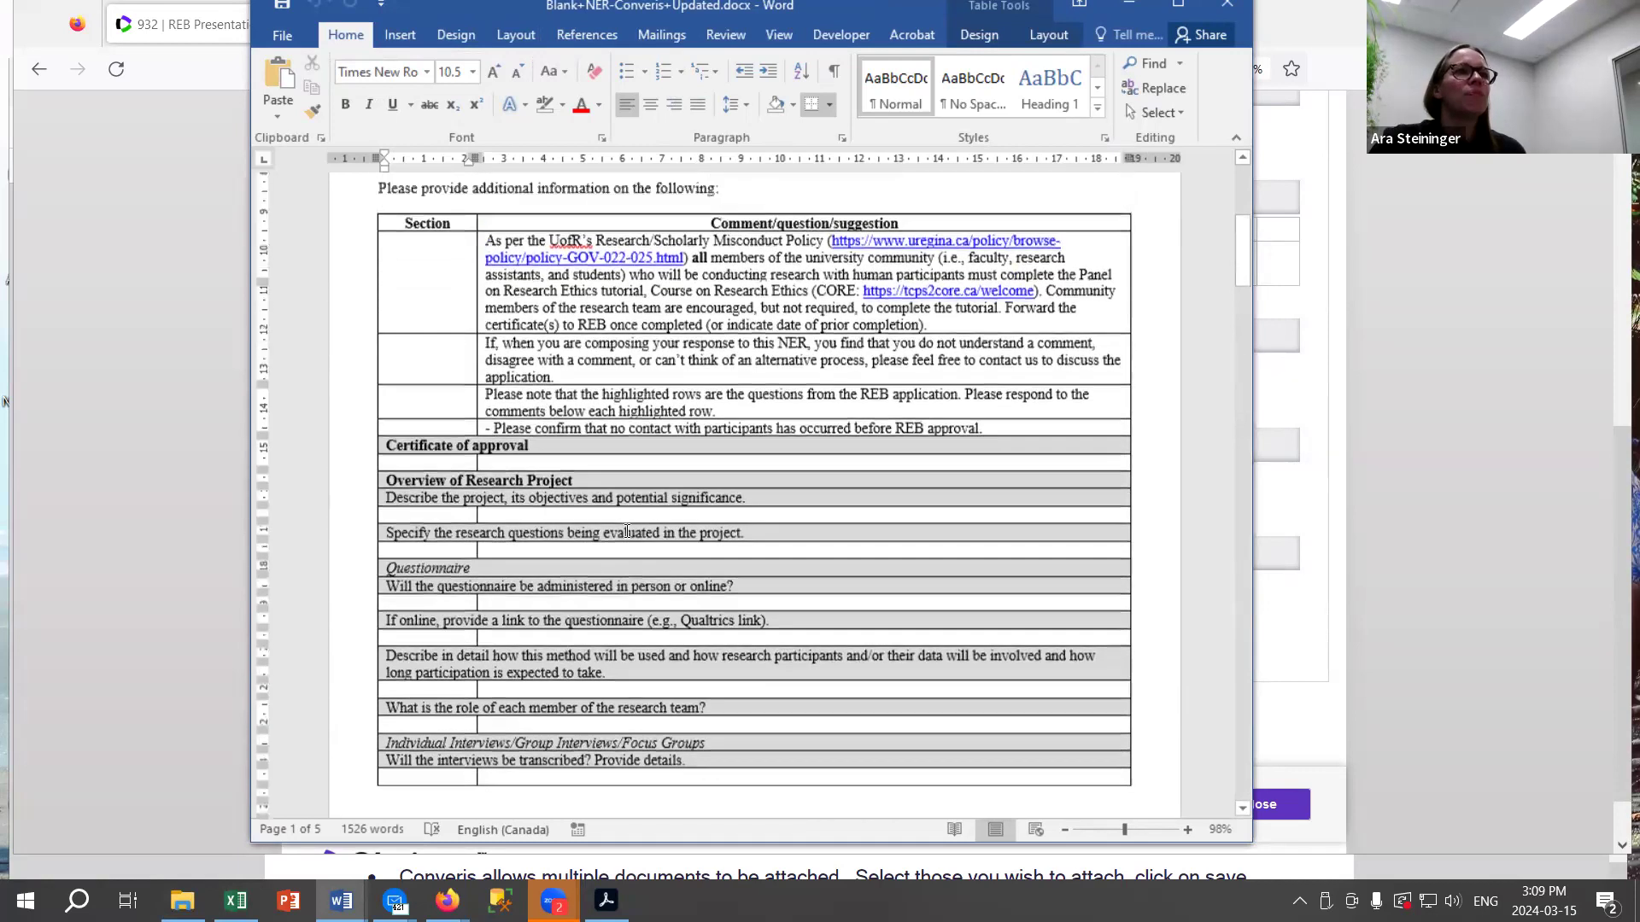
scroll(682, 647, "down", 2)
scroll(681, 647, "down", 4)
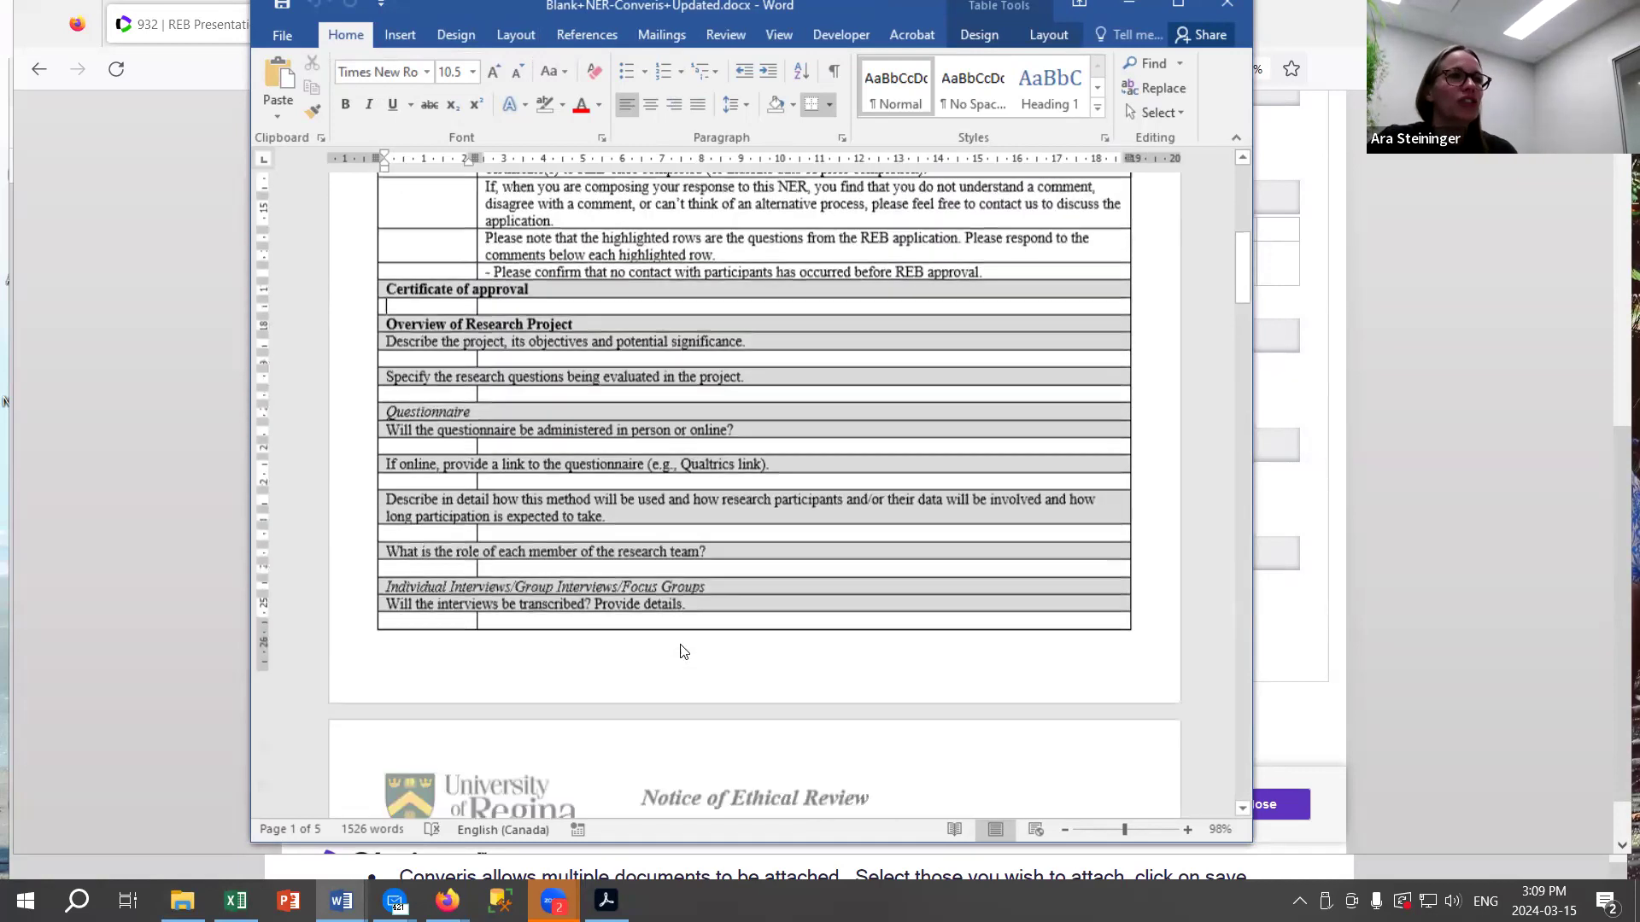
Fill both cells below the question on each research team member's role with random placeholder text as a sample comment and response.
left_click_drag(480, 510, 661, 518)
left_click(712, 514)
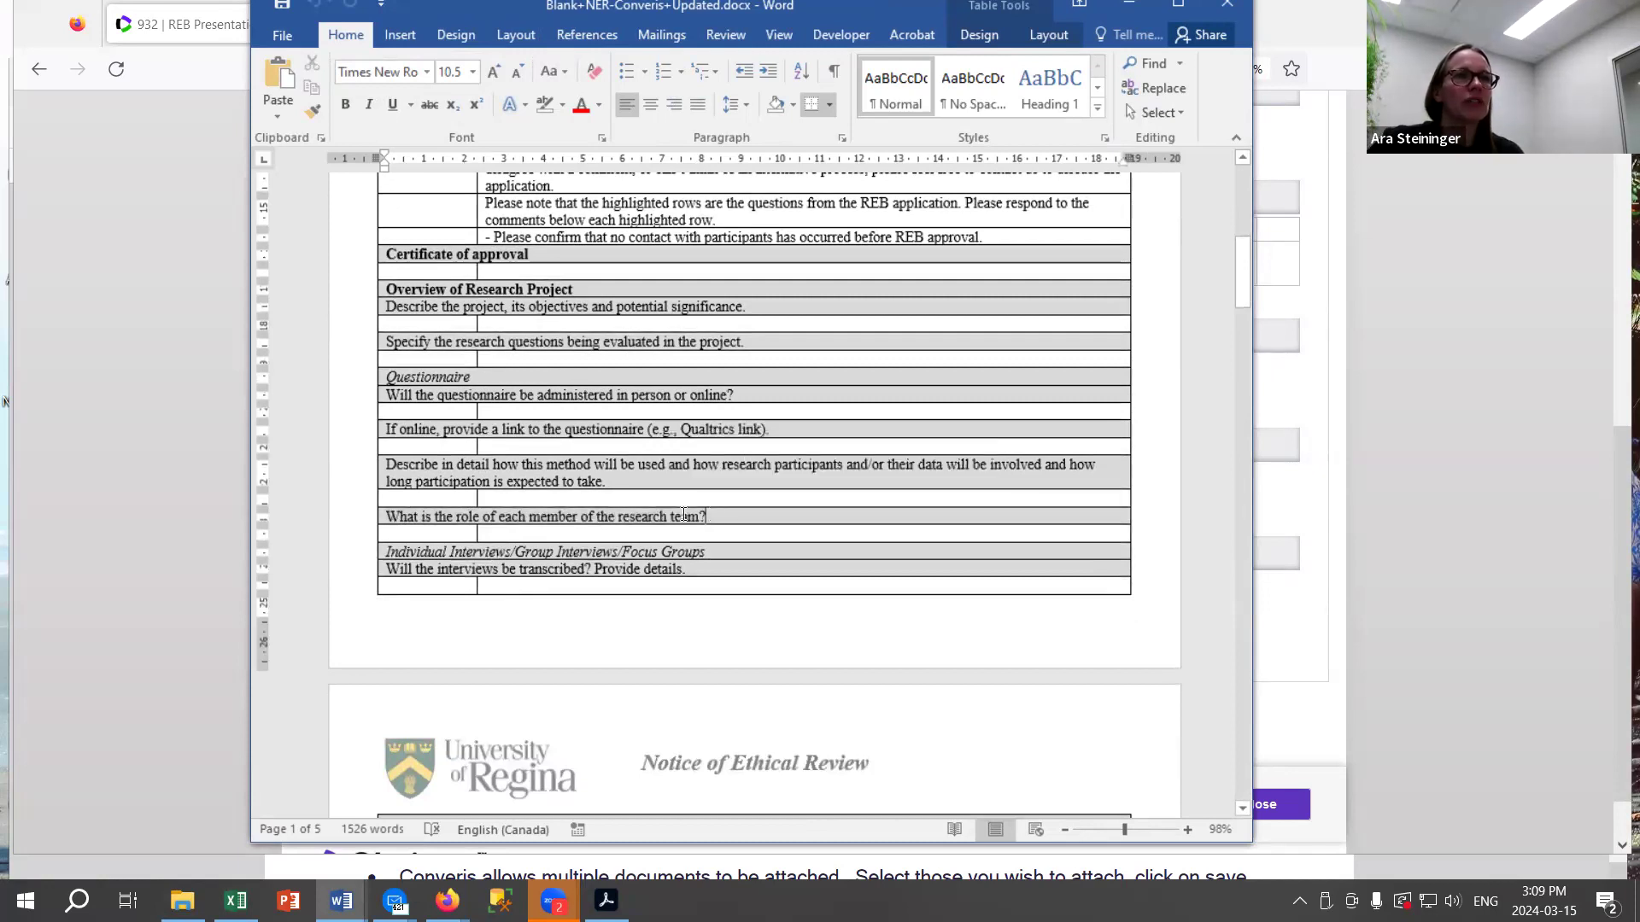
left_click(419, 534)
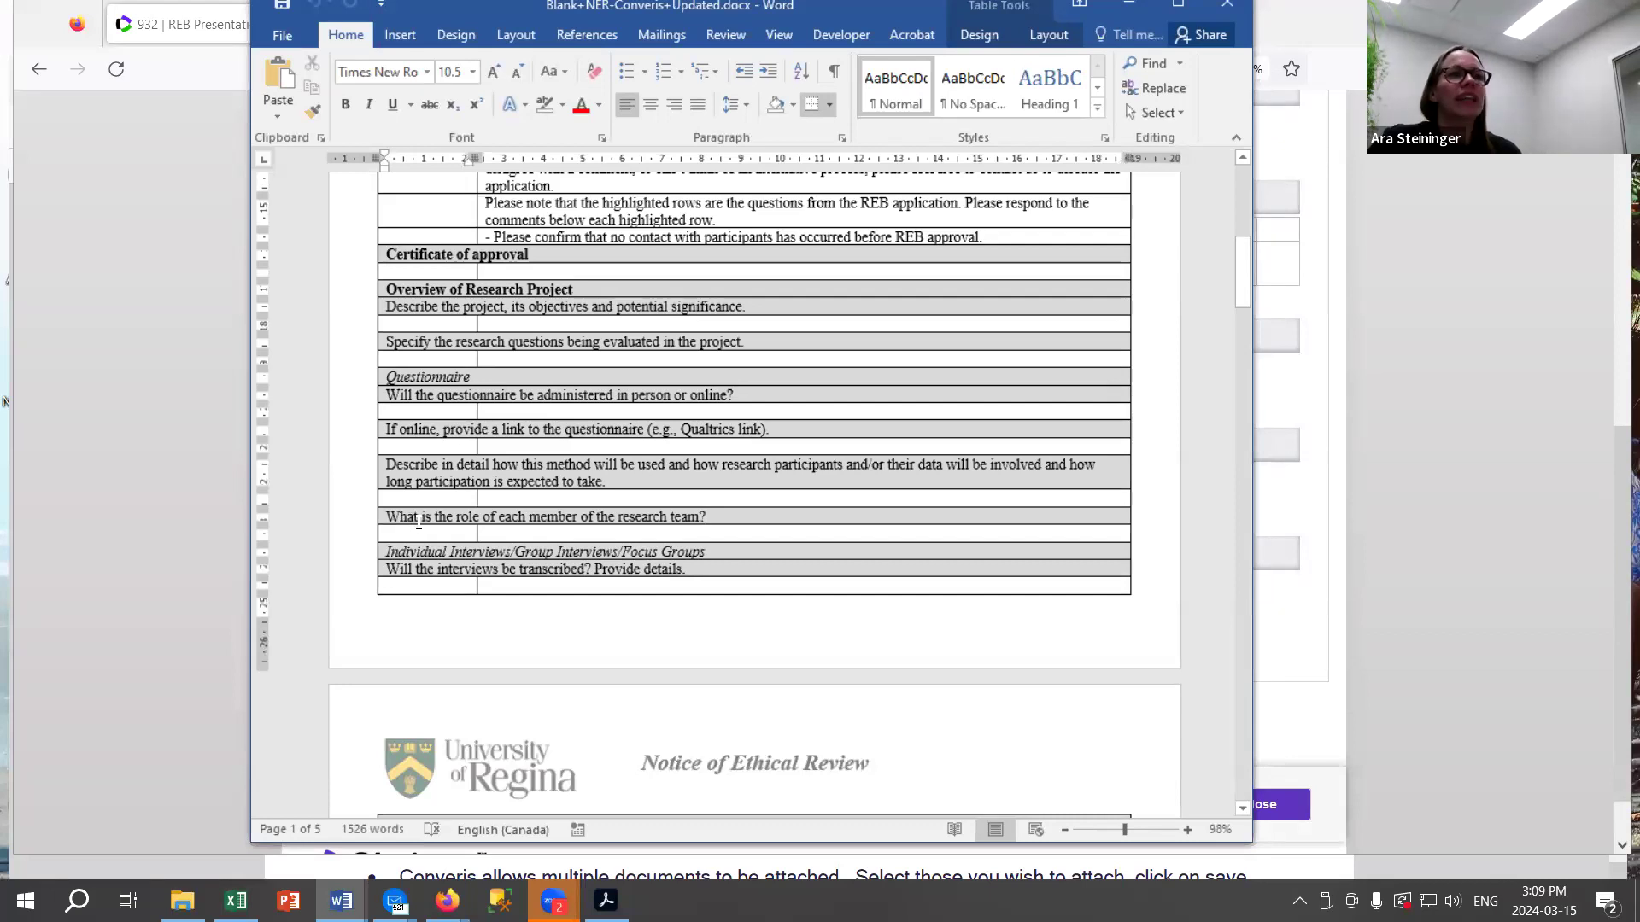
type("lkjasdlfijasldkfjalksjdflkajsdflkjalskdjflk")
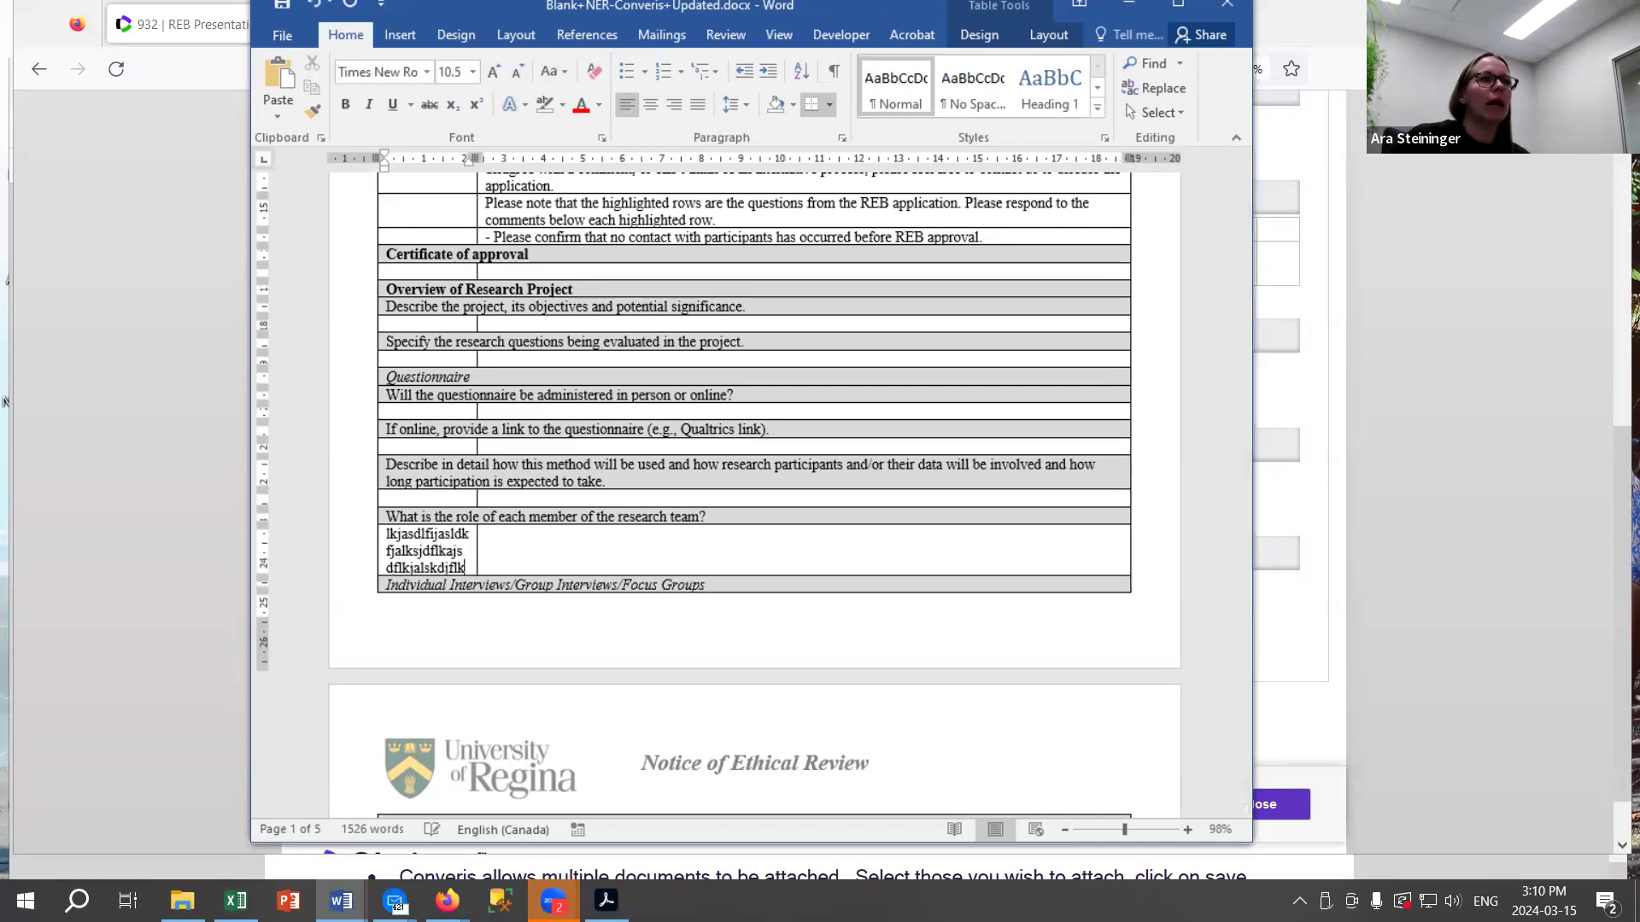
type("jasdlfkjalskdjf")
left_click(581, 556)
type("lkjlkjzlxkjgvlzksfdlkjalksdjflkjSLJFlj")
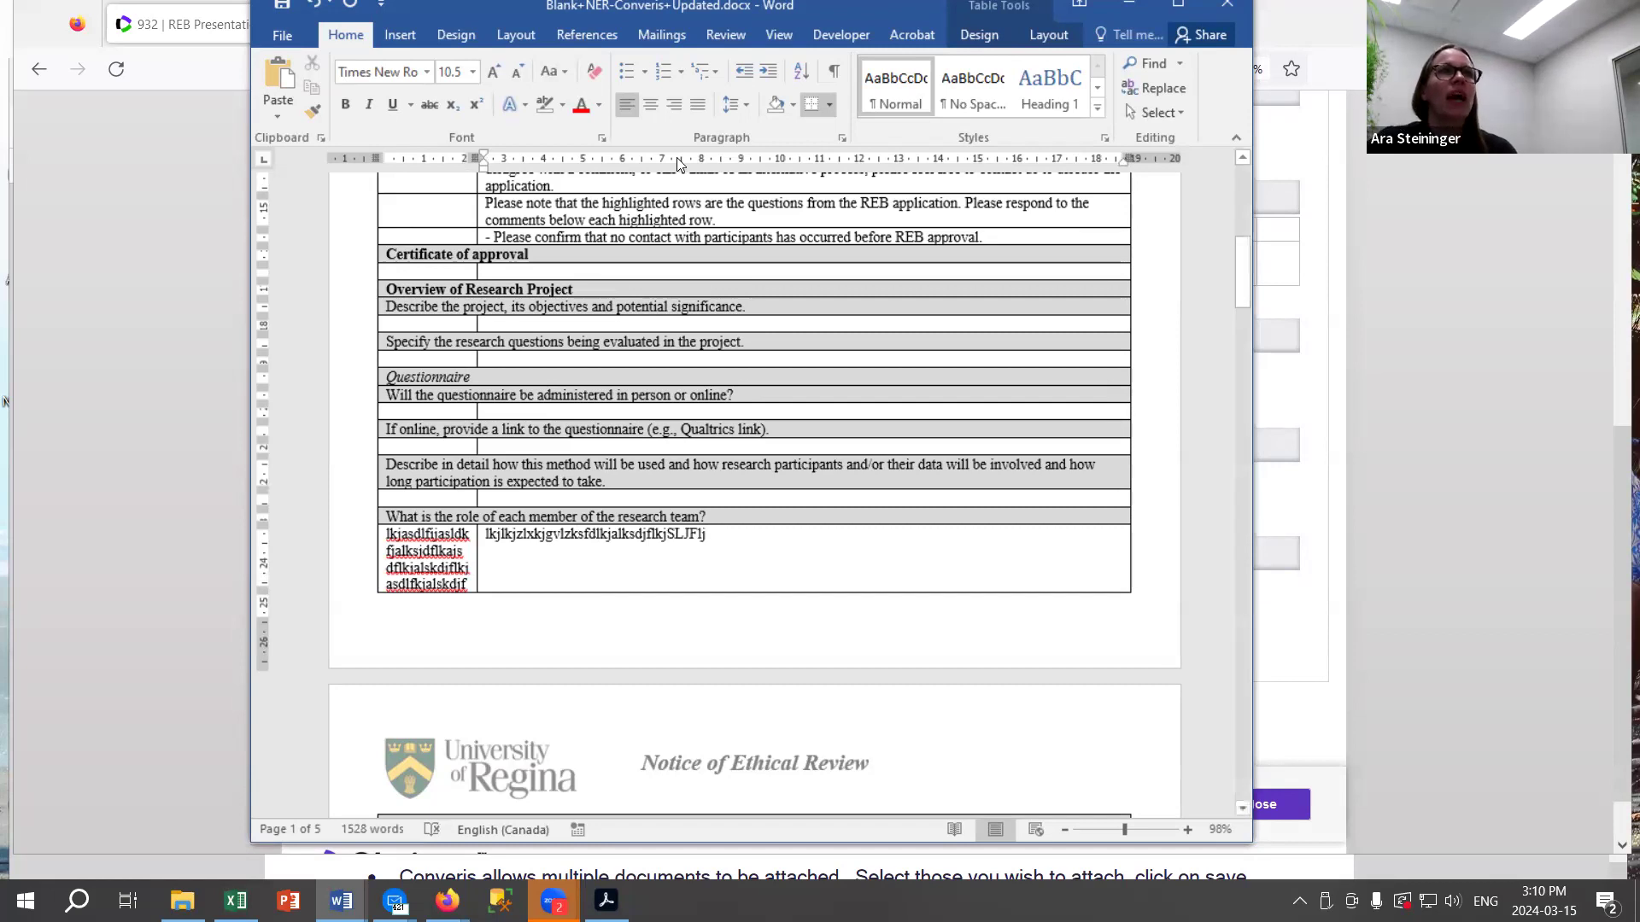
Shrink the Word window and close the Notice of Ethical Review document.
left_click_drag(1252, 843, 1232, 605)
left_click(1246, 582)
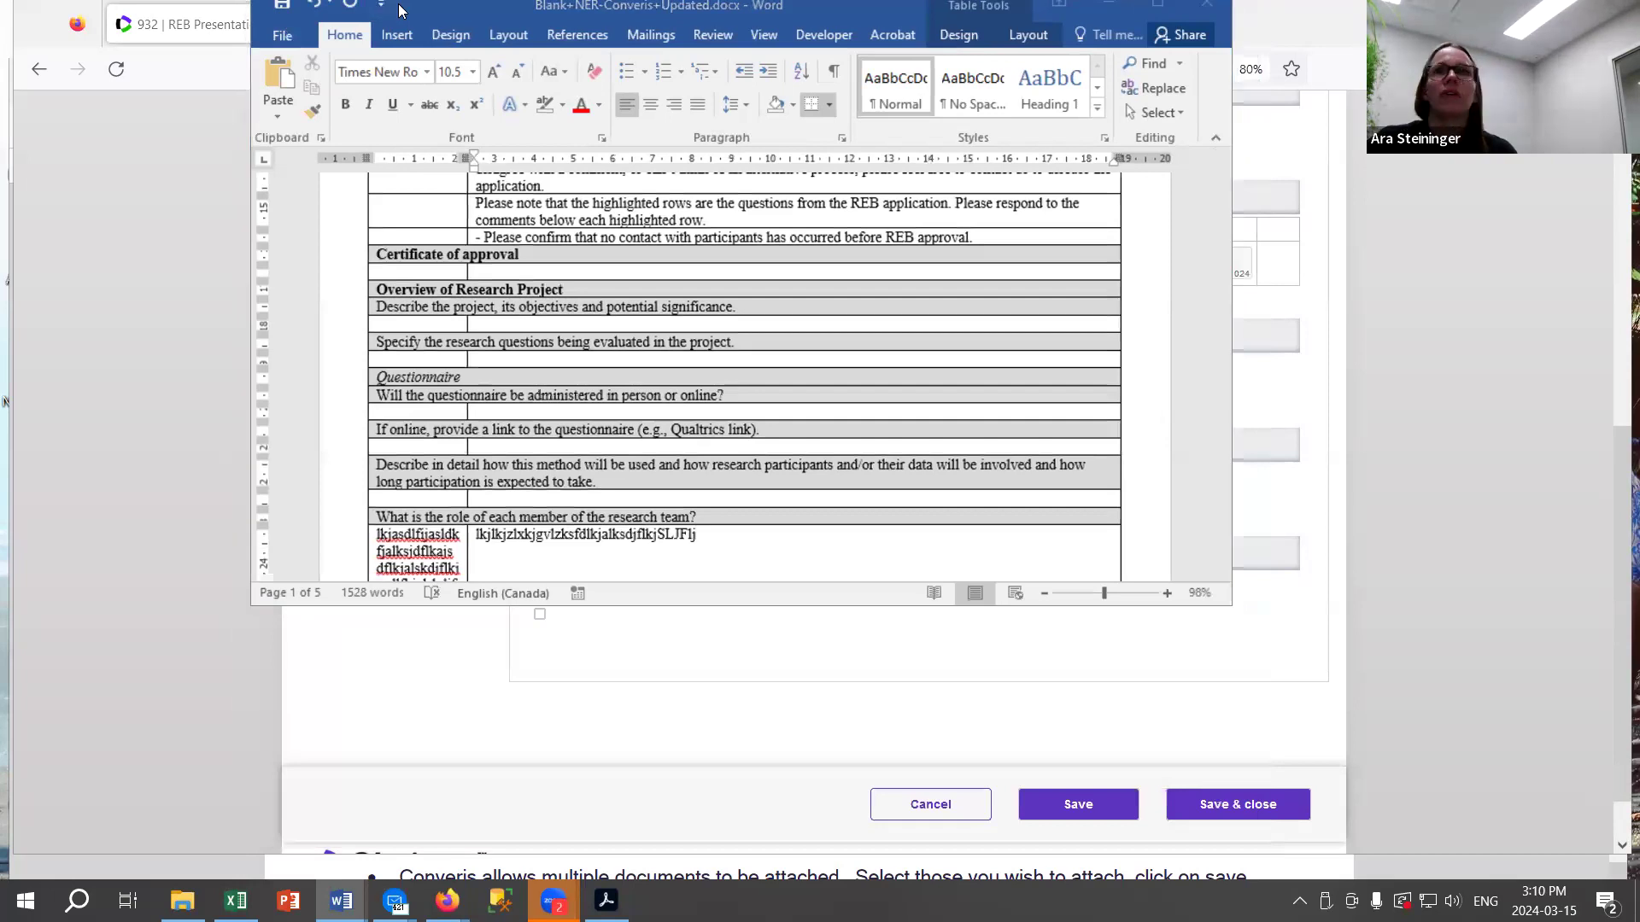
left_click(1206, 4)
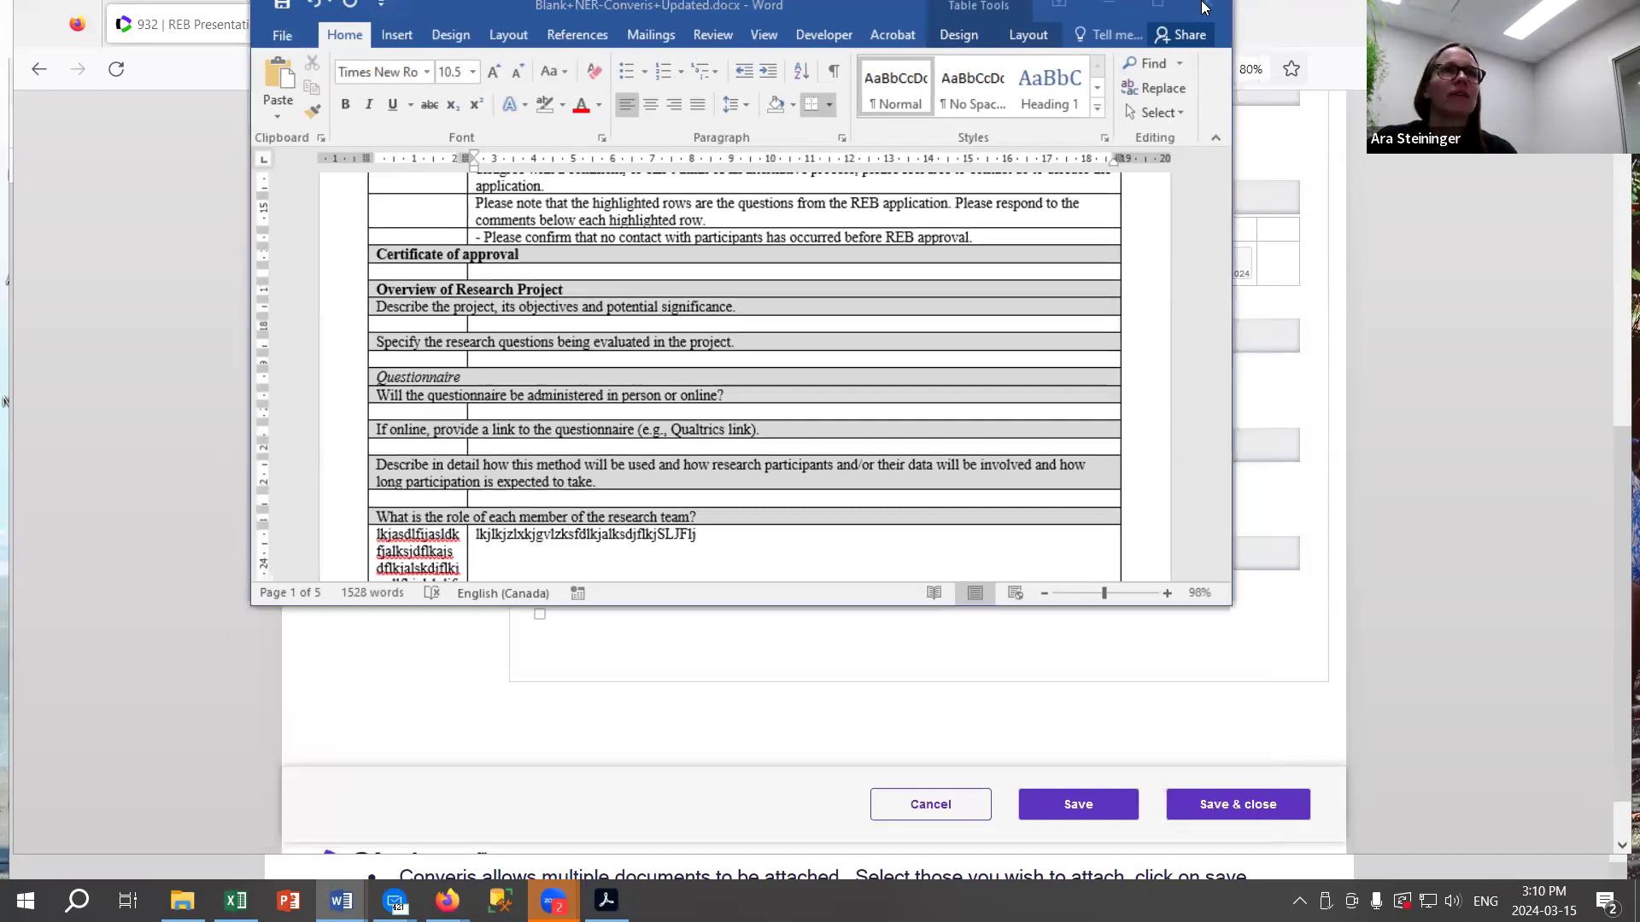
left_click(809, 492)
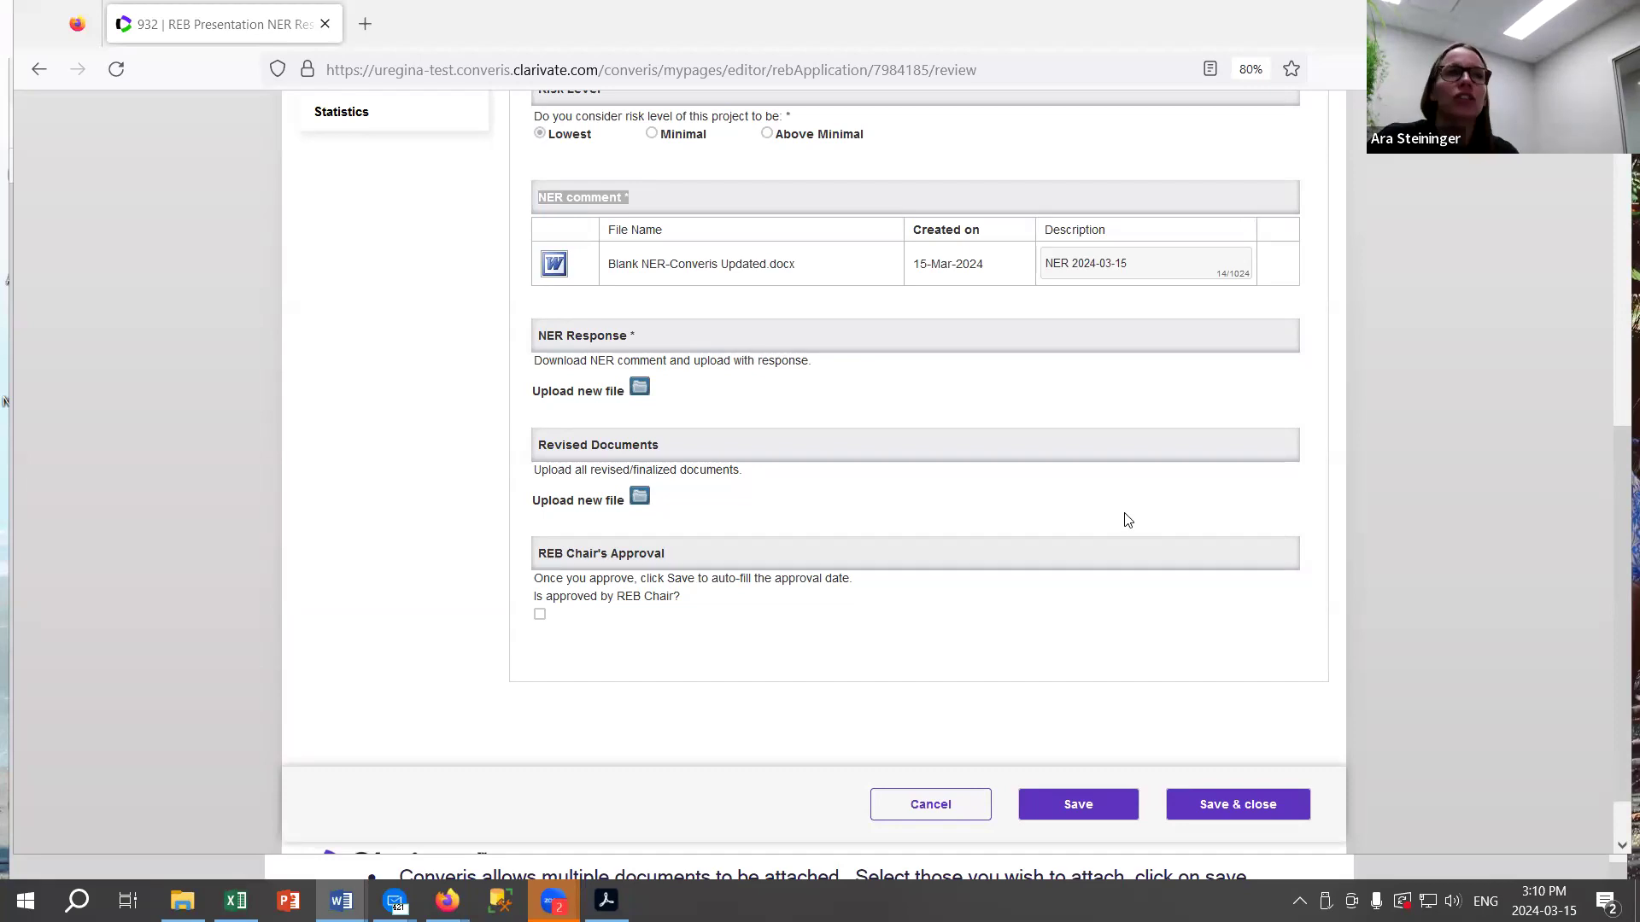
Highlight the NER Response heading in the Review section of application 932.
left_click_drag(539, 334, 646, 345)
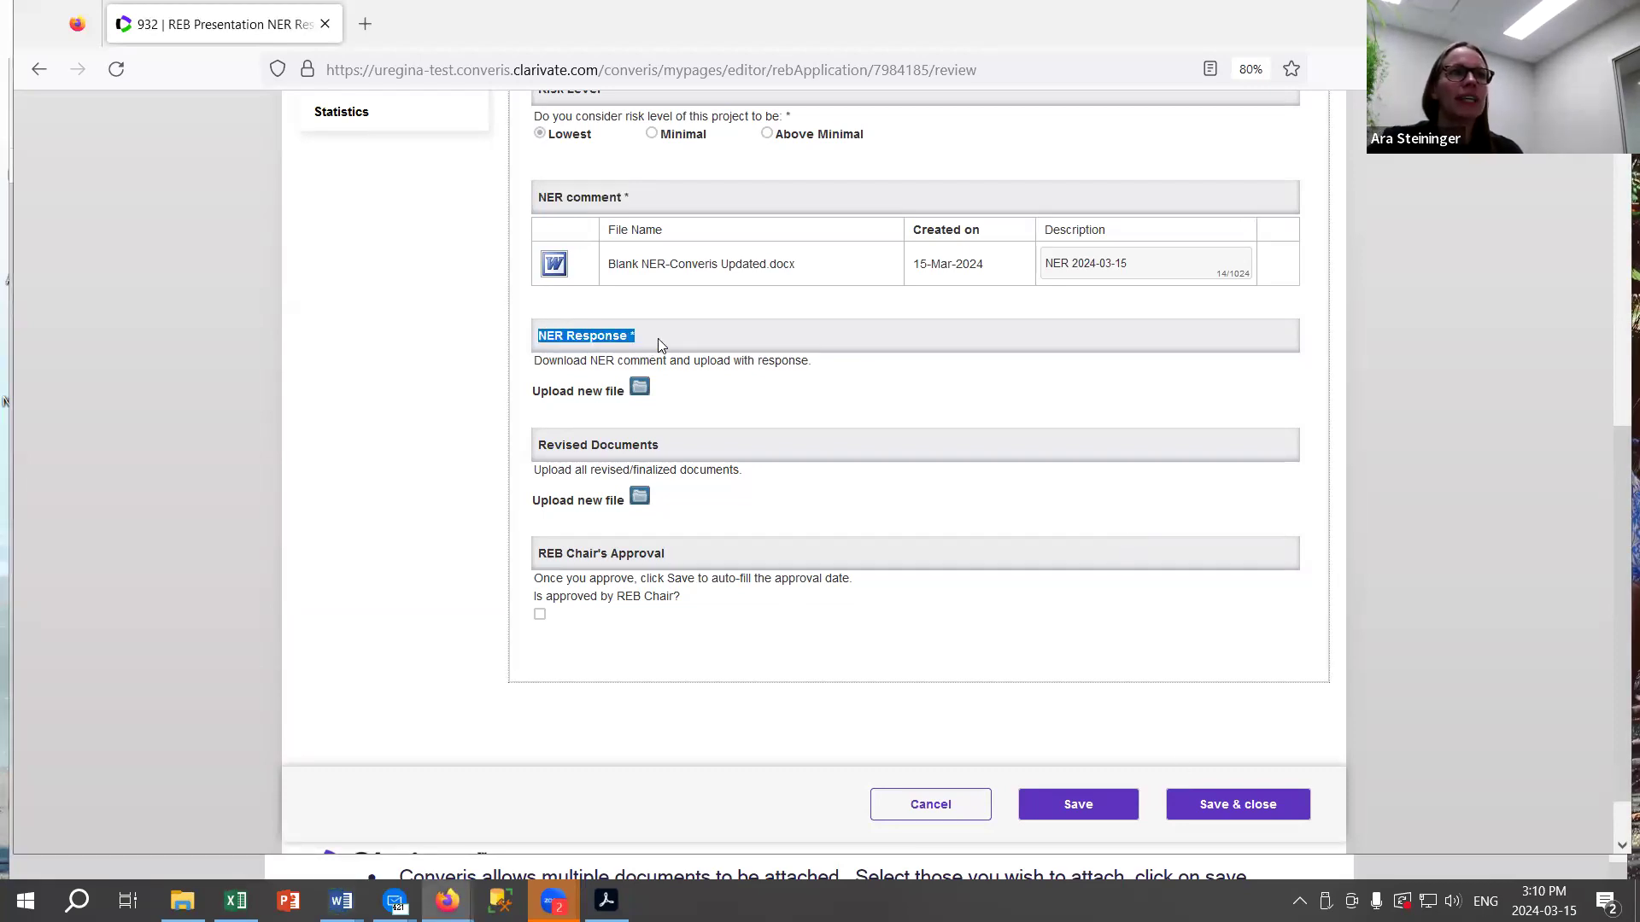
left_click(539, 361)
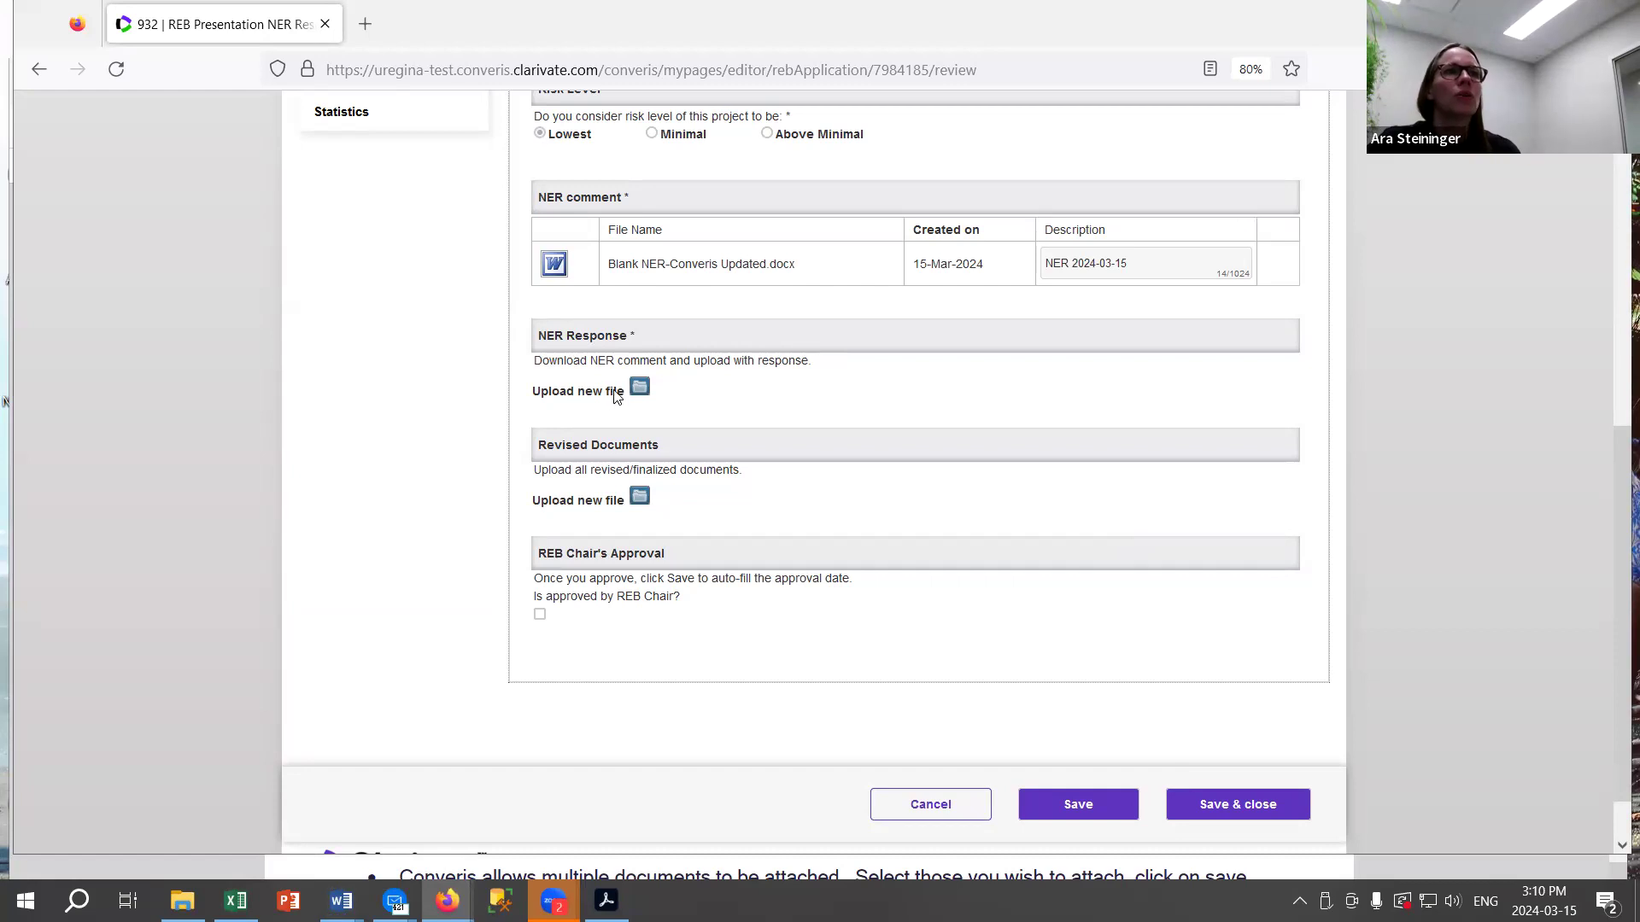
left_click(640, 387)
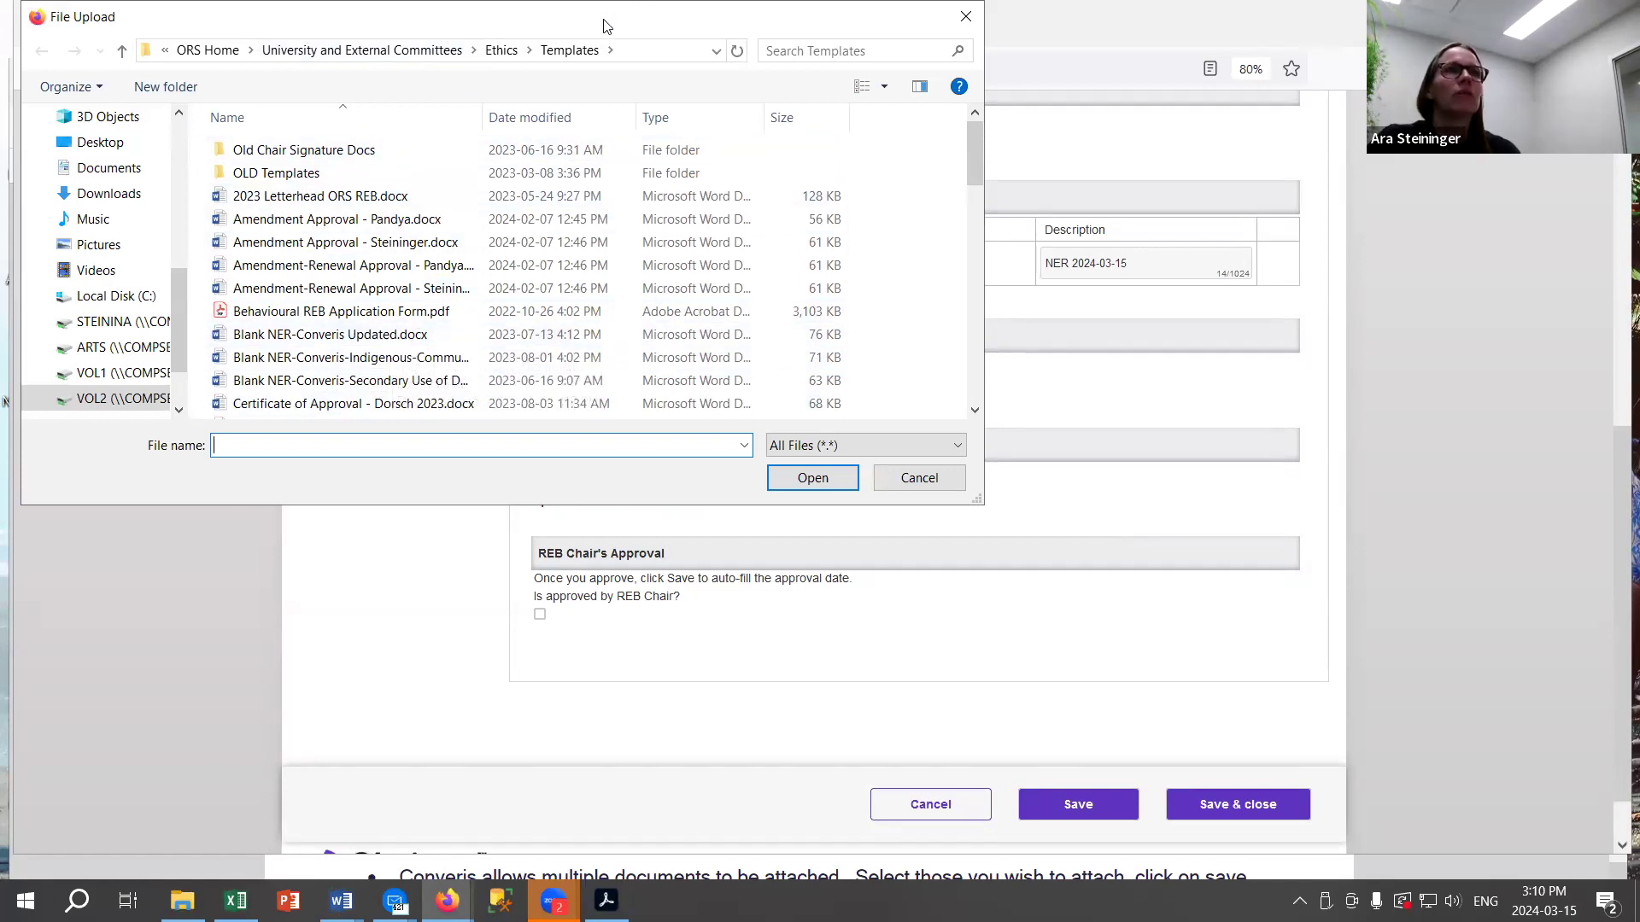
left_click_drag(603, 24, 1089, 274)
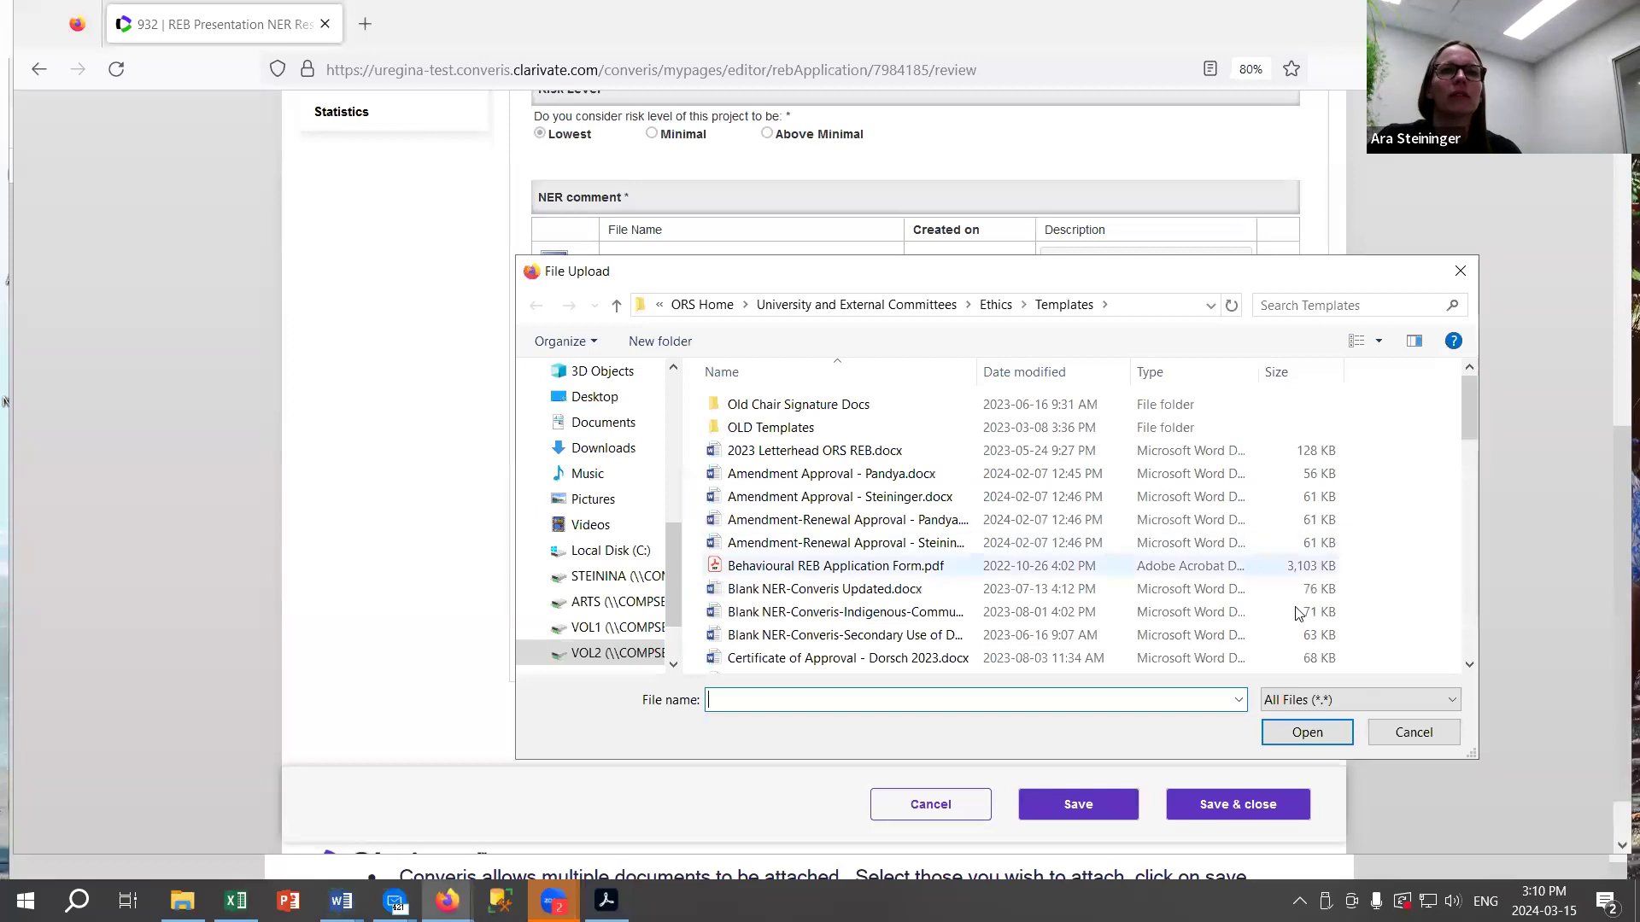
left_click(1406, 727)
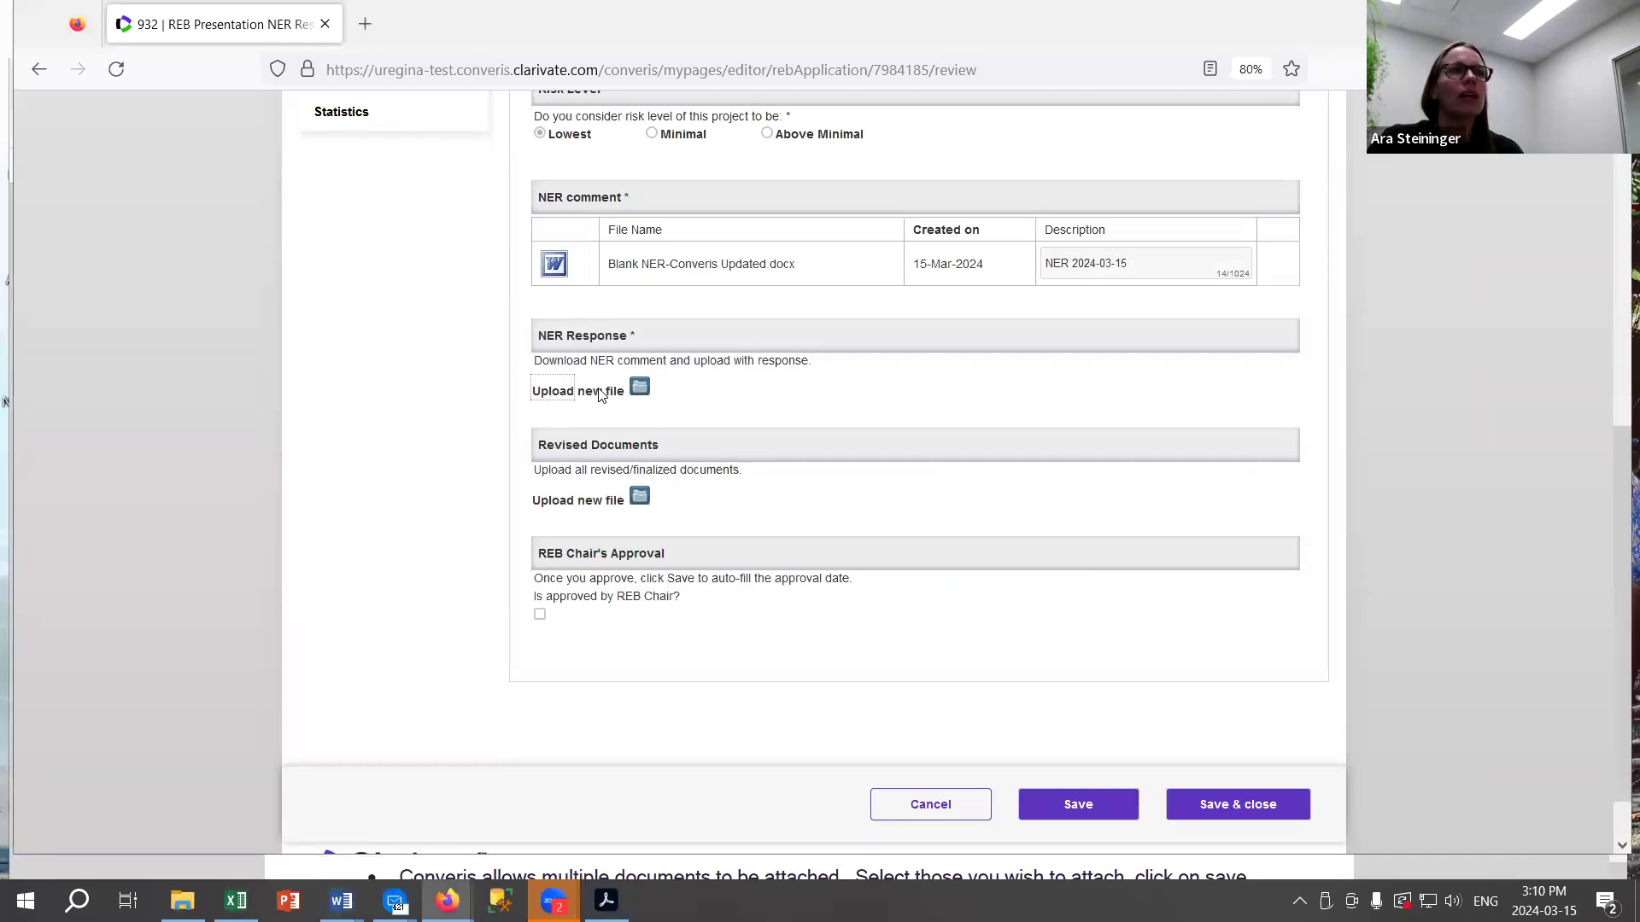
Upload a Certificate of Approval Word document from the Templates folder as the NER Response and describe it as "NER REsponse".
left_click(639, 389)
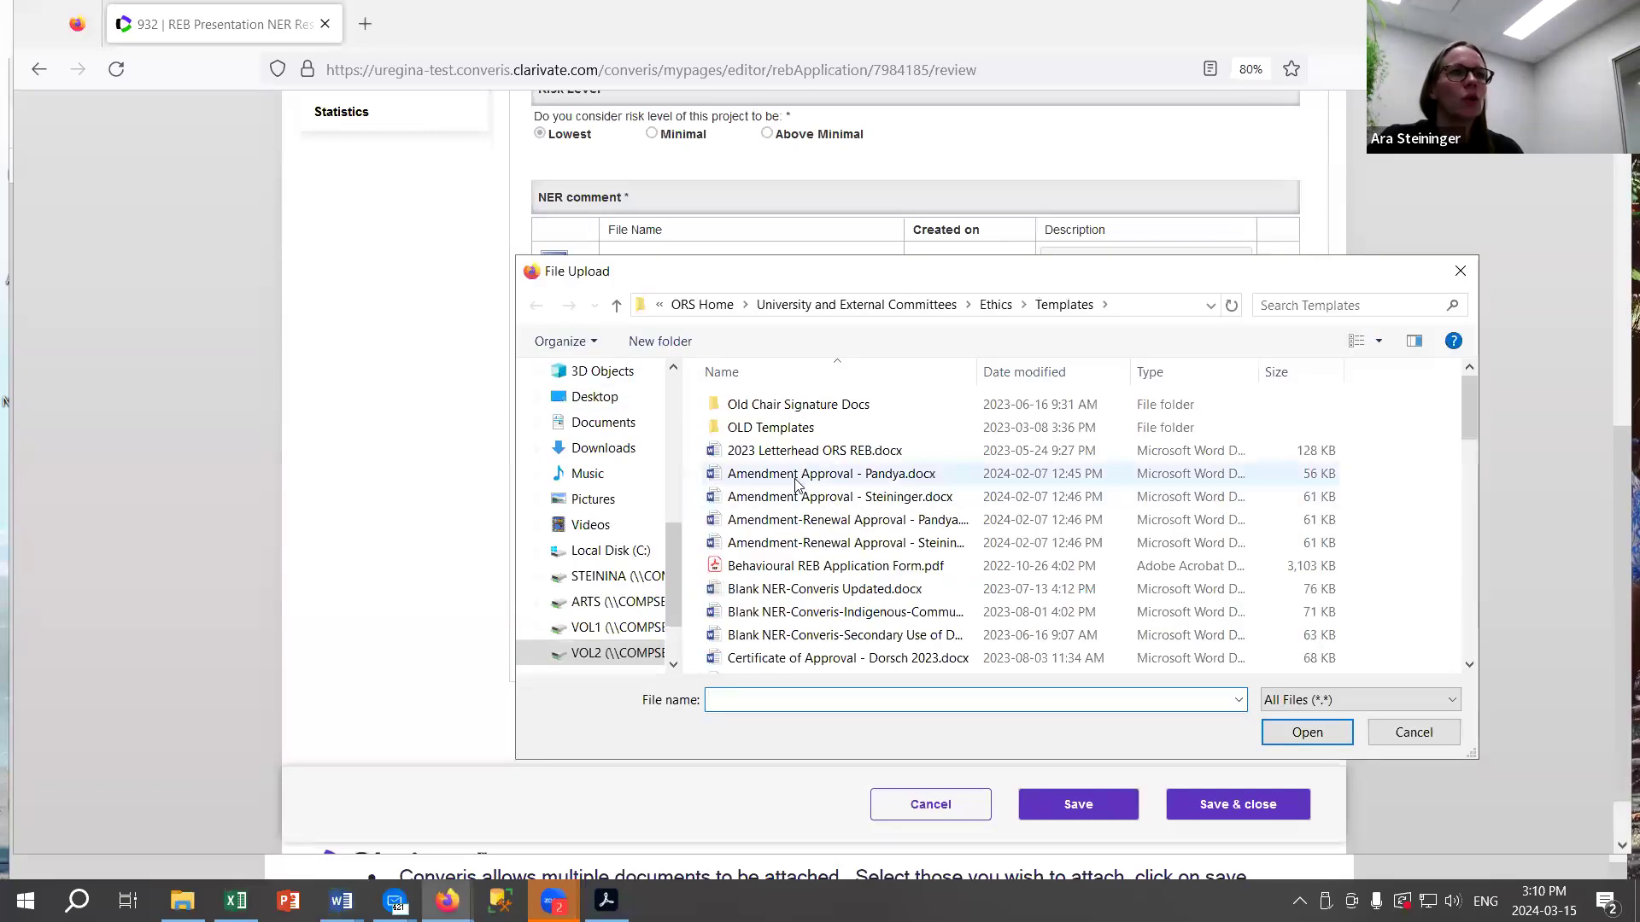
scroll(845, 570, "down", 2)
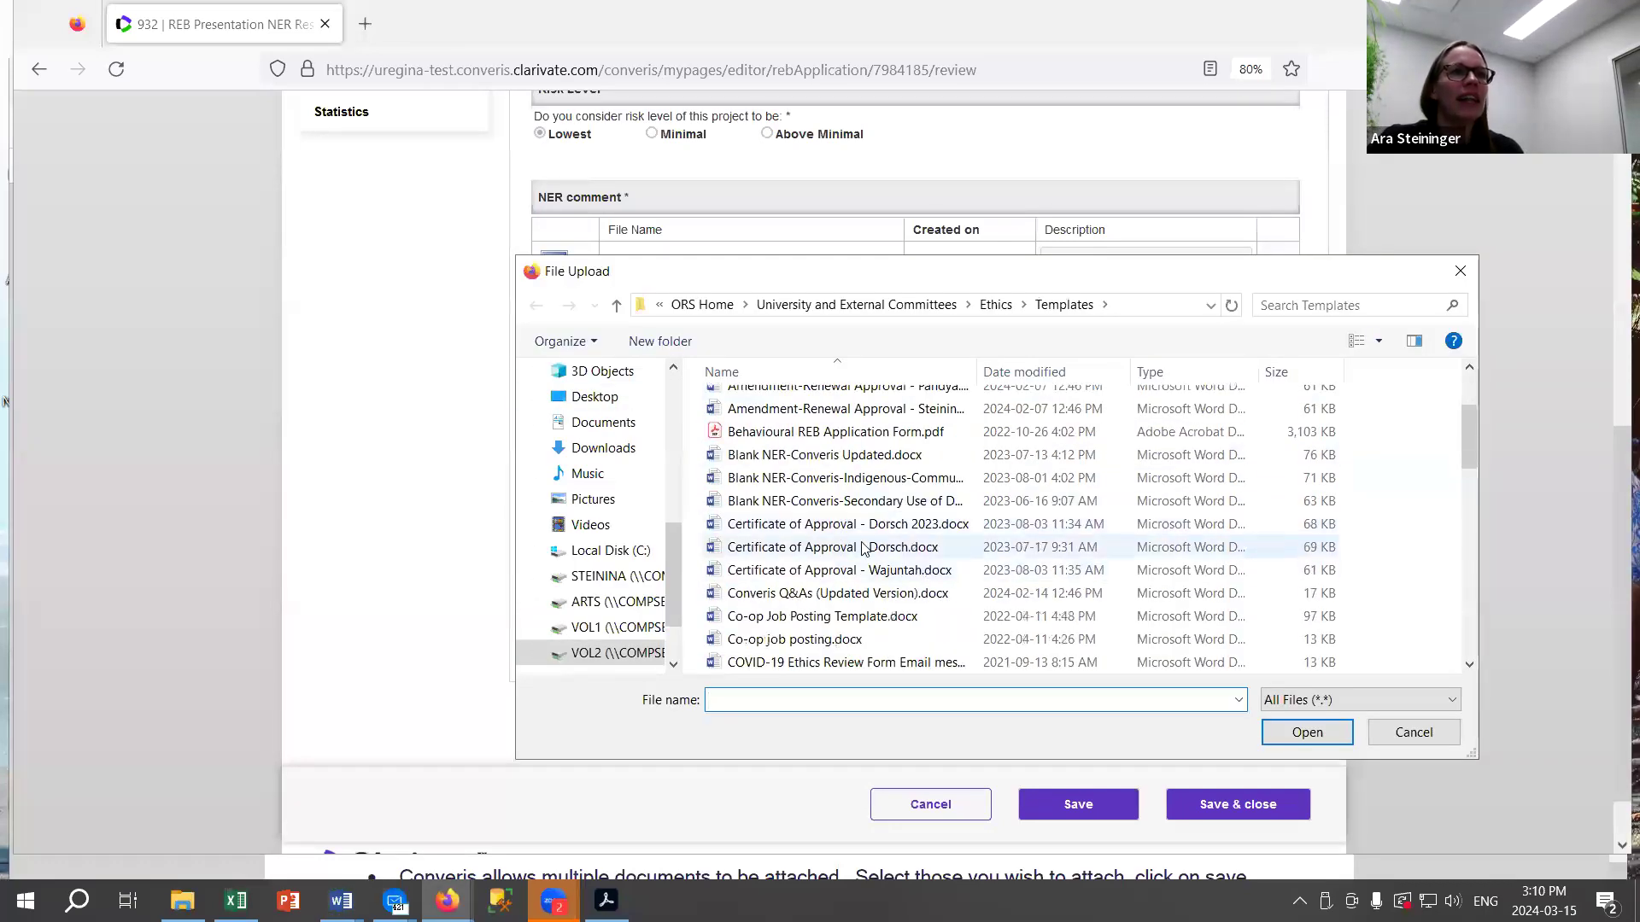
double_click(864, 547)
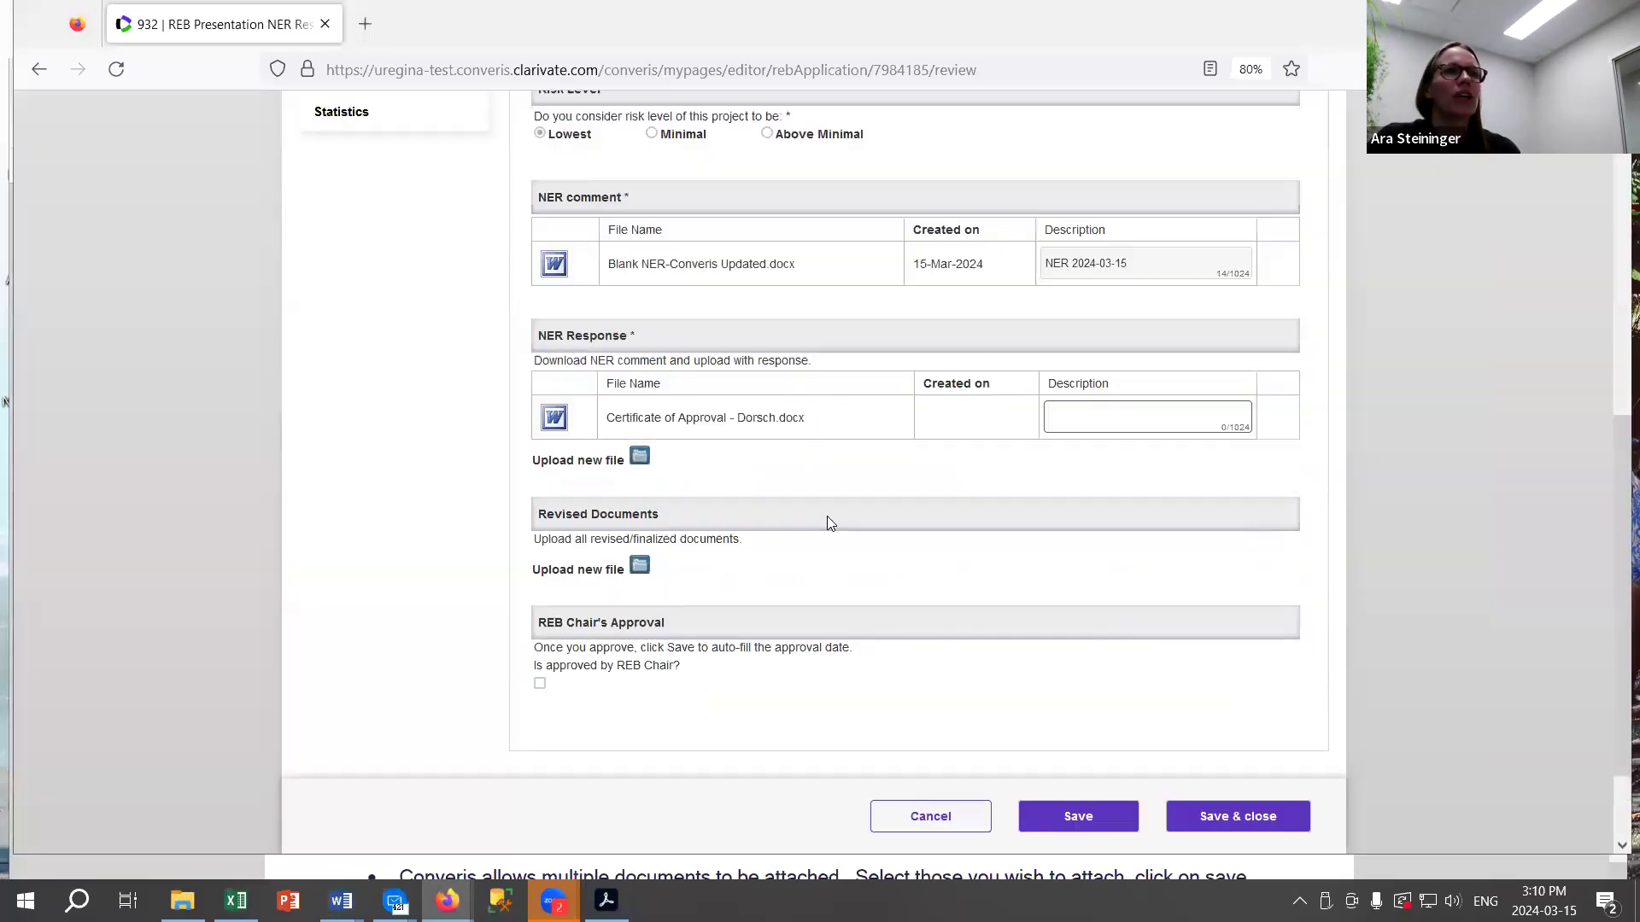
left_click(1107, 410)
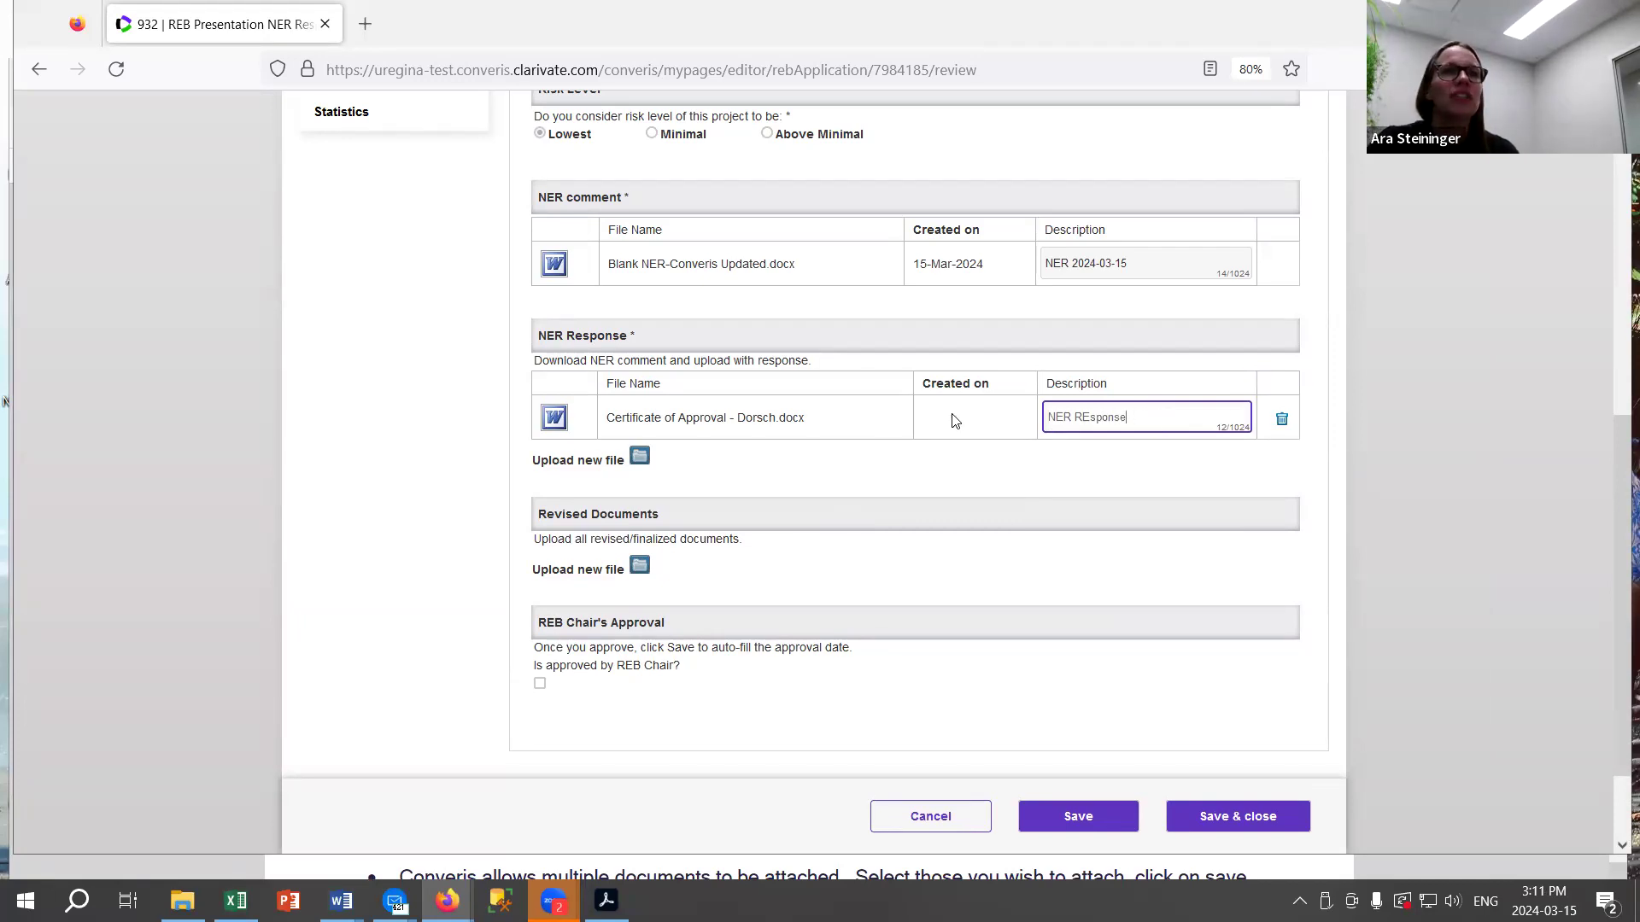
left_click(692, 467)
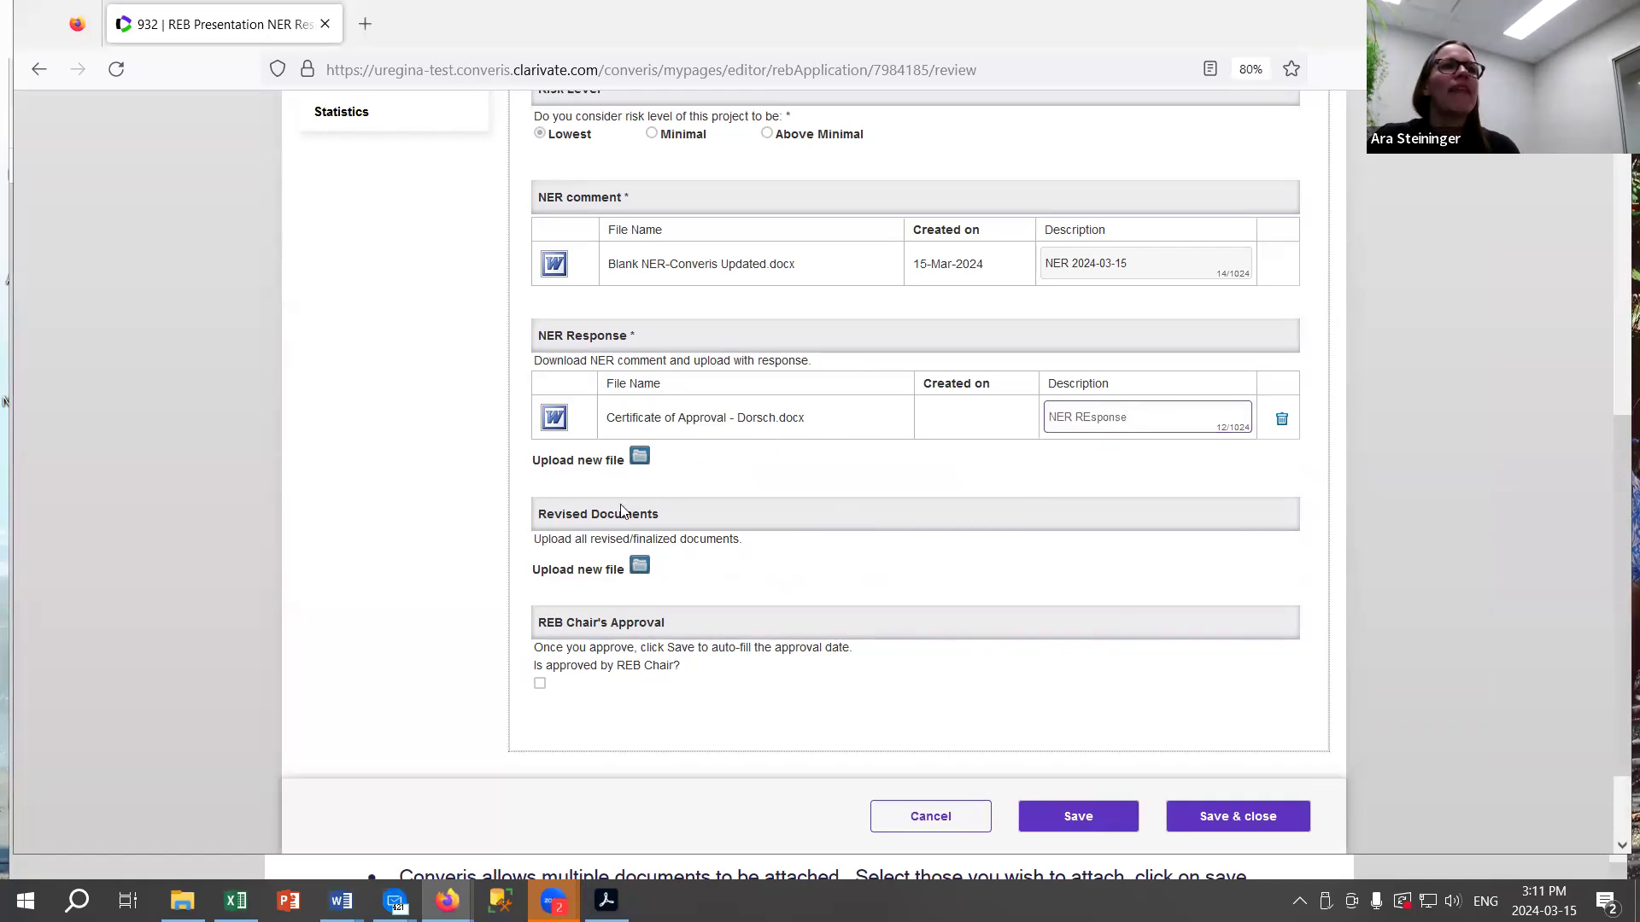
Highlight the Revised Documents heading in the Review section of application 932.
left_click_drag(540, 515, 697, 506)
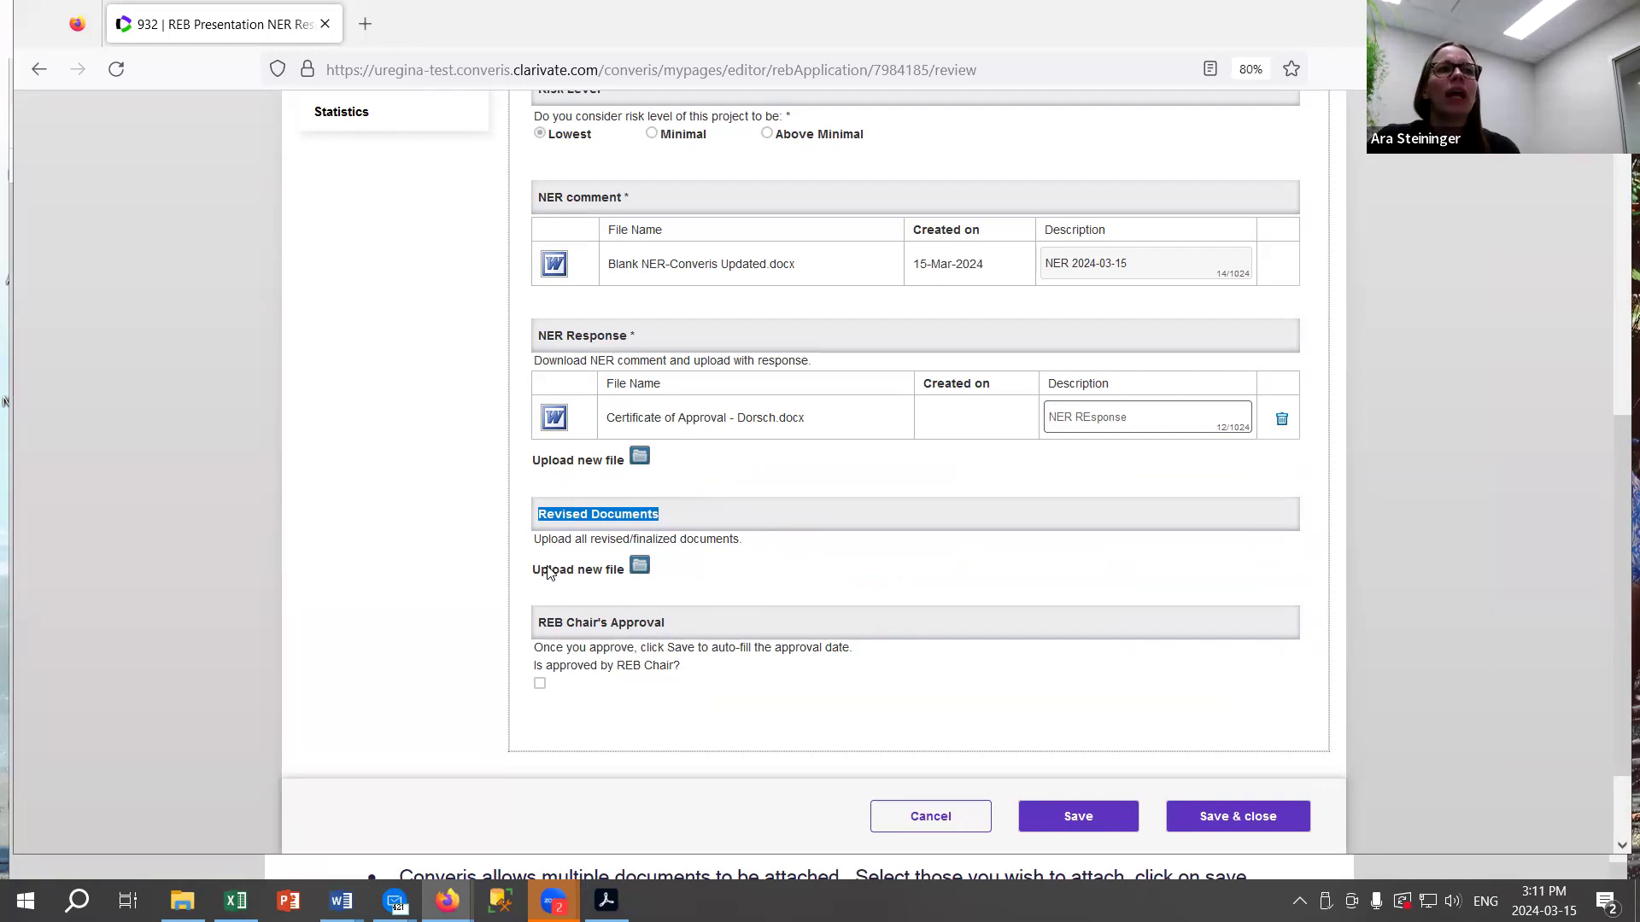
left_click(640, 567)
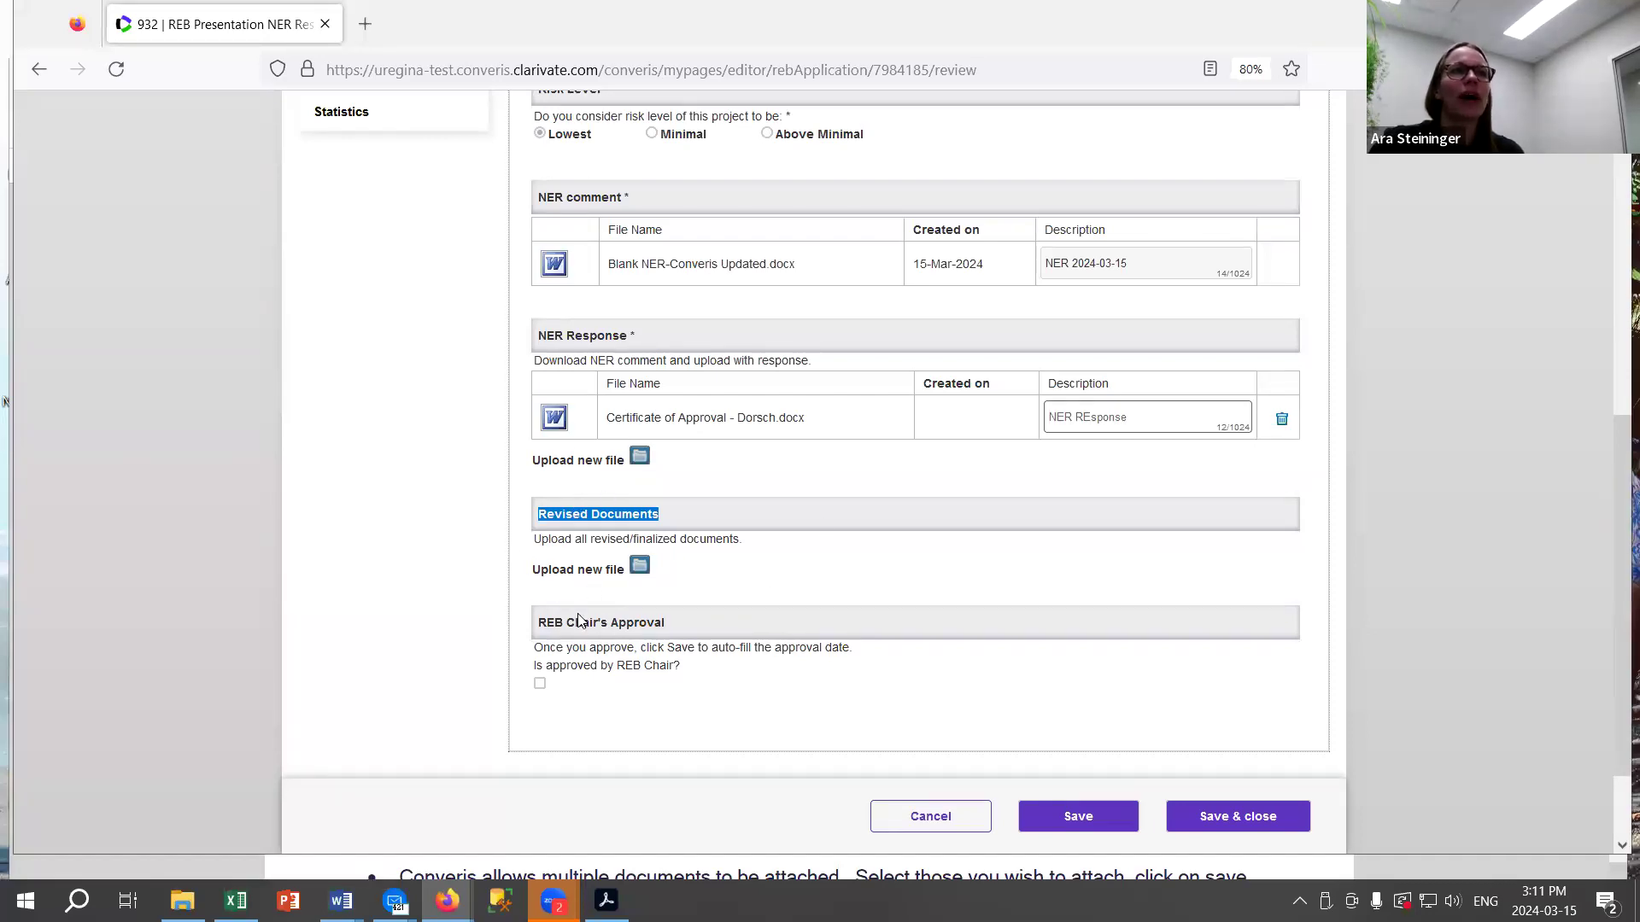
Save and close application 932 with its status set to Supervisor's Review.
left_click(1239, 815)
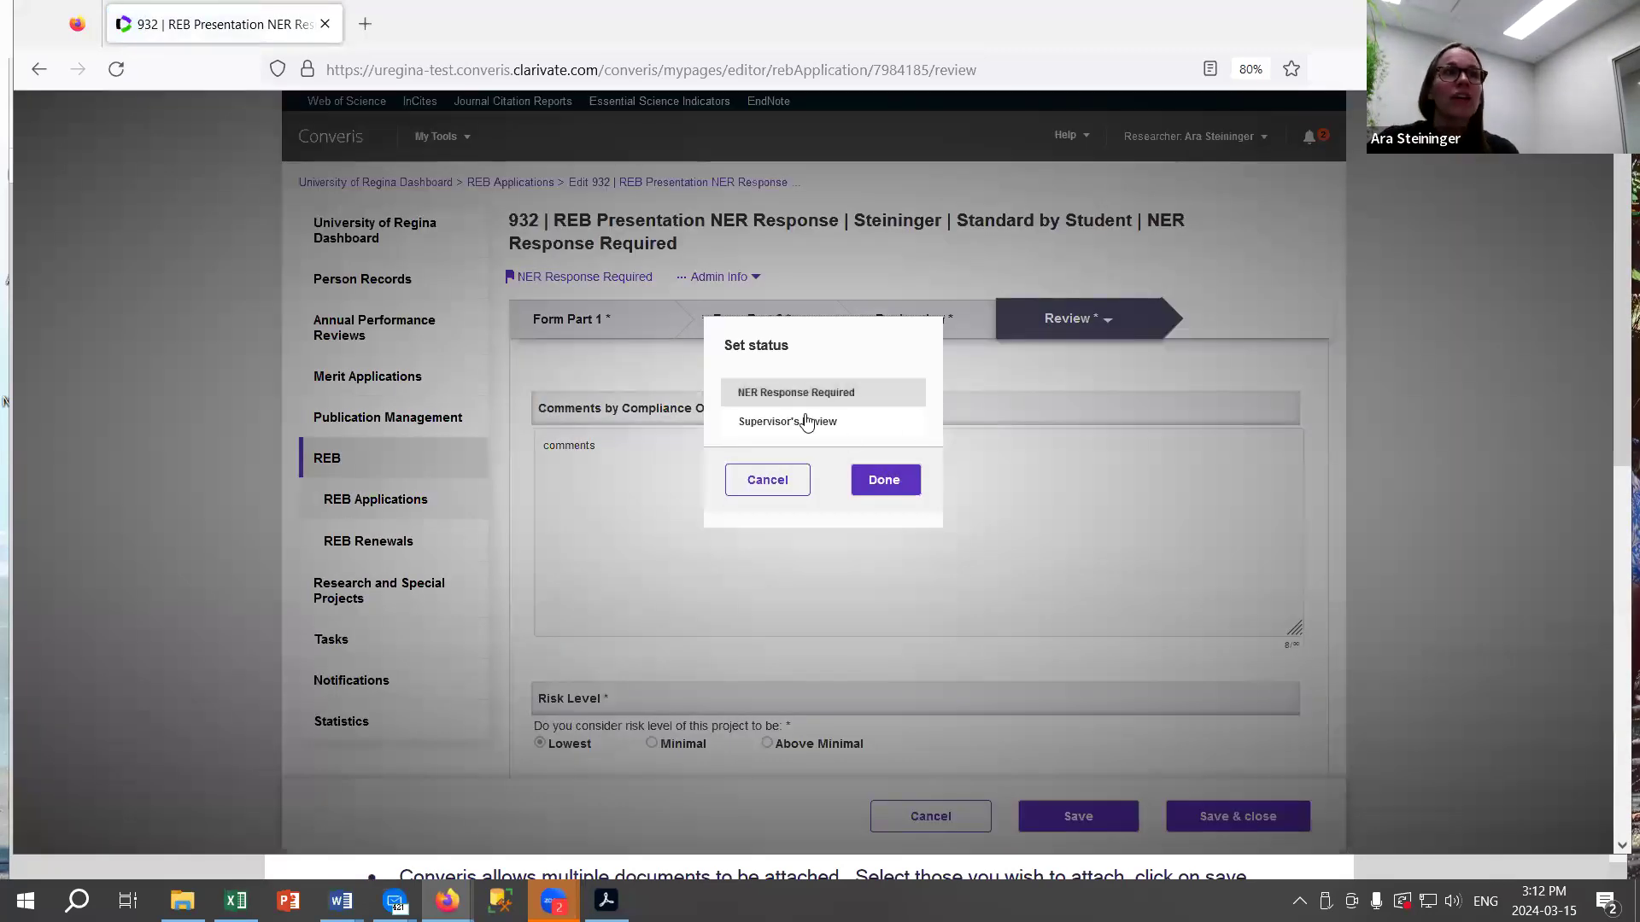
left_click(807, 422)
left_click(819, 524)
left_click(886, 586)
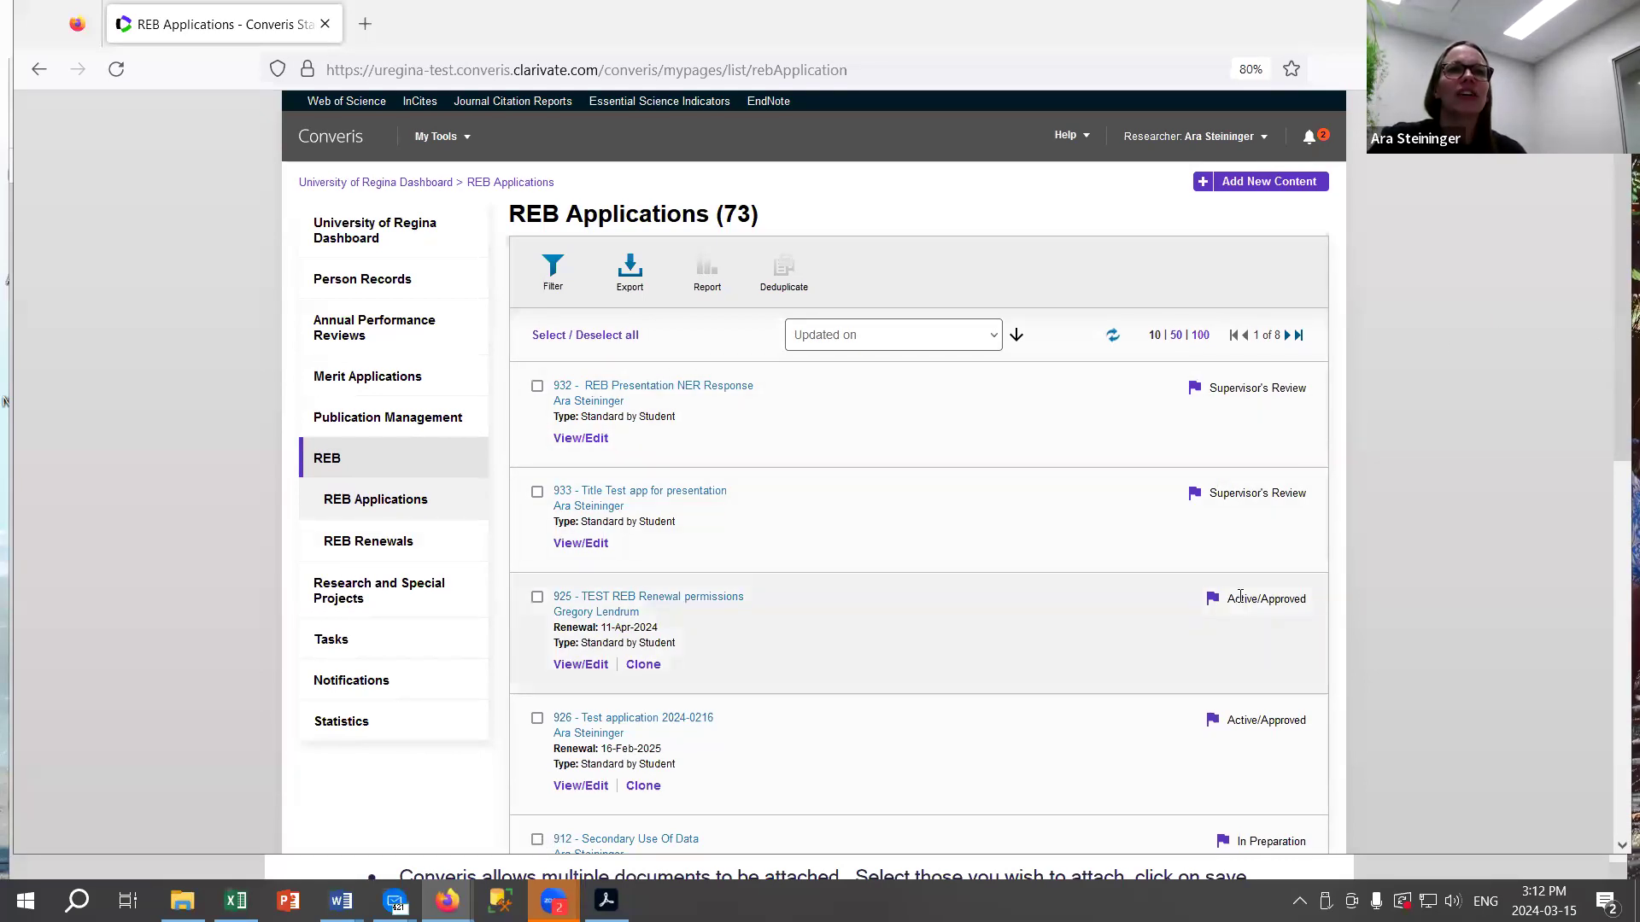
Highlight the Active/Approved status of application 925 in the REB Applications list.
scroll(1227, 508, "down", 2)
left_click_drag(1247, 516, 1323, 523)
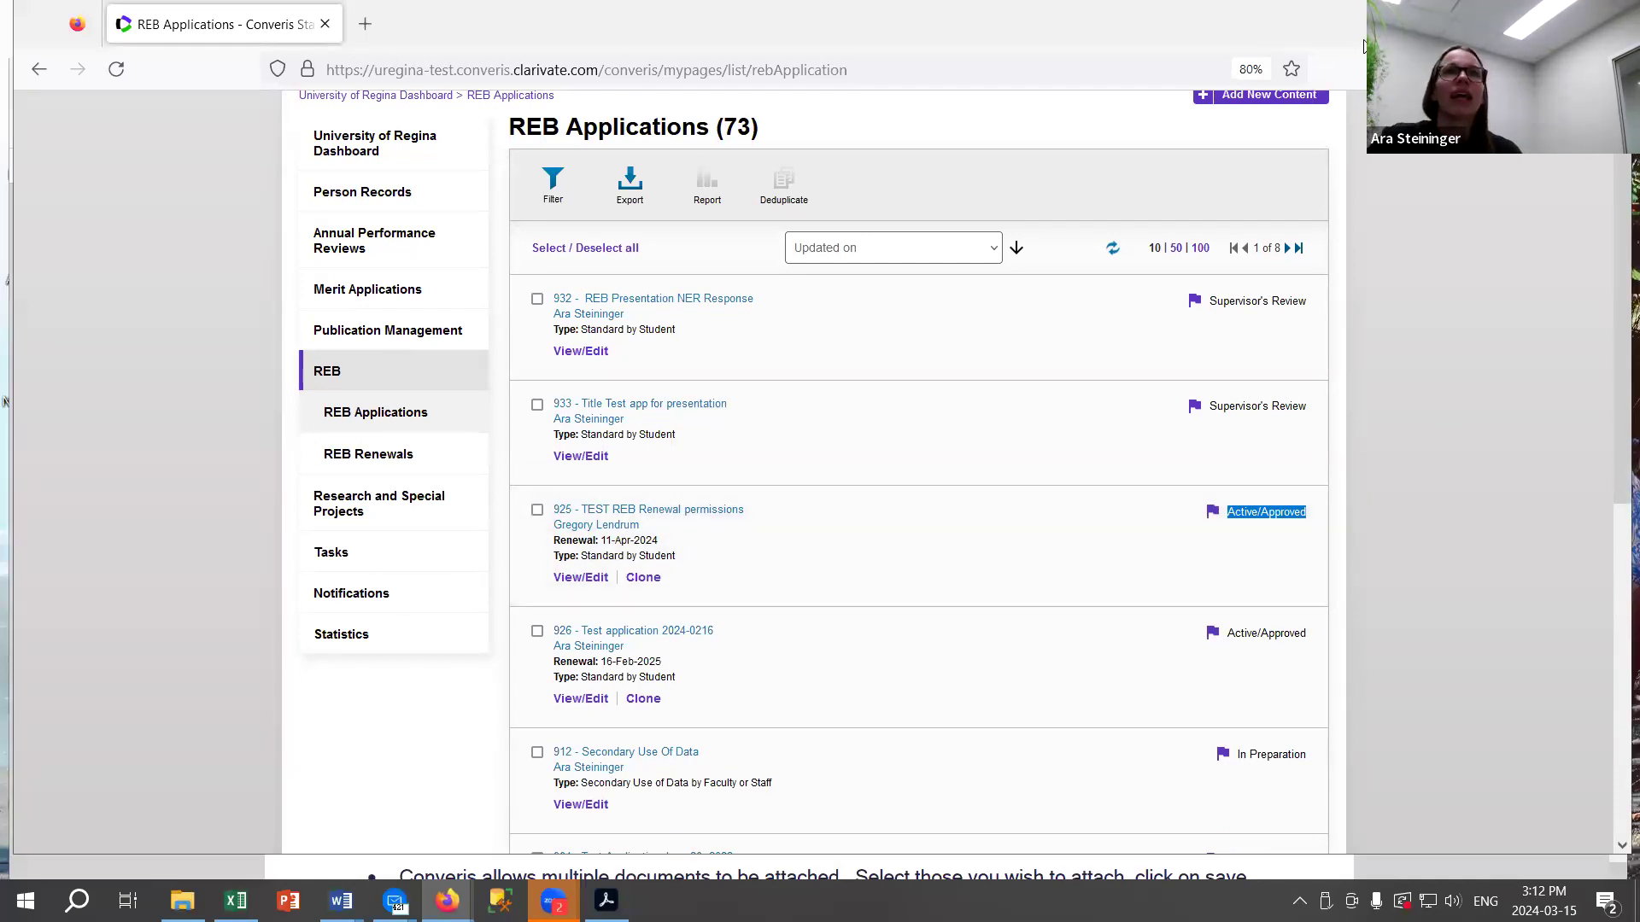
scroll(1291, 530, "up", 2)
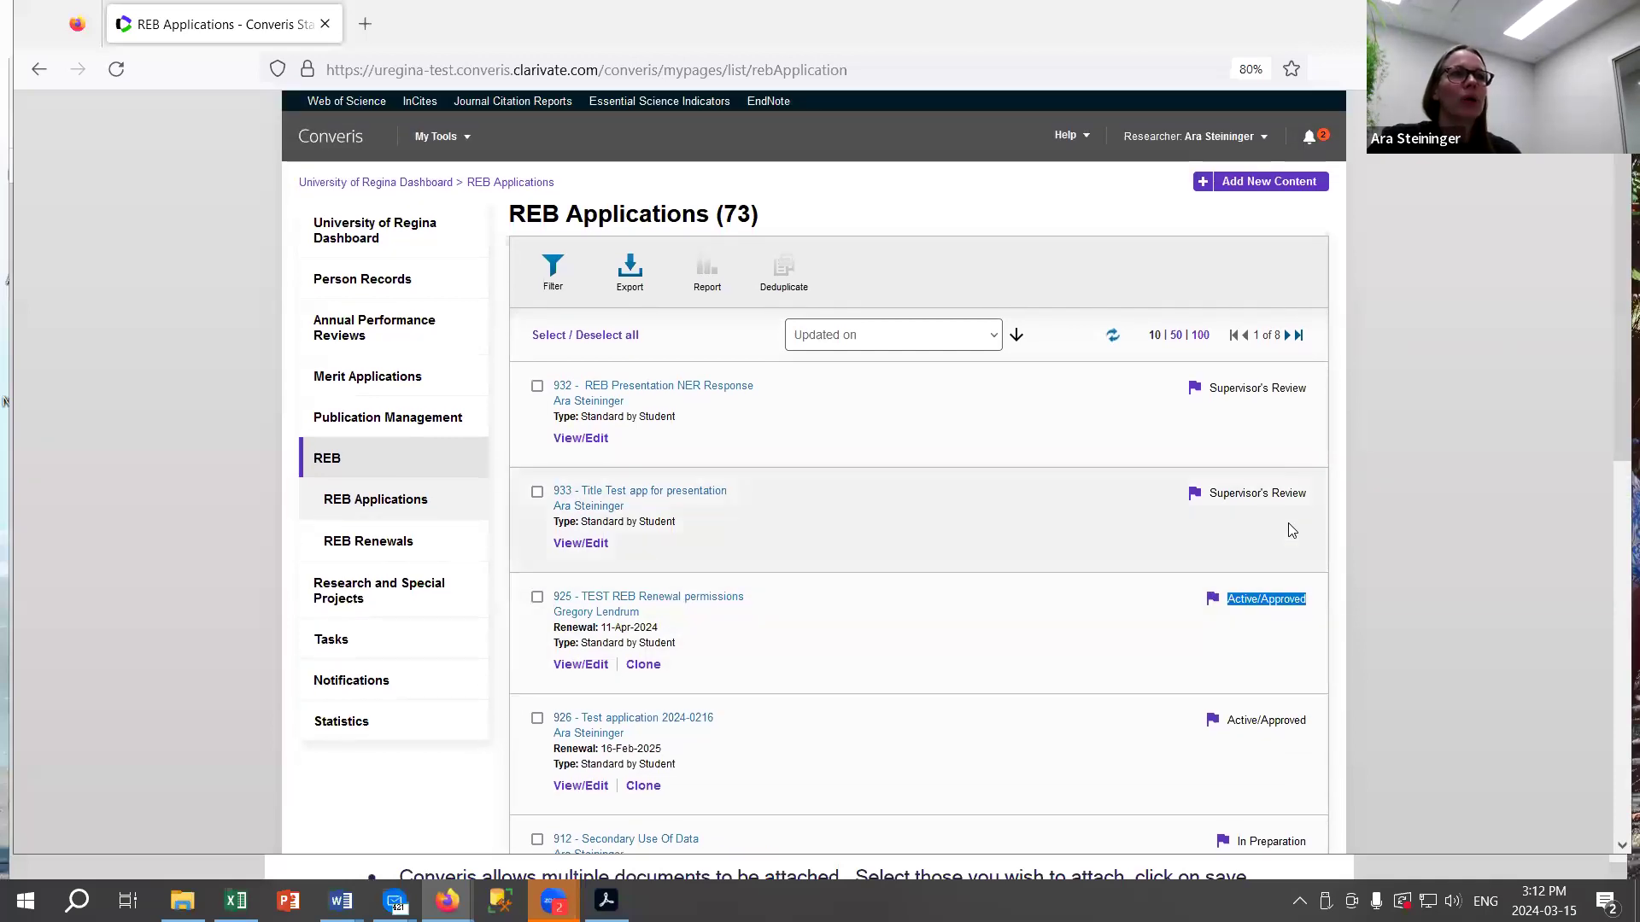
scroll(1292, 531, "down", 2)
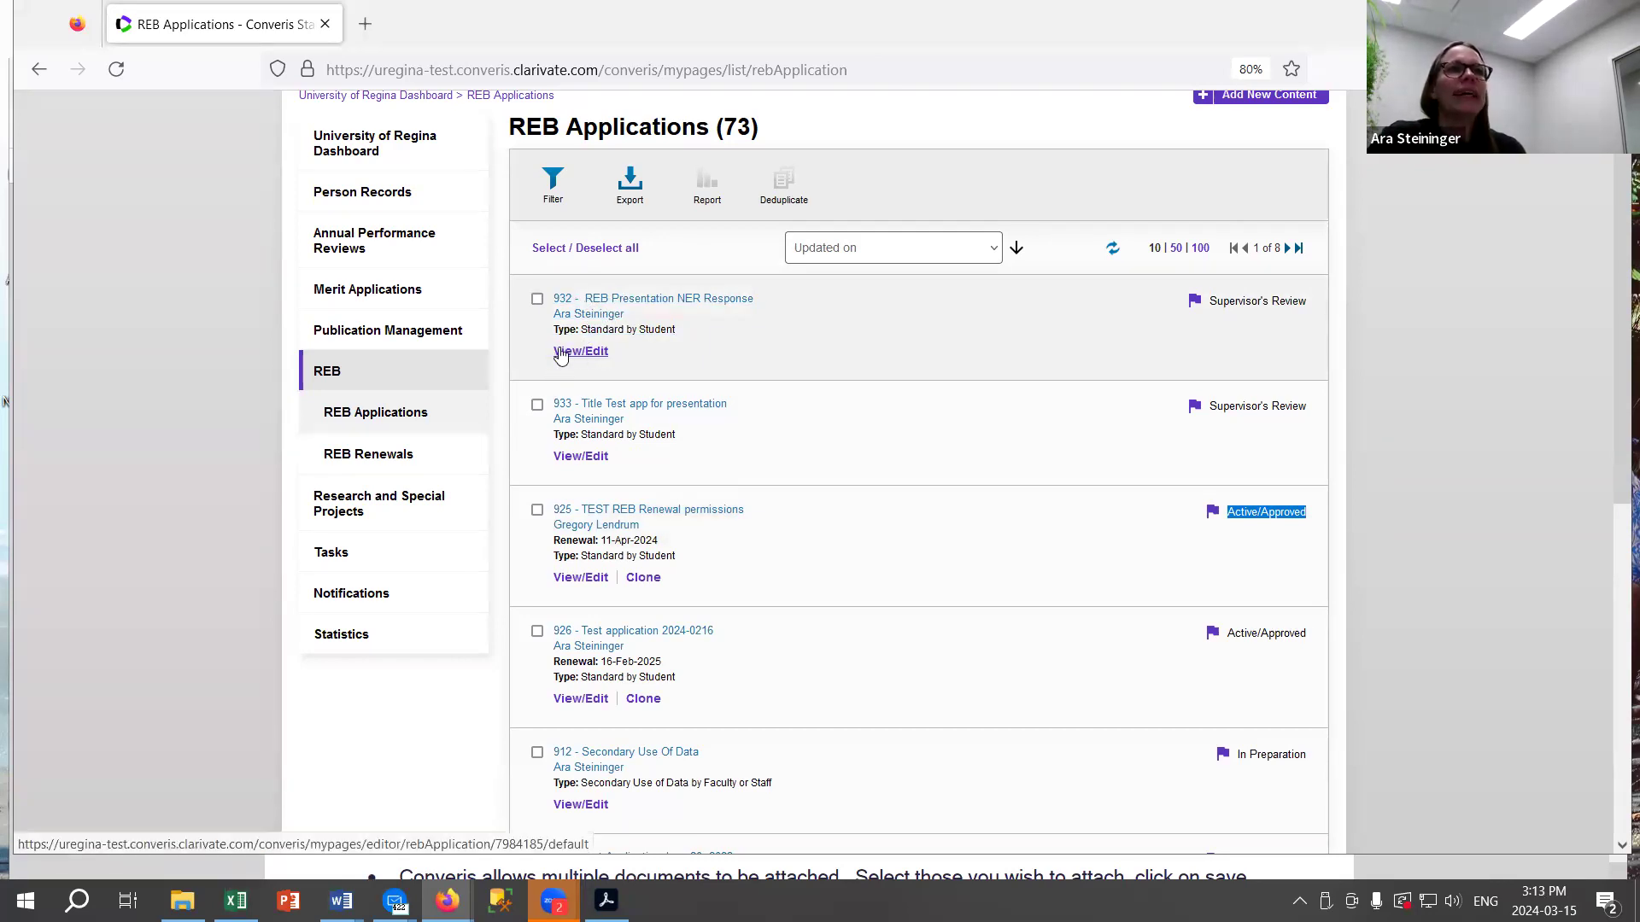
Open application 932 in browse view and look through all its answers down to the NER Response and Revised Documents sections.
left_click(603, 303)
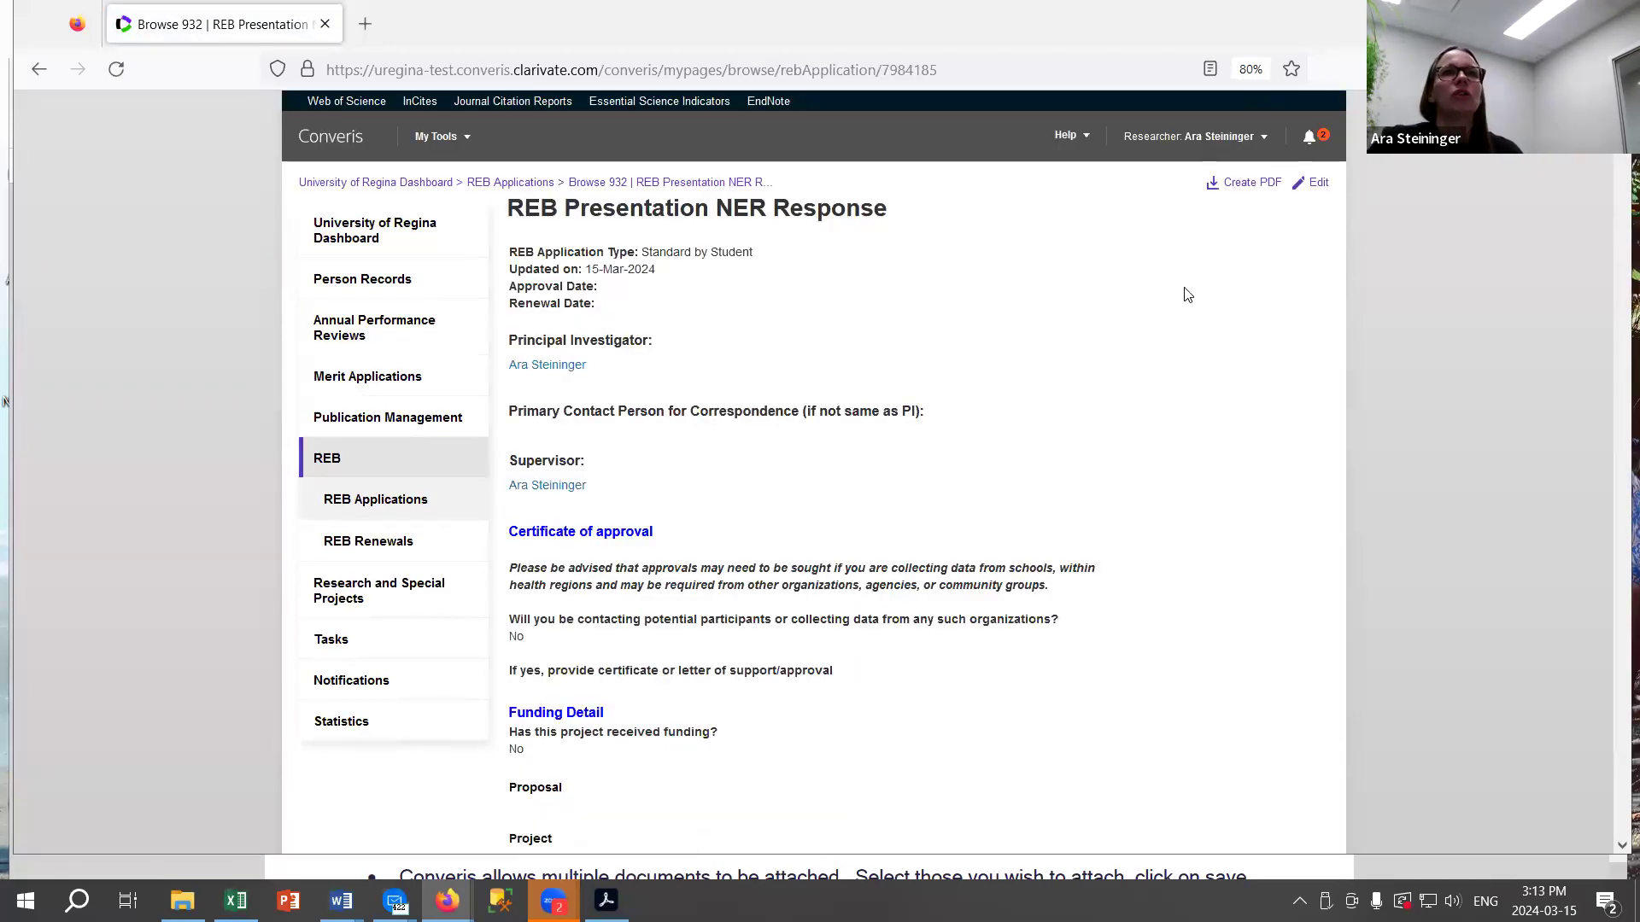
scroll(1218, 300, "down", 4)
scroll(1234, 305, "down", 7)
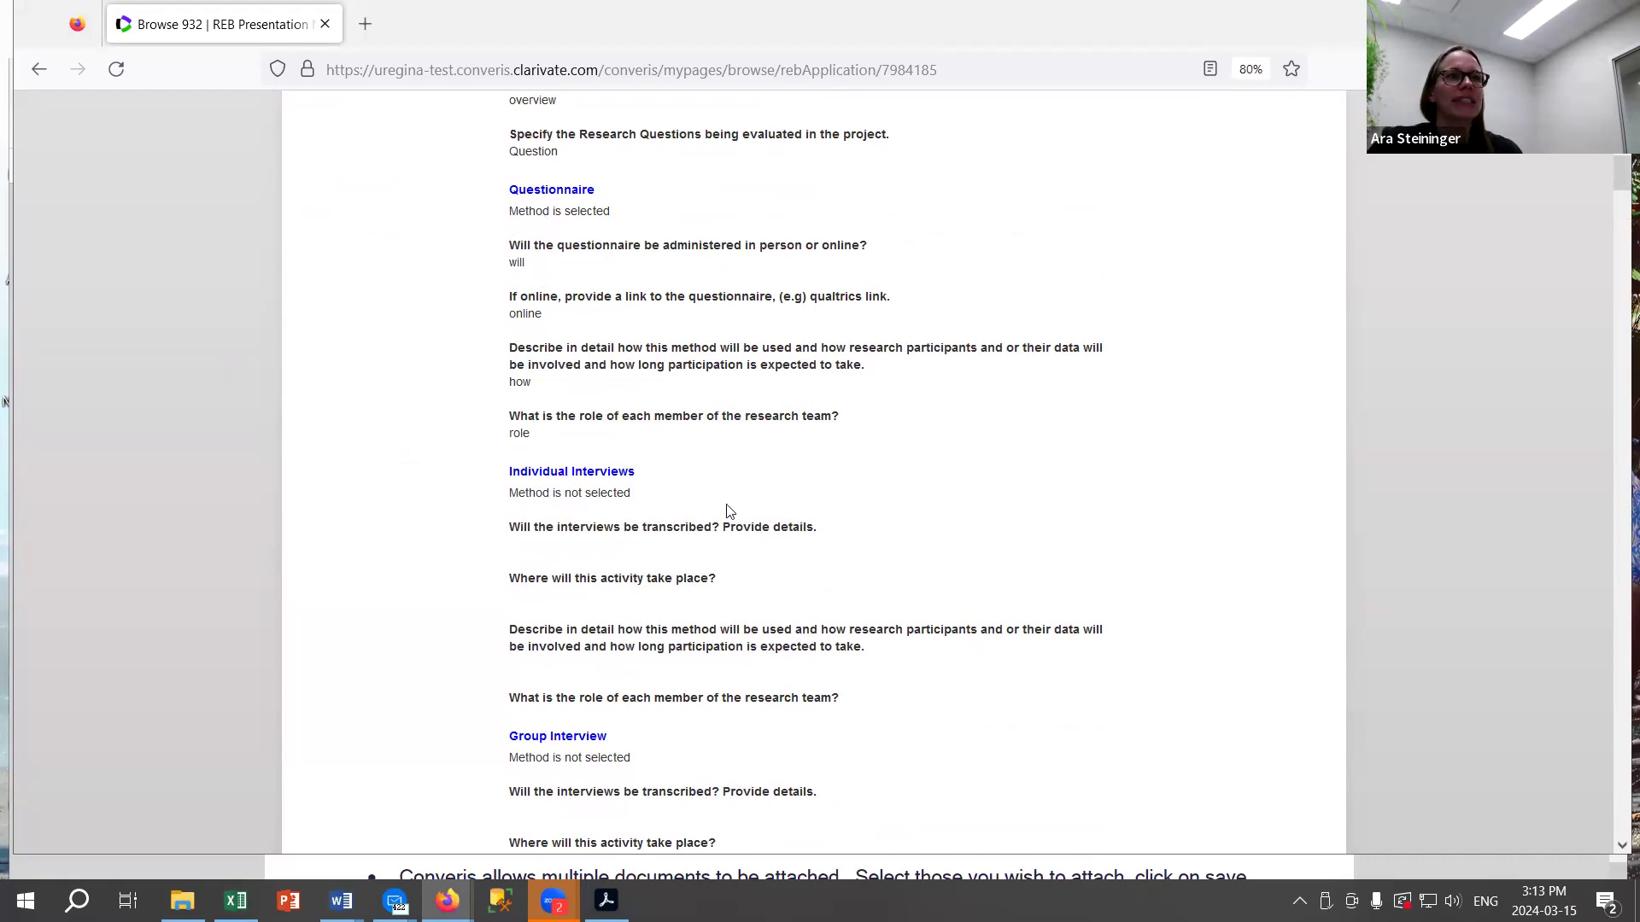
scroll(785, 495, "down", 20)
scroll(786, 491, "down", 20)
scroll(745, 449, "down", 20)
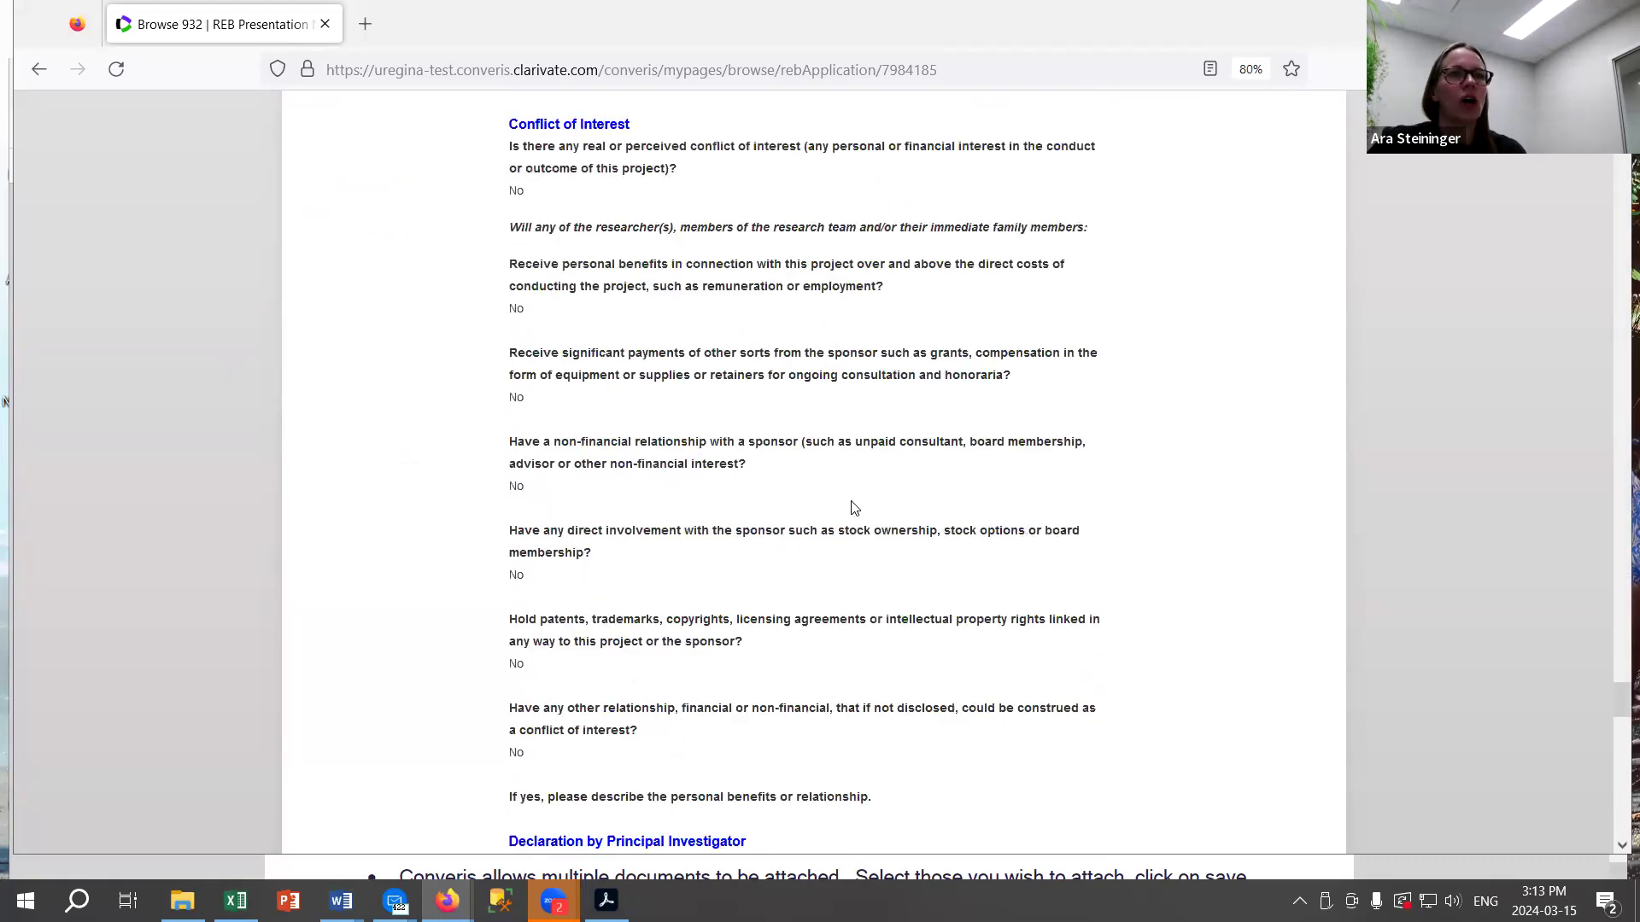
scroll(854, 508, "down", 10)
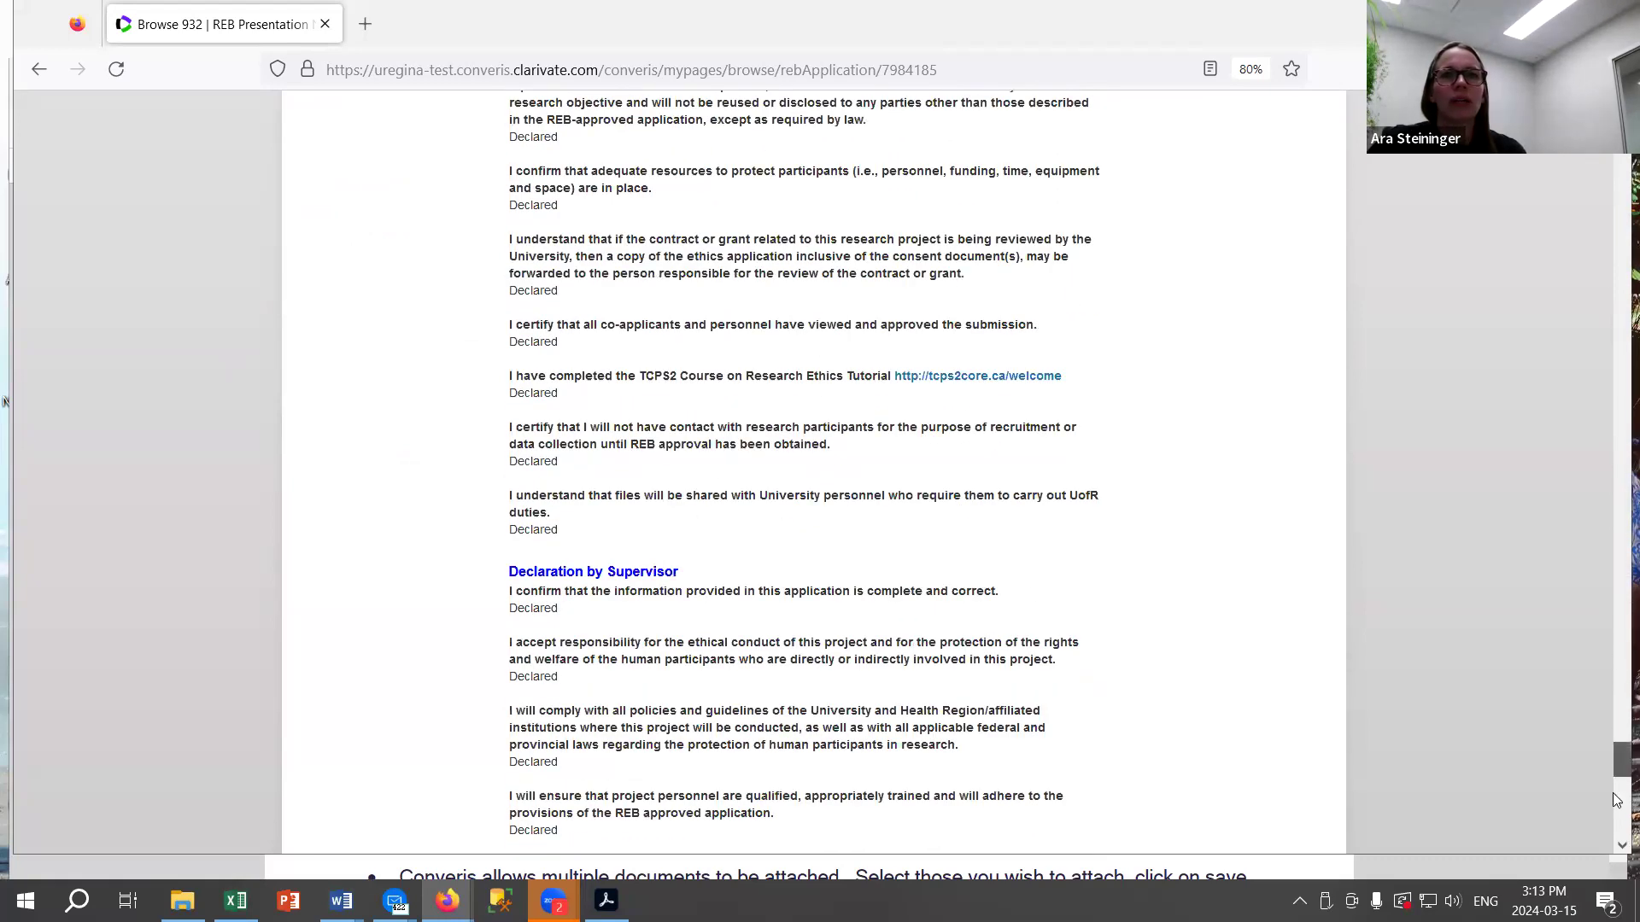
scroll(1616, 800, "down", 3)
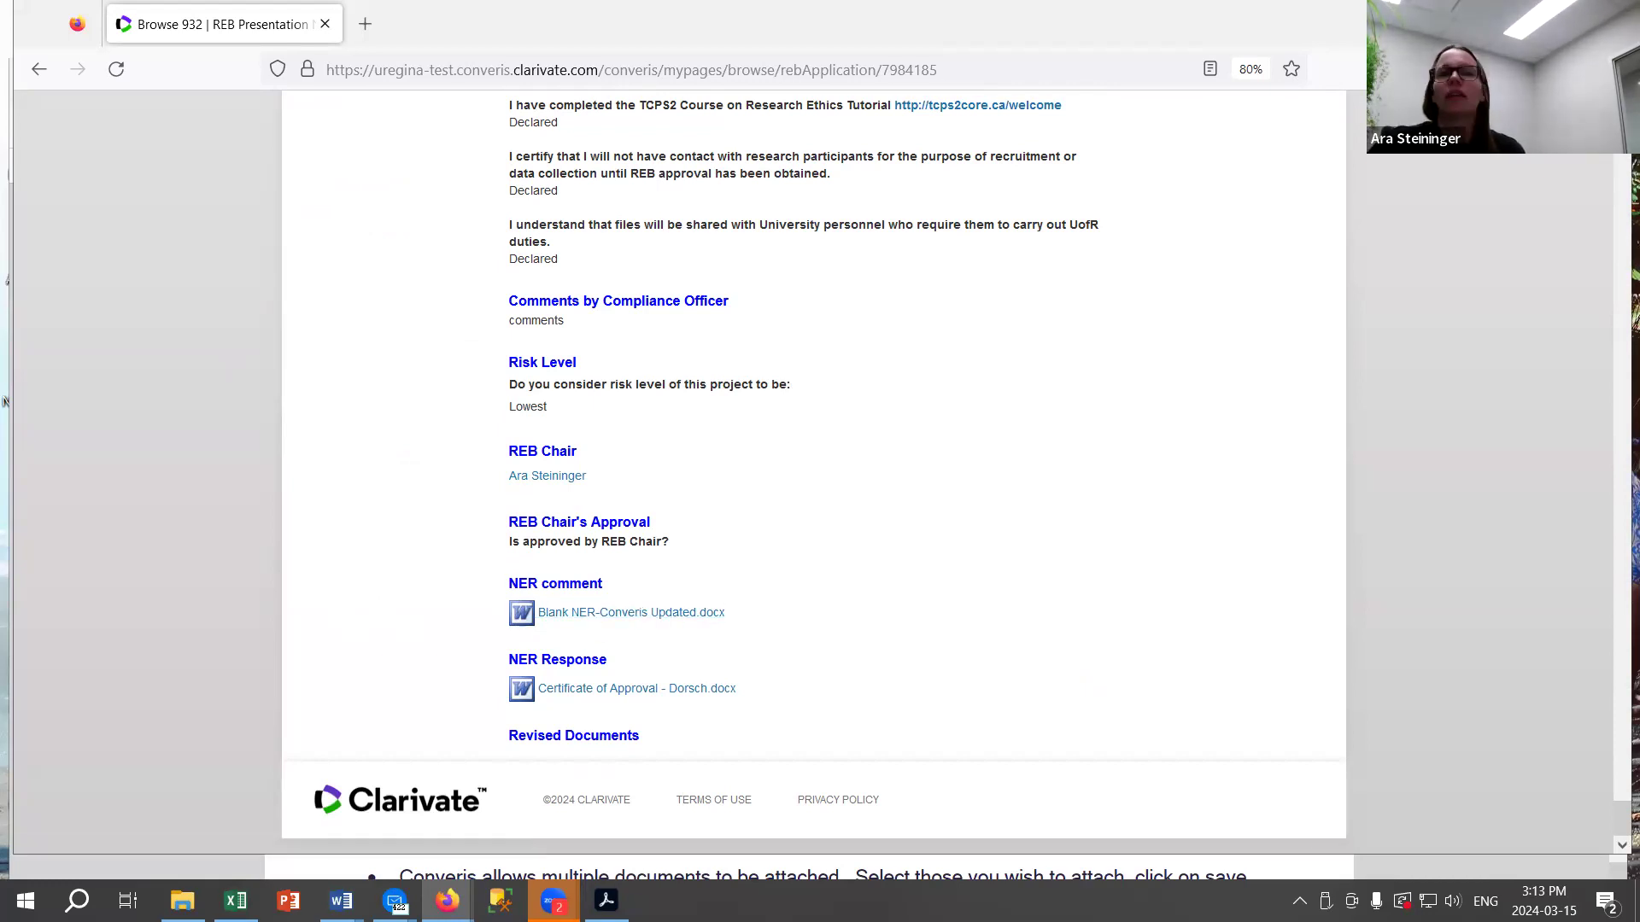
left_click_drag(1621, 818, 1616, 102)
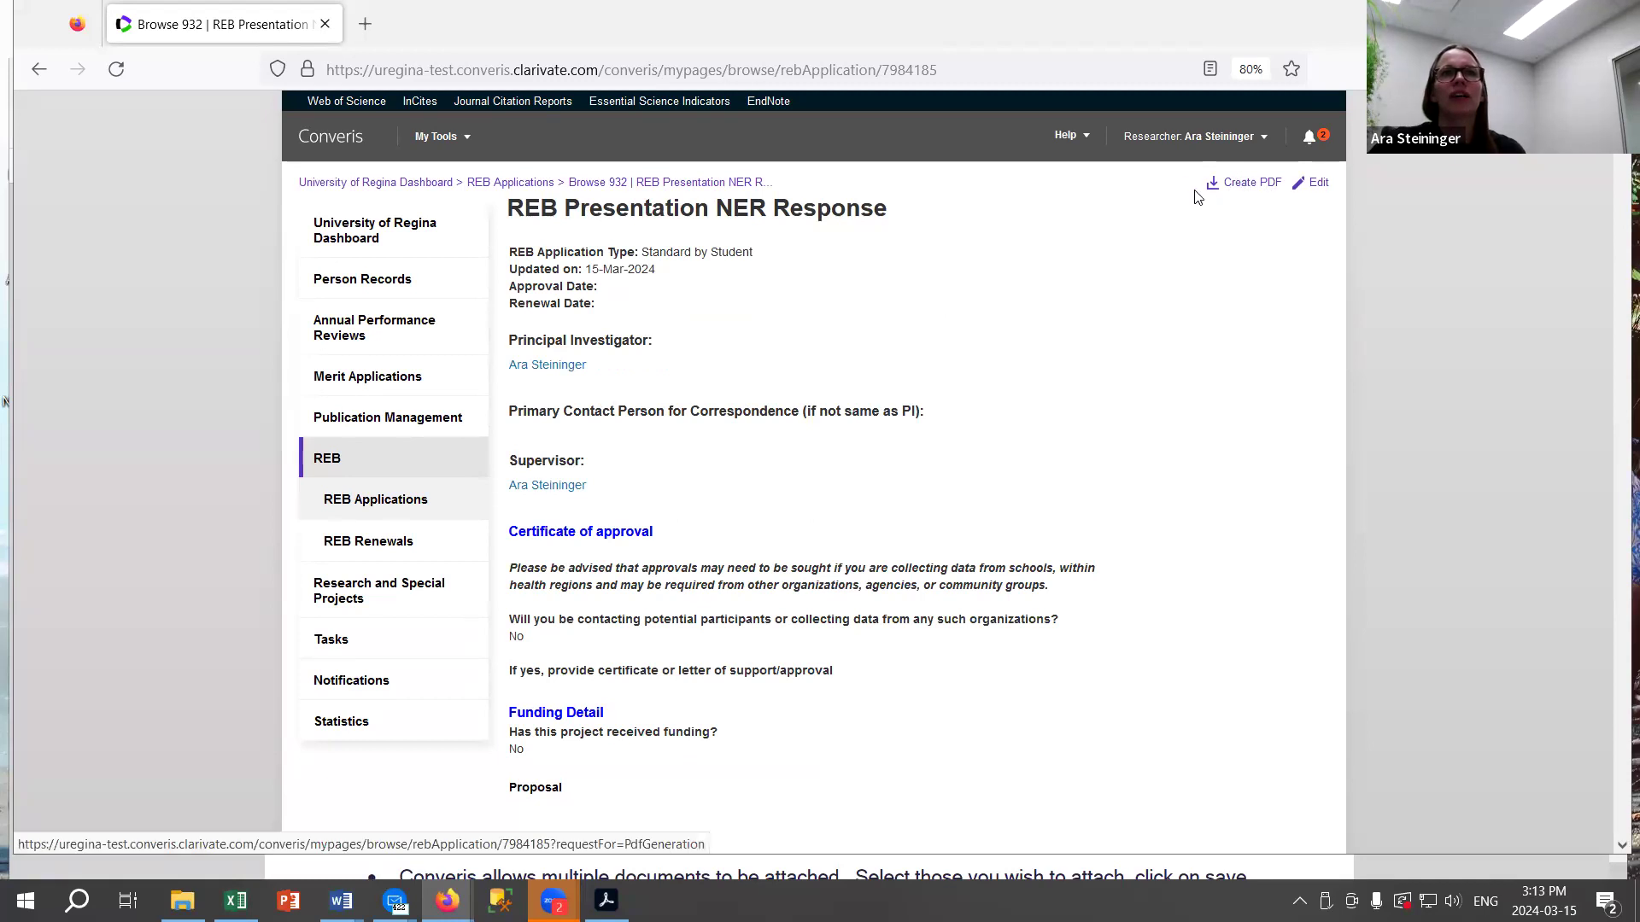
Create a PDF of application 932 and return to the application's browse page.
left_click_drag(1189, 188, 1287, 194)
left_click(1287, 194)
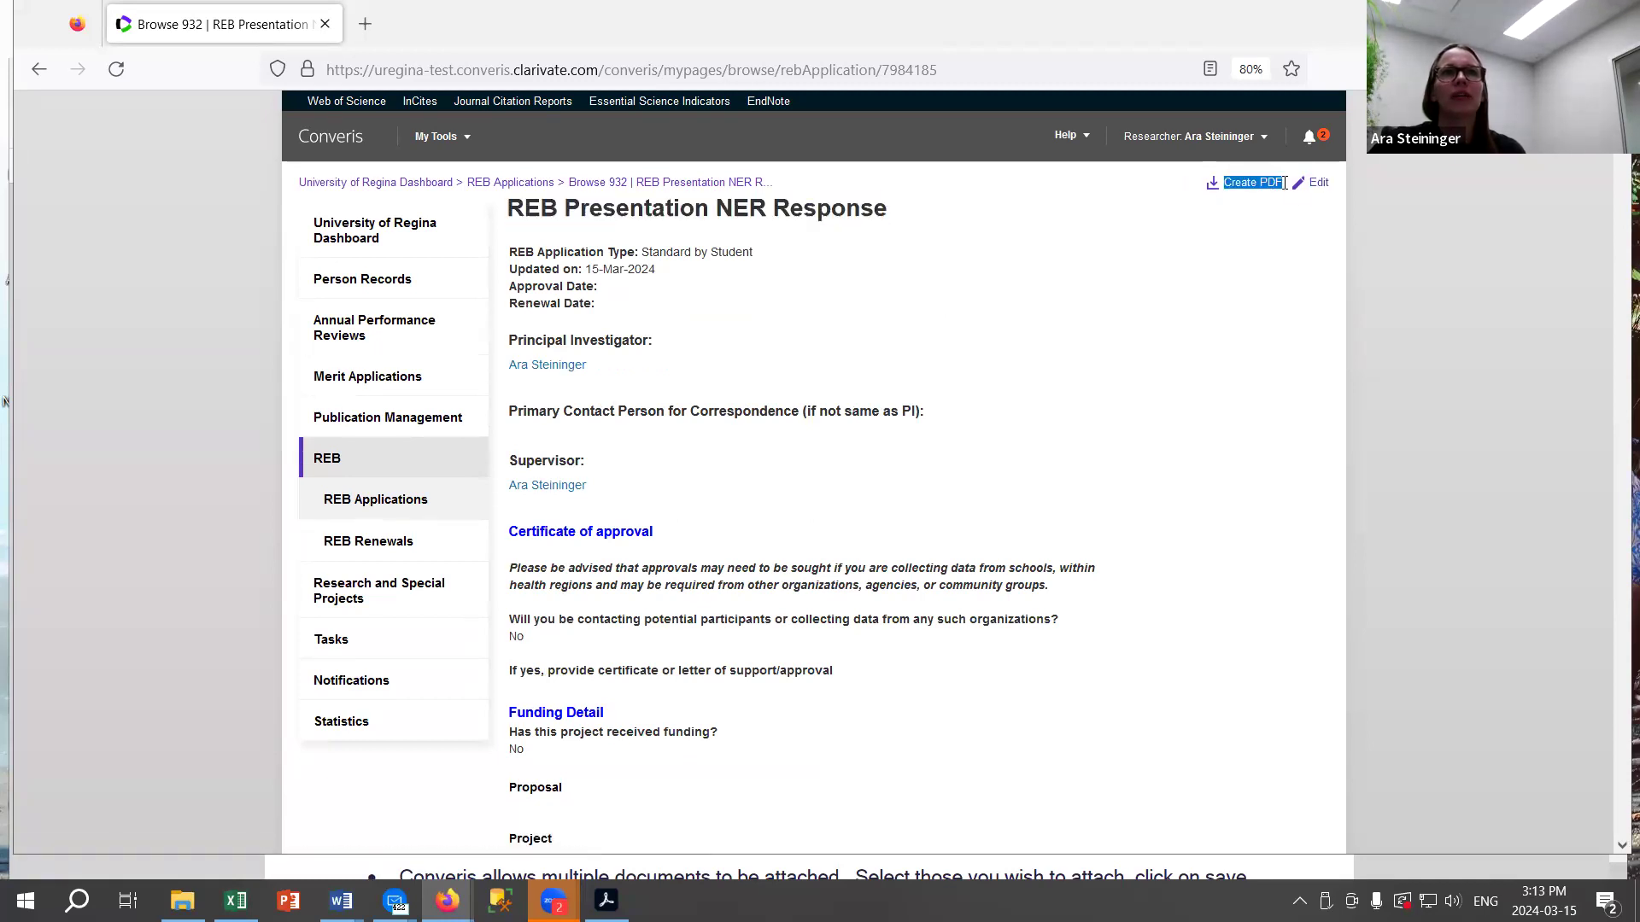
left_click(1250, 185)
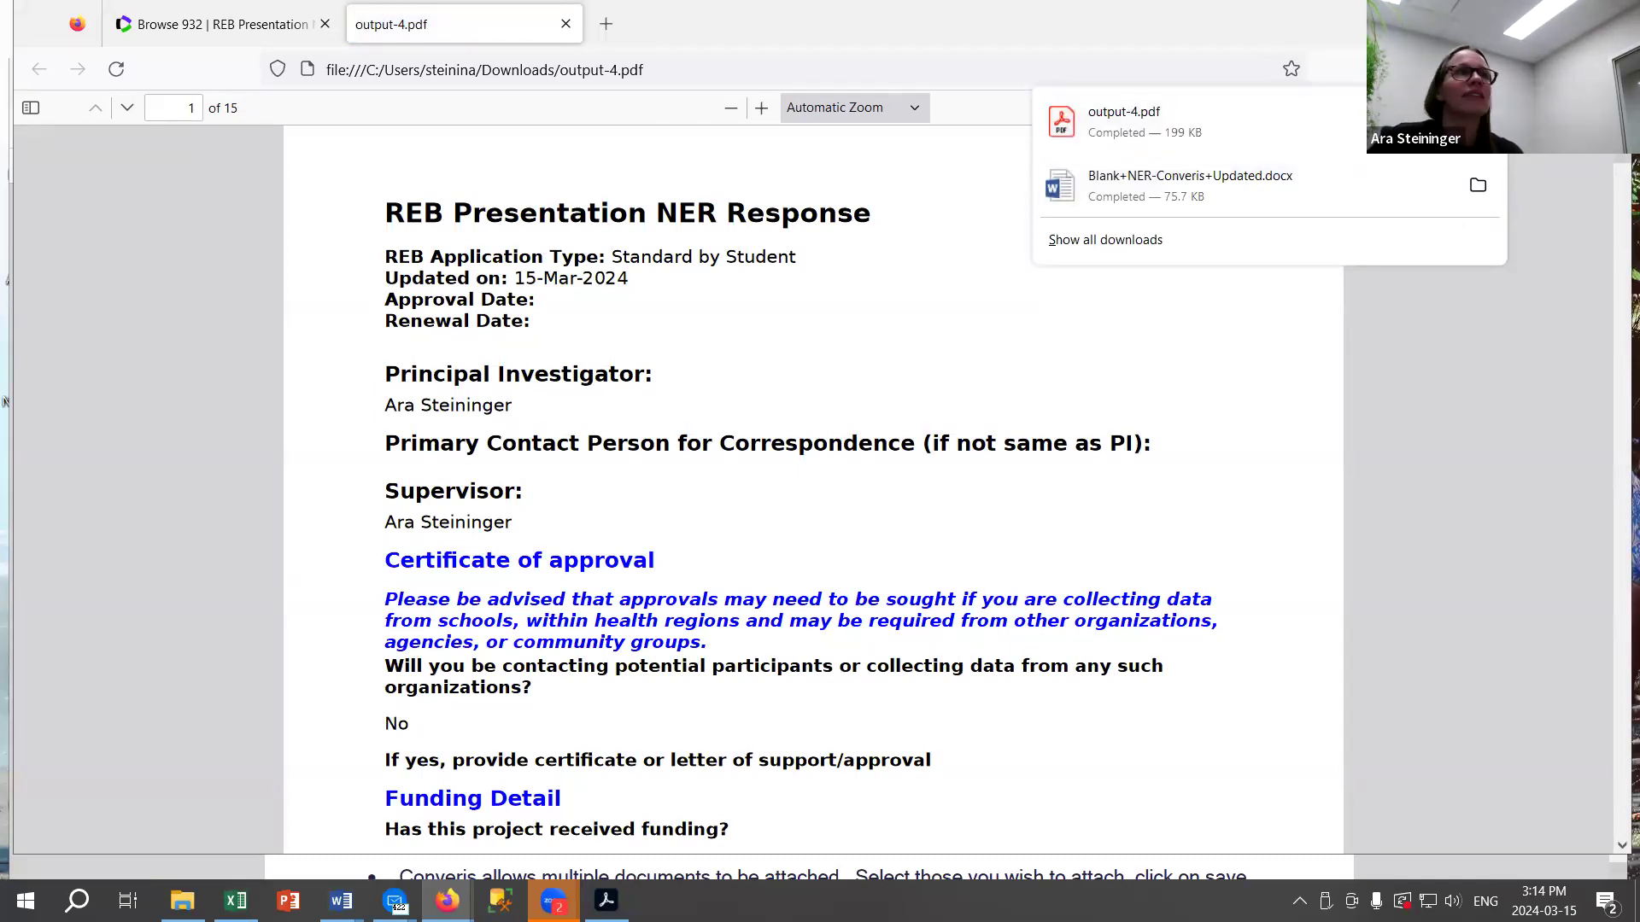
left_click(179, 25)
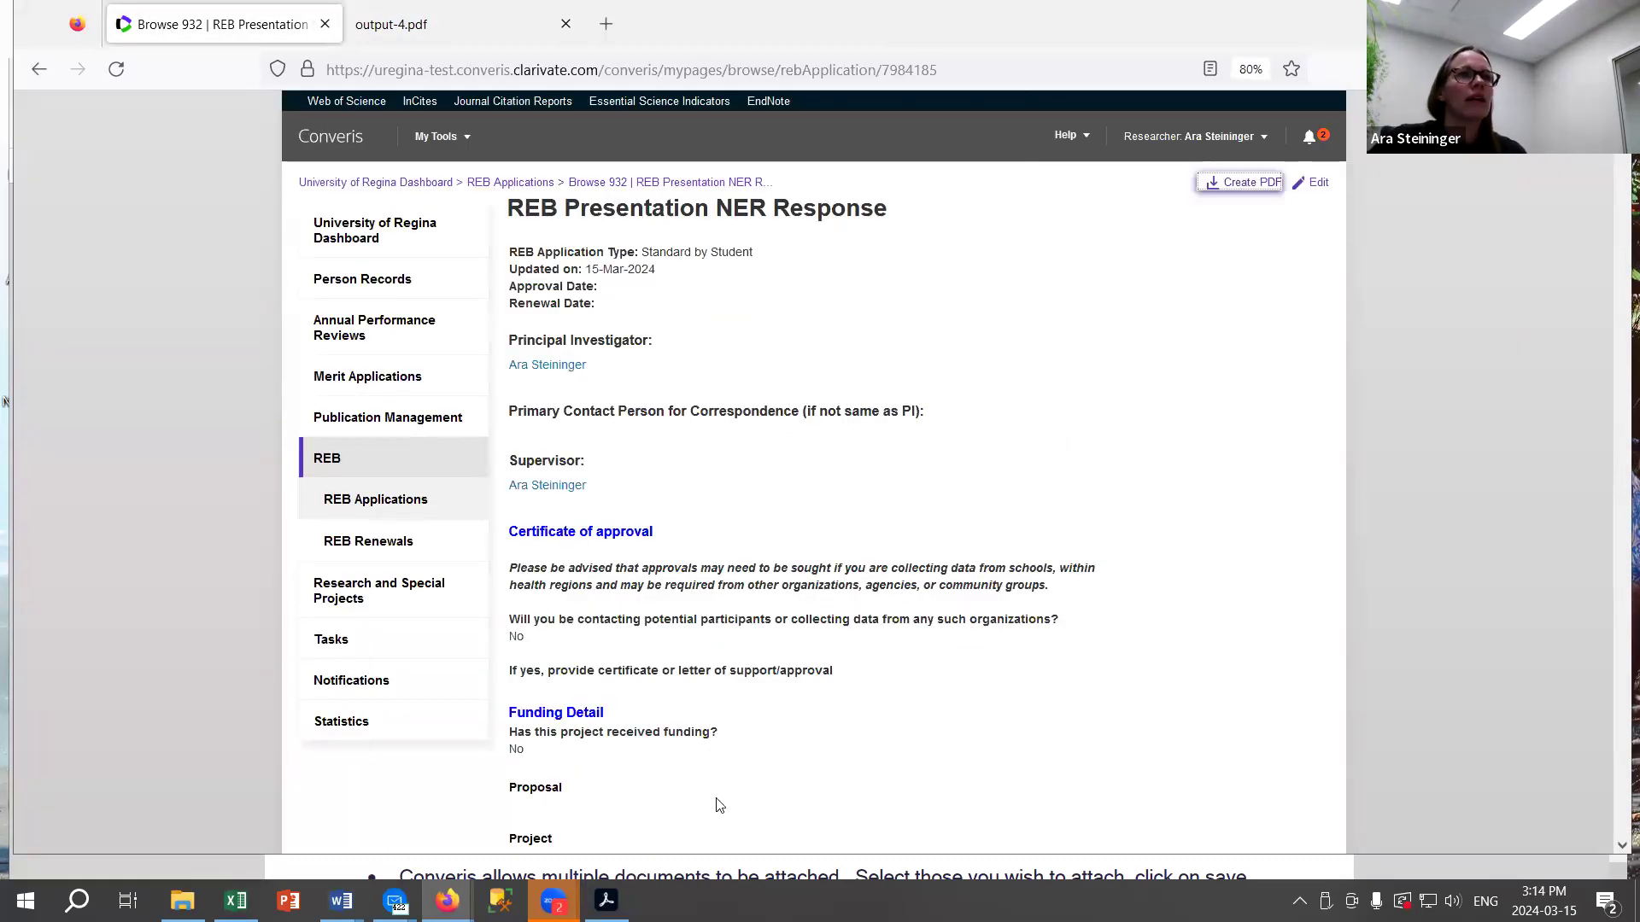
scroll(843, 643, "down", 1)
scroll(563, 218, "up", 1)
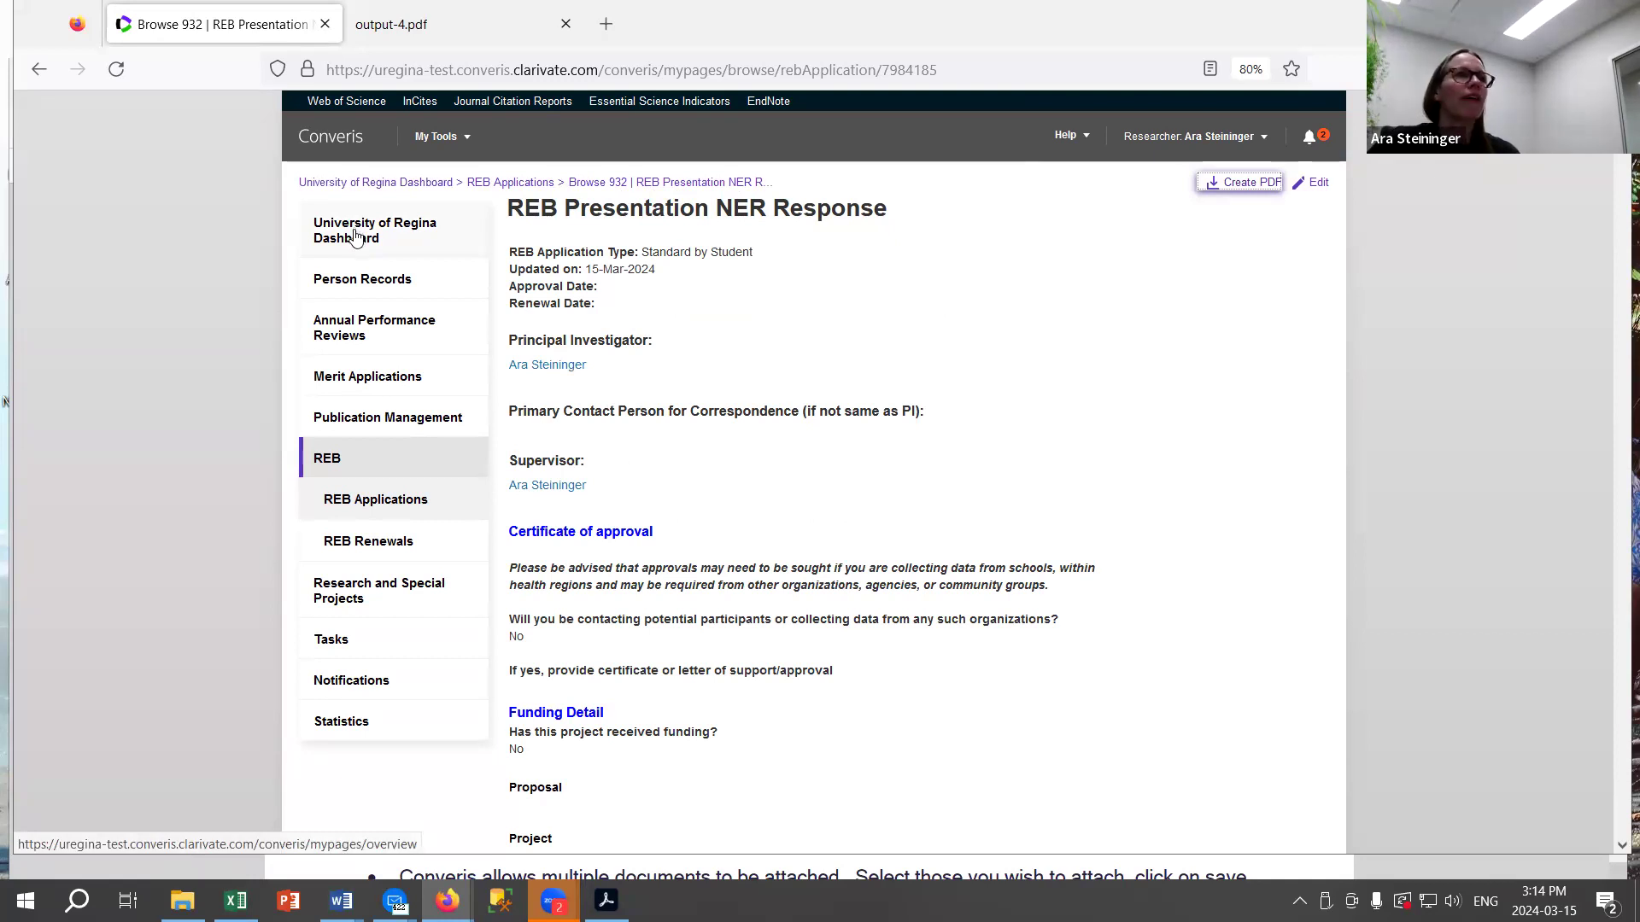
Go to the University of Regina Dashboard and from there open the list of REB applications.
left_click(355, 238)
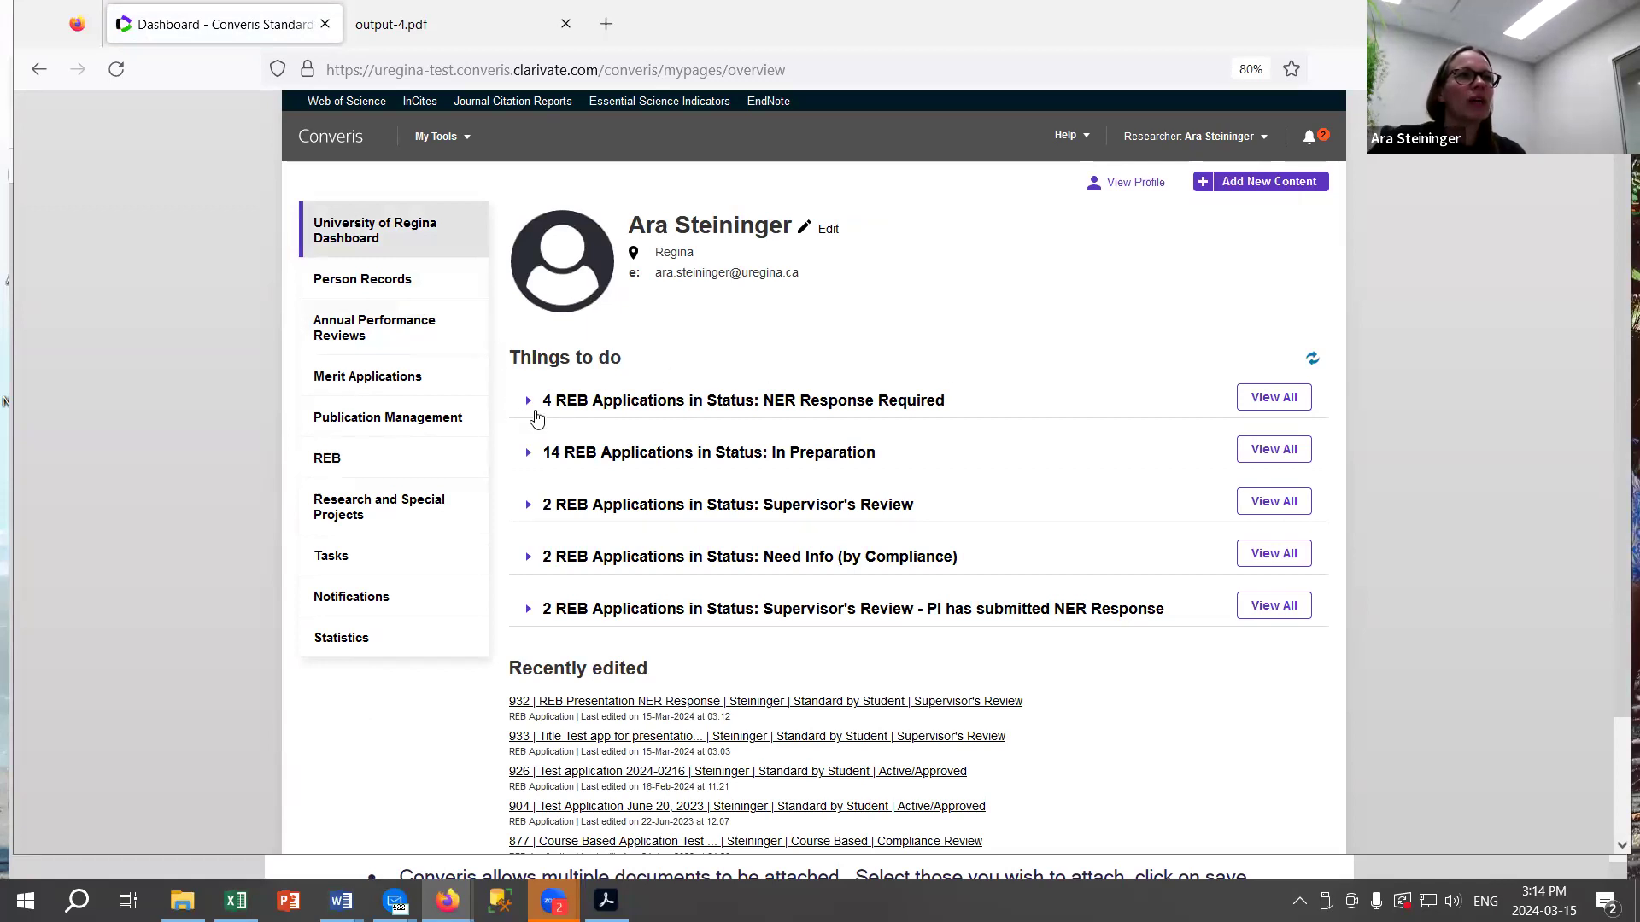
left_click(321, 461)
left_click(380, 502)
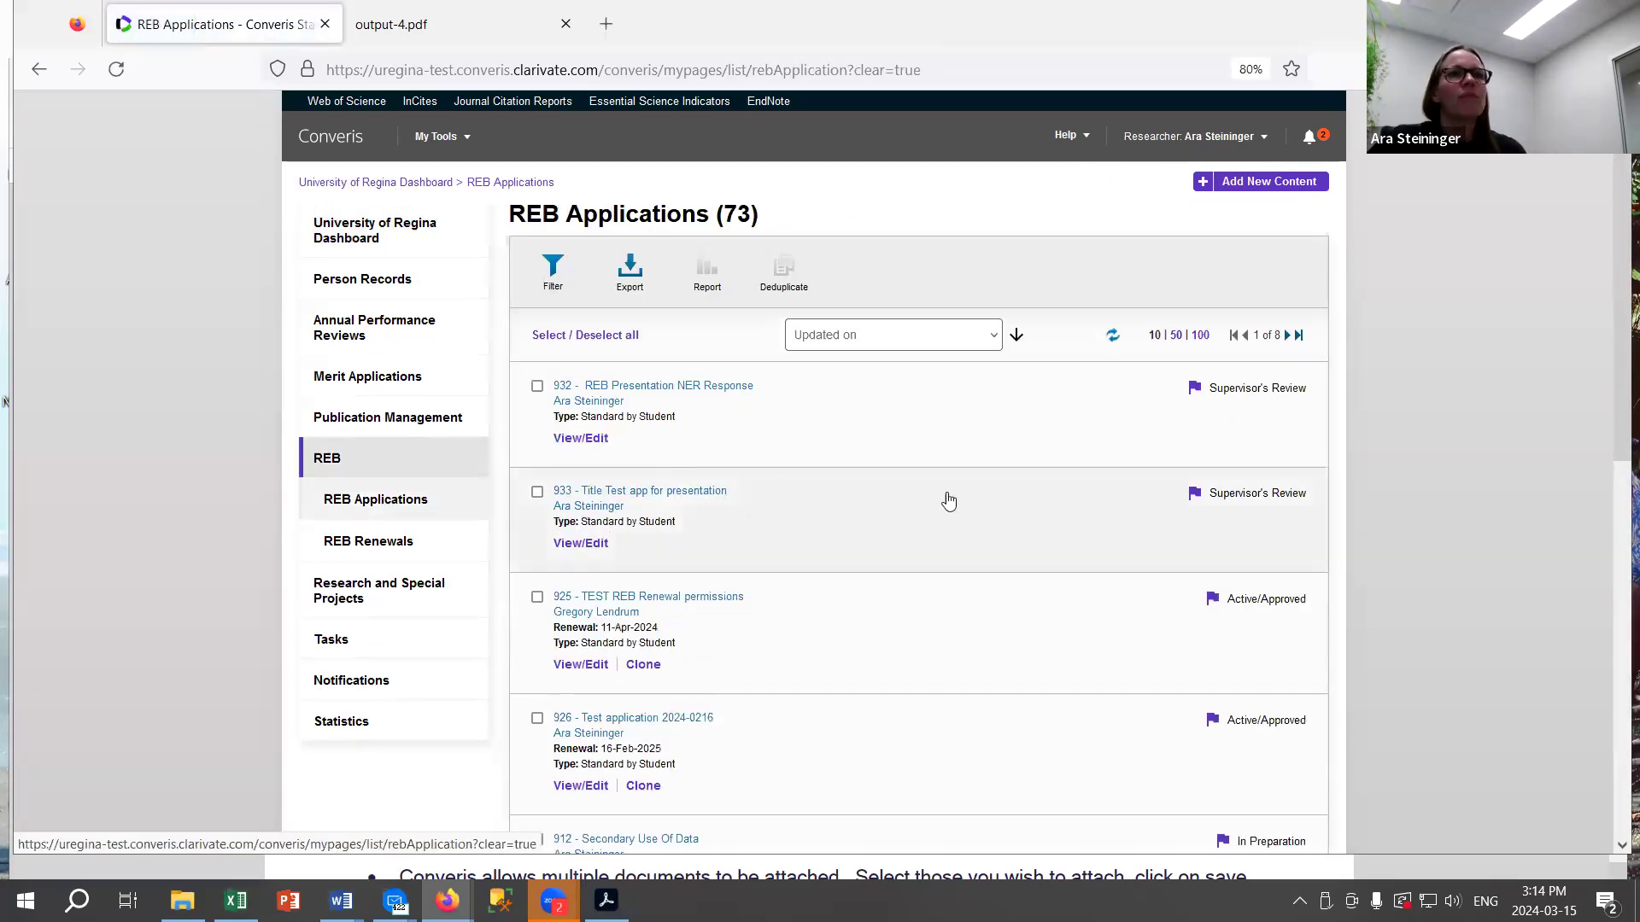
scroll(1221, 555, "down", 1)
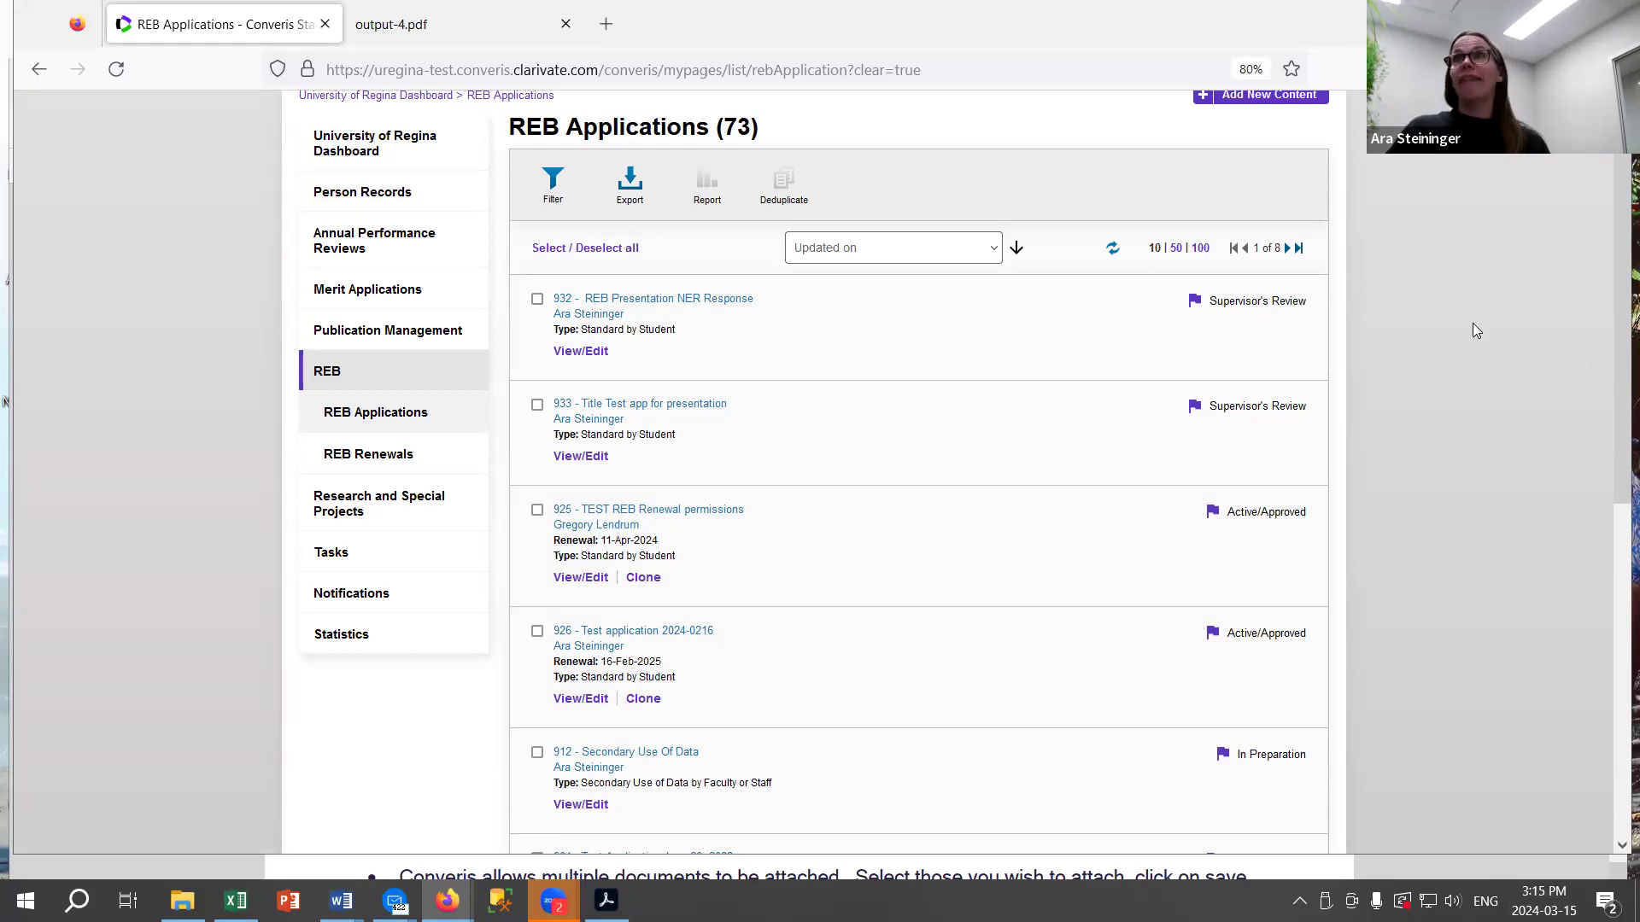
left_click_drag(1472, 323, 1472, 176)
scroll(1398, 298, "up", 2)
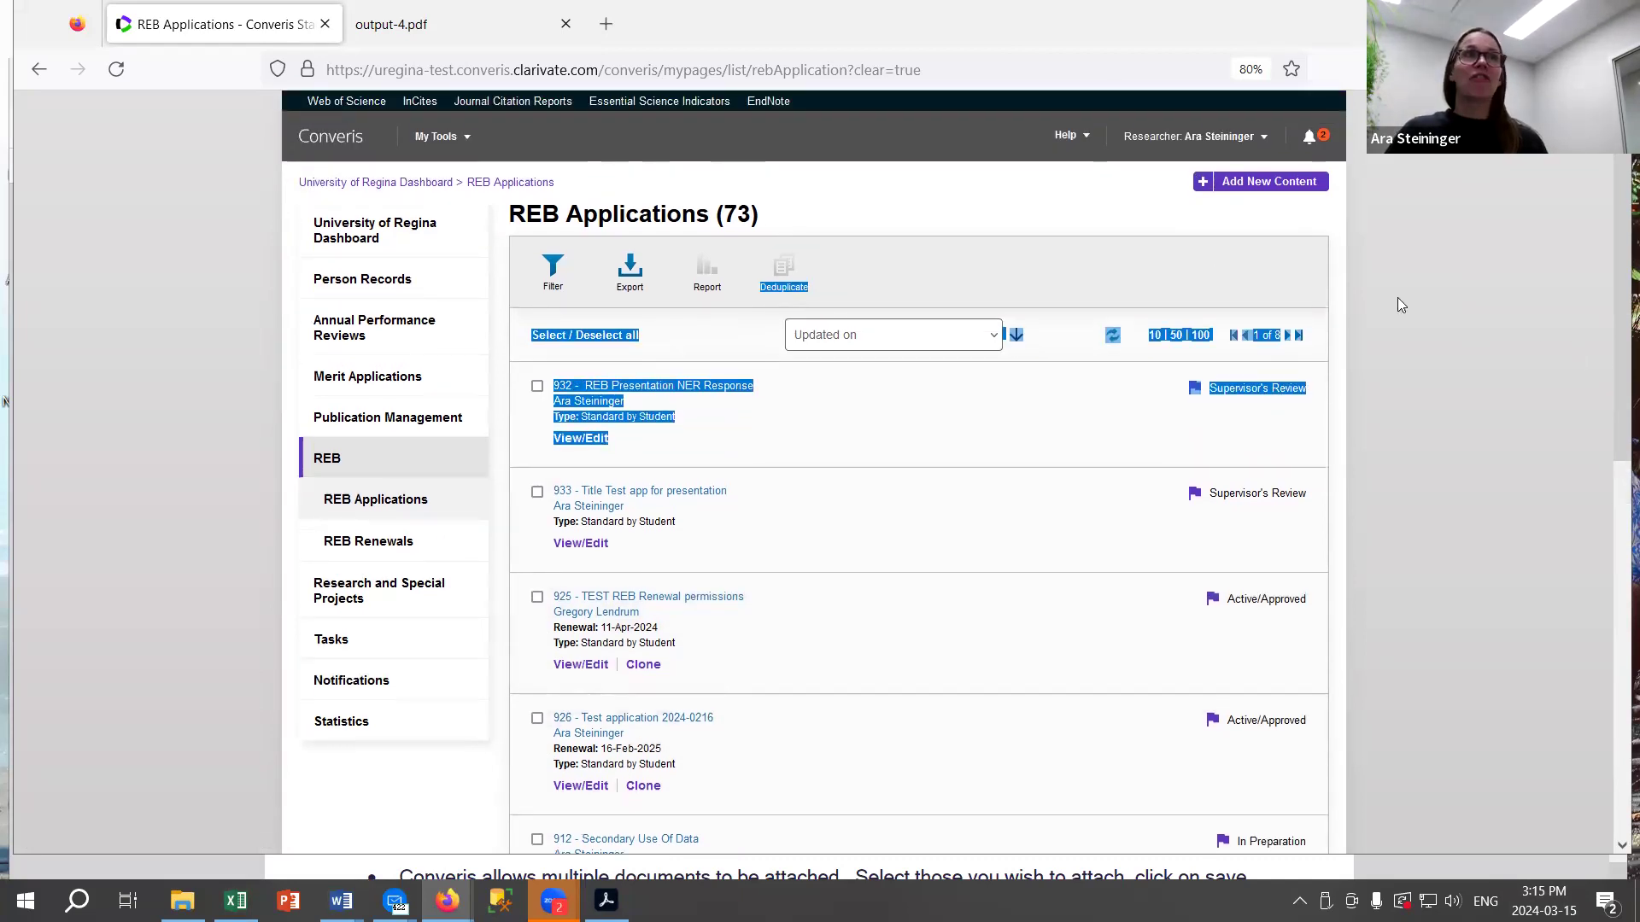